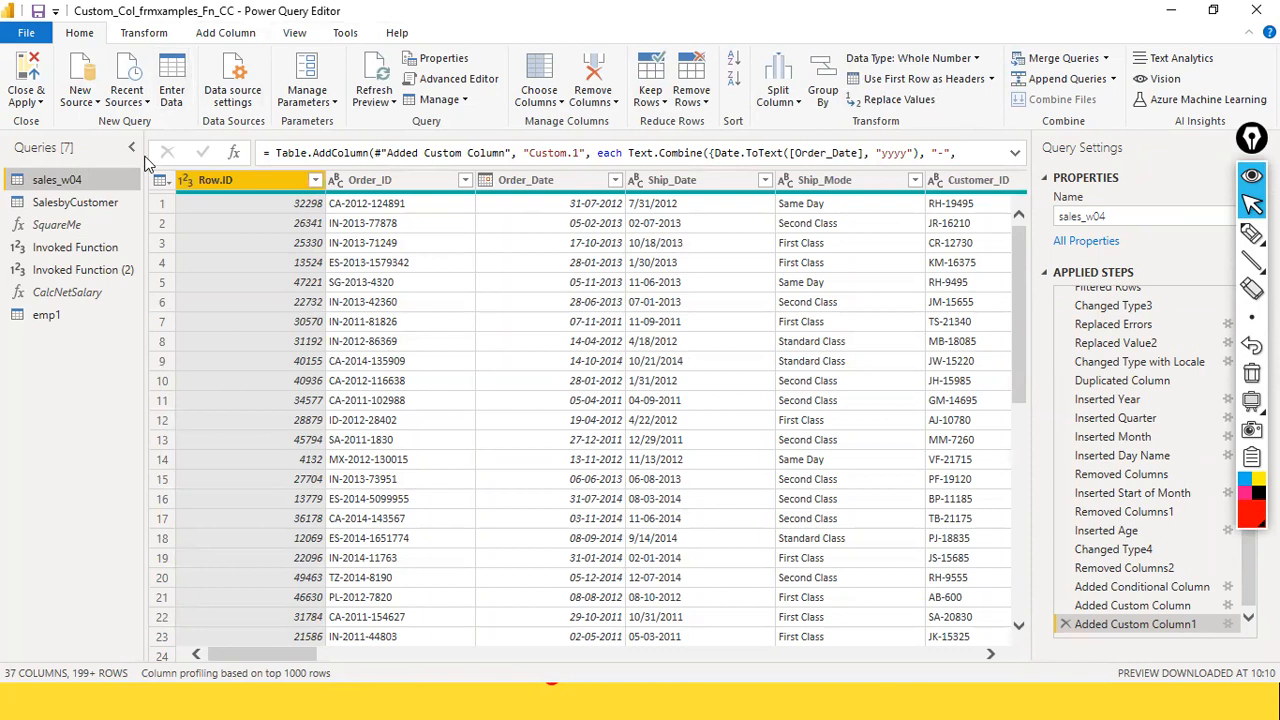
- Import the Sales sheet from the Excel workbook append1.xlsx in the dat1 folder as a new query
left_click(90, 106)
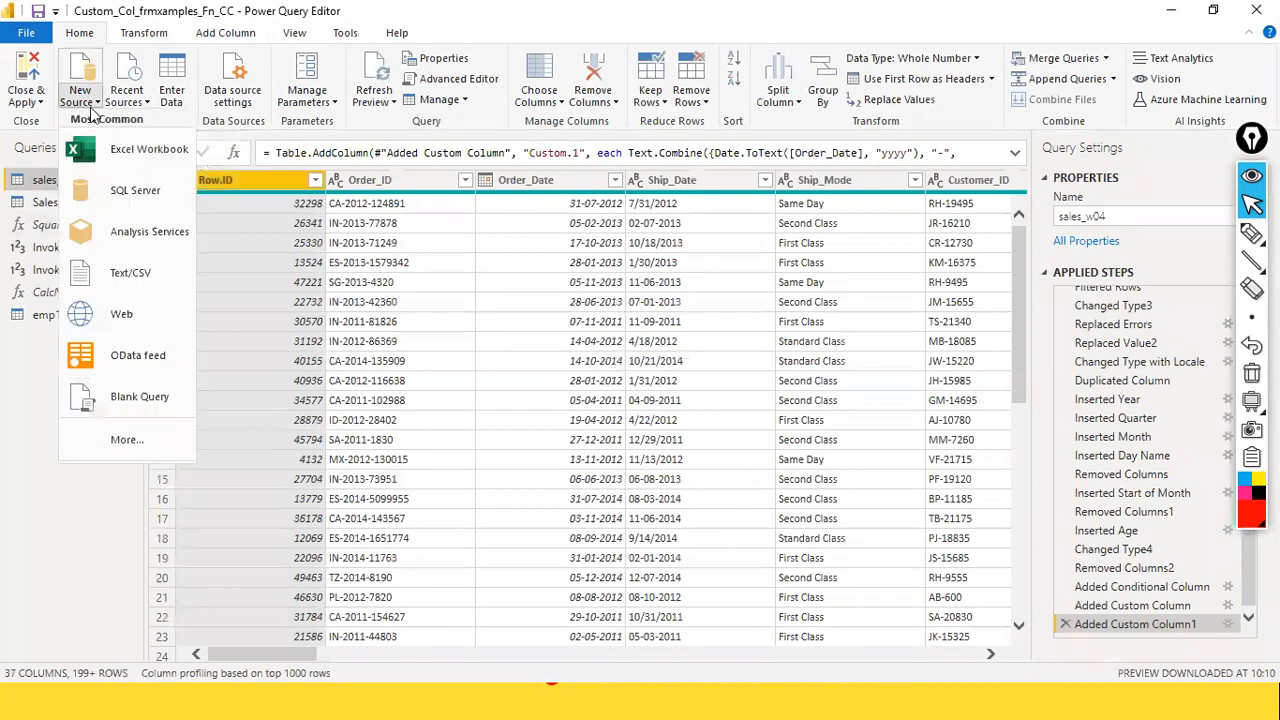
left_click(131, 163)
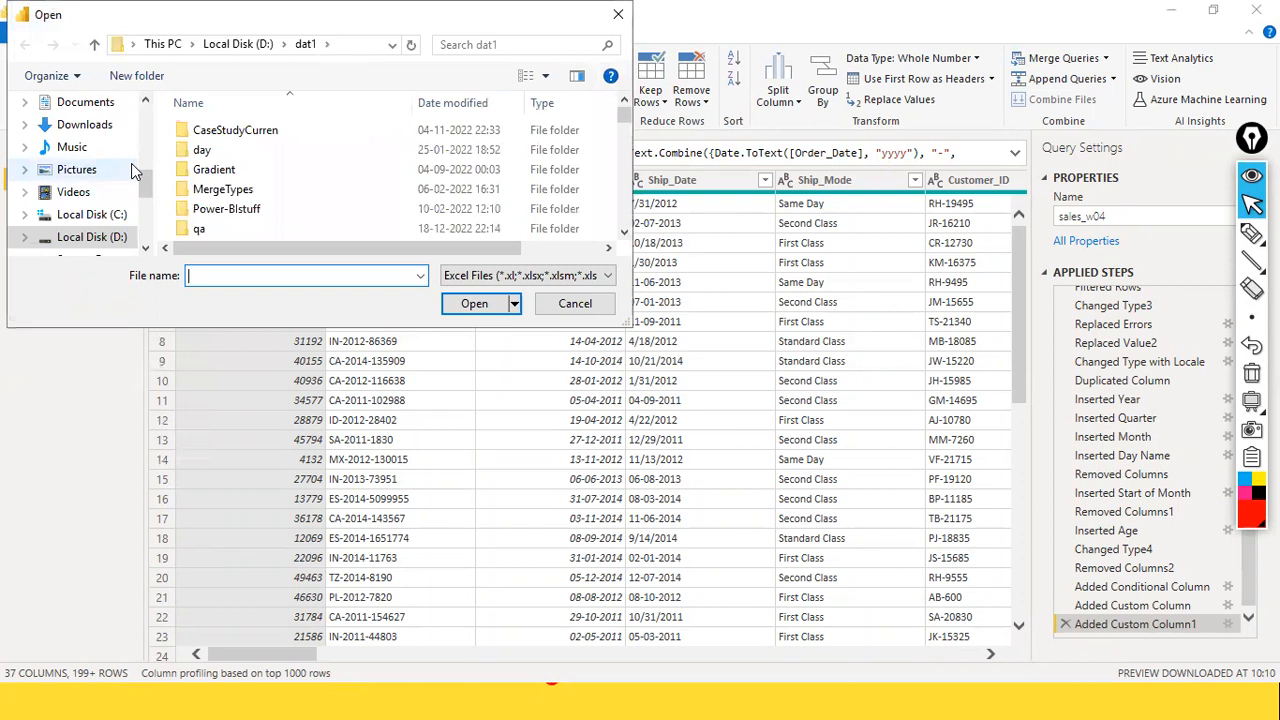
left_click(225, 228)
key("a")
key("p")
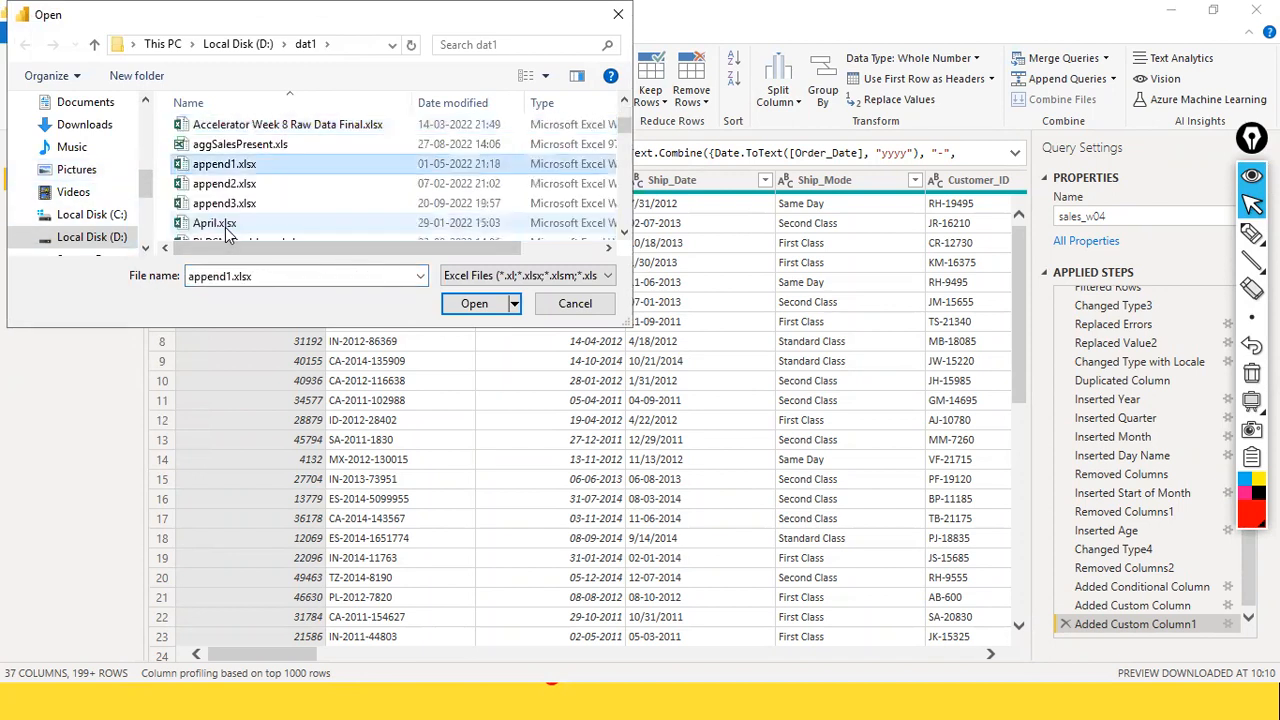
key("Return")
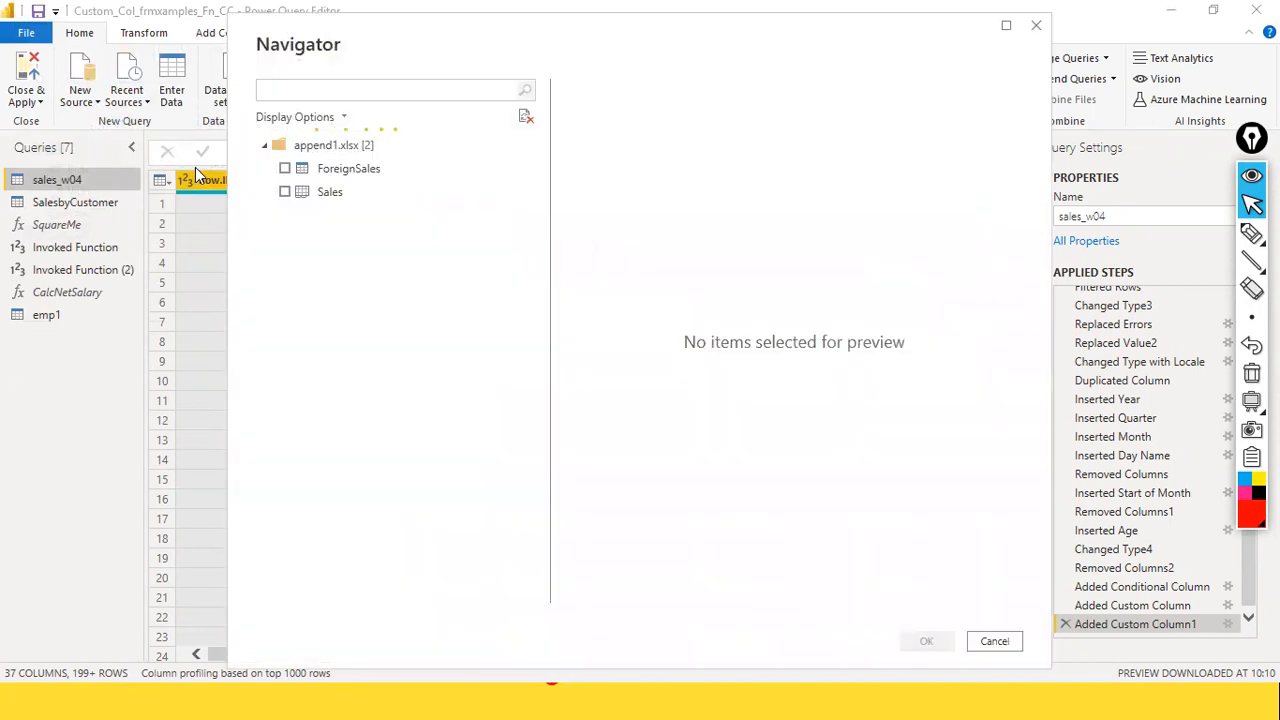
left_click(285, 193)
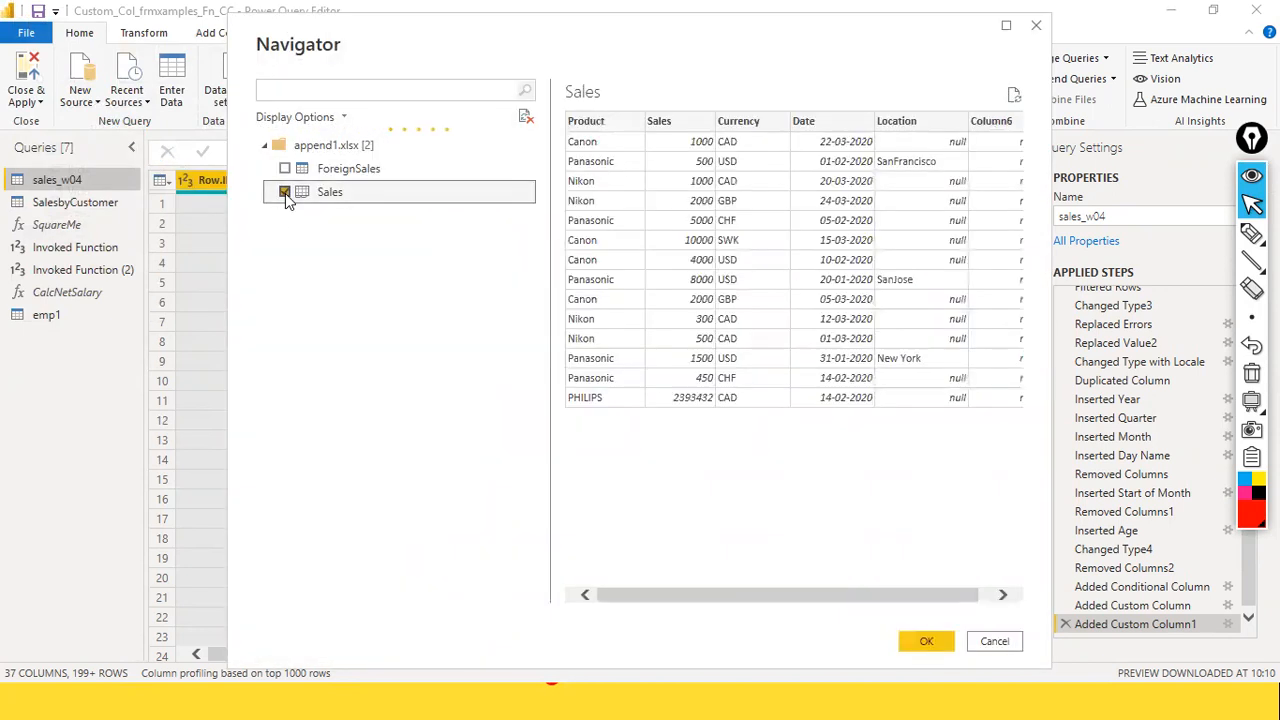
left_click_drag(774, 603, 583, 590)
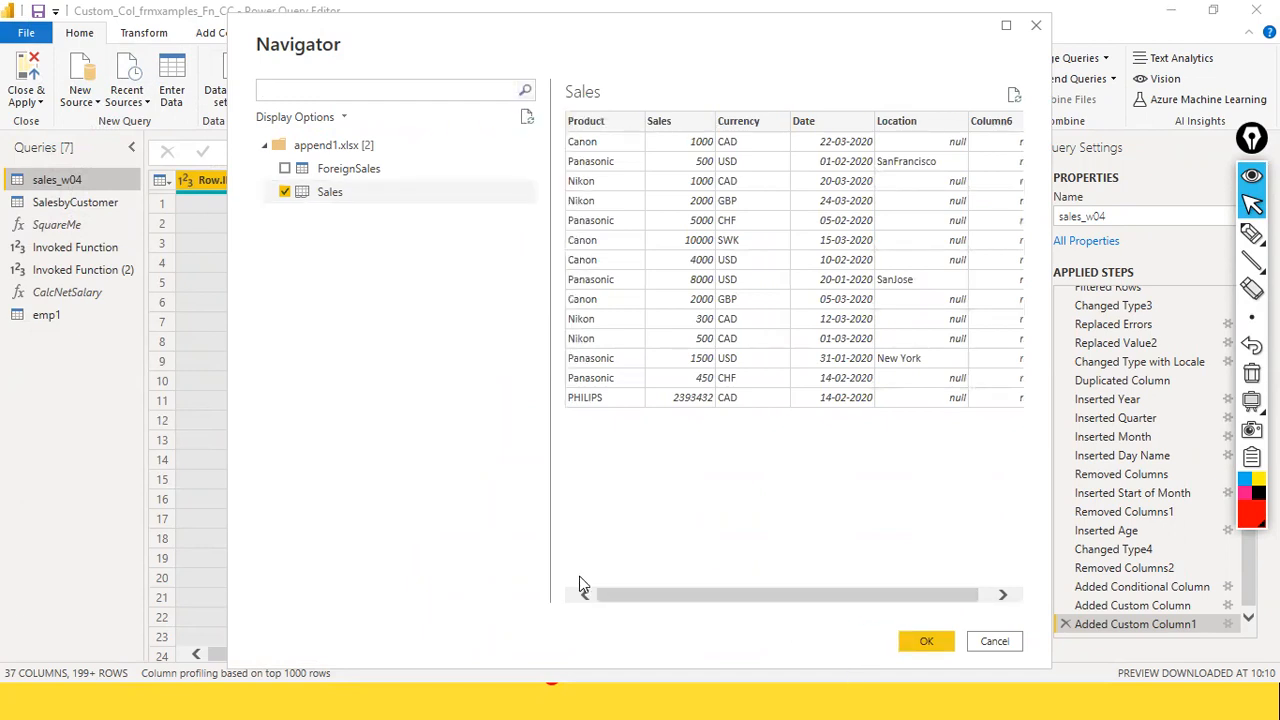
left_click(937, 641)
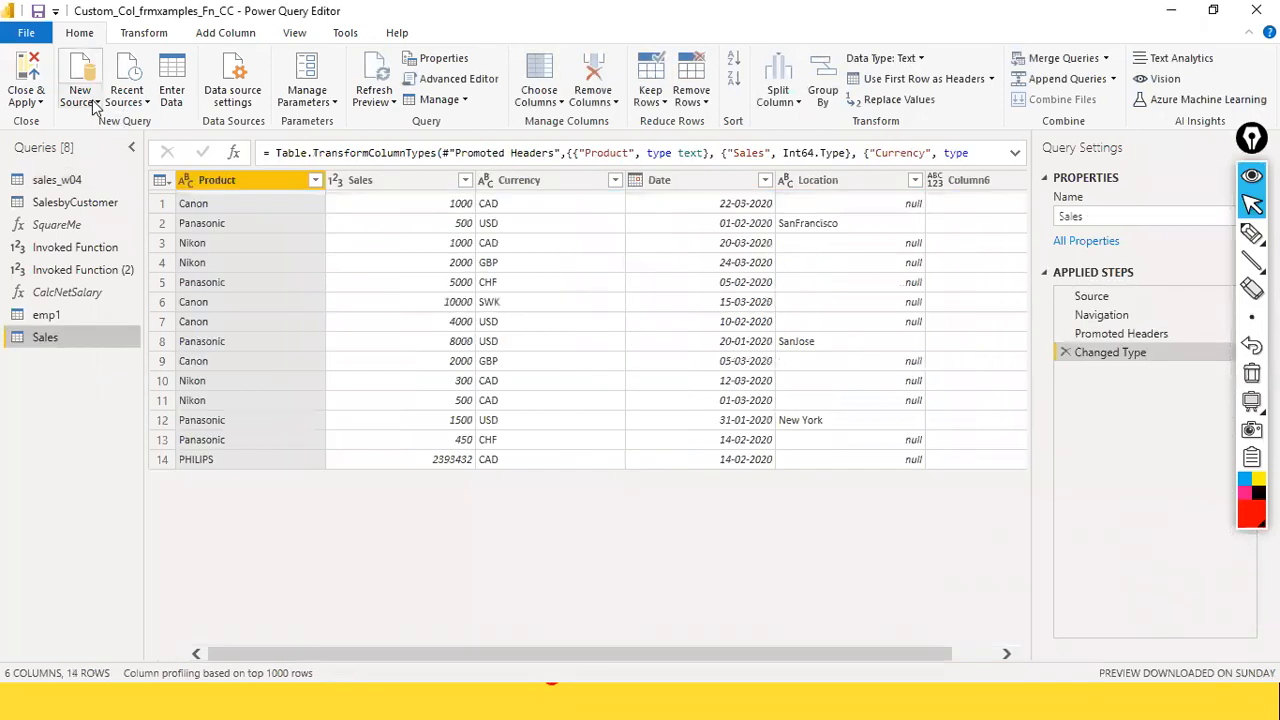
- Import the Sales sheet from the Excel workbook append2.xlsx as another new query
left_click(95, 107)
left_click(360, 205)
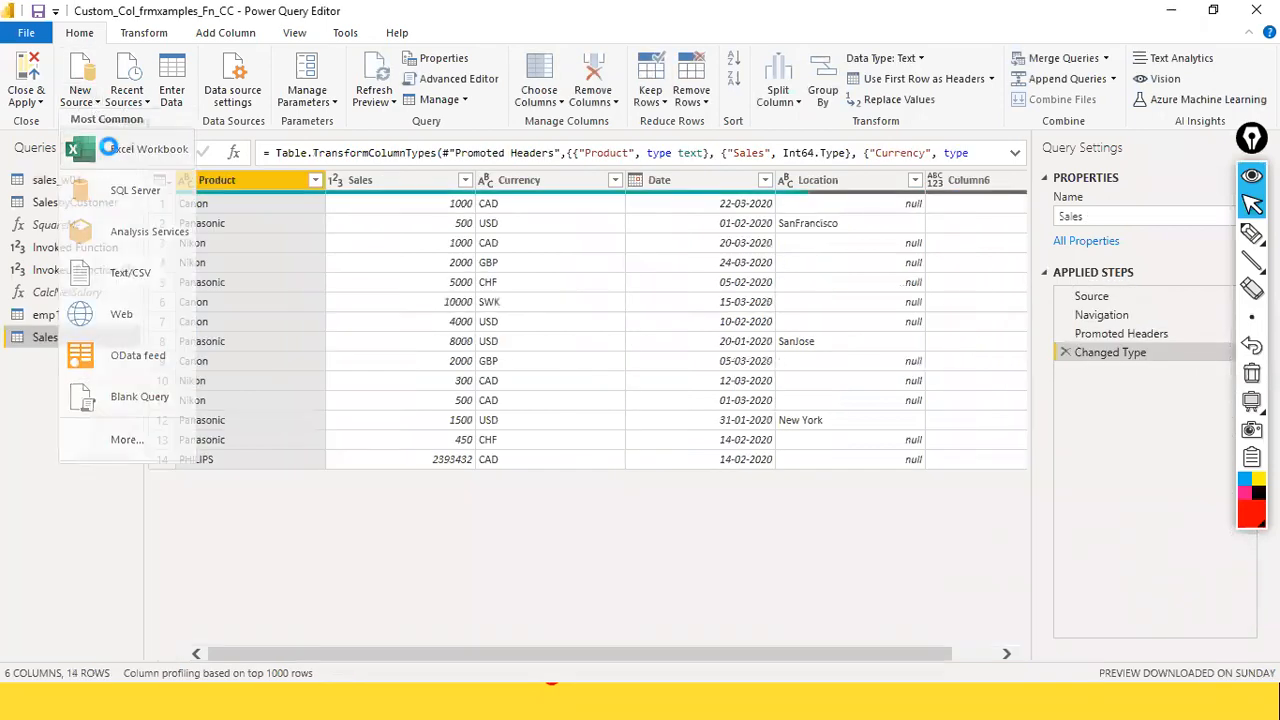
left_click(393, 216)
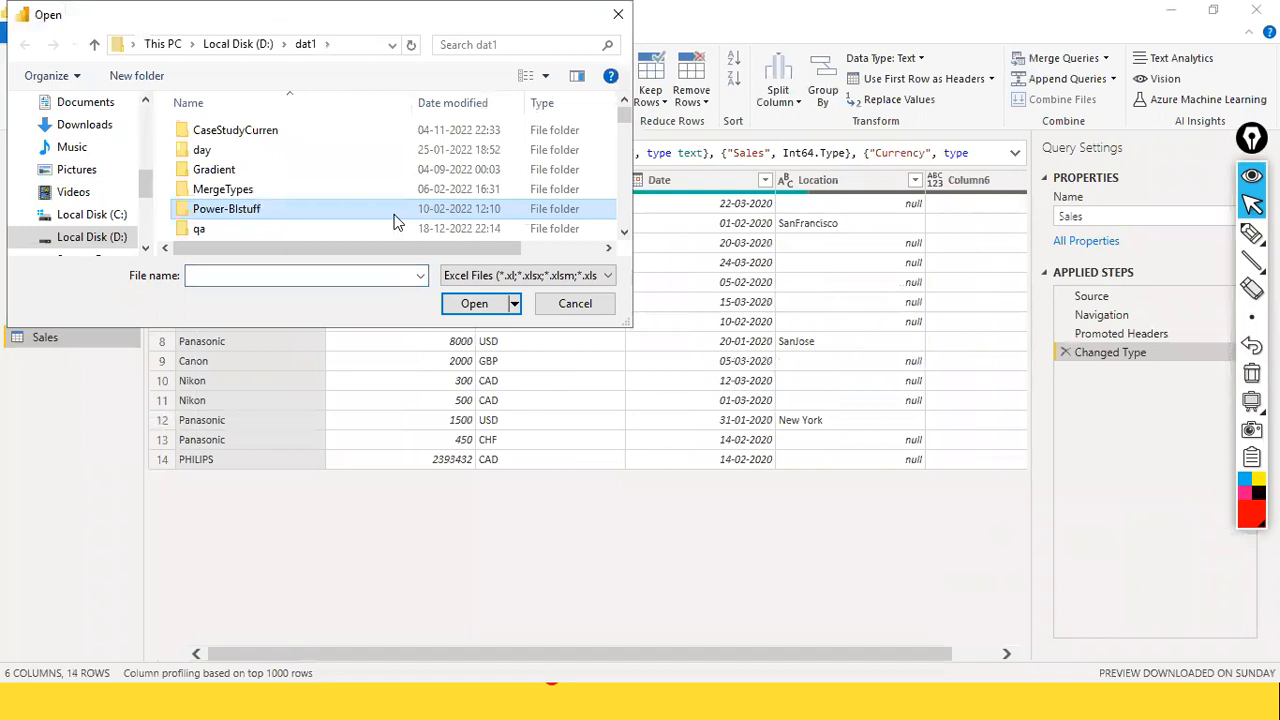
key("a")
key("p")
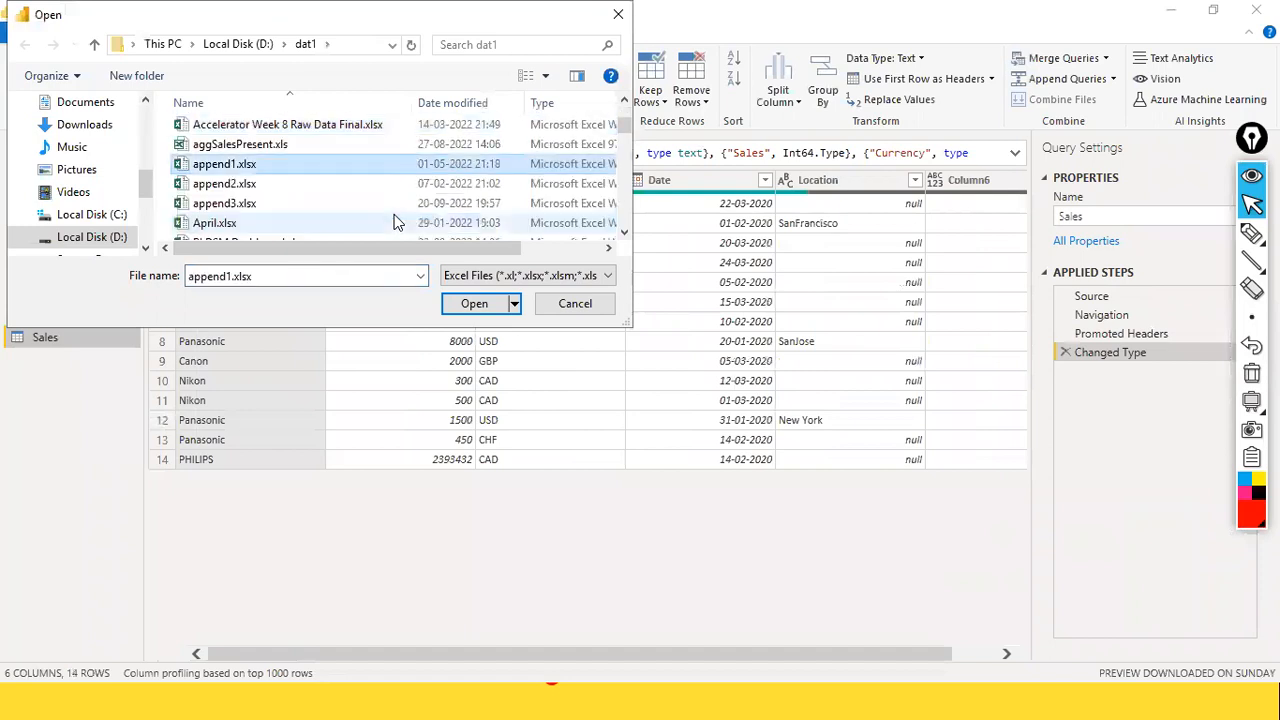
key("Down")
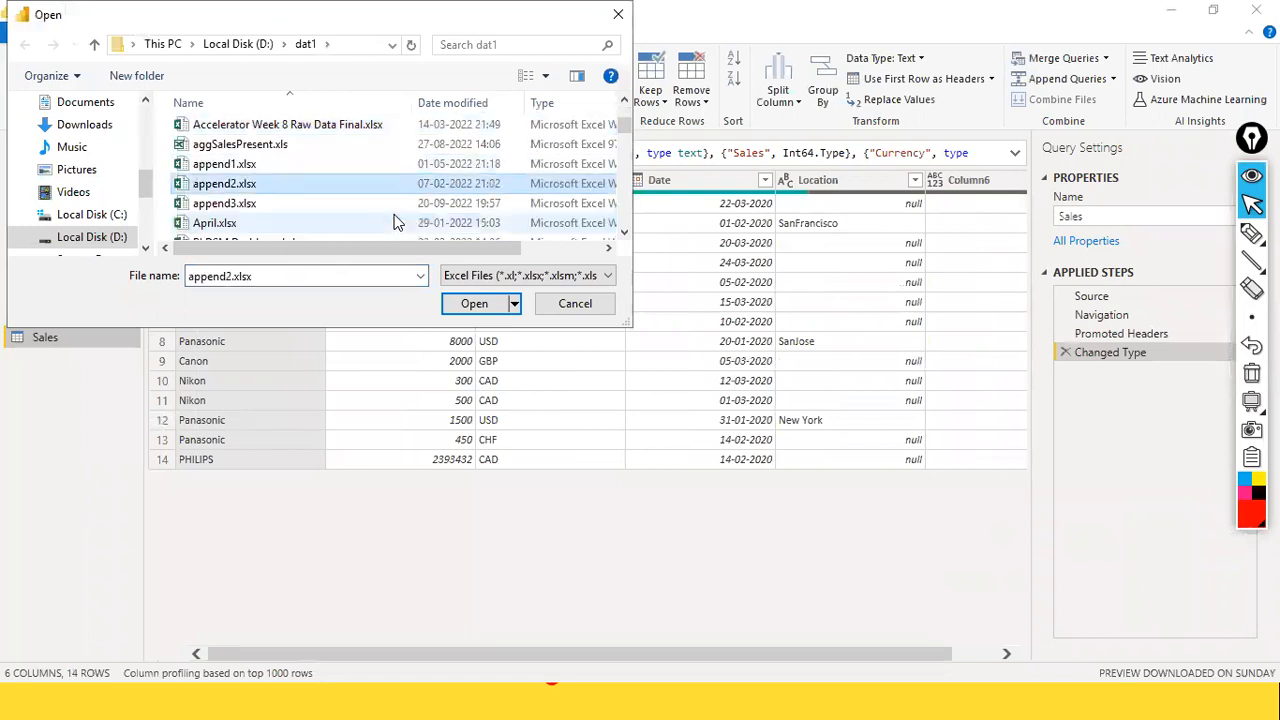
key("Return")
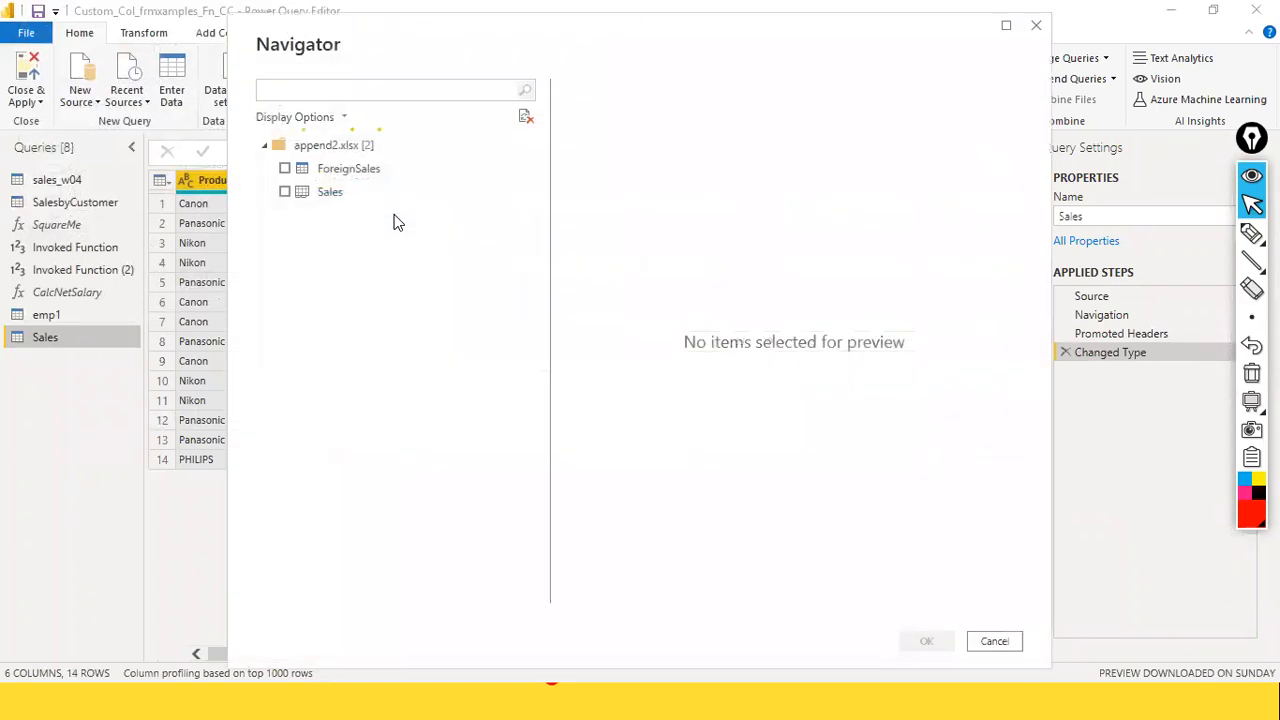
left_click(285, 192)
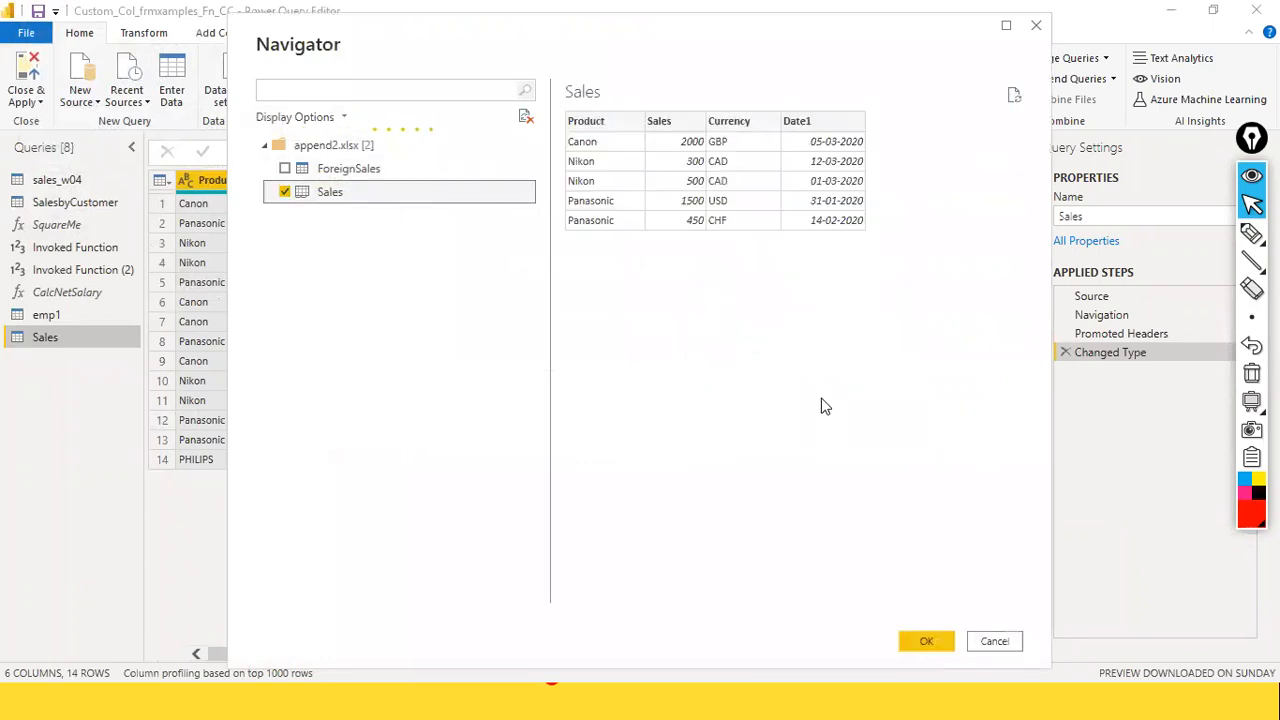
left_click(924, 641)
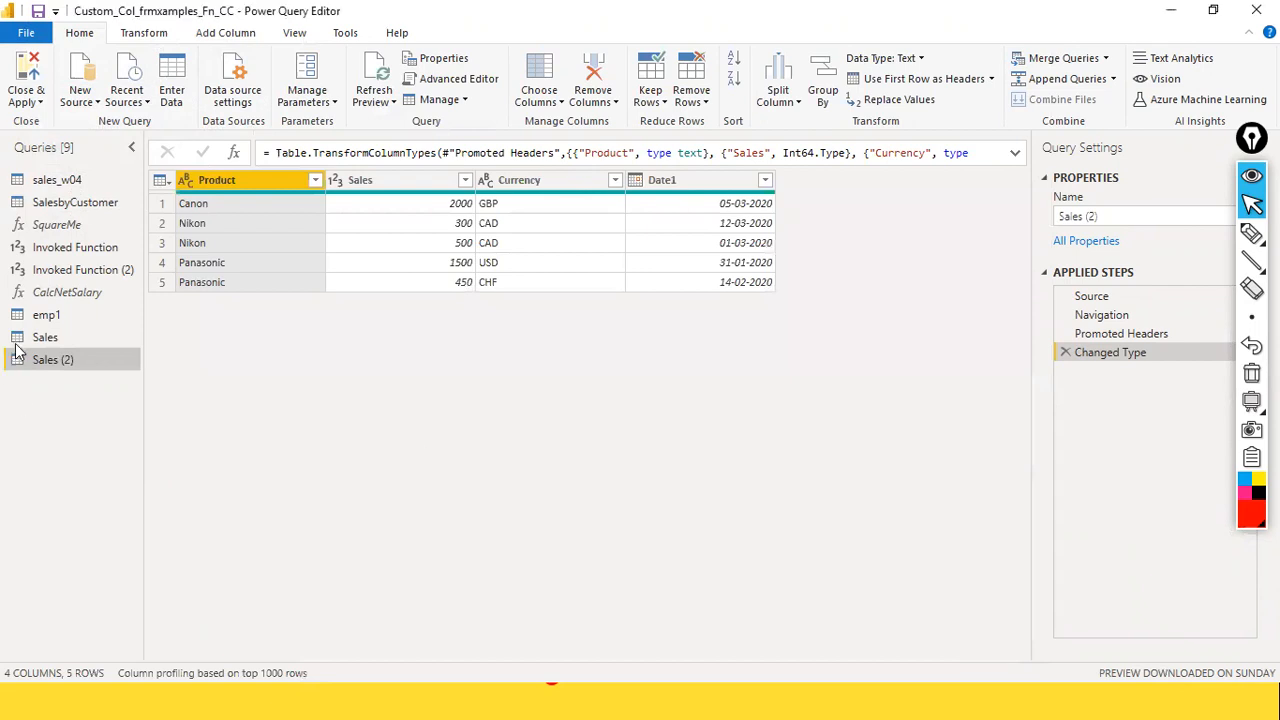
- Rename the Sales query imported from append1.xlsx to Week1 Sales
left_click(55, 341)
left_click(57, 340)
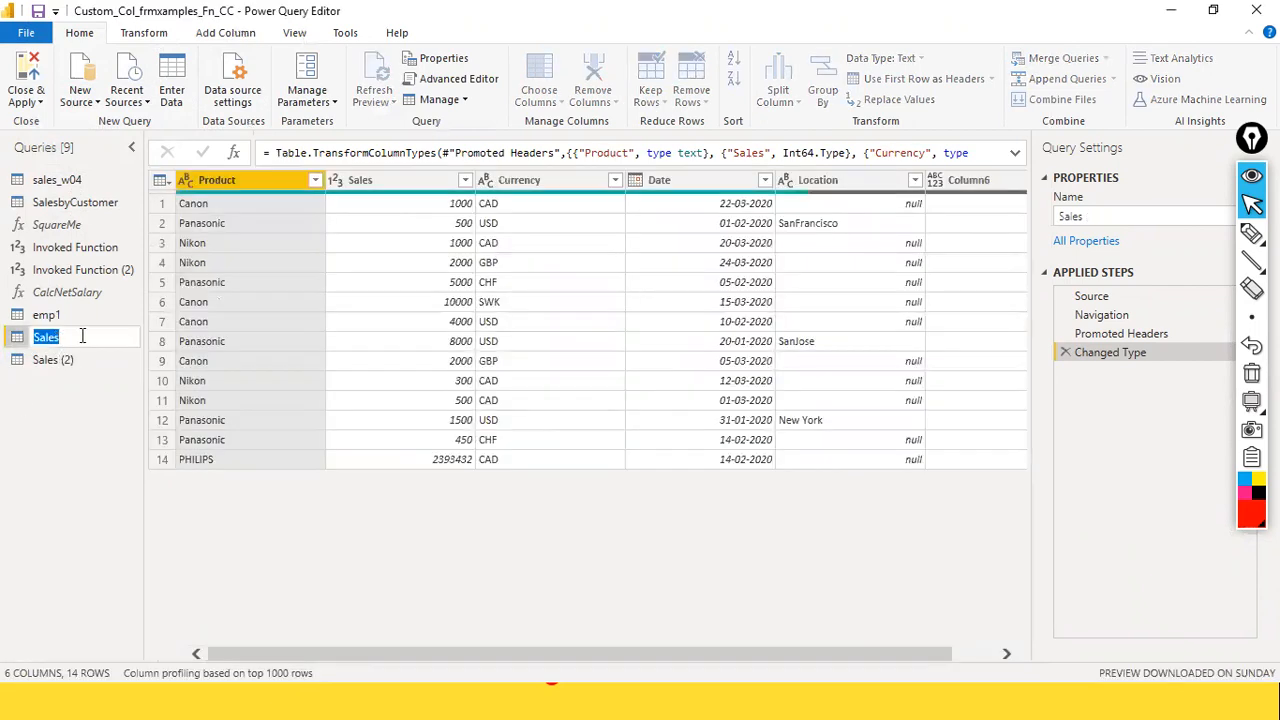
type("Week1 Sales")
key("Return")
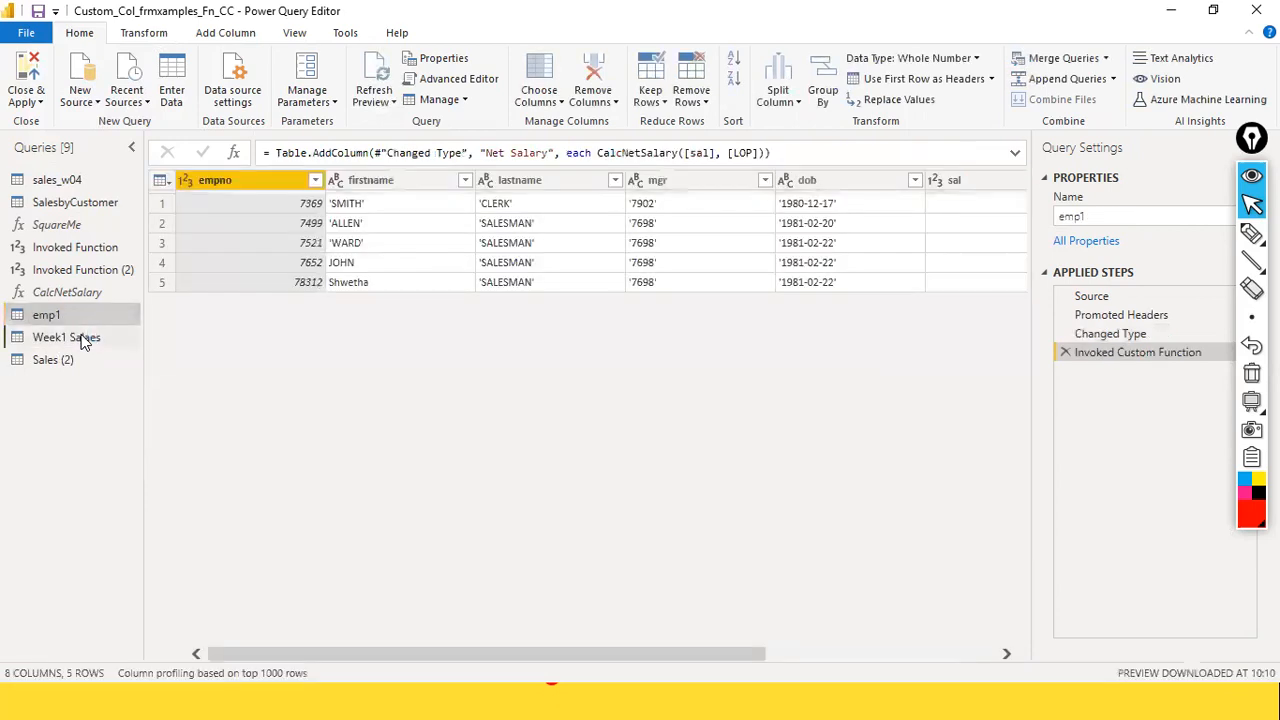
double_click(87, 338)
left_click(390, 373)
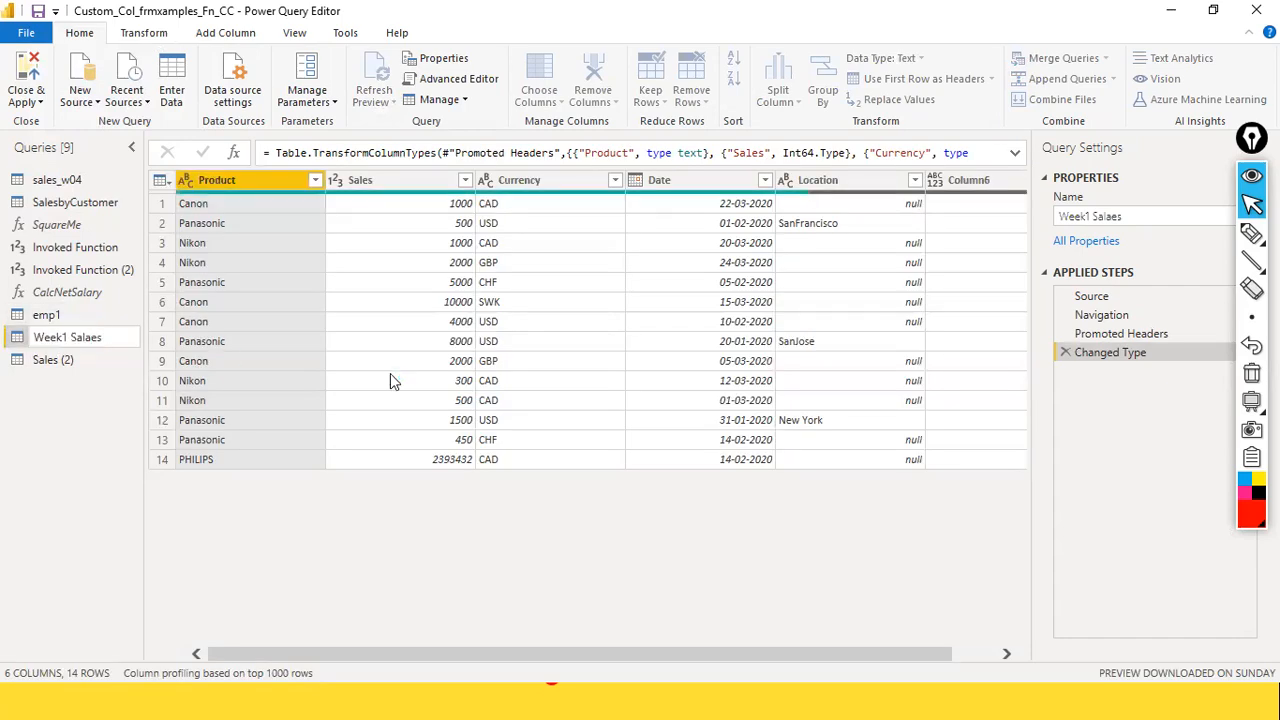
- Rename the Sales (2) query to Week2 Sales
left_click(75, 360)
left_click(77, 360)
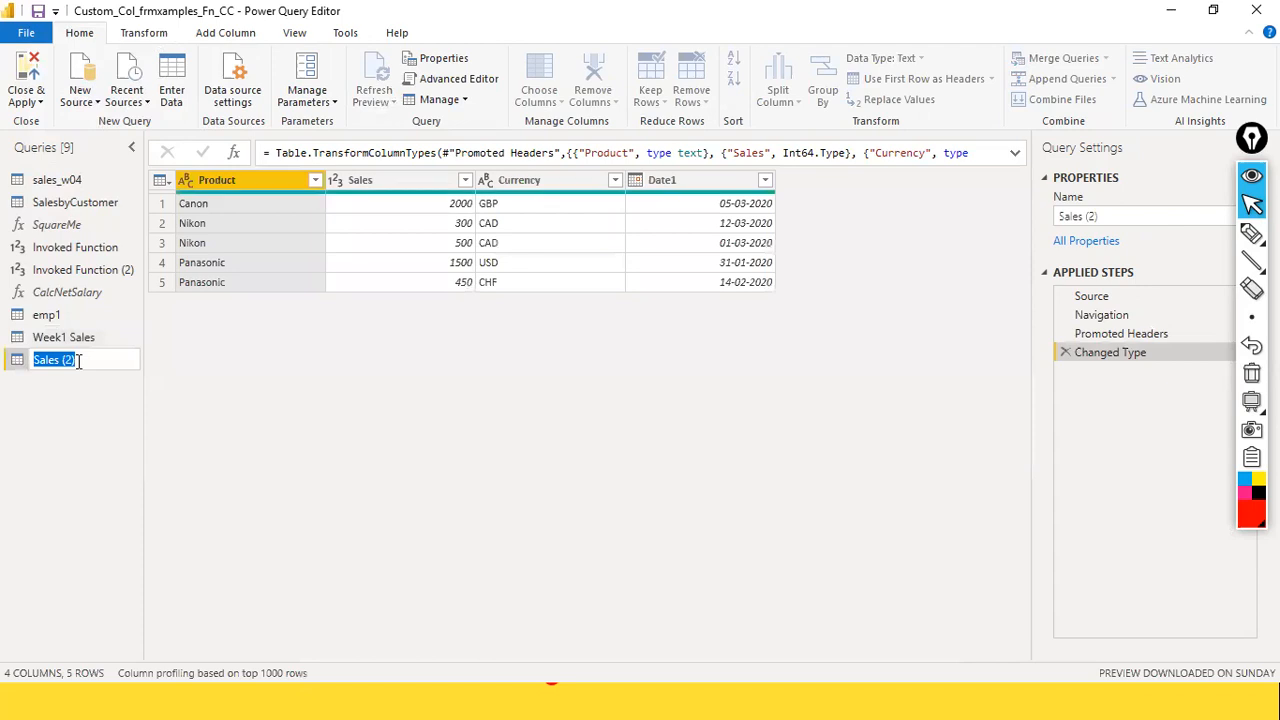
type("Week2 Sales")
key("Return")
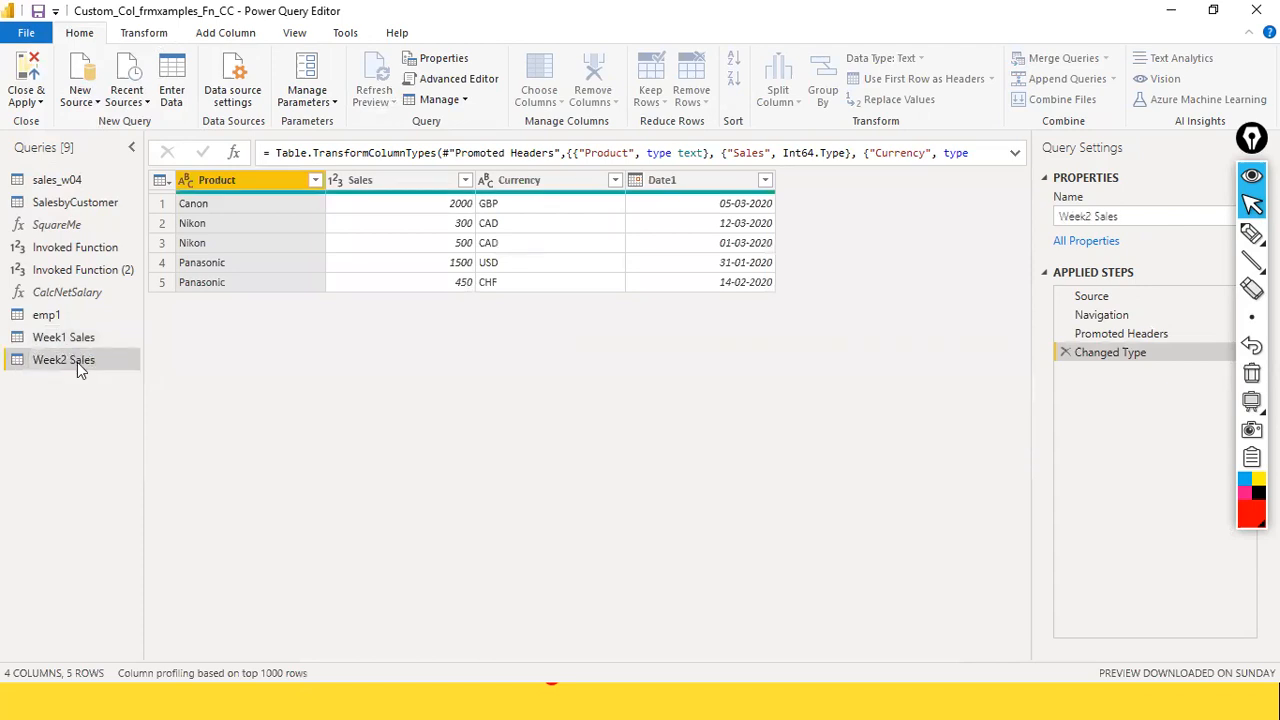
- Compare the columns and data of the Week1 Sales and Week2 Sales queries, including their column names and number
left_click(90, 342)
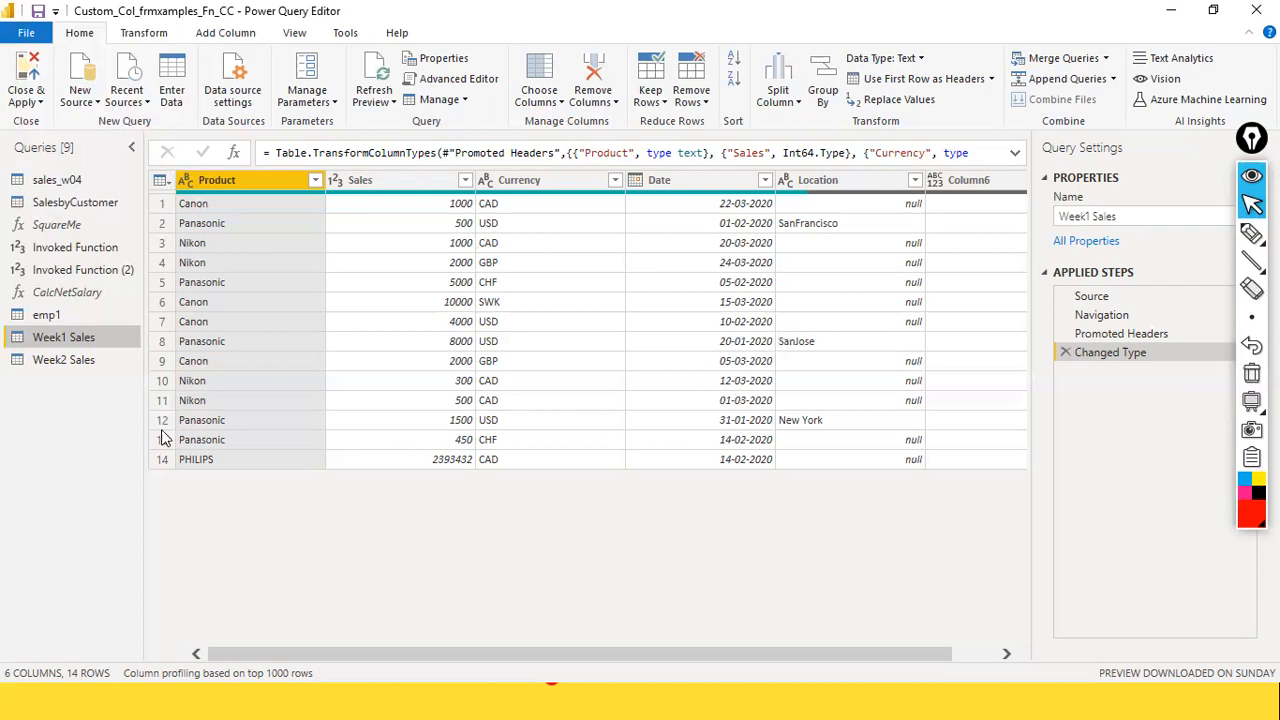
left_click(83, 360)
left_click(76, 338)
left_click(83, 360)
left_click(76, 338)
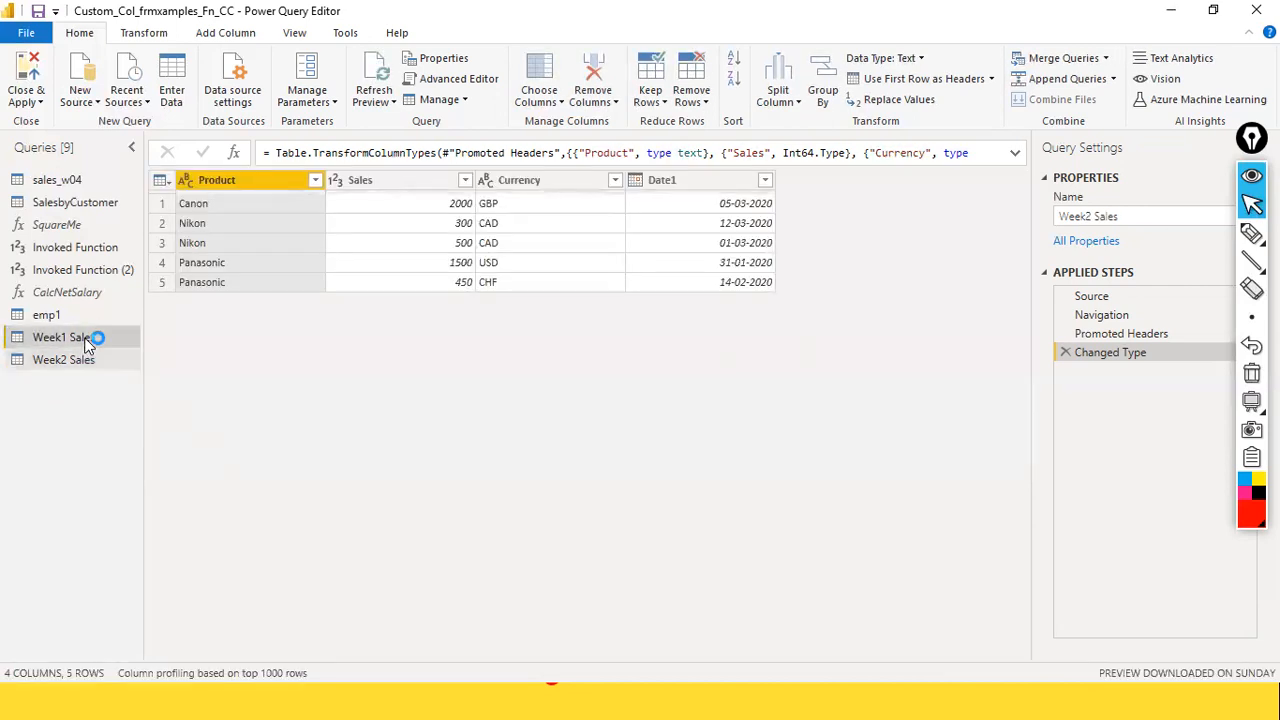
left_click(84, 362)
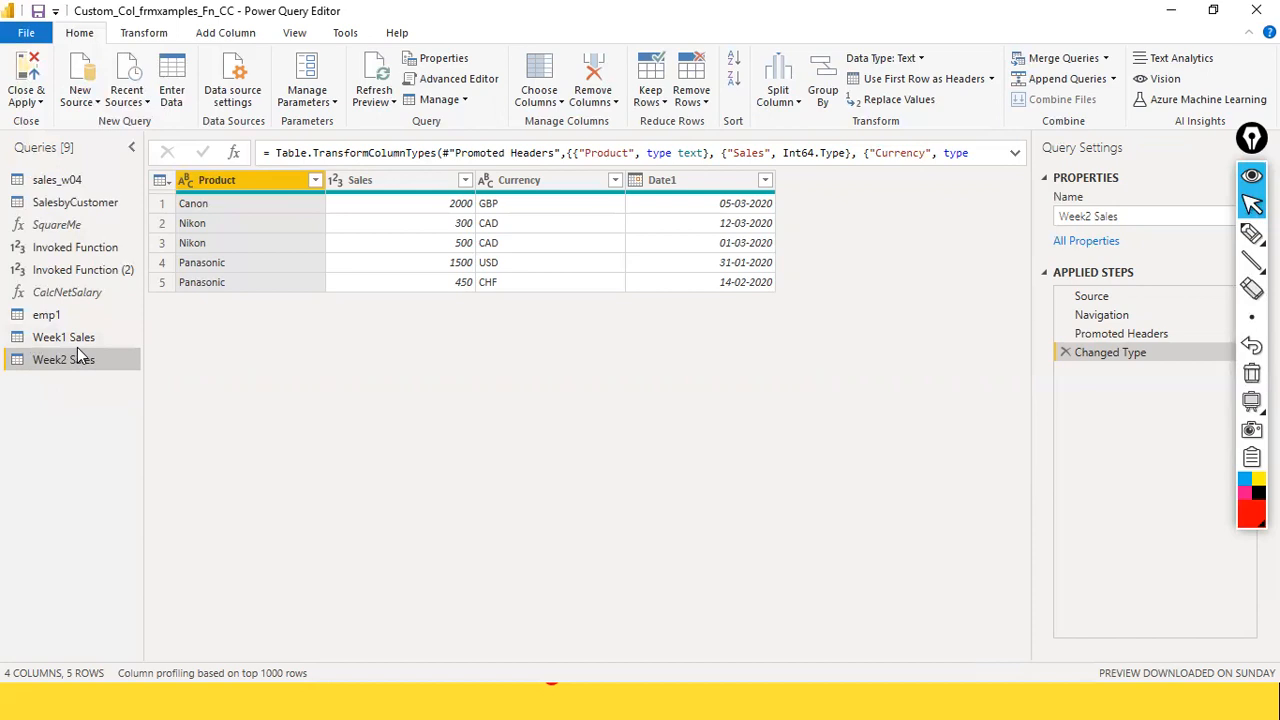
left_click(78, 345)
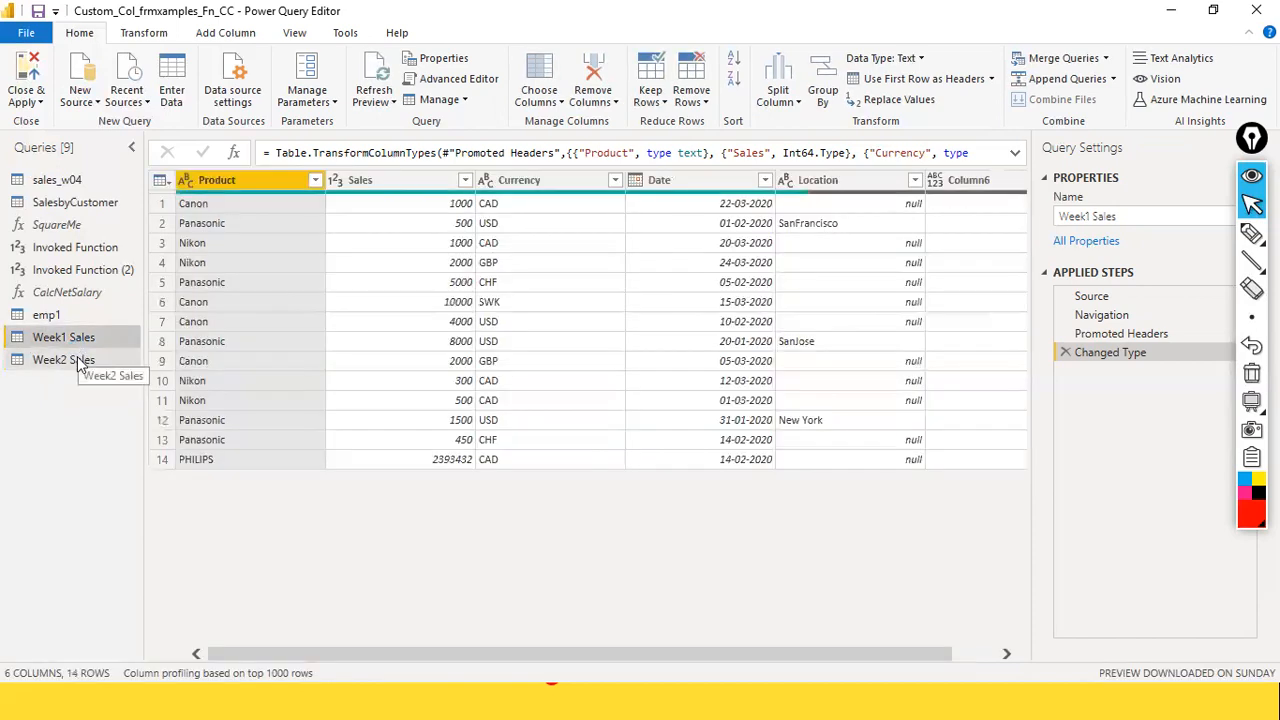
left_click(79, 363)
left_click(78, 343)
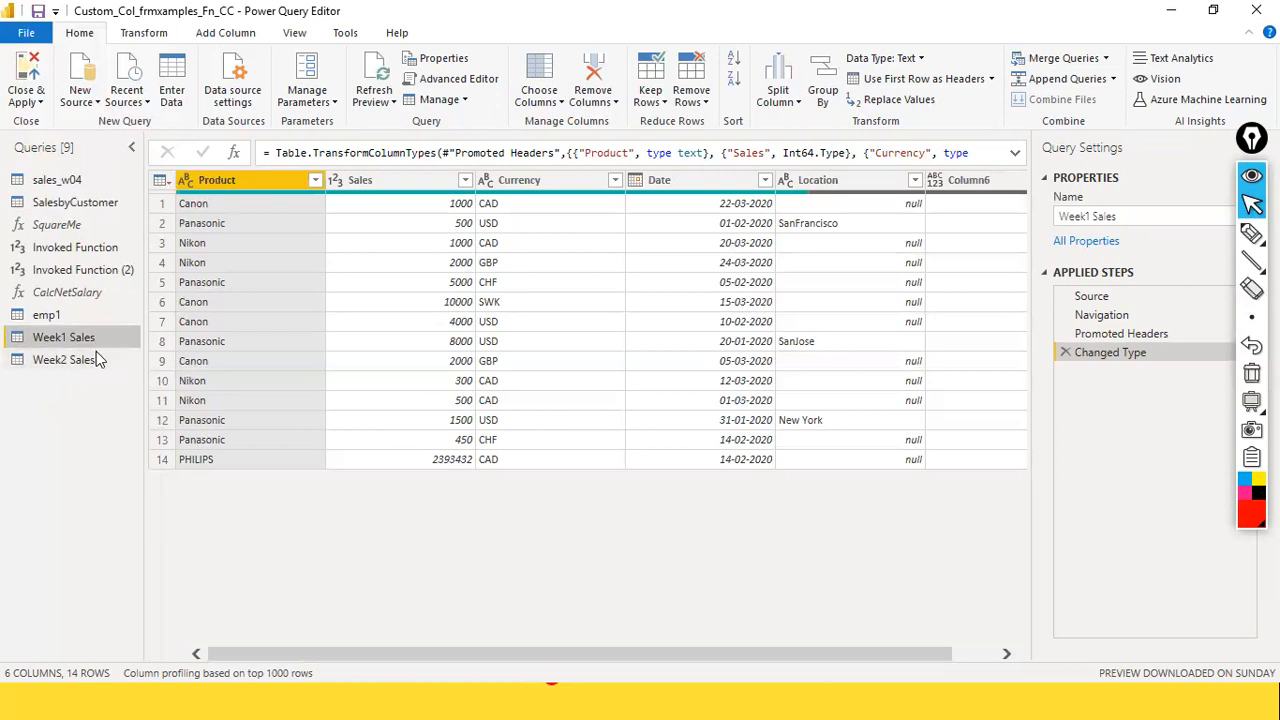
left_click(94, 360)
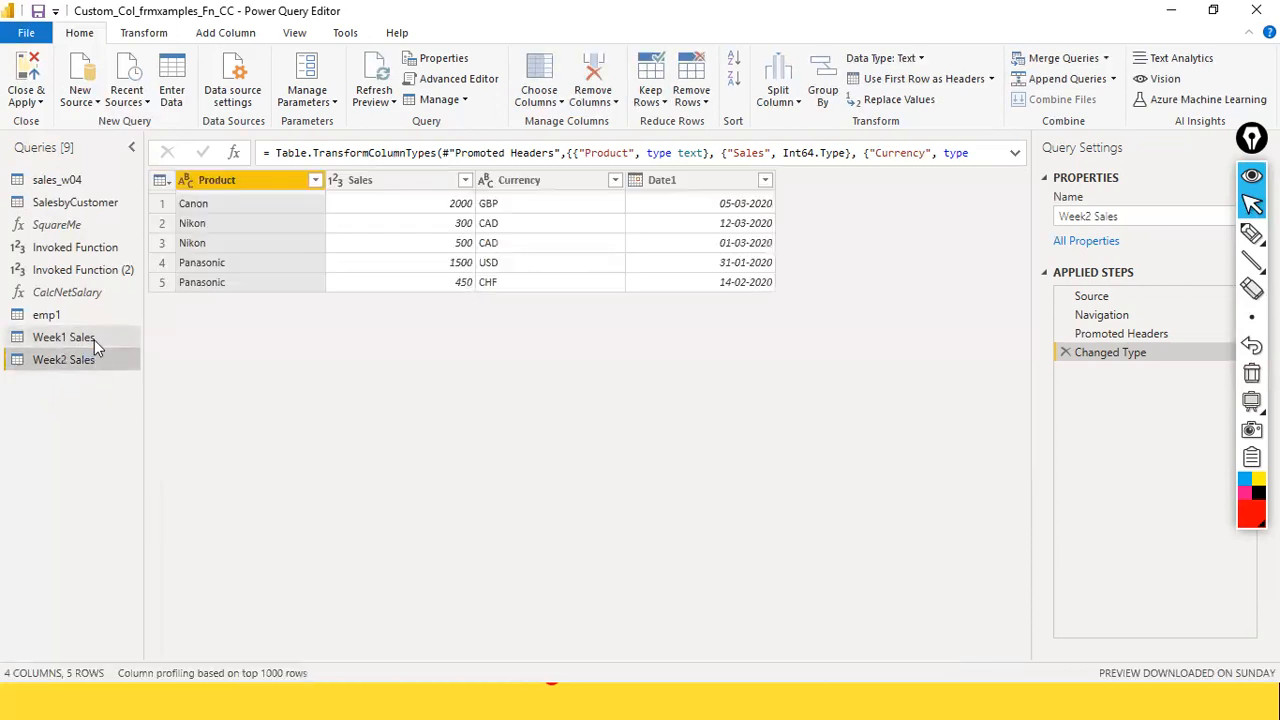
left_click(94, 340)
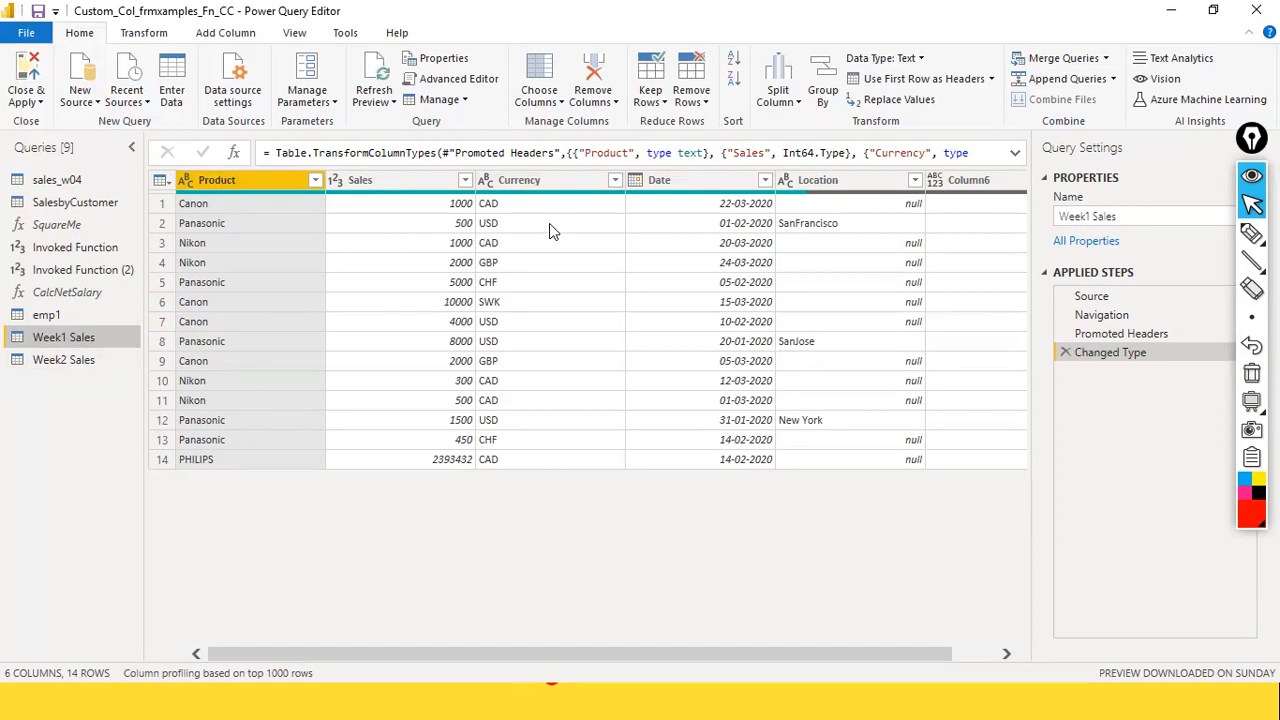
left_click(24, 360)
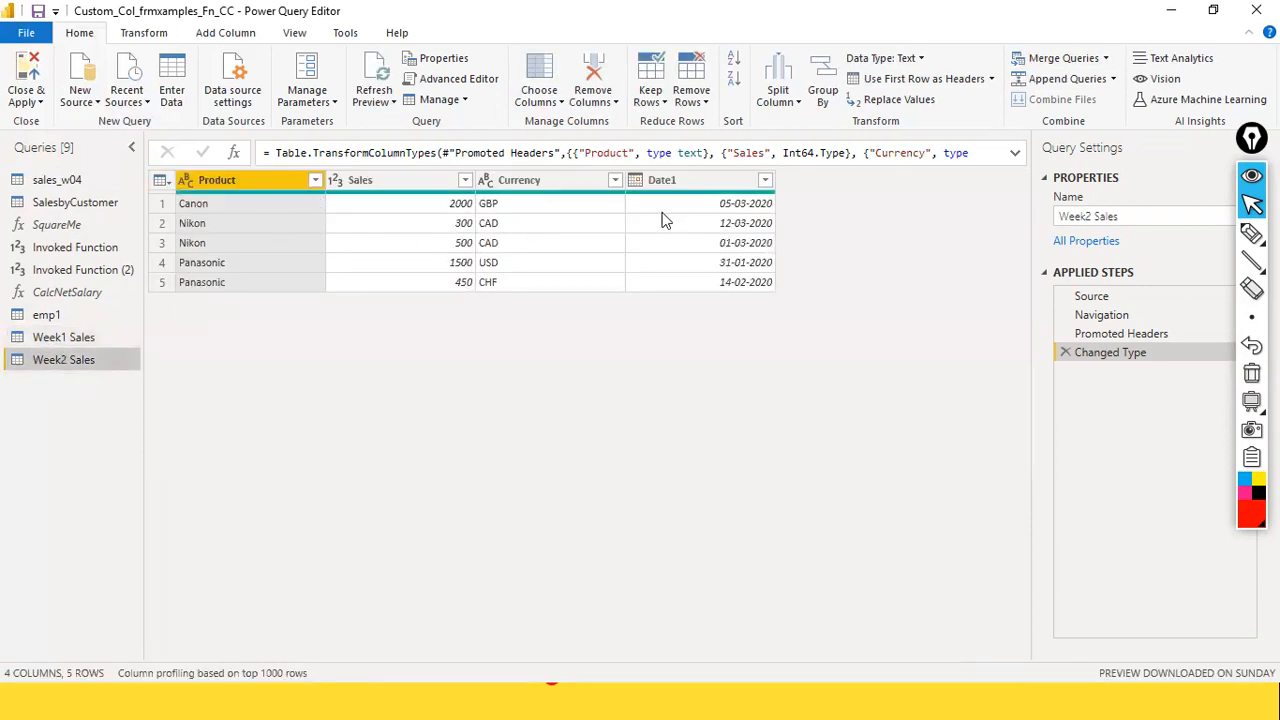
left_click(62, 339)
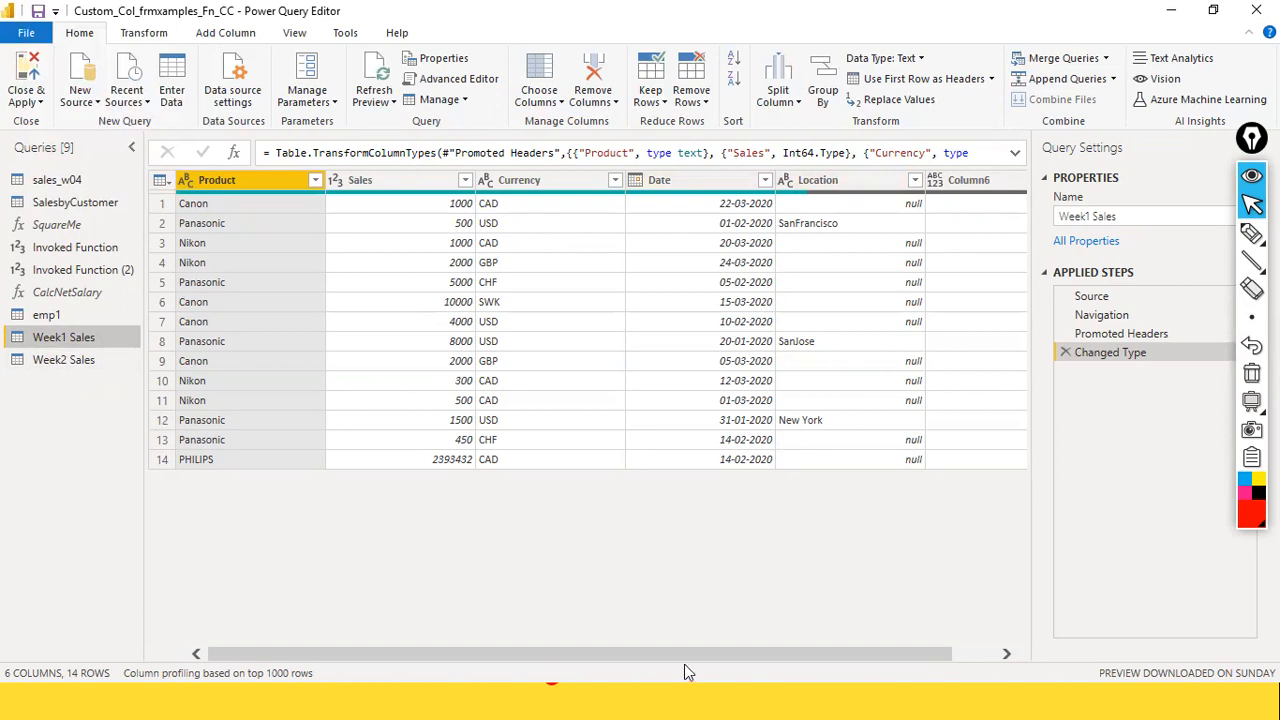
left_click_drag(853, 654, 897, 655)
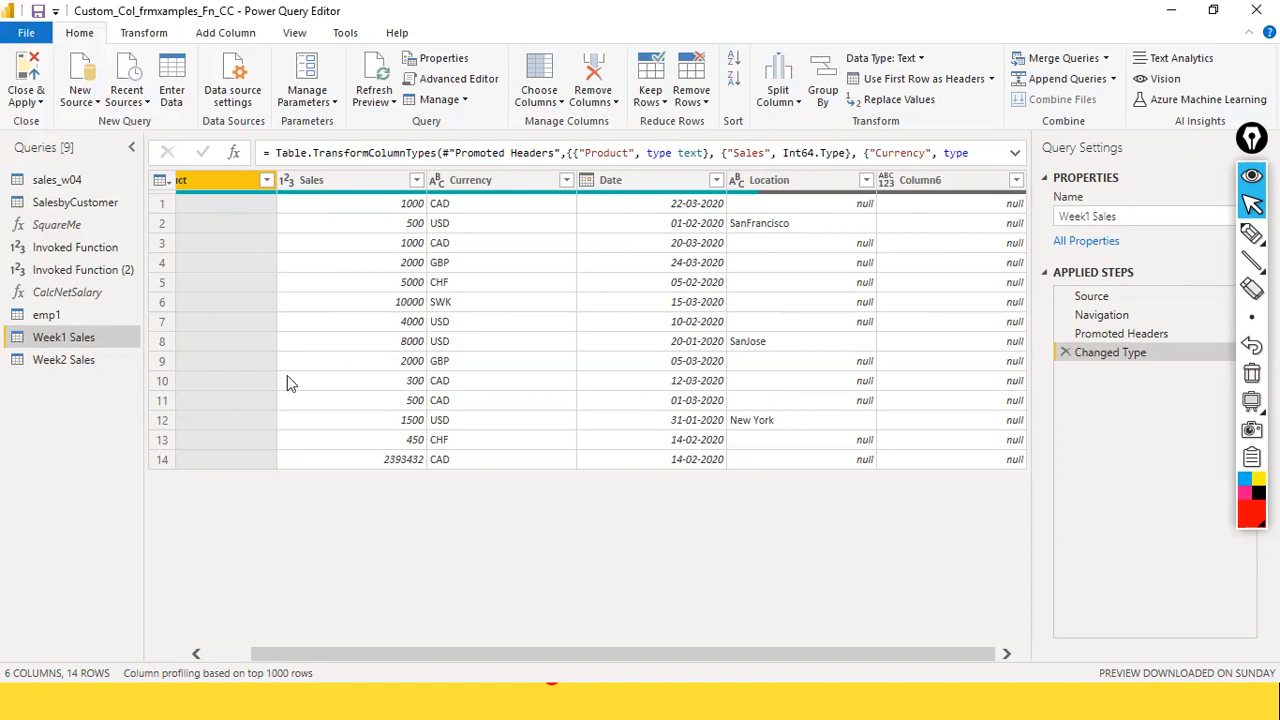
left_click(92, 360)
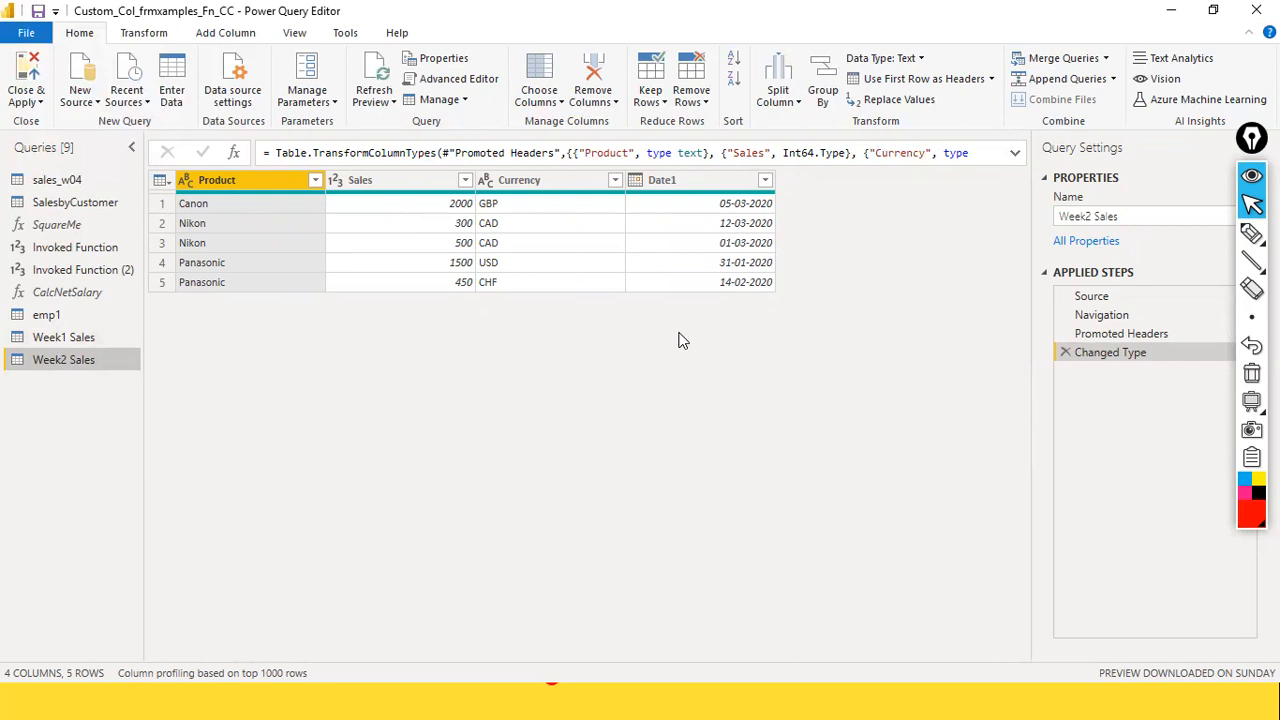
- Remove the Location and Column6 columns from the Week1 Sales query
left_click(45, 345)
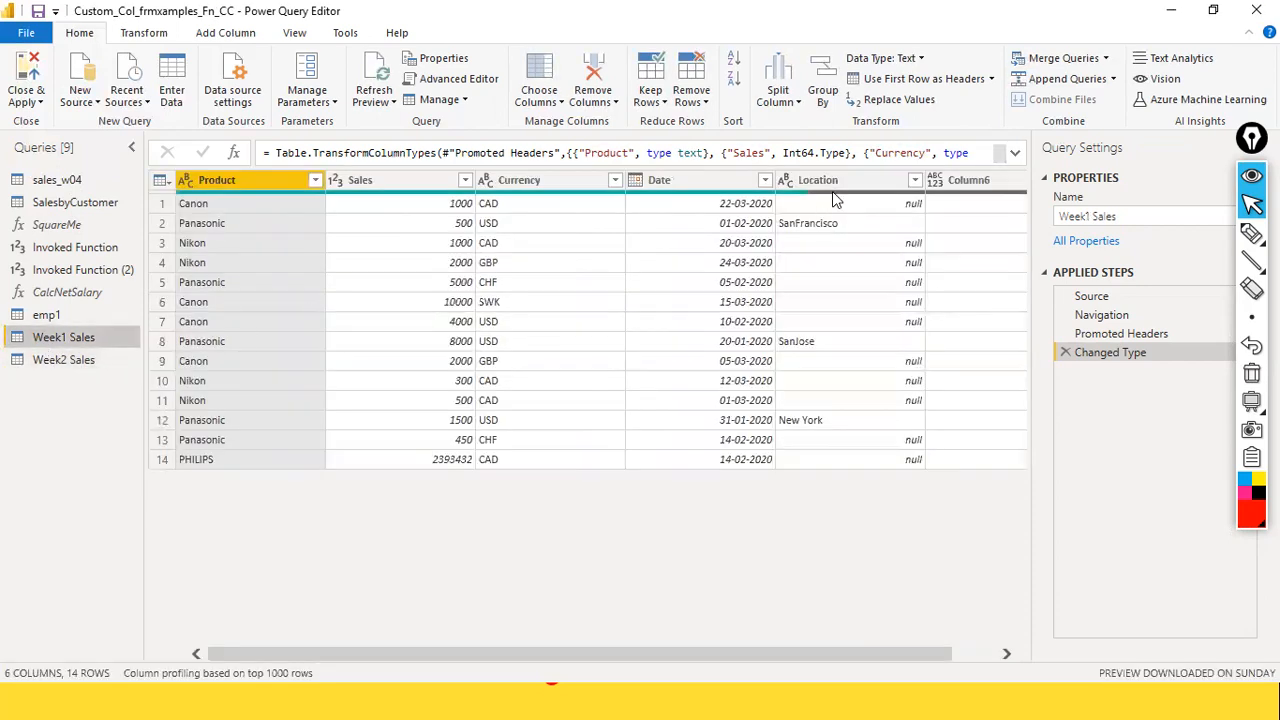
left_click(836, 185)
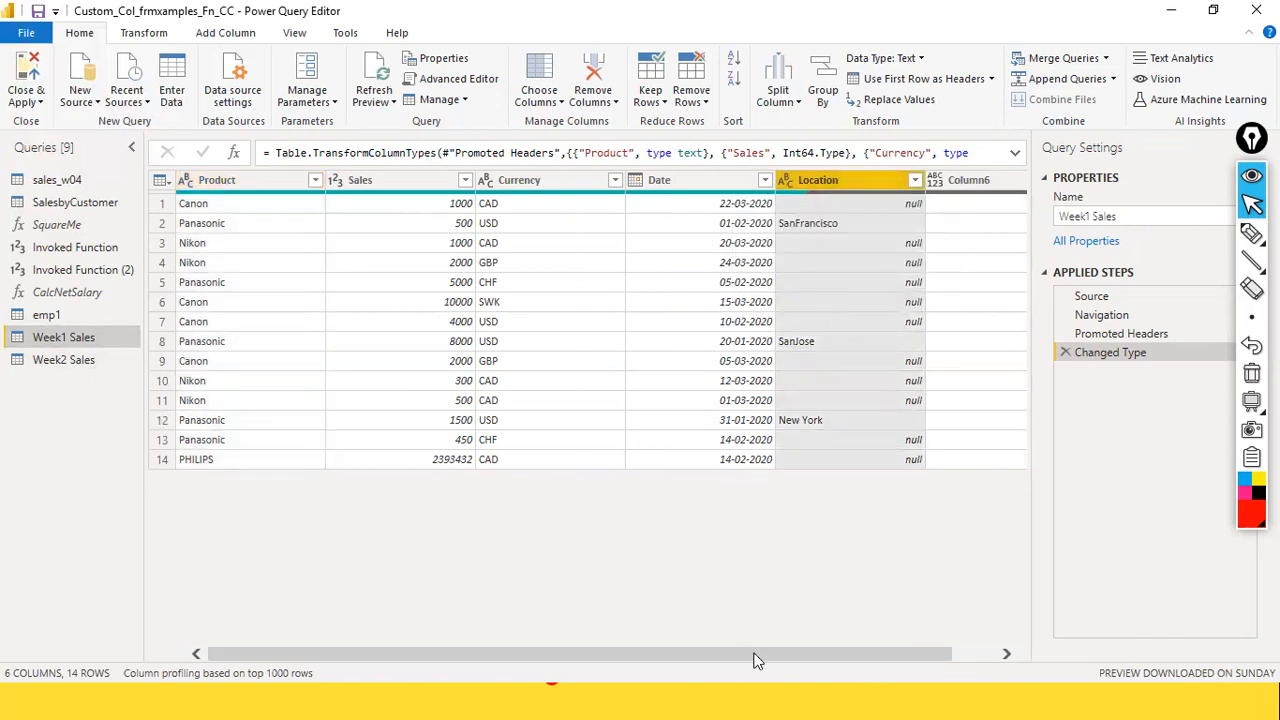
left_click_drag(755, 655, 973, 647)
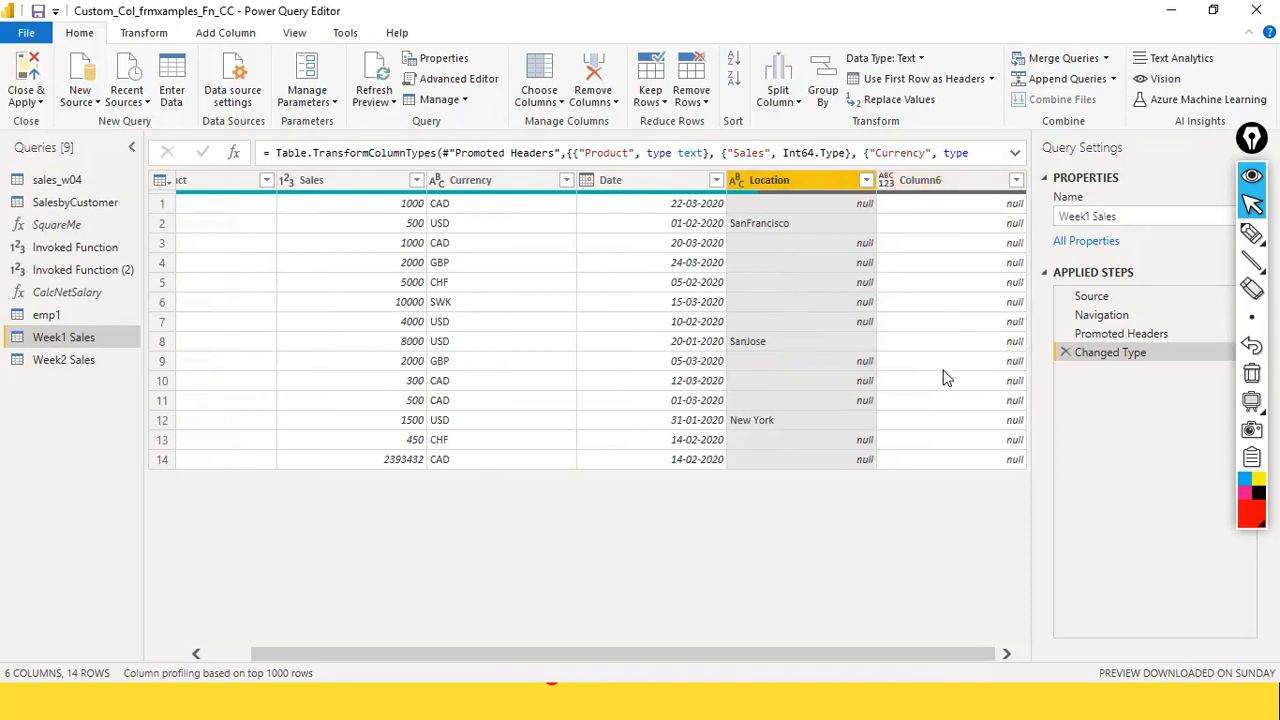
right_click(968, 184)
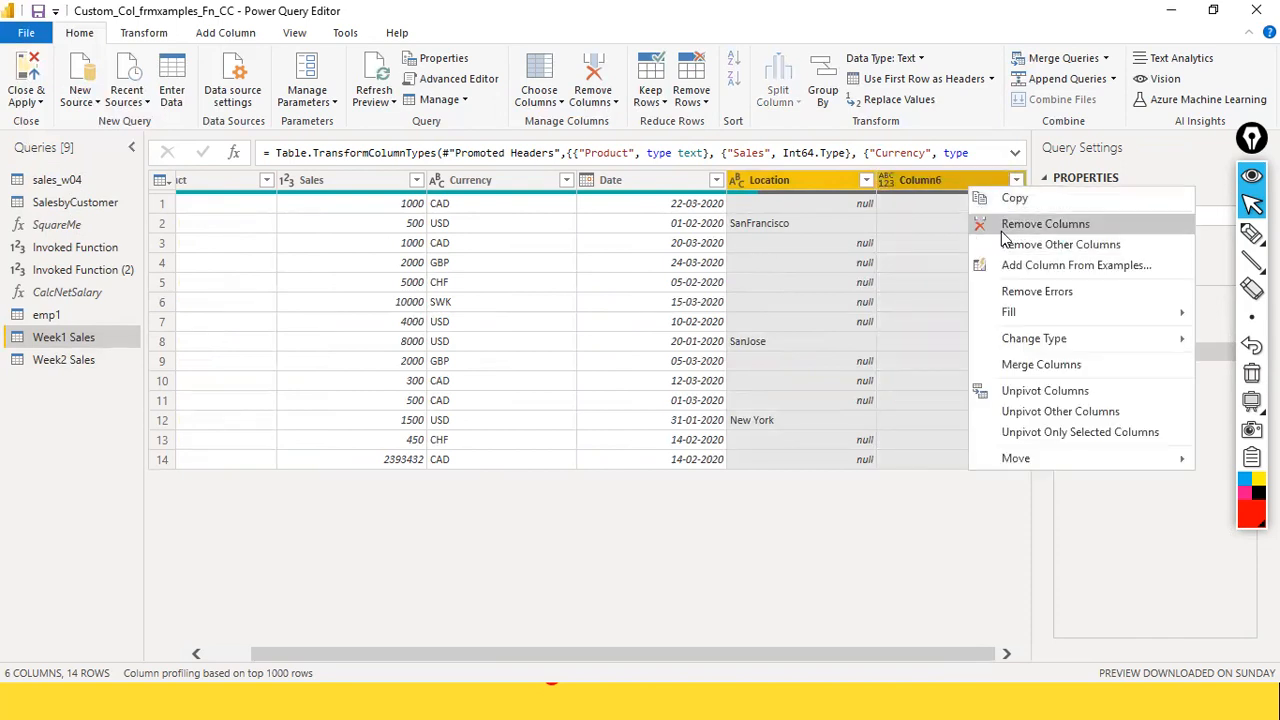
left_click(1040, 224)
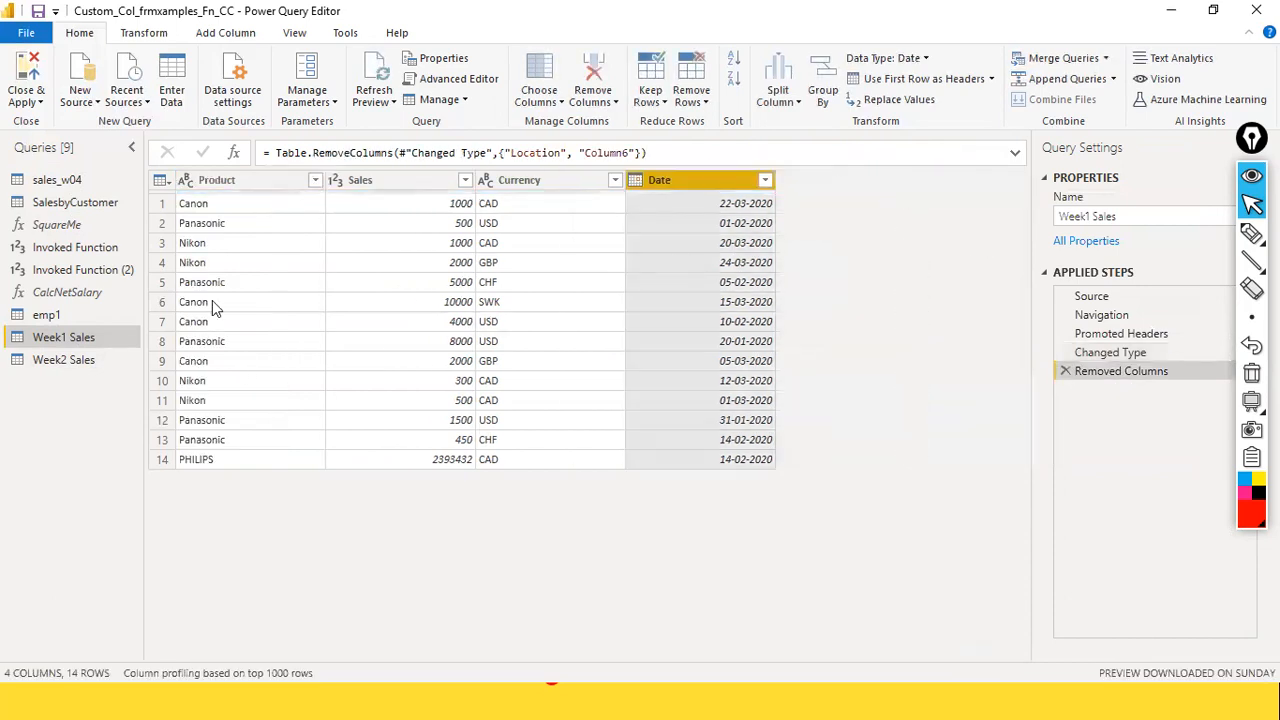
- Compare the columns of the Week1 Sales and Week2 Sales queries, especially their number, names and the date column
left_click(112, 361)
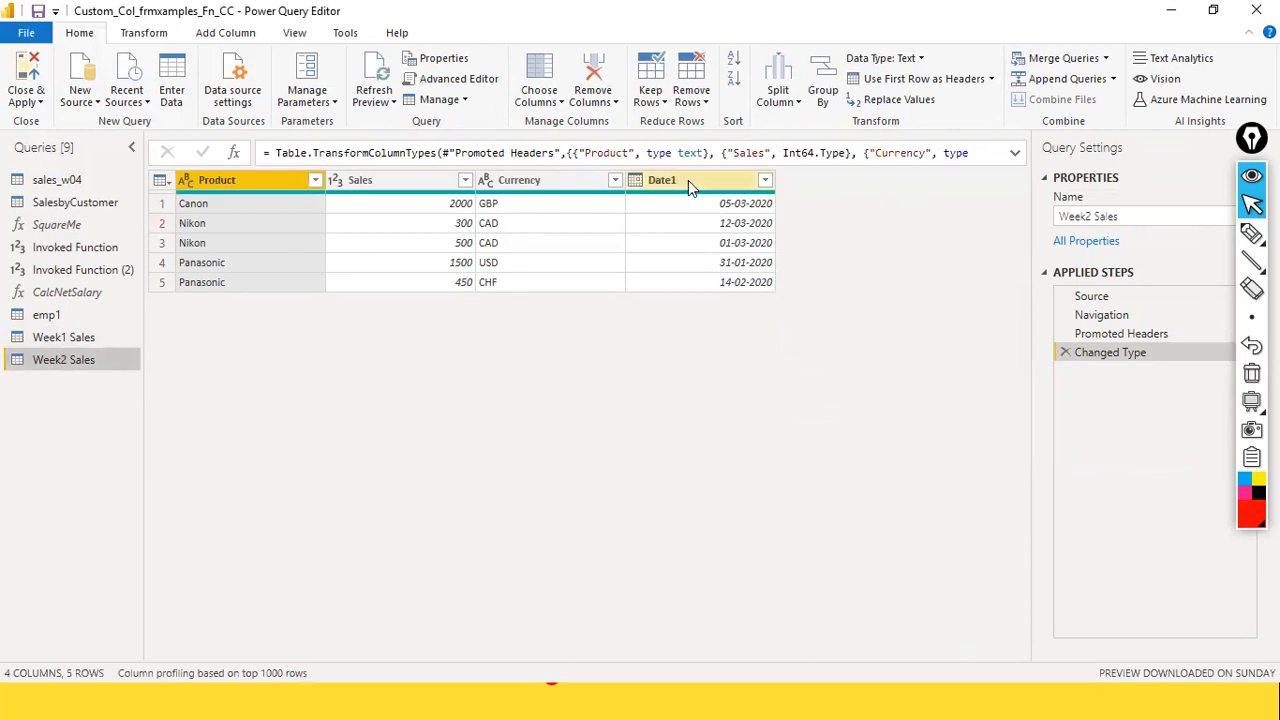
left_click(73, 338)
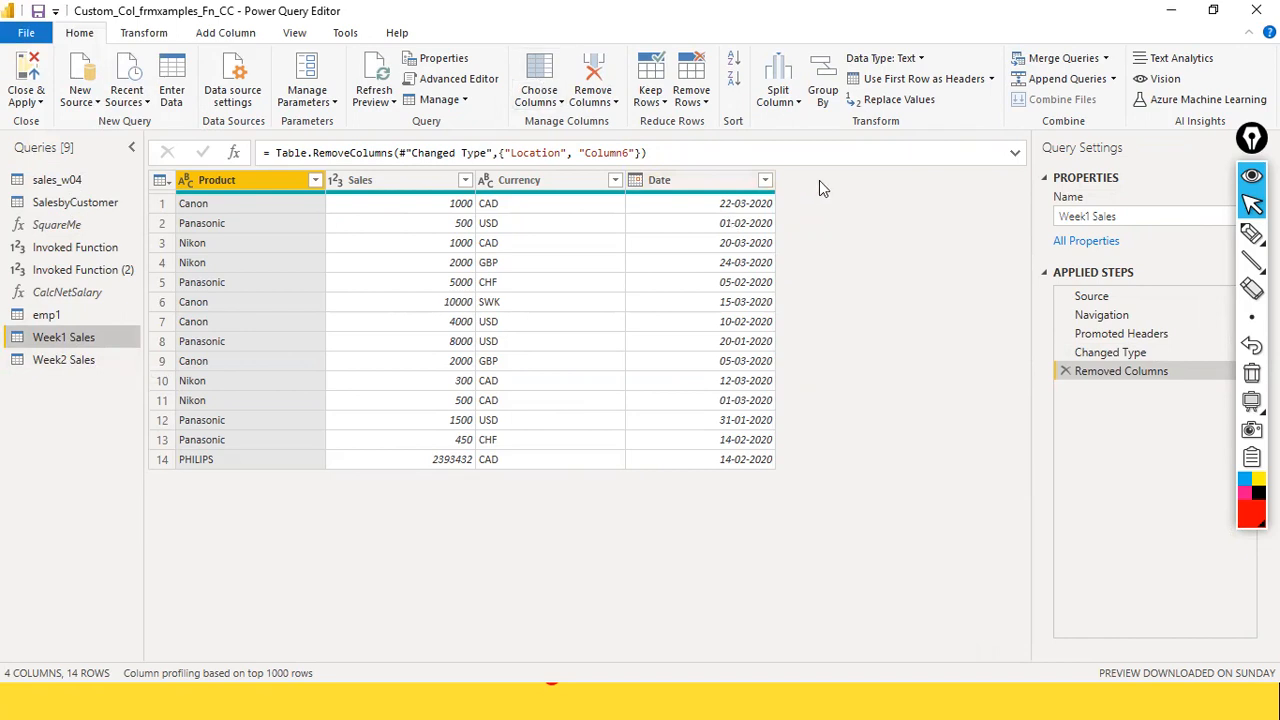
left_click(55, 362)
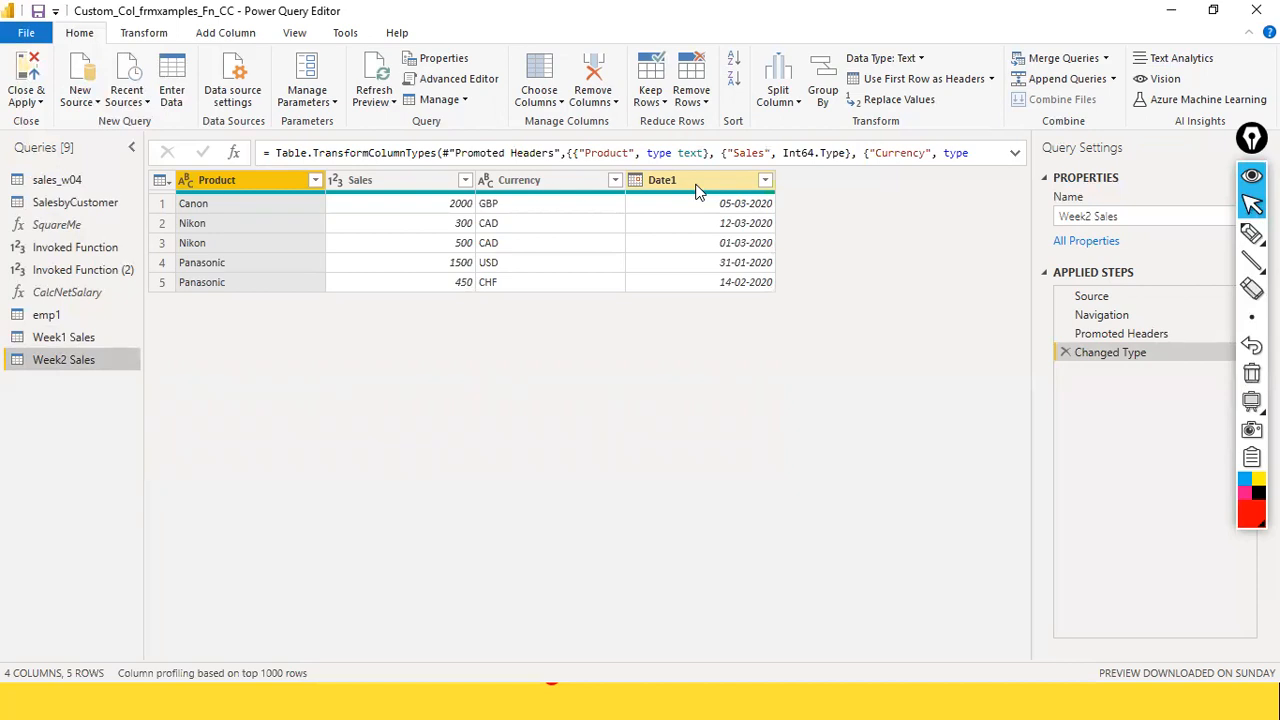
left_click(96, 343)
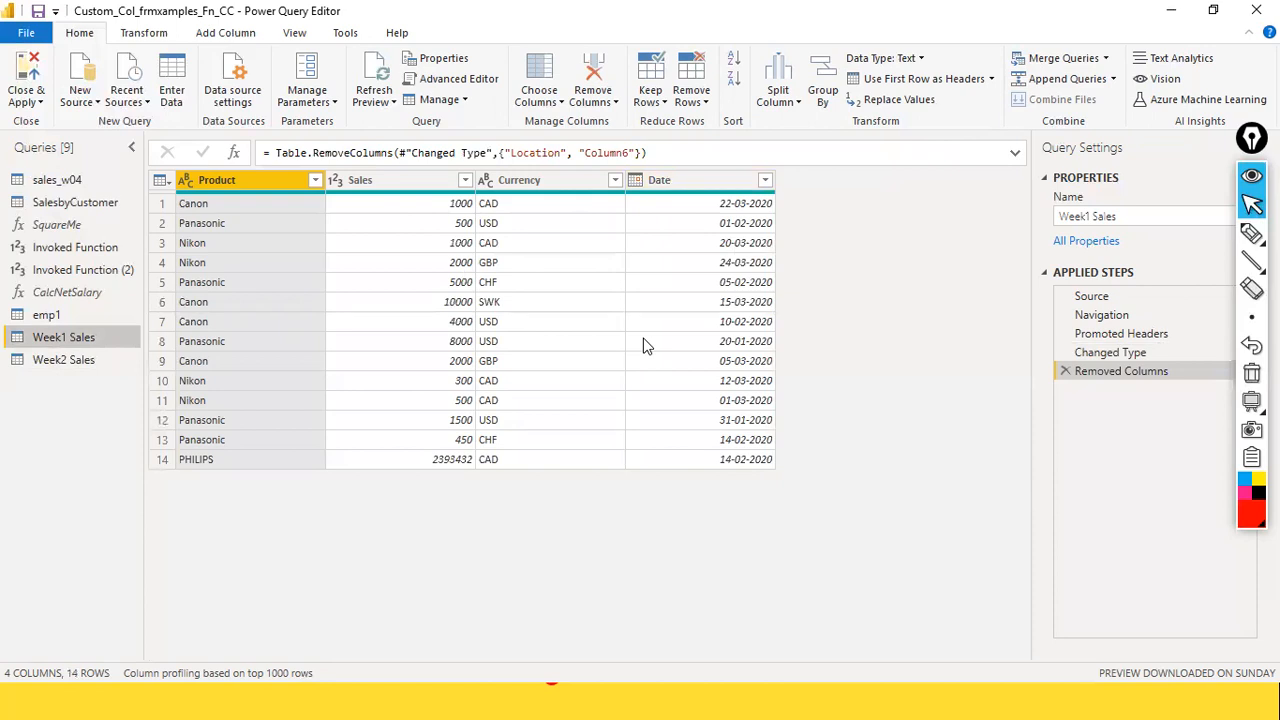
left_click(46, 362)
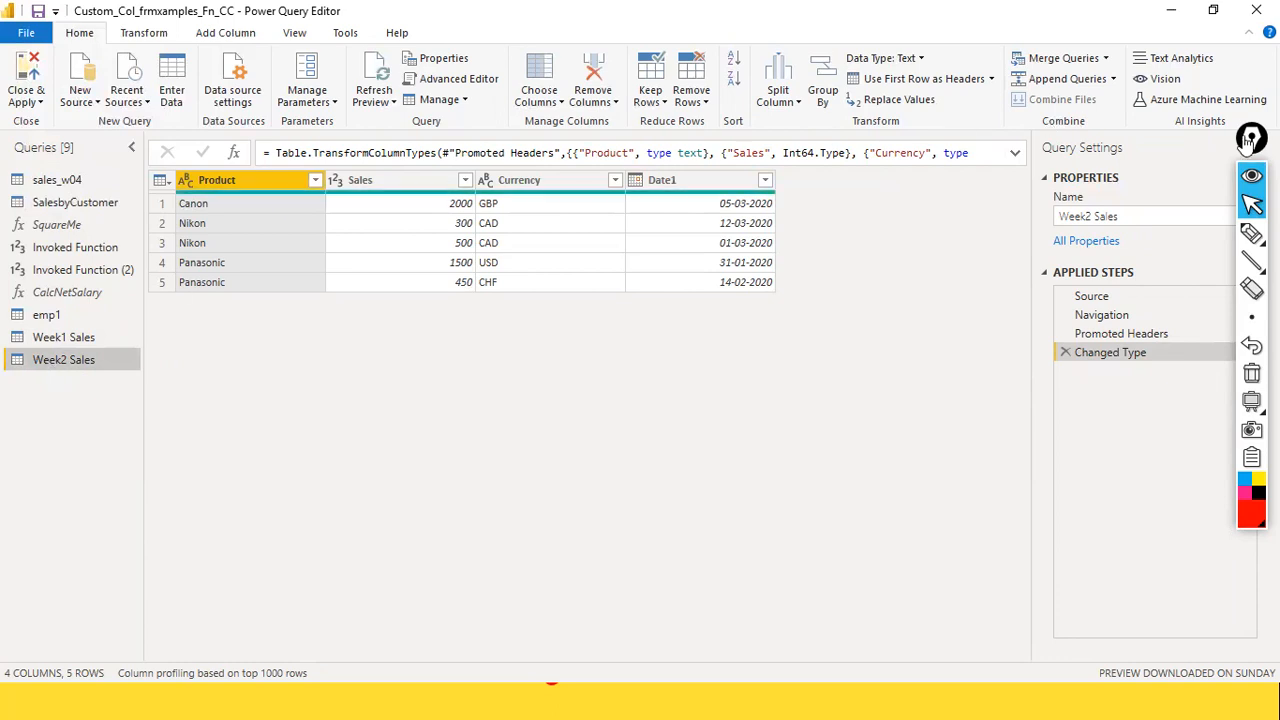
left_click(1252, 172)
left_click_drag(1251, 164, 1258, 556)
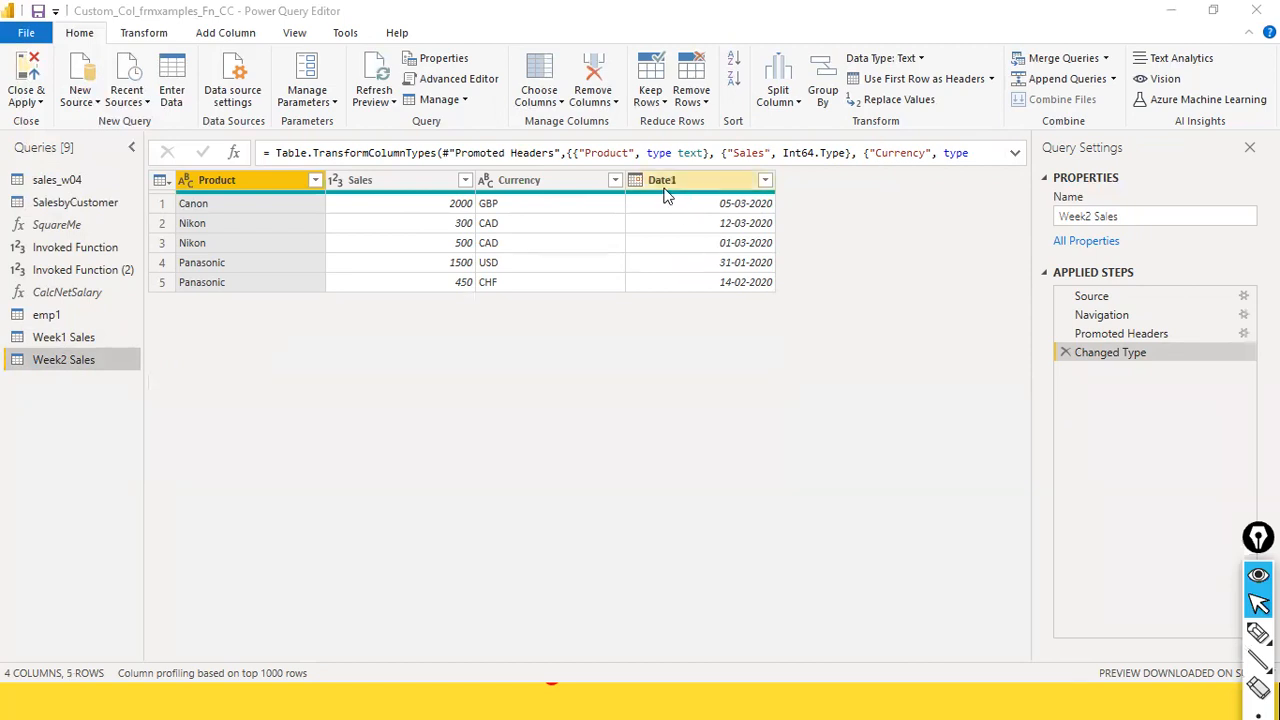
left_click(55, 340)
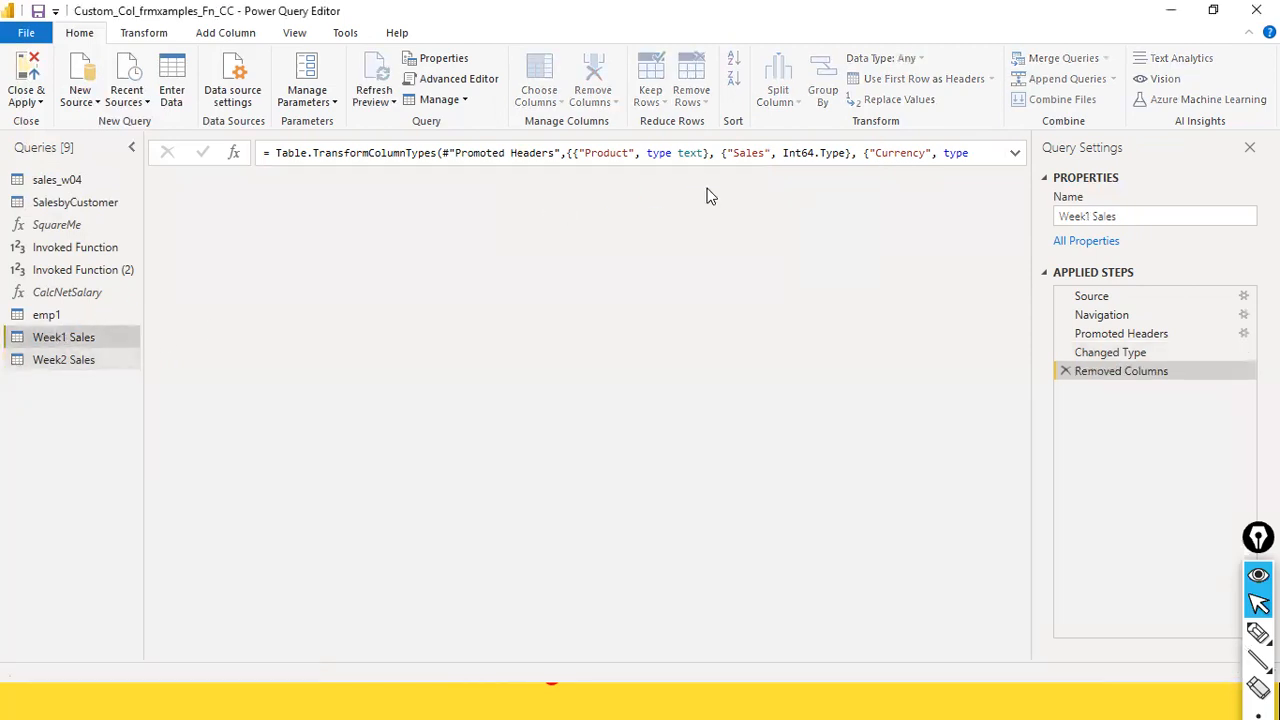
left_click(50, 362)
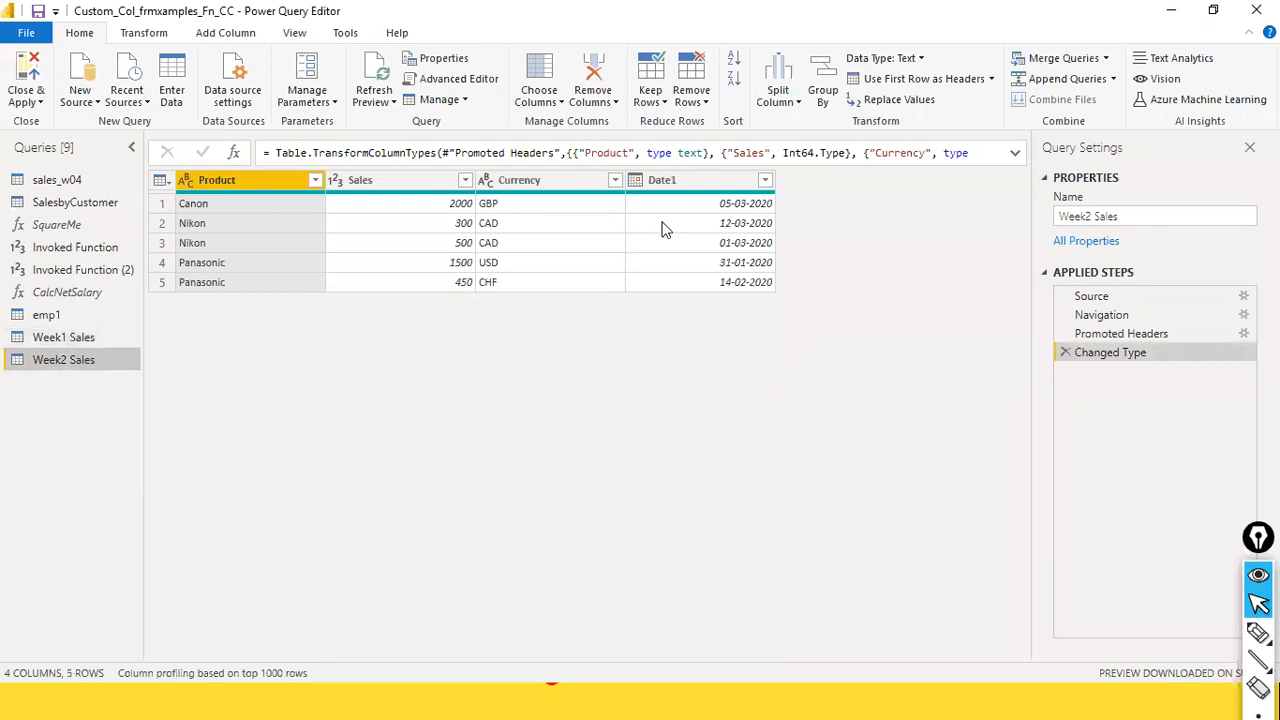
left_click(79, 338)
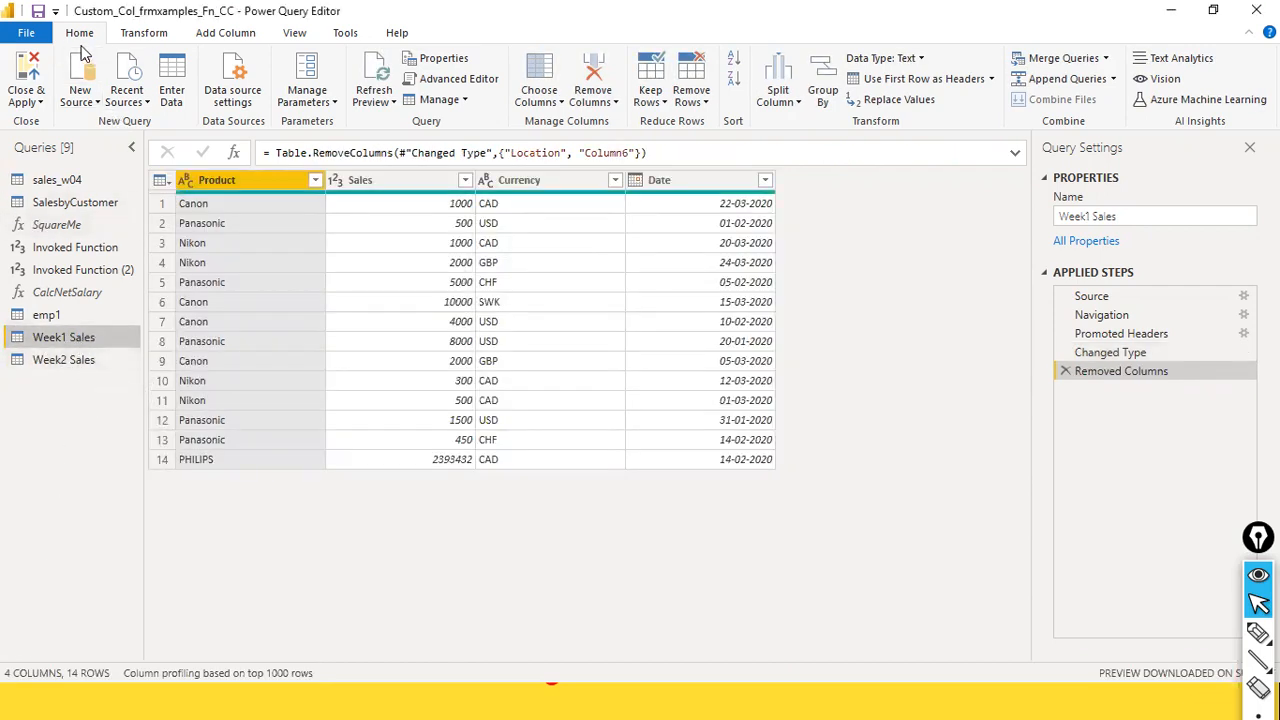
left_click(135, 10)
left_click(150, 34)
left_click(80, 34)
key("ctrl+shift+a")
left_click_drag(866, 80, 1001, 80)
key("ctrl+shift+2")
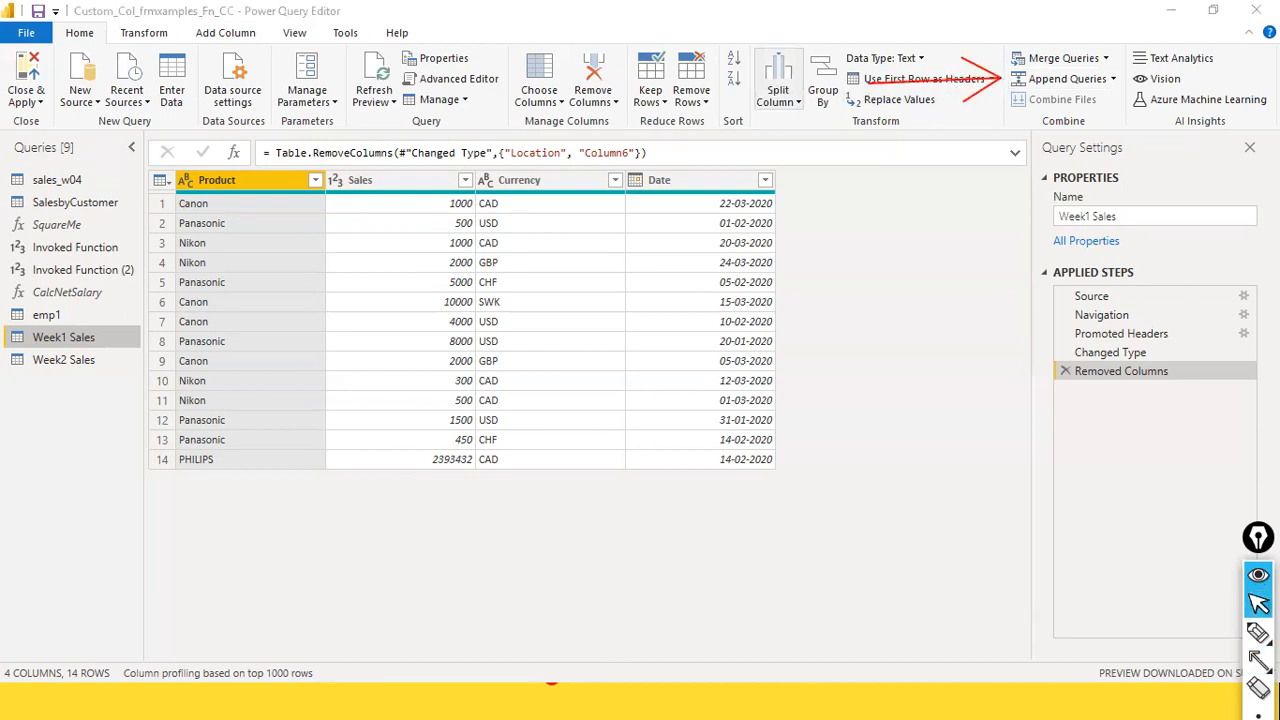
left_click(1115, 79)
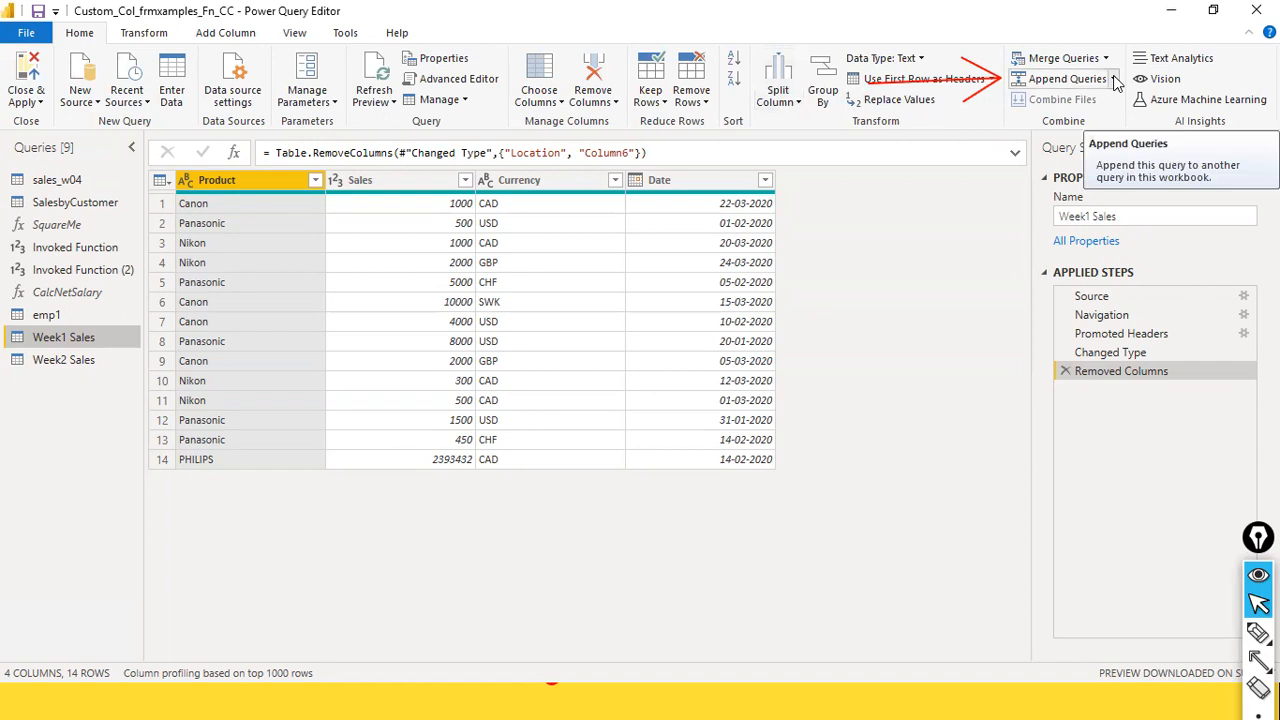
left_click(1114, 80)
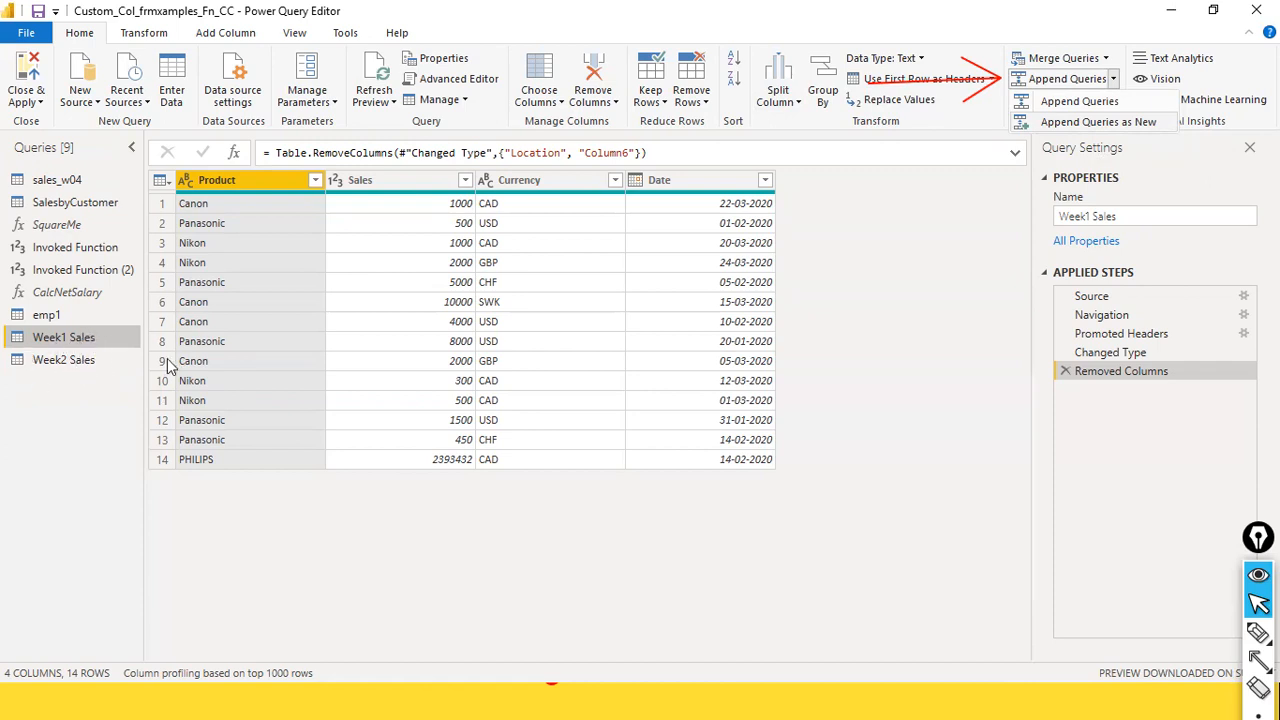
left_click(81, 407)
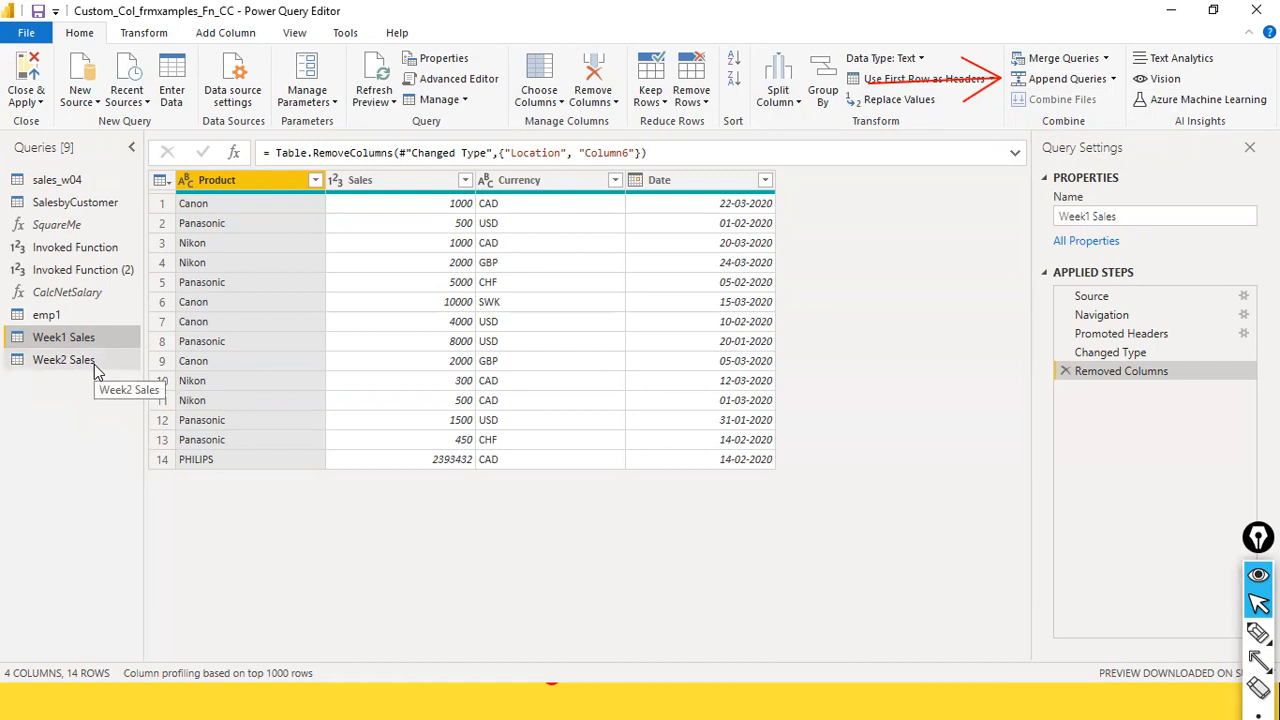
- Append Week1 Sales and Week2 Sales as a new query, using two tables with Week1 Sales first and Week2 Sales second
left_click(1112, 80)
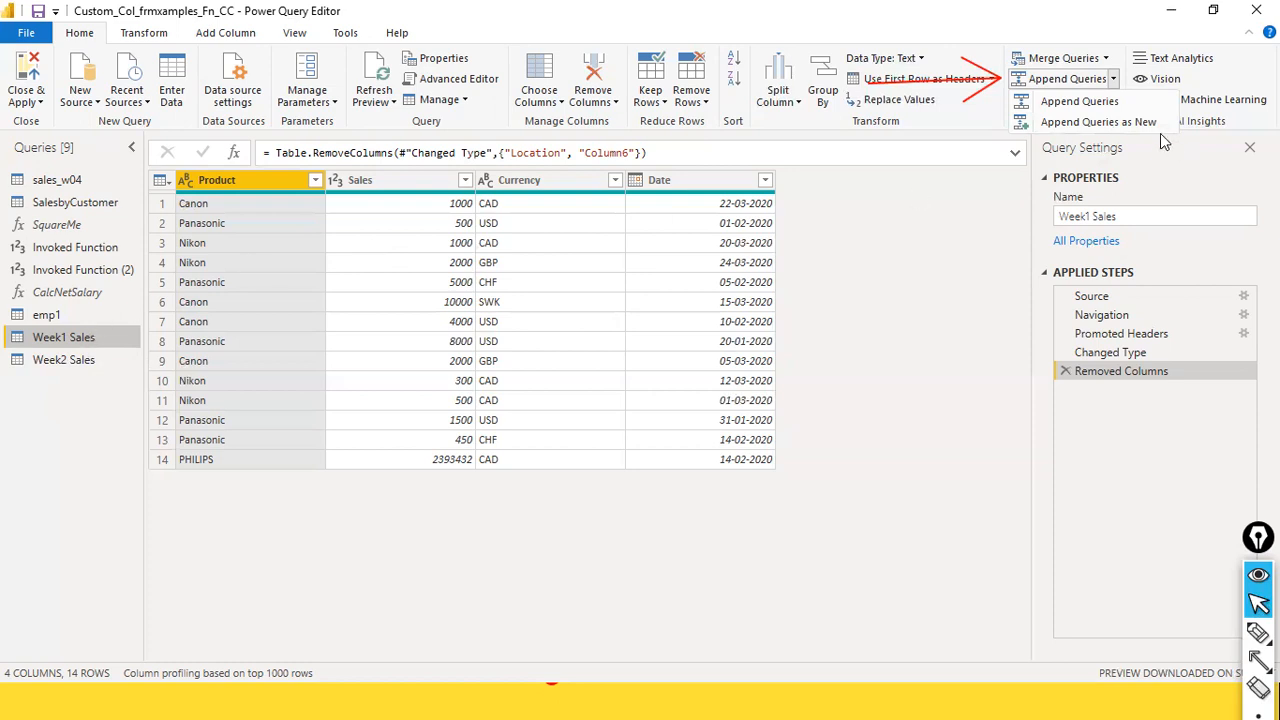
left_click(1108, 130)
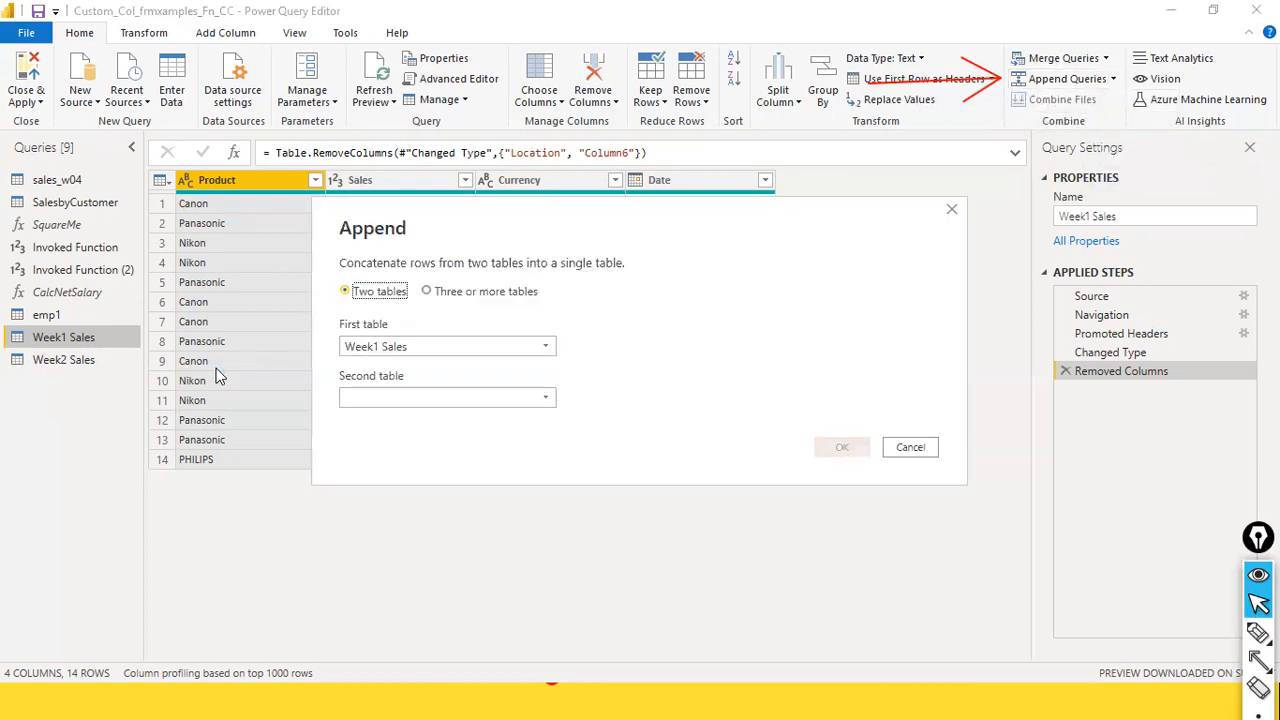
left_click(428, 291)
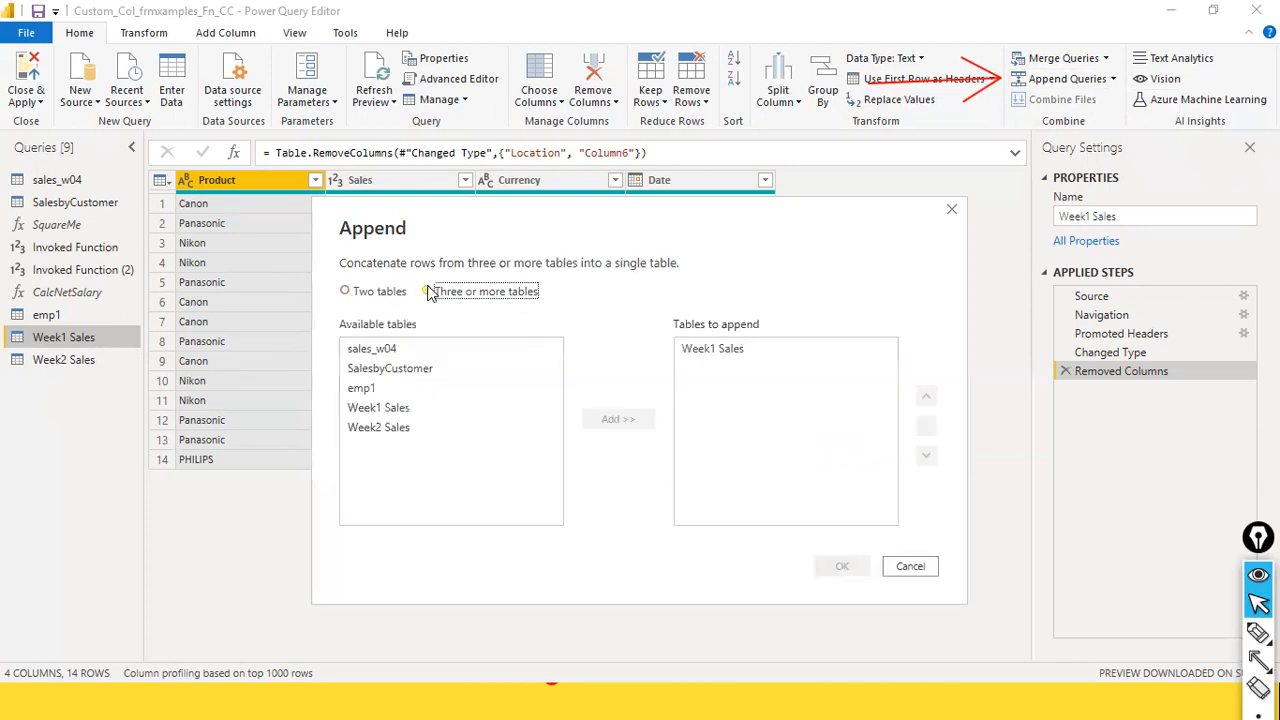
left_click(345, 293)
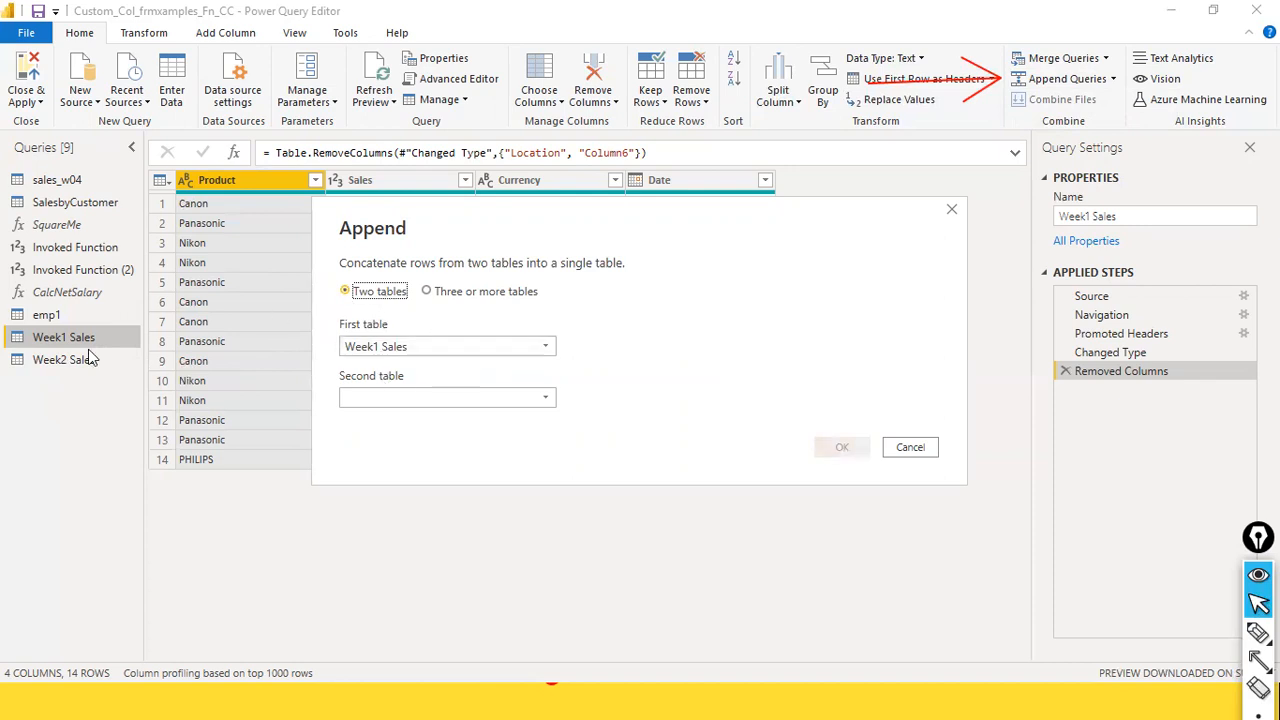
left_click(545, 398)
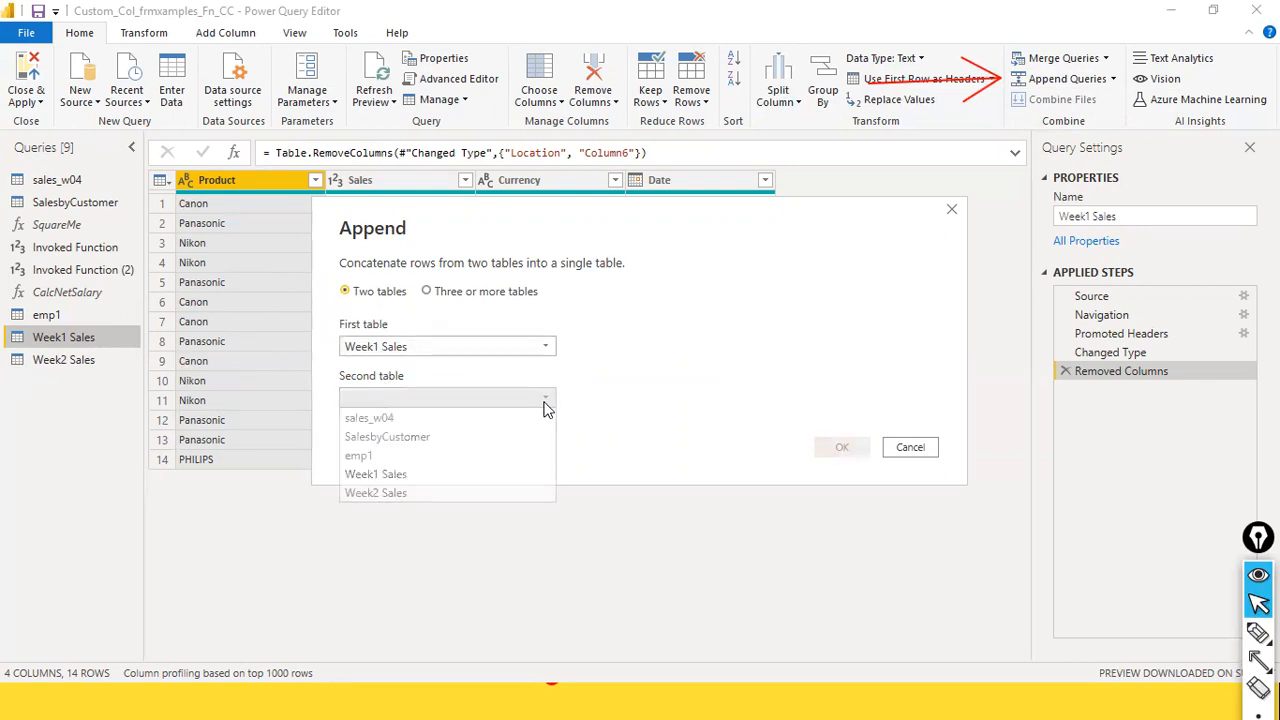
left_click(416, 494)
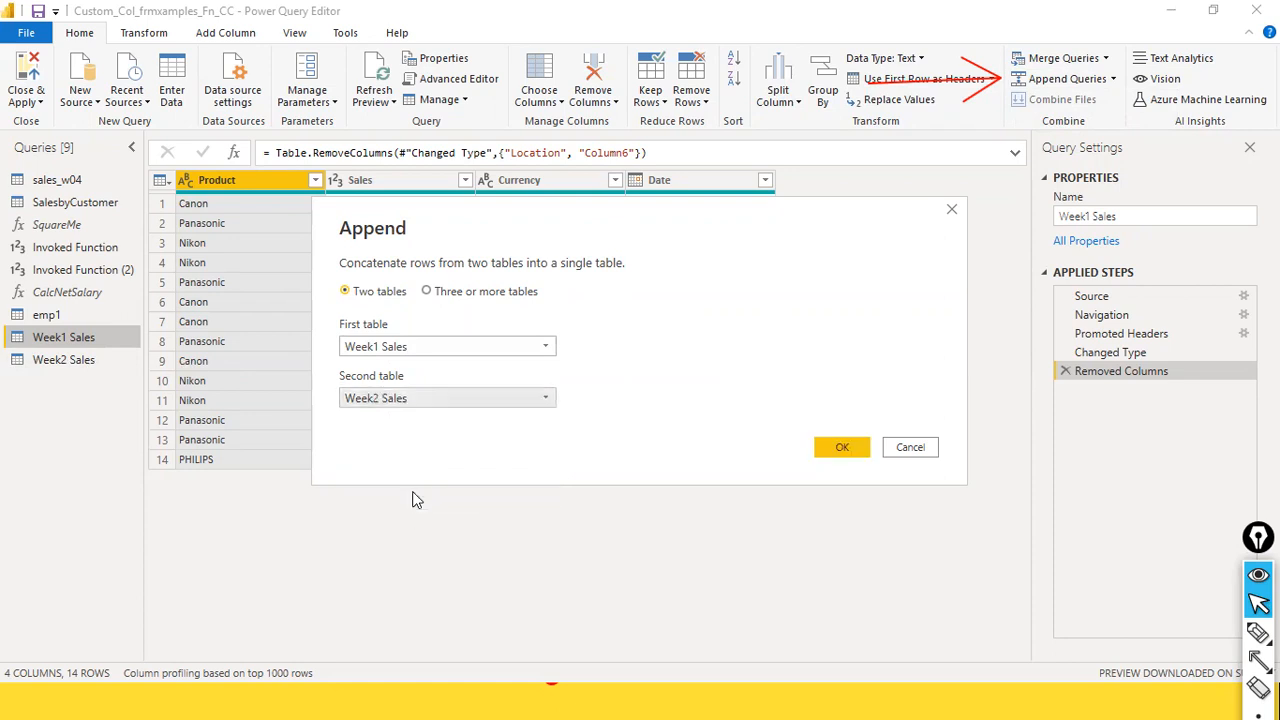
key("ctrl+shift+a")
left_click_drag(105, 338, 311, 345)
left_click_drag(101, 366, 340, 398)
key("Escape")
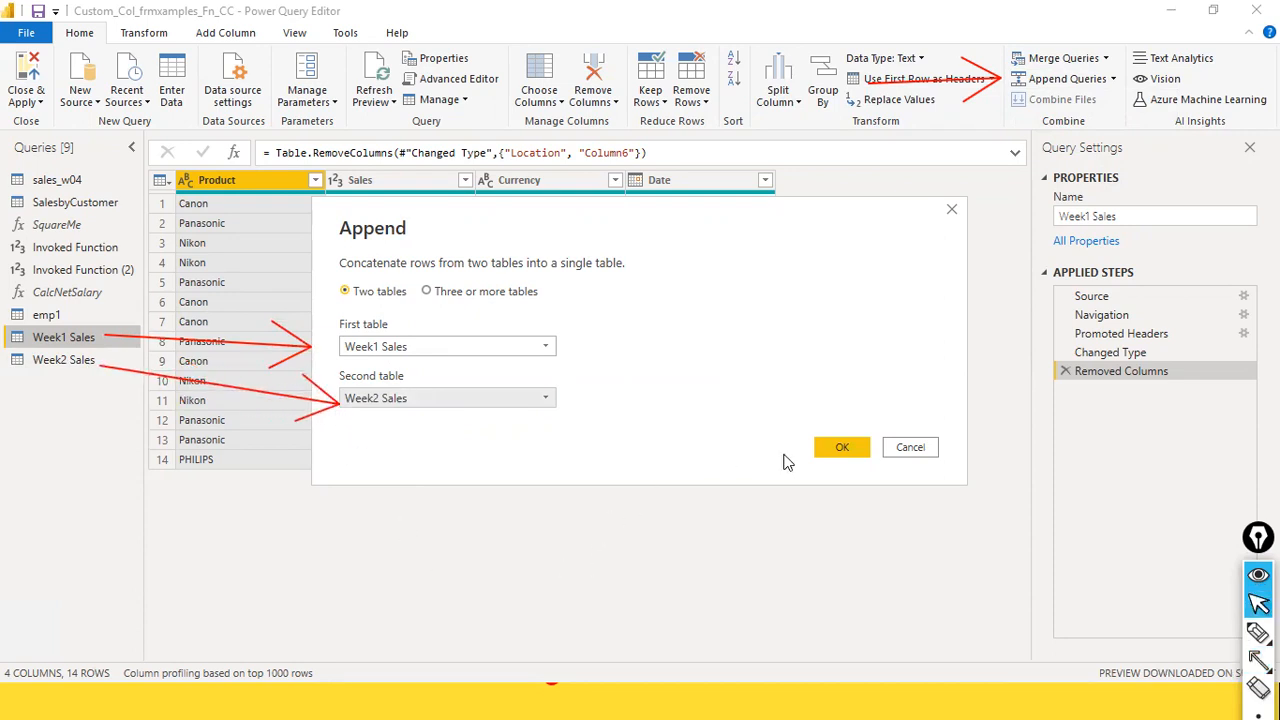
left_click(835, 450)
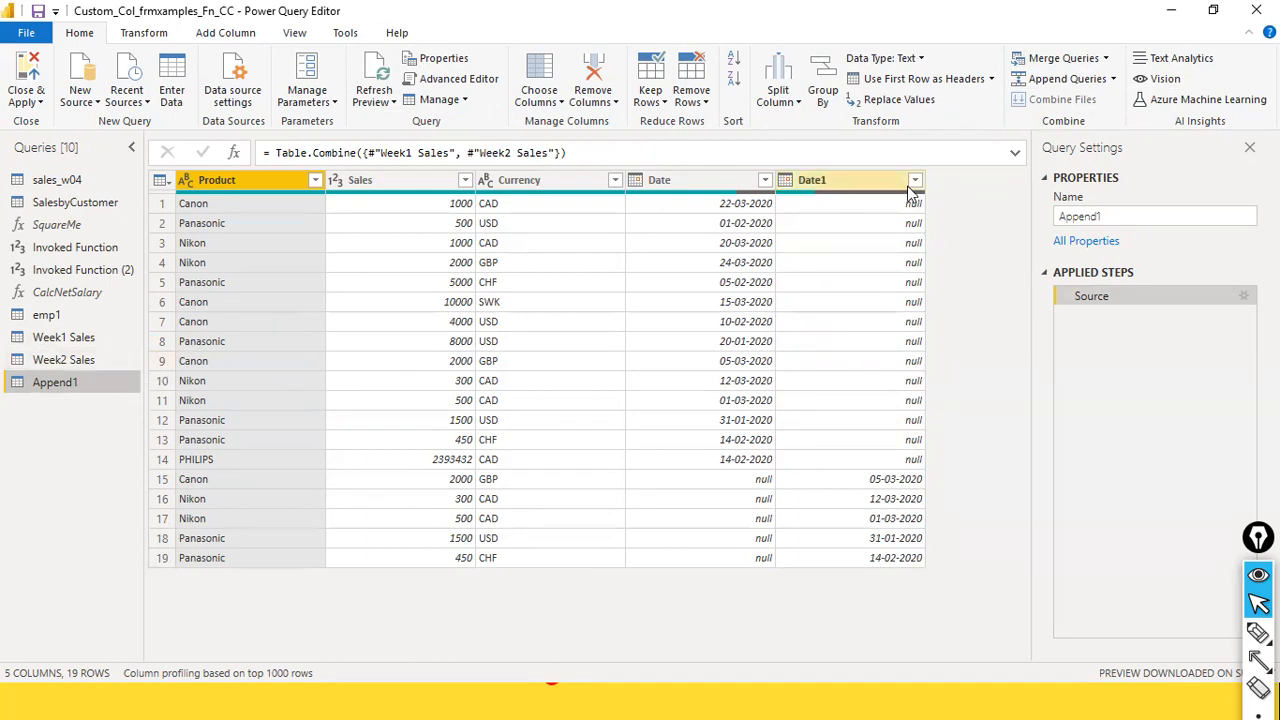
- Compare the date columns of the appended query and its two source queries, and rename Date1 to Date in Week2 Sales
left_click(80, 361)
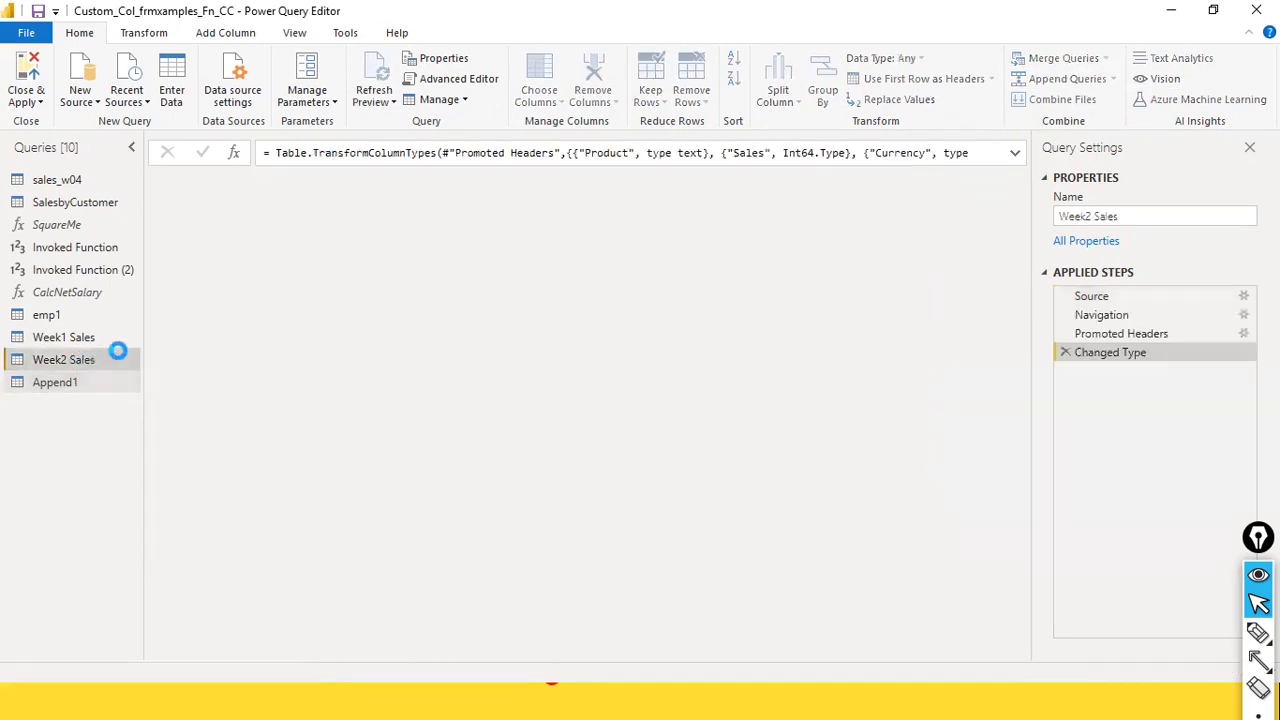
left_click(45, 386)
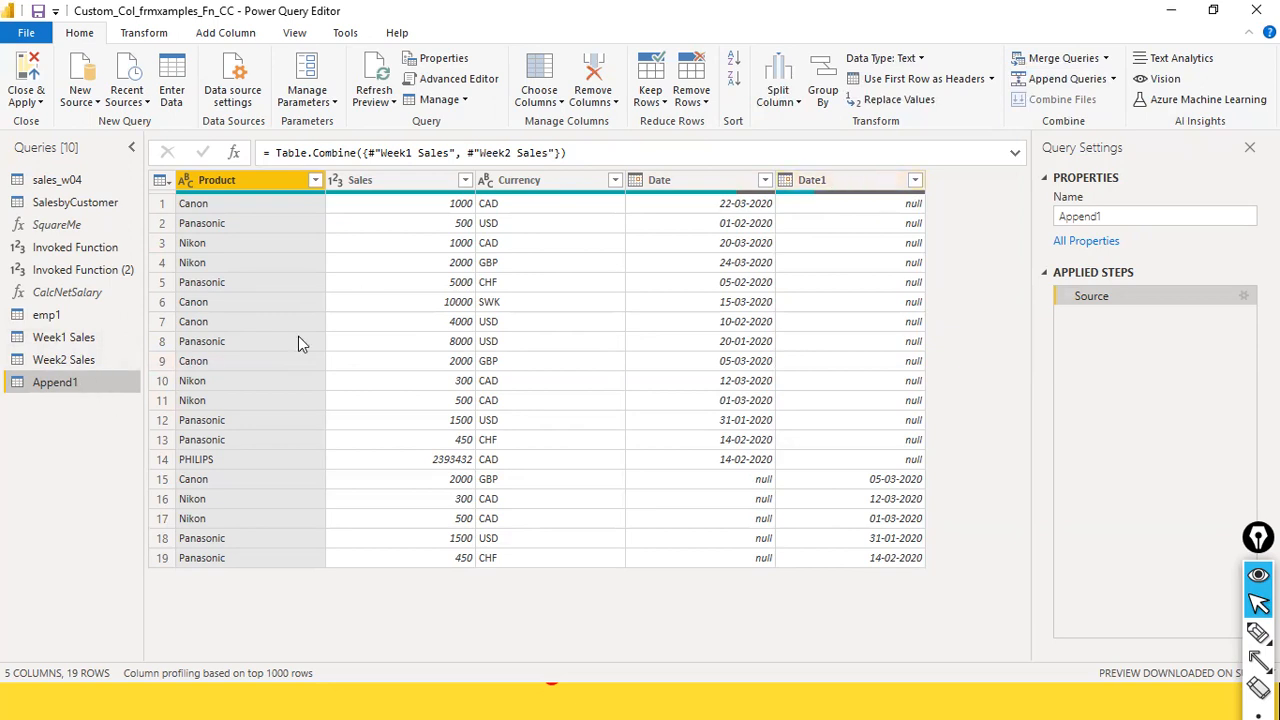
mouse_move(889, 195)
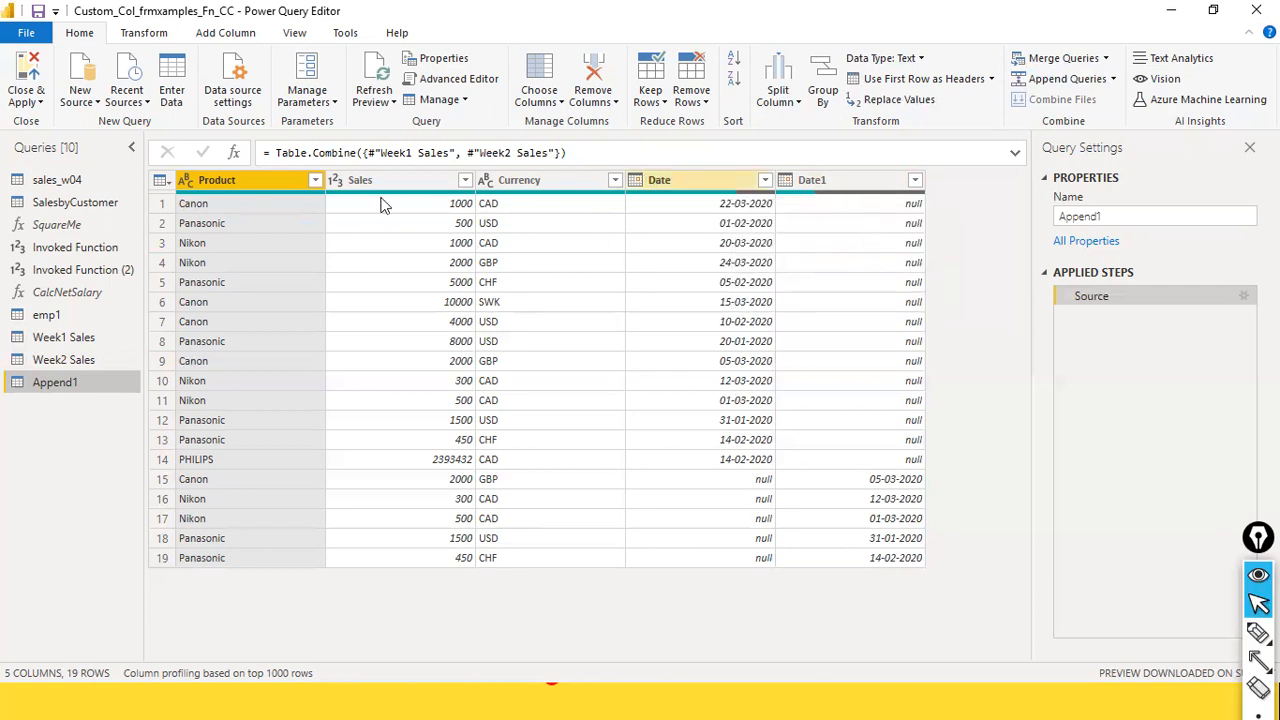
left_click(97, 360)
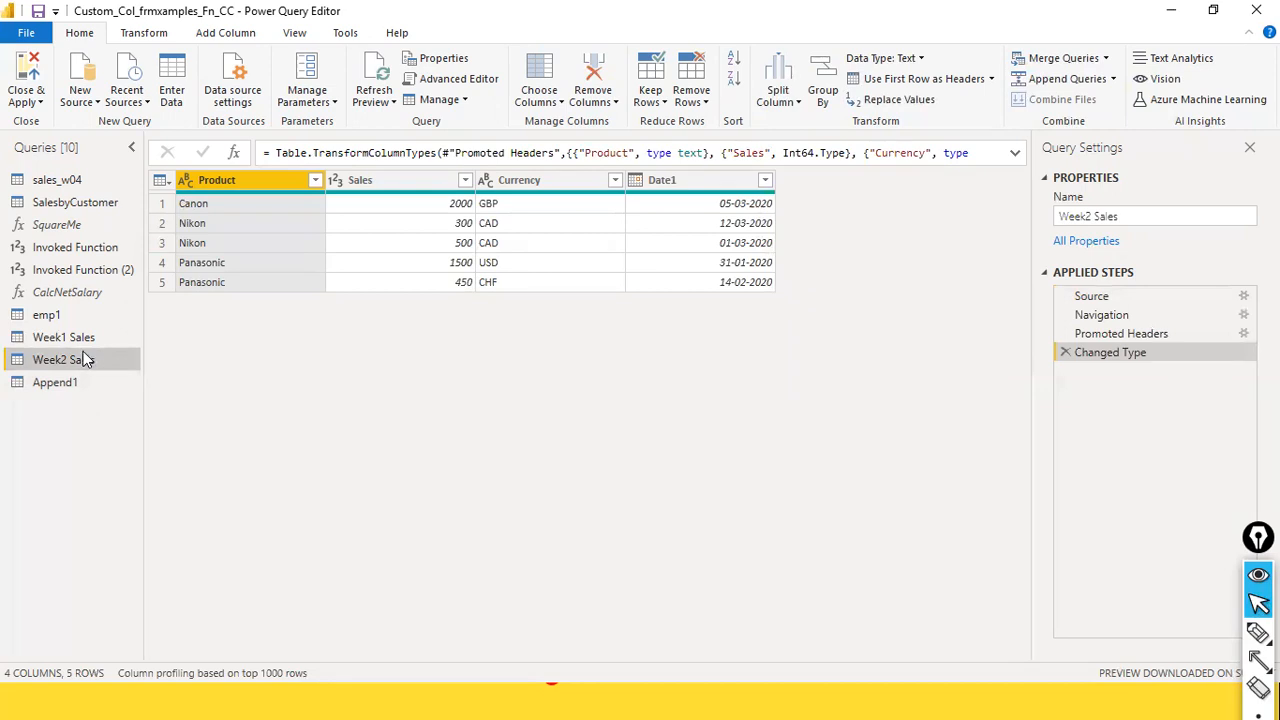
left_click(80, 338)
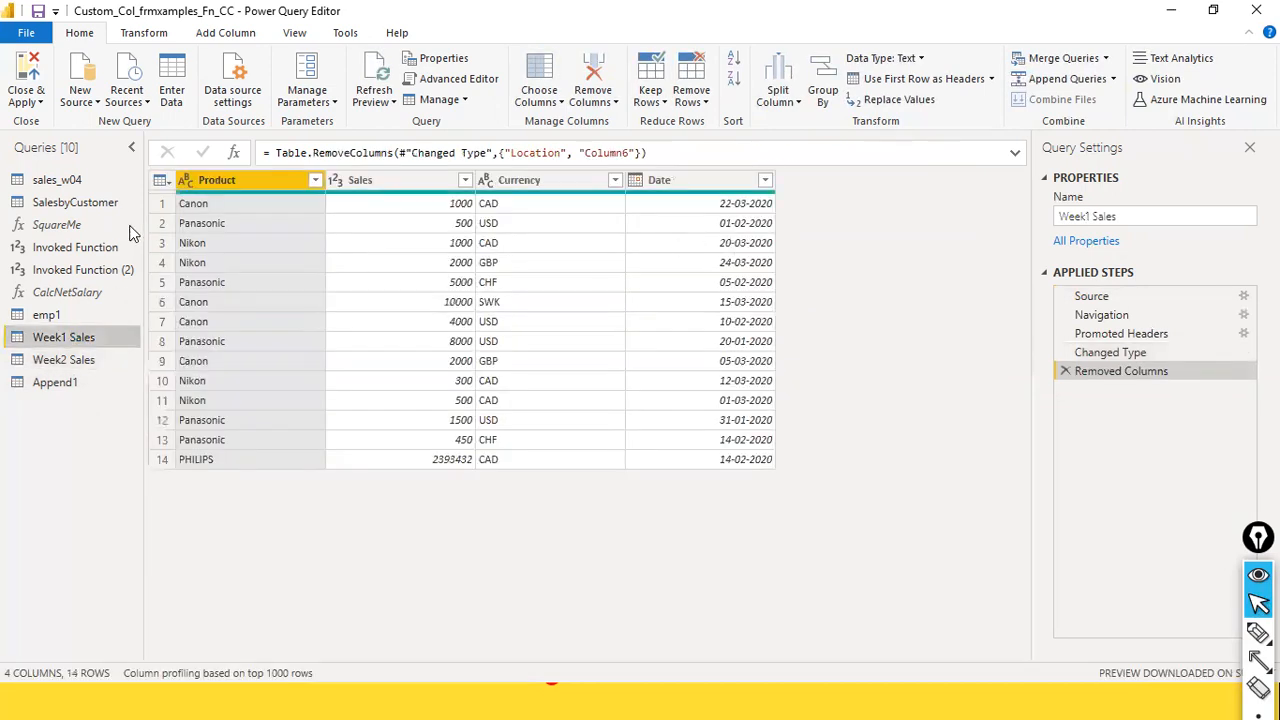
left_click(84, 361)
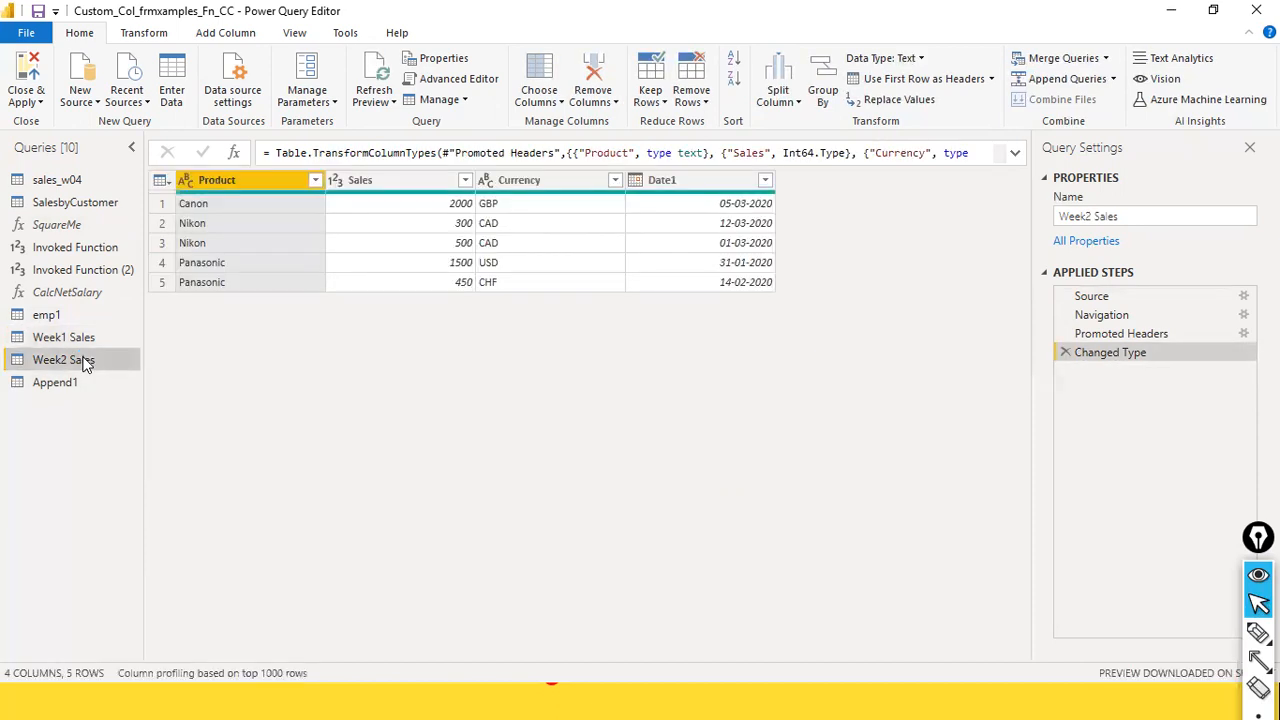
double_click(666, 183)
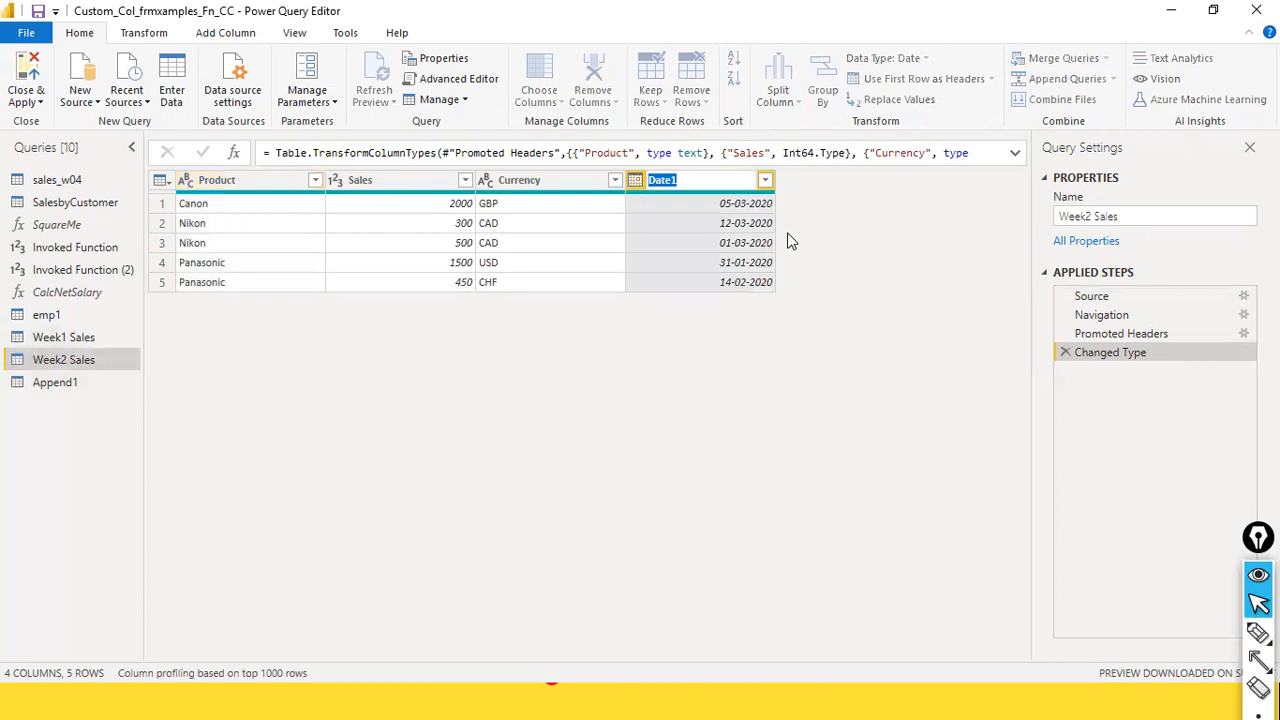
key("Right")
key("Return")
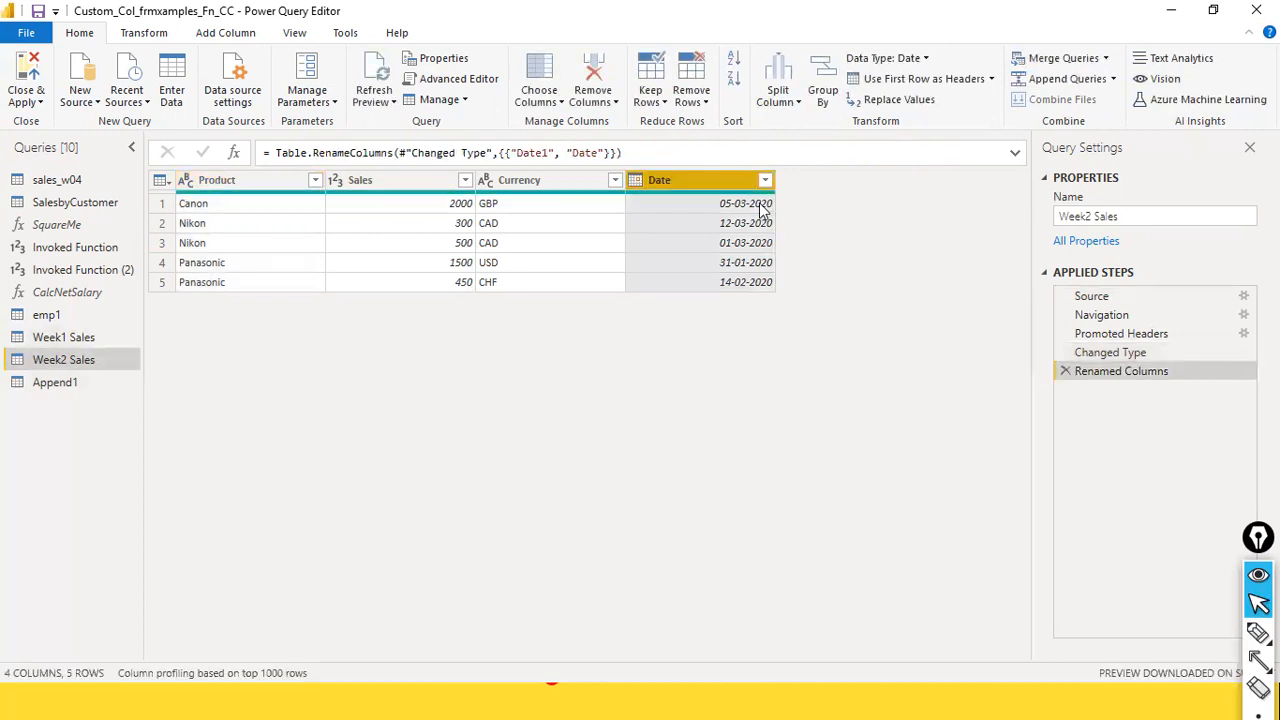
- Check the columns and rows of the Append1 query against the Week2 Sales query
left_click(64, 392)
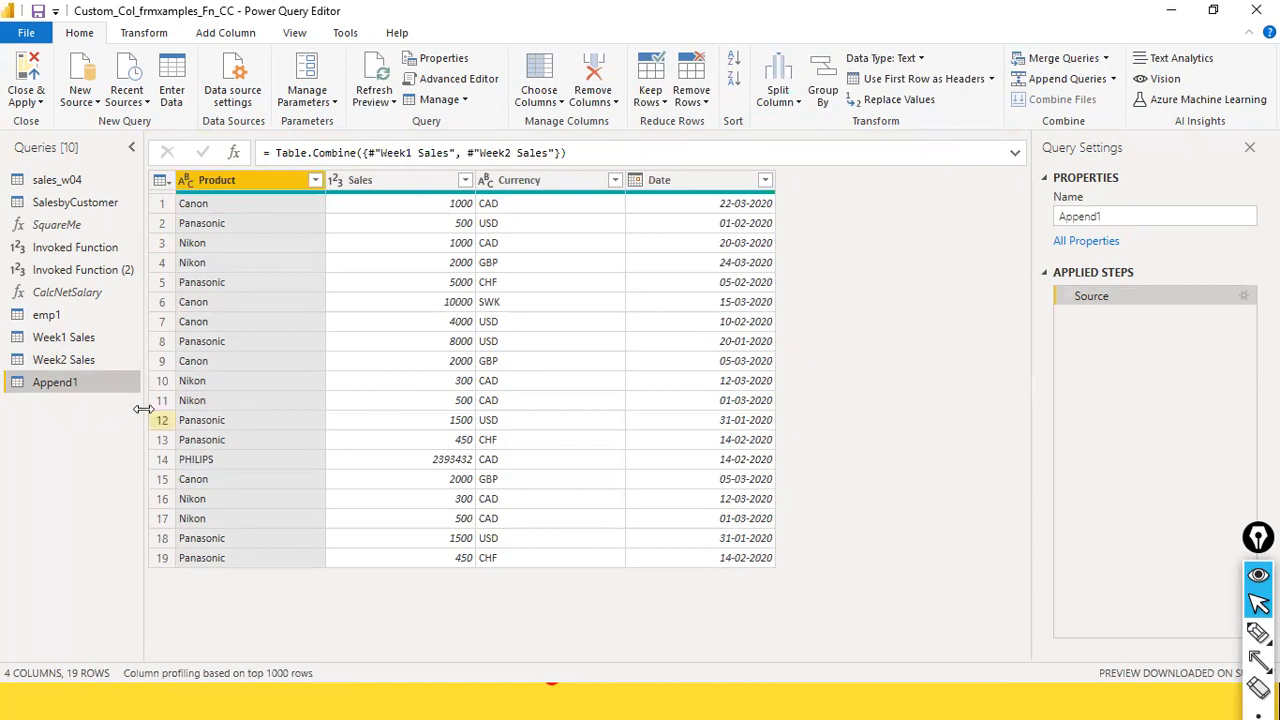
left_click(58, 366)
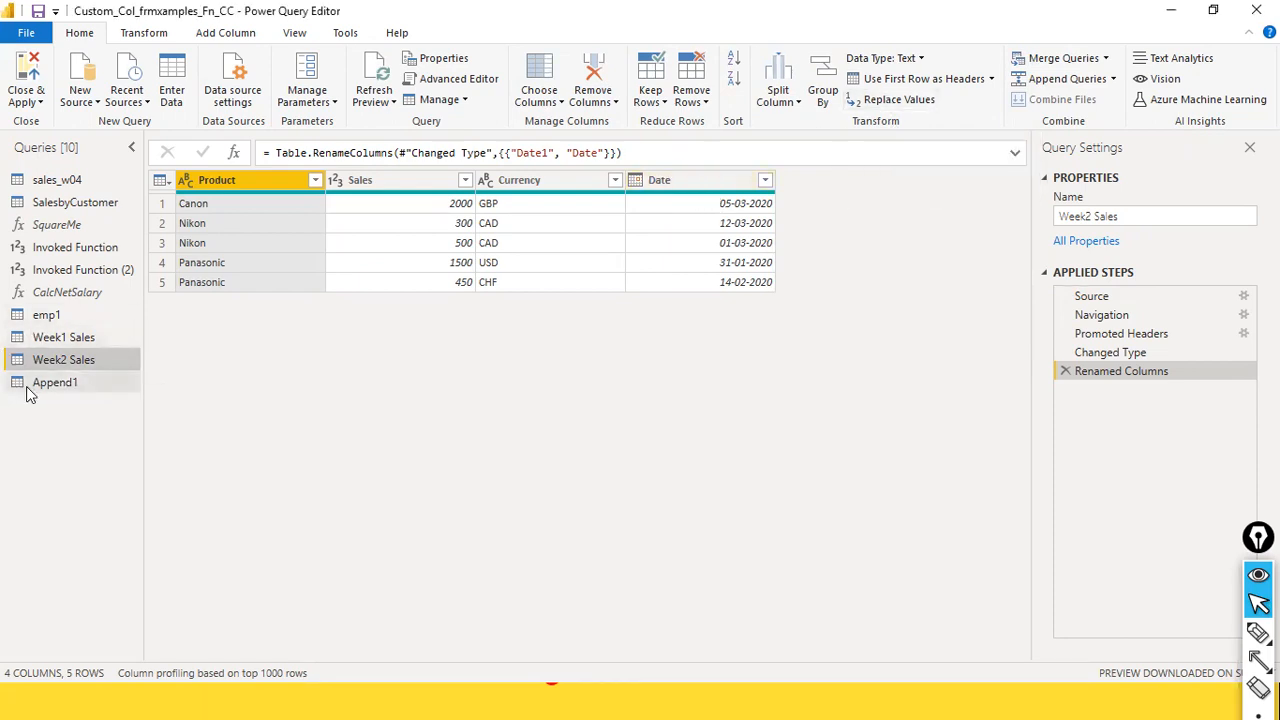
left_click(77, 386)
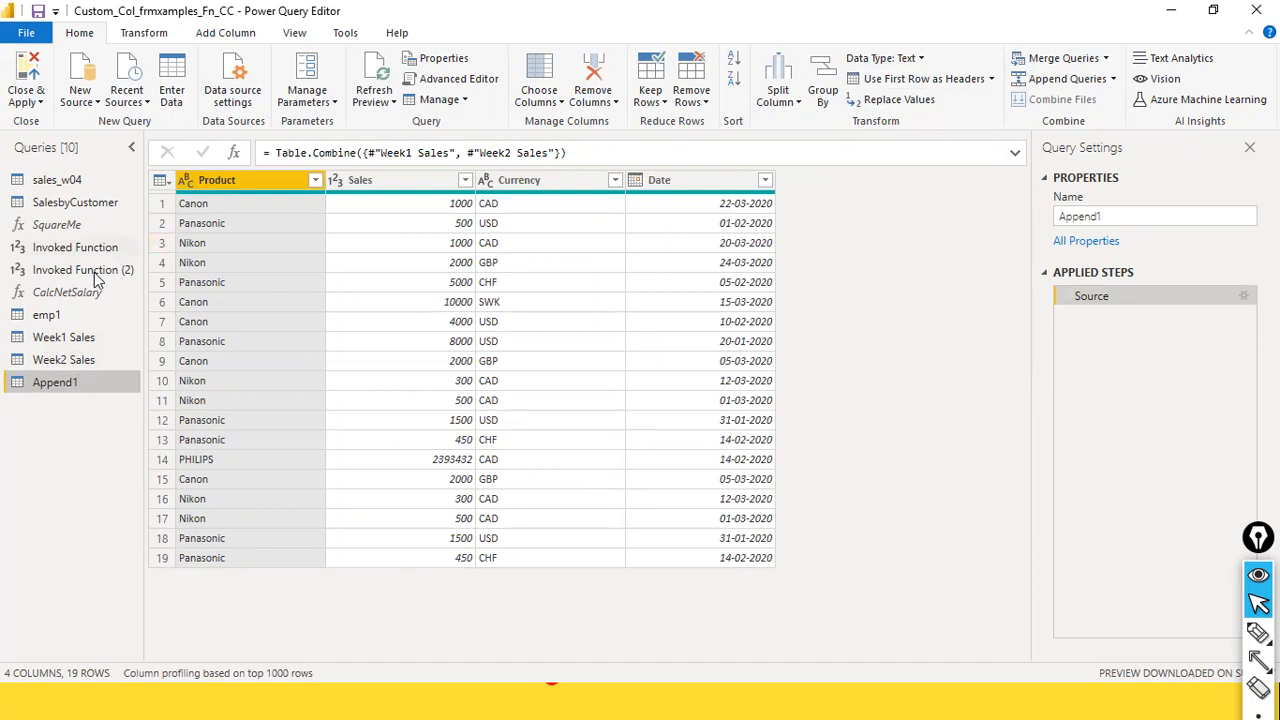
left_click(71, 362)
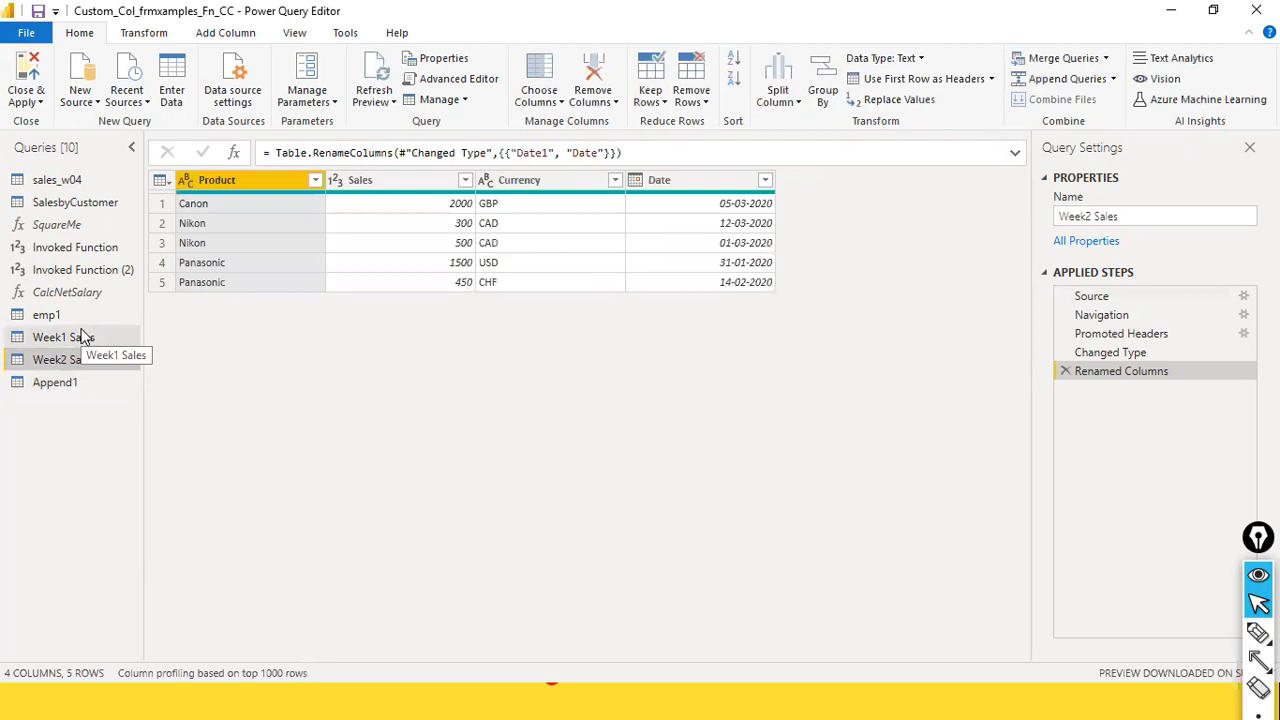
- Compare the records of the Week1 Sales and Week2 Sales queries for rows that occur in both tables
left_click(84, 338)
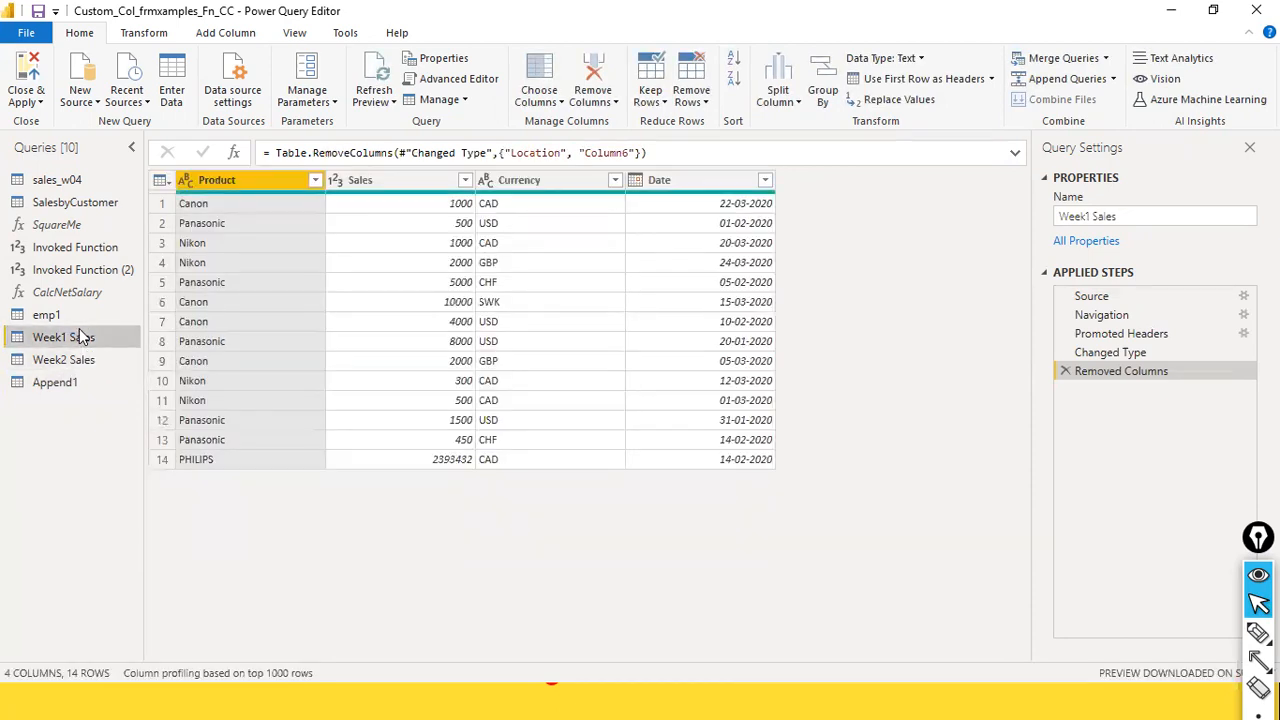
left_click(66, 366)
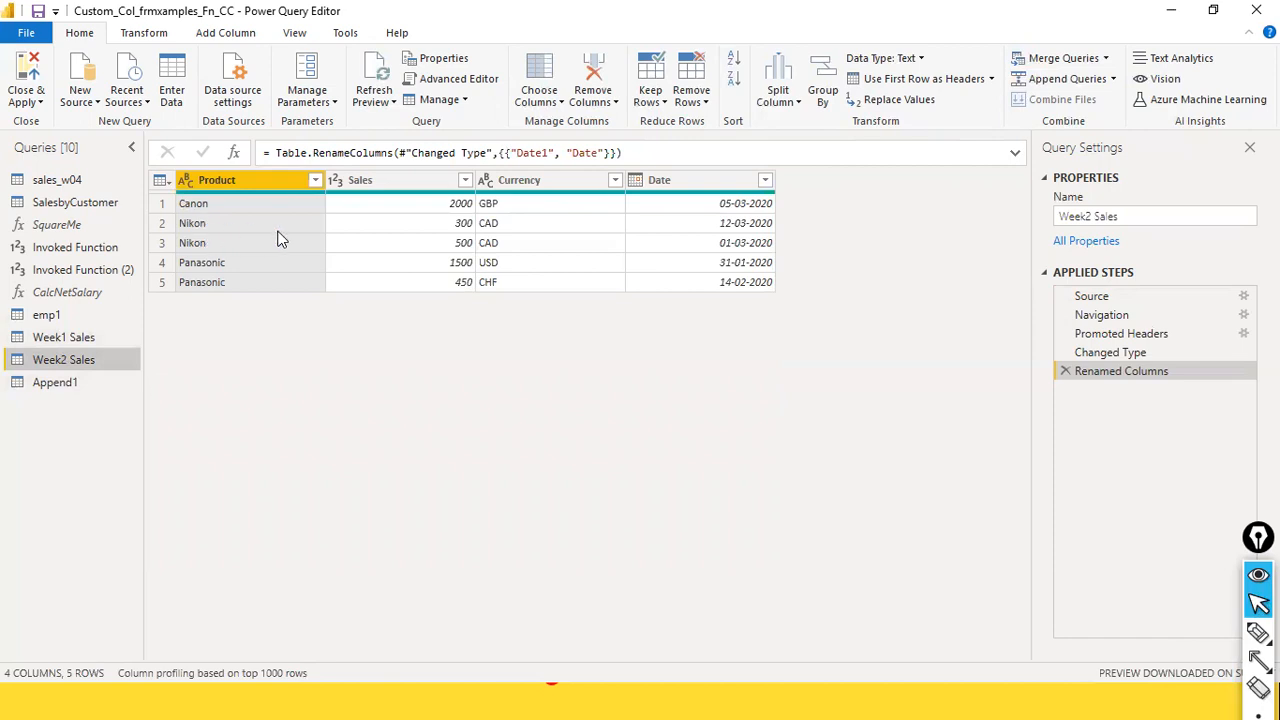
left_click(57, 337)
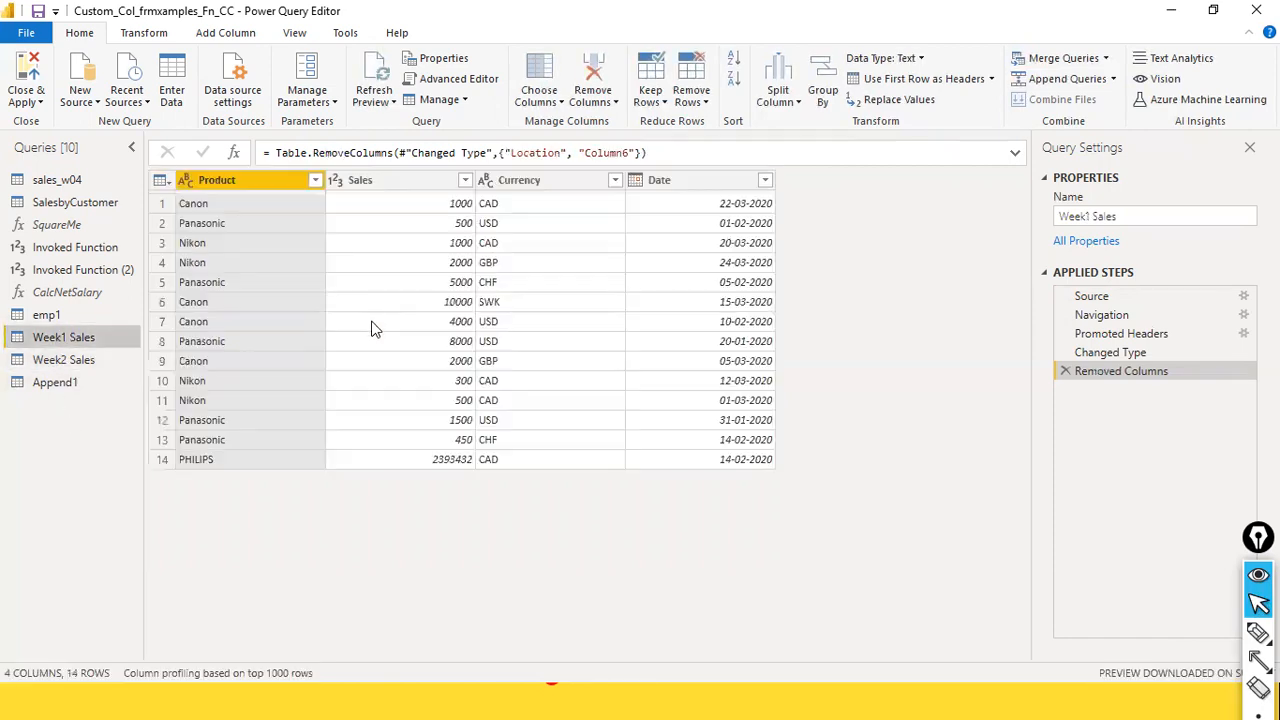
left_click(57, 361)
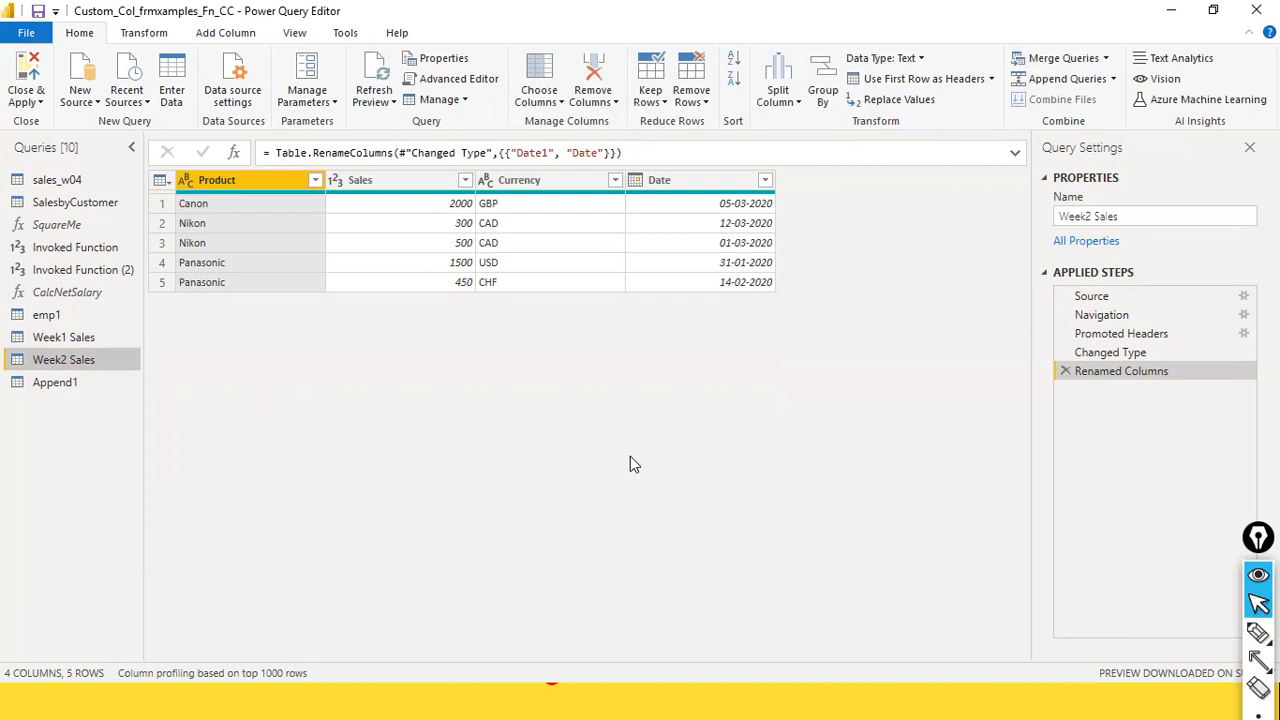
key("ctrl+shift+3")
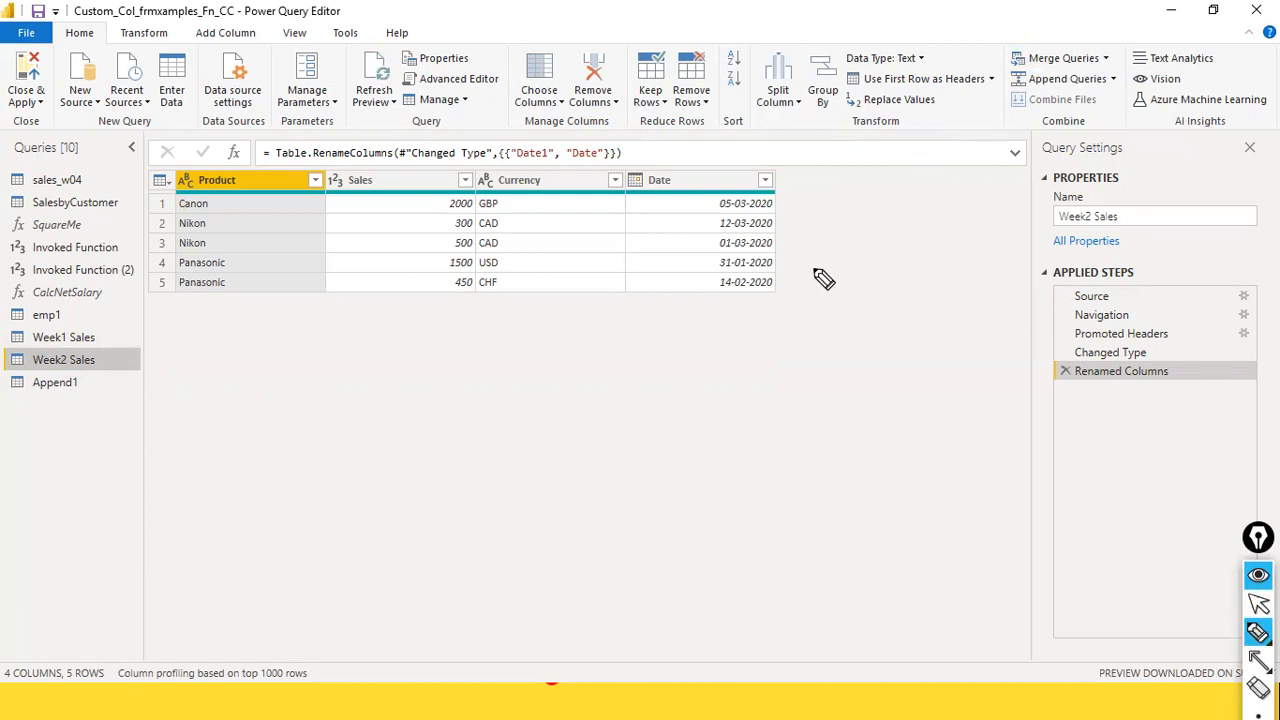
mouse_move(414, 377)
left_mouse_down()
mouse_move(414, 366)
mouse_move(460, 380)
mouse_move(489, 371)
mouse_move(500, 391)
mouse_move(543, 377)
mouse_move(545, 362)
mouse_move(720, 374)
mouse_move(737, 354)
mouse_move(766, 371)
mouse_move(780, 345)
mouse_move(814, 352)
mouse_move(846, 392)
mouse_move(849, 357)
mouse_move(899, 364)
mouse_move(1030, 340)
left_mouse_up()
left_click_drag(846, 297, 735, 419)
left_click_drag(740, 318, 858, 400)
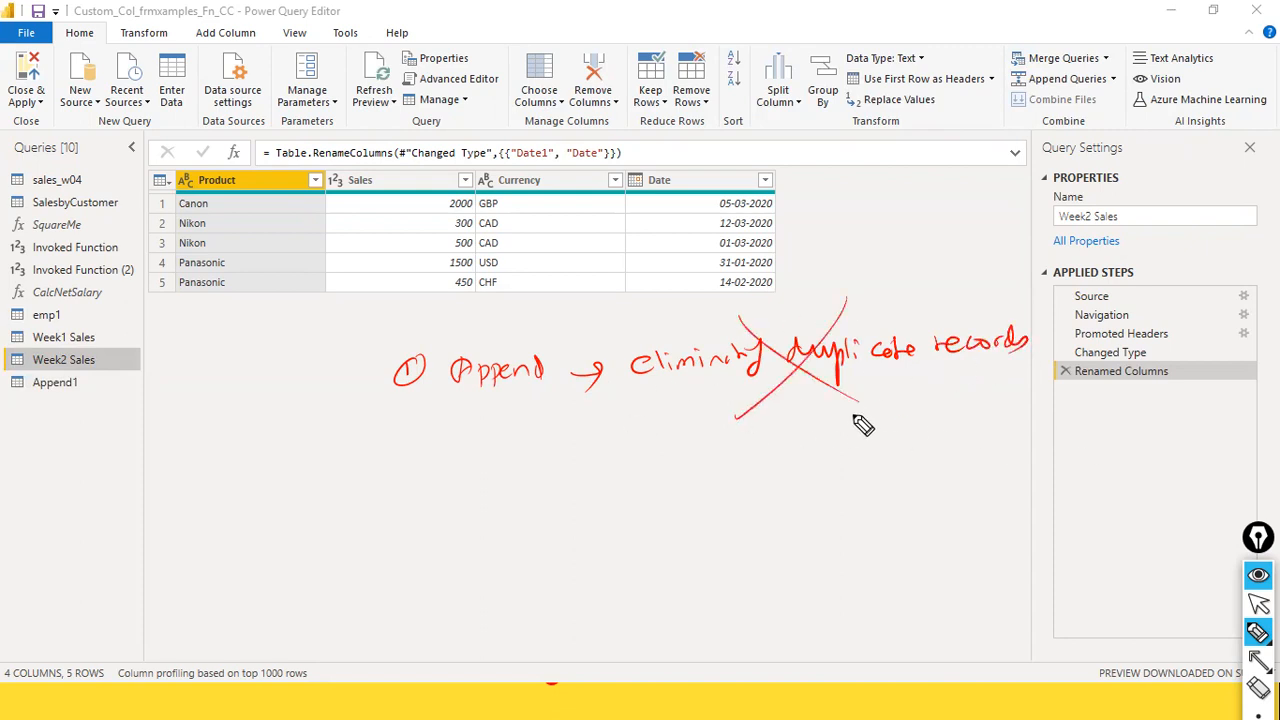
mouse_move(437, 439)
left_mouse_down()
mouse_move(452, 440)
mouse_move(431, 458)
left_mouse_up()
left_click_drag(450, 453, 446, 485)
left_click_drag(530, 447, 583, 446)
left_click_drag(573, 431, 562, 465)
left_click_drag(648, 424, 661, 421)
left_click_drag(668, 430, 690, 445)
left_click(687, 424)
mouse_move(709, 430)
left_mouse_down()
mouse_move(805, 423)
mouse_move(884, 470)
mouse_move(872, 447)
mouse_move(949, 449)
mouse_move(904, 472)
left_mouse_up()
mouse_move(753, 510)
left_mouse_down()
mouse_move(766, 489)
mouse_move(772, 508)
left_mouse_up()
left_click_drag(966, 462, 968, 488)
left_click_drag(966, 462, 972, 486)
mouse_move(794, 456)
left_mouse_down()
mouse_move(823, 486)
mouse_move(820, 503)
left_mouse_up()
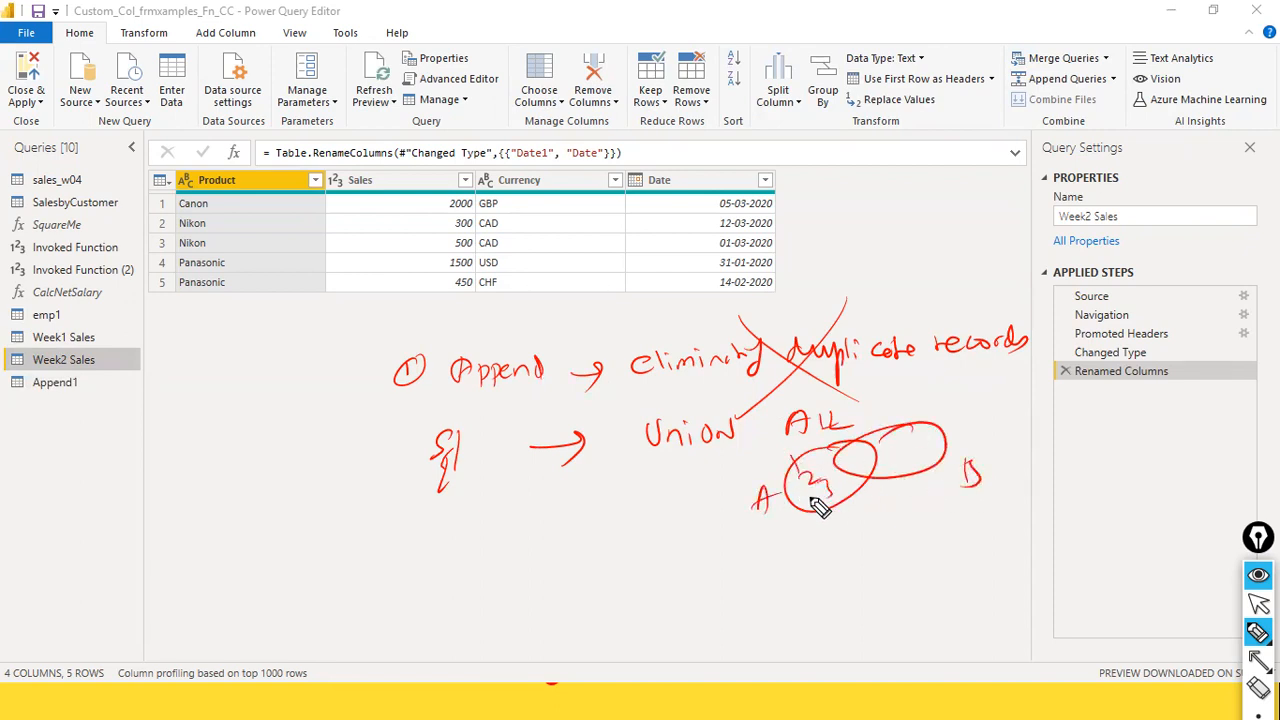
left_click_drag(898, 442, 918, 458)
mouse_move(882, 503)
left_mouse_down()
mouse_move(914, 571)
mouse_move(938, 580)
mouse_move(955, 612)
left_mouse_up()
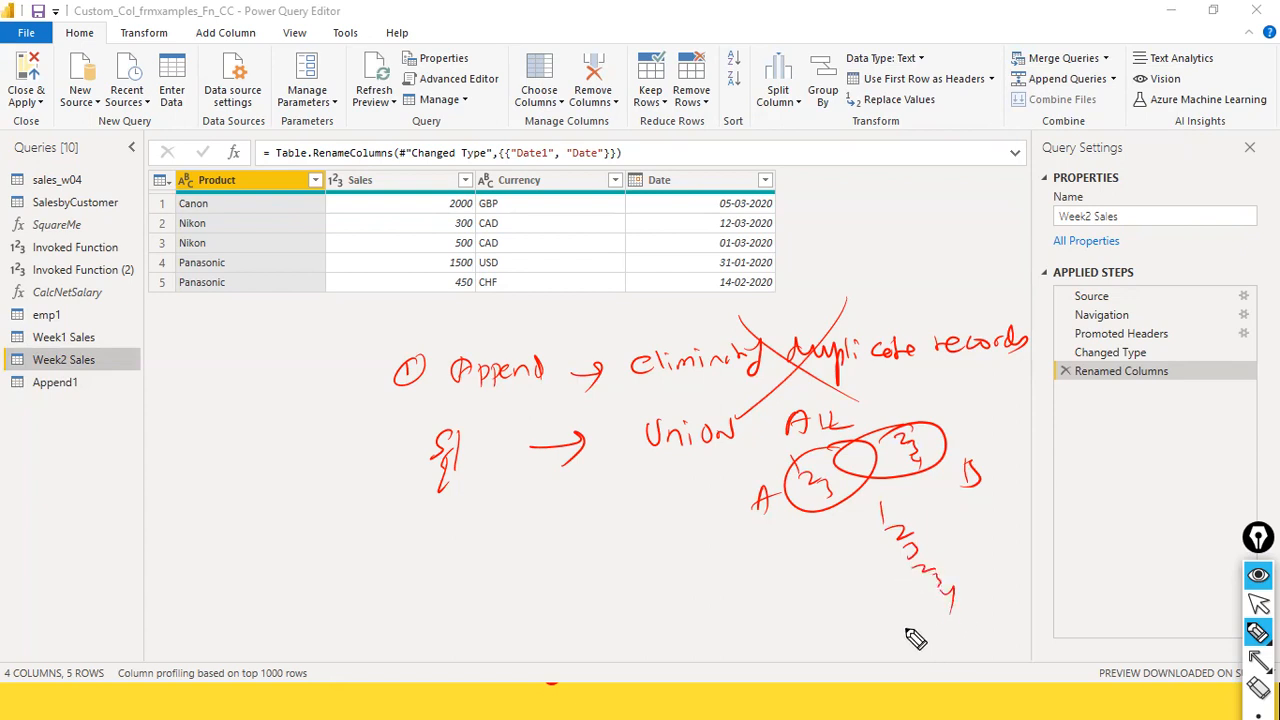
mouse_move(597, 537)
left_mouse_down()
mouse_move(642, 566)
mouse_move(704, 542)
mouse_move(655, 578)
mouse_move(750, 558)
left_mouse_up()
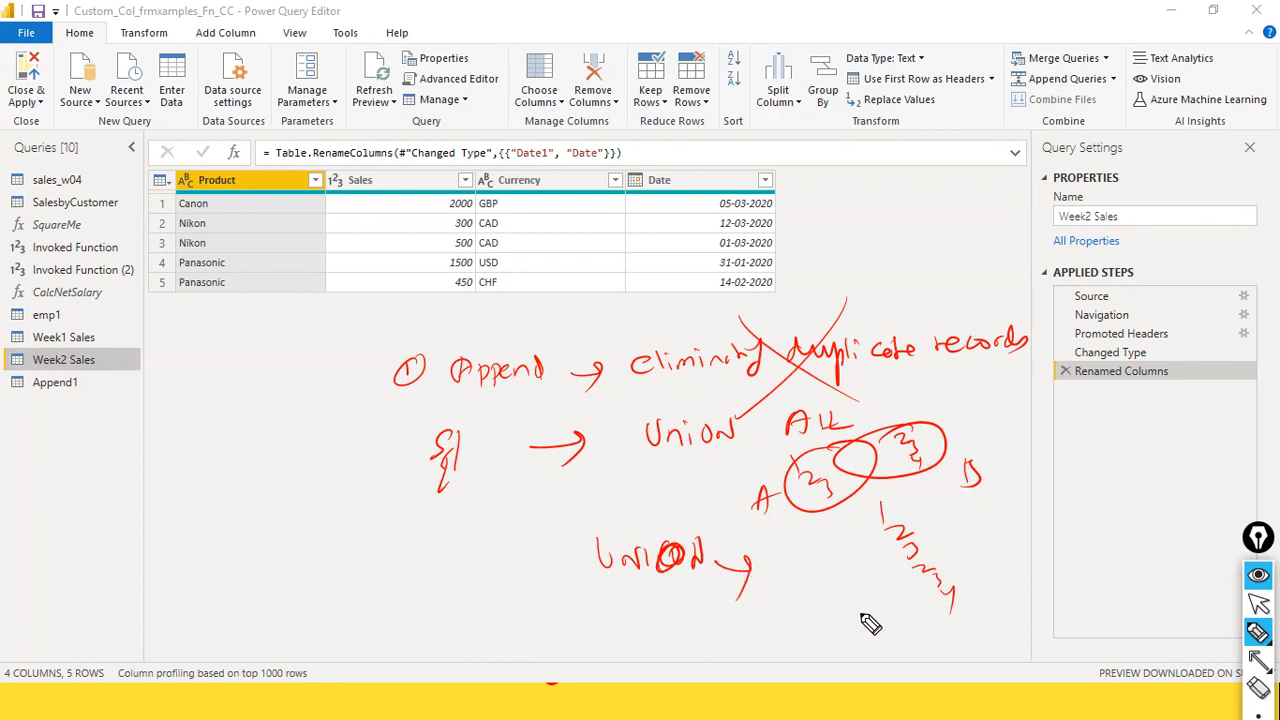
left_click_drag(757, 562, 808, 650)
left_click_drag(842, 489, 820, 477)
left_click_drag(910, 421, 892, 433)
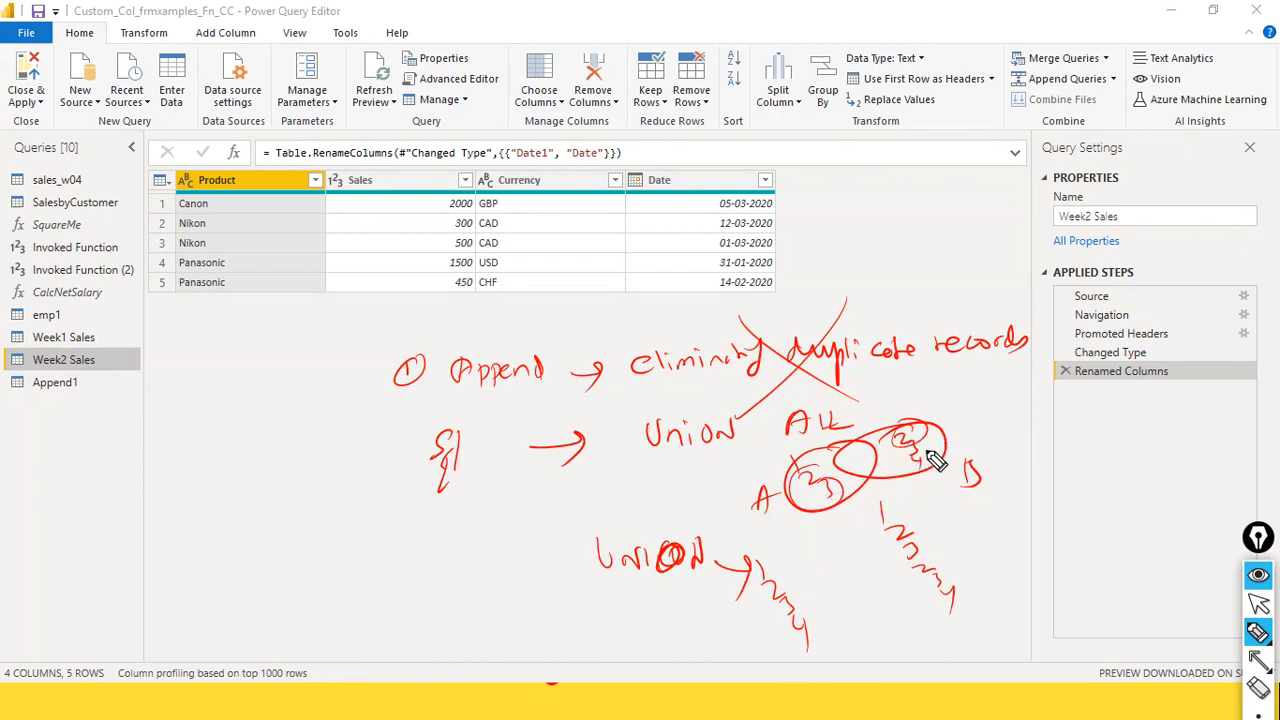
mouse_move(680, 455)
left_mouse_down()
mouse_move(880, 446)
mouse_move(652, 460)
mouse_move(702, 466)
left_mouse_up()
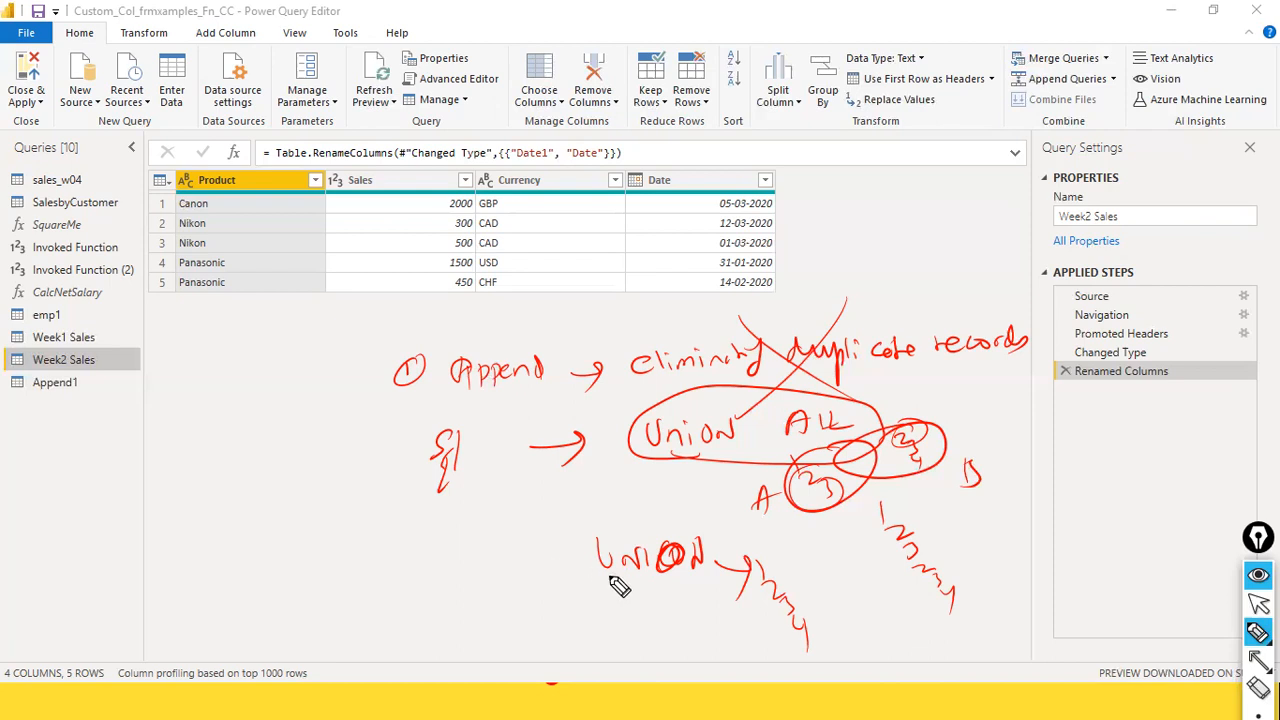
left_click_drag(612, 588, 672, 575)
left_click_drag(372, 612, 392, 627)
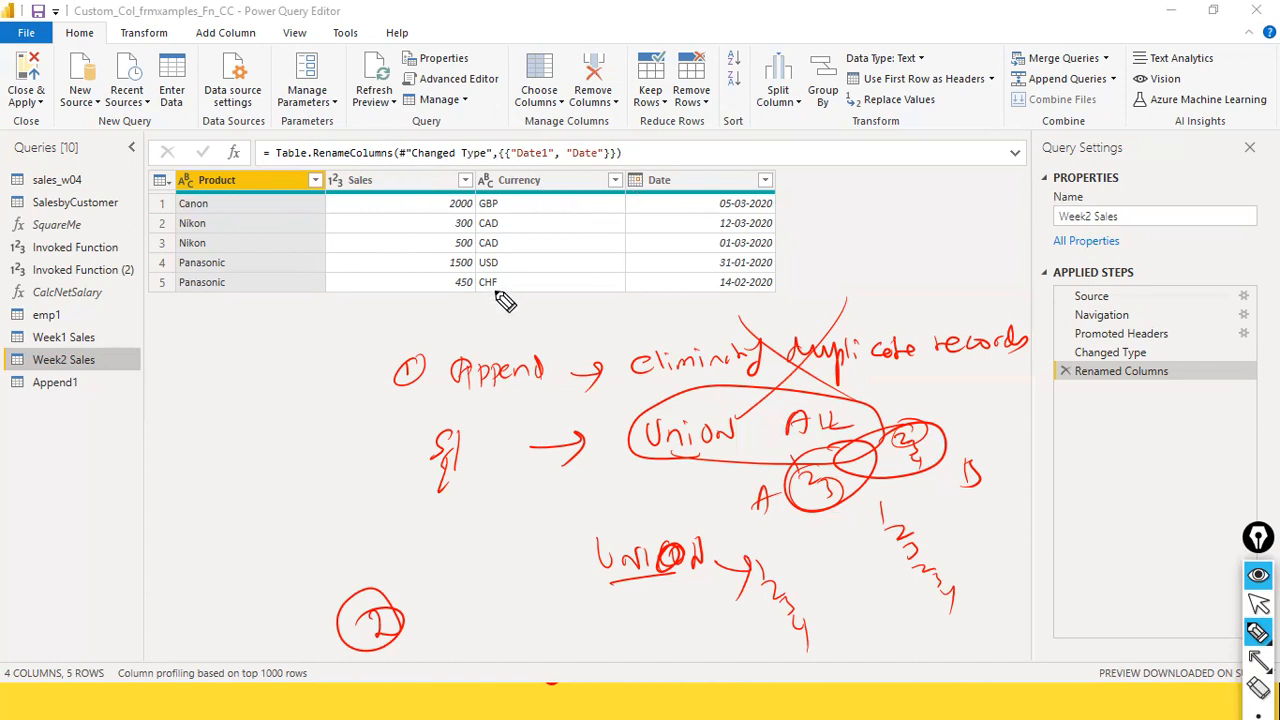
left_click_drag(534, 206, 578, 201)
mouse_move(338, 216)
left_mouse_down()
mouse_move(376, 208)
mouse_move(404, 224)
left_mouse_up()
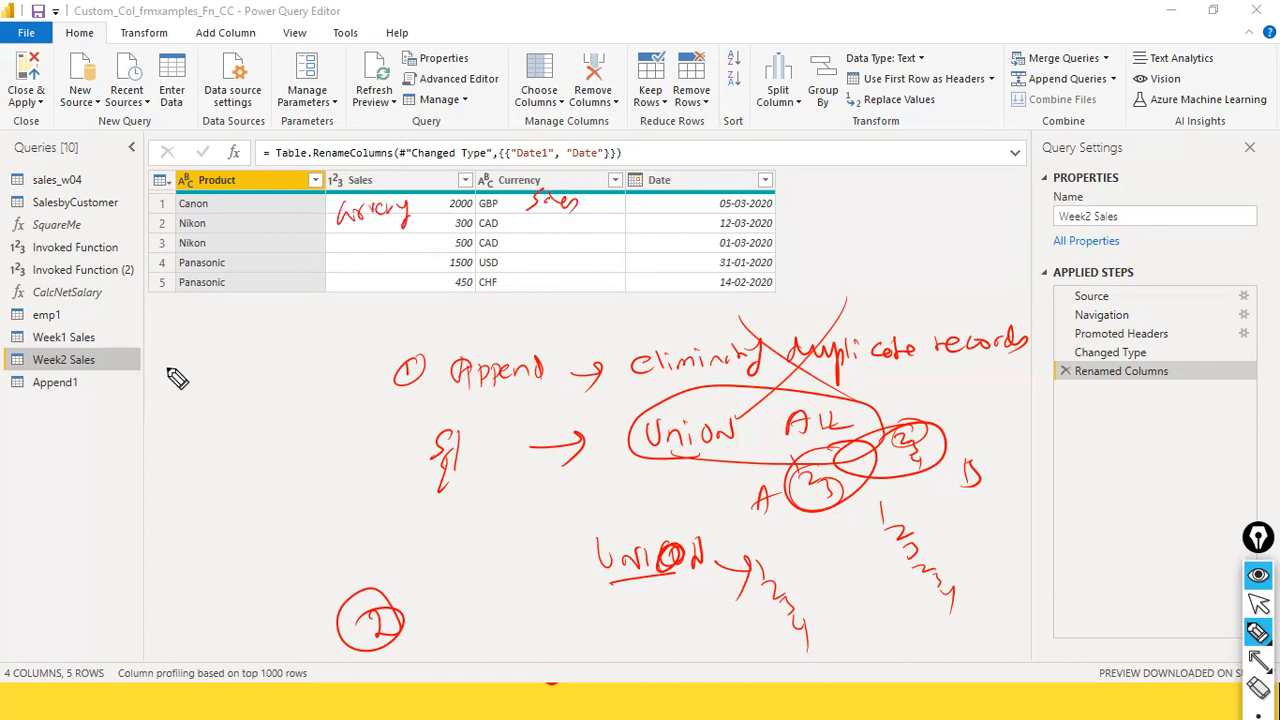
mouse_move(127, 361)
left_mouse_down()
mouse_move(206, 322)
mouse_move(200, 345)
left_mouse_up()
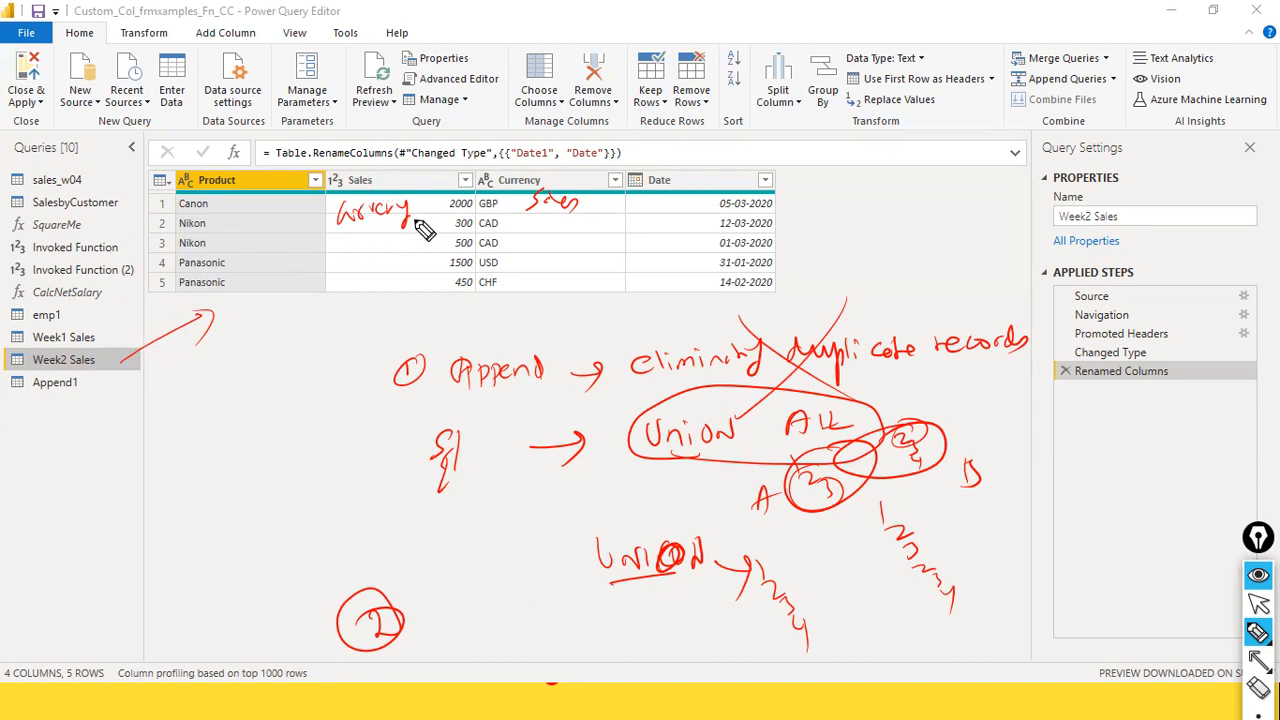
left_click_drag(406, 189, 413, 210)
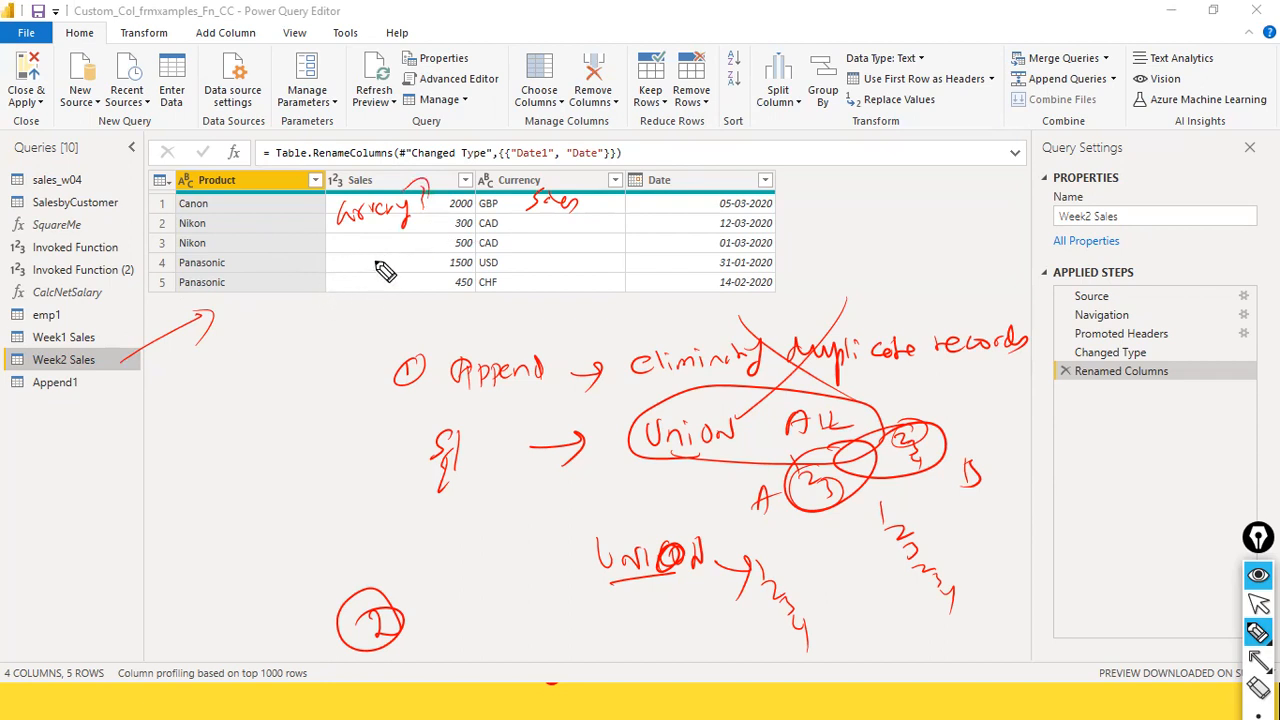
mouse_move(425, 213)
left_mouse_down()
mouse_move(412, 222)
mouse_move(474, 192)
left_mouse_up()
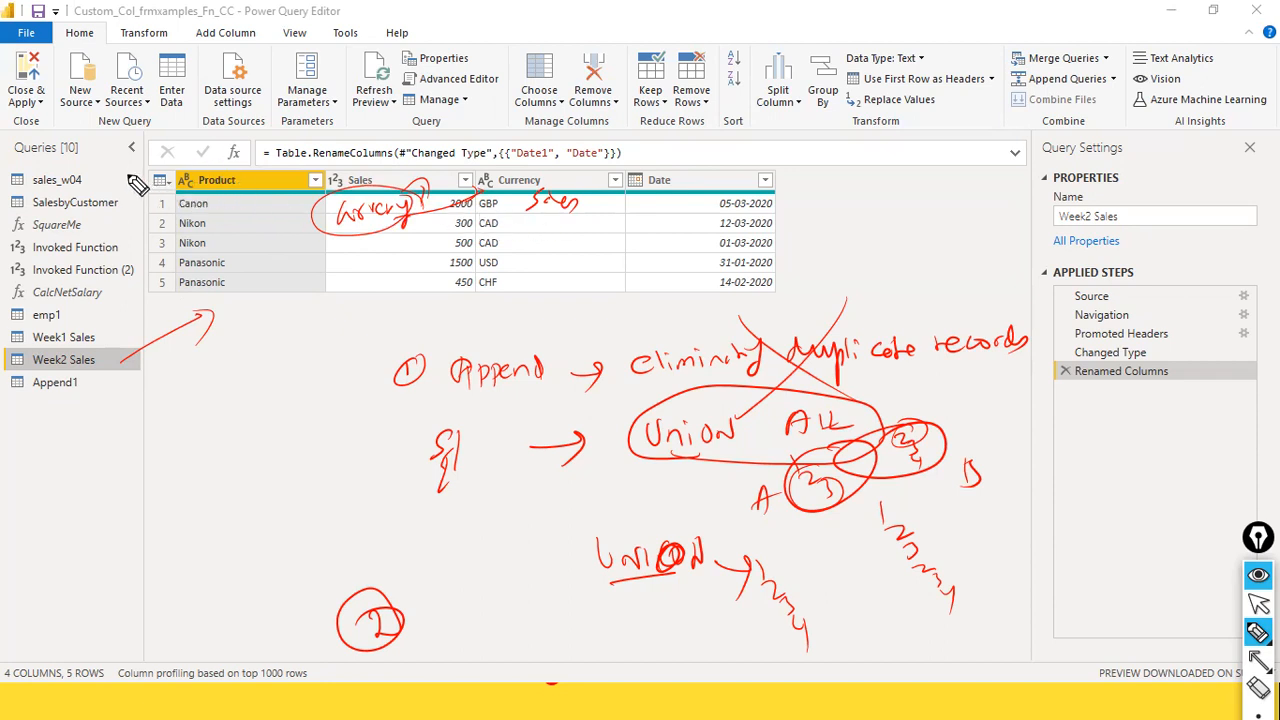
left_click_drag(111, 174, 127, 187)
mouse_move(133, 184)
left_mouse_down()
mouse_move(156, 181)
mouse_move(143, 207)
left_mouse_up()
left_click_drag(155, 207, 187, 205)
left_click_drag(180, 200, 183, 220)
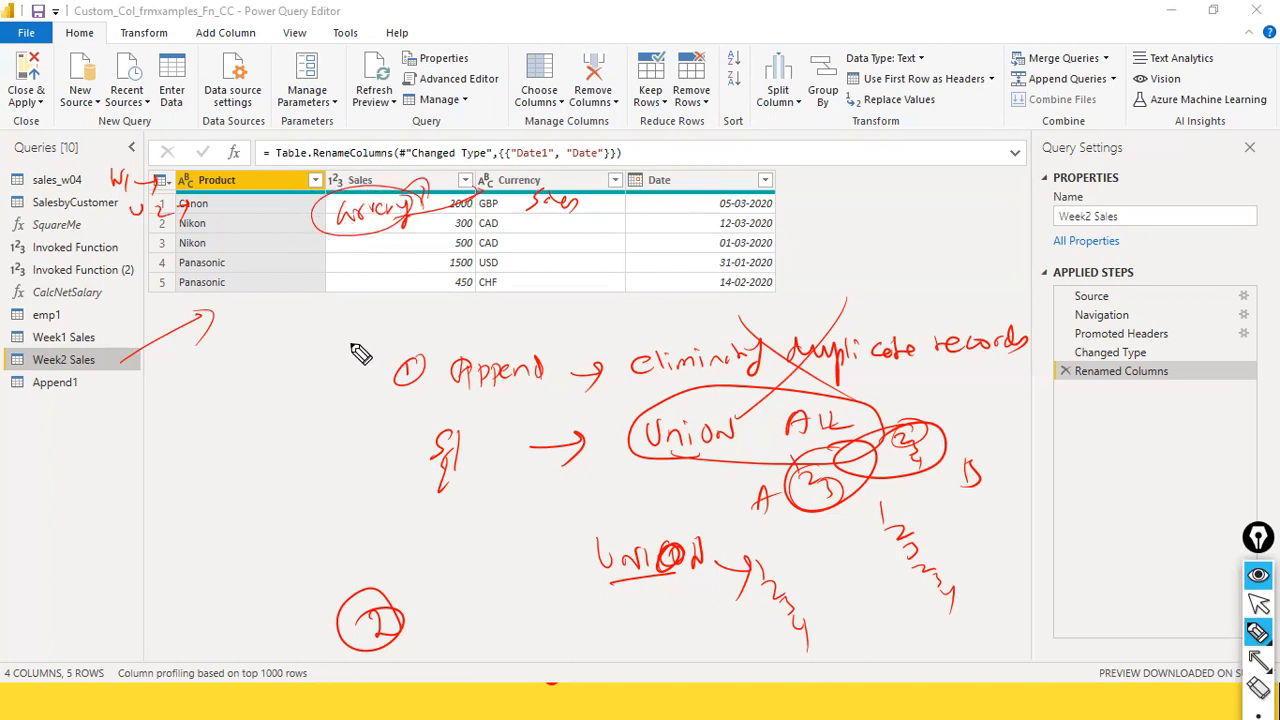
left_click_drag(448, 403, 540, 380)
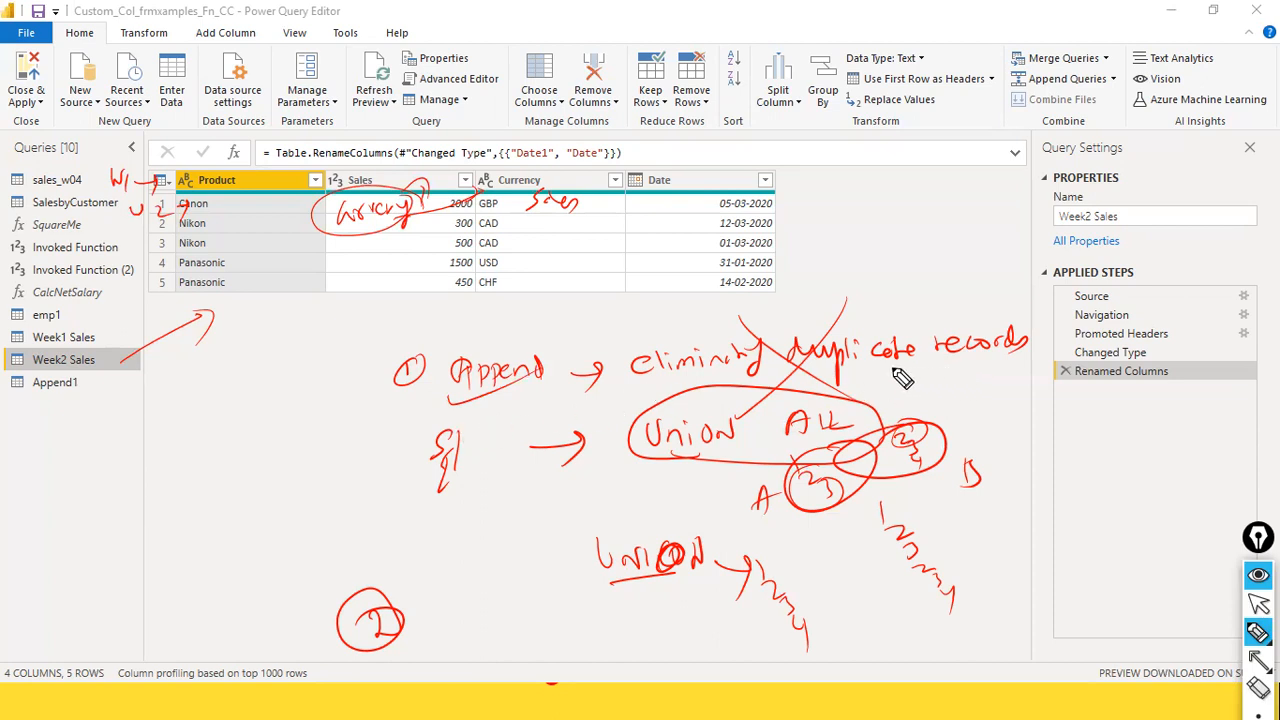
left_click_drag(536, 462, 590, 475)
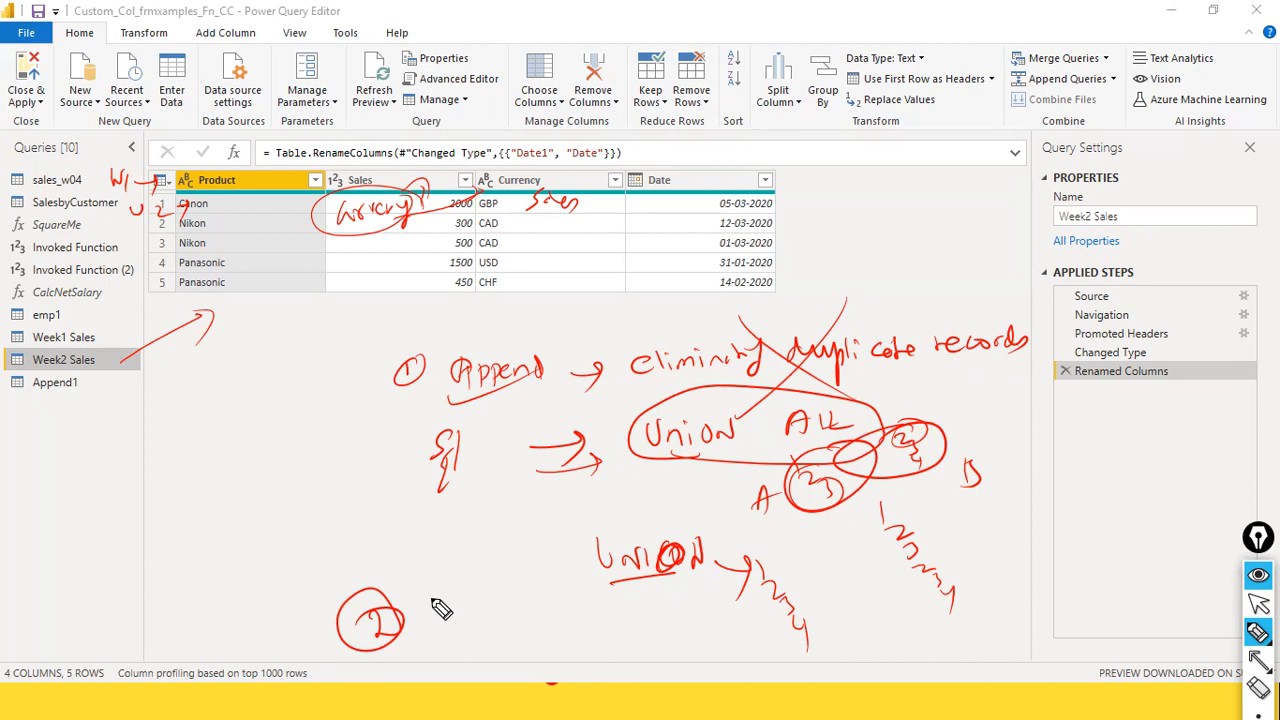
mouse_move(438, 640)
left_mouse_down()
mouse_move(451, 606)
mouse_move(527, 622)
mouse_move(560, 648)
mouse_move(548, 634)
left_mouse_up()
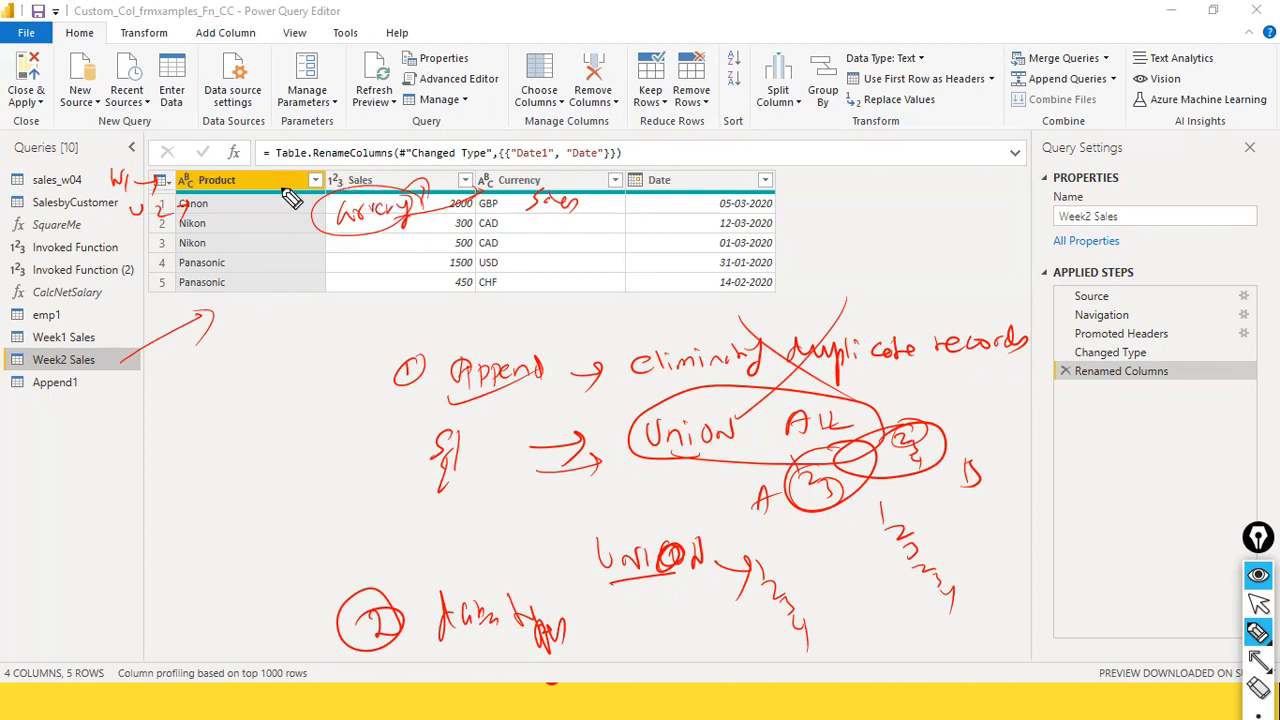
left_click_drag(378, 174, 430, 172)
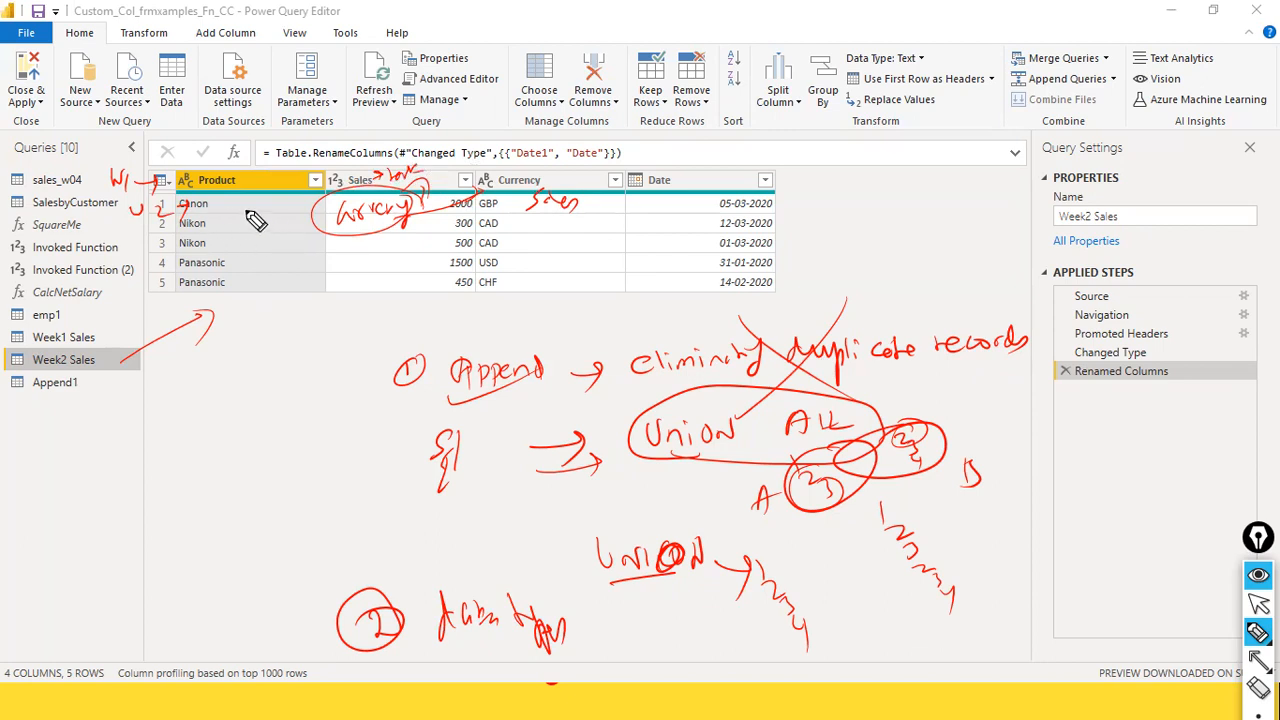
left_click_drag(297, 228, 338, 232)
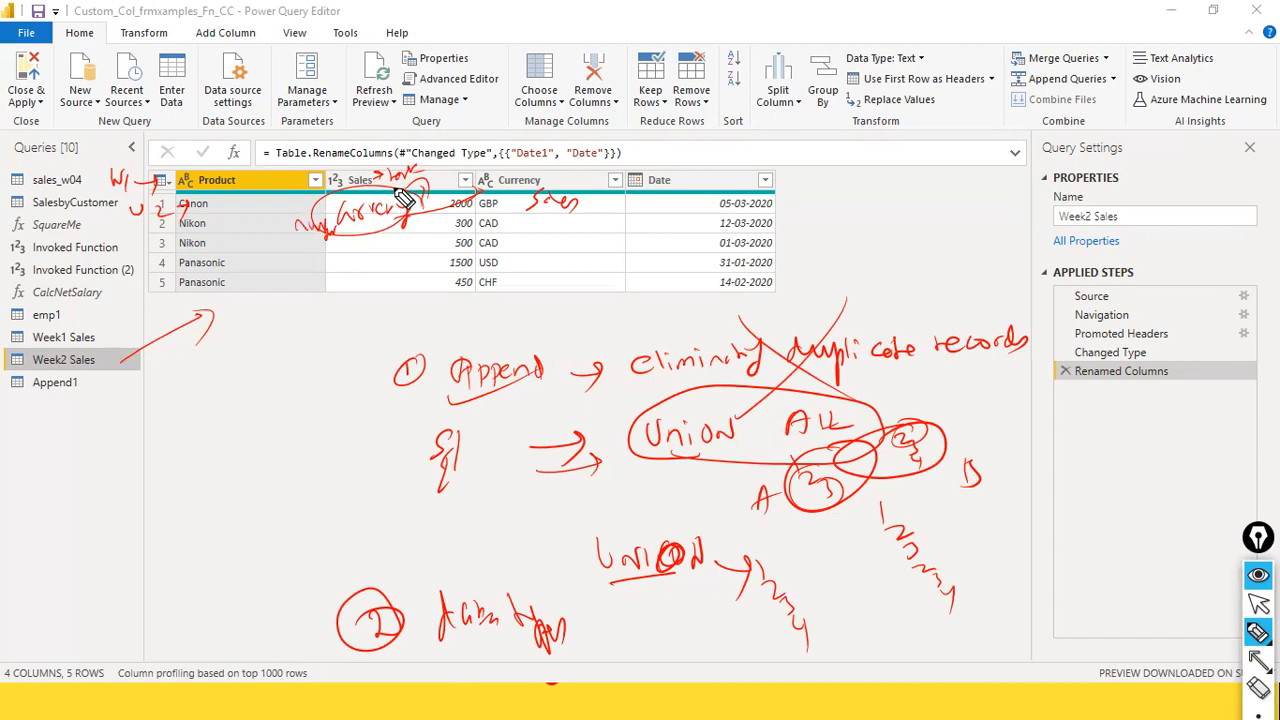
left_click_drag(390, 178, 469, 160)
mouse_move(297, 230)
left_mouse_down()
mouse_move(334, 224)
mouse_move(349, 238)
left_mouse_up()
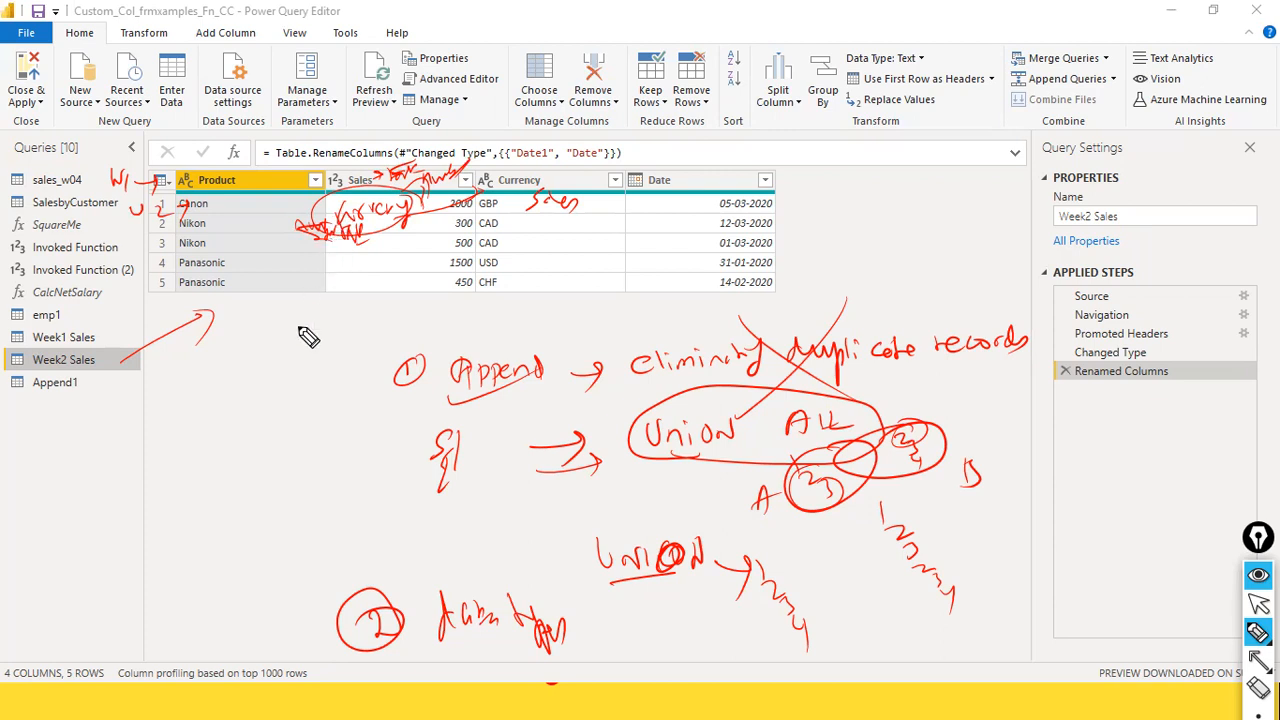
mouse_move(98, 343)
left_mouse_down()
mouse_move(172, 312)
mouse_move(226, 340)
mouse_move(224, 352)
mouse_move(252, 340)
mouse_move(230, 363)
left_mouse_up()
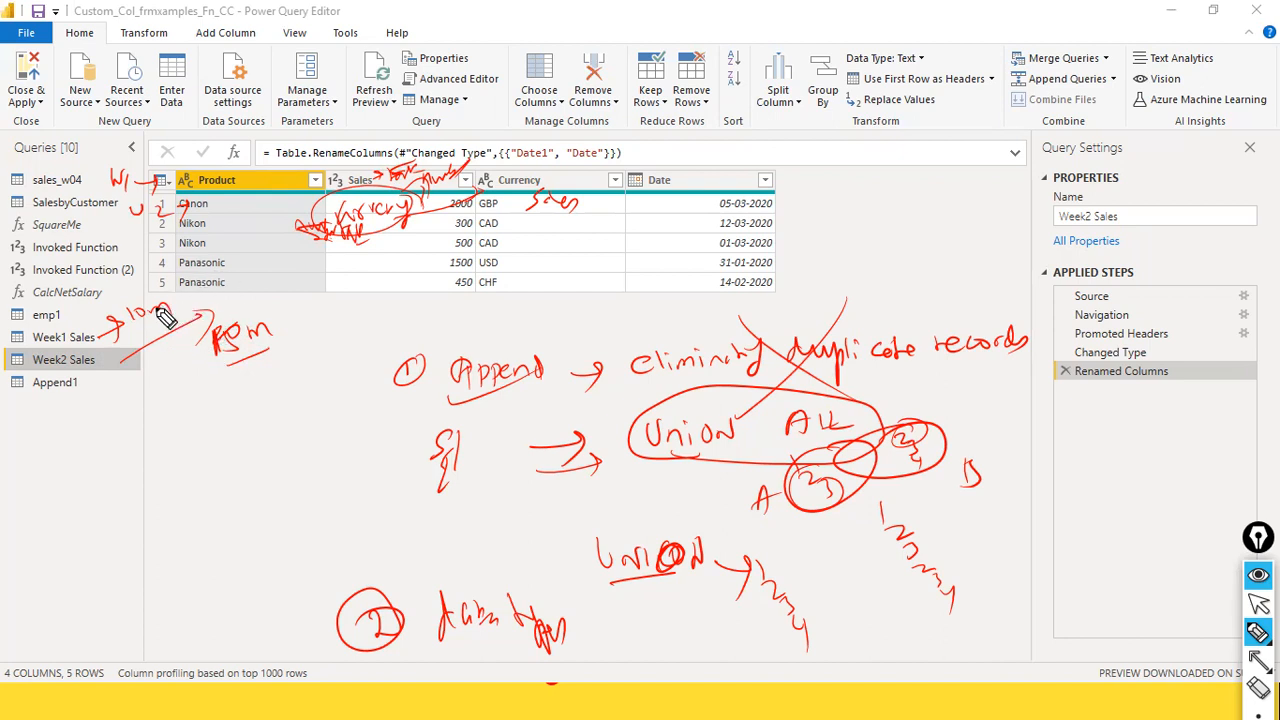
left_click_drag(224, 412, 316, 321)
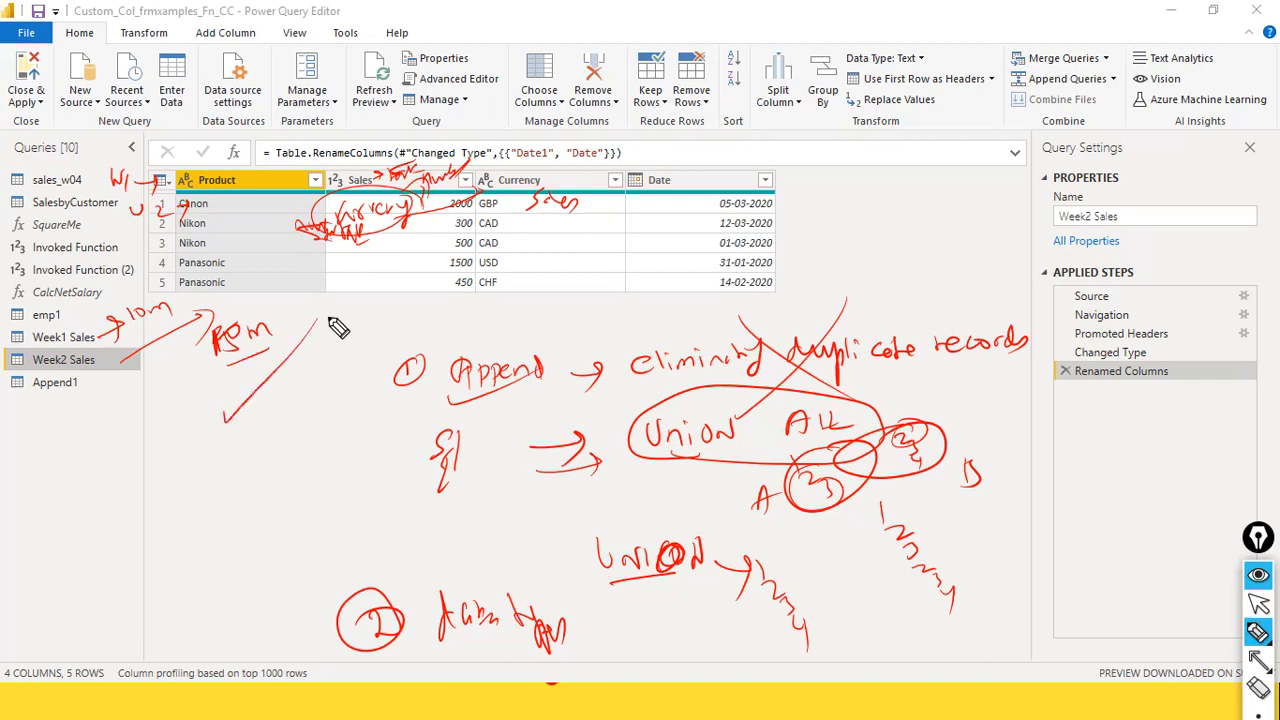
left_click_drag(276, 403, 293, 420)
mouse_move(273, 424)
left_mouse_down()
mouse_move(267, 441)
mouse_move(308, 430)
left_mouse_up()
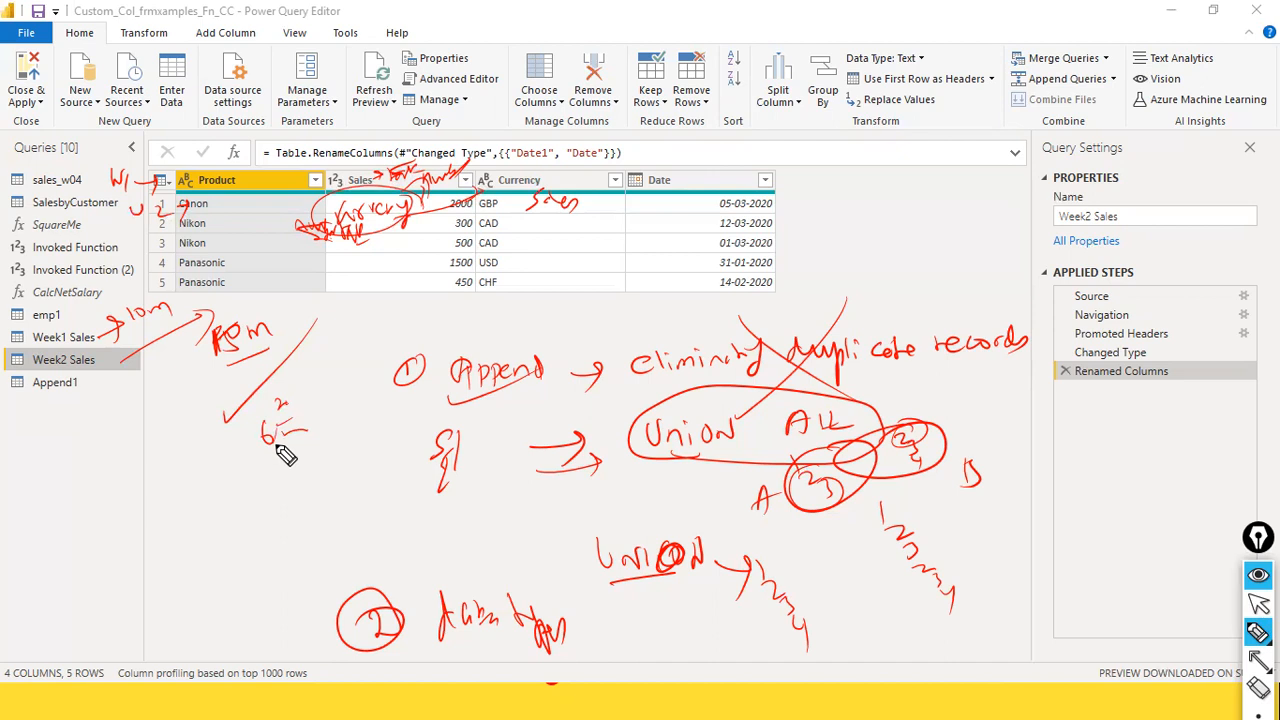
left_click_drag(262, 459, 301, 448)
mouse_move(252, 452)
left_mouse_down()
mouse_move(210, 458)
mouse_move(250, 466)
mouse_move(268, 445)
mouse_move(290, 448)
left_mouse_up()
left_click_drag(322, 400, 292, 432)
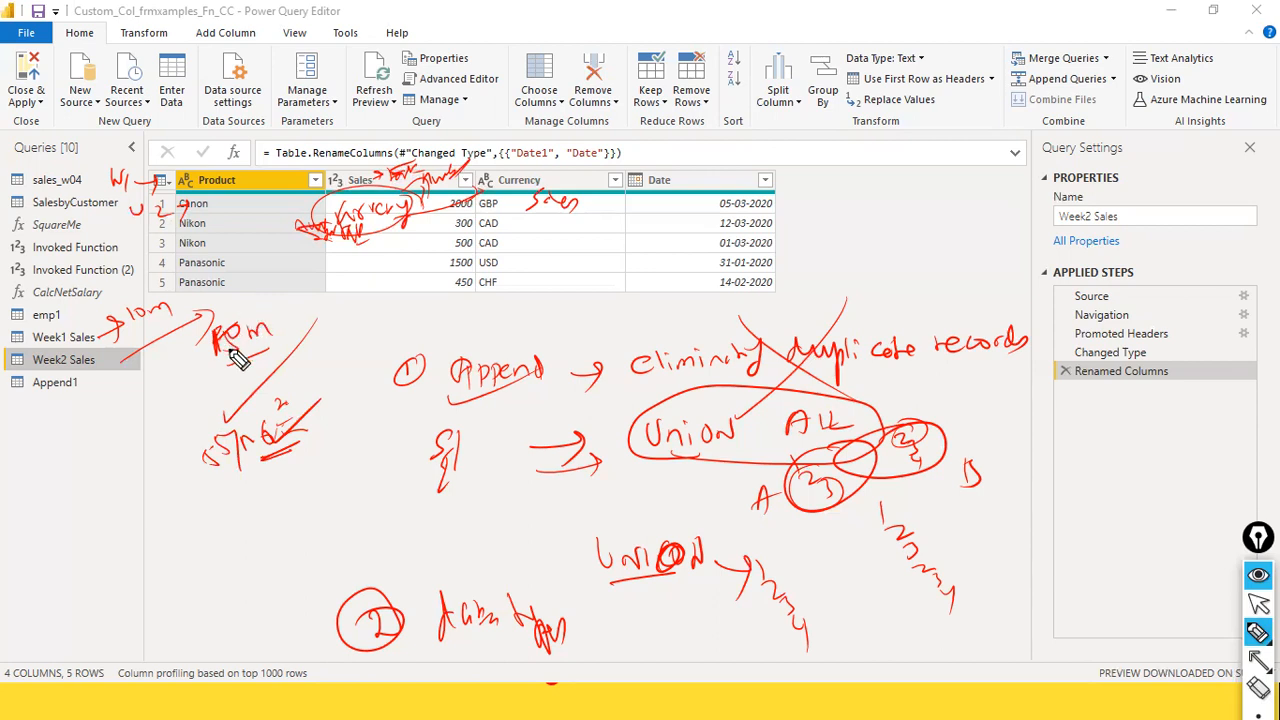
mouse_move(145, 338)
left_mouse_down()
mouse_move(110, 300)
mouse_move(158, 336)
left_mouse_up()
mouse_move(240, 355)
left_mouse_down()
mouse_move(220, 331)
mouse_move(277, 334)
mouse_move(208, 388)
left_mouse_up()
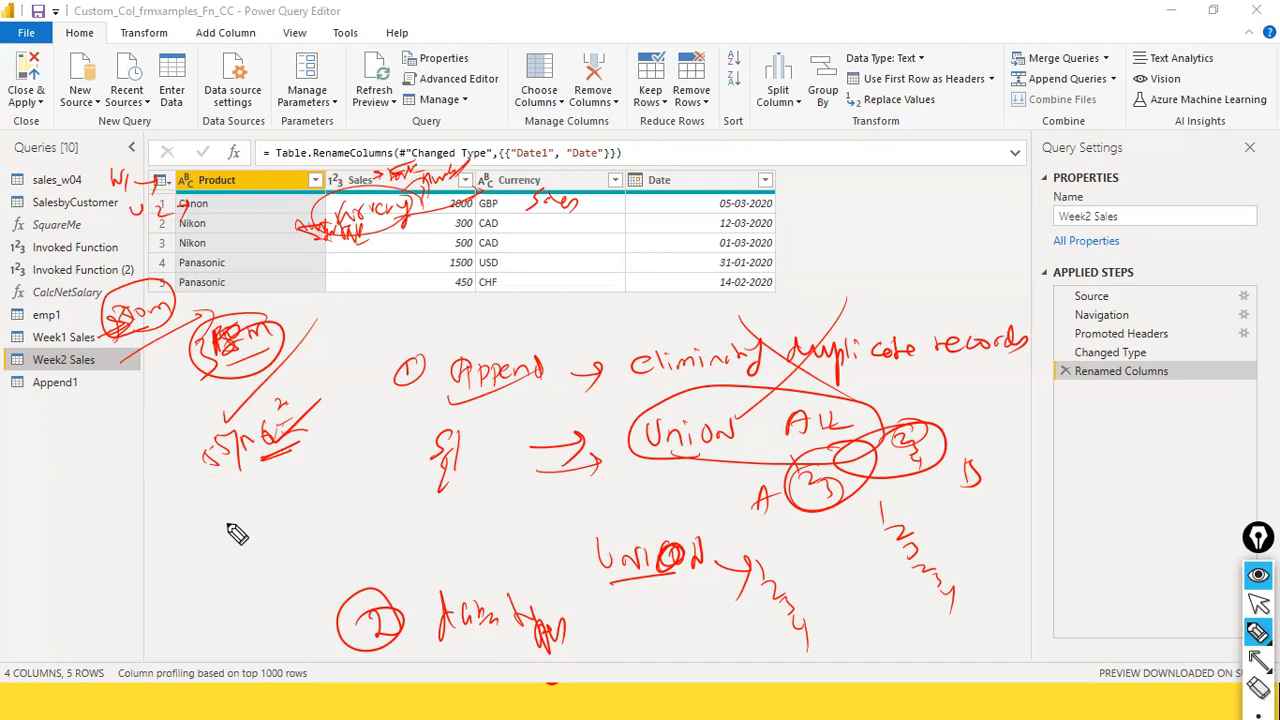
mouse_move(185, 553)
left_mouse_down()
mouse_move(180, 565)
mouse_move(274, 517)
mouse_move(297, 531)
mouse_move(309, 503)
mouse_move(222, 506)
mouse_move(243, 586)
mouse_move(309, 443)
left_mouse_up()
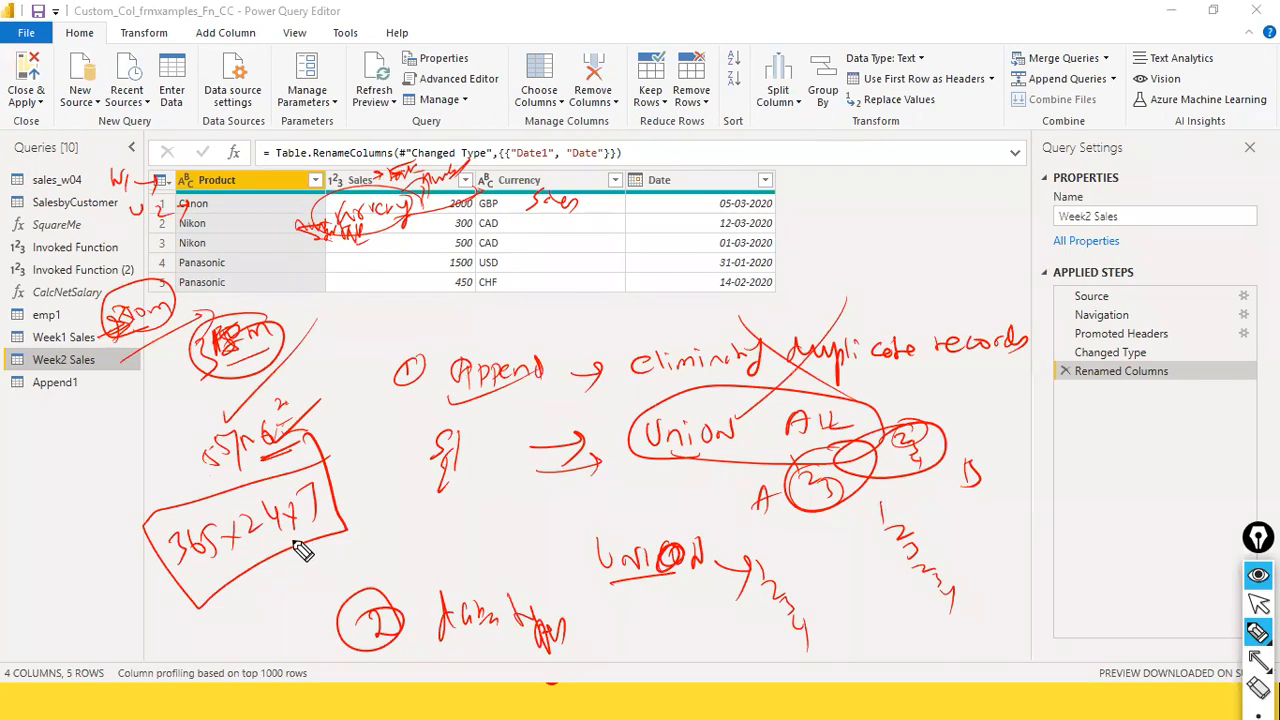
mouse_move(350, 507)
left_mouse_down()
mouse_move(392, 503)
mouse_move(366, 518)
mouse_move(412, 498)
left_mouse_up()
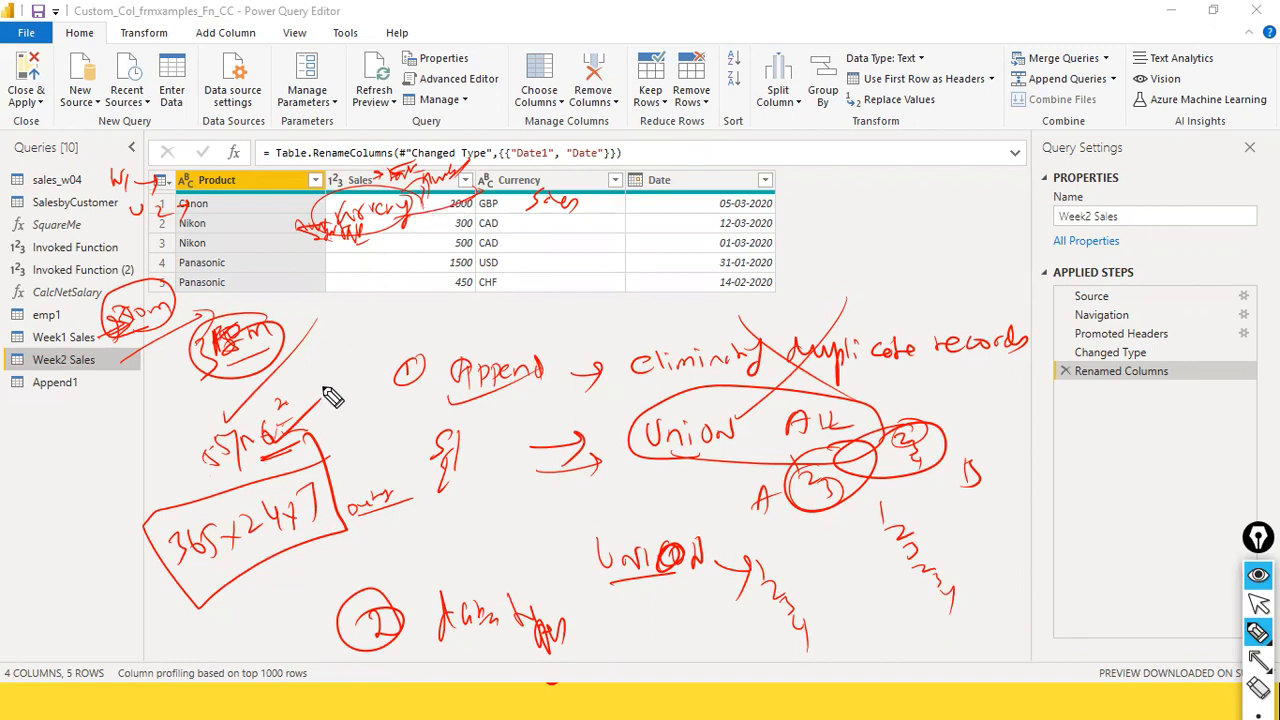
left_click_drag(336, 356, 341, 377)
mouse_move(330, 333)
left_mouse_down()
mouse_move(316, 360)
mouse_move(327, 408)
mouse_move(317, 440)
left_mouse_up()
left_click_drag(316, 414, 330, 440)
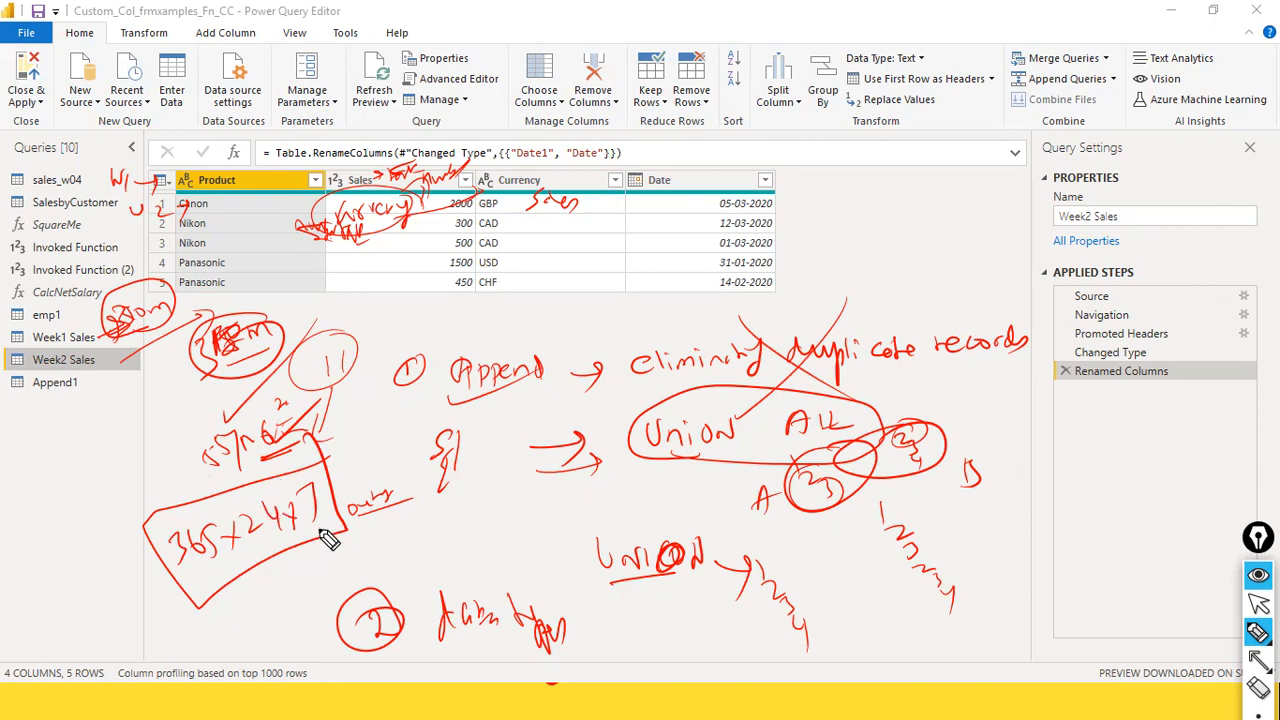
mouse_move(368, 402)
left_mouse_down()
mouse_move(350, 425)
mouse_move(396, 424)
left_mouse_up()
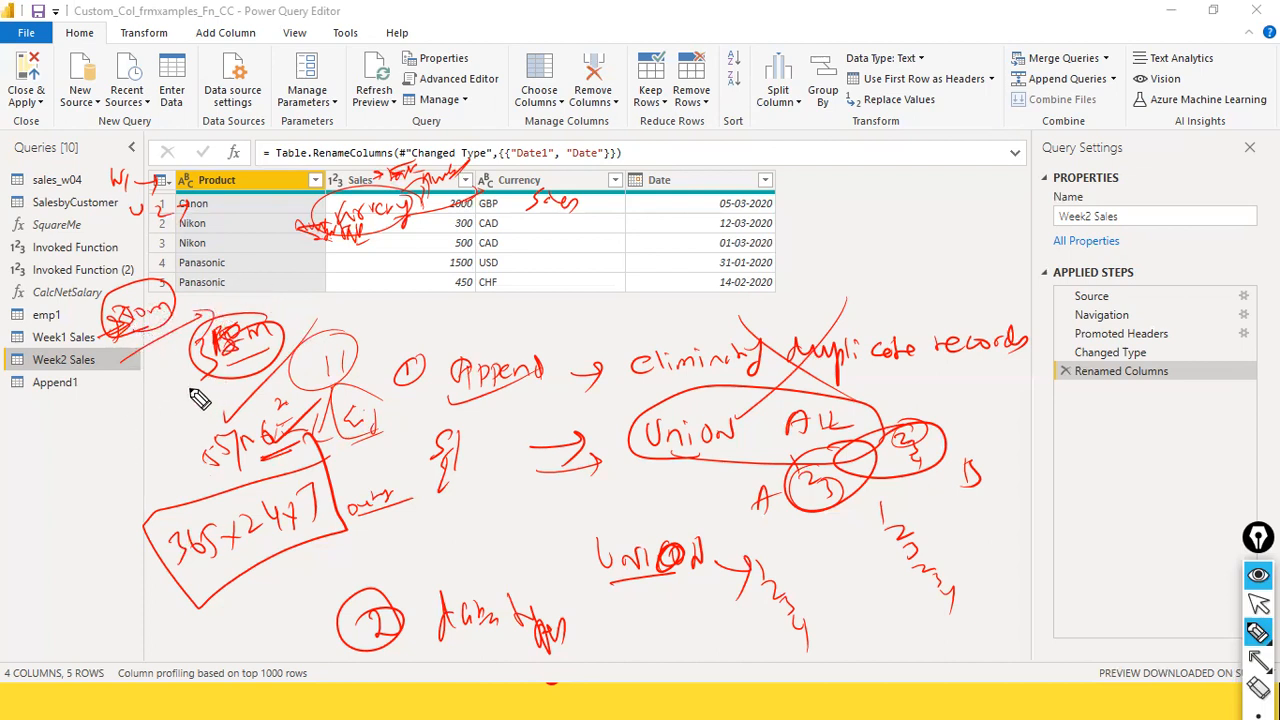
mouse_move(158, 403)
left_mouse_down()
mouse_move(156, 478)
mouse_move(160, 402)
left_mouse_up()
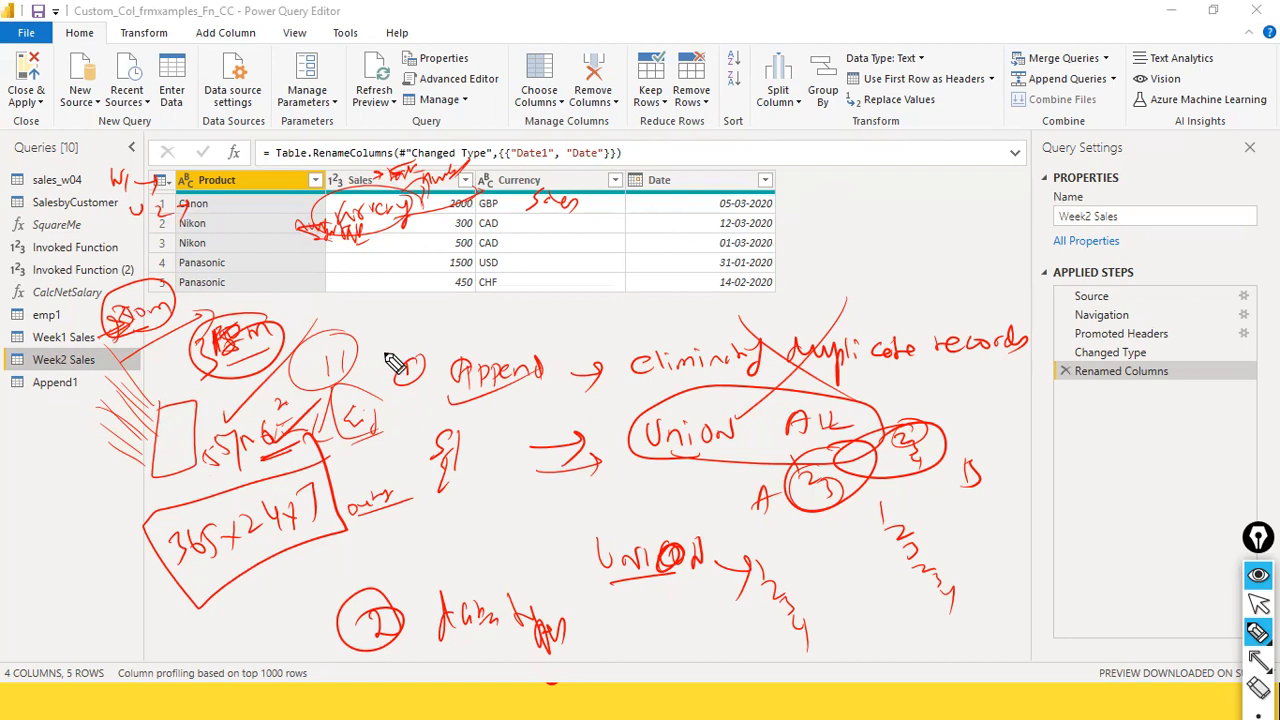
mouse_move(828, 236)
left_mouse_down()
mouse_move(830, 251)
mouse_move(866, 236)
left_mouse_up()
mouse_move(832, 274)
left_mouse_down()
mouse_move(872, 230)
mouse_move(812, 270)
left_mouse_up()
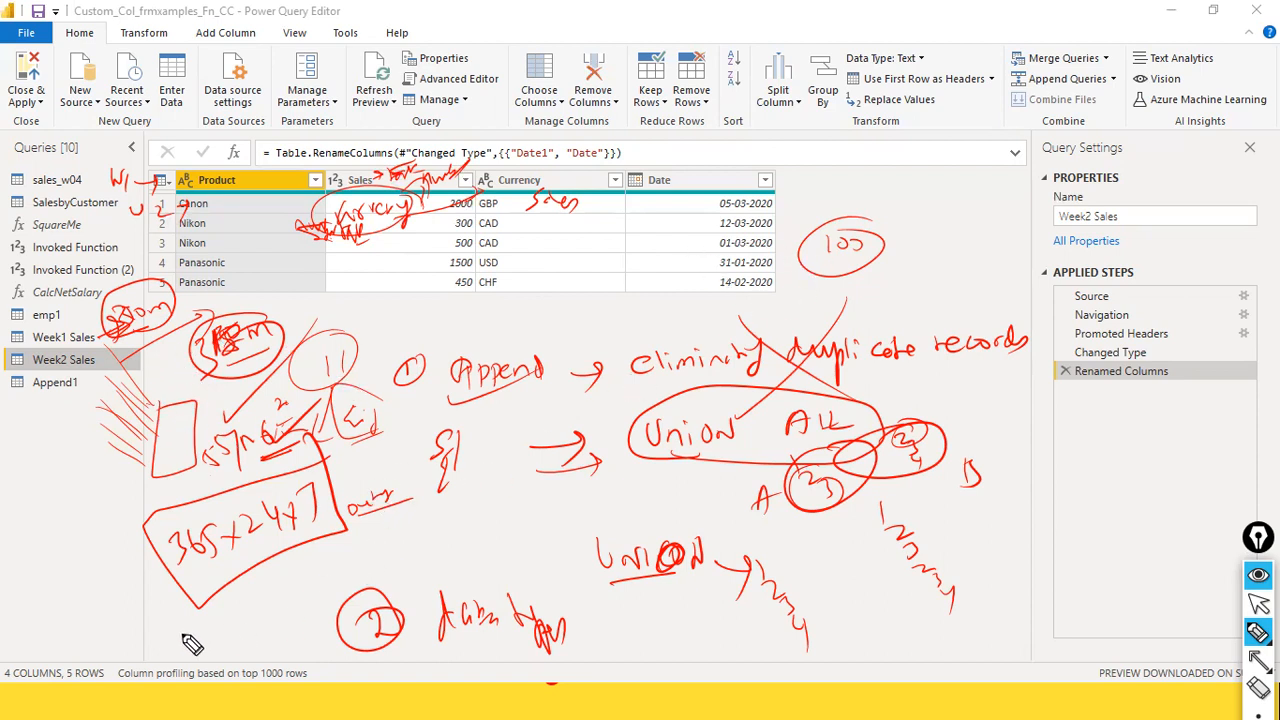
left_click_drag(163, 643, 203, 654)
mouse_move(190, 645)
left_mouse_down()
mouse_move(200, 634)
mouse_move(192, 652)
left_mouse_up()
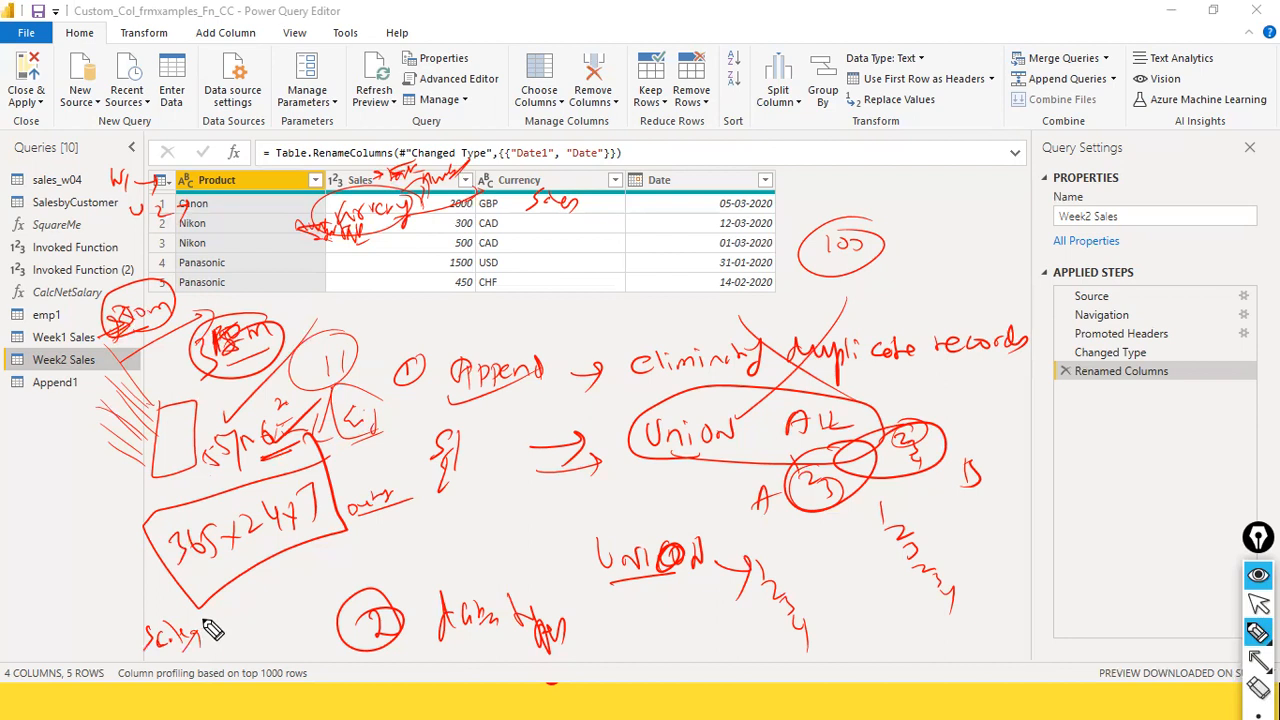
mouse_move(205, 611)
left_mouse_down()
mouse_move(298, 621)
mouse_move(347, 600)
left_mouse_up()
mouse_move(202, 606)
left_mouse_down()
mouse_move(280, 557)
mouse_move(338, 581)
left_mouse_up()
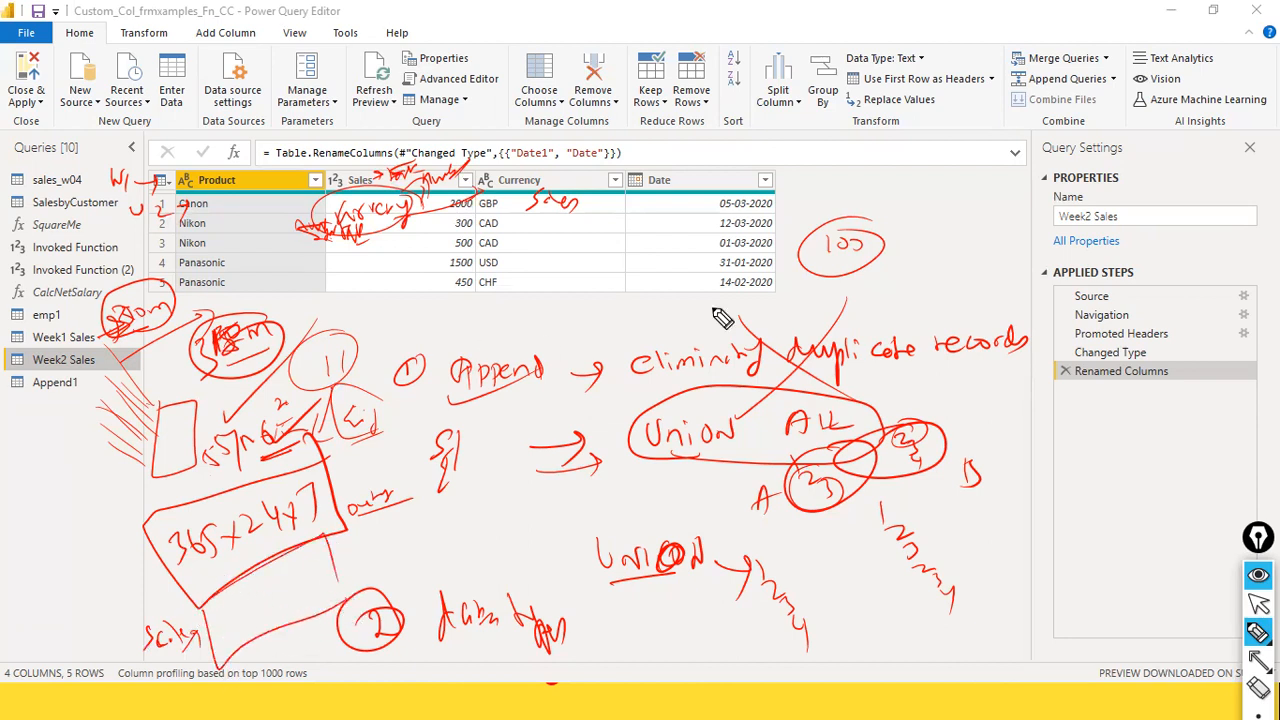
mouse_move(48, 554)
left_mouse_down()
mouse_move(90, 515)
mouse_move(72, 545)
mouse_move(103, 520)
left_mouse_up()
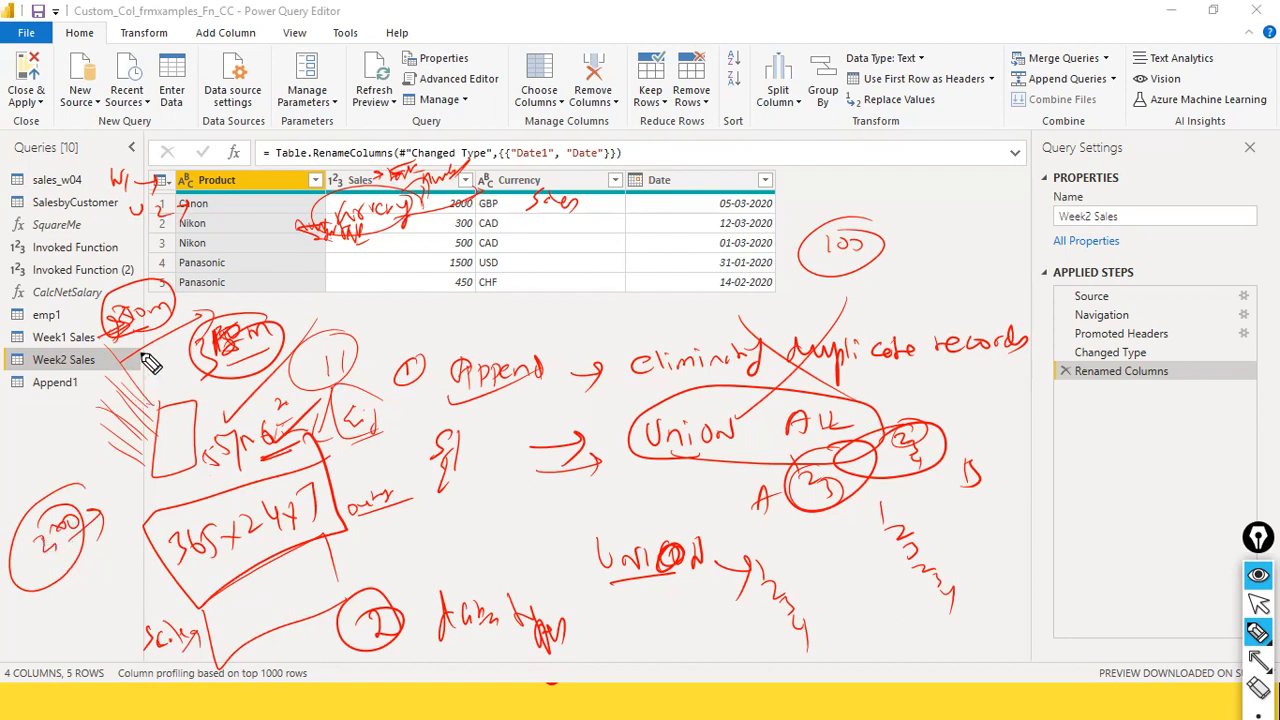
left_click_drag(43, 453, 84, 438)
left_click_drag(108, 519, 120, 511)
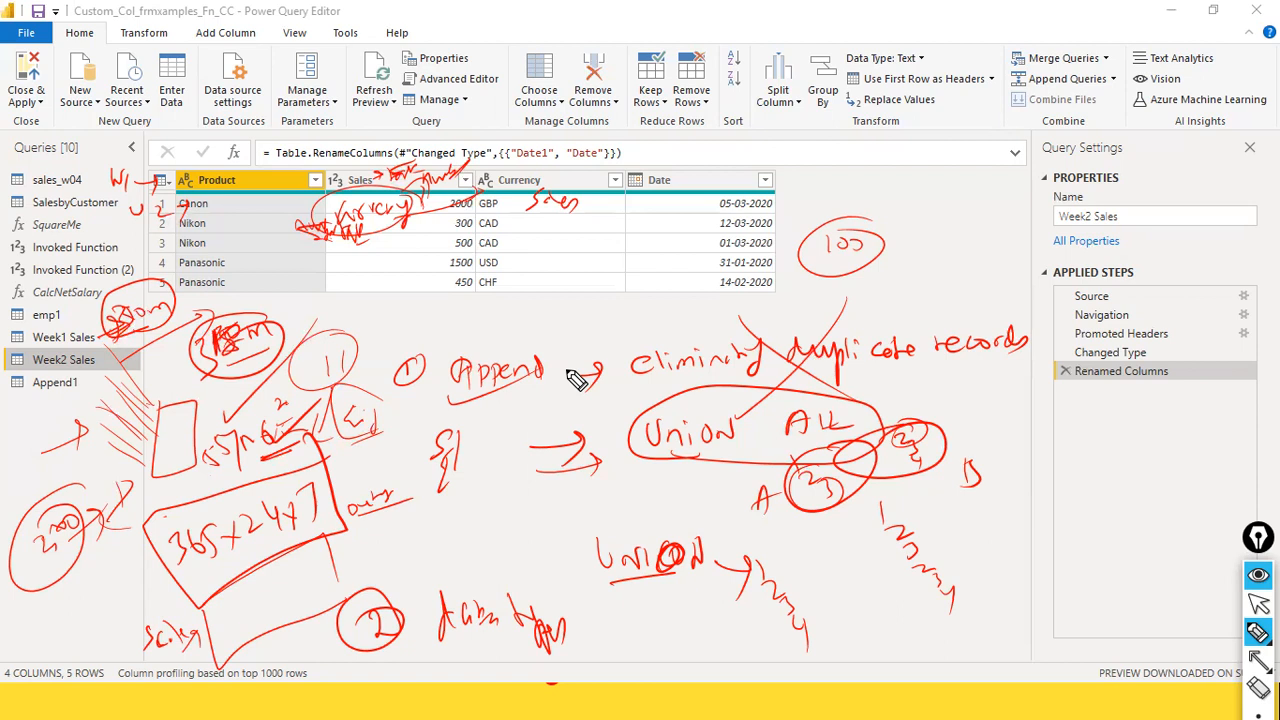
left_click_drag(448, 334, 527, 301)
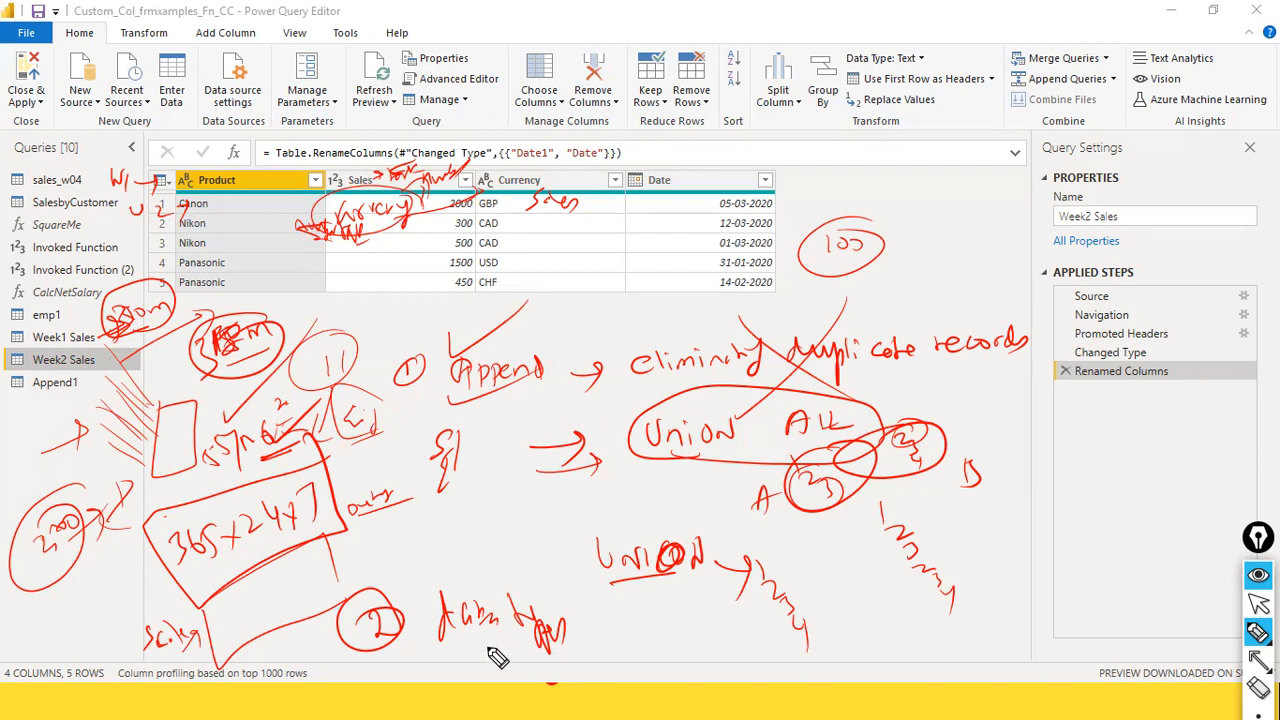
mouse_move(517, 392)
left_mouse_down()
mouse_move(478, 427)
mouse_move(594, 430)
left_mouse_up()
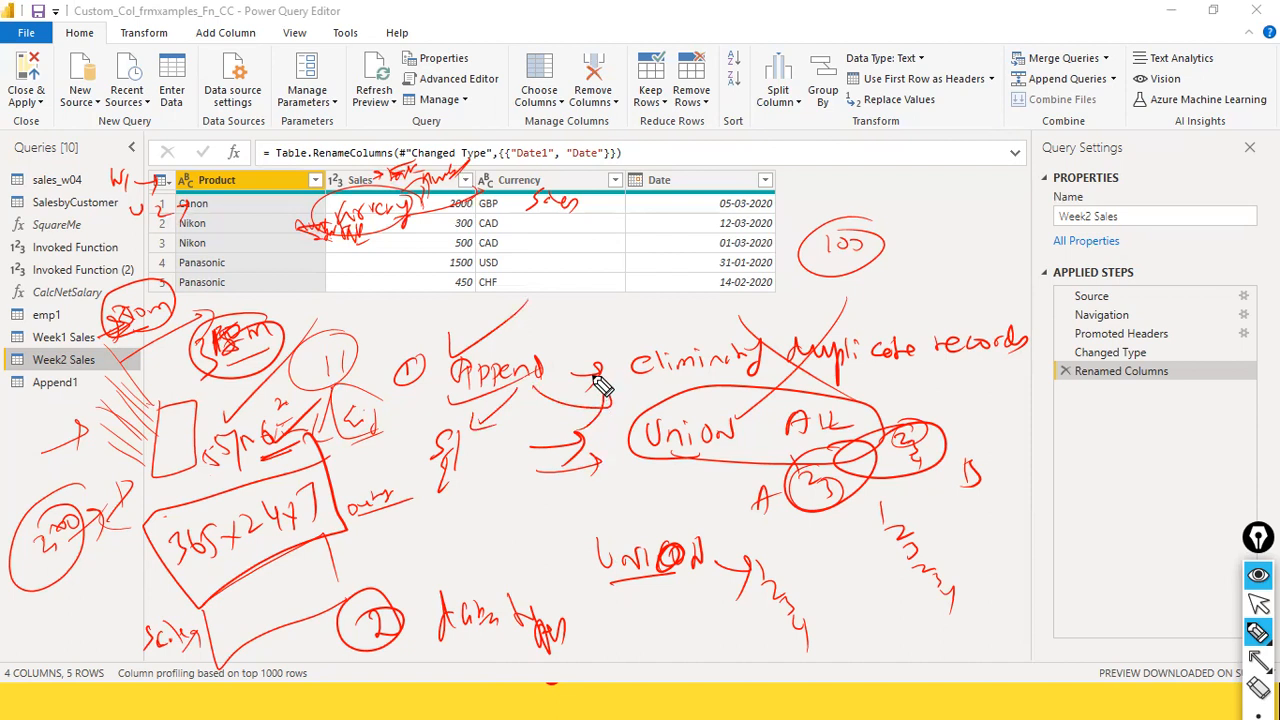
key("ctrl+shift+c")
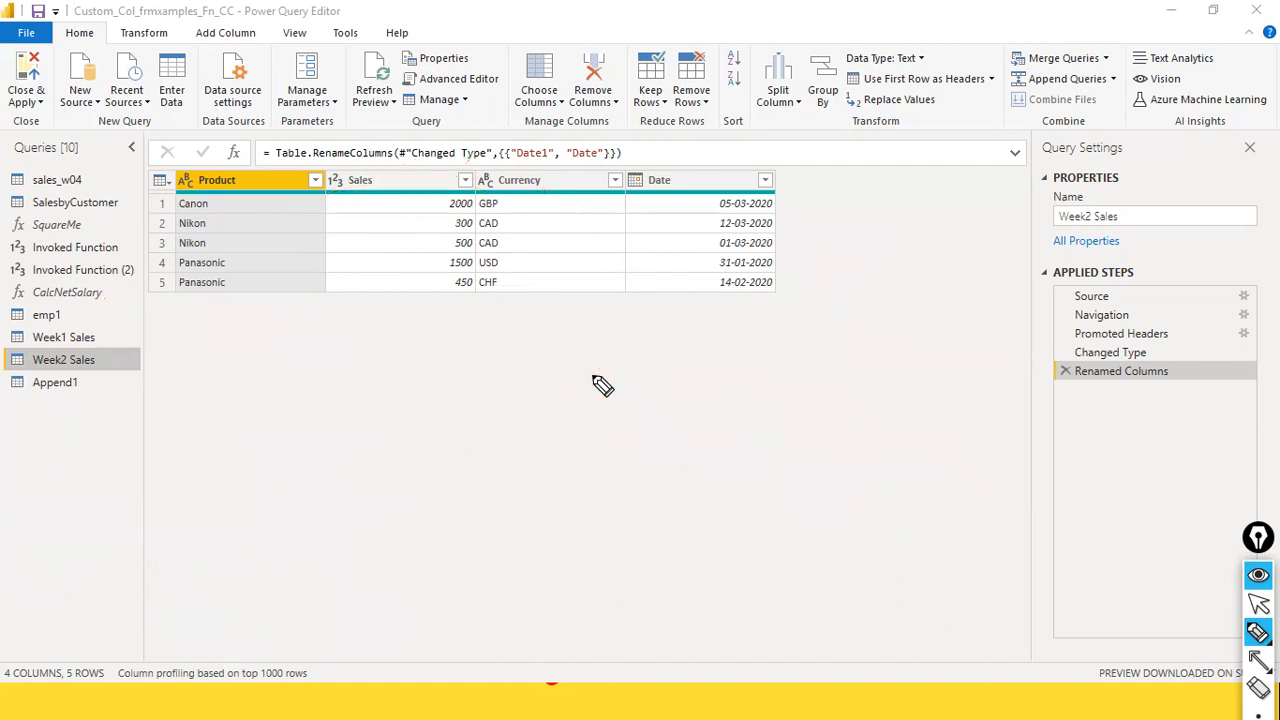
key("ctrl+shift+2")
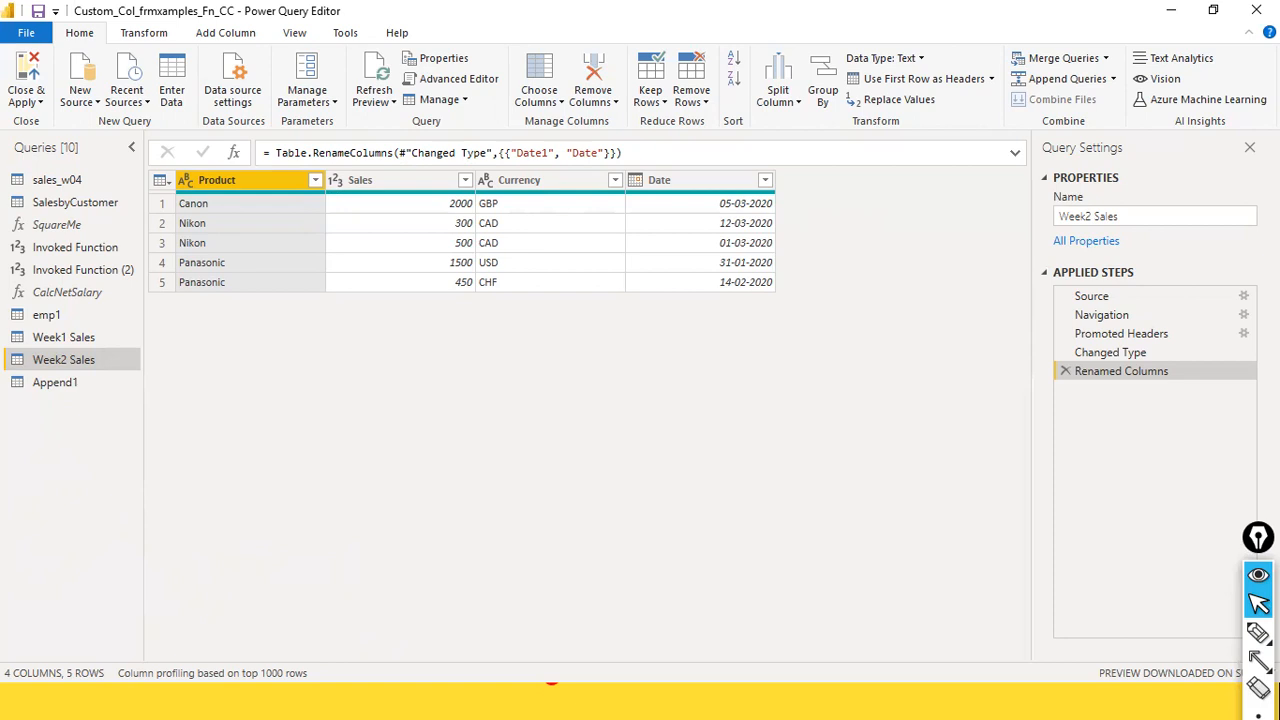
- Switch to the running slideshow and advance from the Append slide through the Merge definition to the arrow linking the sales and cost price tables
key("alt+Tab")
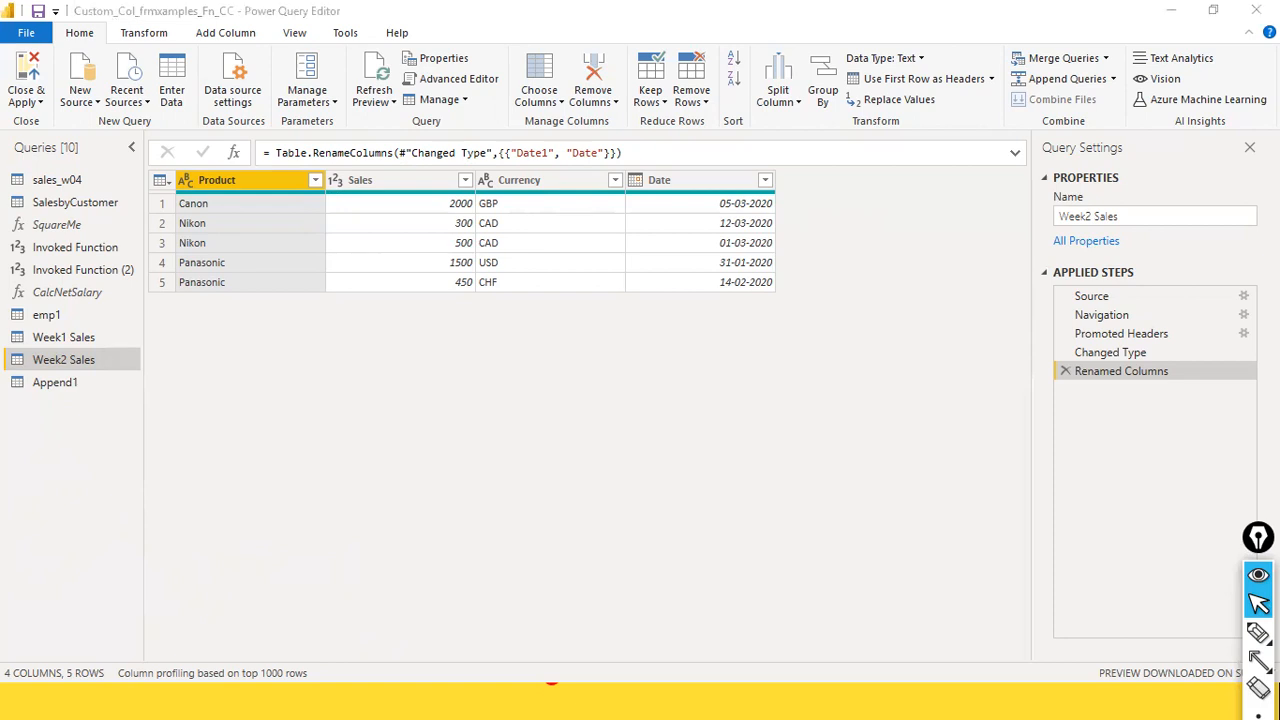
key("alt+Tab")
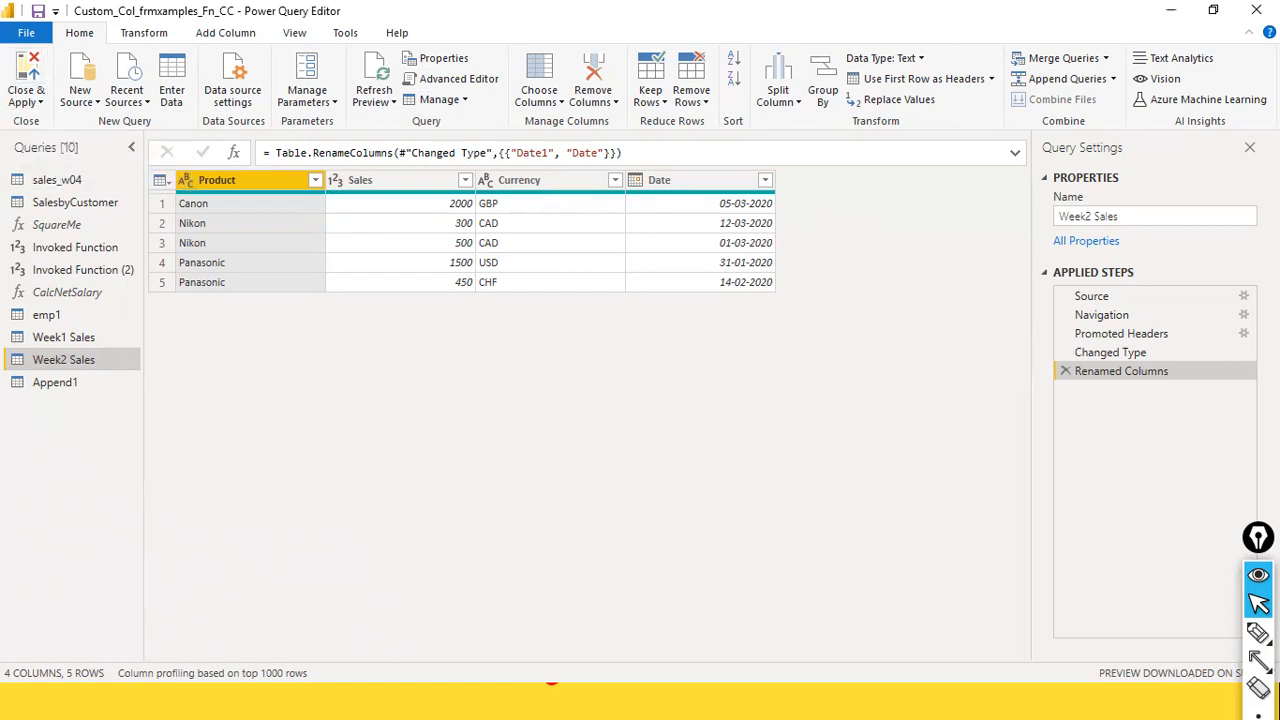
key("alt+Tab")
key("alt+Tab")
key("alt+Tab")
key("alt+Tab")
key("alt+Tab")
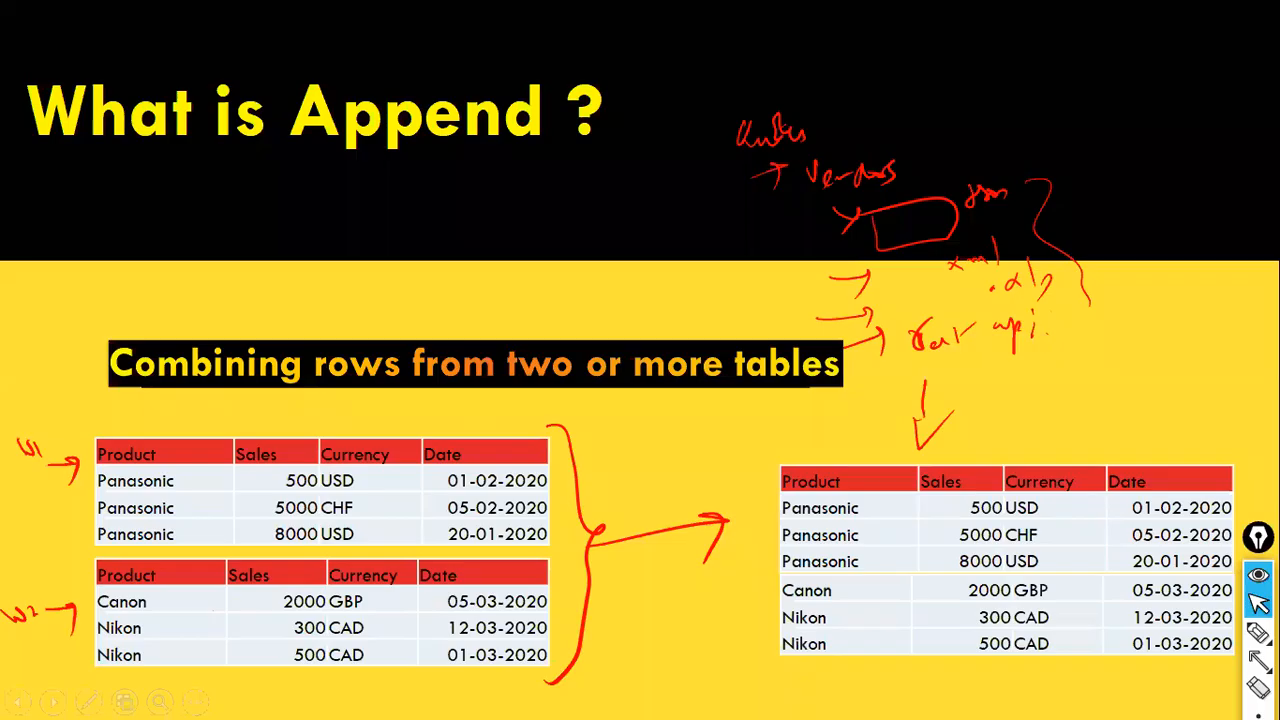
key("Right")
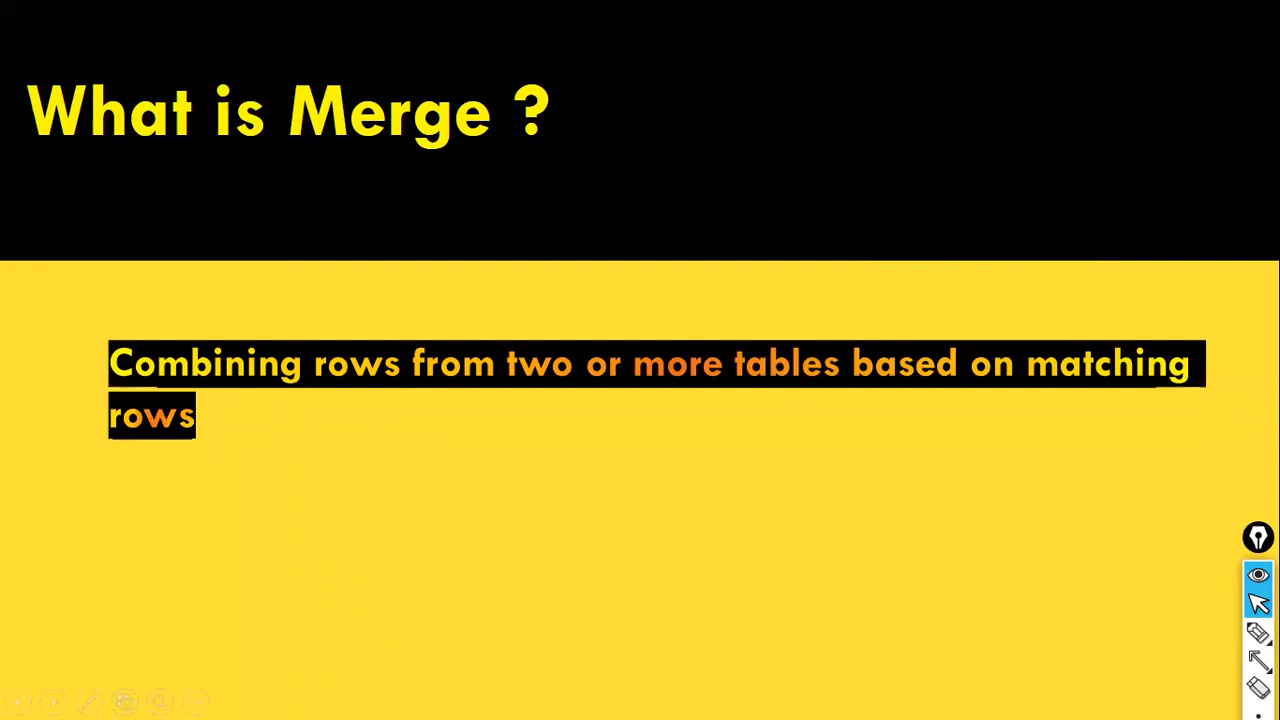
key("Right")
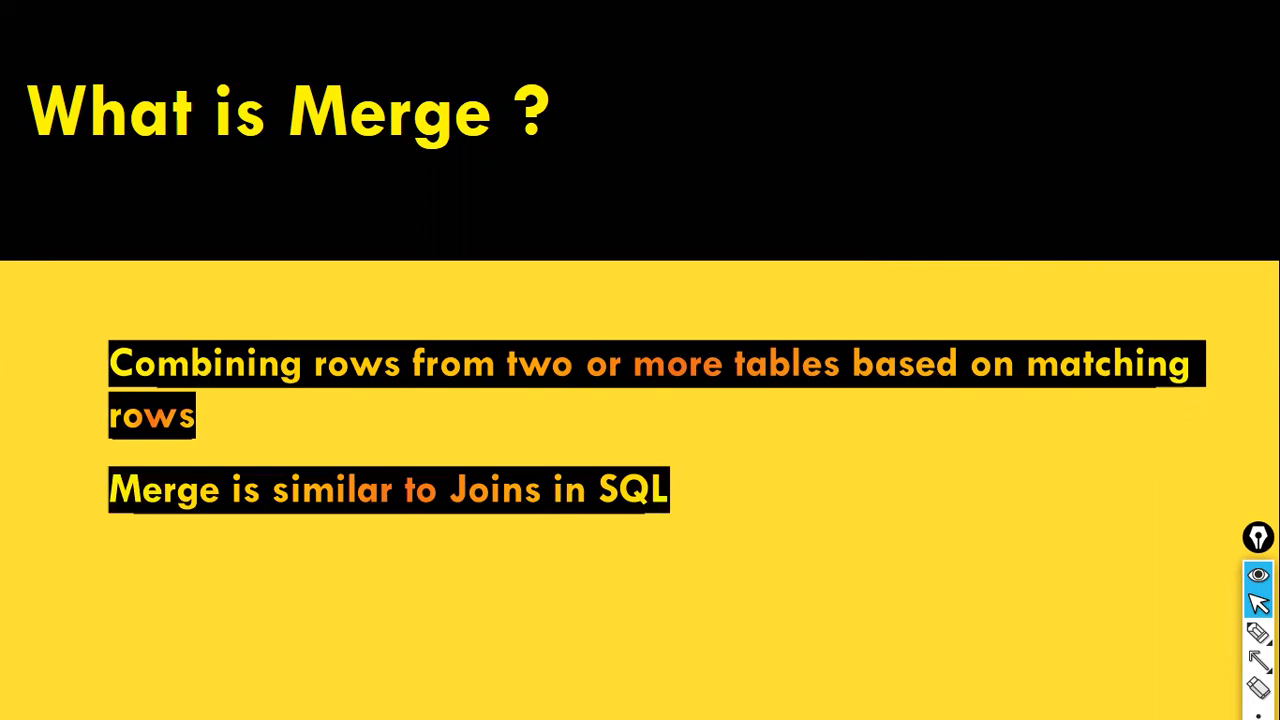
key("Right")
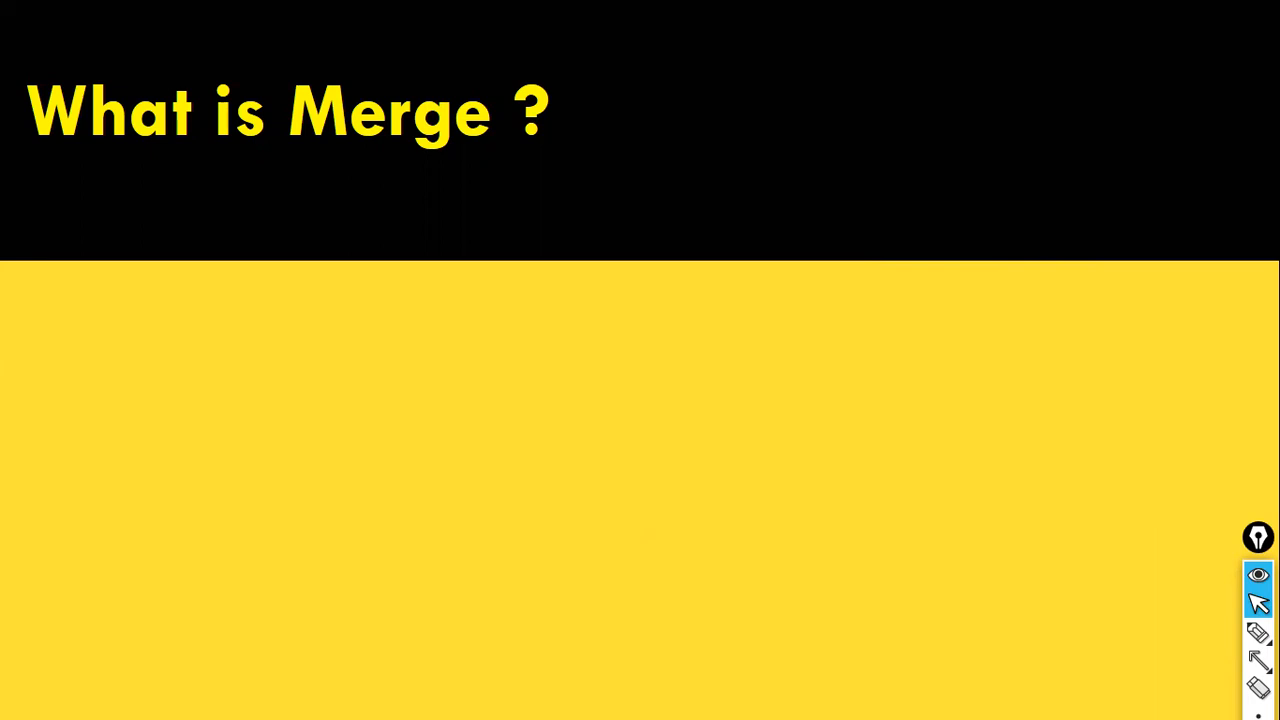
key("Right")
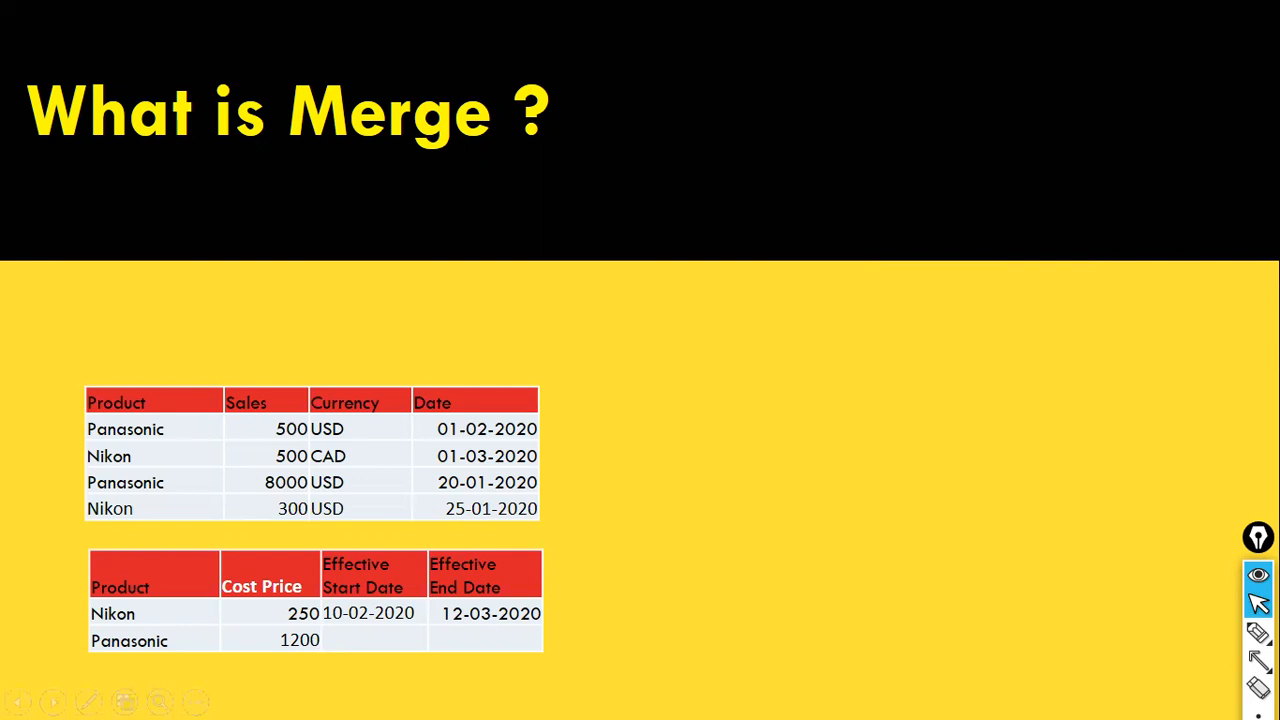
key("Right")
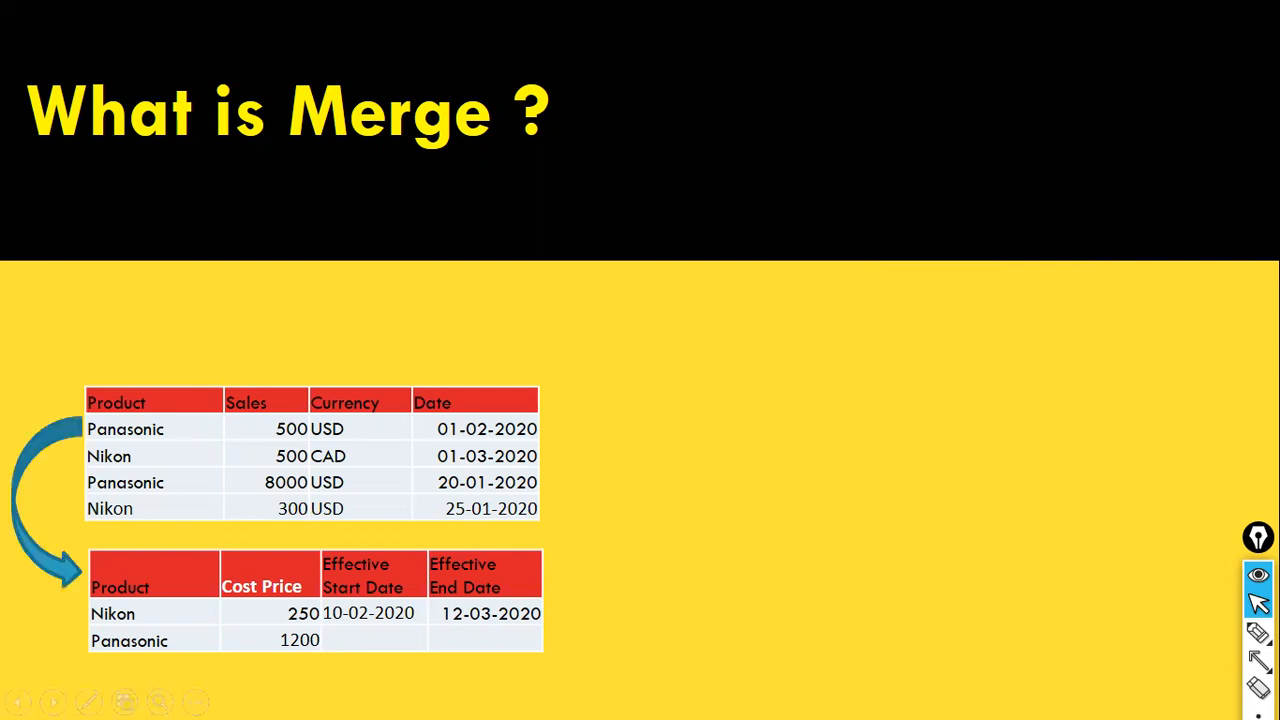
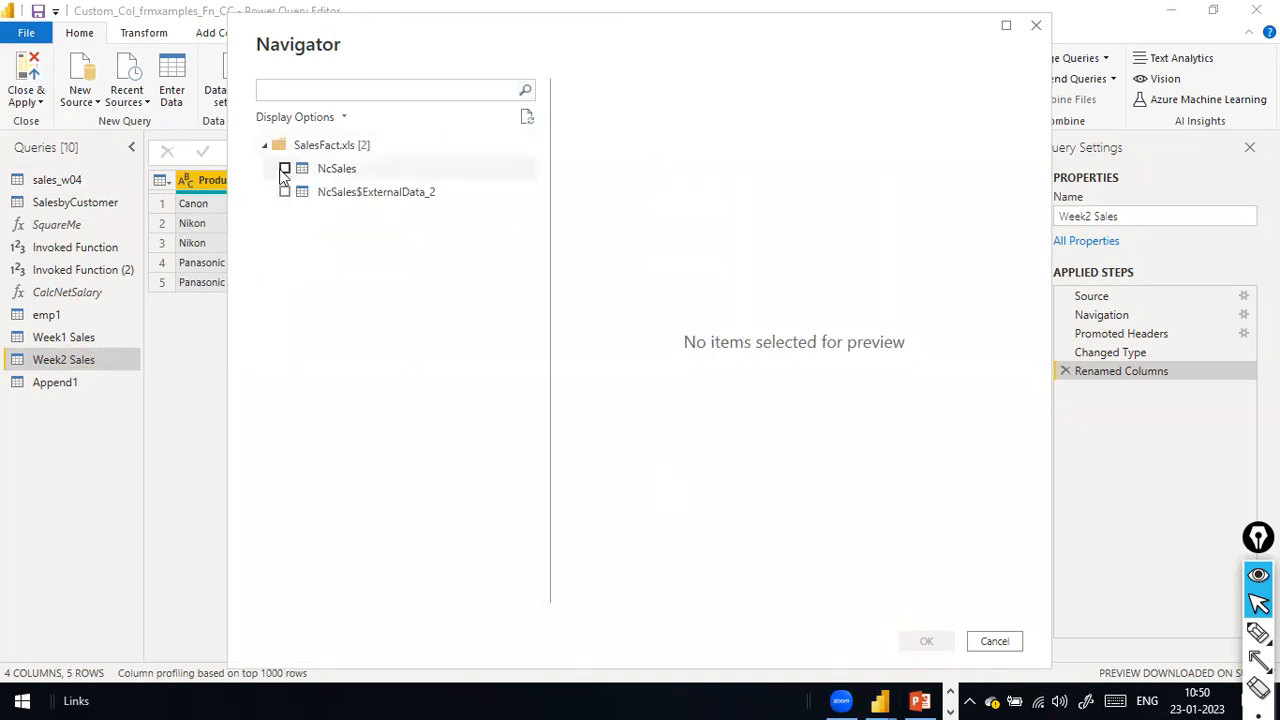
- Import the NcSales table from the SalesFact.xls workbook as a new query
left_click(285, 168)
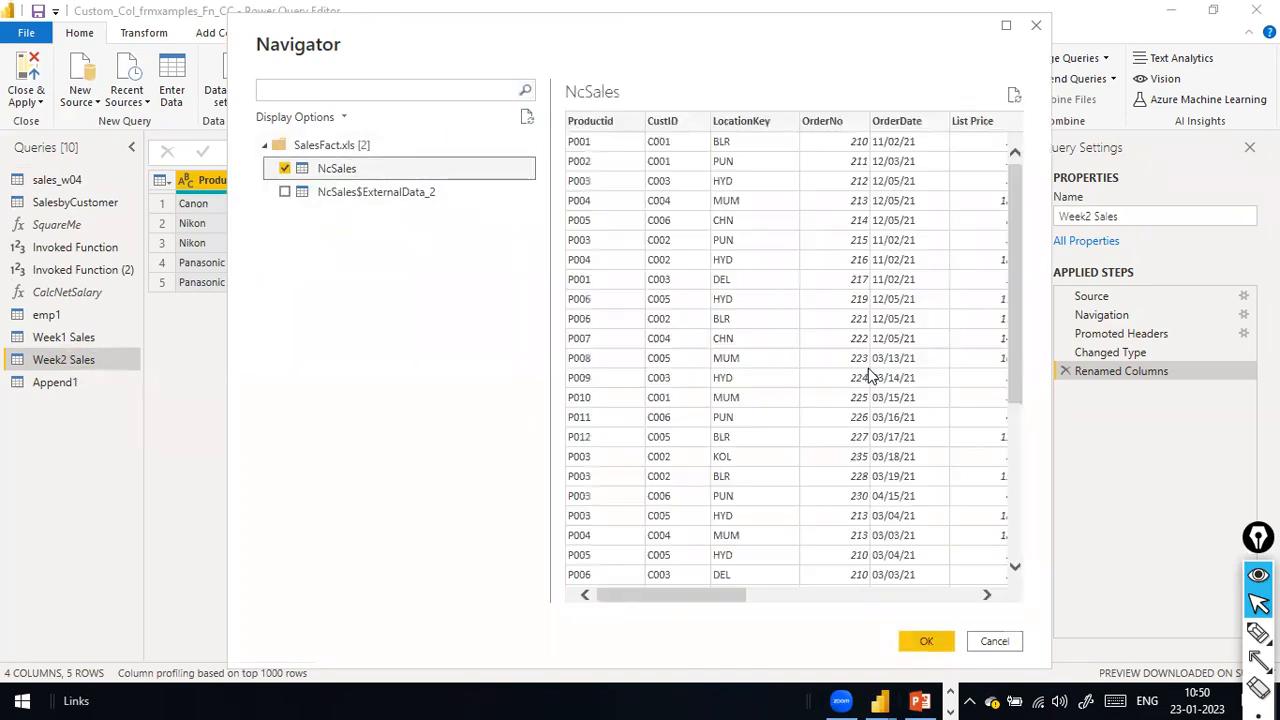
left_click_drag(682, 596, 1029, 647)
left_click(927, 641)
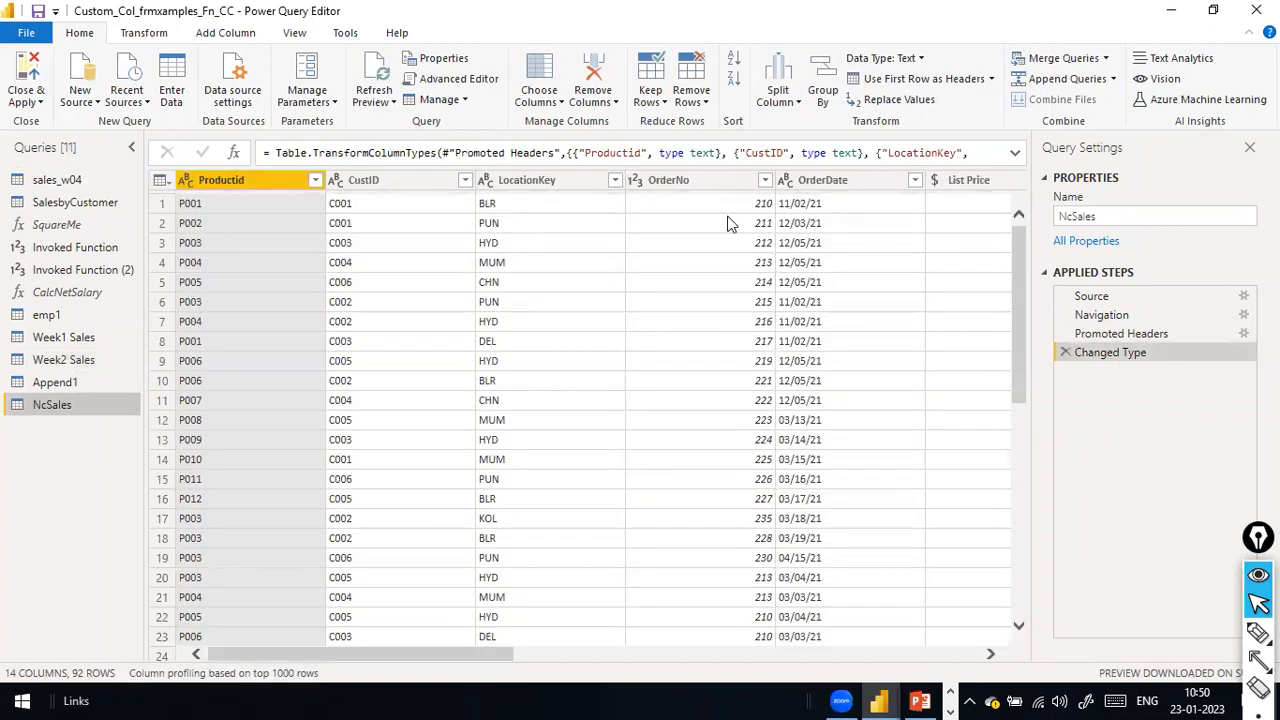
- Rename the NcSales query to SalesFact
double_click(63, 408)
type("Sales")
key("Return")
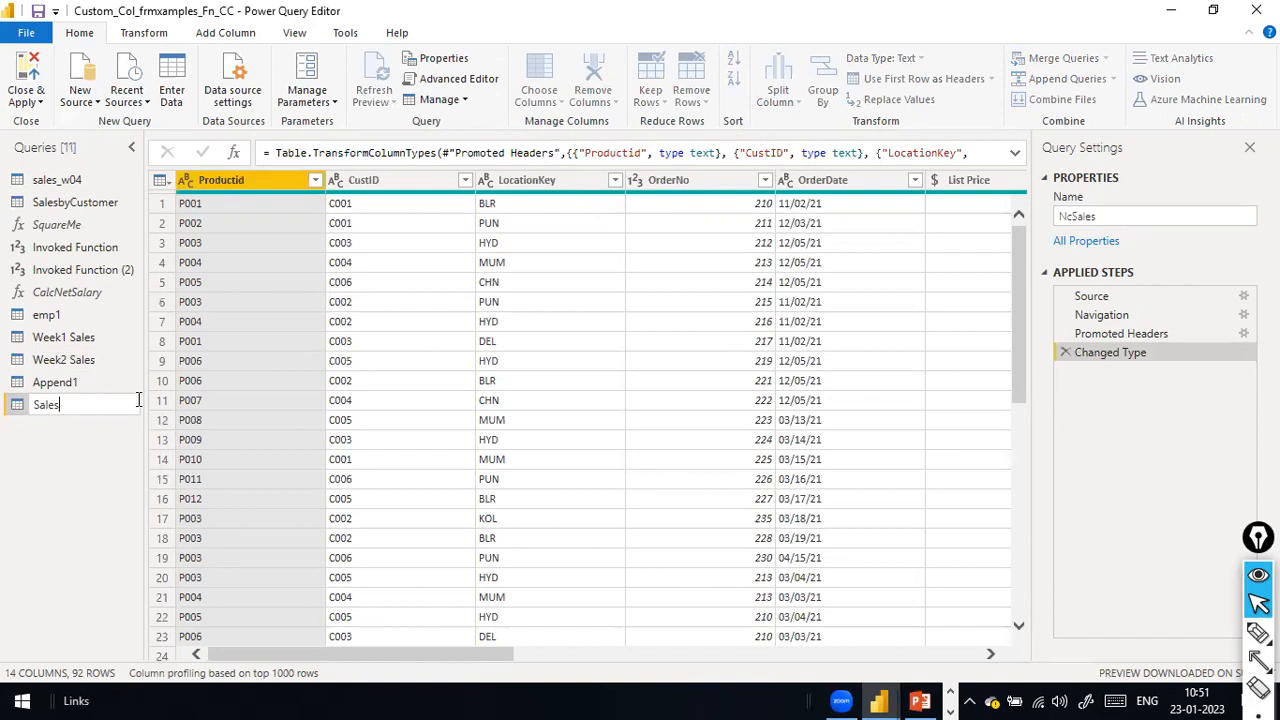
type("Fact")
key("Return")
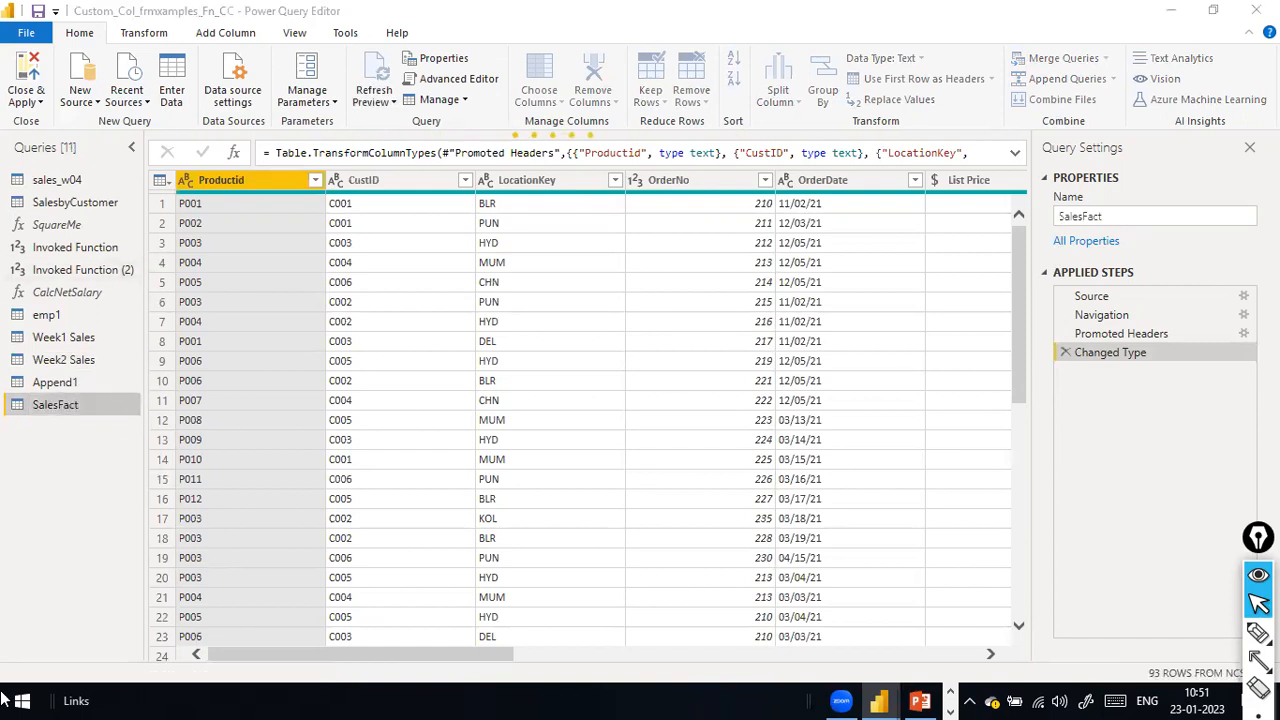
- Import the DimProduct table from the DimProduct.xls workbook as a new query
left_click(86, 97)
left_click(92, 150)
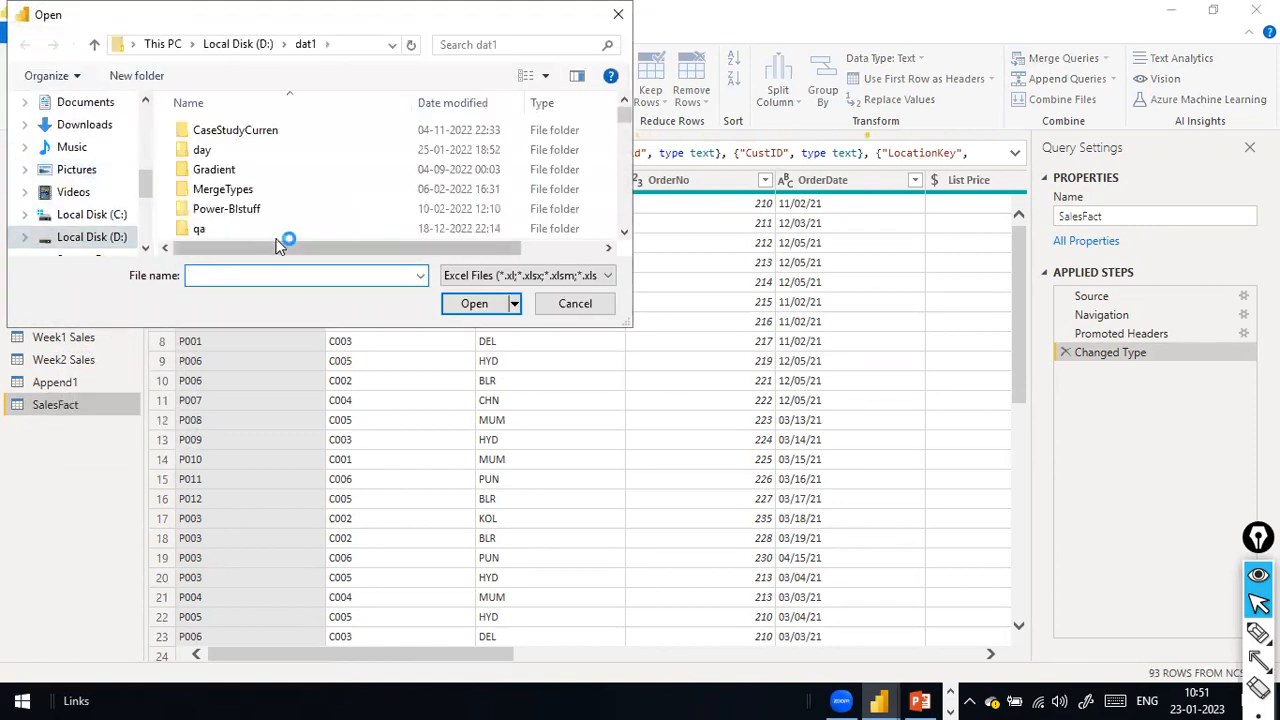
type("dimp")
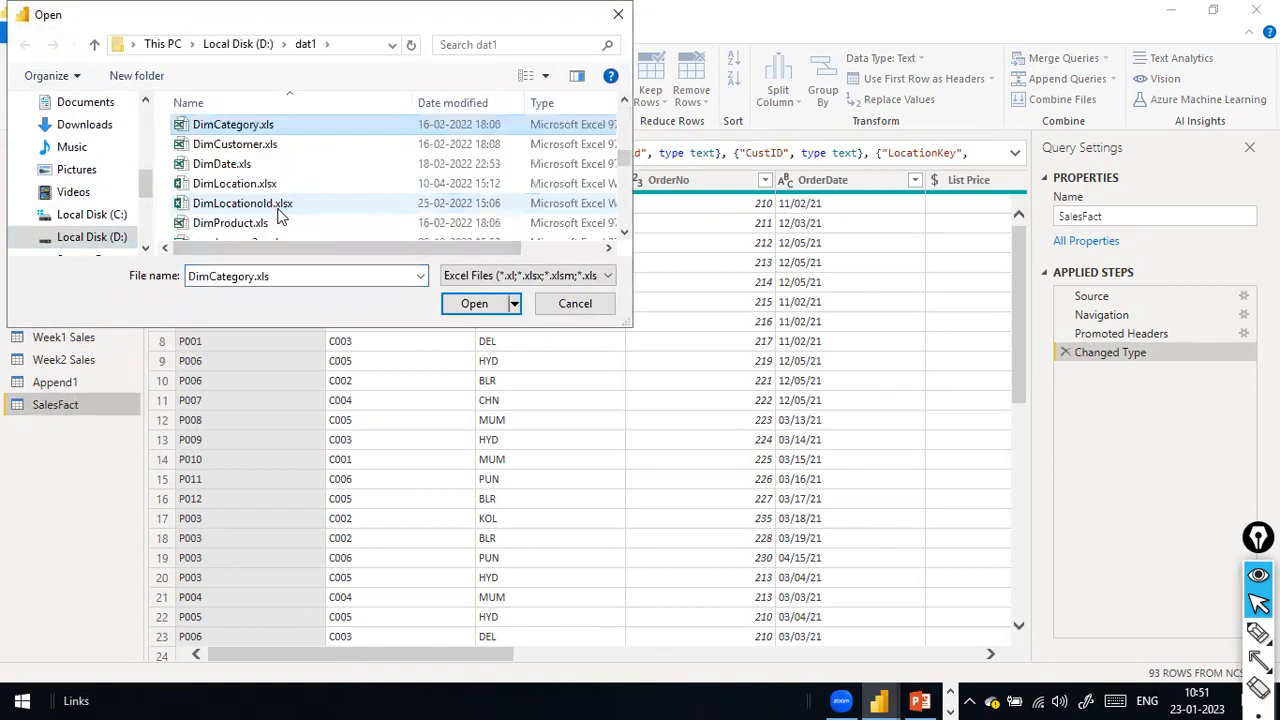
key("Return")
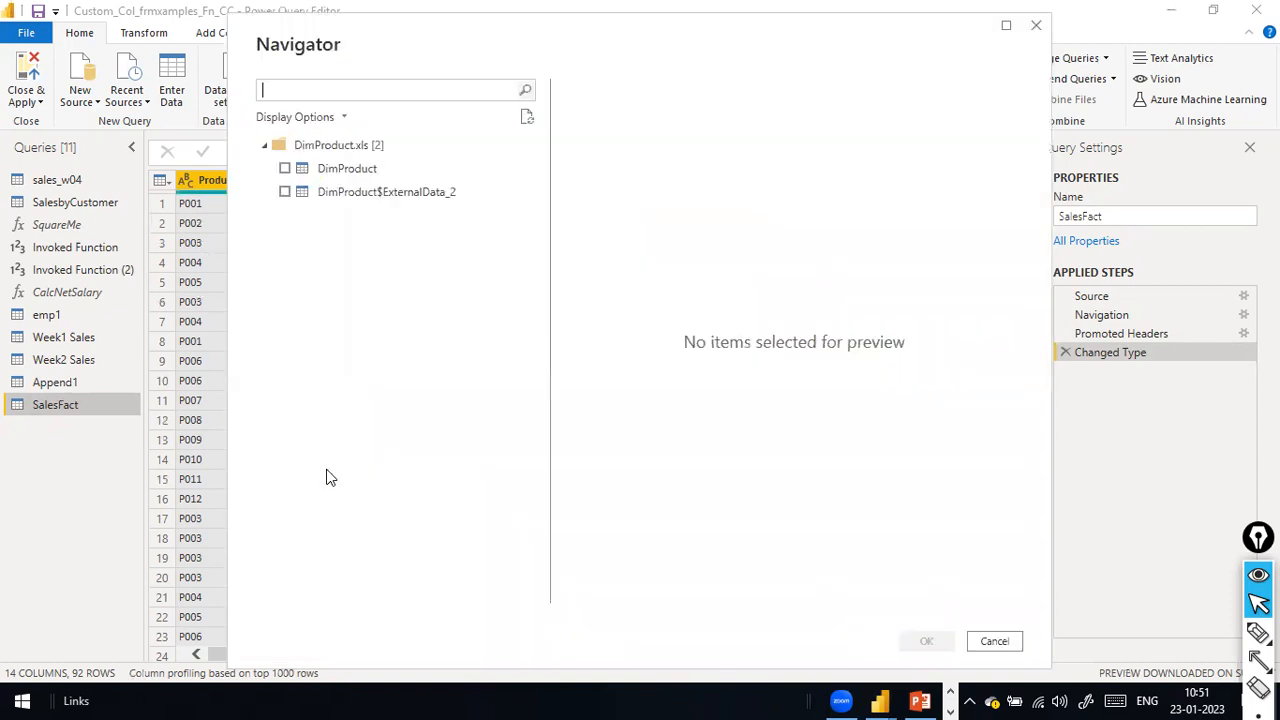
left_click(285, 168)
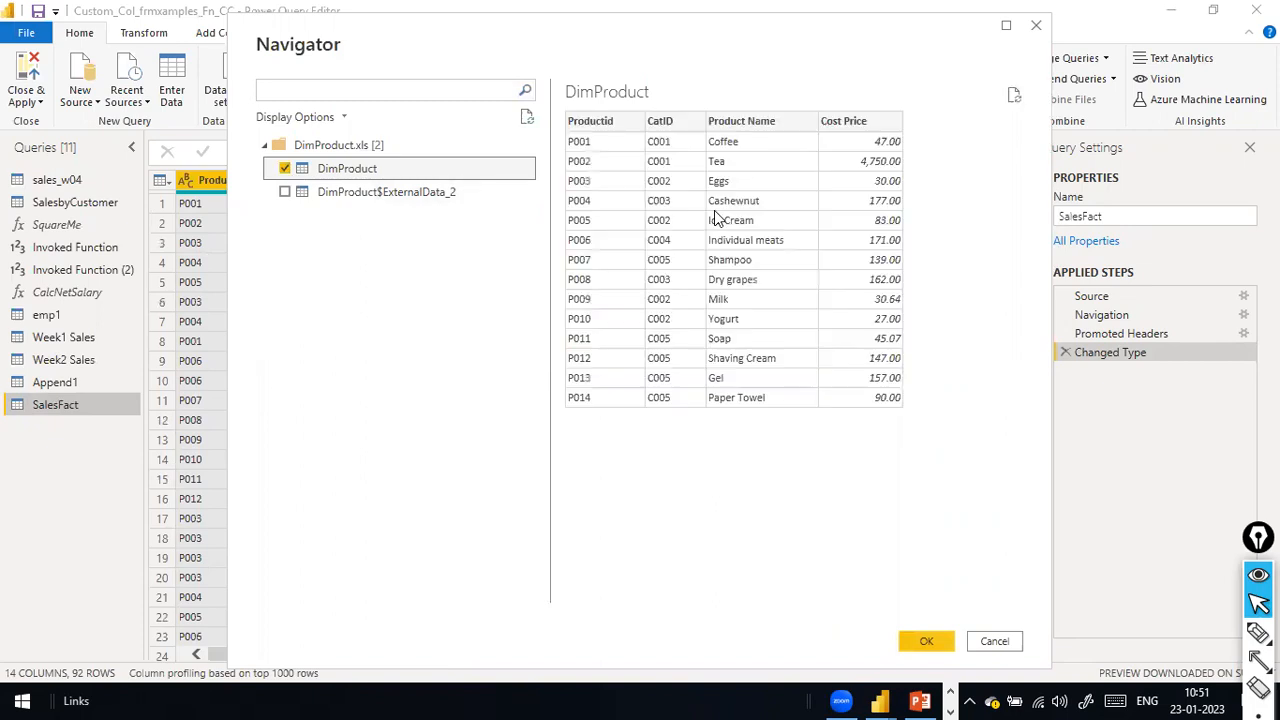
left_click(924, 641)
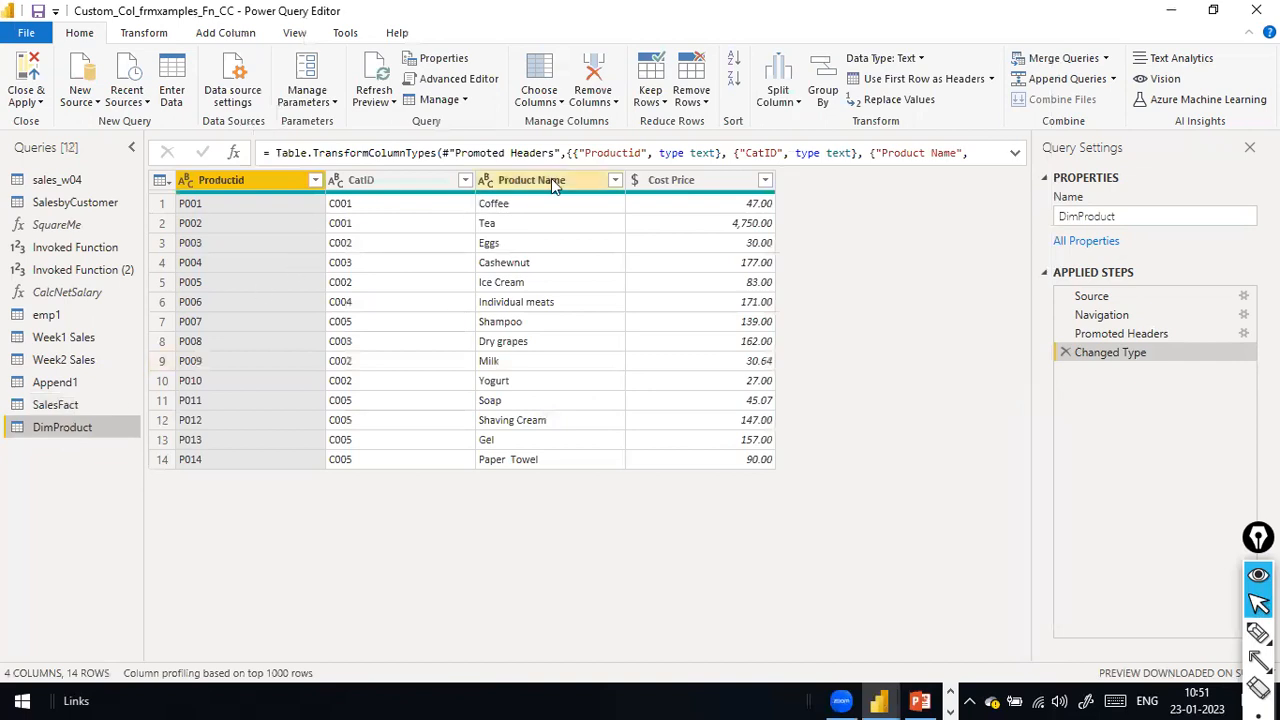
- Start a merge as a new query with SalesFact as the first table and DimProduct as the second
left_click(73, 405)
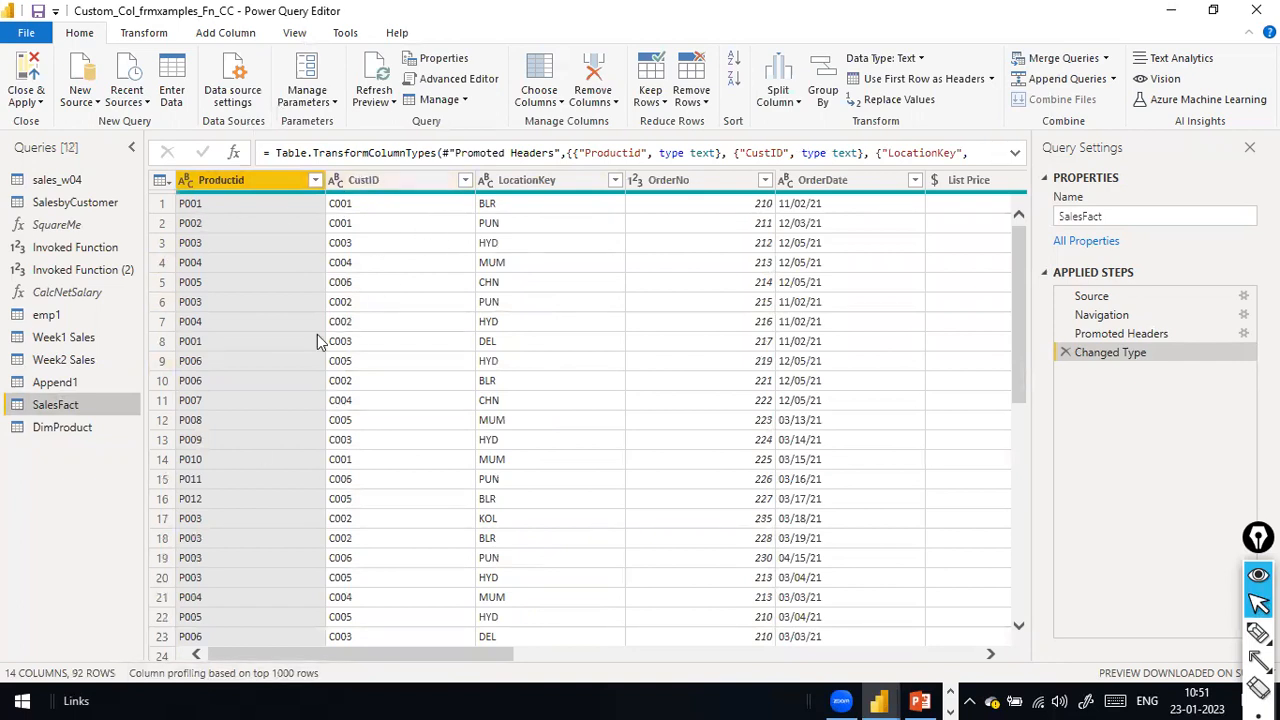
scroll(320, 342, "down", 3)
scroll(320, 342, "up", 3)
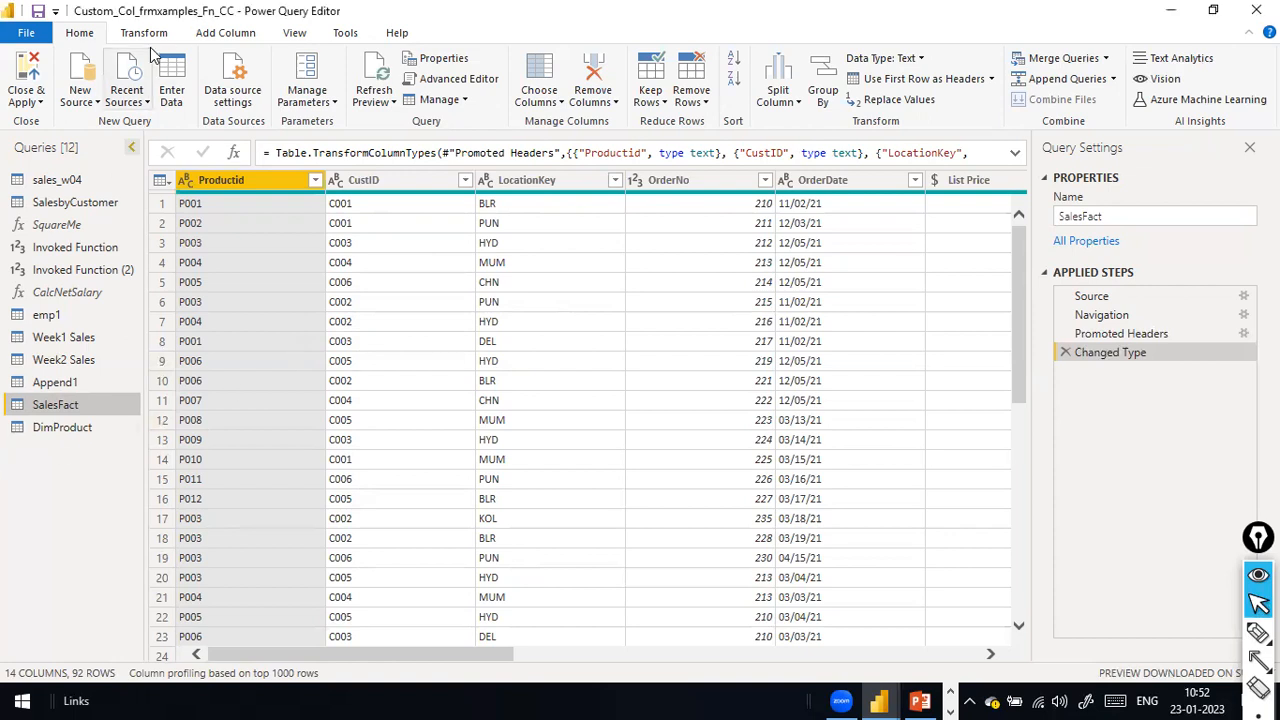
left_click(1105, 62)
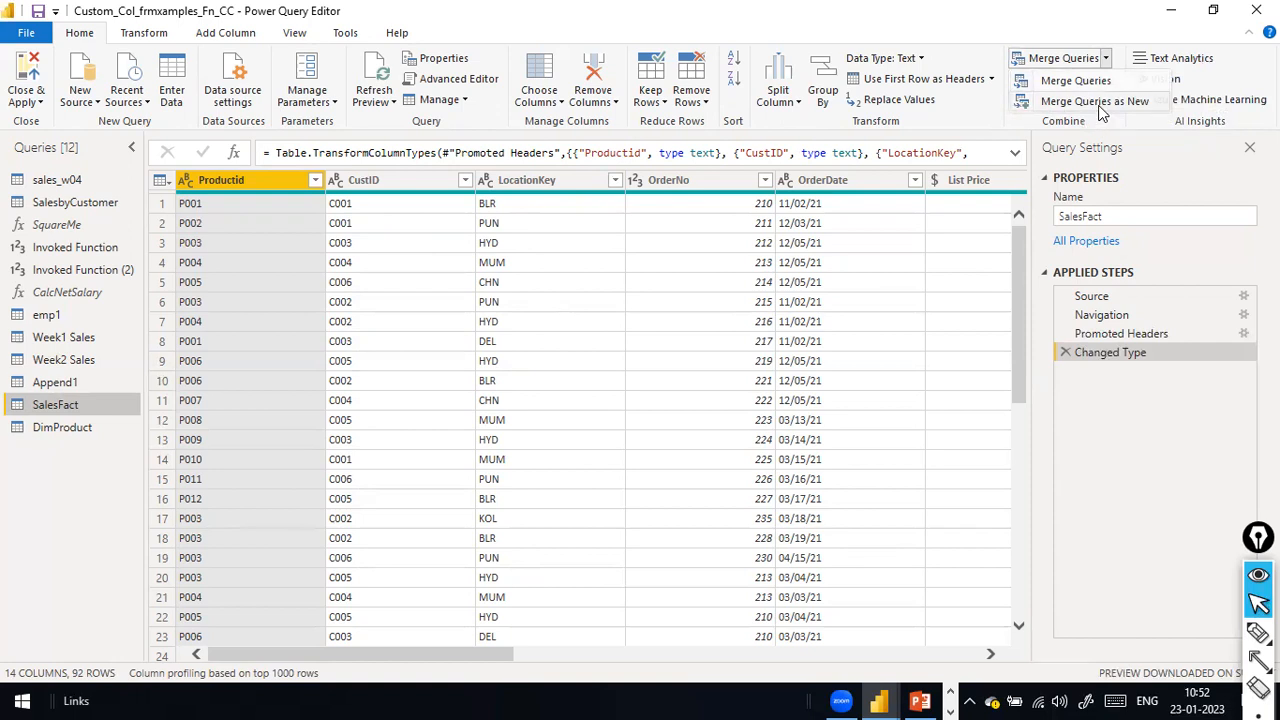
left_click(1095, 102)
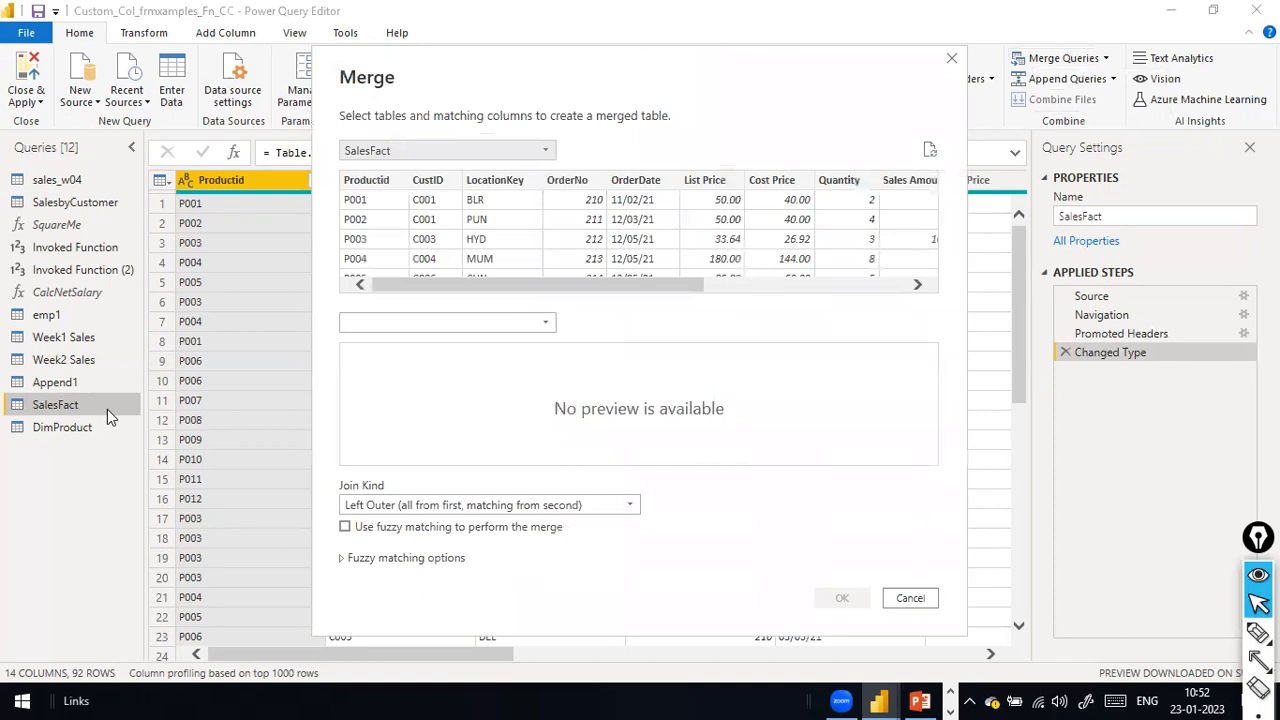
left_click(537, 322)
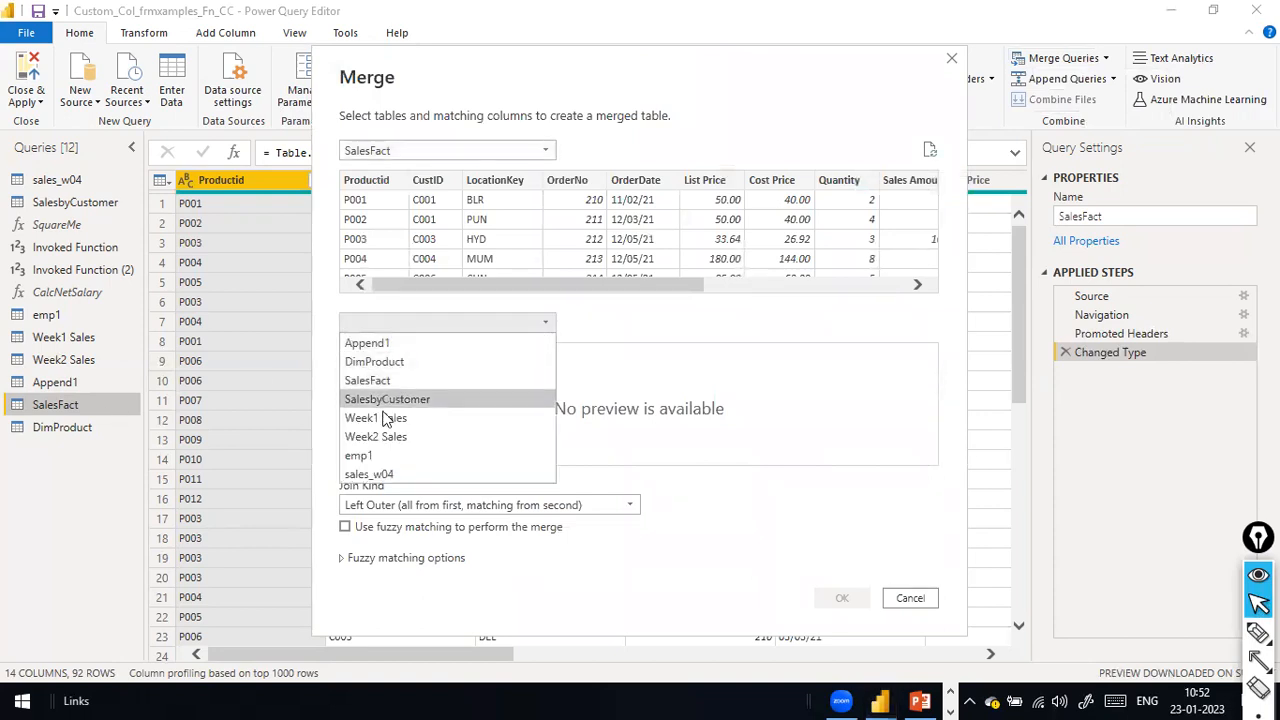
left_click(425, 362)
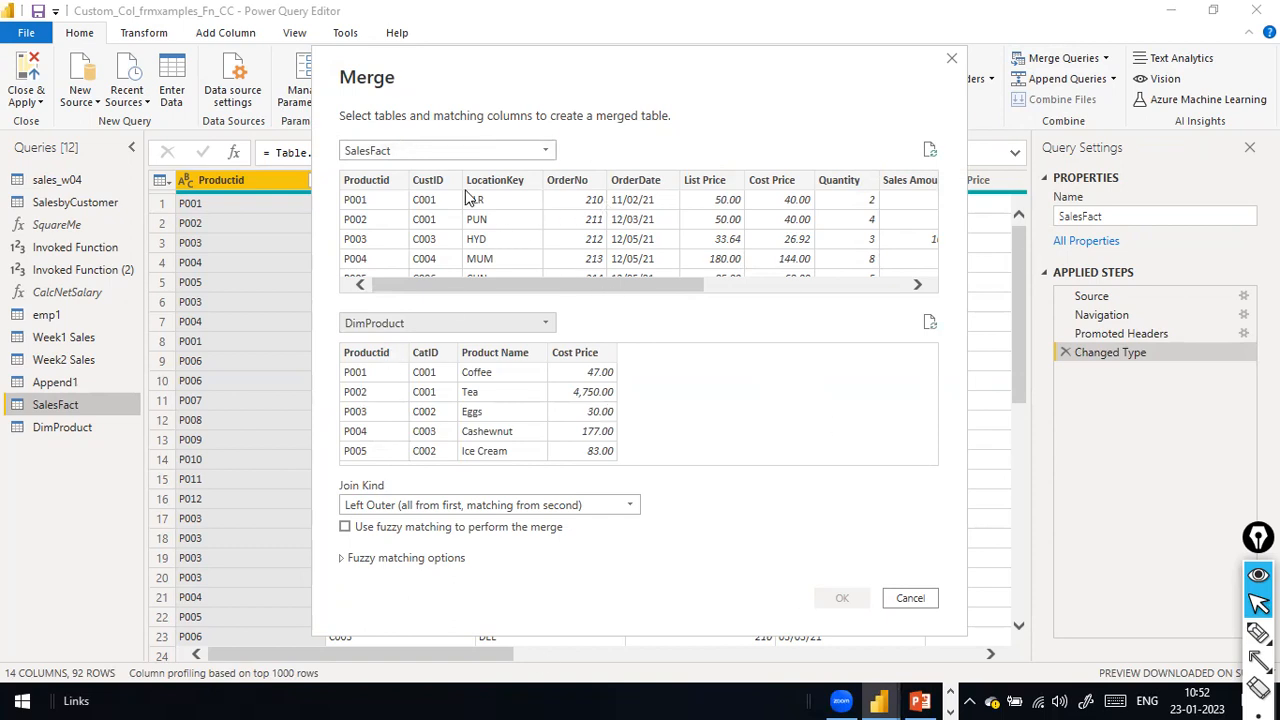
- Match both tables on the Productid column and set the join kind to Inner (only matching rows)
left_click(364, 188)
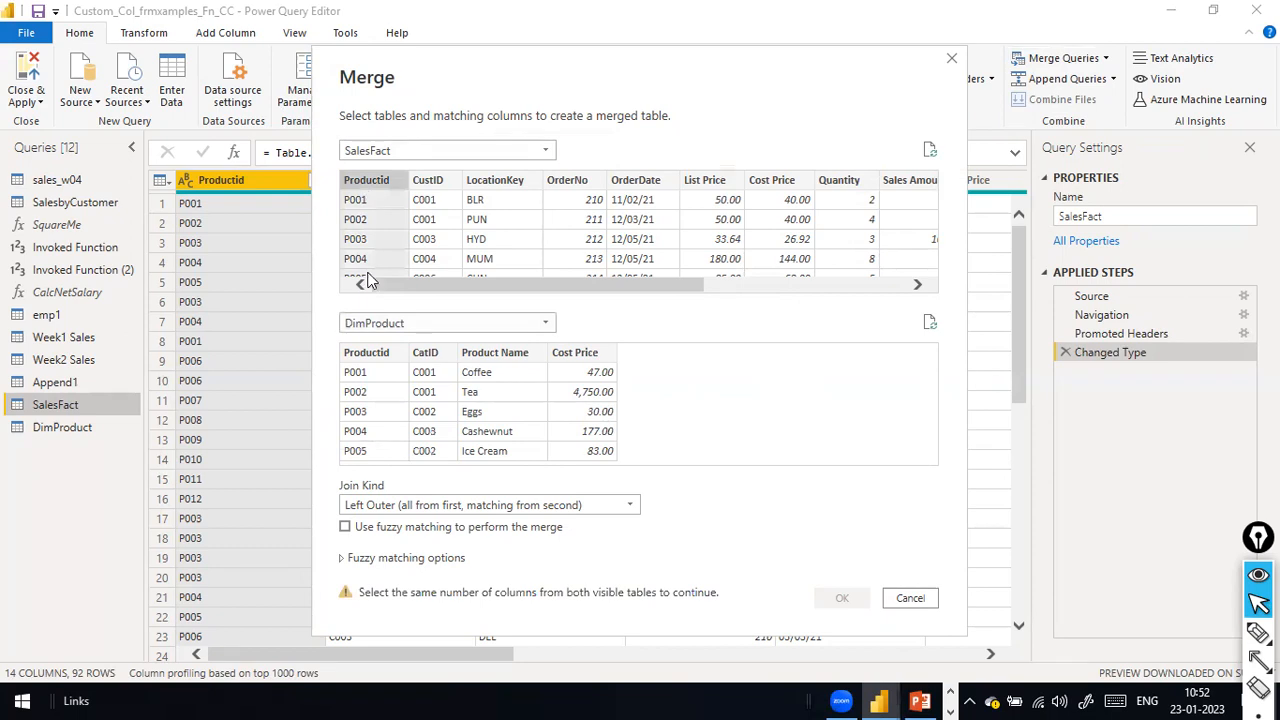
left_click(373, 352)
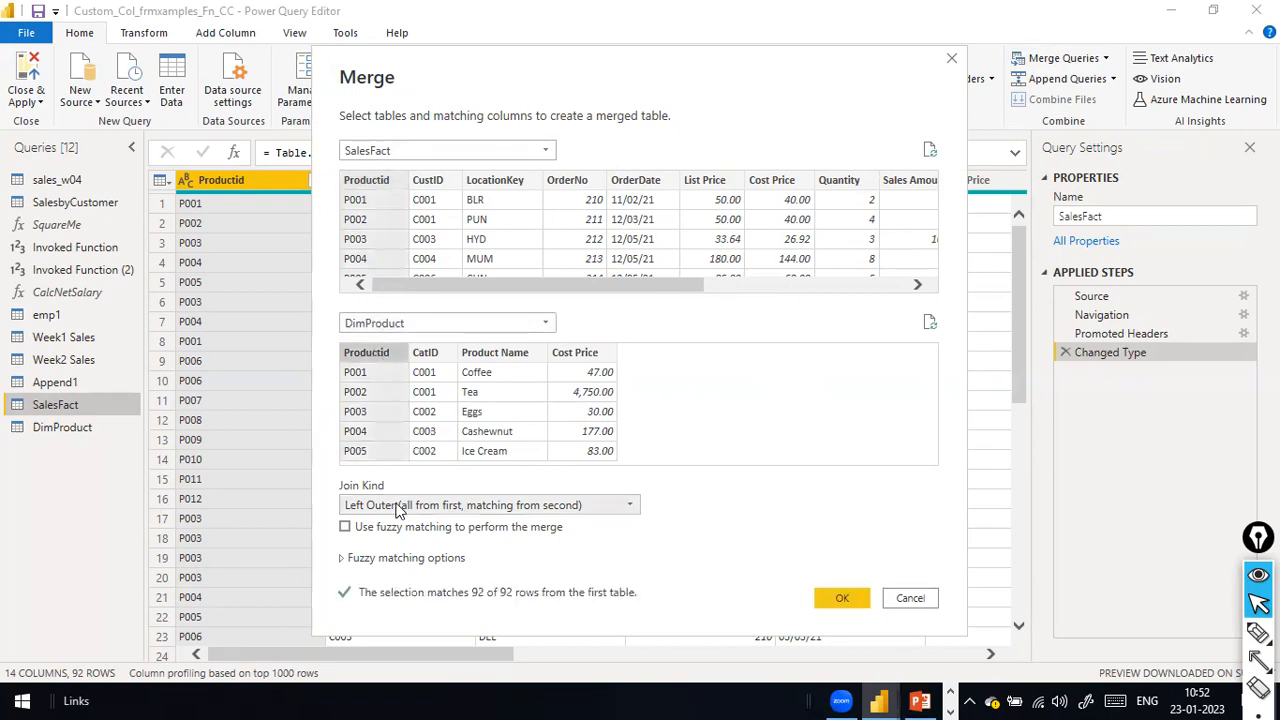
left_click(634, 510)
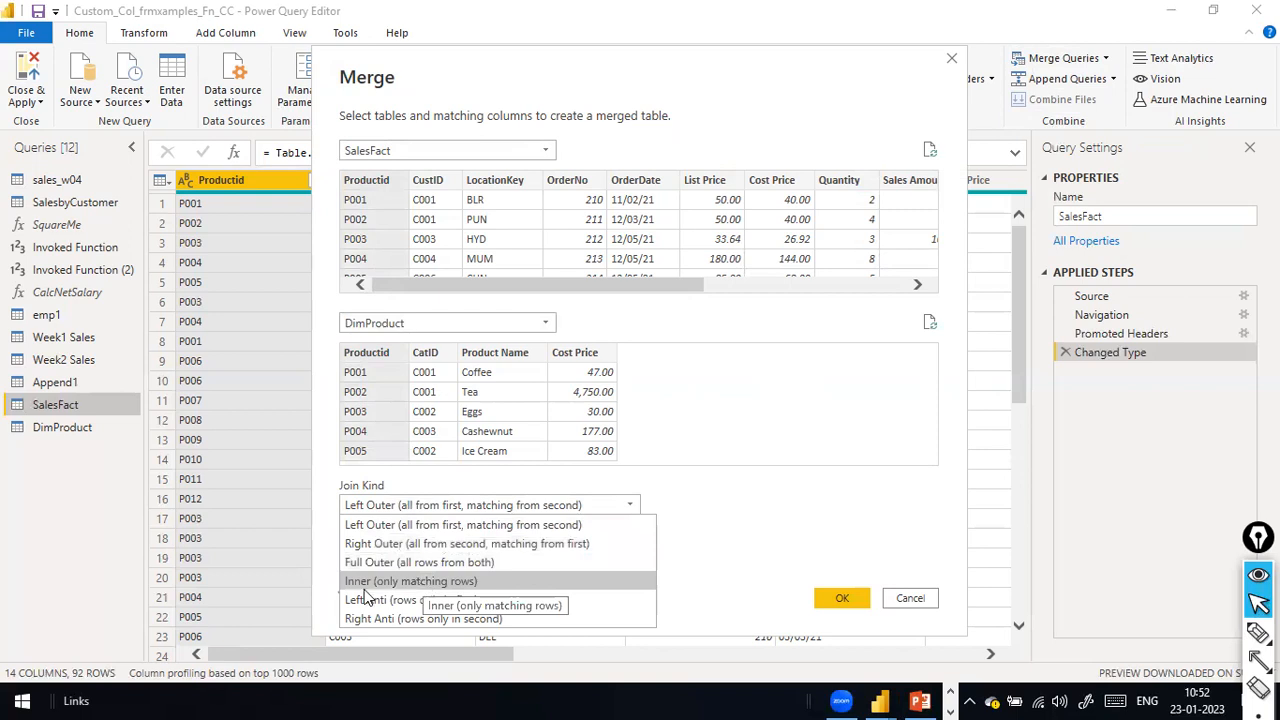
left_click(462, 583)
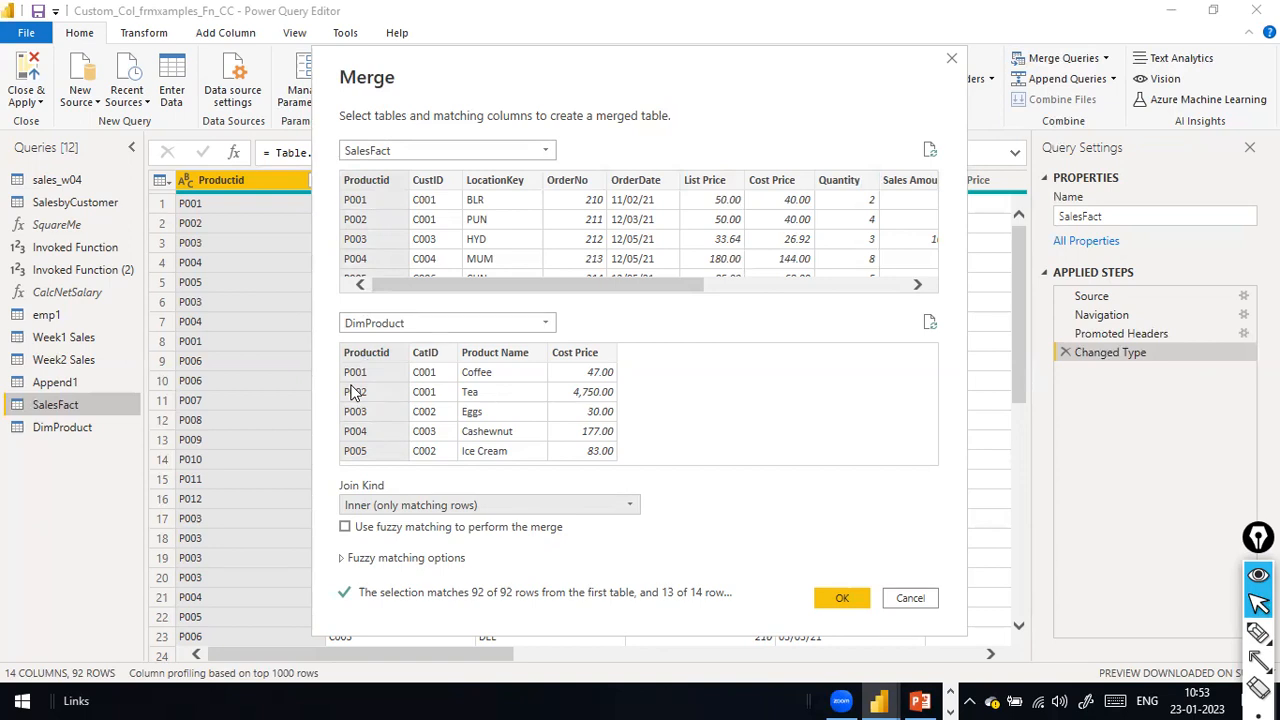
- Try fuzzy matching for the merge, looking through its options, and switch it off again
left_click(343, 559)
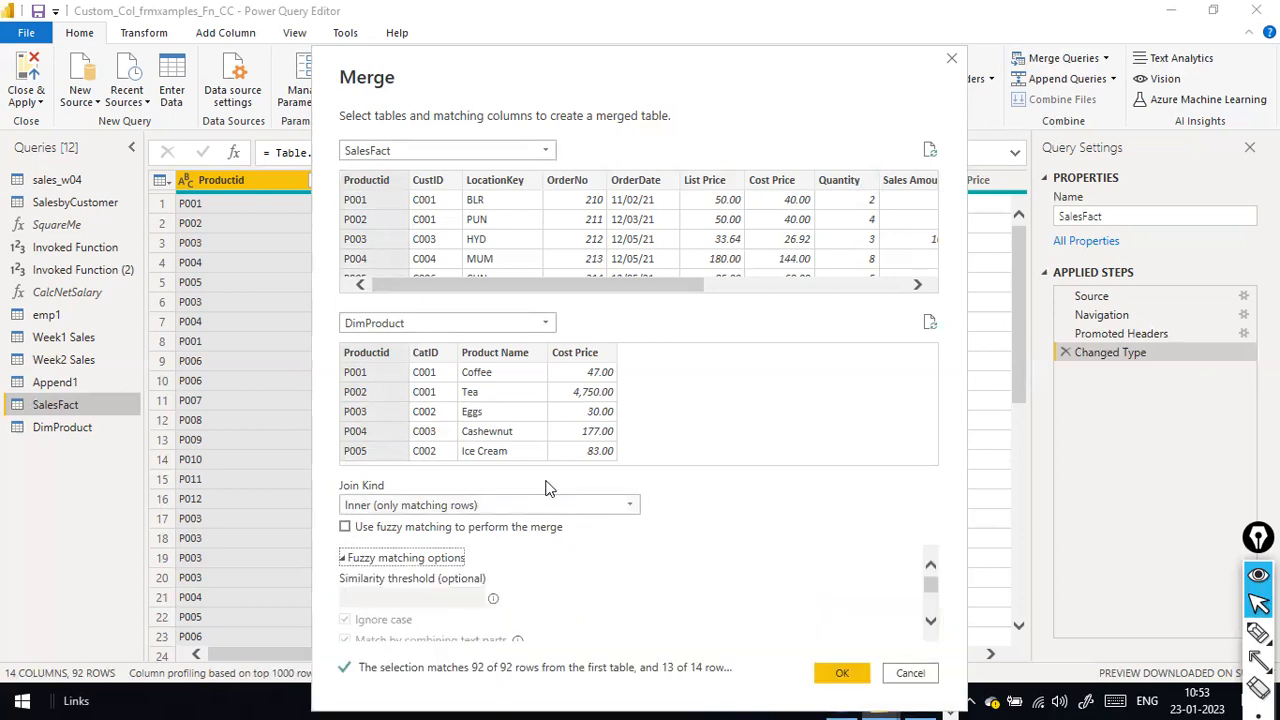
left_click(344, 526)
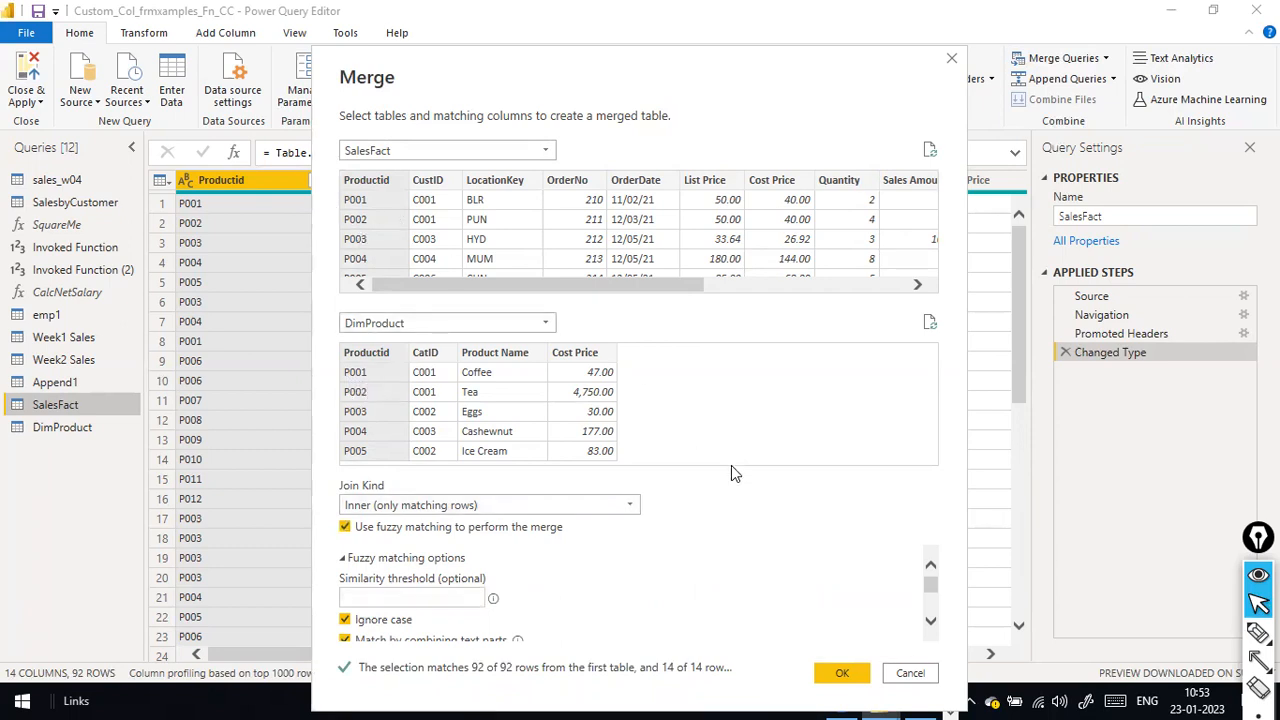
left_click(931, 624)
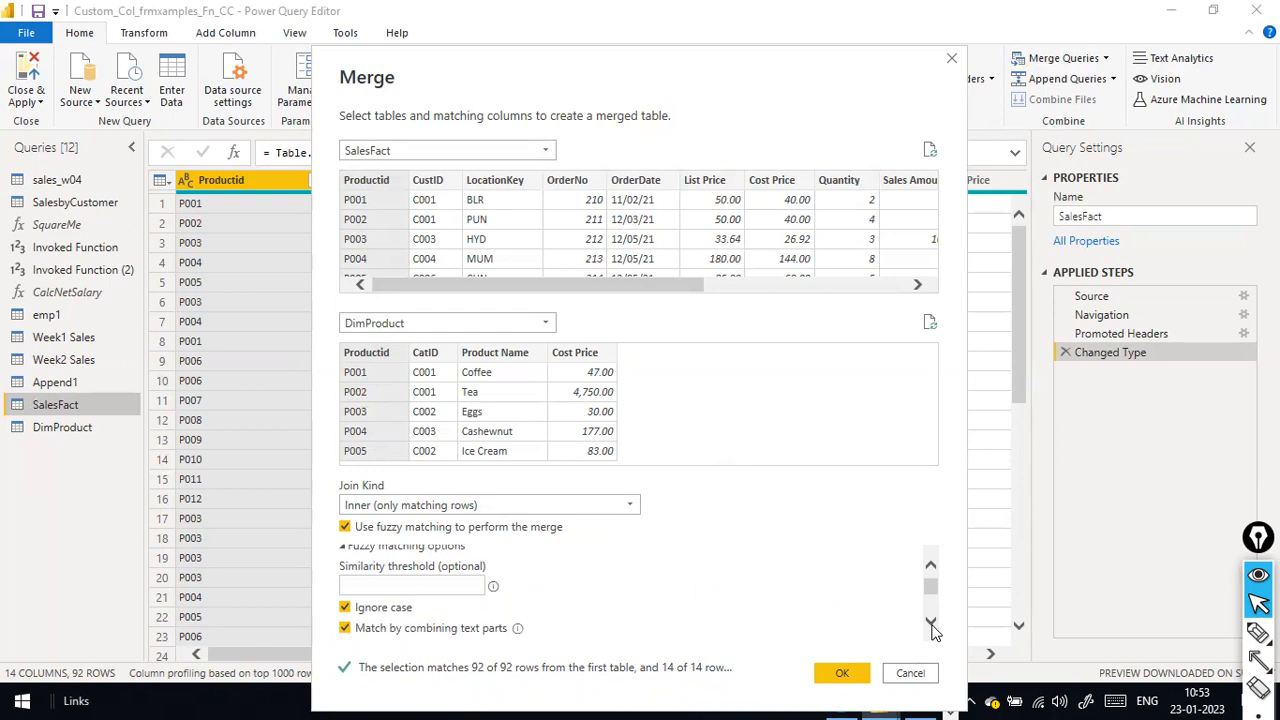
left_click(931, 624)
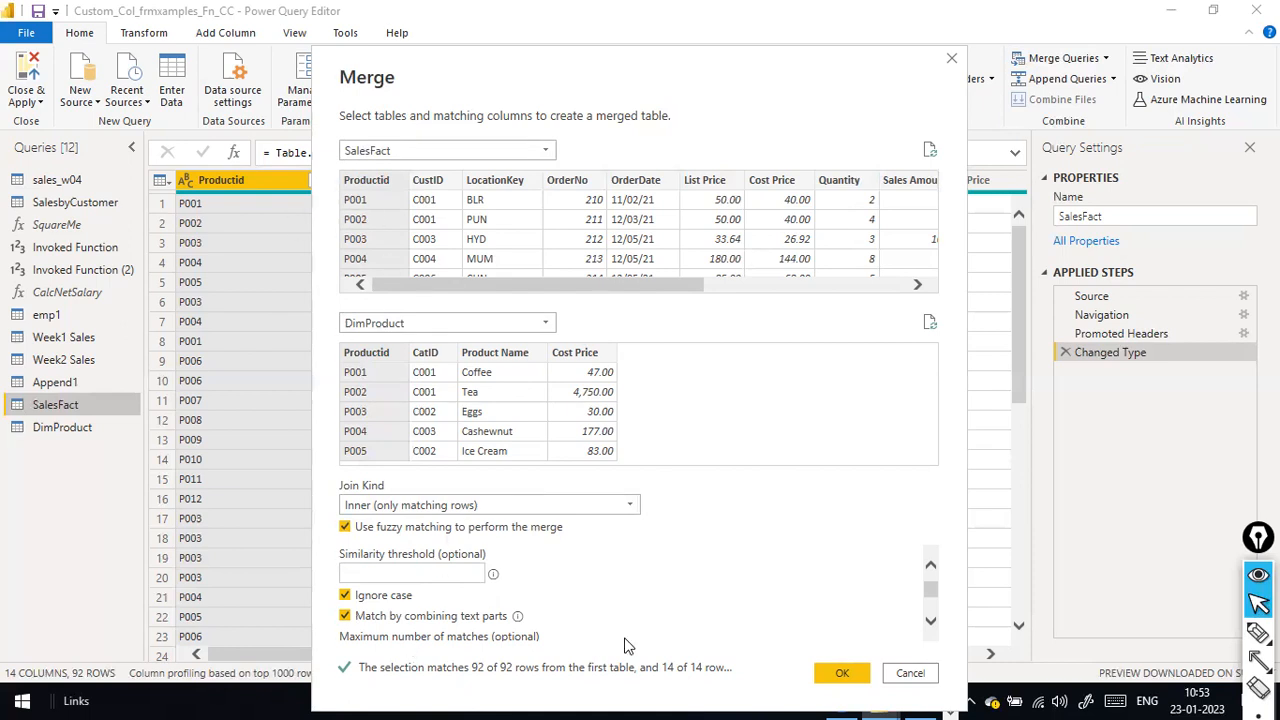
left_click(345, 527)
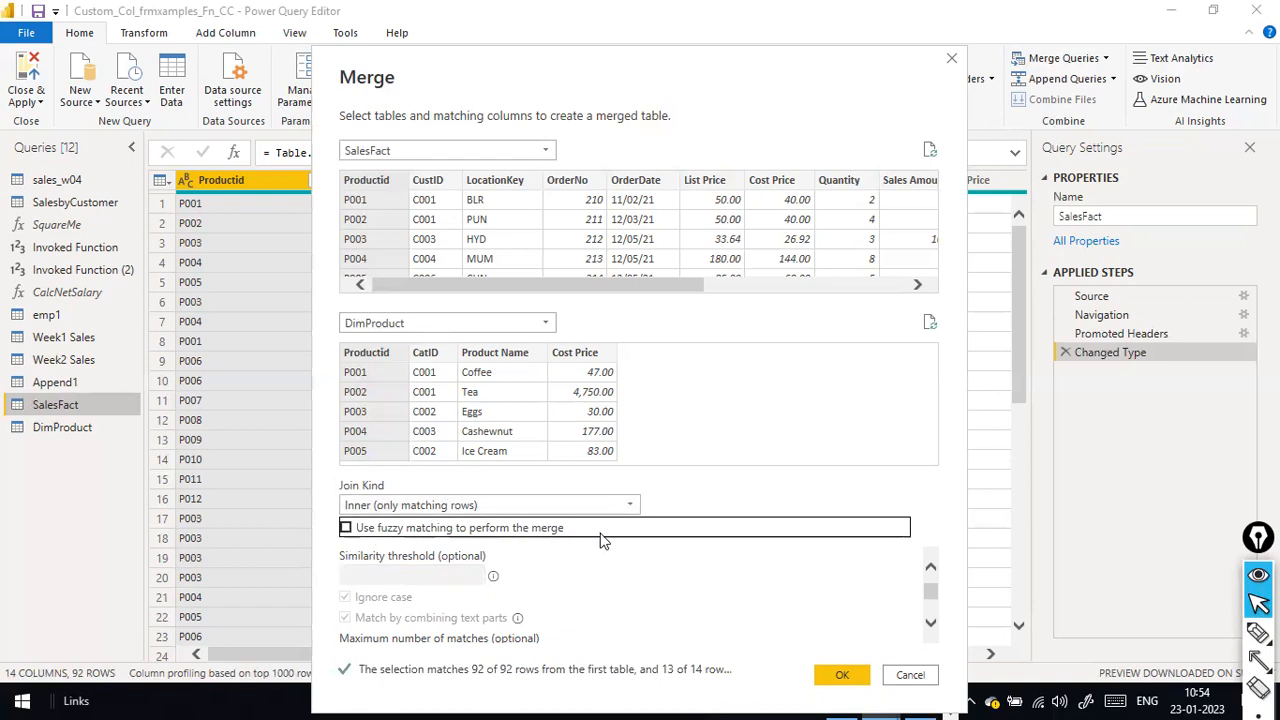
- Create the merged query using the Productid columns of SalesFact and DimProduct as the matching columns
left_click(384, 180)
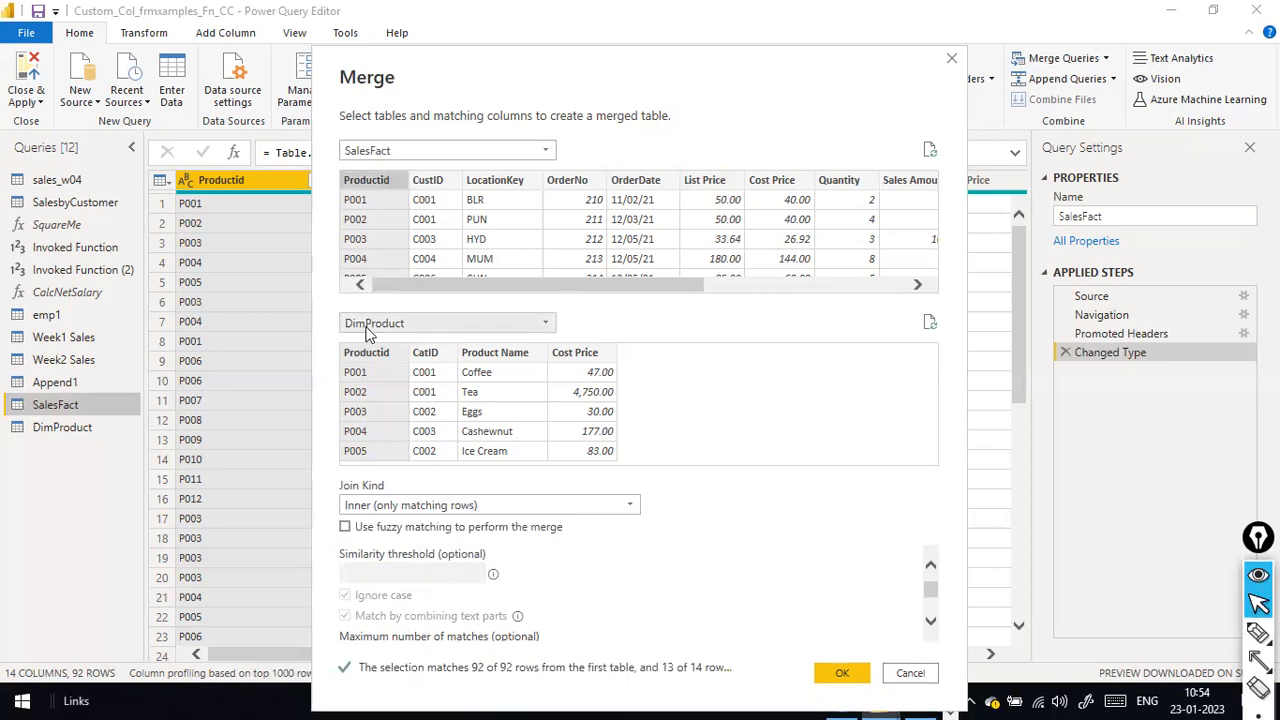
left_click(369, 354)
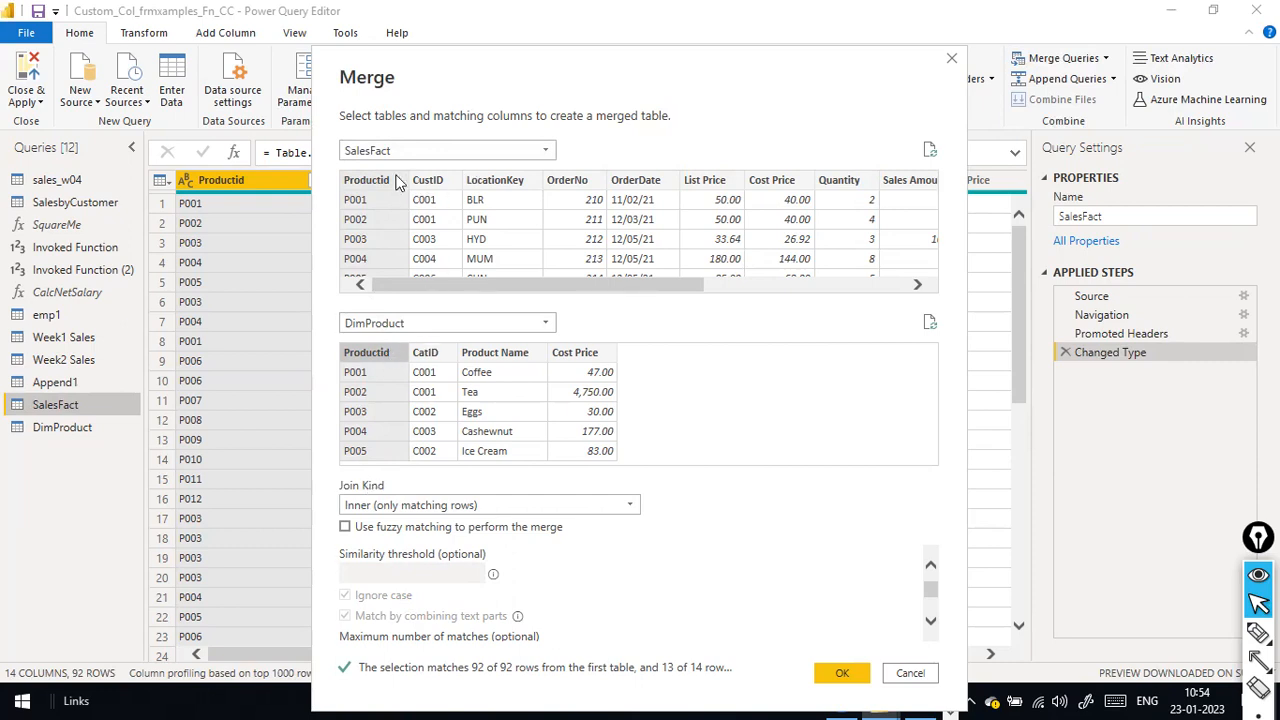
left_click(837, 674)
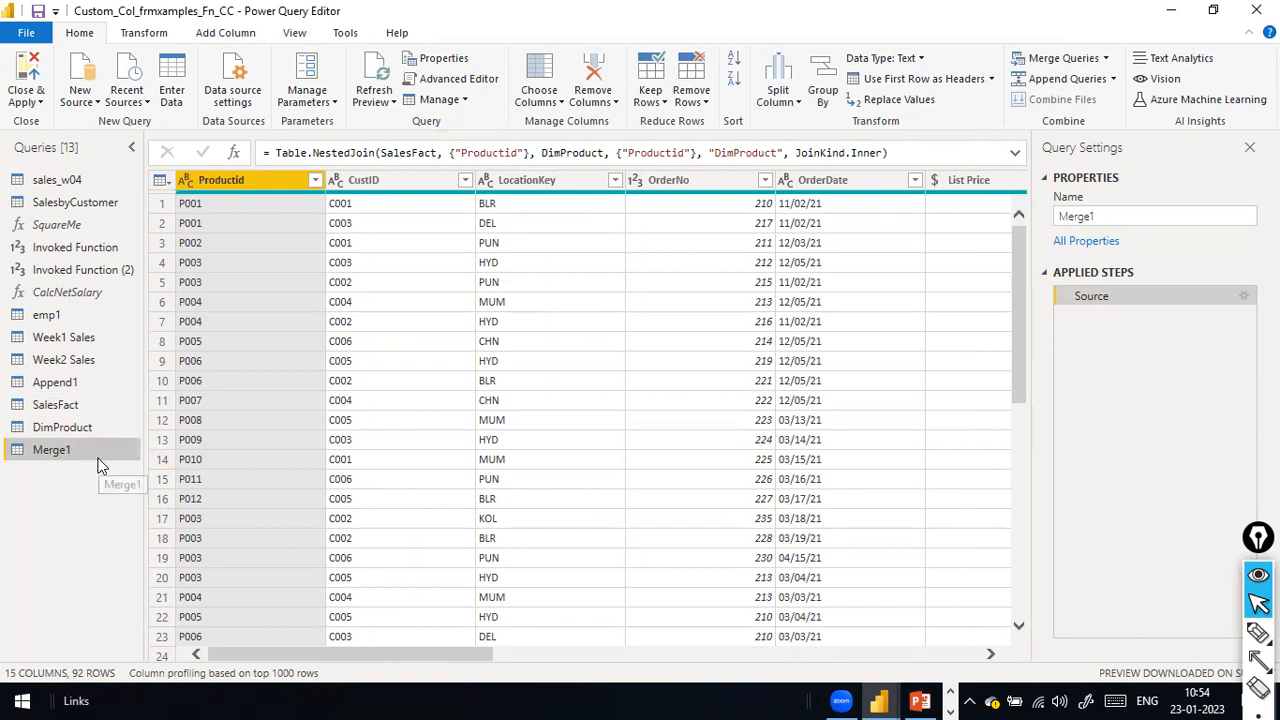
- Compare the SalesFact and DimProduct source queries with the new Merge1 query
left_click(43, 403)
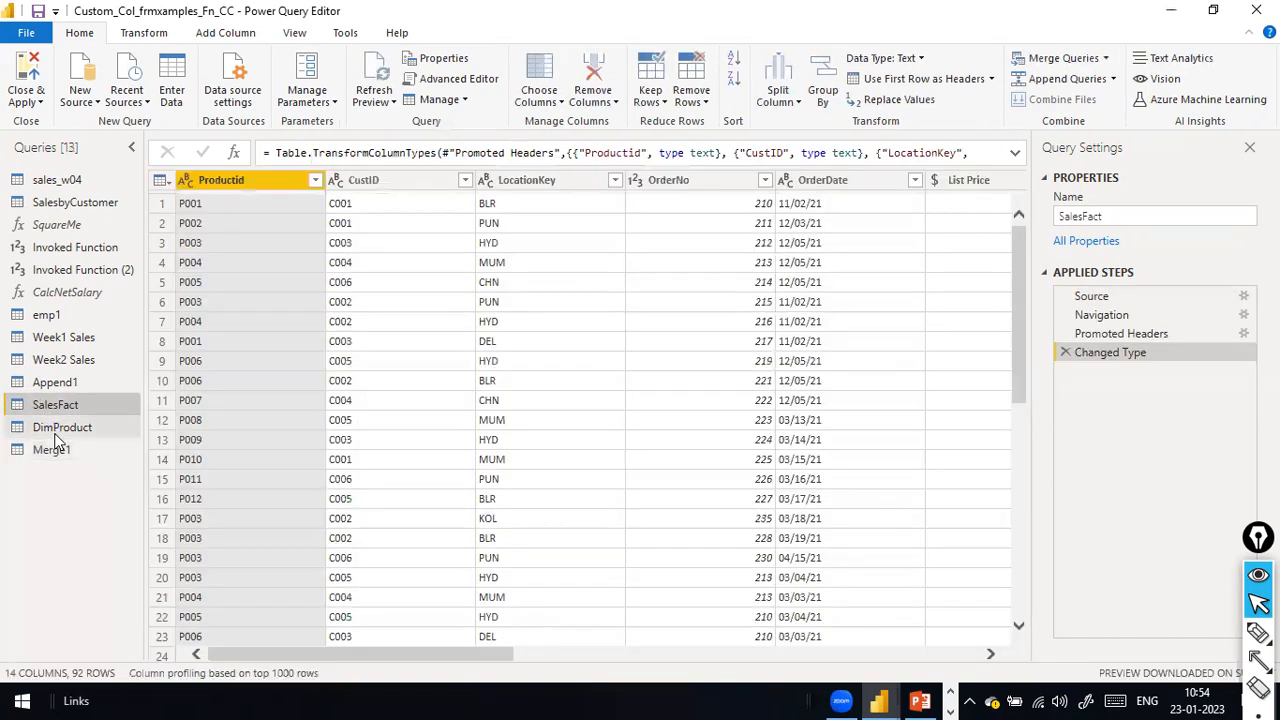
left_click(56, 436)
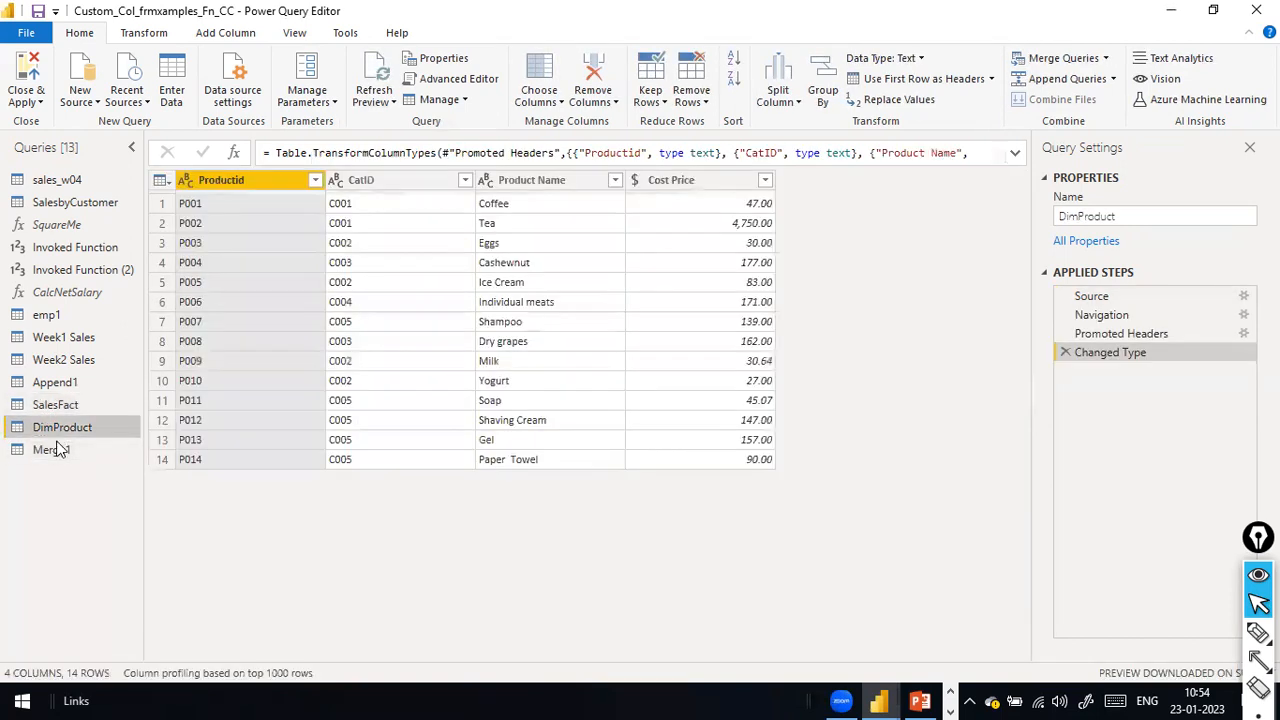
left_click(56, 450)
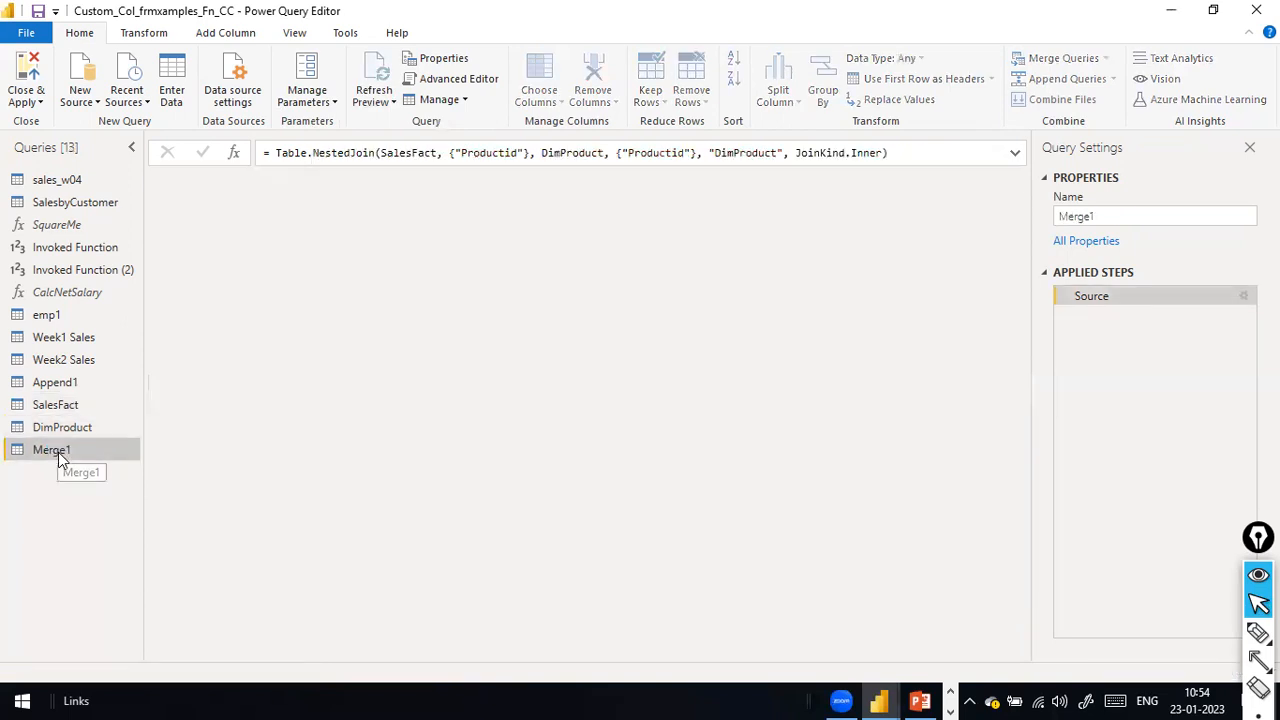
right_click(66, 456)
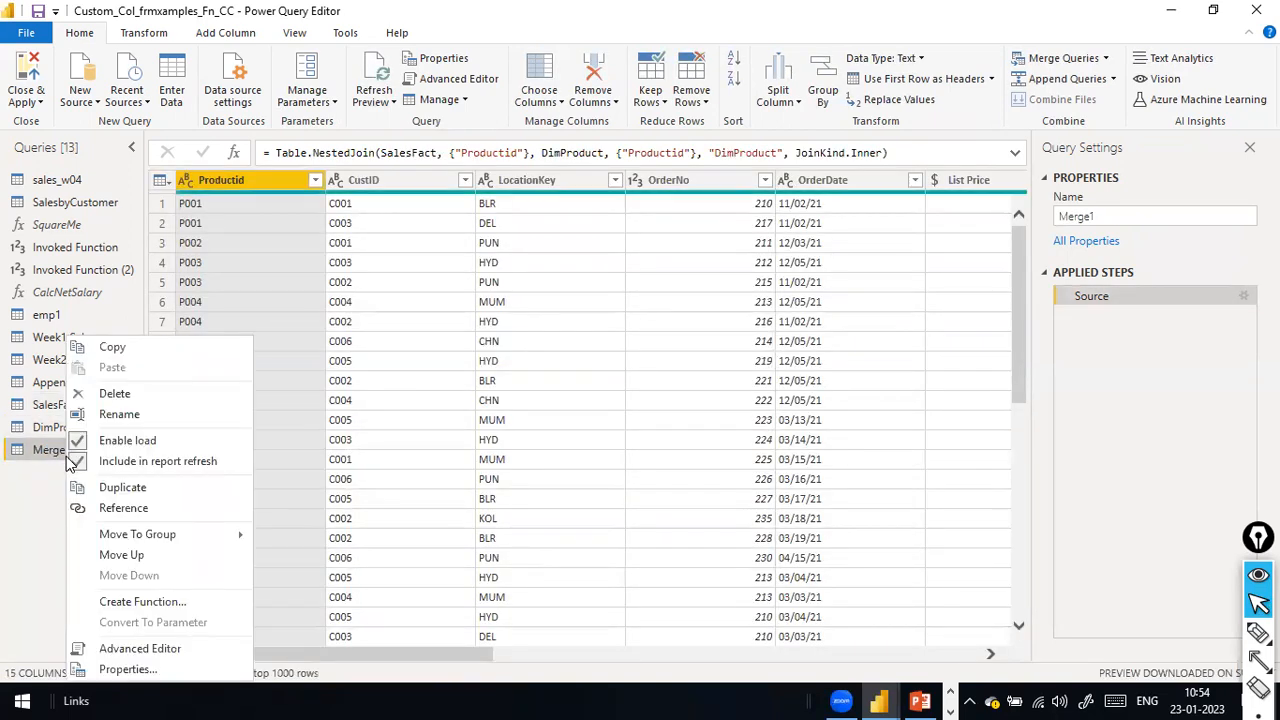
left_click(3, 510)
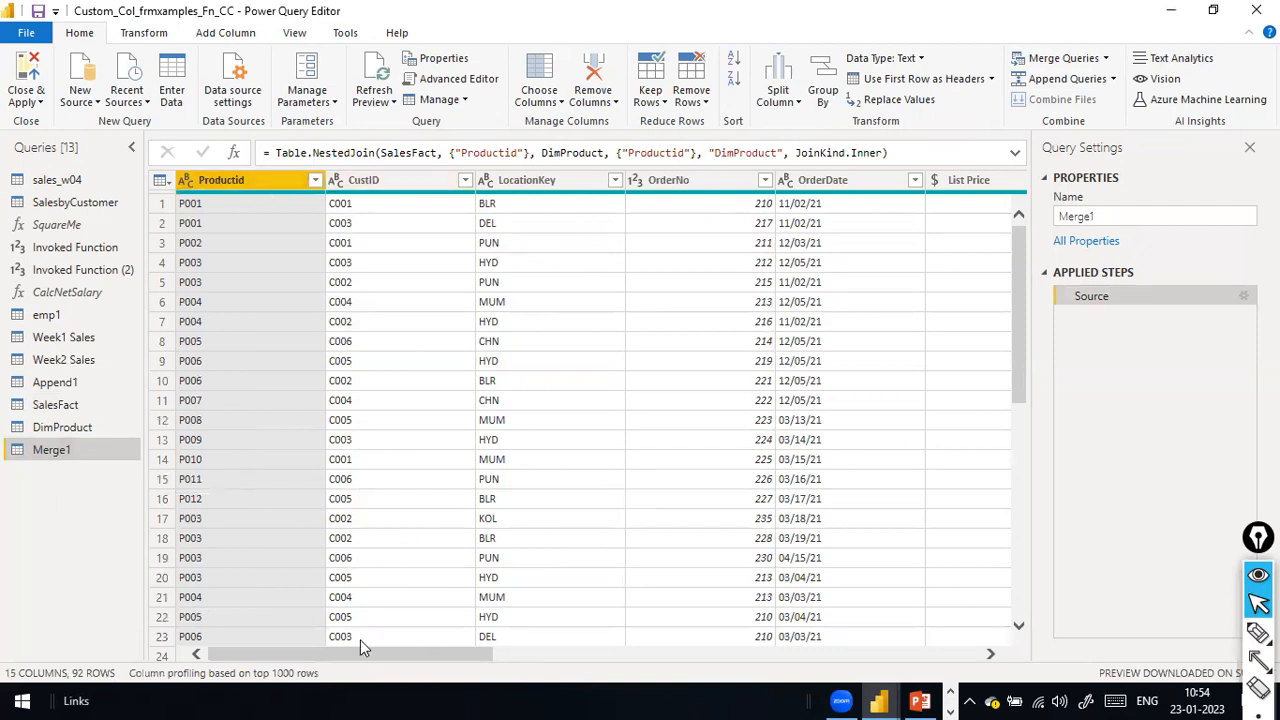
- Remove the mostly empty columns Column12, Column13 and Column14 from the Merge1 query
left_click_drag(351, 660, 912, 678)
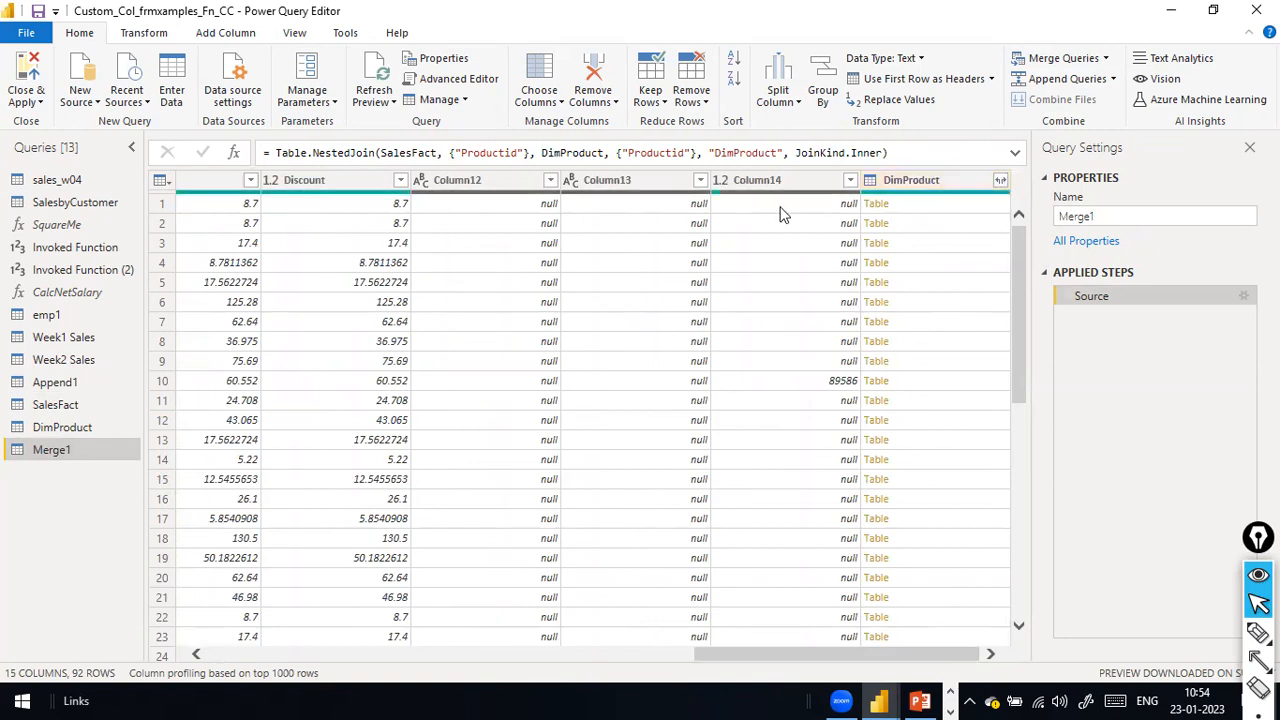
left_click(446, 178)
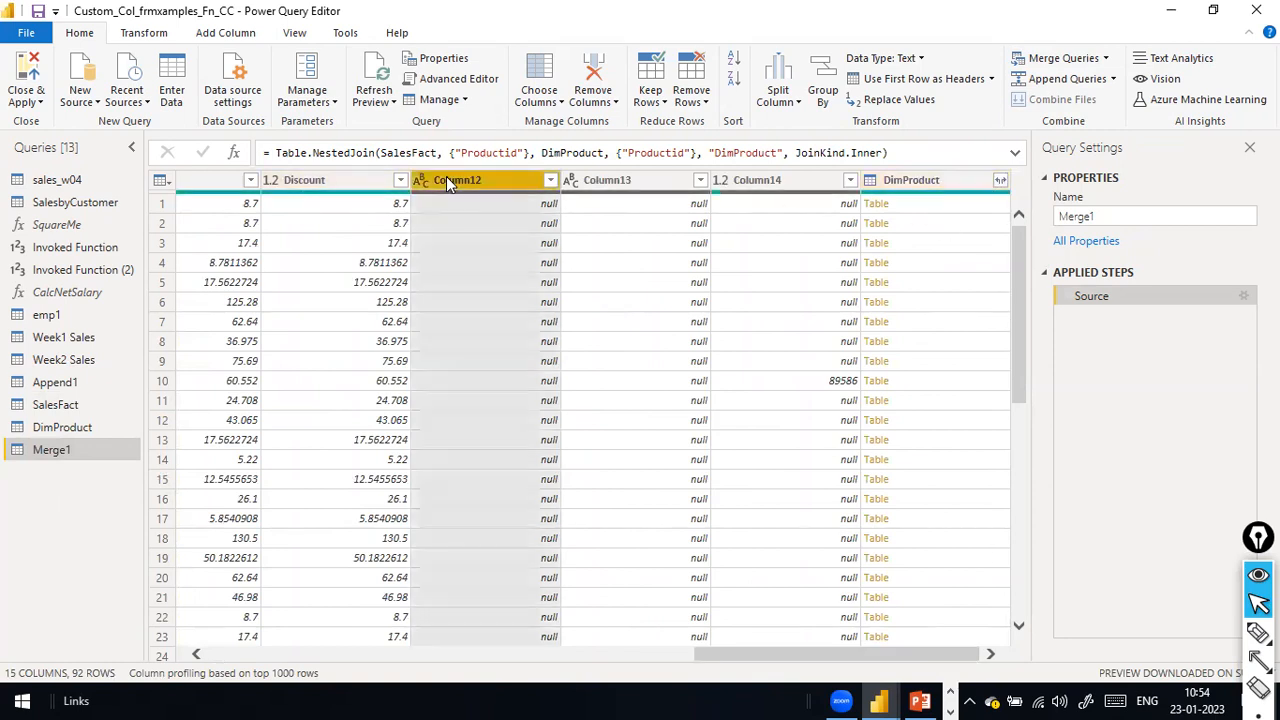
left_click(720, 180, "ctrl")
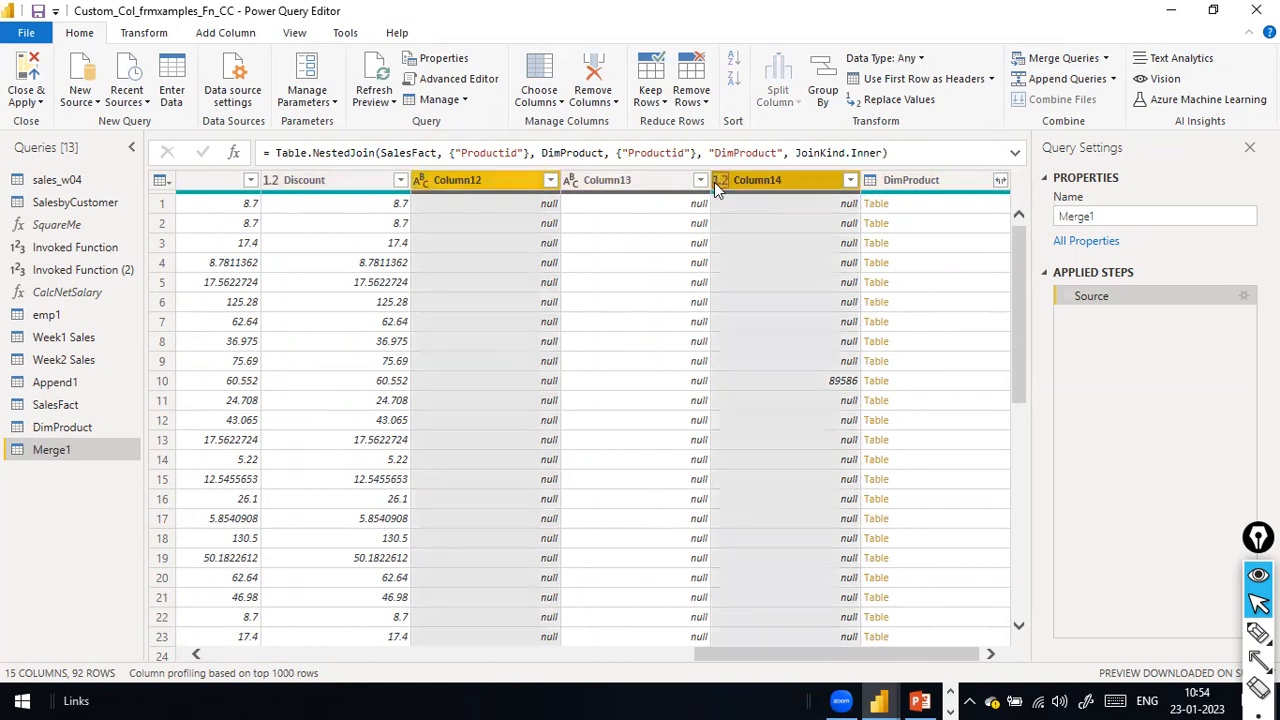
left_click(669, 183, "ctrl")
right_click(668, 184)
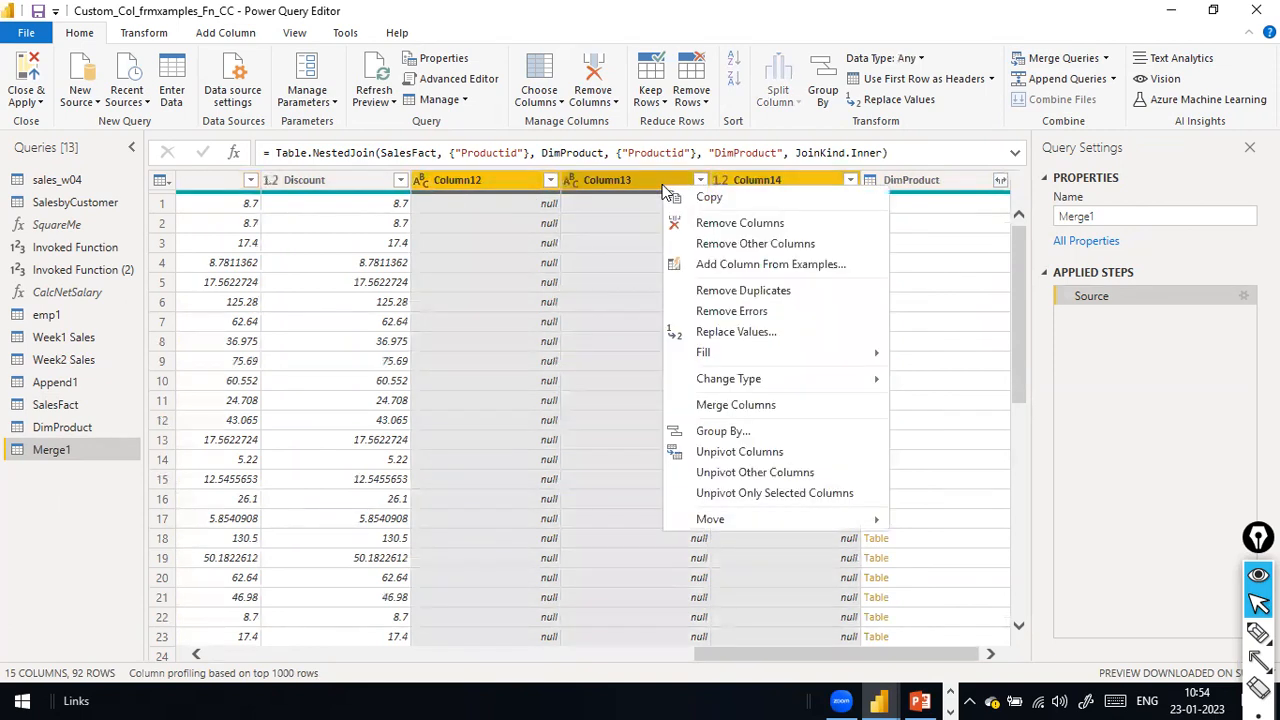
left_click(700, 228)
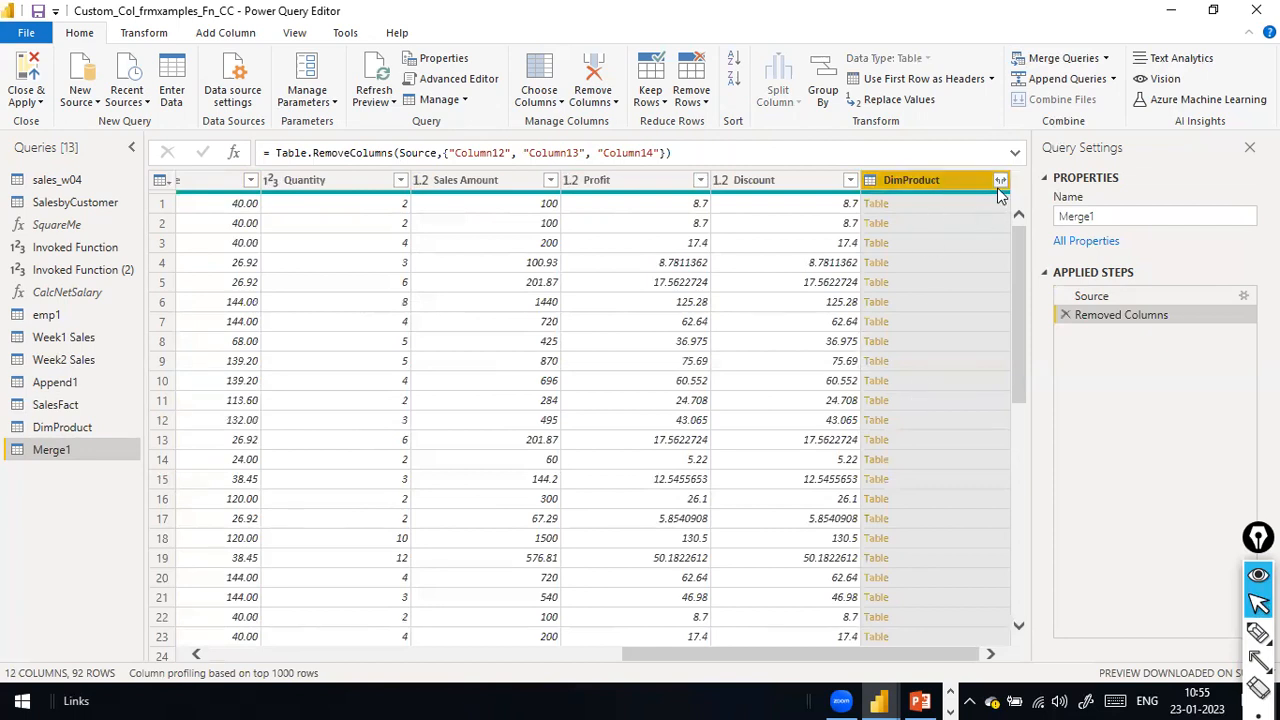
- Preview the nested DimProduct tables of several Merge1 rows and compare their product details with the sales columns
left_click(954, 206)
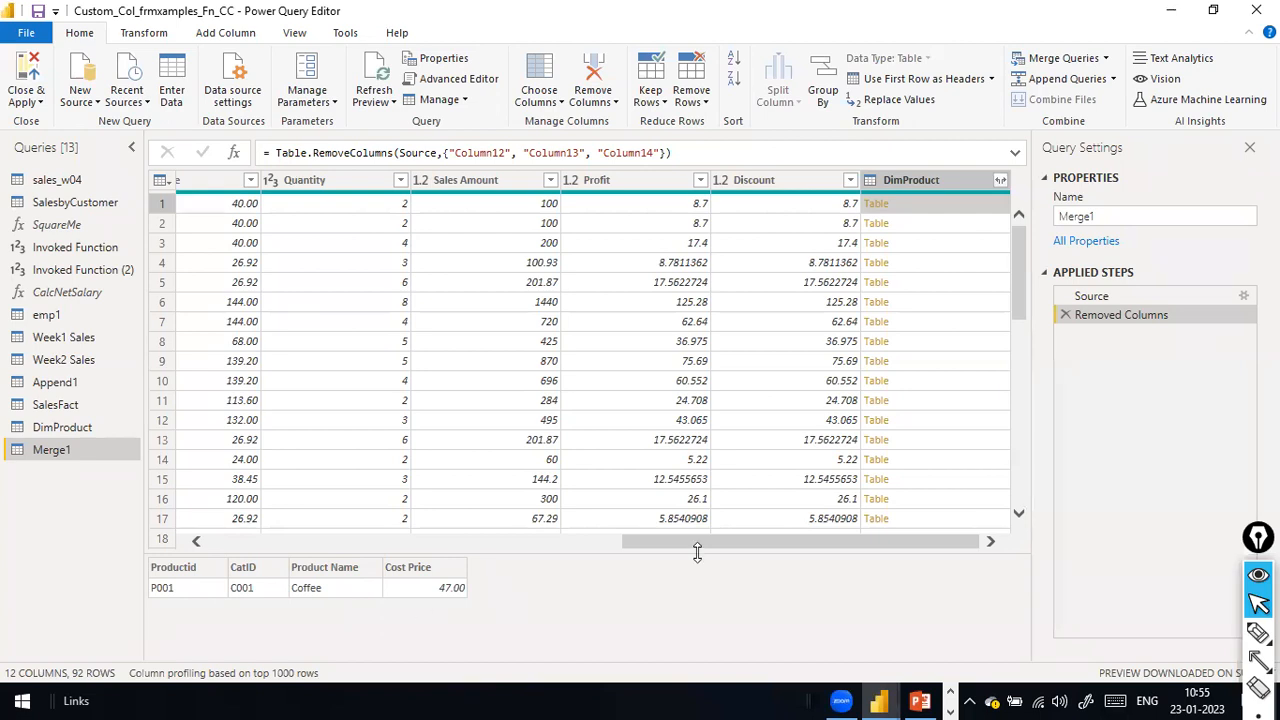
left_click_drag(733, 541, 590, 543)
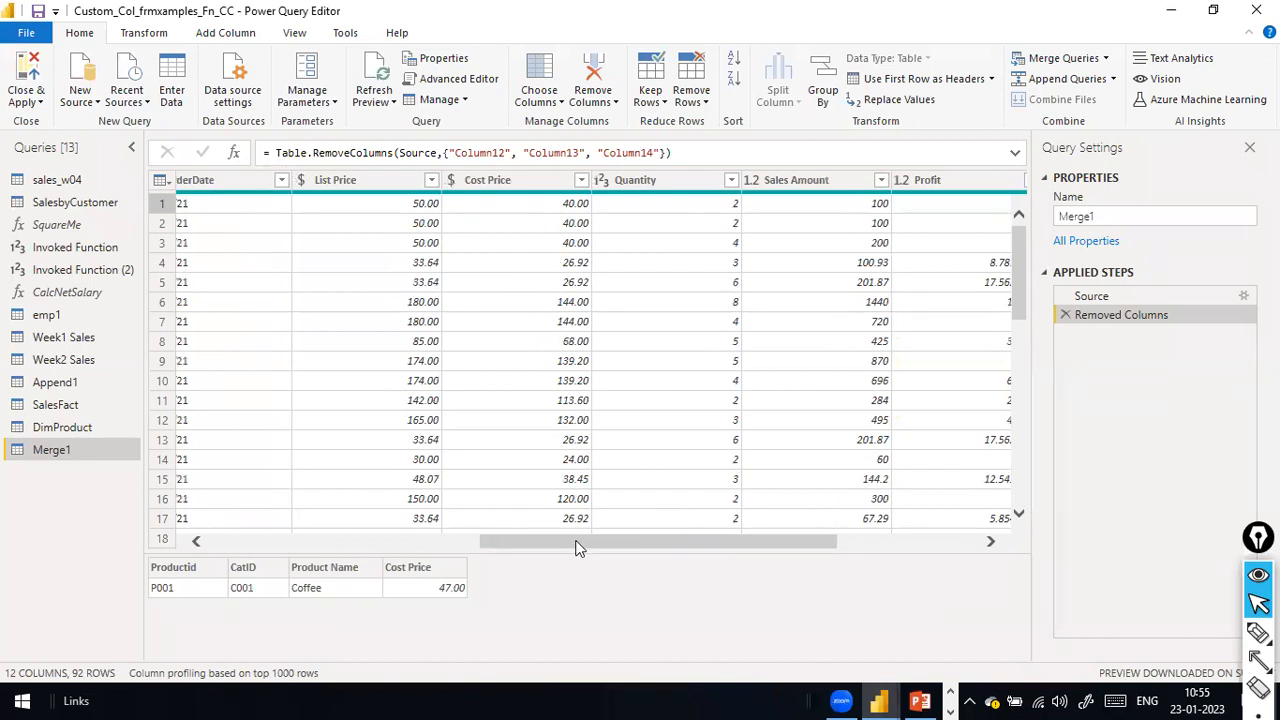
left_click_drag(575, 545, 829, 563)
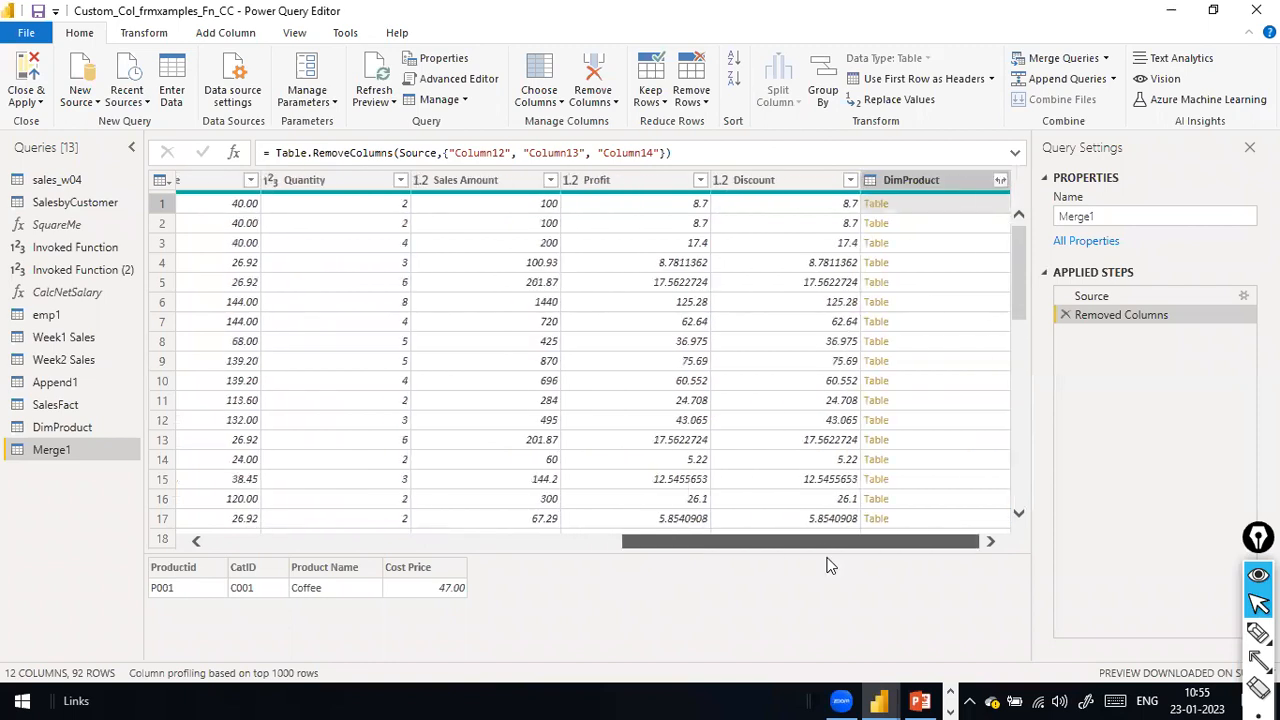
left_click(903, 229)
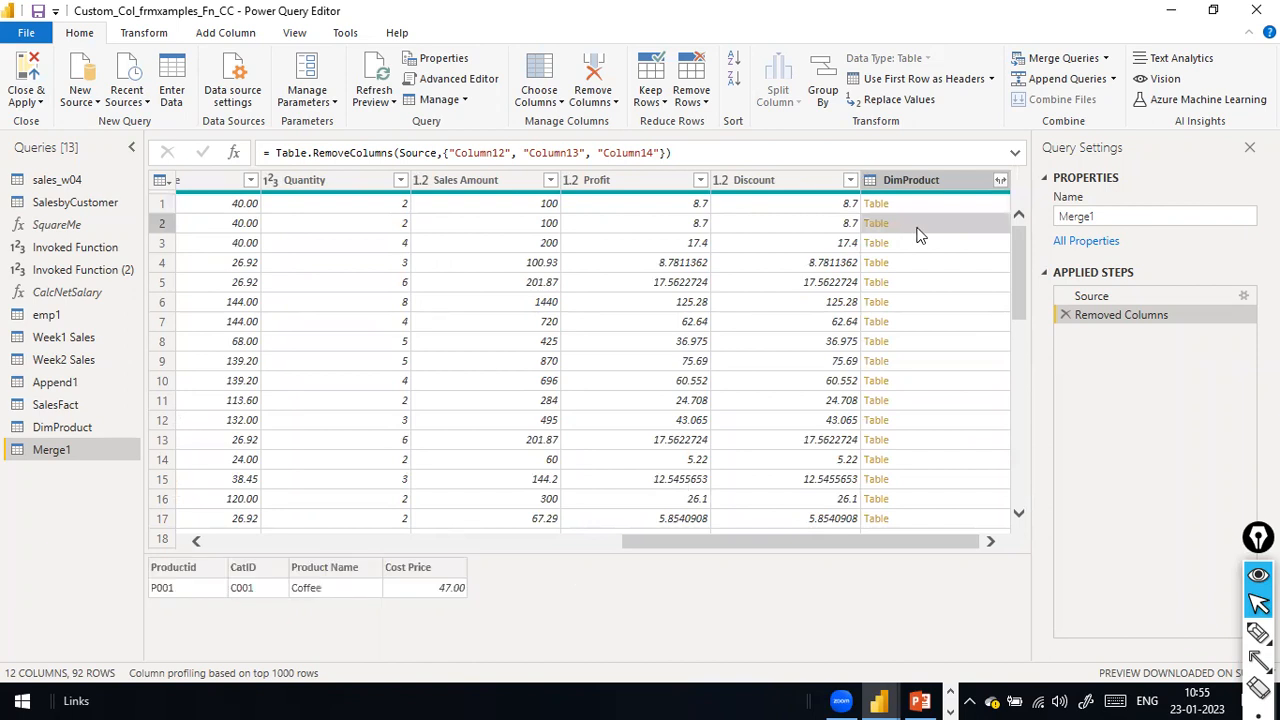
left_click(928, 276)
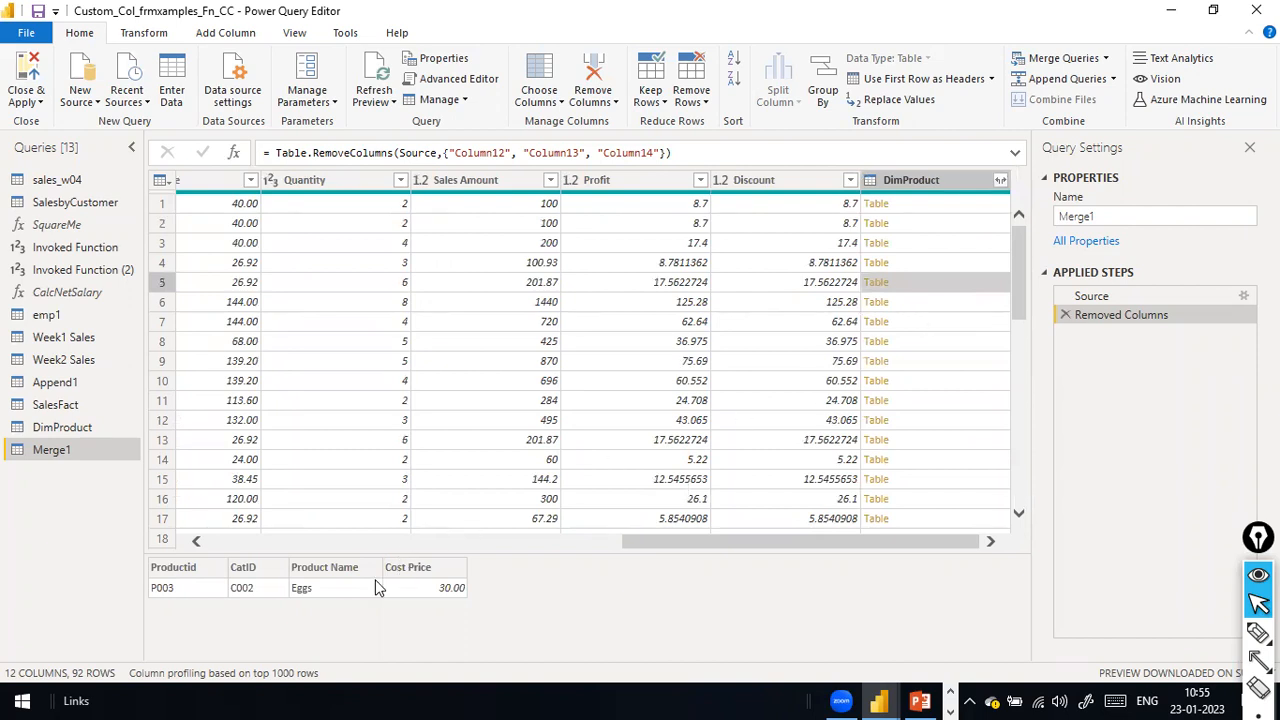
left_click_drag(651, 546, 688, 542)
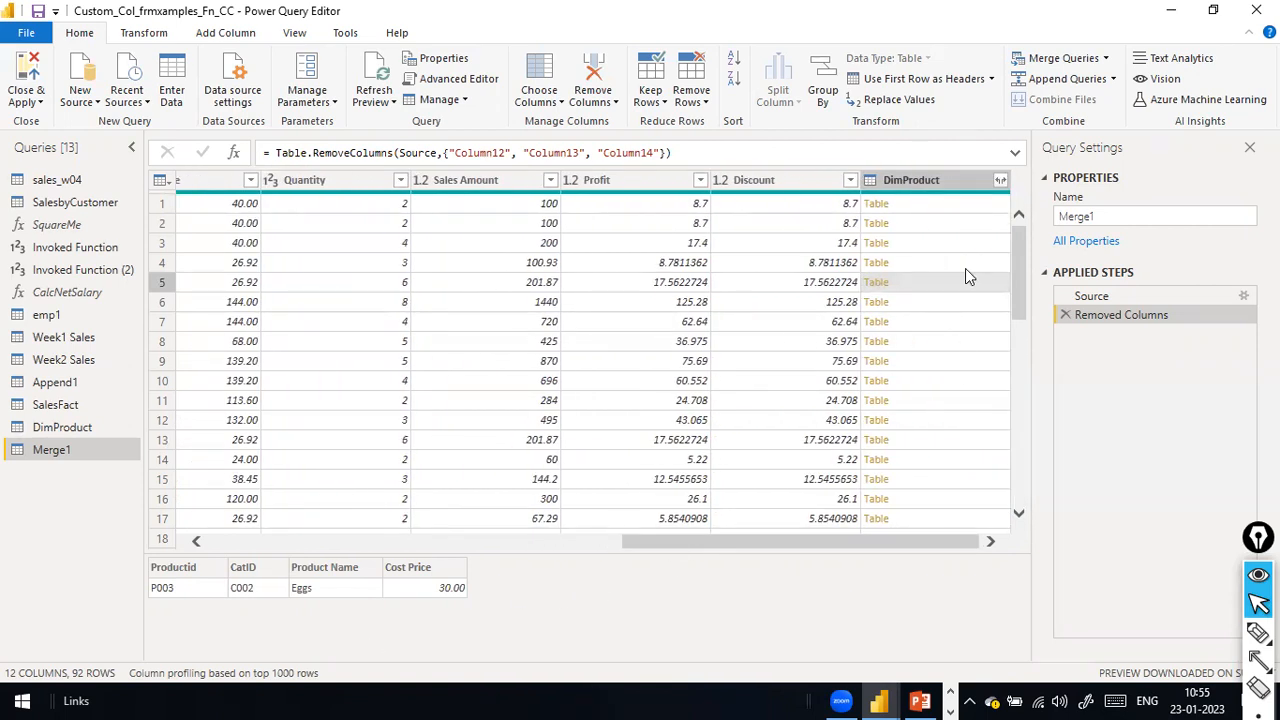
- Expand the DimProduct column into only Product Name and Cost Price, without using the original column name as prefix
left_click(1000, 181)
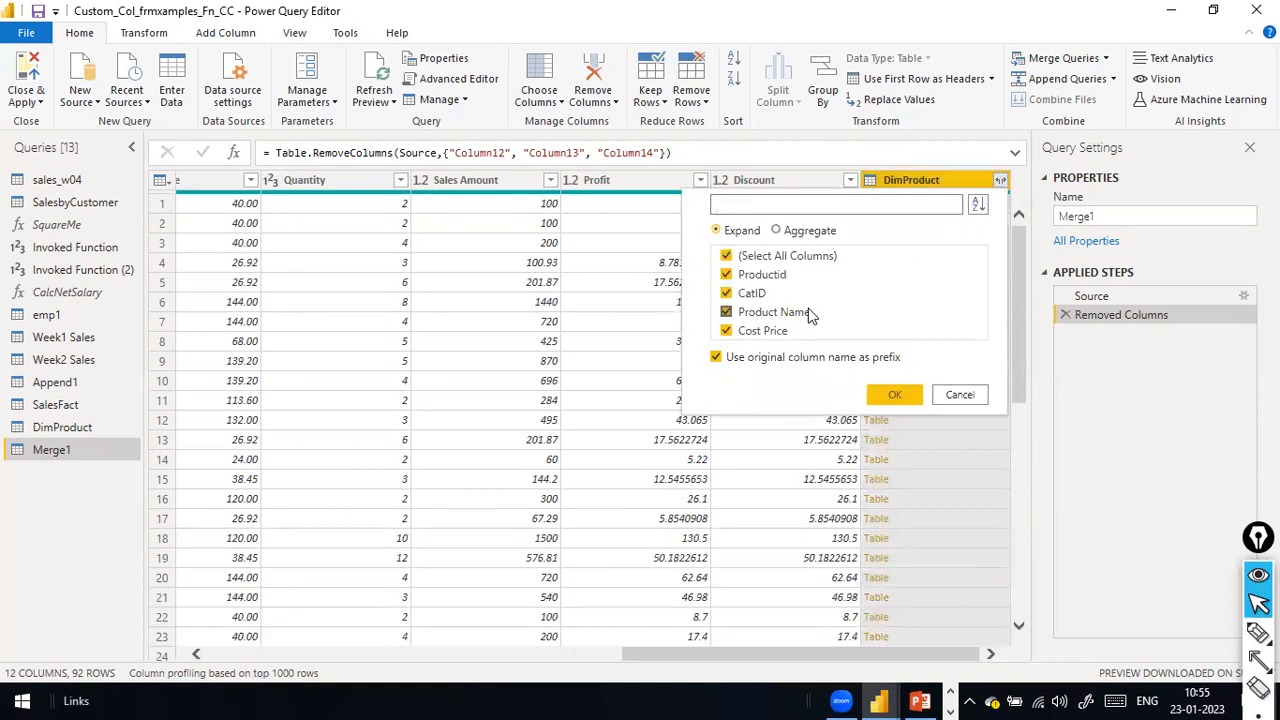
left_click(727, 257)
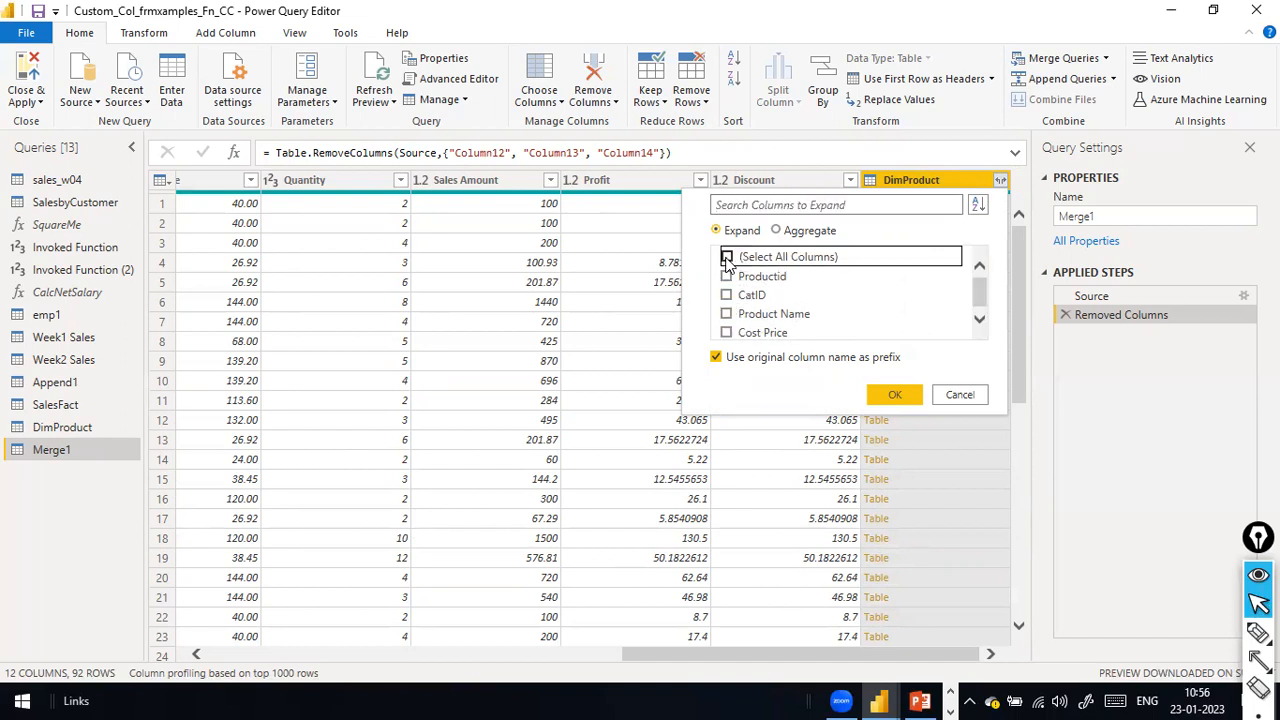
left_click(727, 313)
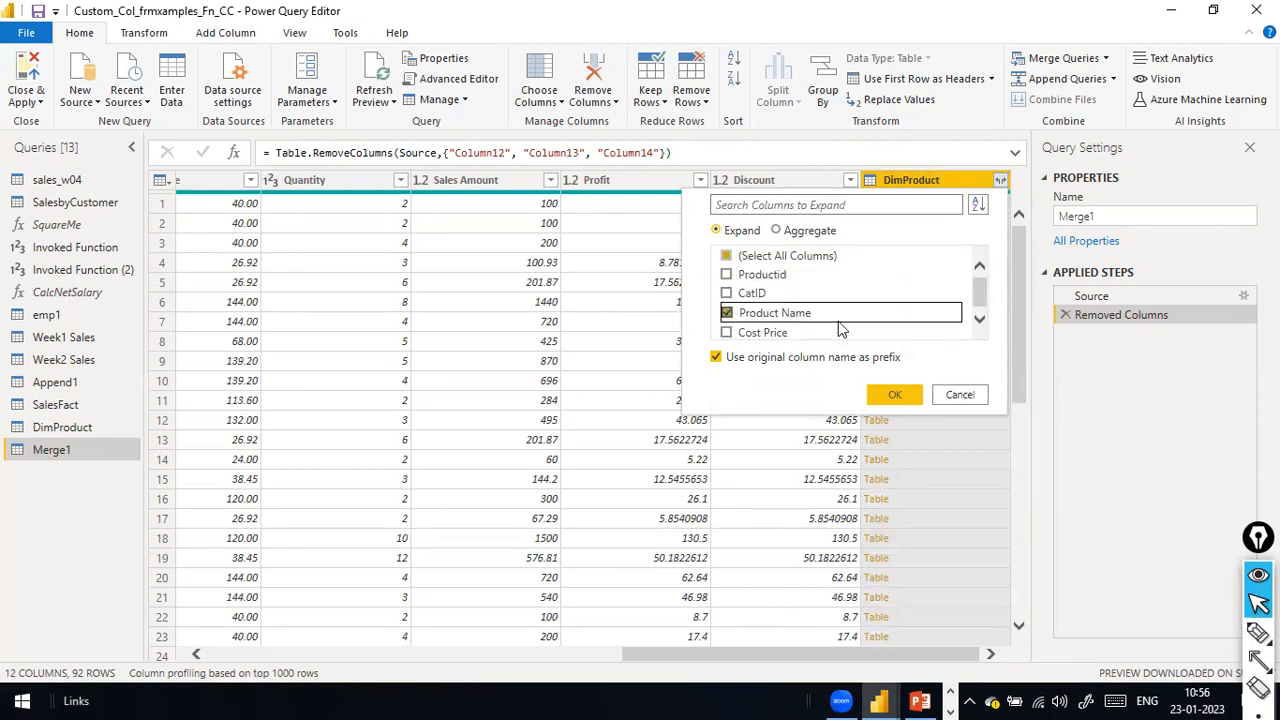
left_click(727, 334)
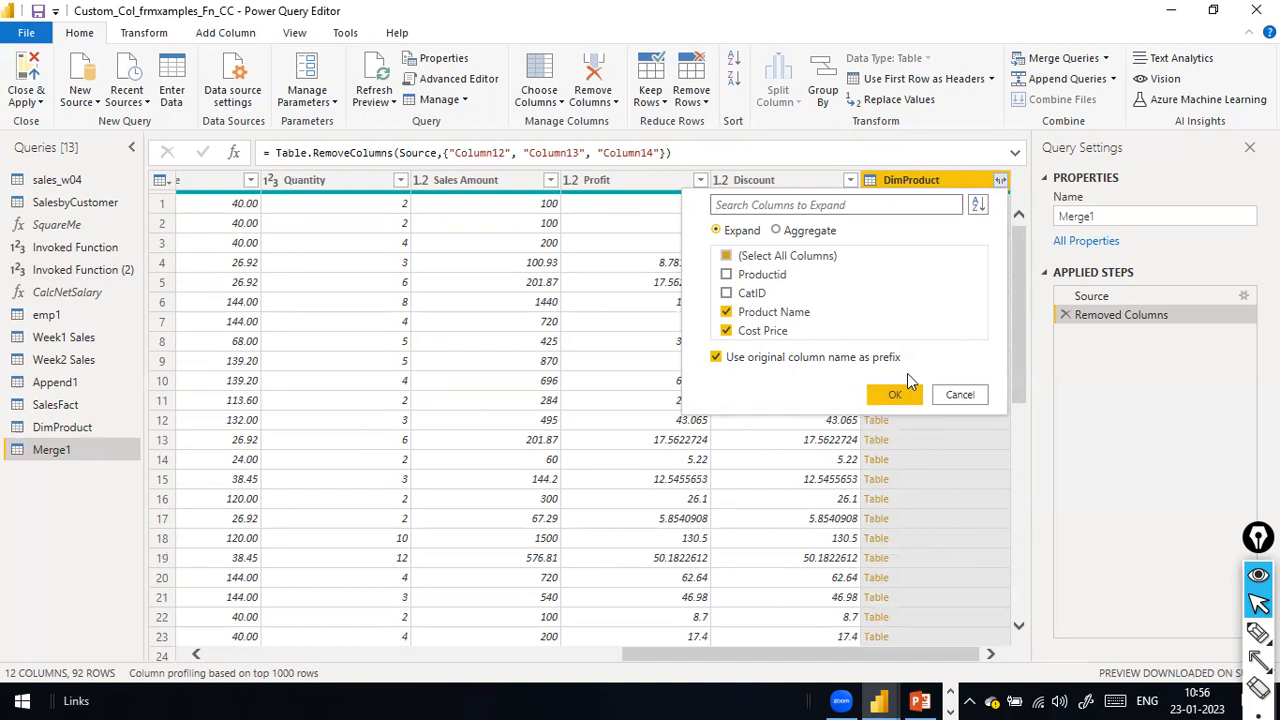
left_click(716, 358)
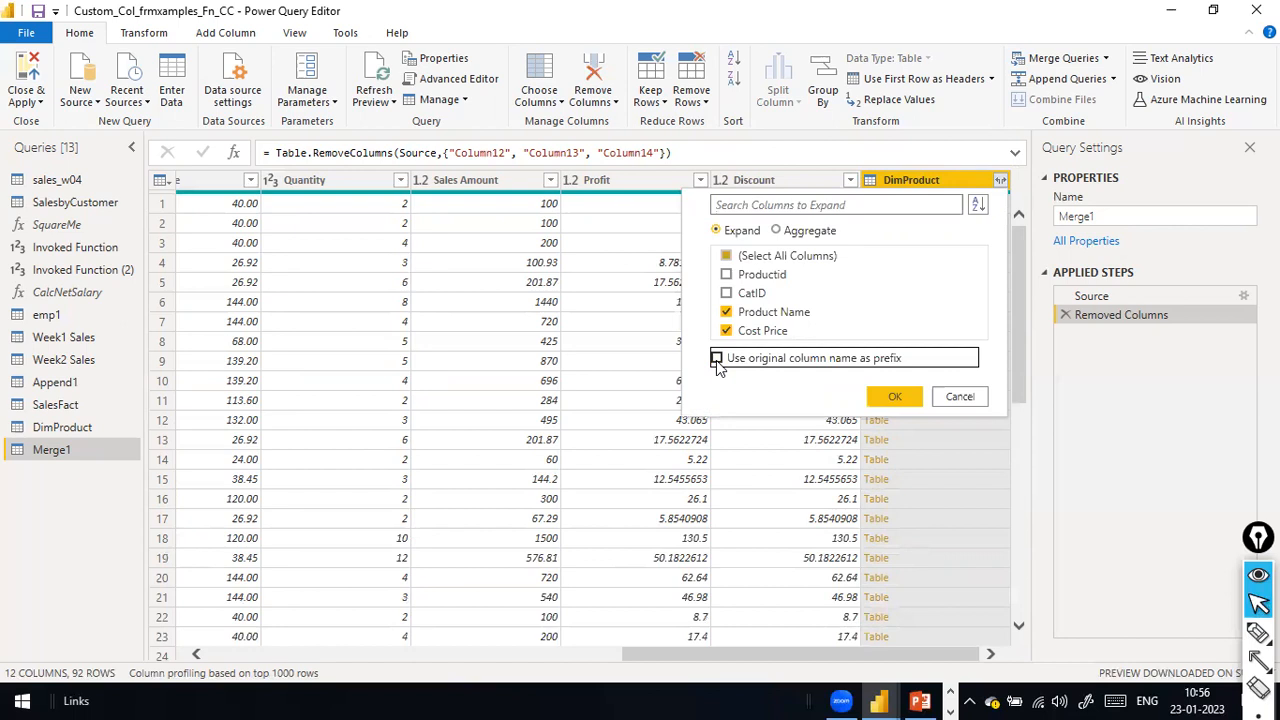
left_click(881, 395)
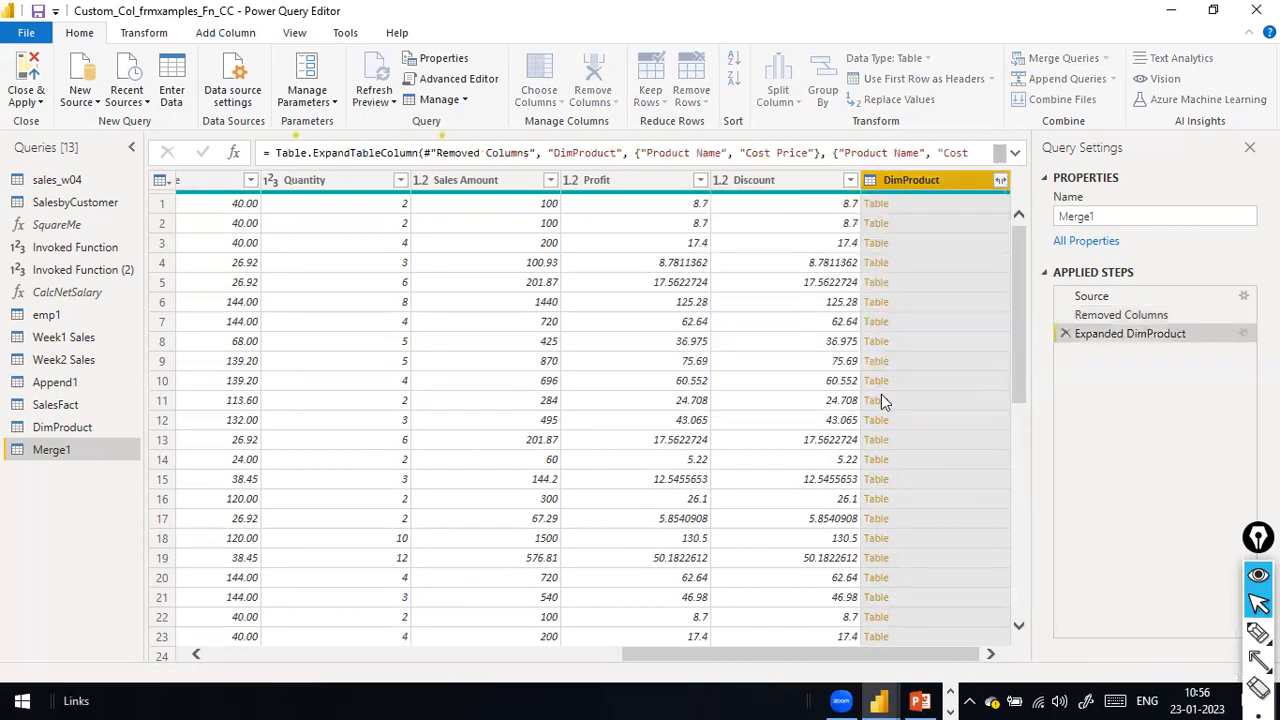
- Move the Product Name and Cost Price.1 columns together to directly after Productid and check the merged rows
left_click_drag(654, 649, 840, 653)
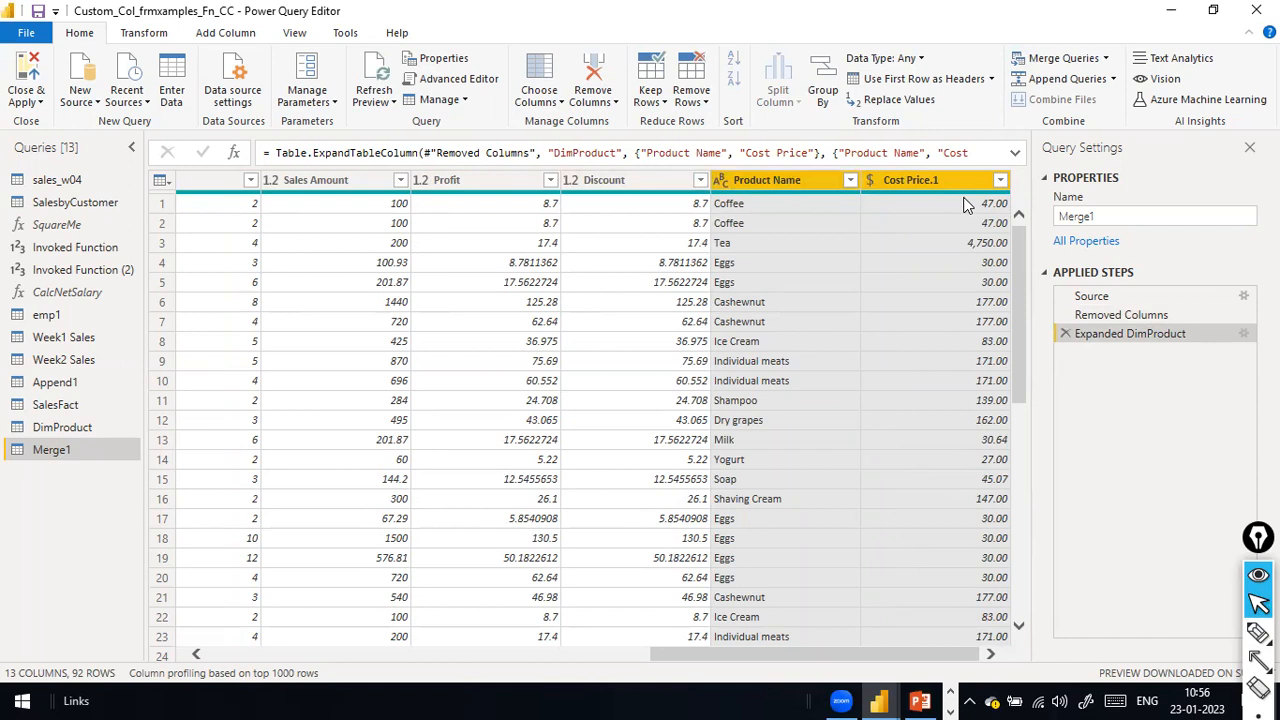
left_click_drag(847, 191, 421, 221)
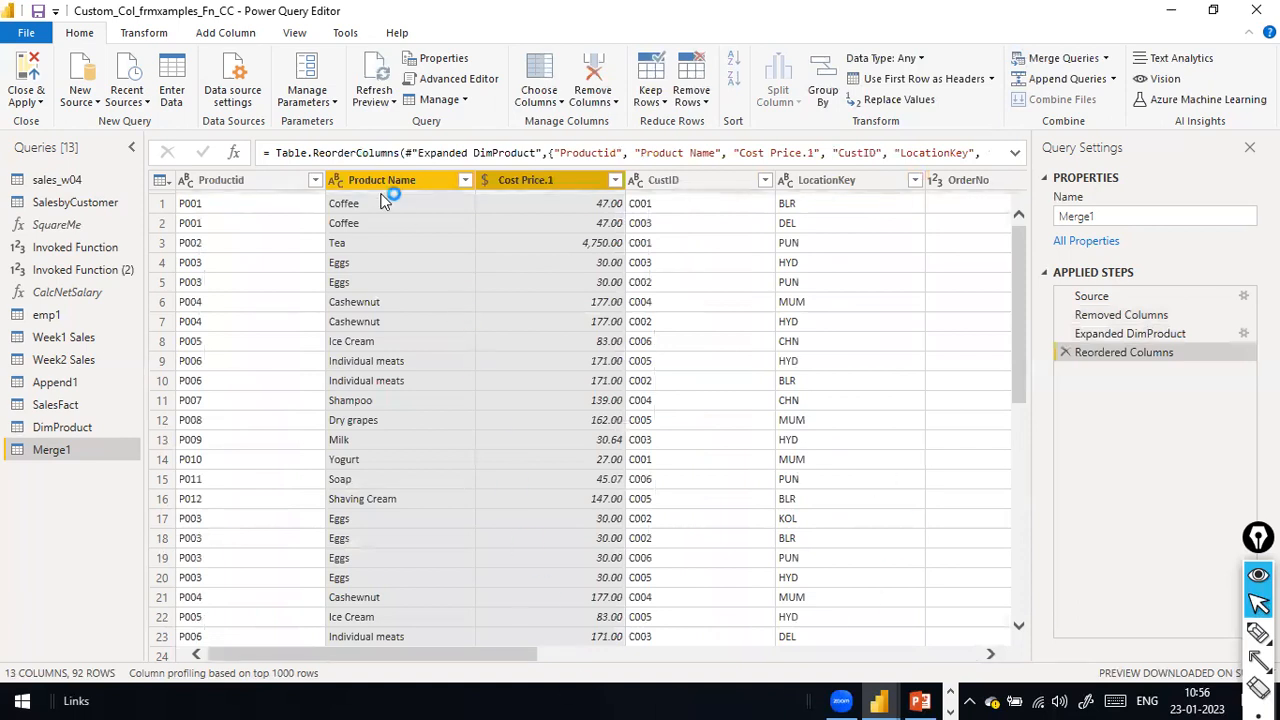
left_click(252, 204)
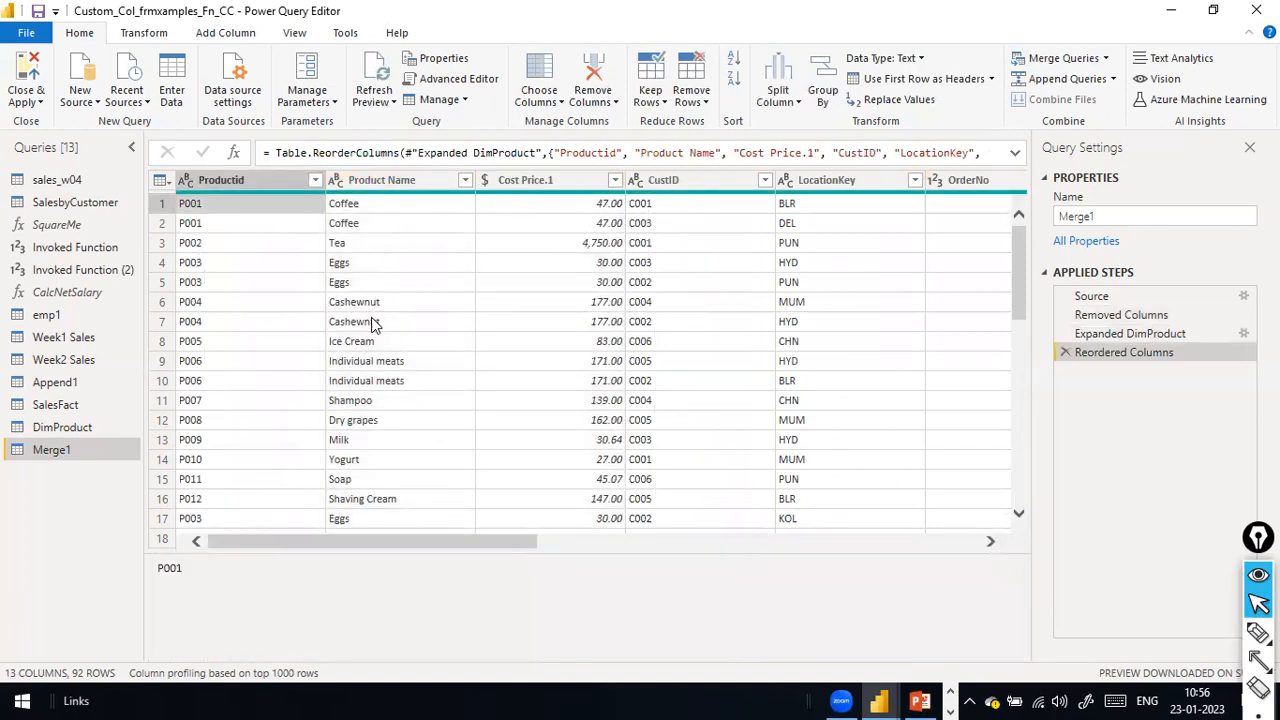
scroll(405, 395, "down", 1)
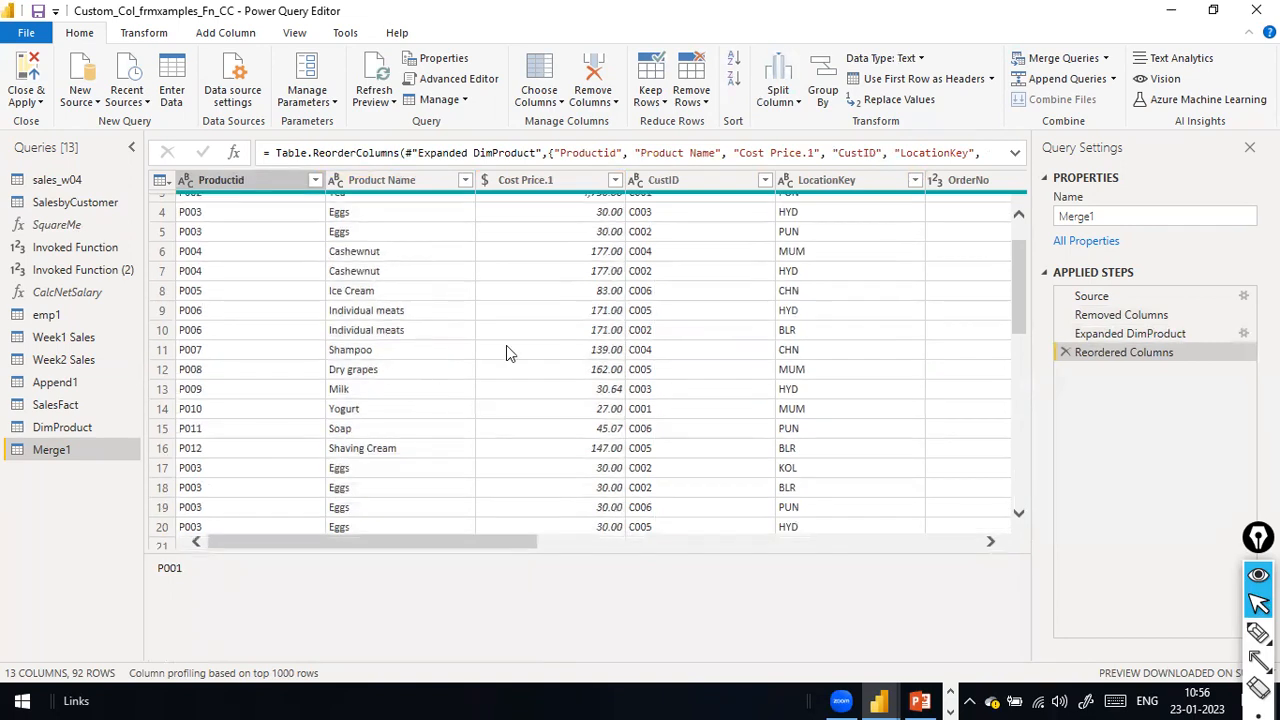
scroll(507, 350, "up", 1)
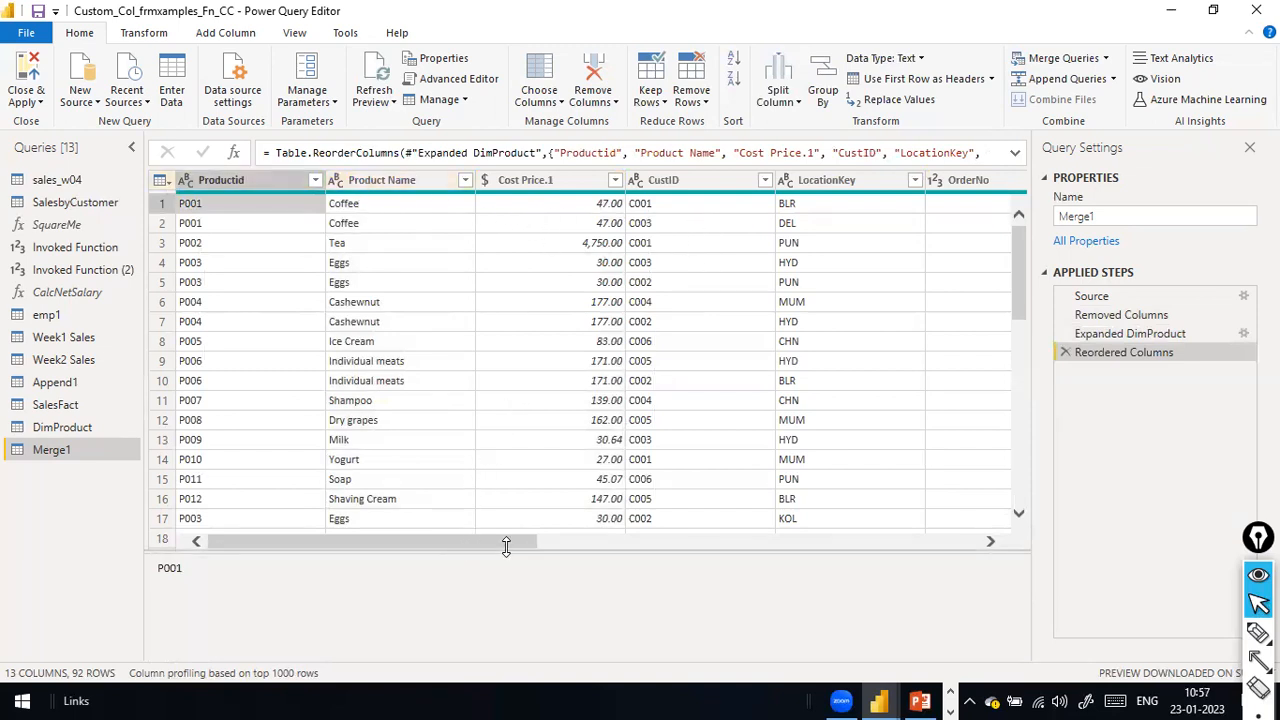
- Move the List Price column to directly after Cost Price.1, ahead of CustID, and compare the two prices
left_click_drag(494, 542, 716, 551)
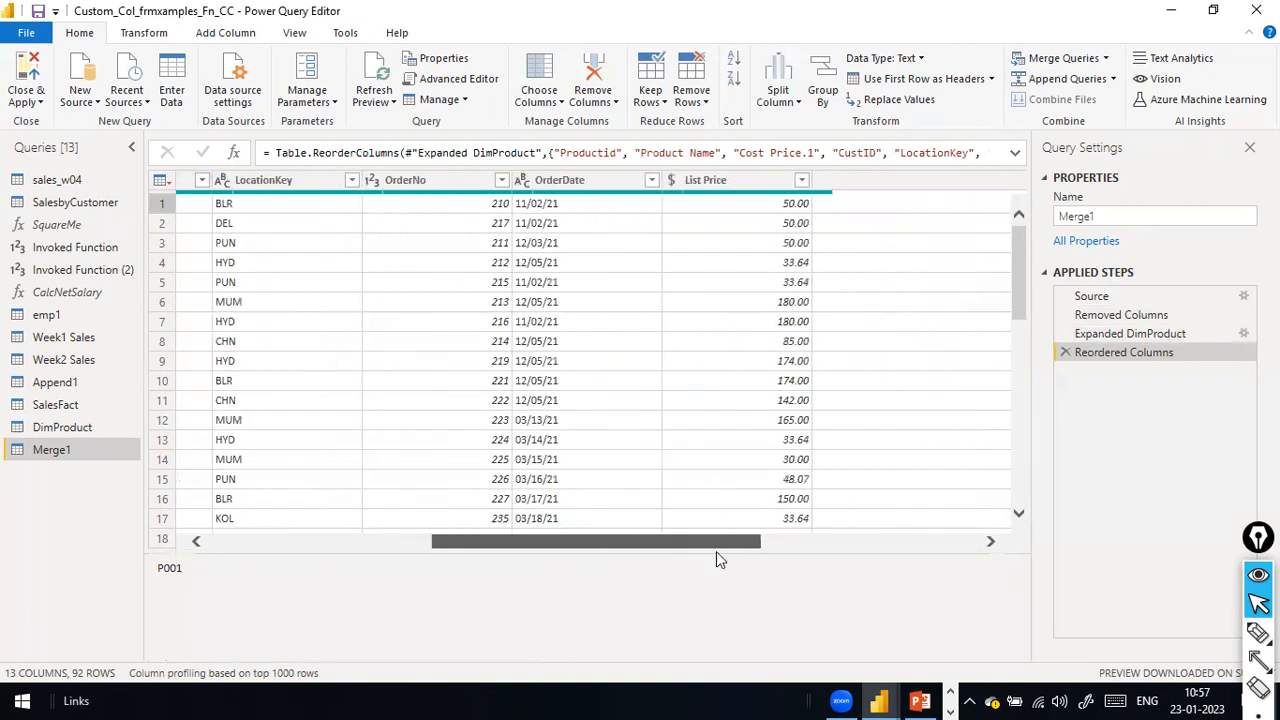
left_click_drag(765, 184, 428, 182)
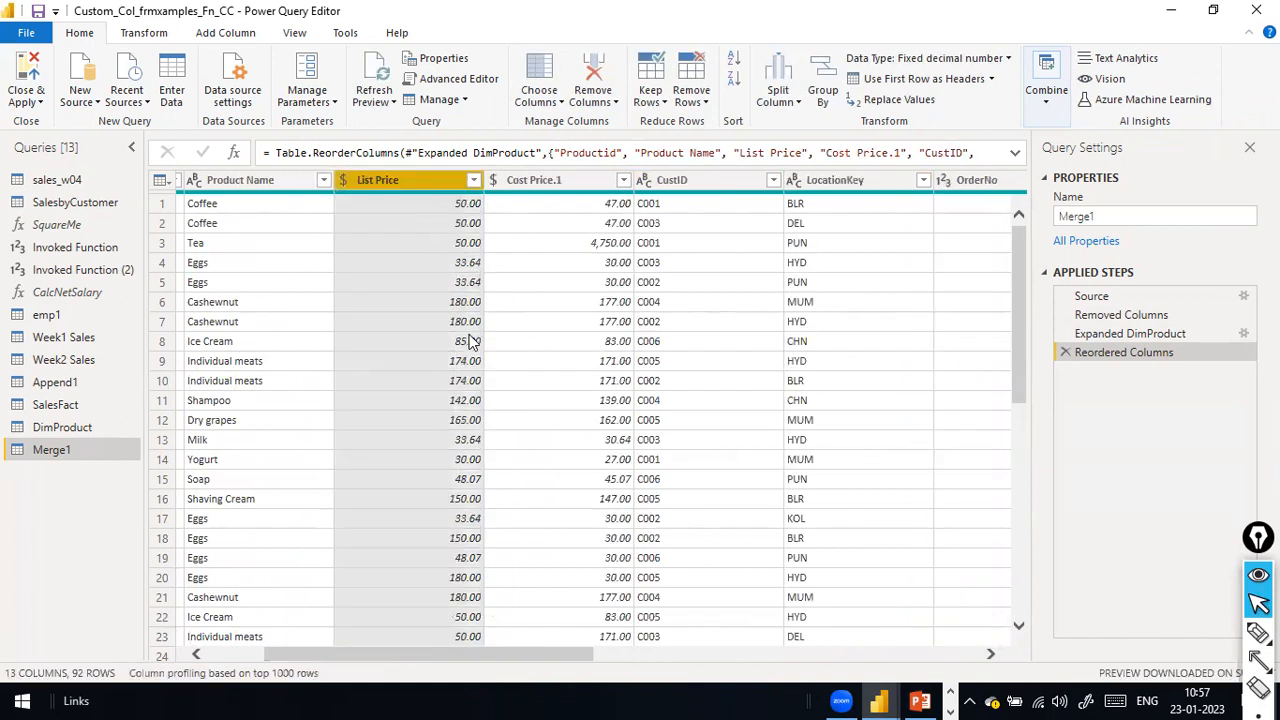
left_click_drag(585, 182, 436, 202)
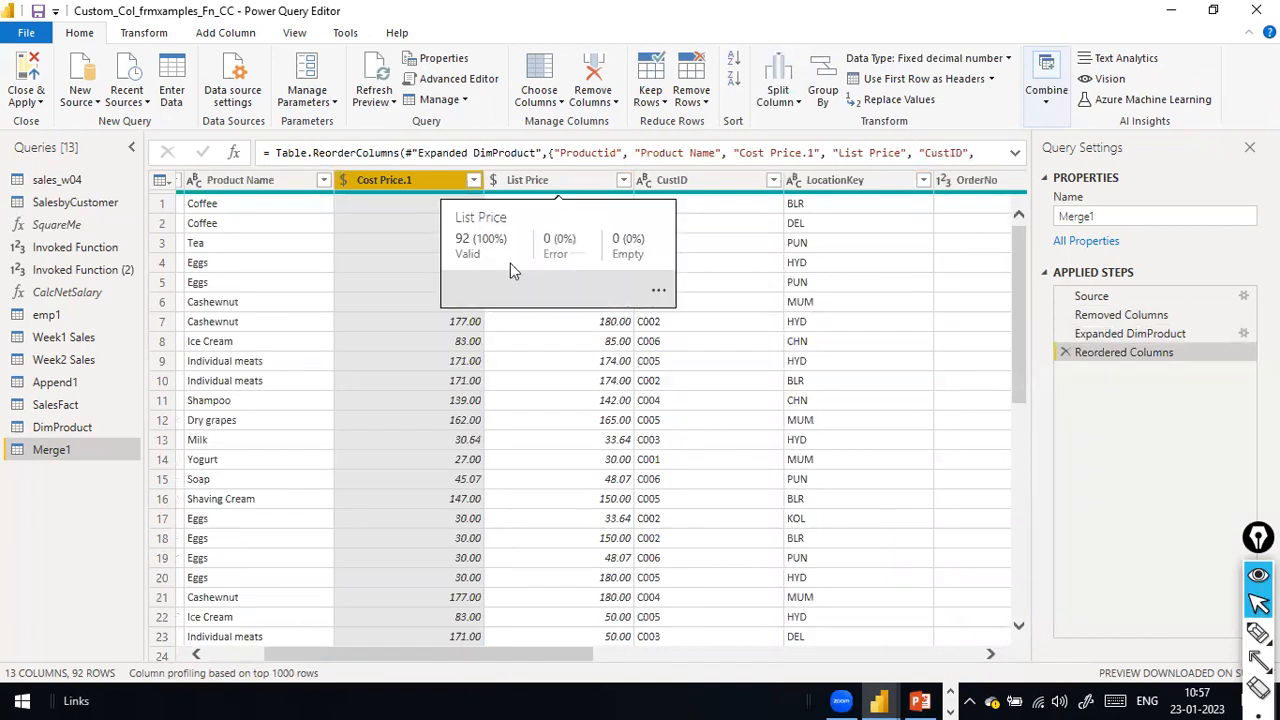
left_click(423, 211)
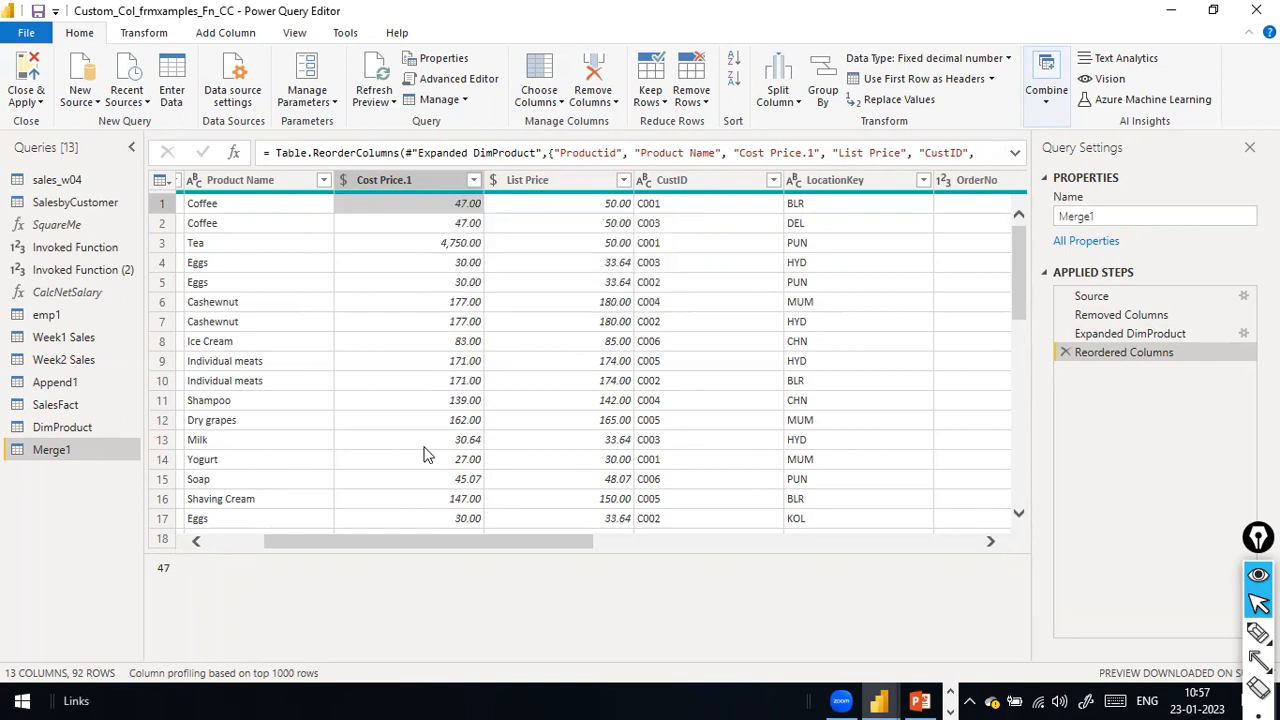
left_click_drag(337, 541, 281, 541)
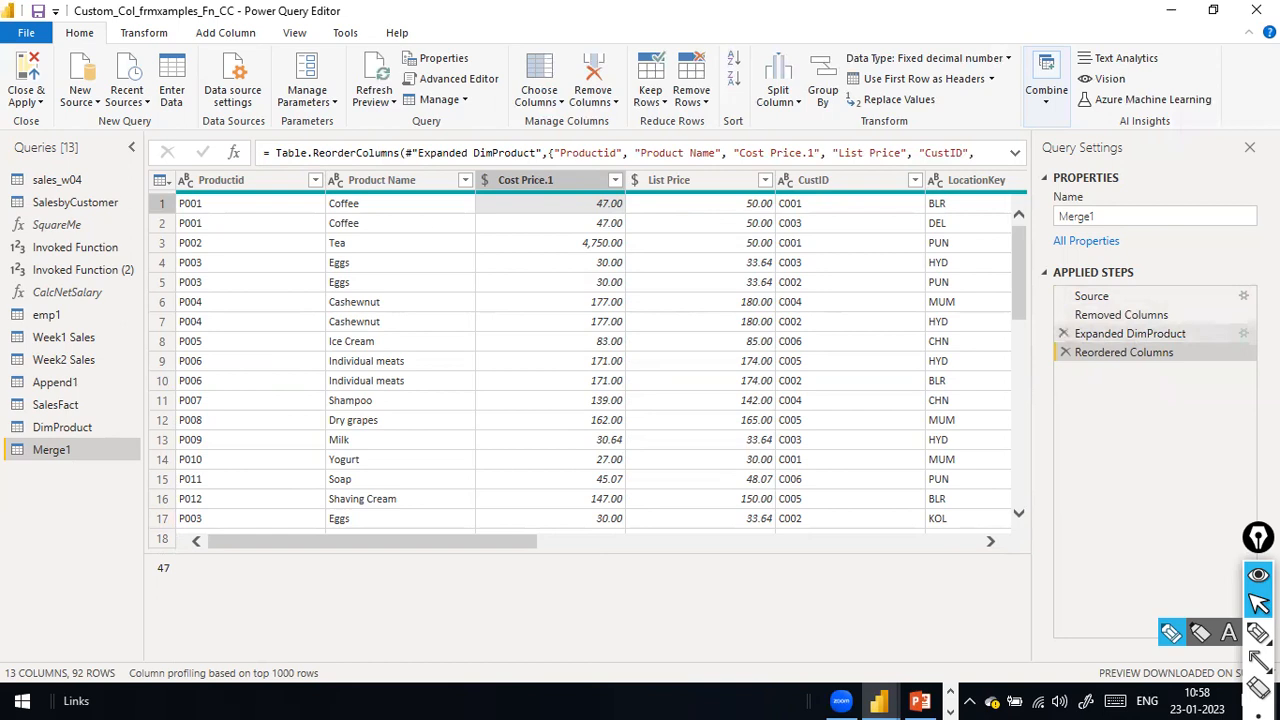
- Review the DimProduct expansion settings without changes, and set the Source merge's join kind to Left Outer (all from first, matching from second)
left_click(1130, 333)
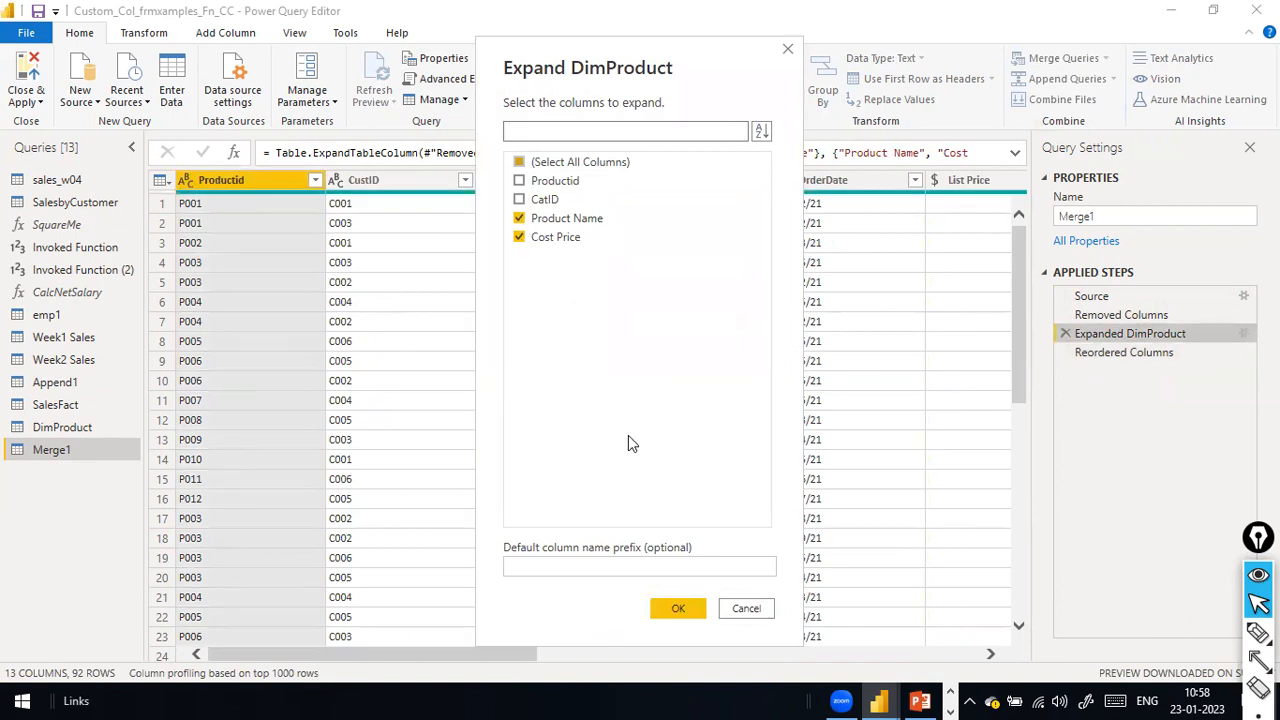
left_click(745, 610)
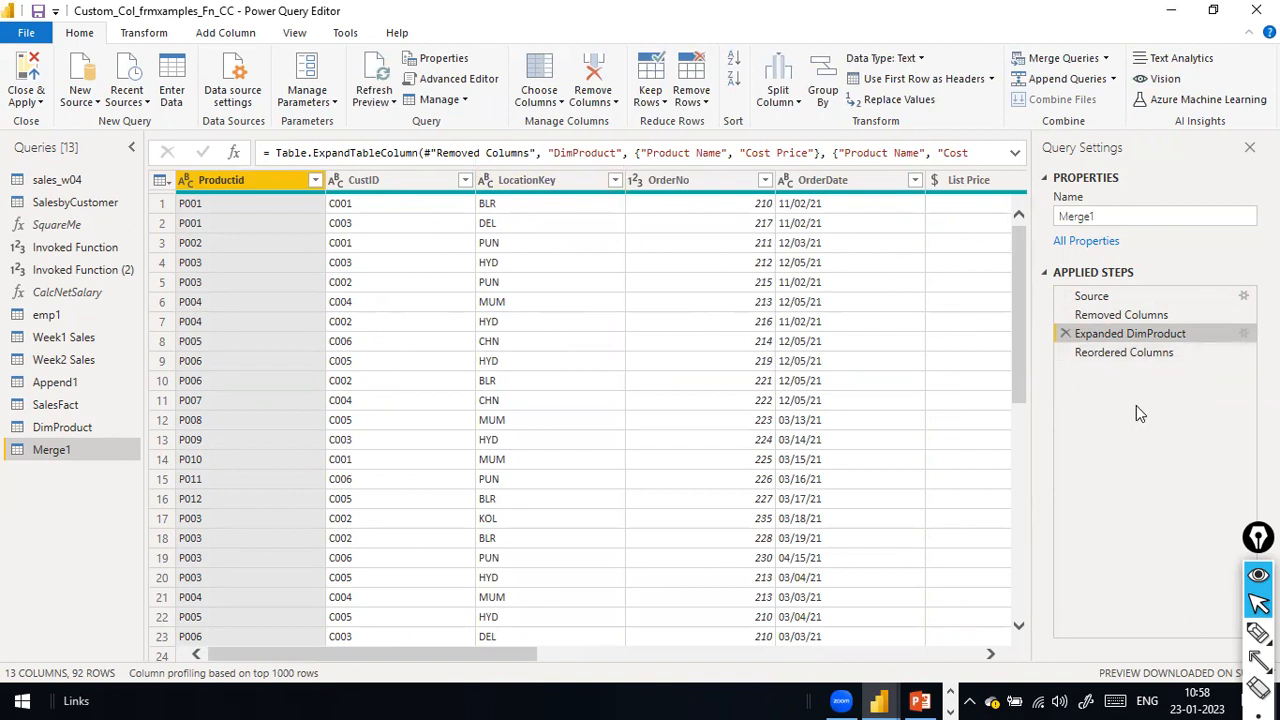
left_click(1244, 296)
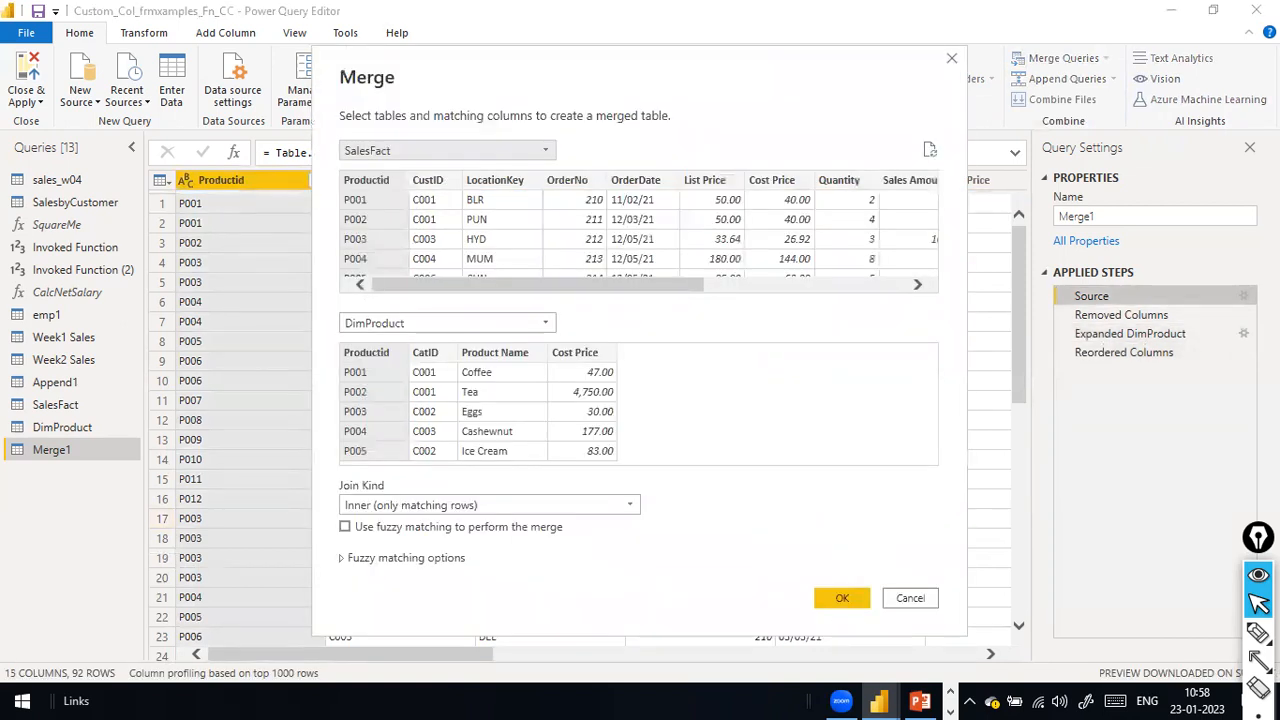
left_click(630, 507)
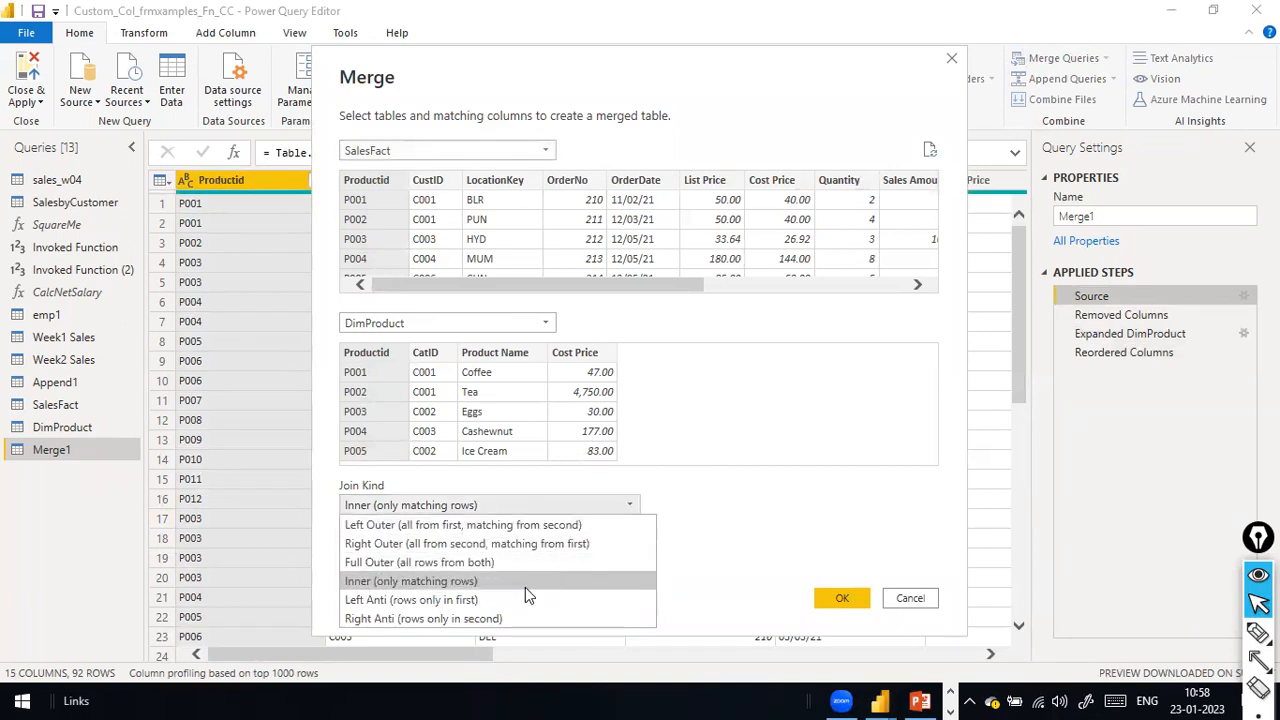
left_click(507, 528)
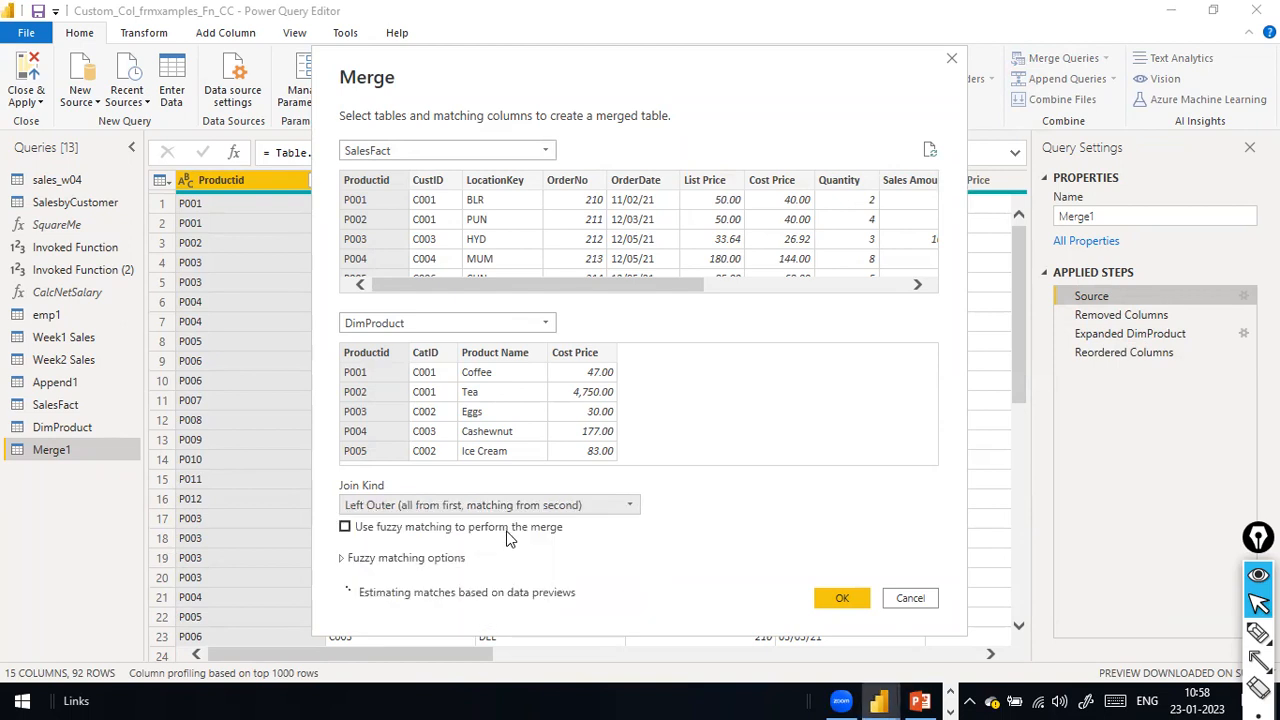
left_click(838, 598)
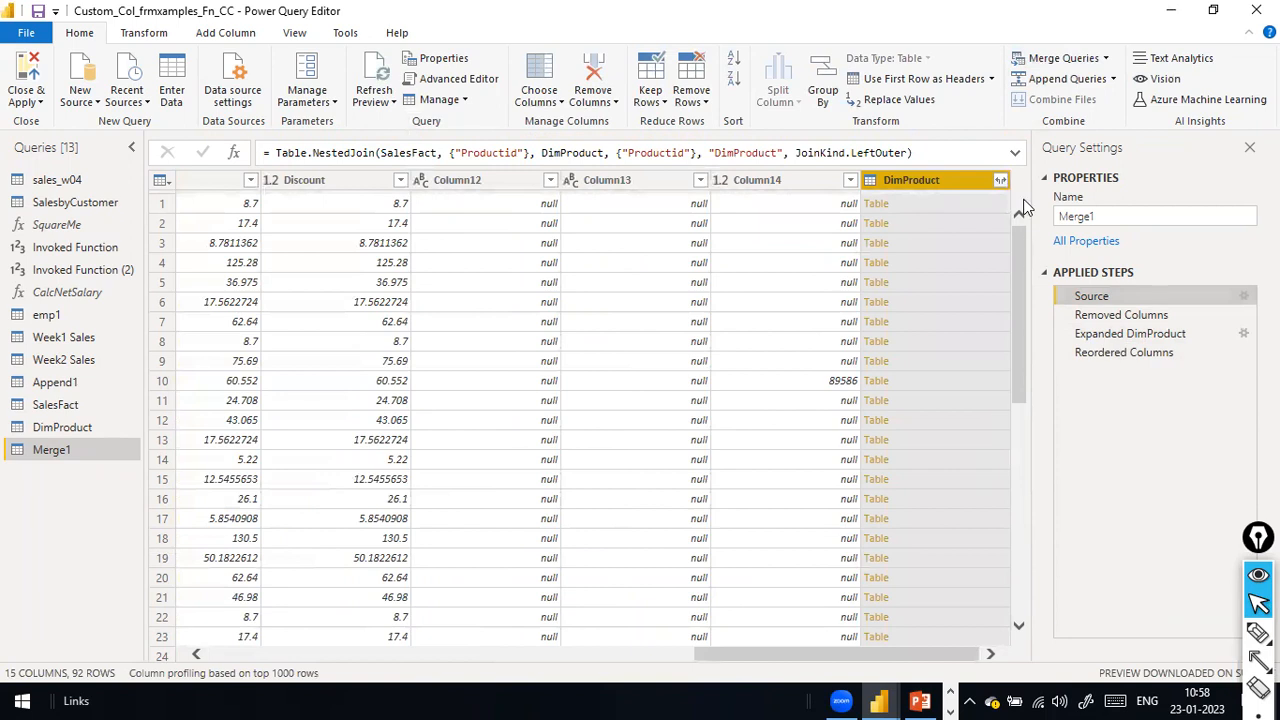
left_click(1000, 181)
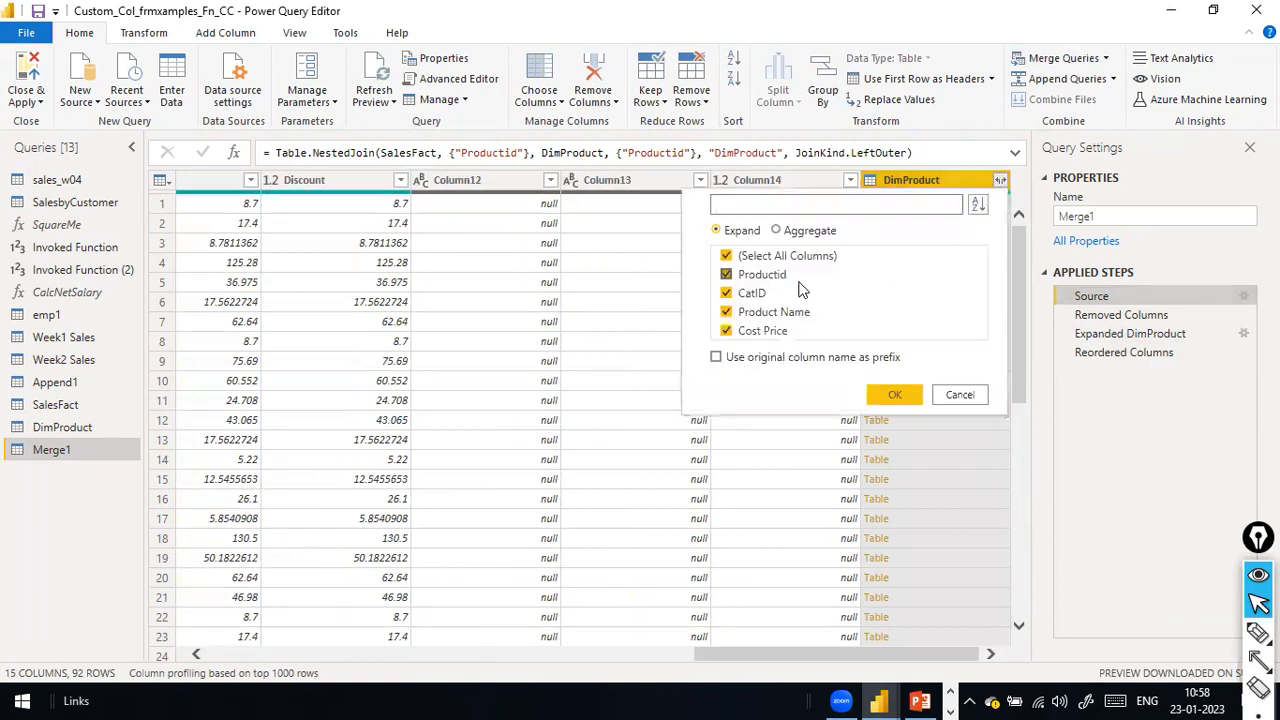
left_click(726, 257)
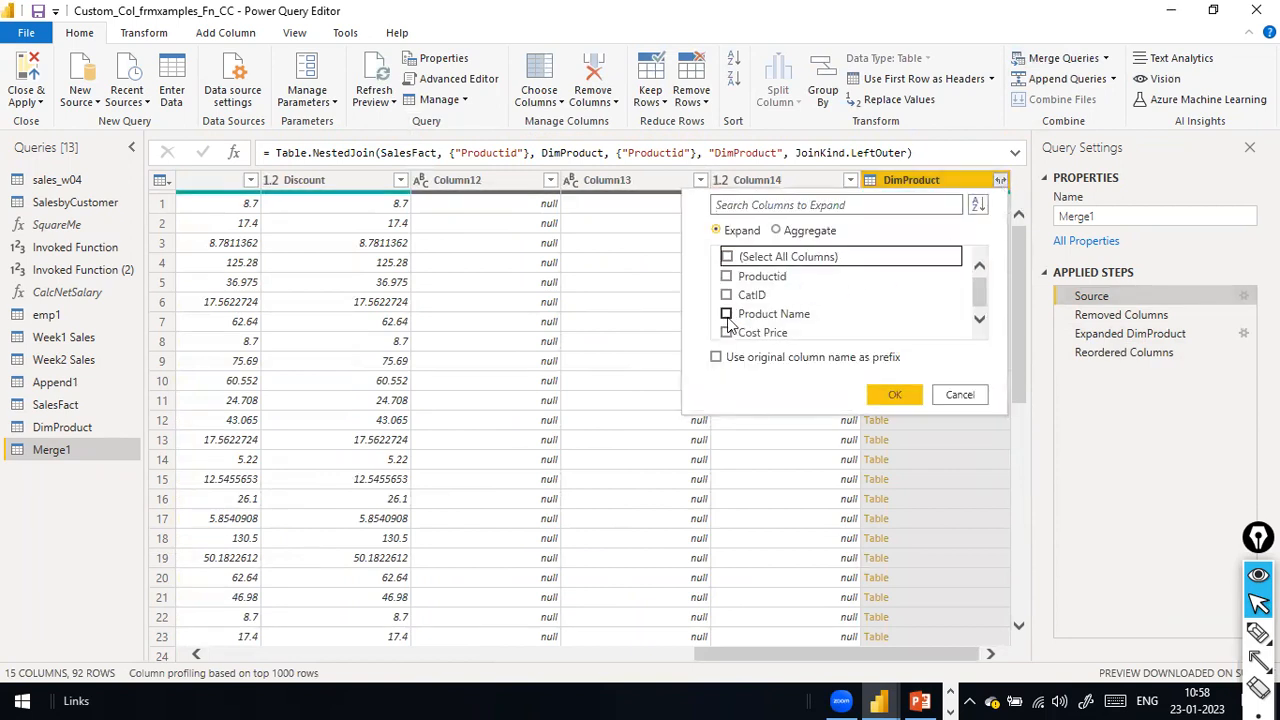
left_click(726, 312)
left_click(907, 401)
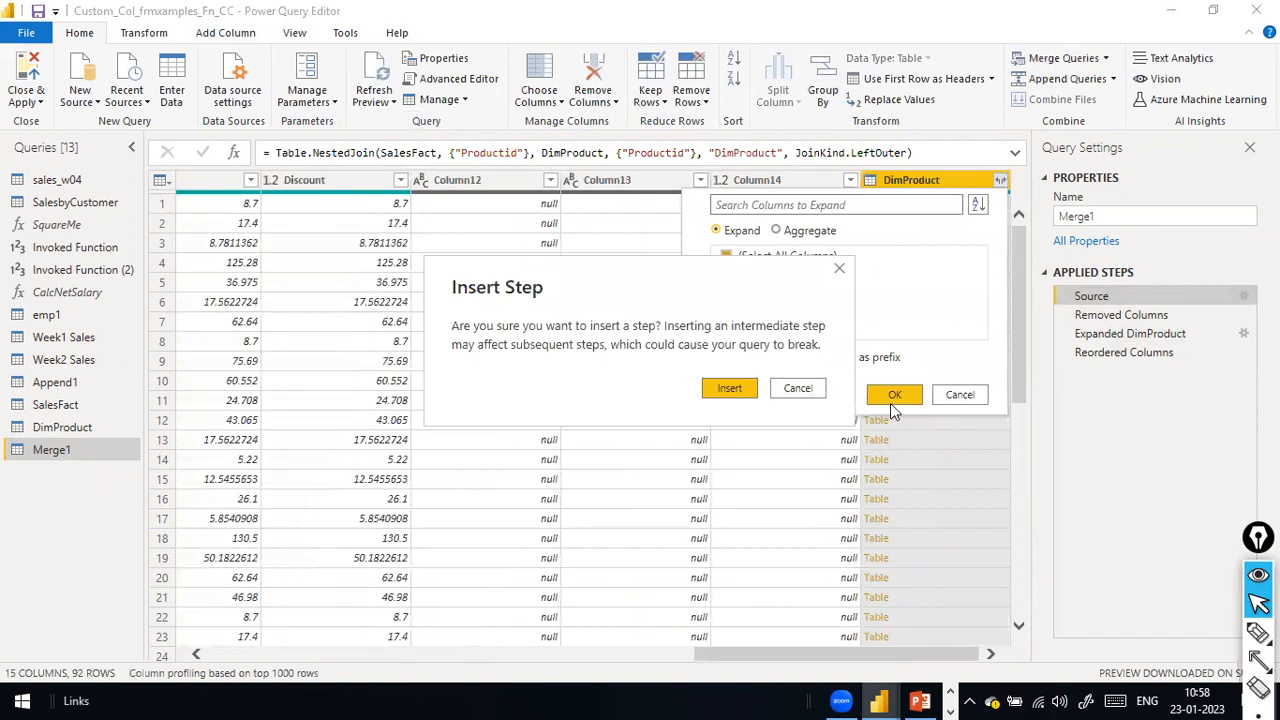
left_click(795, 389)
left_click(980, 399)
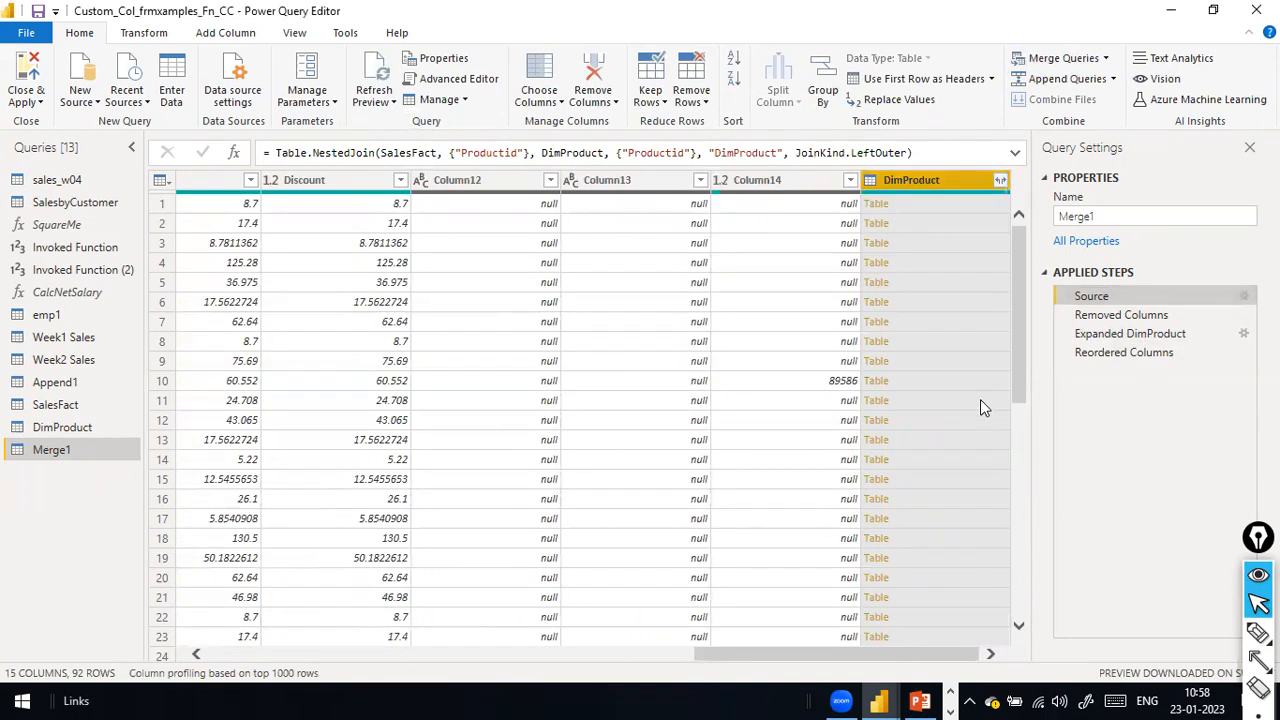
- Check the Reordered Columns step and review the Source merge settings, keeping Left Outer (all from first, matching from second) as the join kind
left_click(1207, 355)
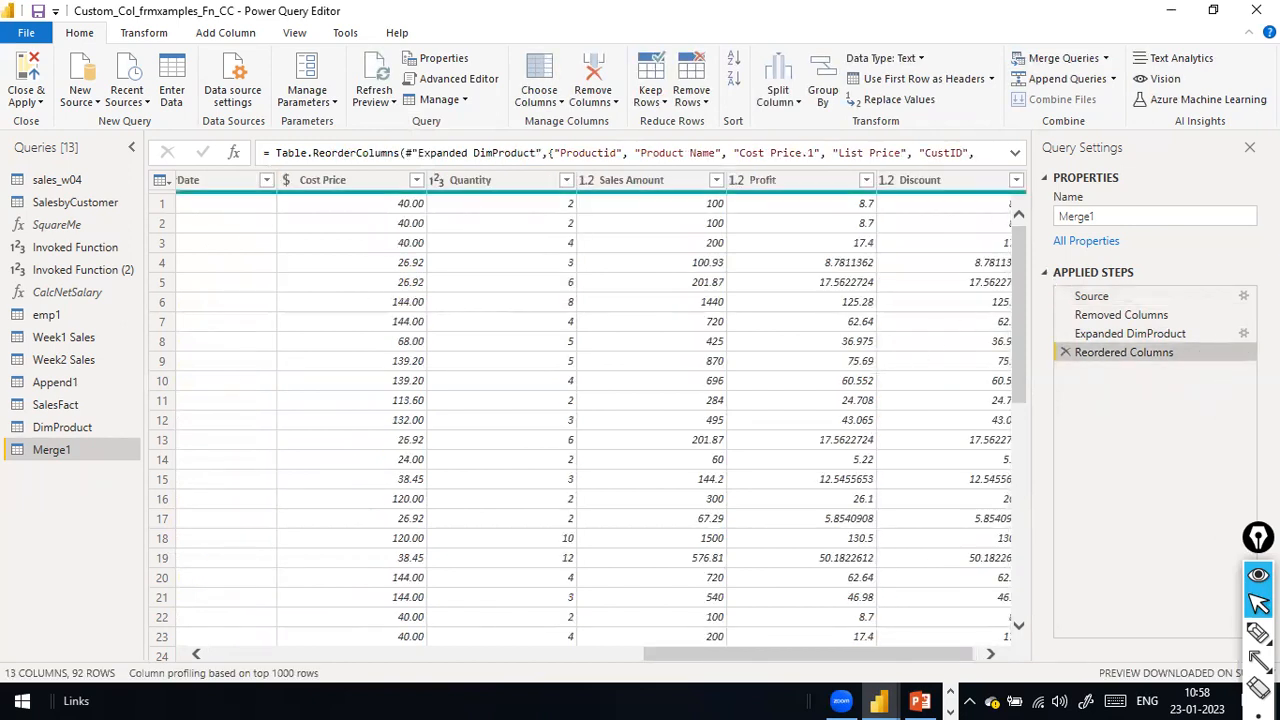
left_click(1244, 296)
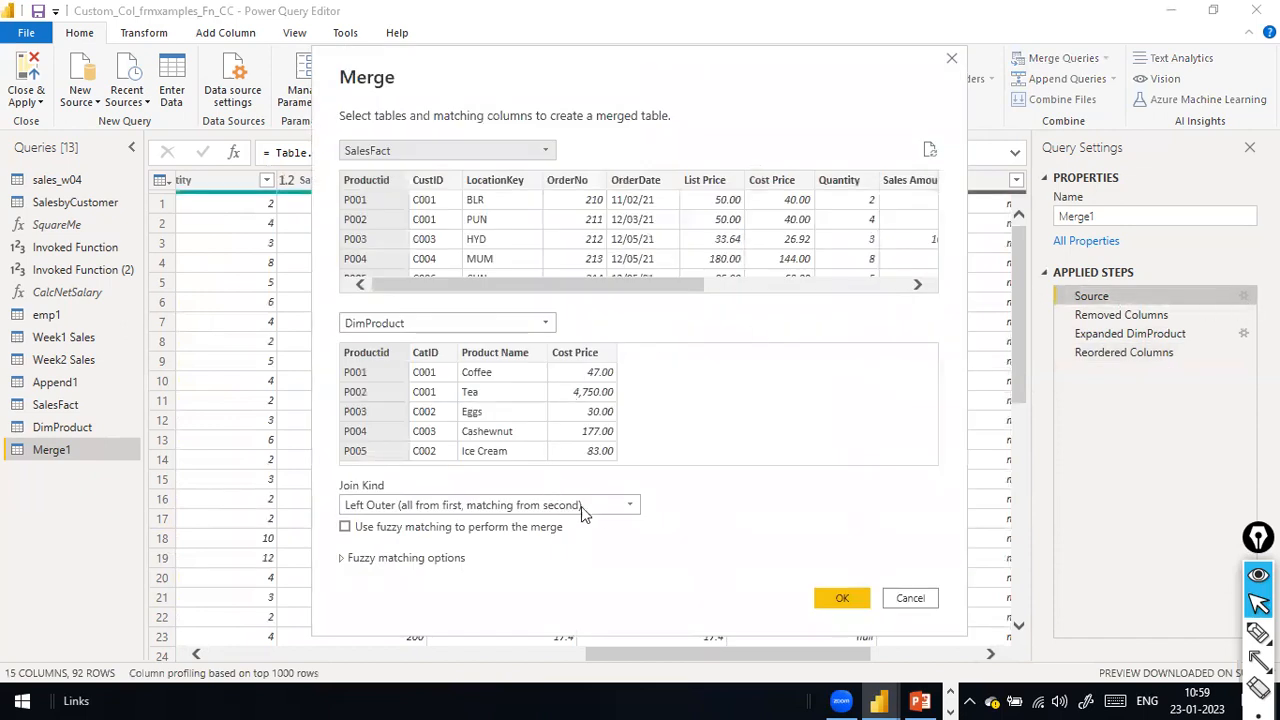
left_click(840, 598)
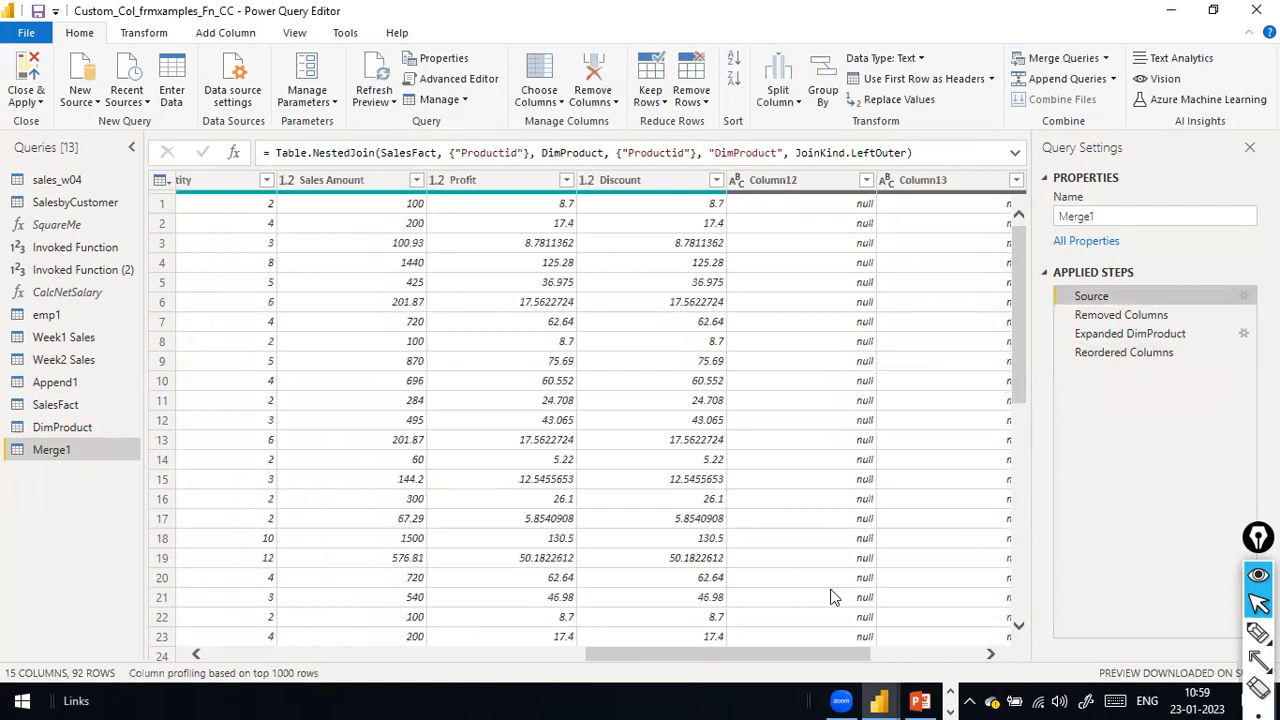
scroll(851, 486, "down", 5)
scroll(857, 497, "up", 5)
left_click(1243, 297)
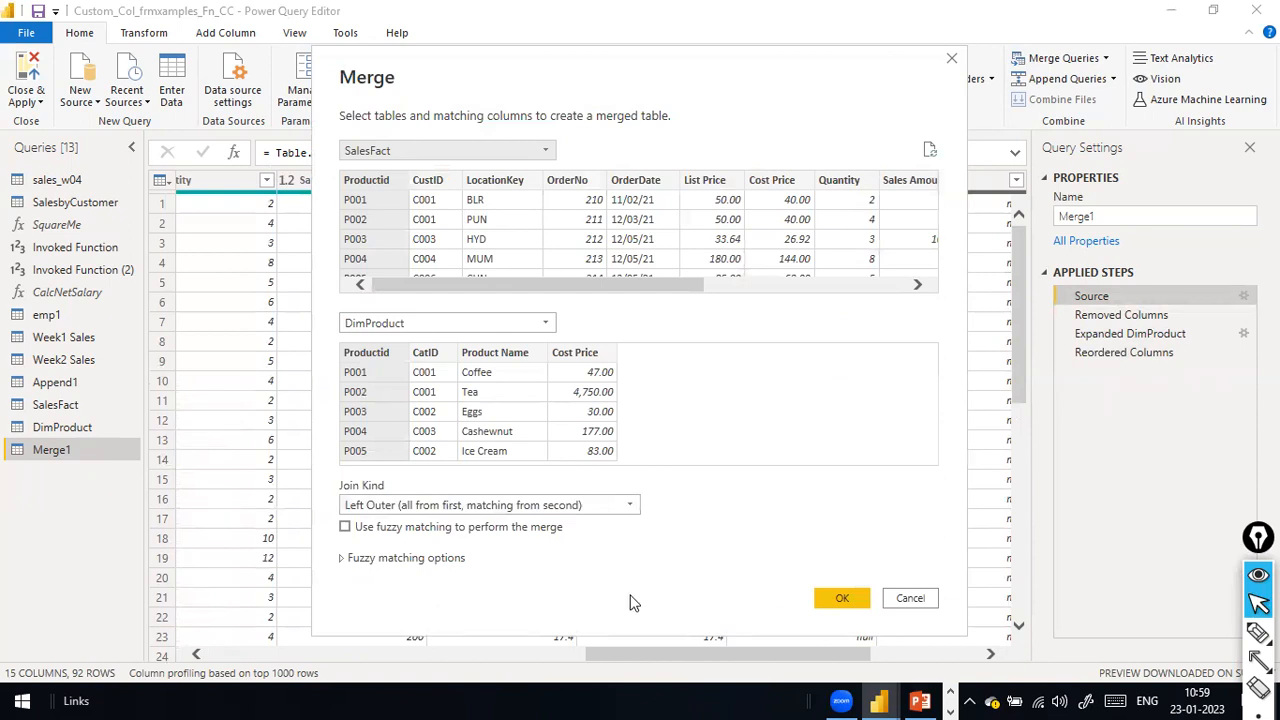
left_click(838, 598)
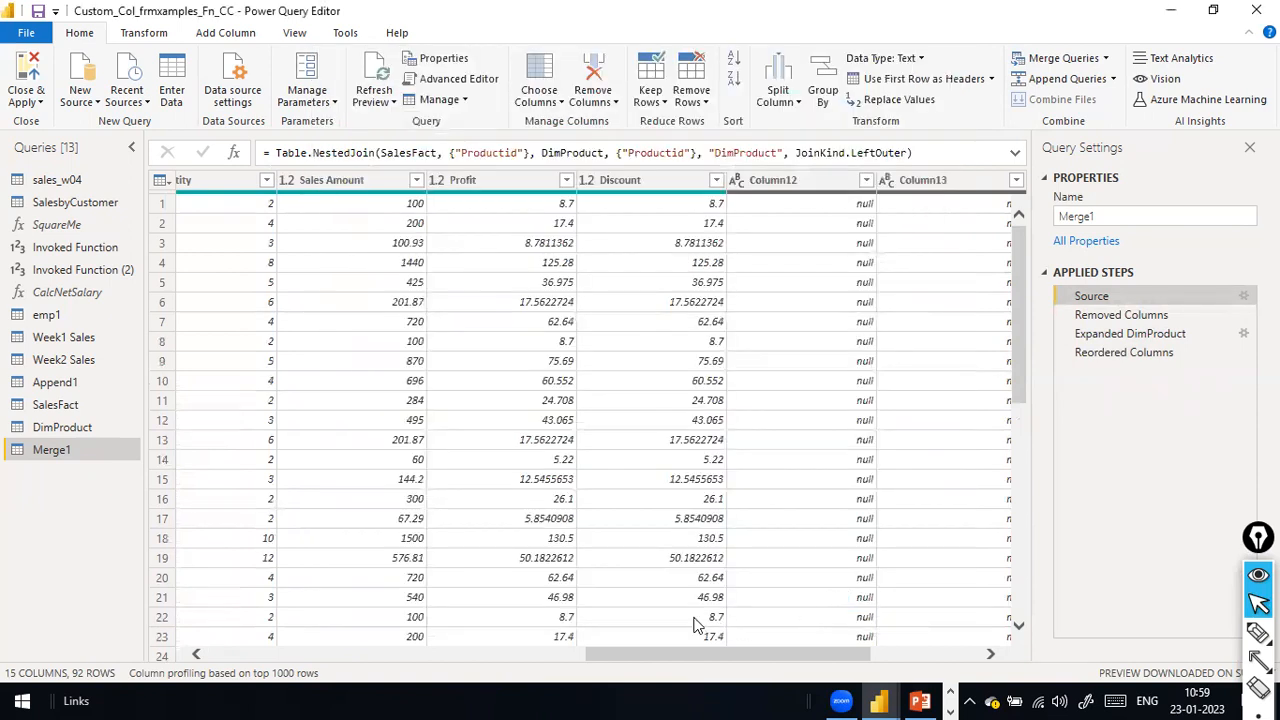
- Expand the DimProduct column into only Product Name without a prefix, inserting the step directly after Source, and check the rows
left_click_drag(590, 661, 772, 661)
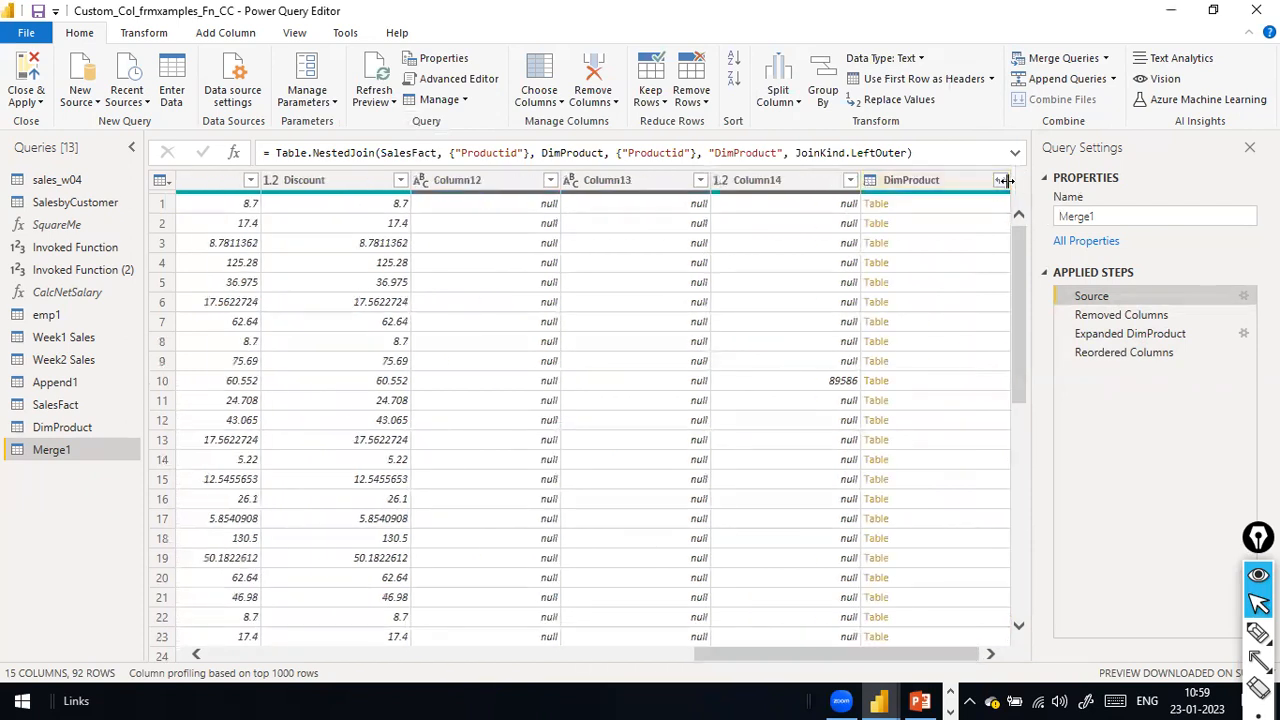
left_click(1005, 180)
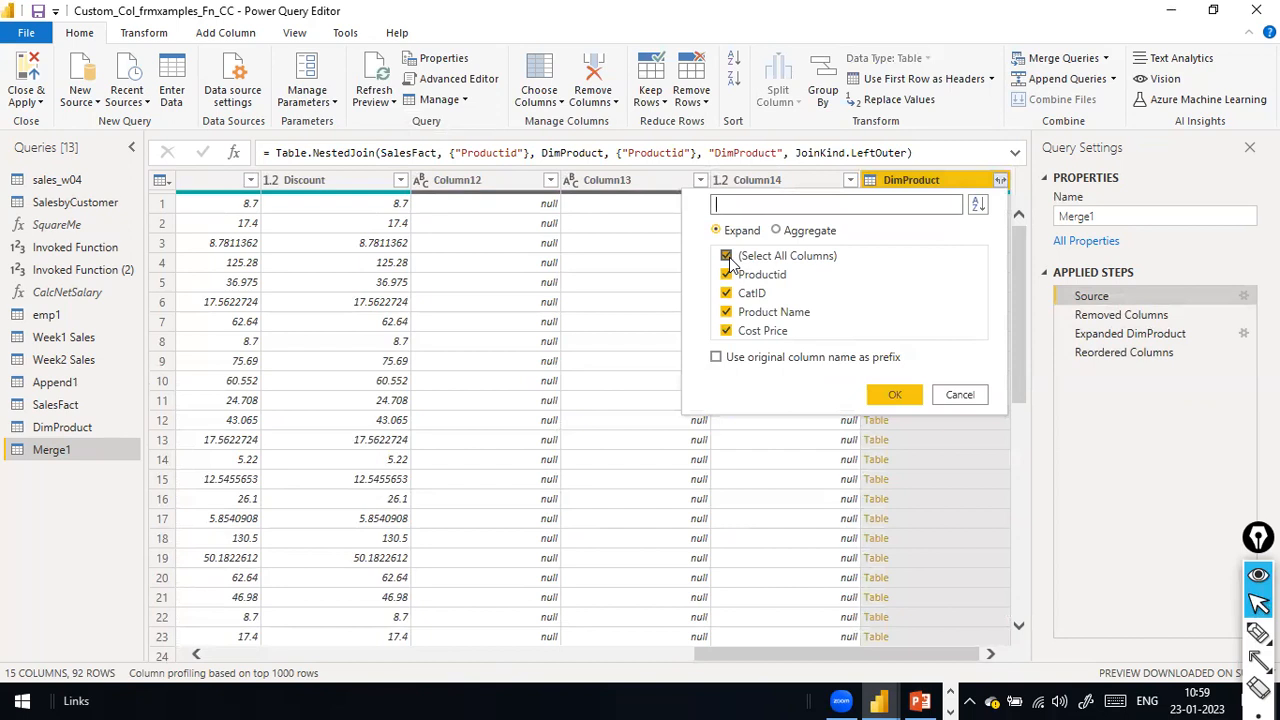
left_click(727, 257)
left_click(726, 312)
left_click(890, 396)
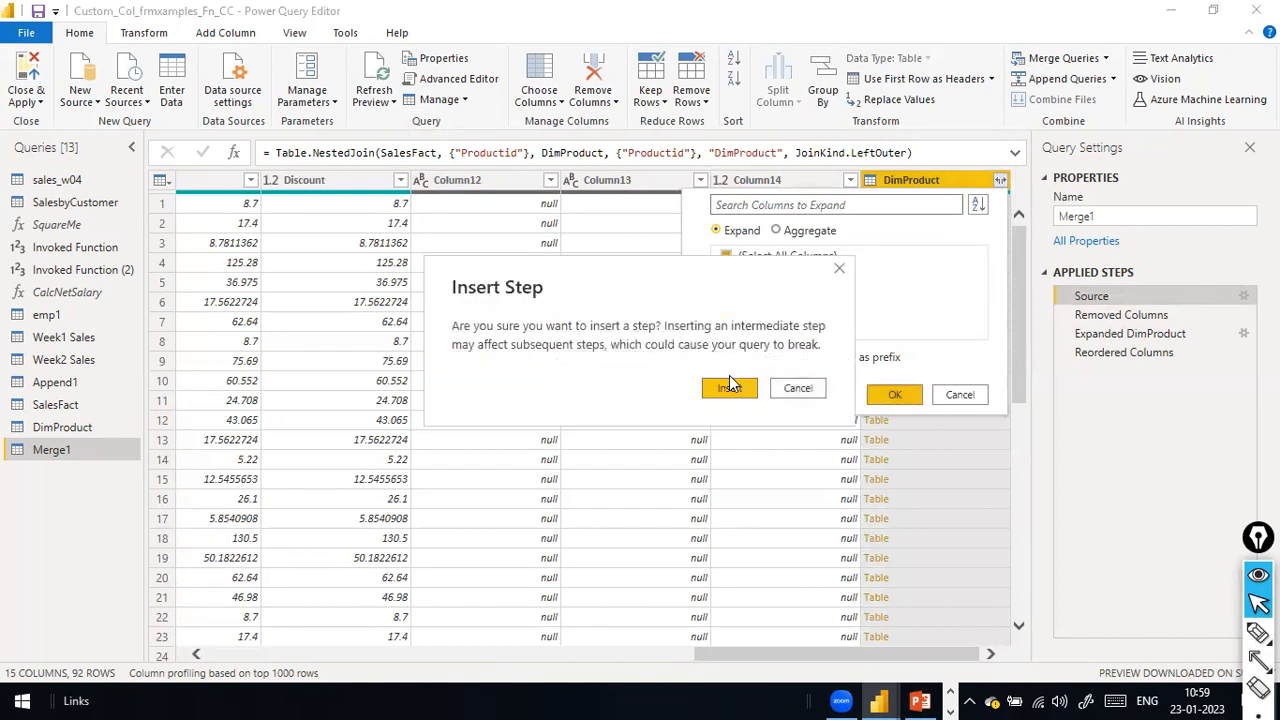
left_click(730, 385)
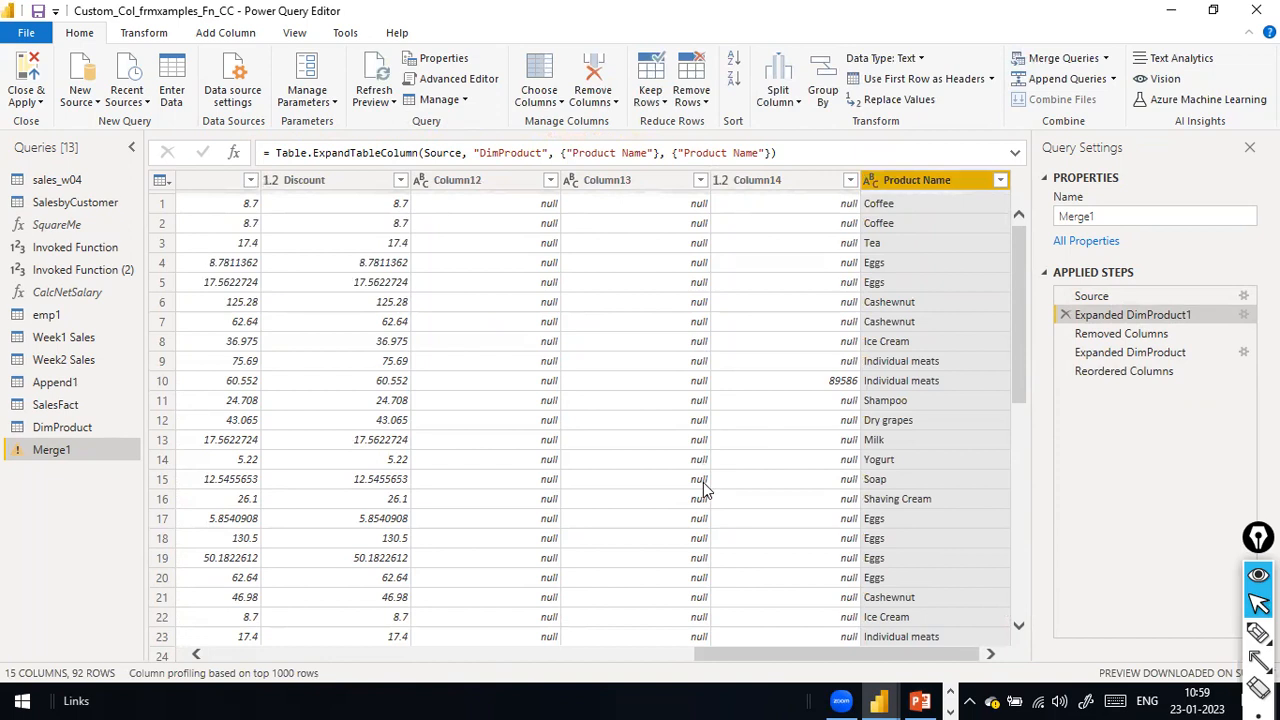
scroll(924, 474, "down", 5)
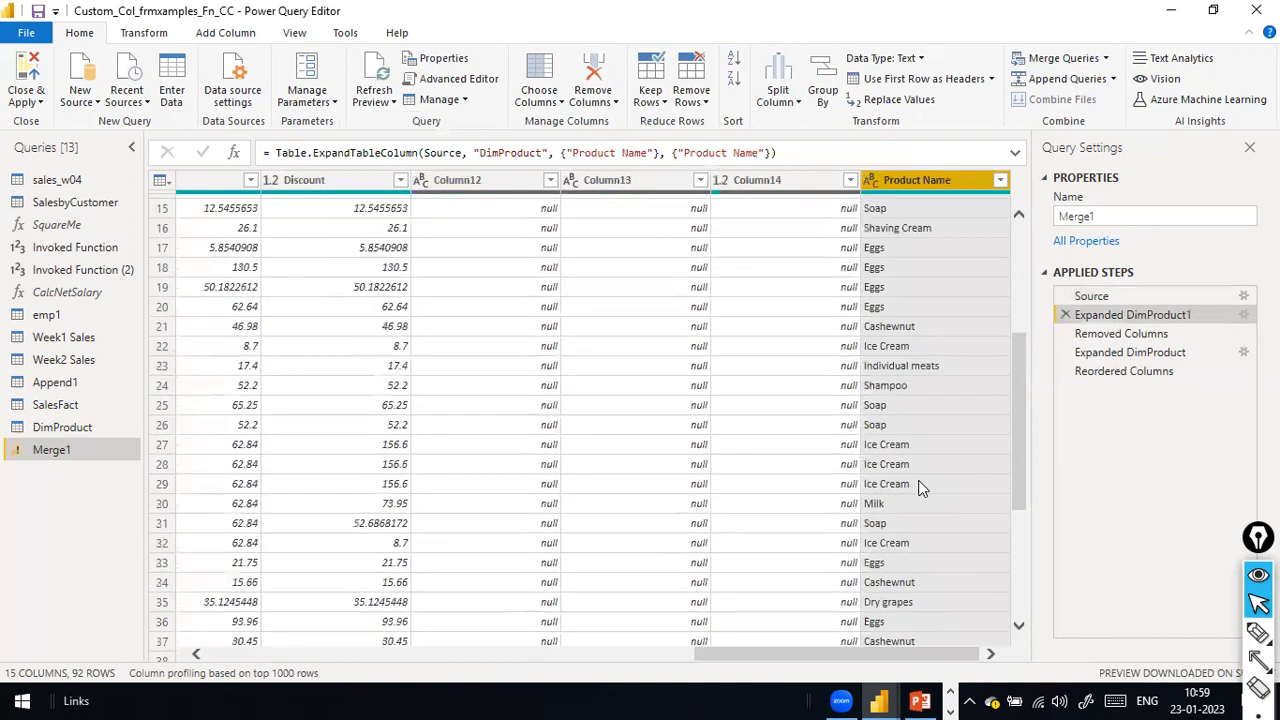
scroll(918, 495, "up", 5)
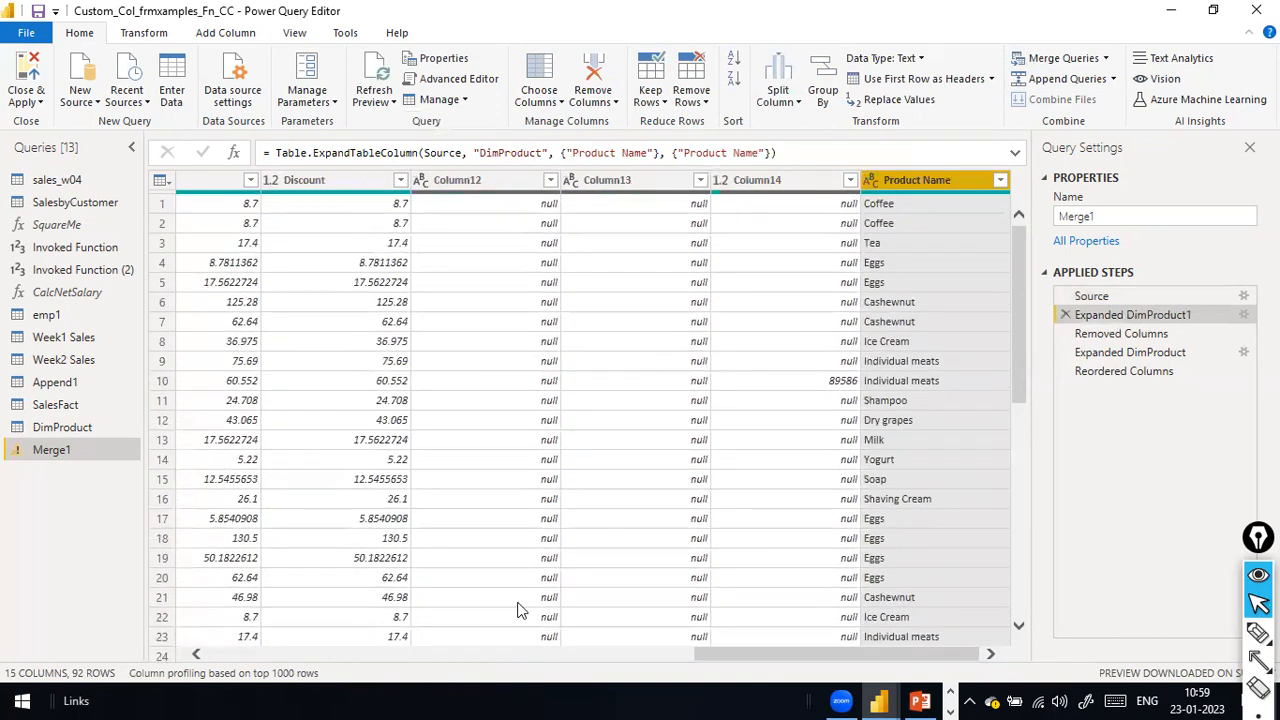
- Move the Product Name column to directly before Sales Amount as an inserted intermediate step, and look through all the rows
left_click_drag(922, 180, 195, 199)
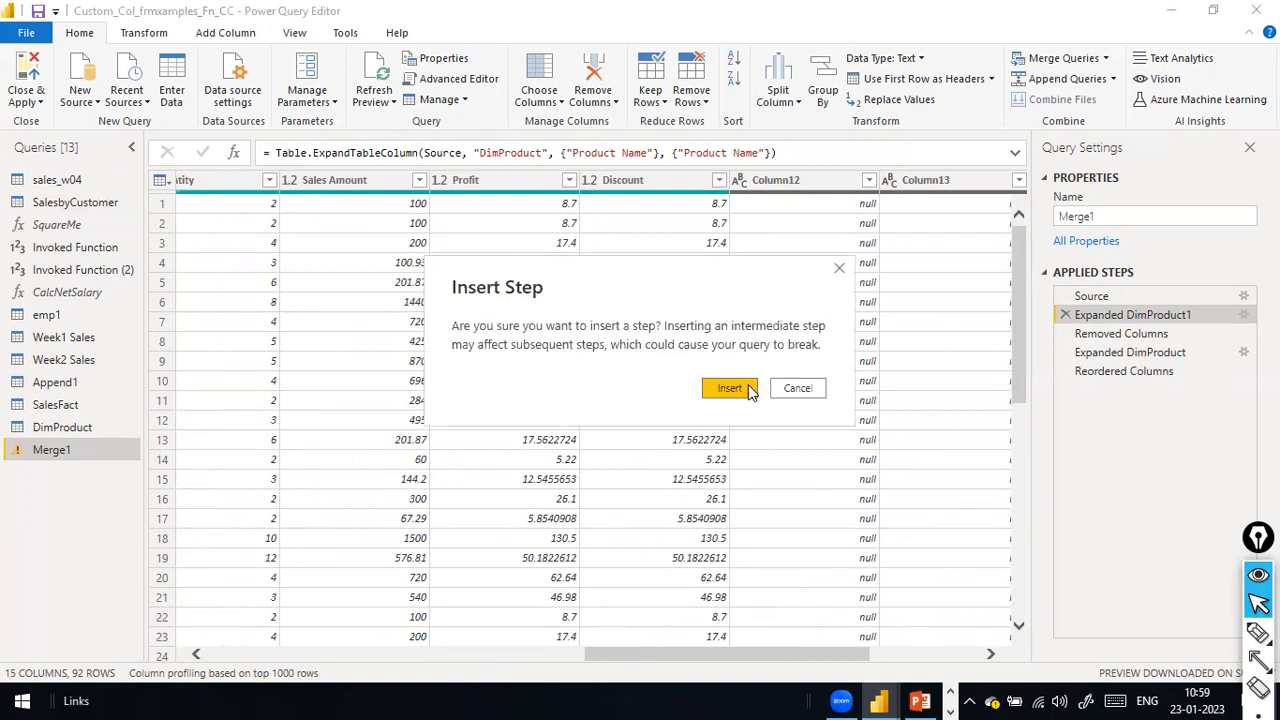
left_click(746, 387)
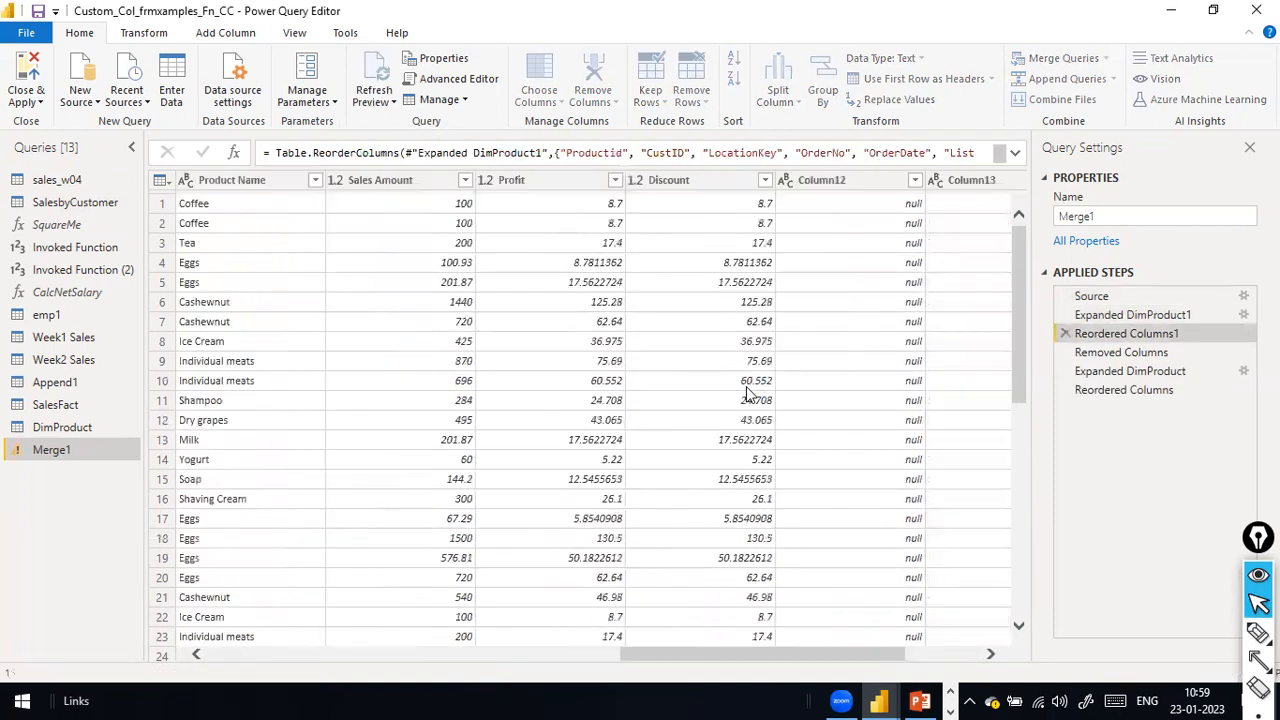
scroll(365, 383, "down", 9)
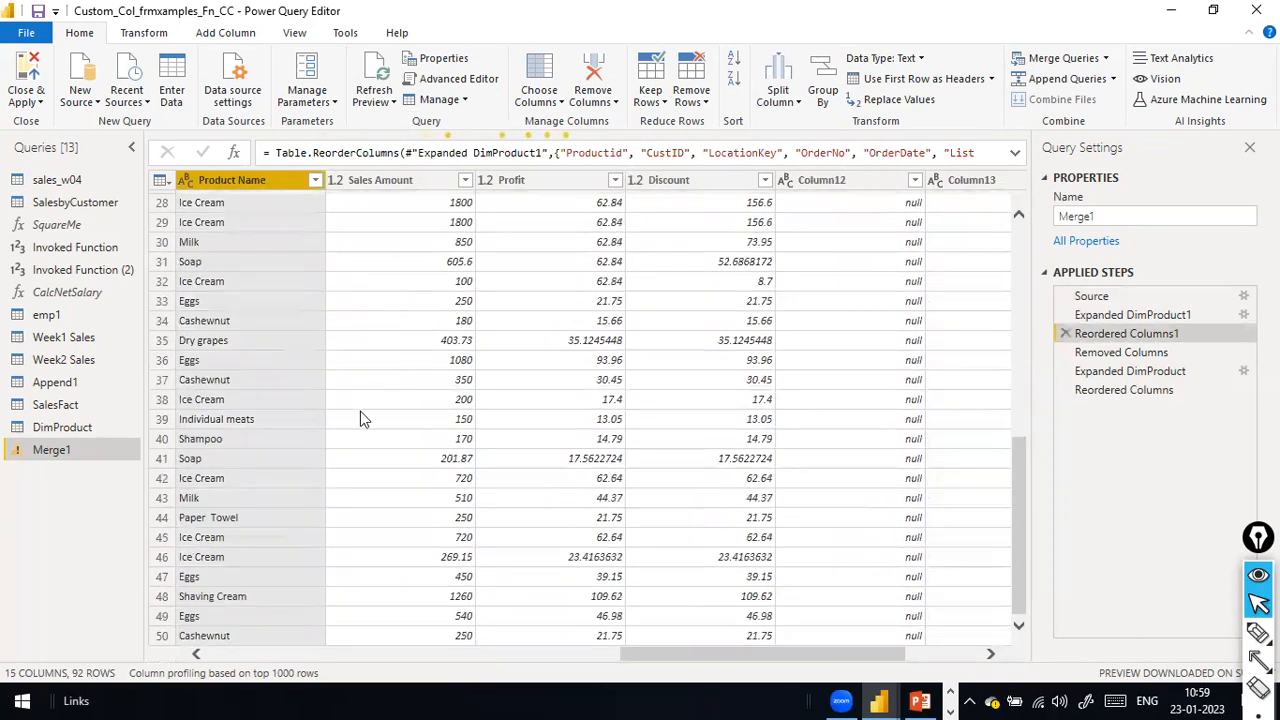
scroll(363, 419, "down", 14)
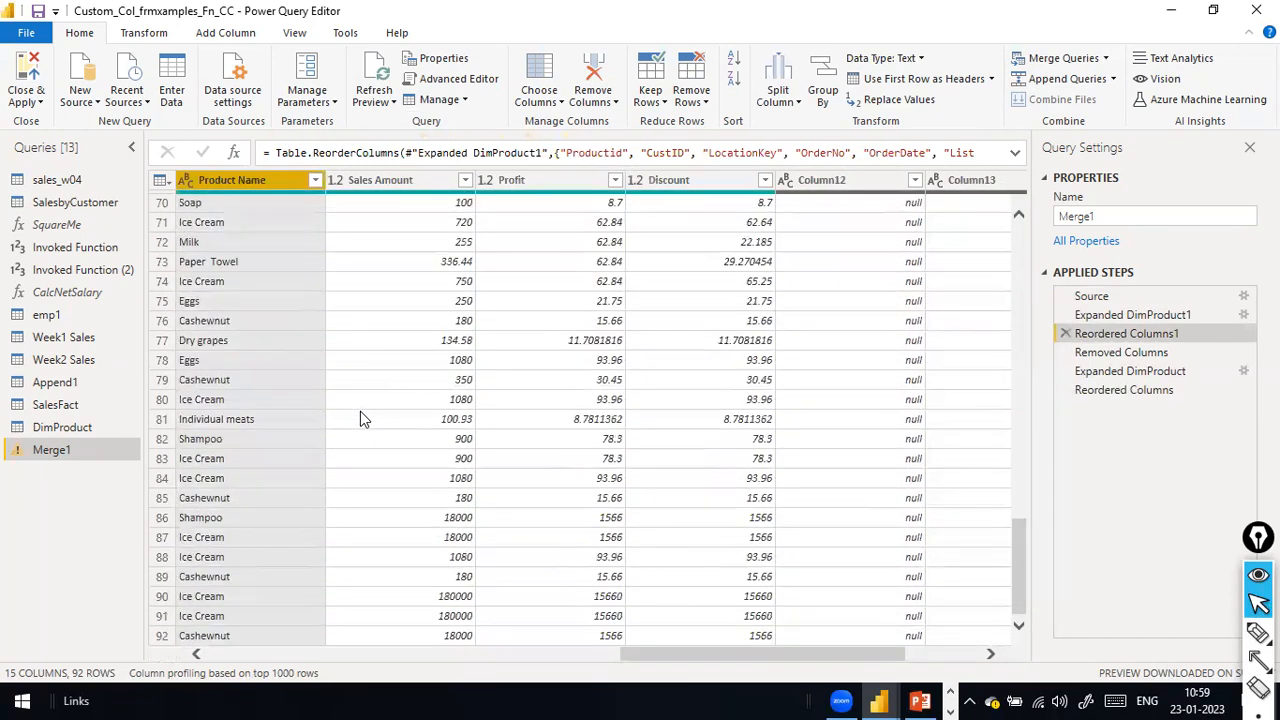
scroll(363, 419, "up", 20)
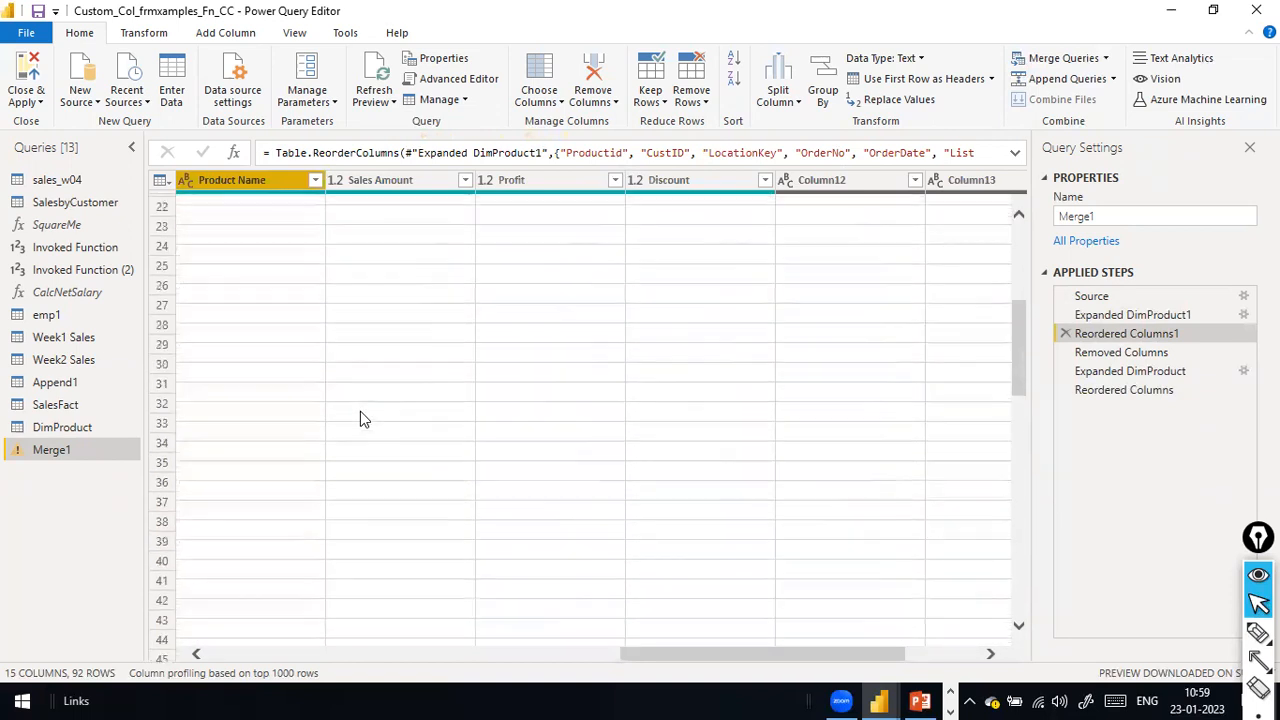
- Examine the distinct Sales Amount values without filtering, and compare product names with sales amounts down to the last row
left_click(466, 181)
scroll(420, 432, "down", 1)
scroll(420, 432, "down", 10)
scroll(420, 432, "up", 8)
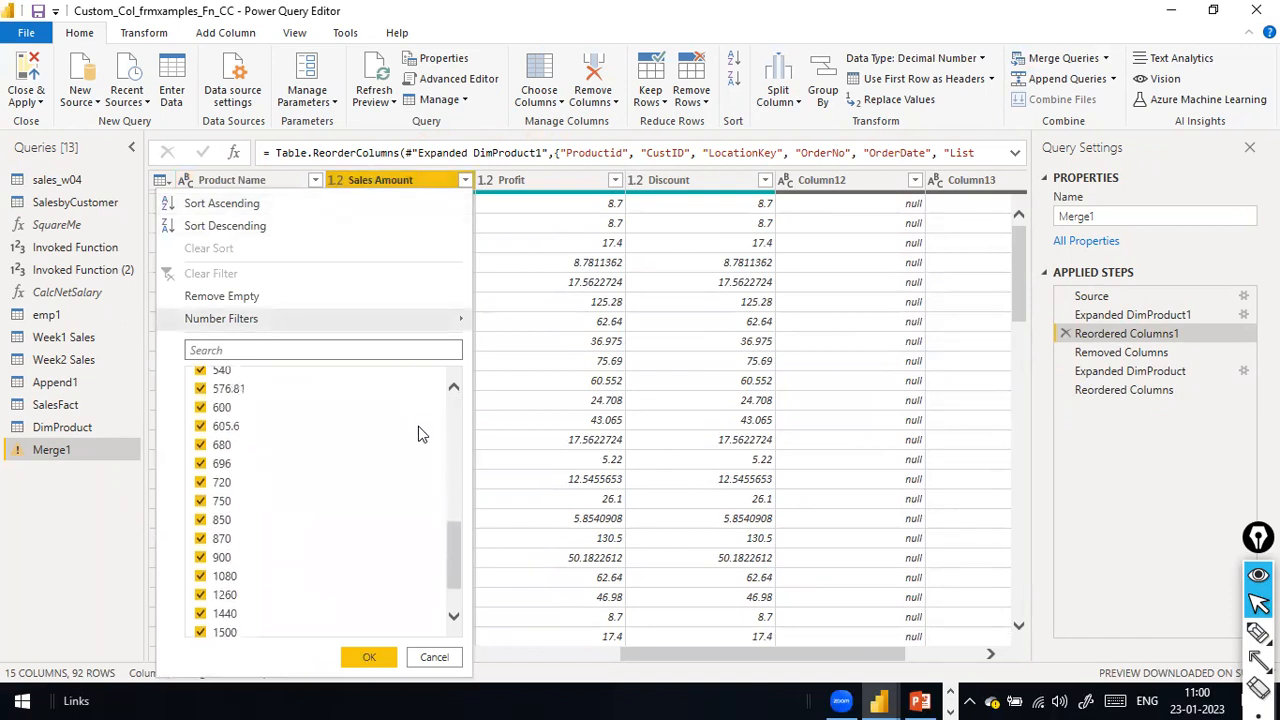
scroll(420, 432, "up", 3)
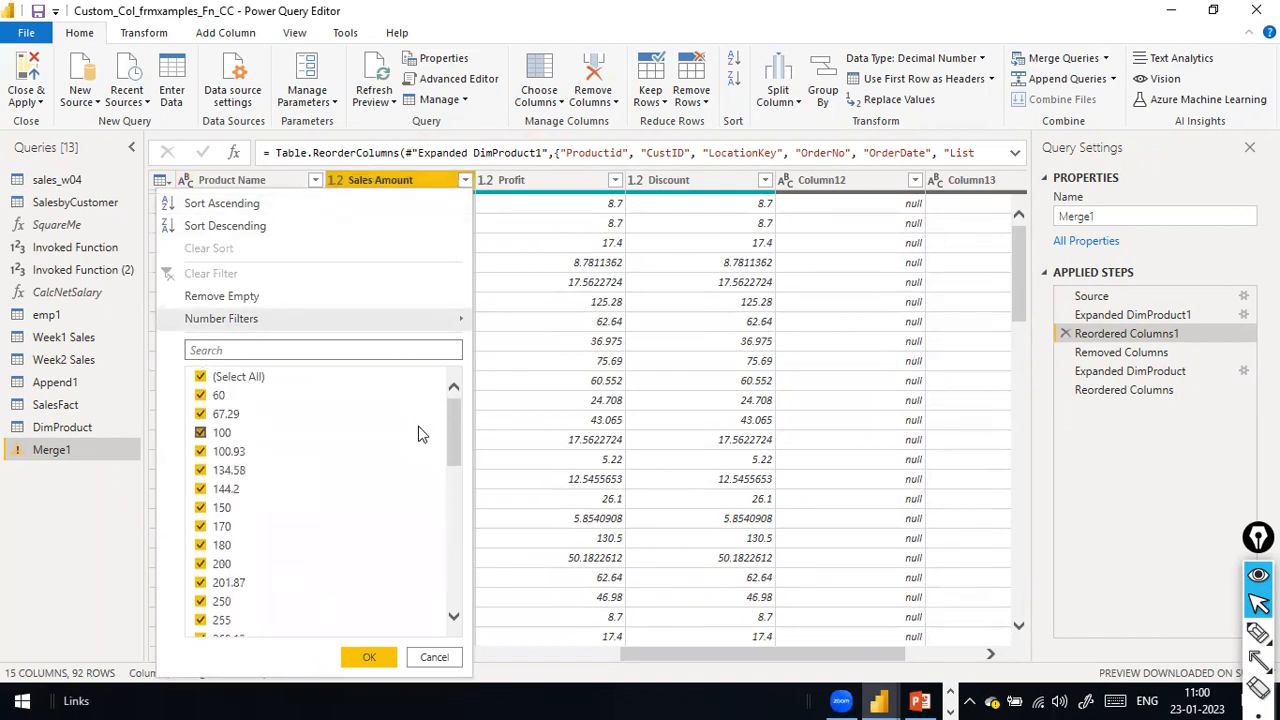
left_click(432, 656)
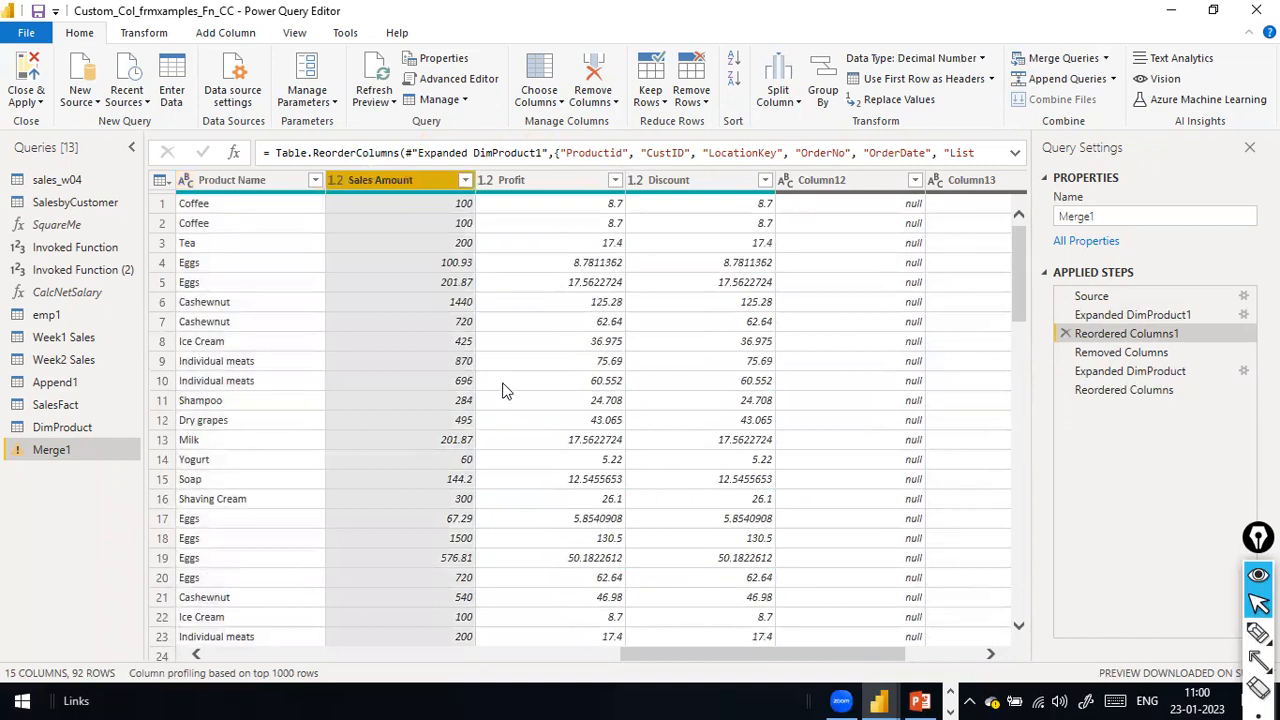
scroll(505, 390, "down", 20)
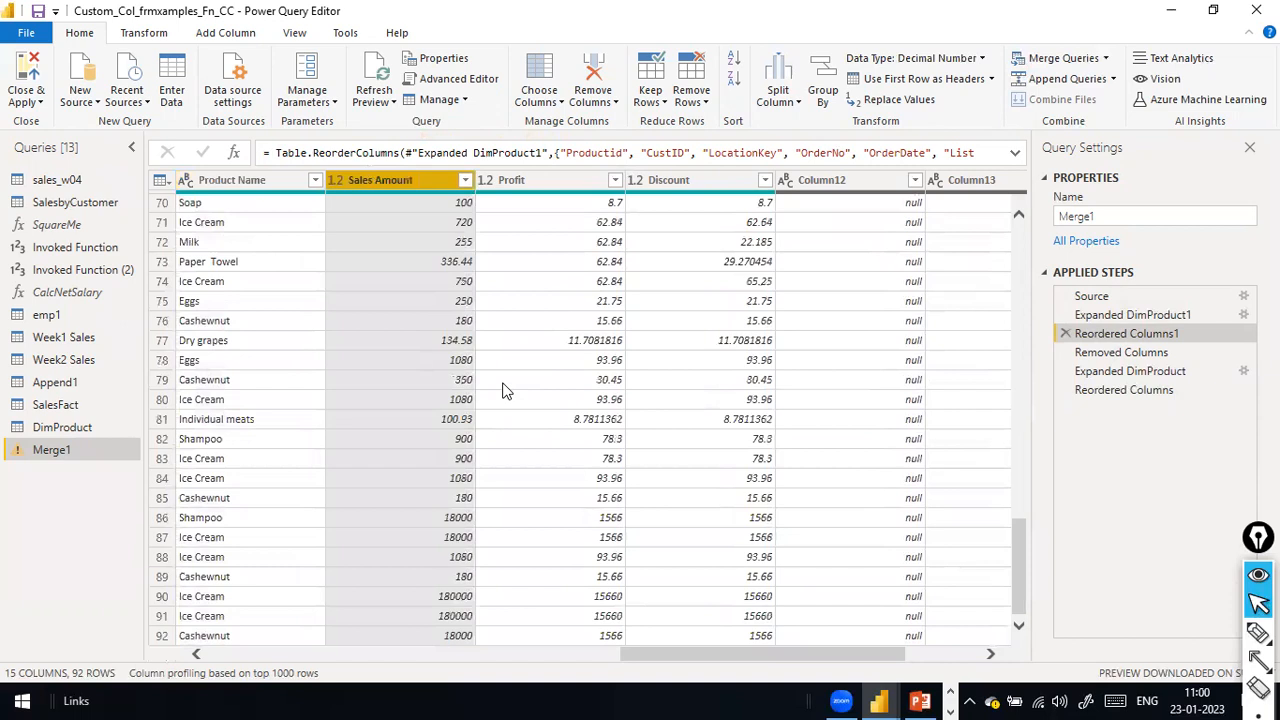
scroll(505, 390, "up", 20)
scroll(505, 390, "up", 2)
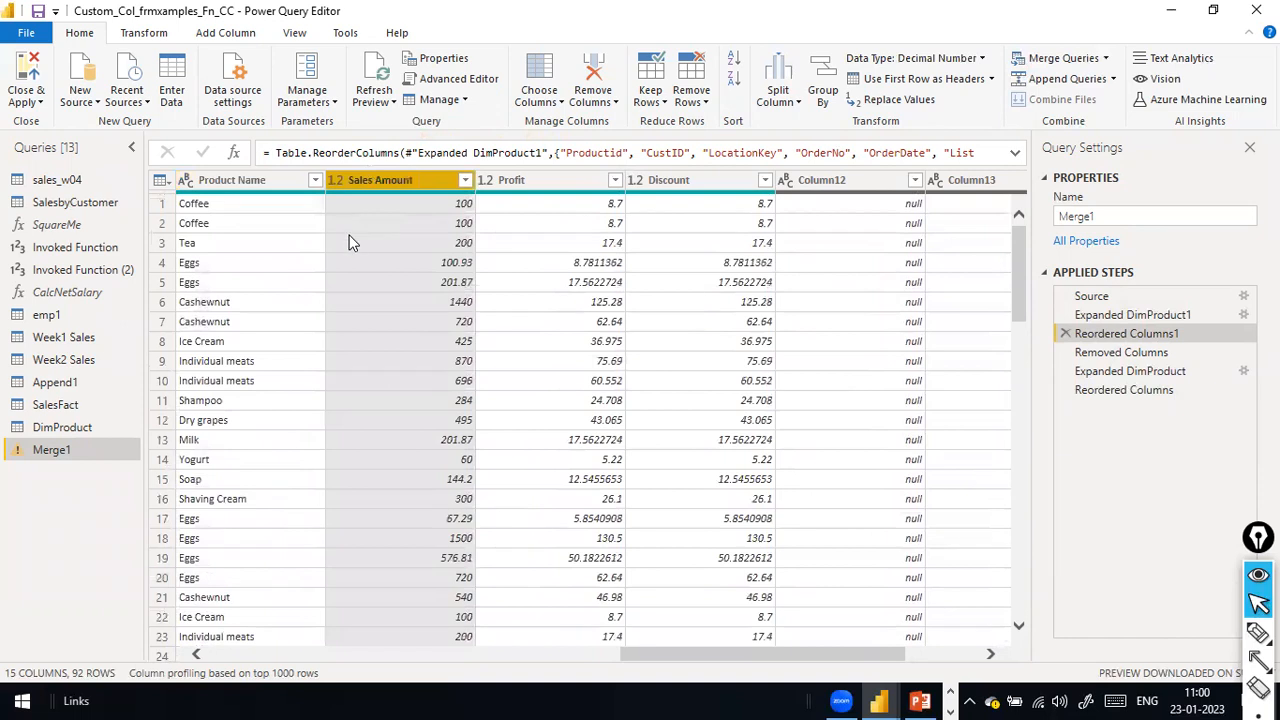
- Reopen the Merge1 query at its final step and delete the Reordered Columns and Expanded DimProduct steps that follow Removed Columns
left_click(6, 488)
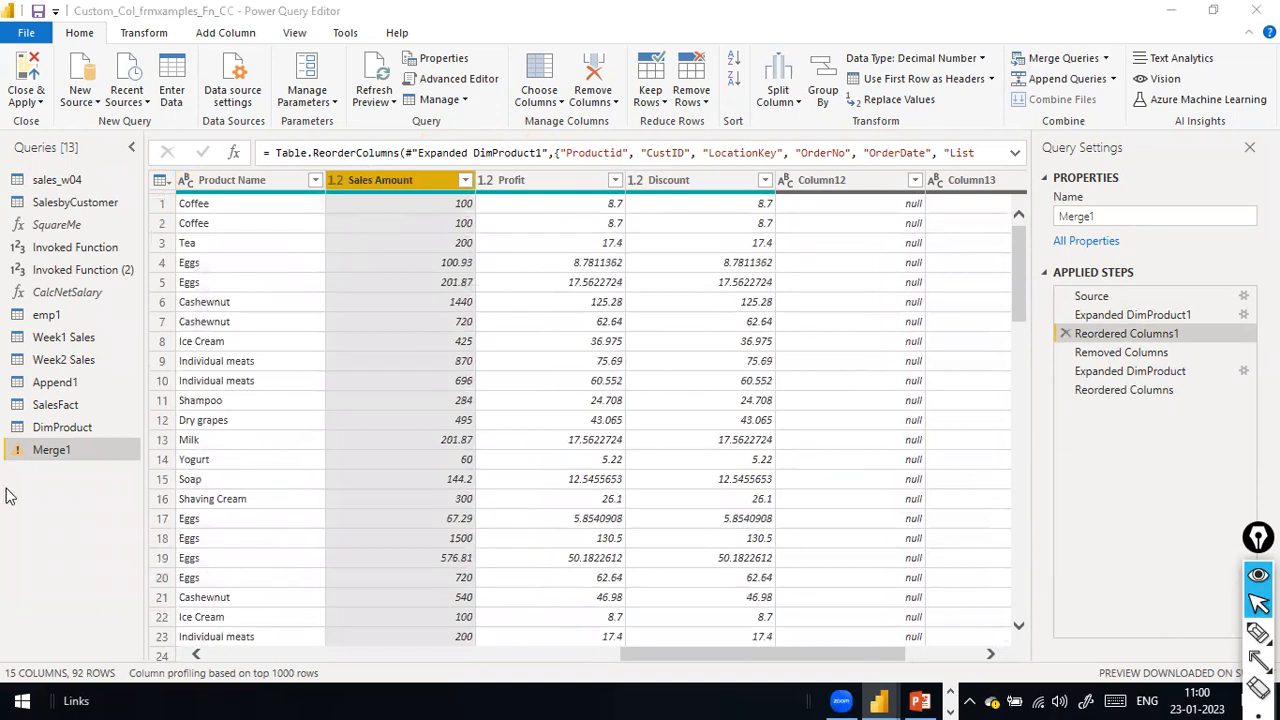
left_click(72, 427)
left_click(64, 452)
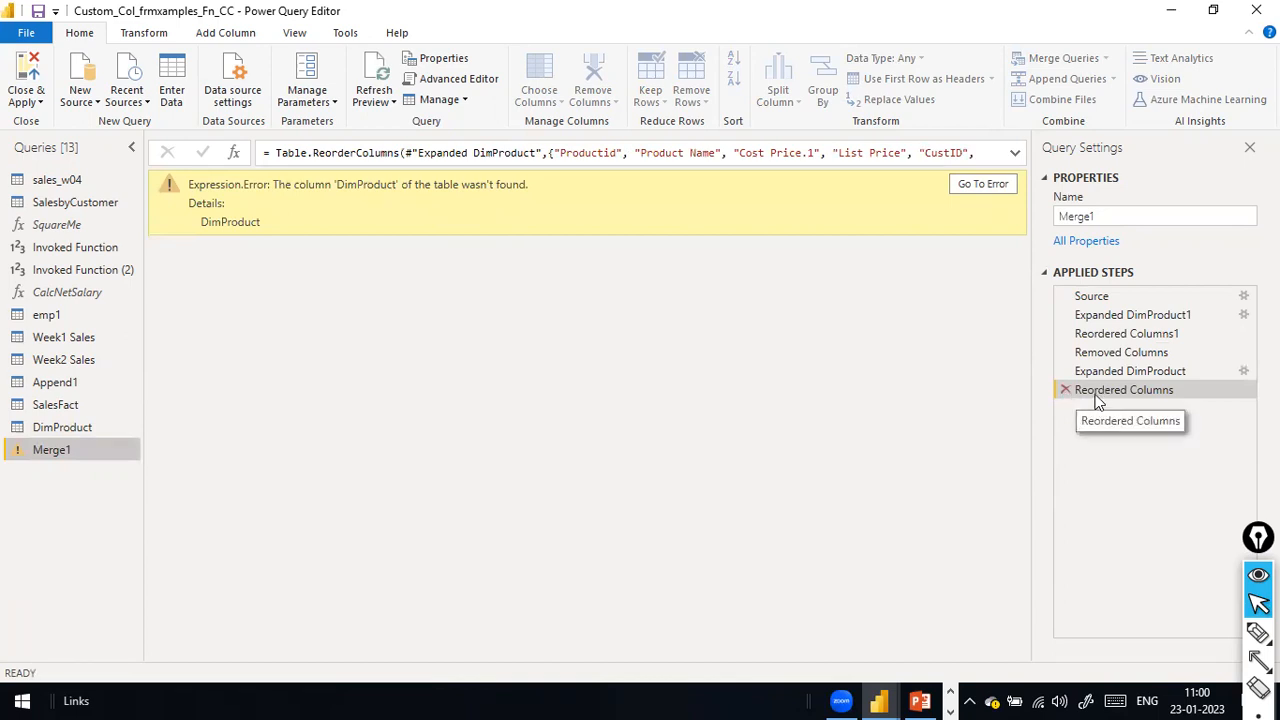
left_click_drag(1096, 400, 1108, 352)
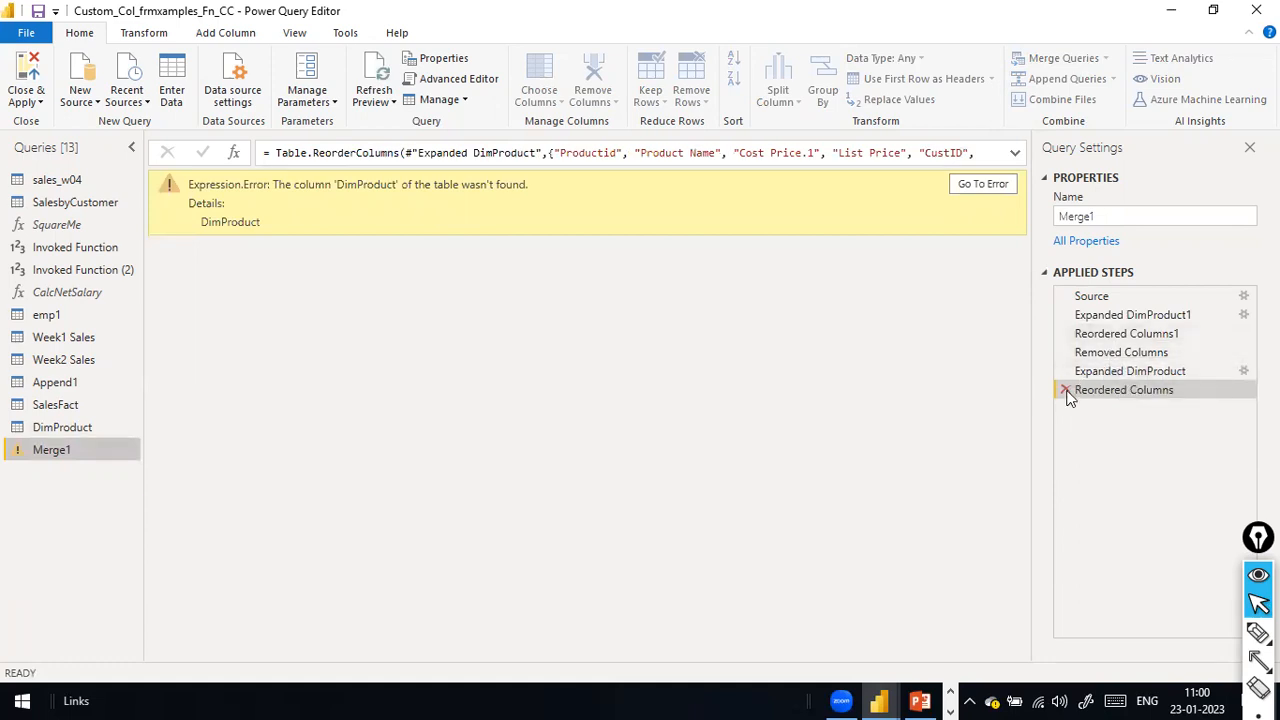
left_click(1066, 390)
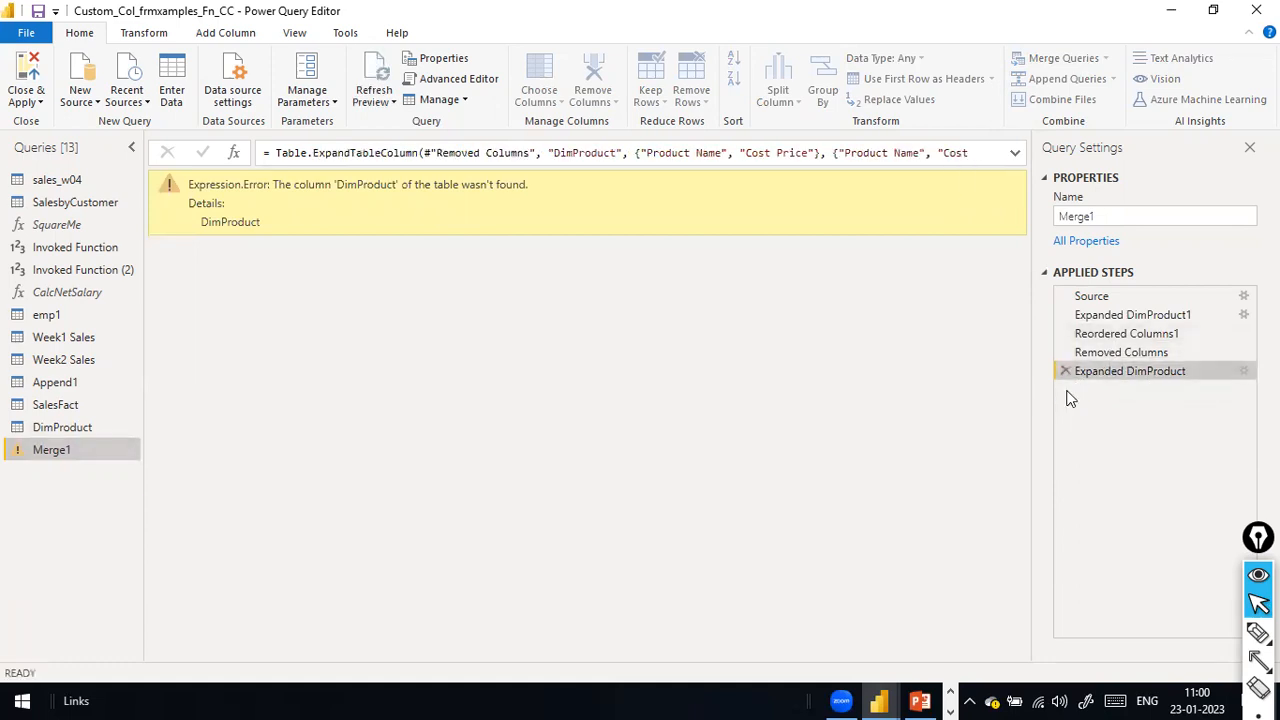
left_click(1065, 371)
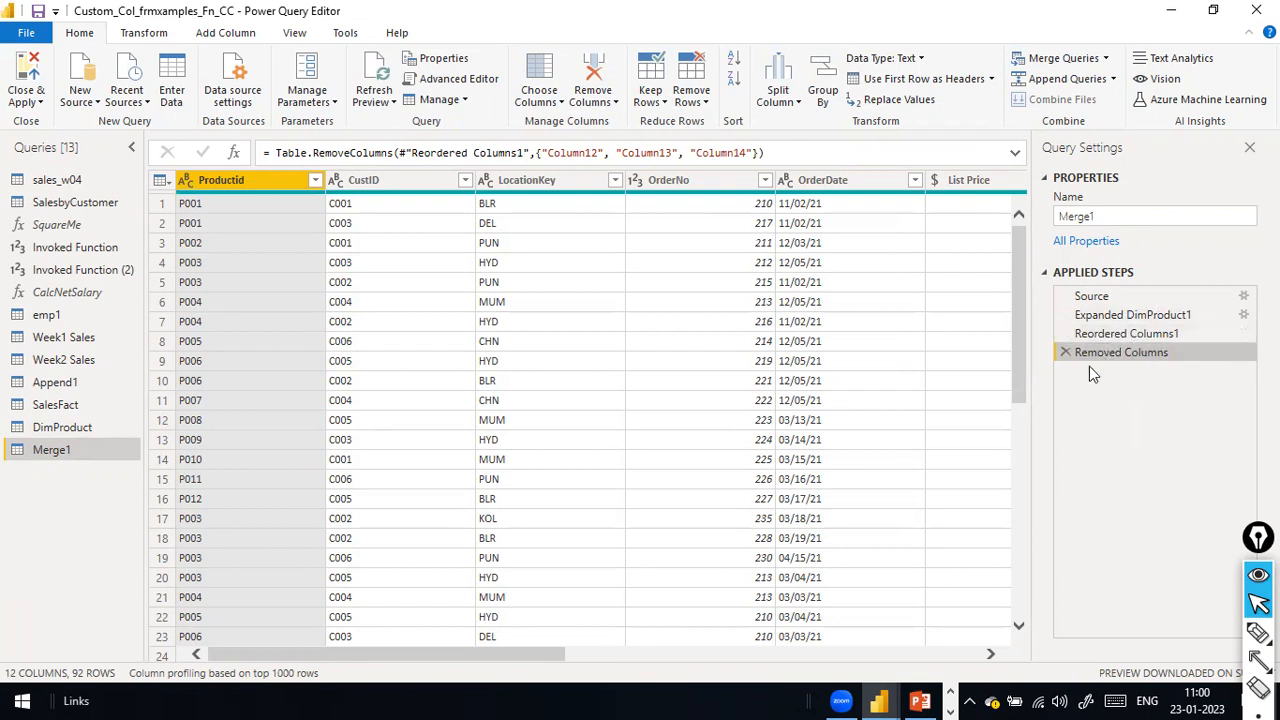
- Compare the Reordered Columns1 and Removed Columns steps and delete both, leaving Expanded DimProduct1 as the last applied step
left_click(1111, 336)
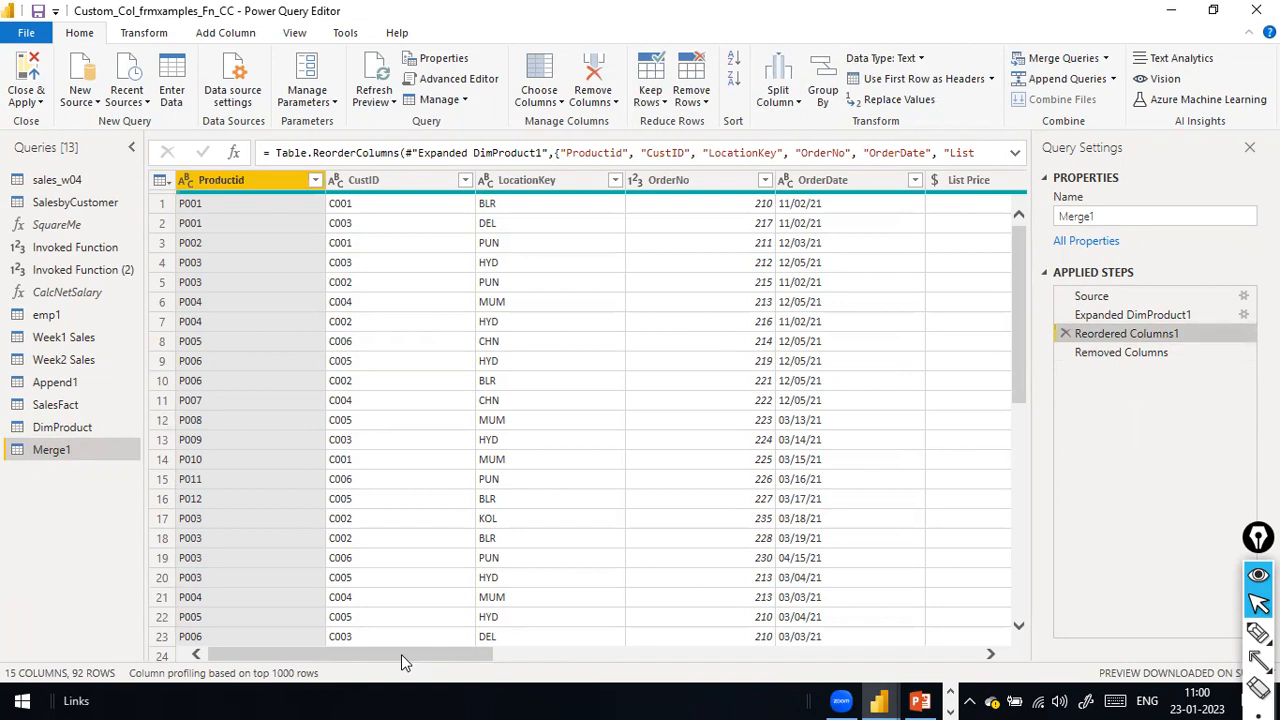
left_click(1130, 355)
left_click_drag(358, 652, 200, 640)
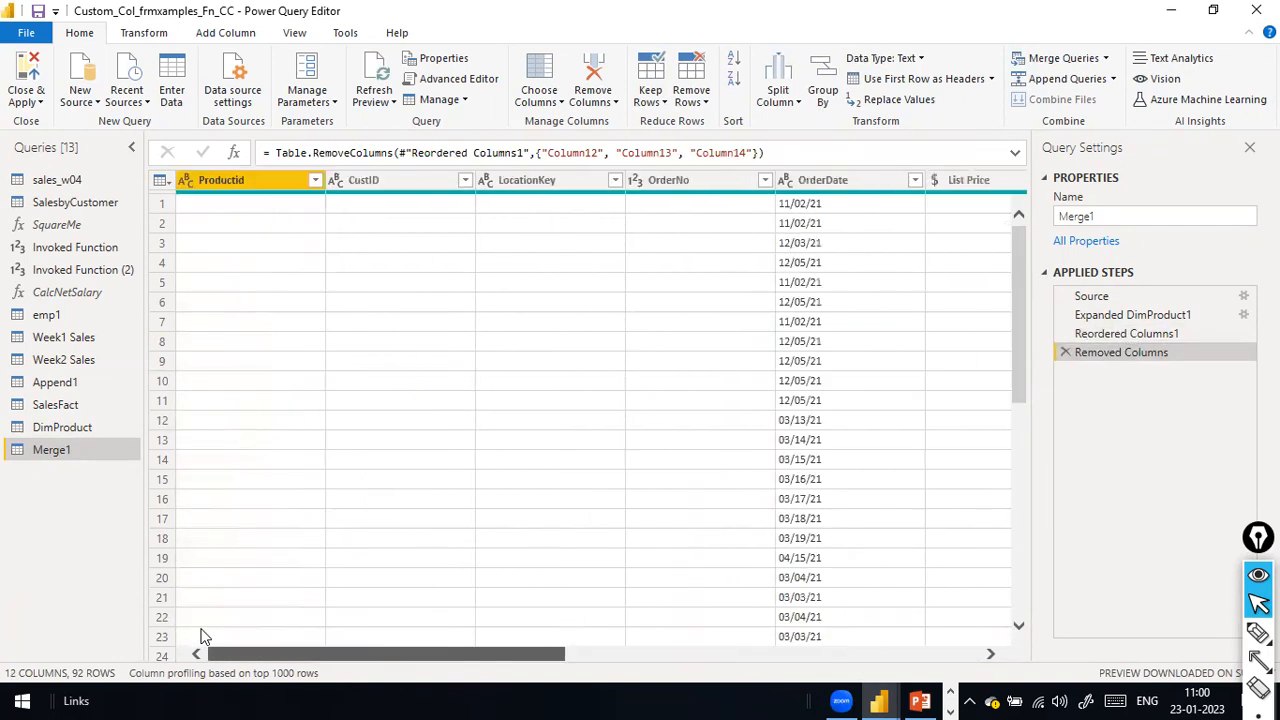
left_click(1065, 352)
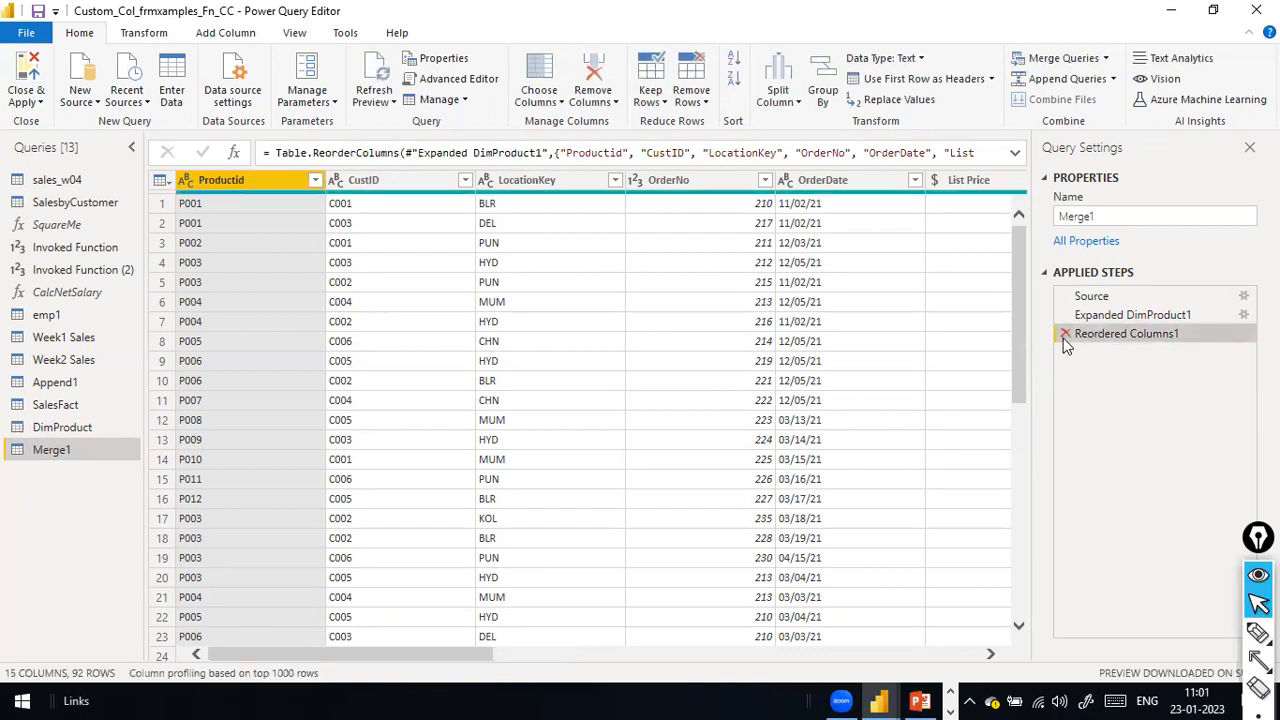
left_click(1065, 334)
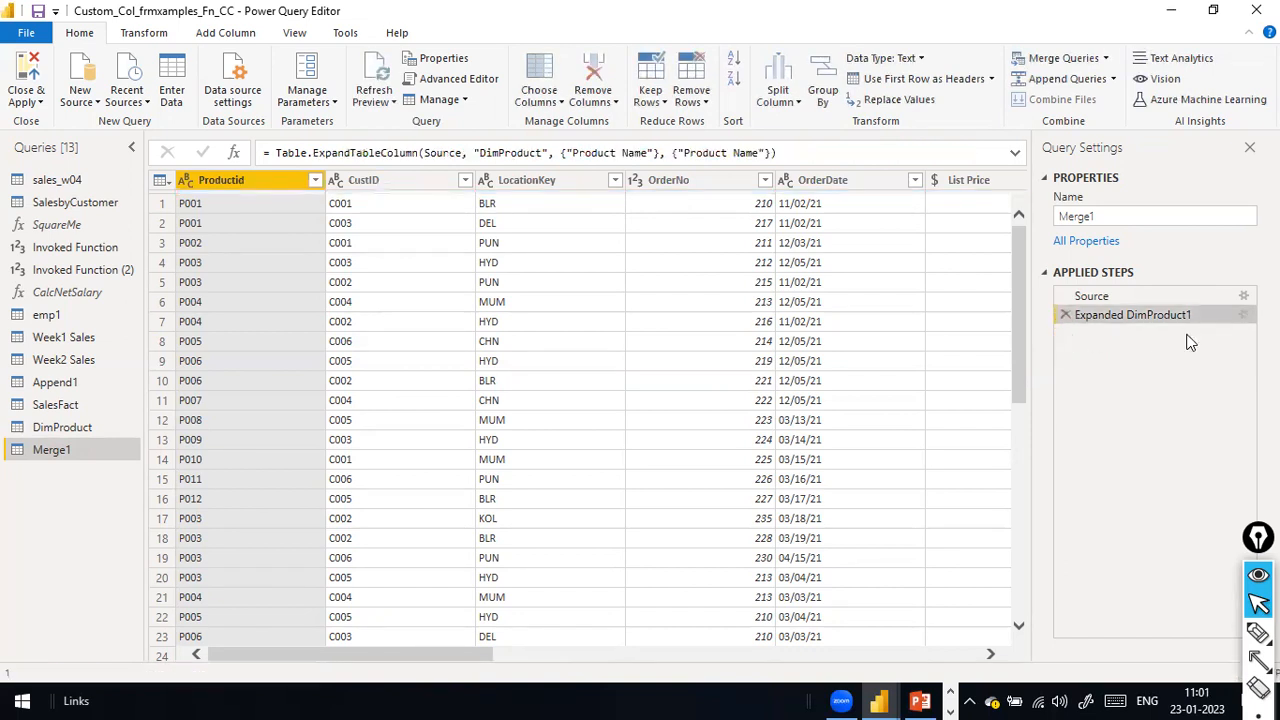
- Move the Product Name column to between Cost Price and Quantity
left_click(414, 637)
left_click_drag(437, 652, 991, 634)
mouse_move(955, 180)
left_mouse_down()
mouse_move(4, 140)
mouse_move(200, 190)
mouse_move(690, 200)
mouse_move(953, 228)
mouse_move(770, 205)
mouse_move(786, 206)
left_mouse_up()
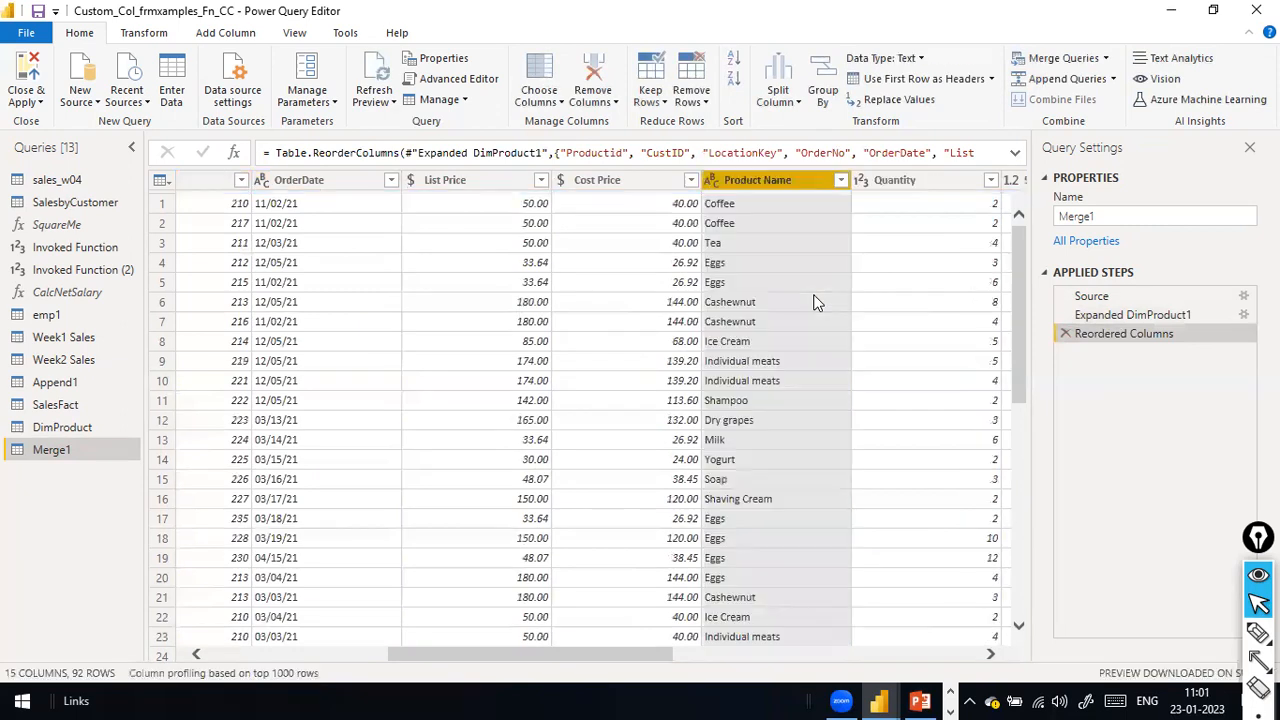
- Check the merged rows down to the last one and examine the distinct Sales Amount values without filtering
left_click_drag(1012, 328, 1020, 659)
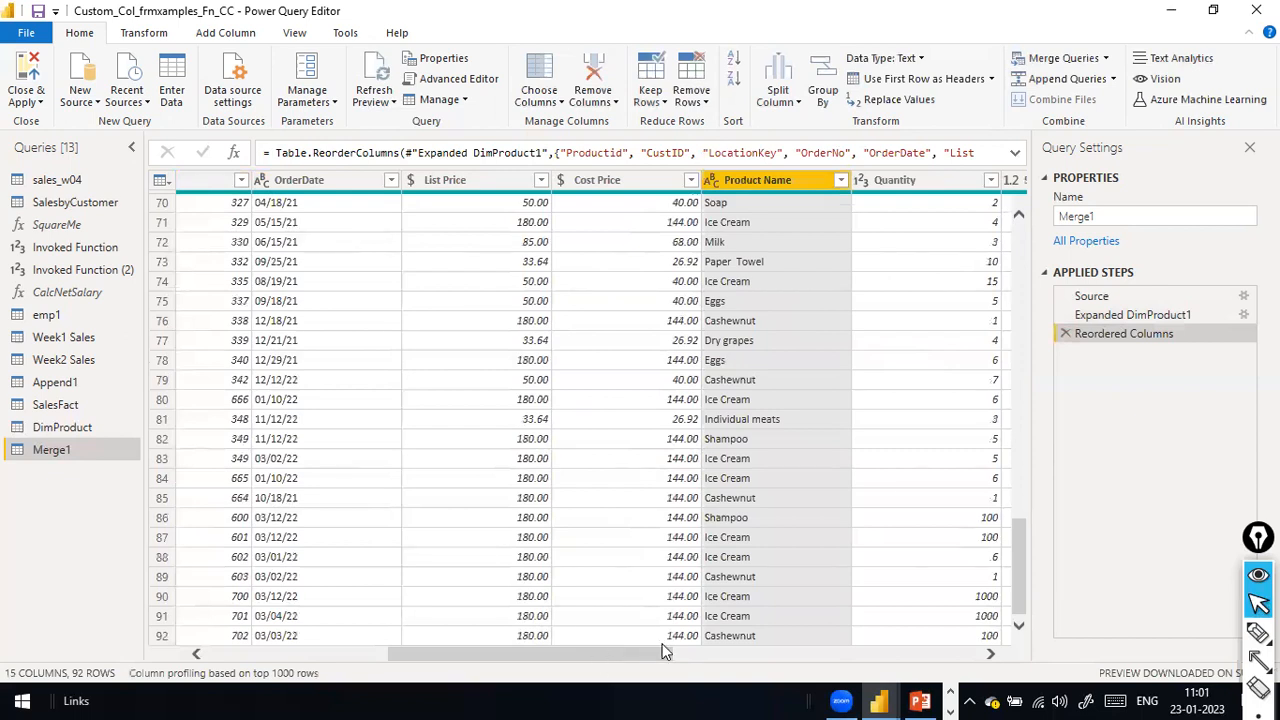
left_click_drag(612, 660, 695, 664)
left_click(902, 181)
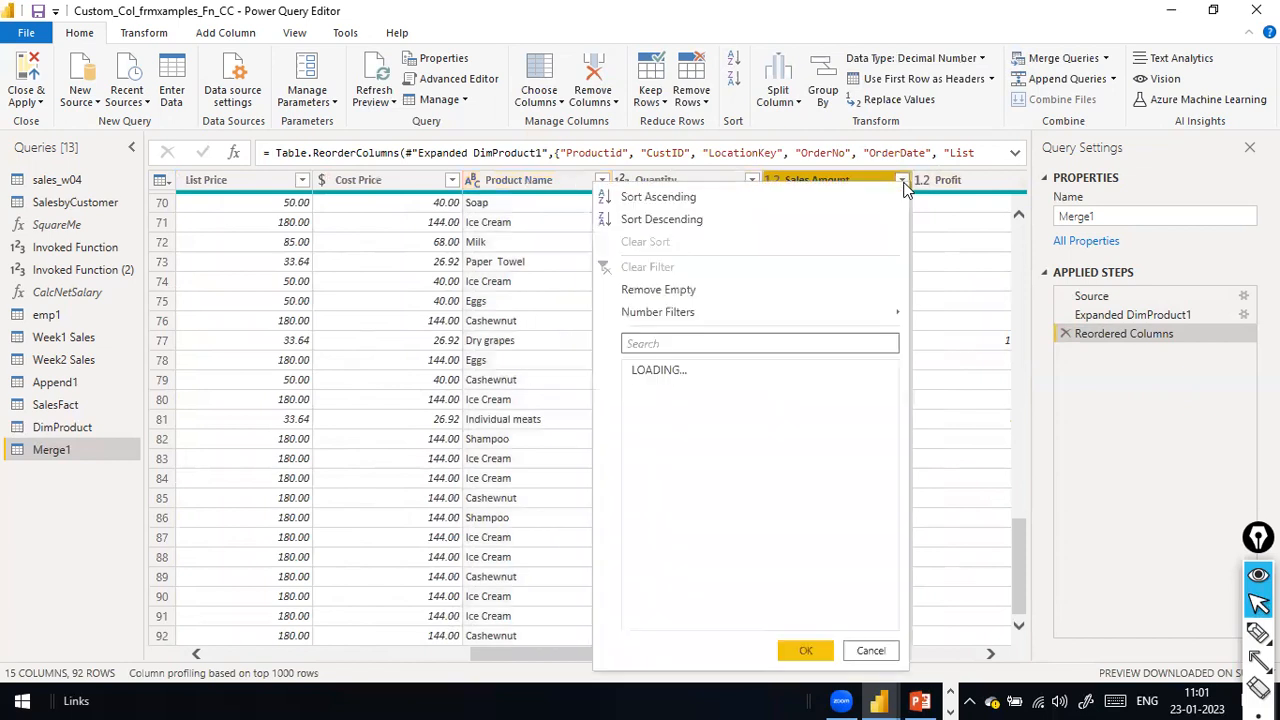
scroll(797, 456, "down", 3)
scroll(797, 456, "down", 5)
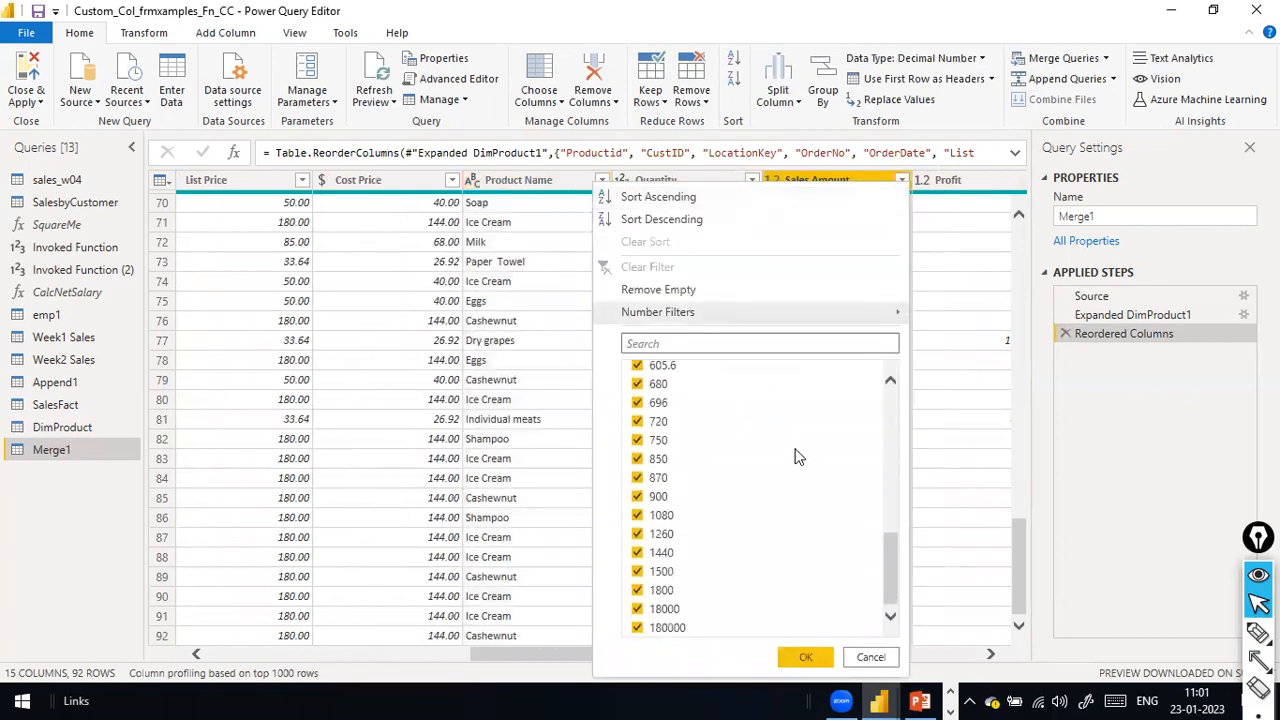
scroll(797, 456, "up", 10)
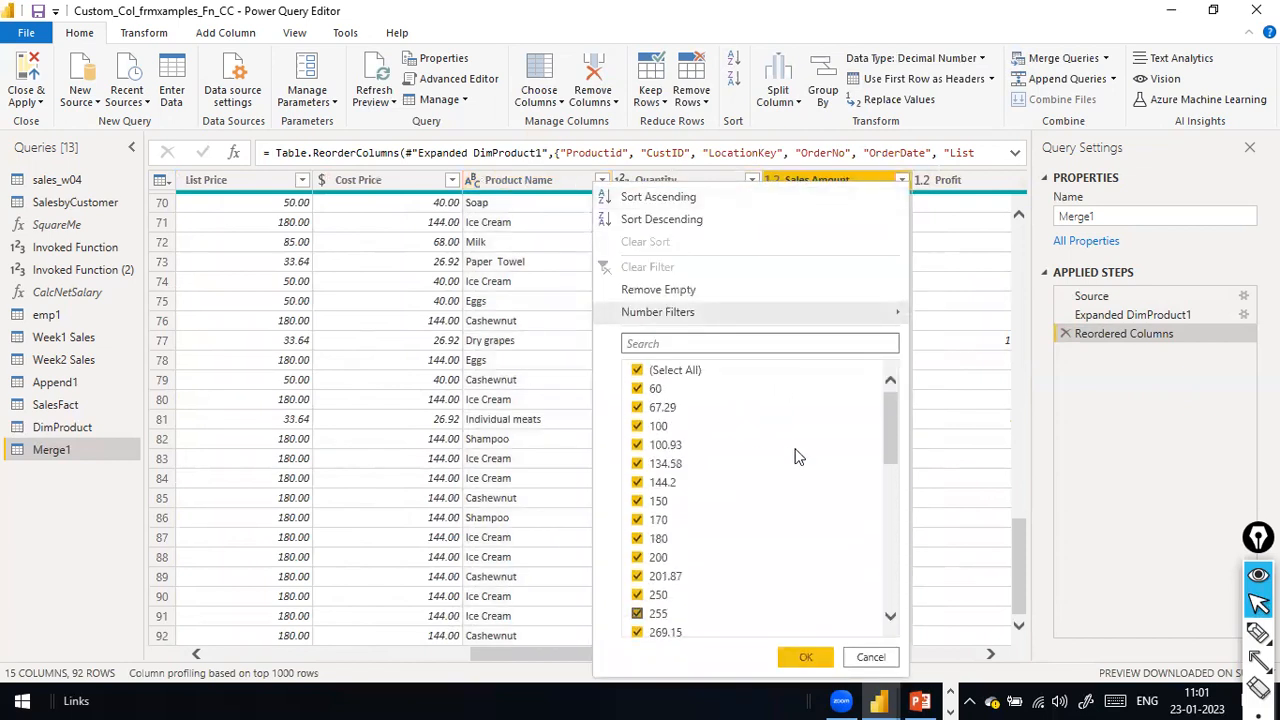
left_click(871, 659)
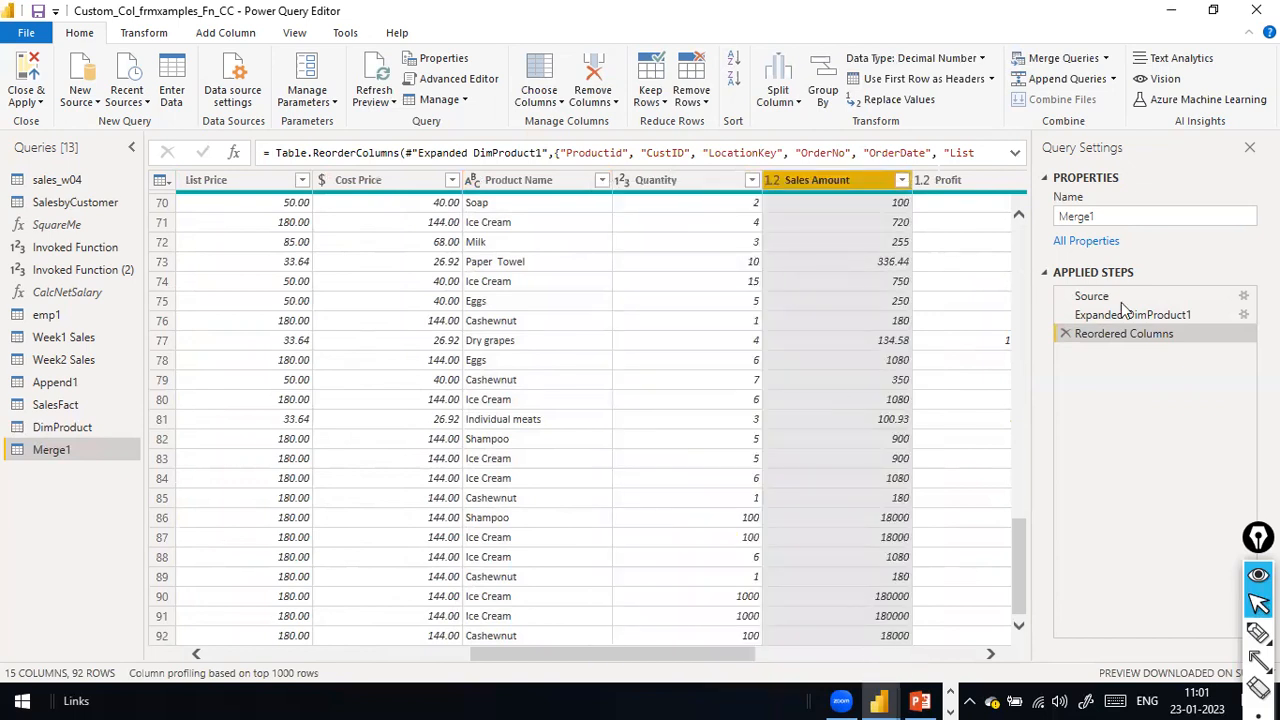
- Reopen the merge settings of Merge1's Source step and set the join kind to Left Anti (rows only in first)
left_click(1242, 296)
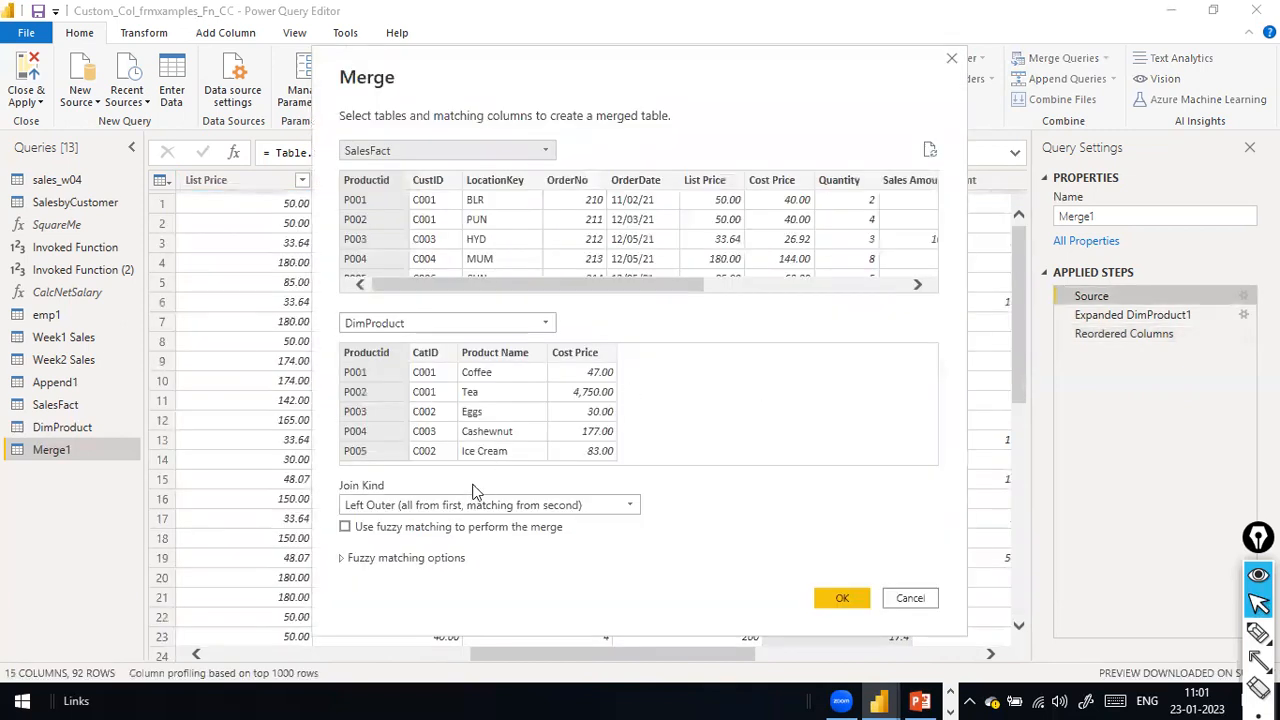
left_click(636, 507)
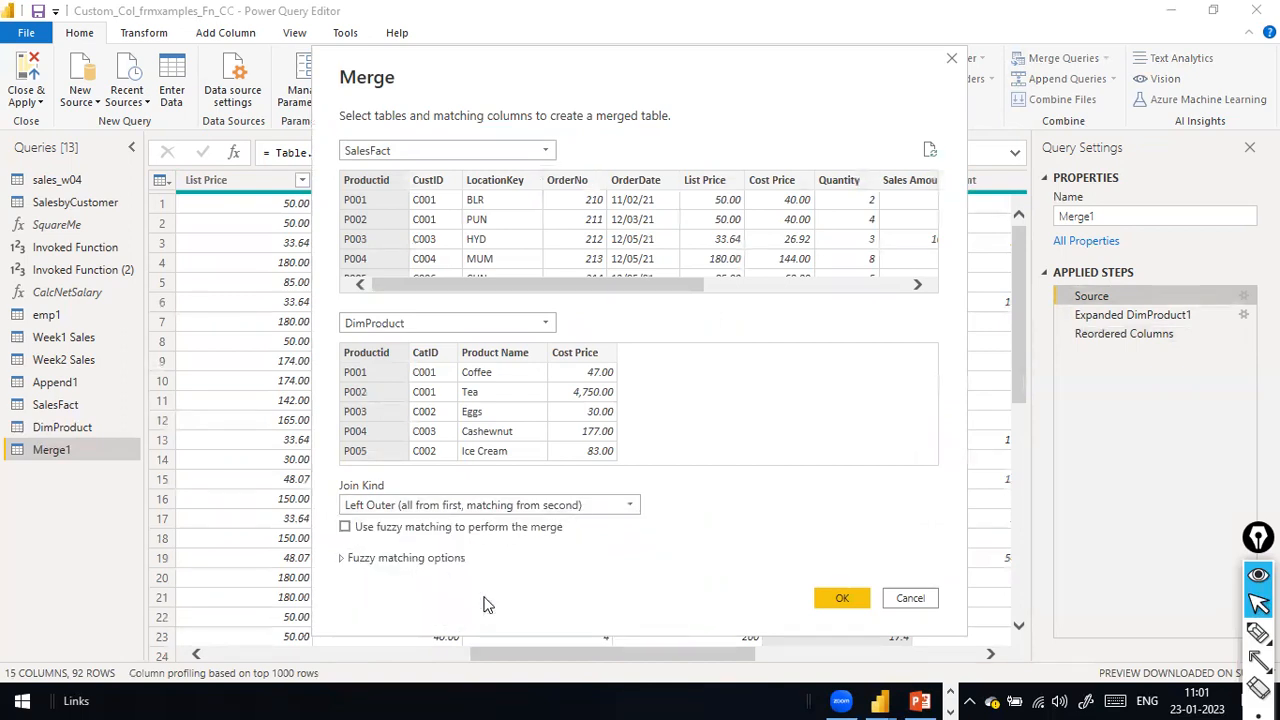
left_click(487, 601)
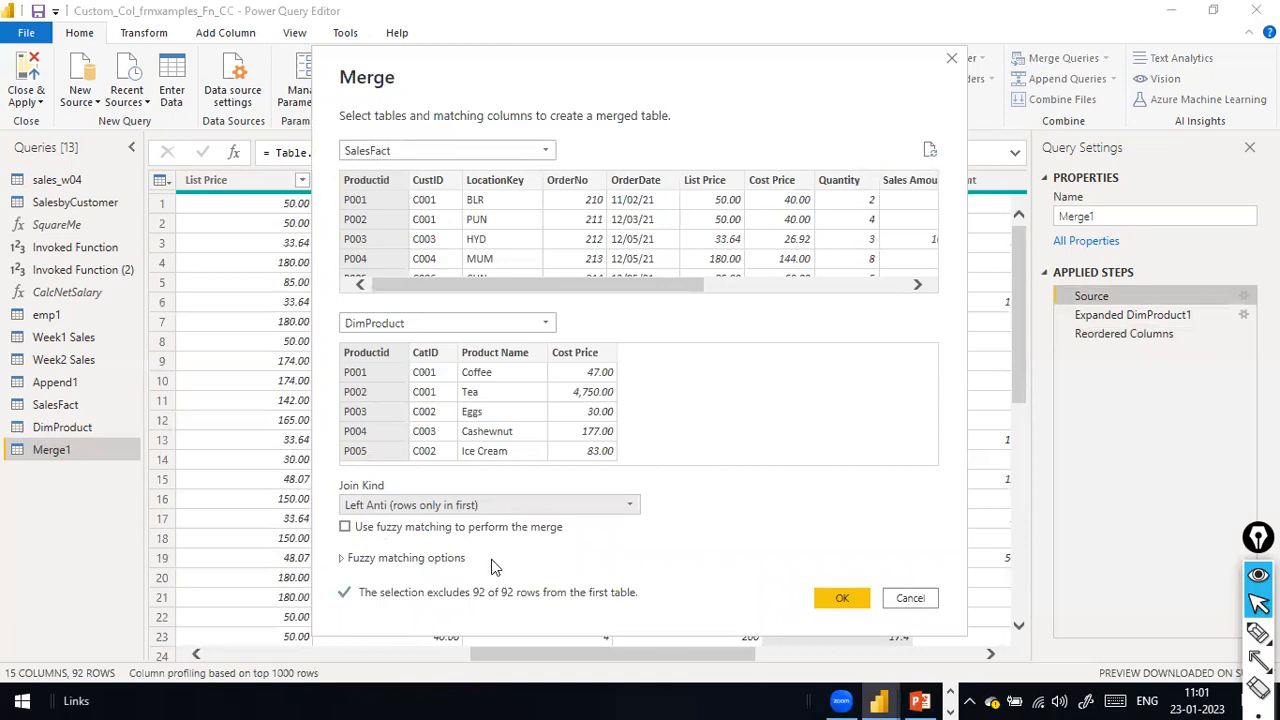
left_click(629, 507)
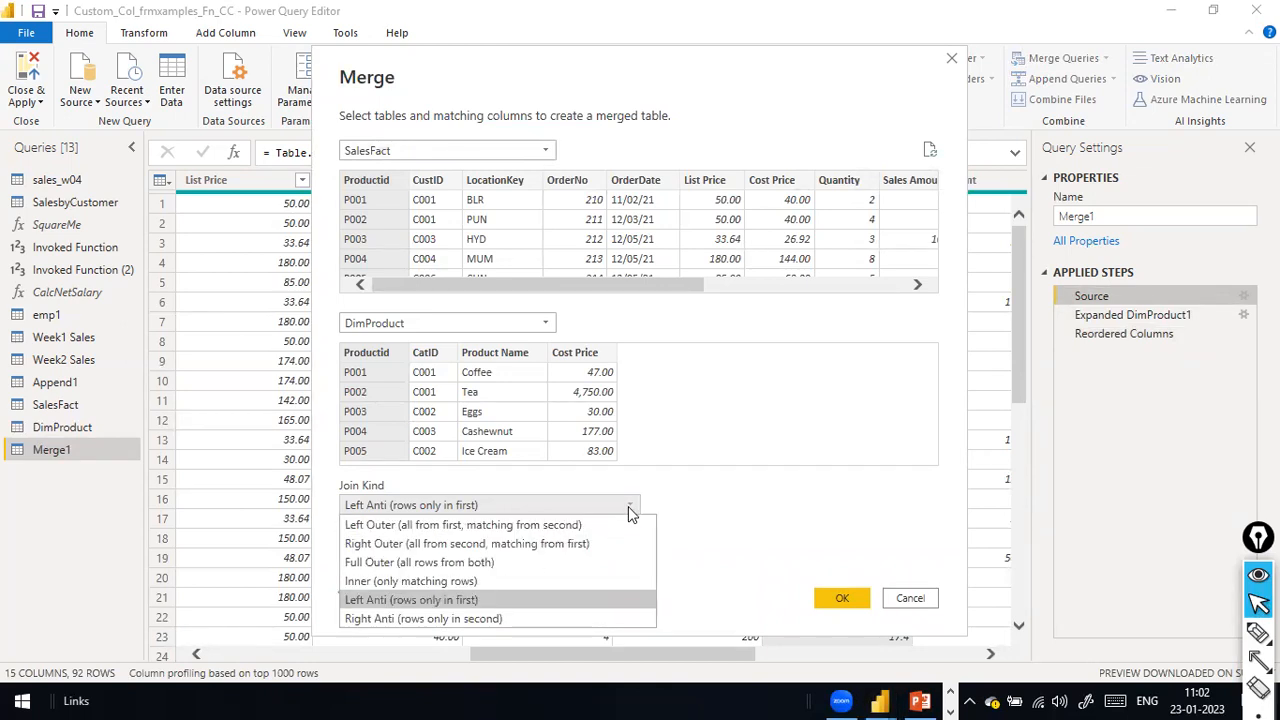
left_click(758, 372)
- Swap the merge tables, making DimProduct the first table and SalesFact the second
left_click(546, 151)
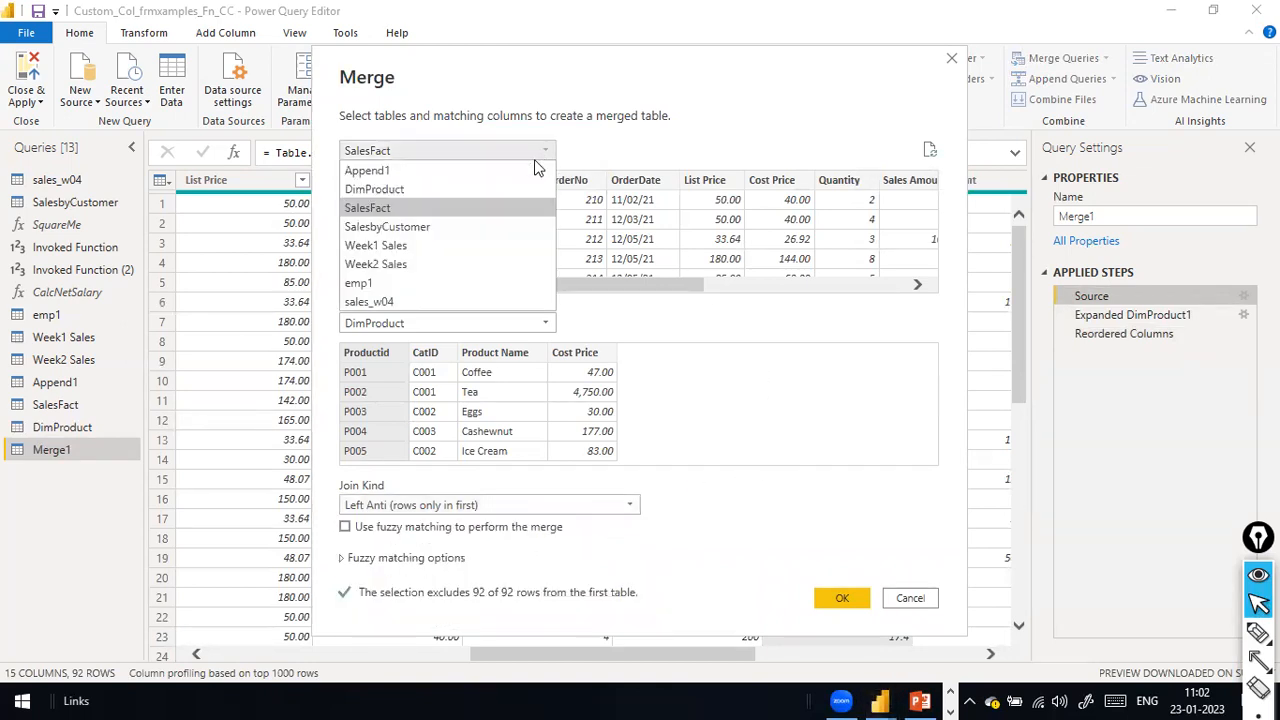
left_click(480, 189)
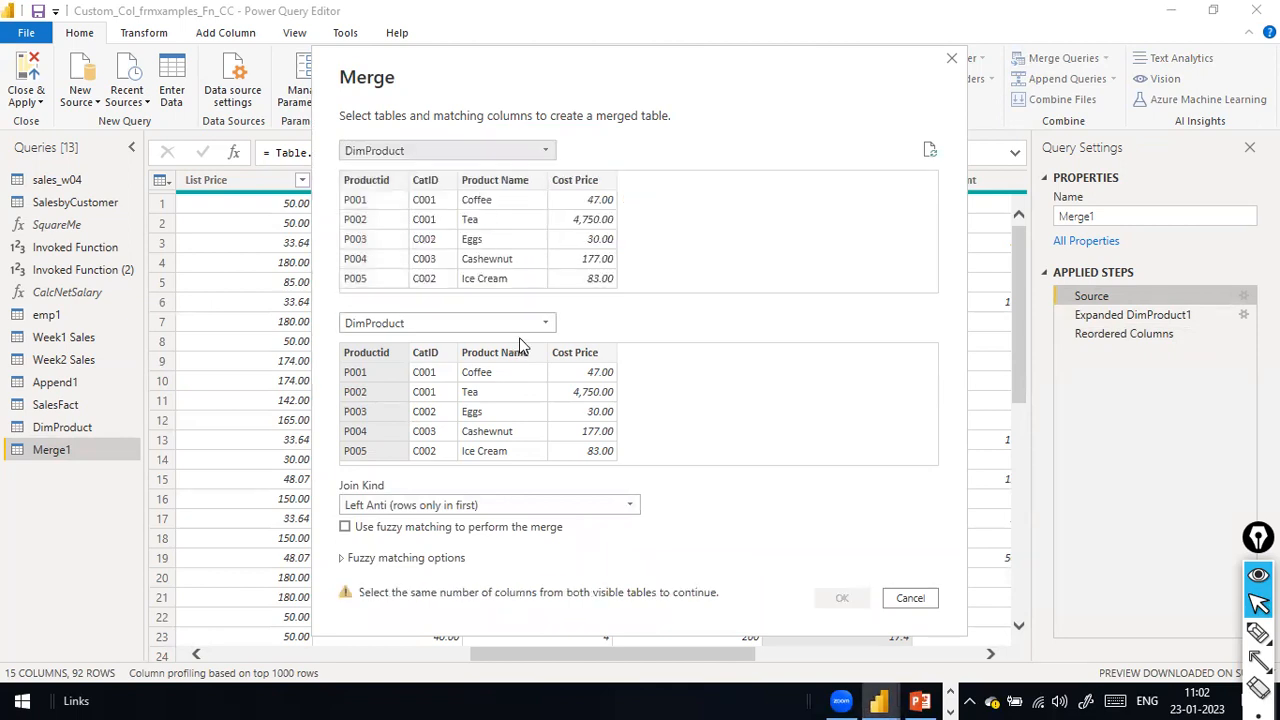
left_click(546, 326)
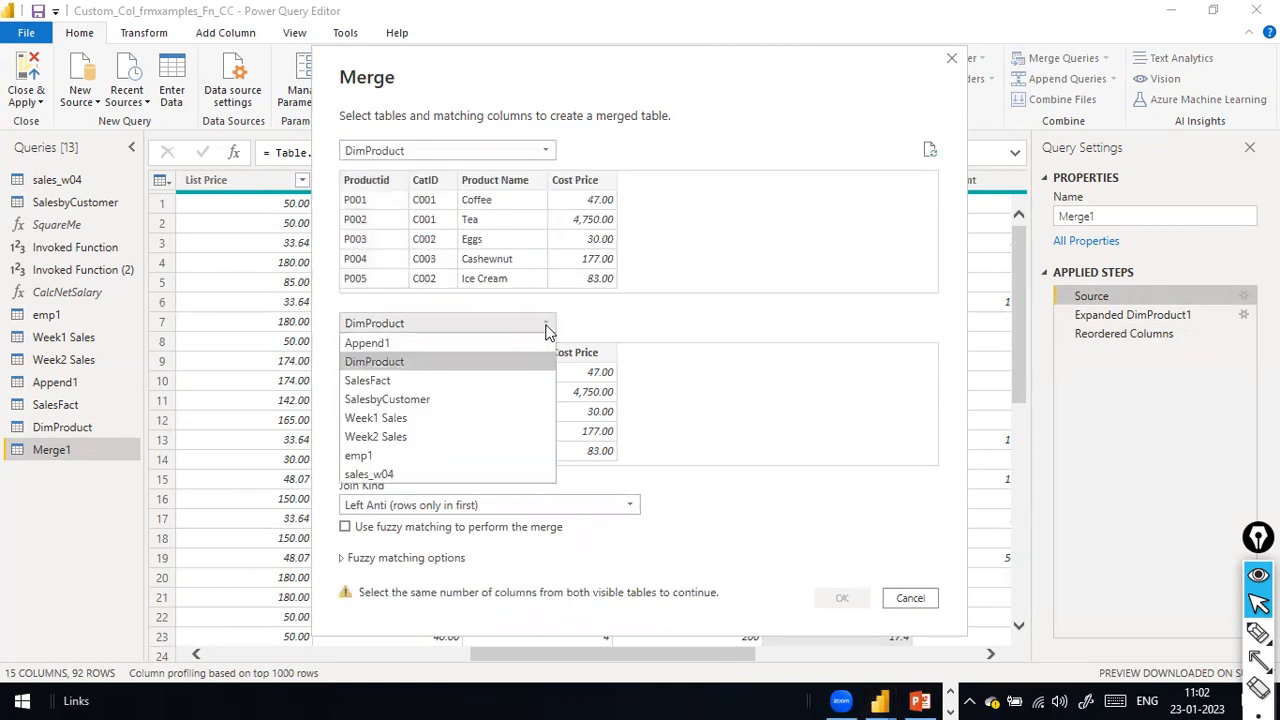
left_click(433, 382)
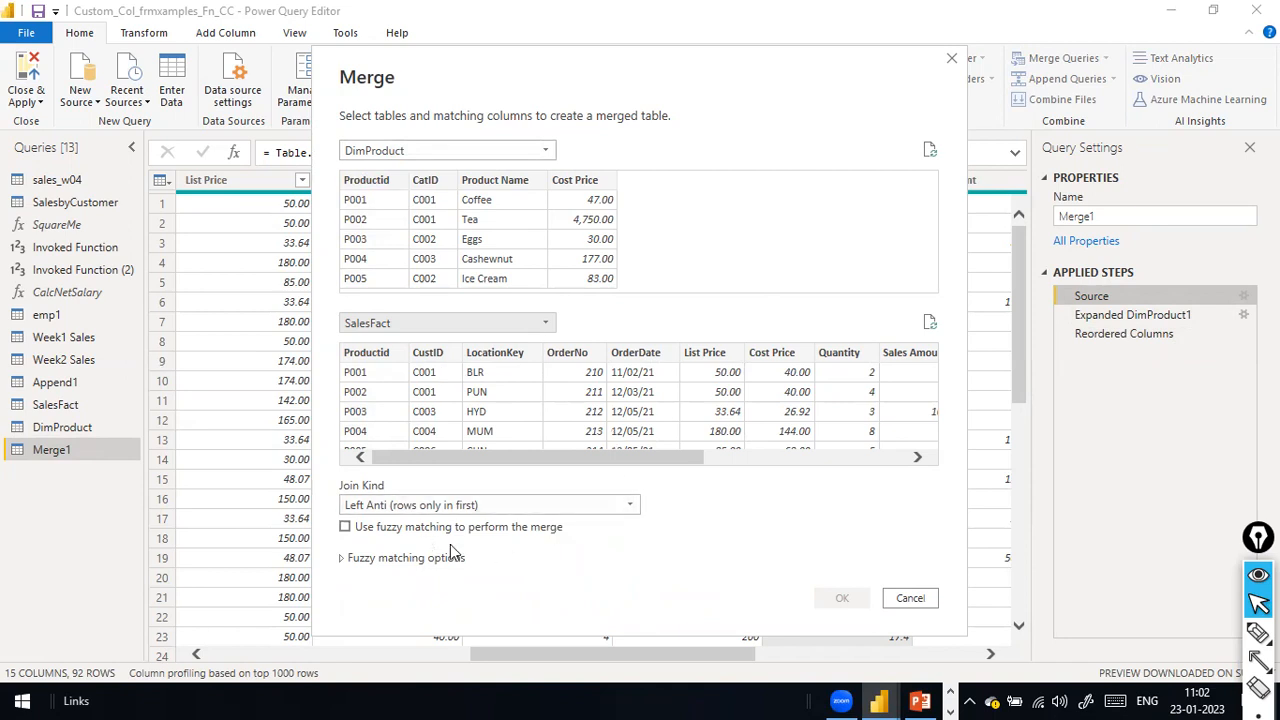
- Match DimProduct and SalesFact on Productid and apply the Left Anti merge
left_click_drag(565, 57, 478, 42)
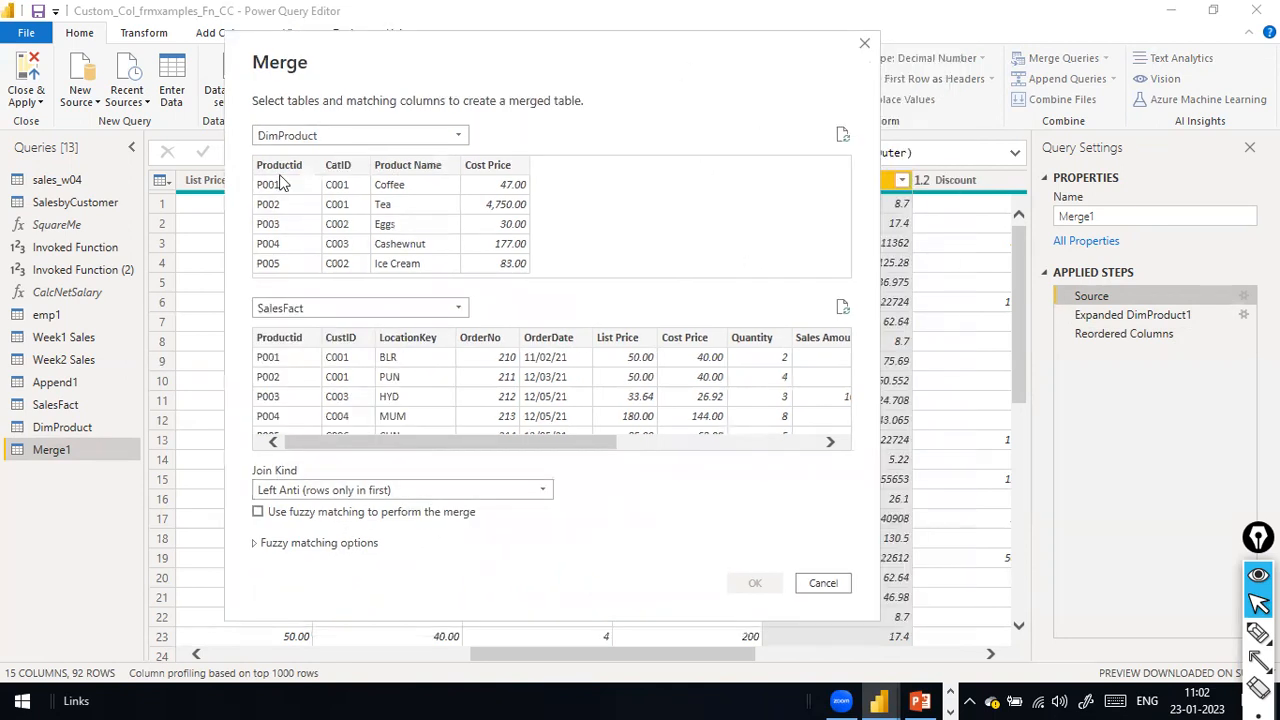
left_click(268, 180)
left_click(278, 345)
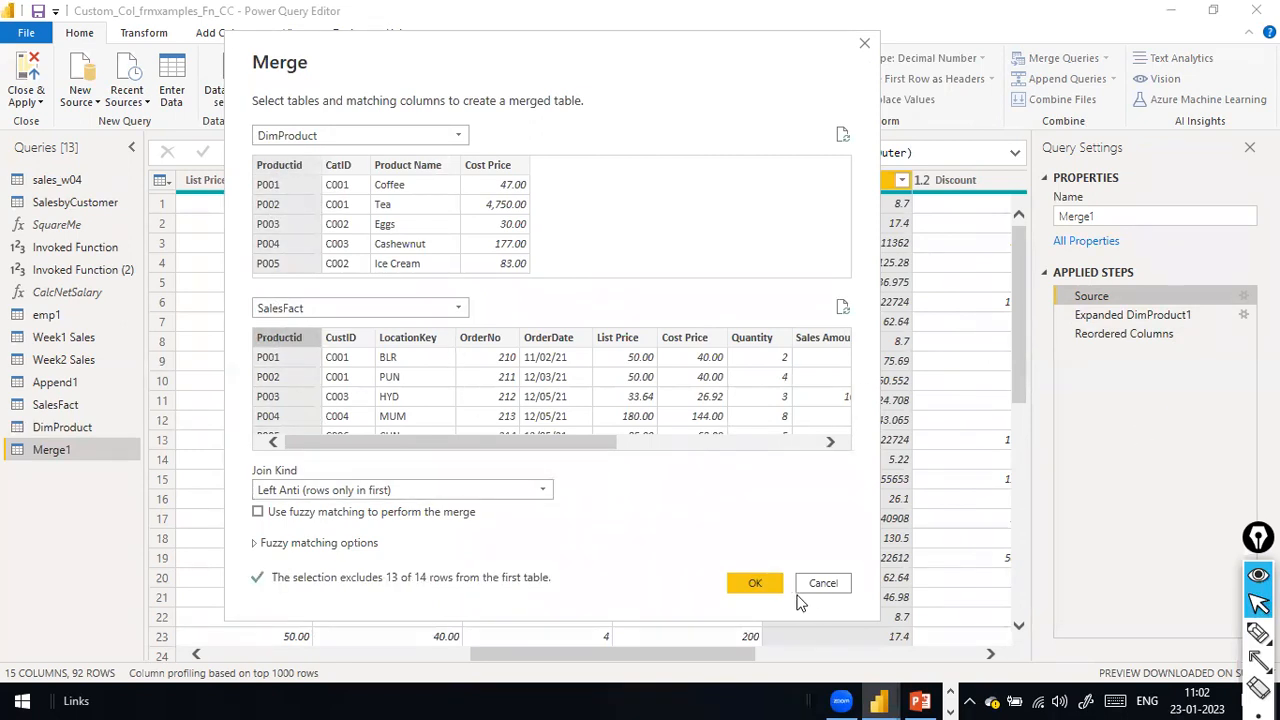
left_click(757, 584)
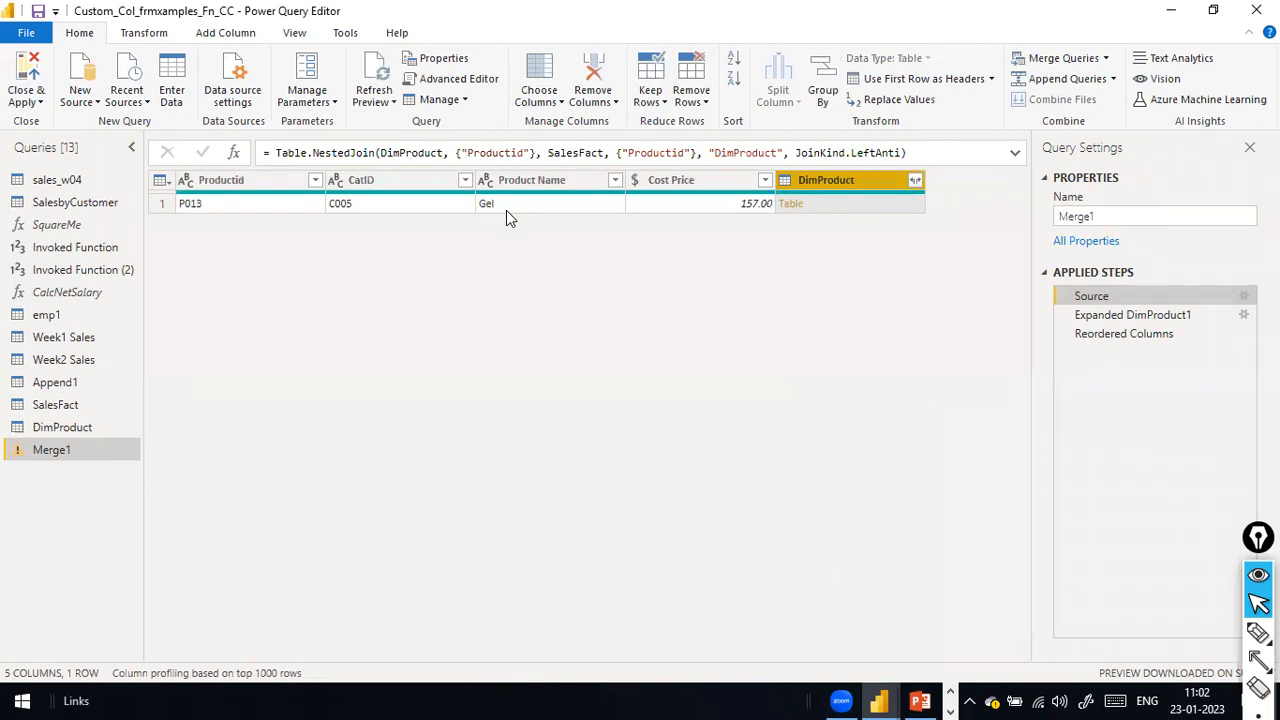
- Expand the nested DimProduct column with all fields except Column12, Column13 and Column14, without the original name prefix
left_click(913, 180)
left_click(643, 258)
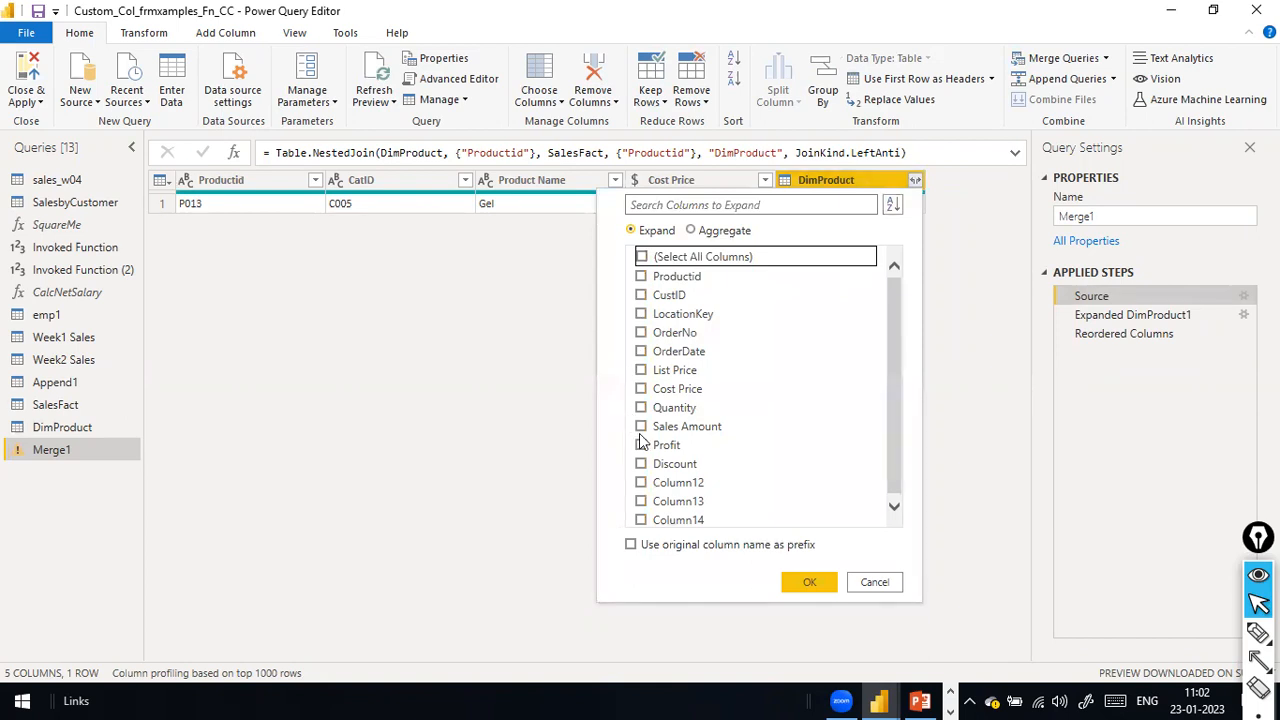
left_click(641, 257)
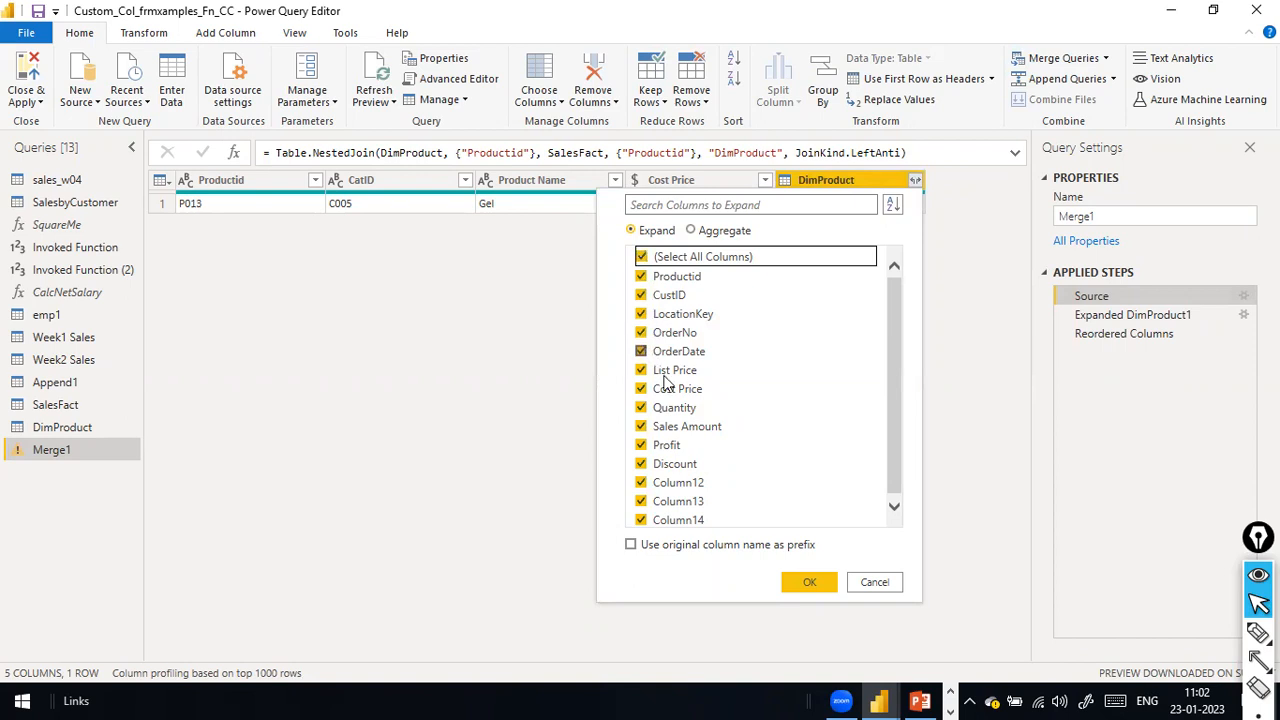
left_click(654, 483)
left_click(654, 500)
left_click(808, 585)
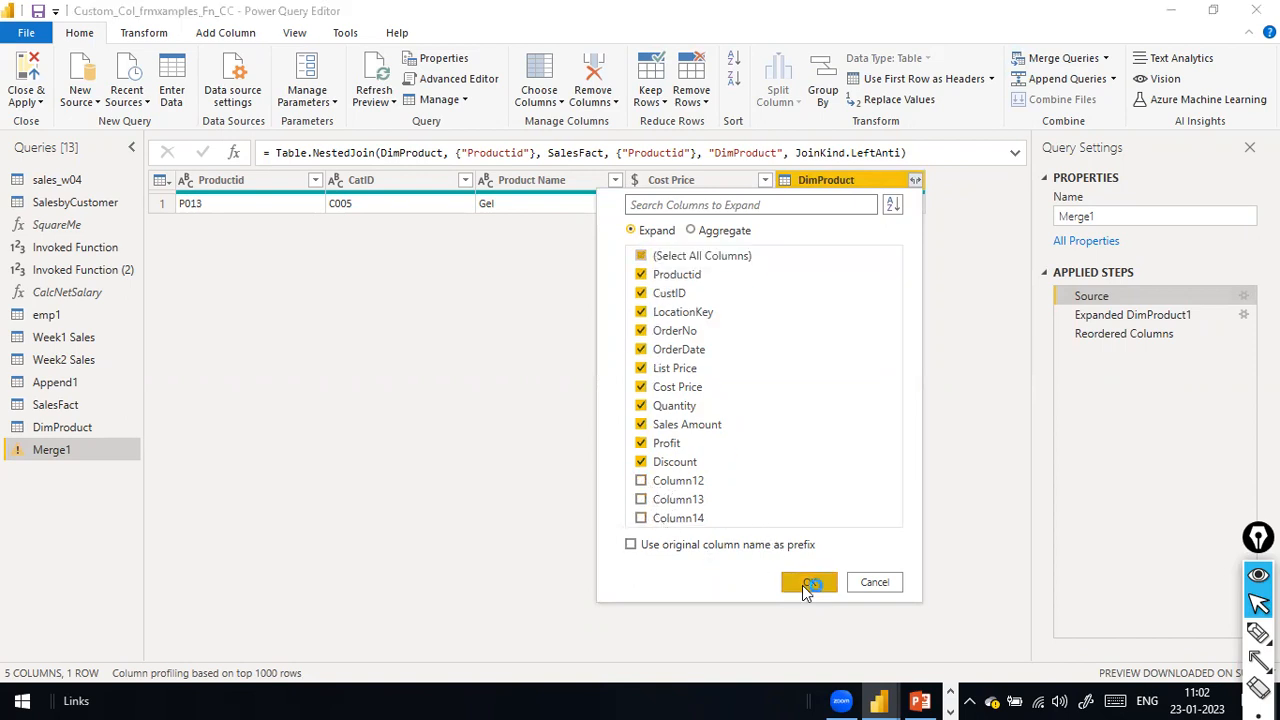
left_click(728, 390)
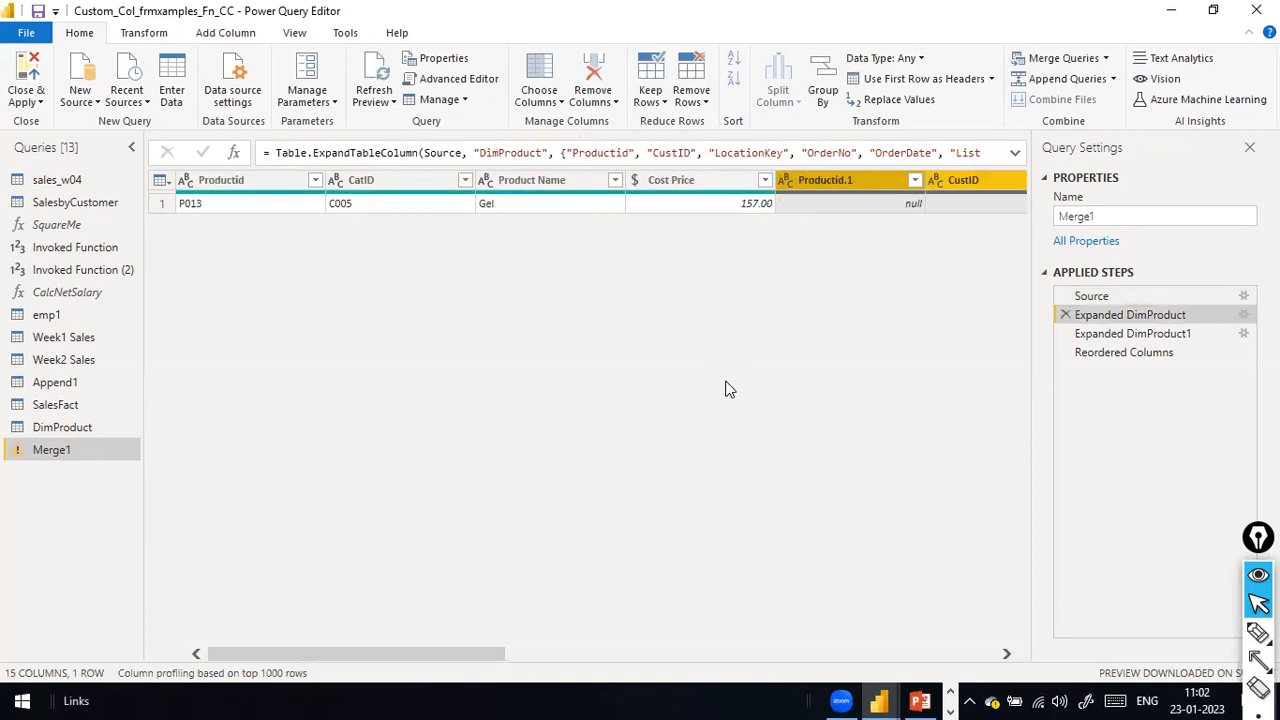
- Return to the Source step and review its merge settings, keeping the tables and join kind as they are
left_click(1164, 298)
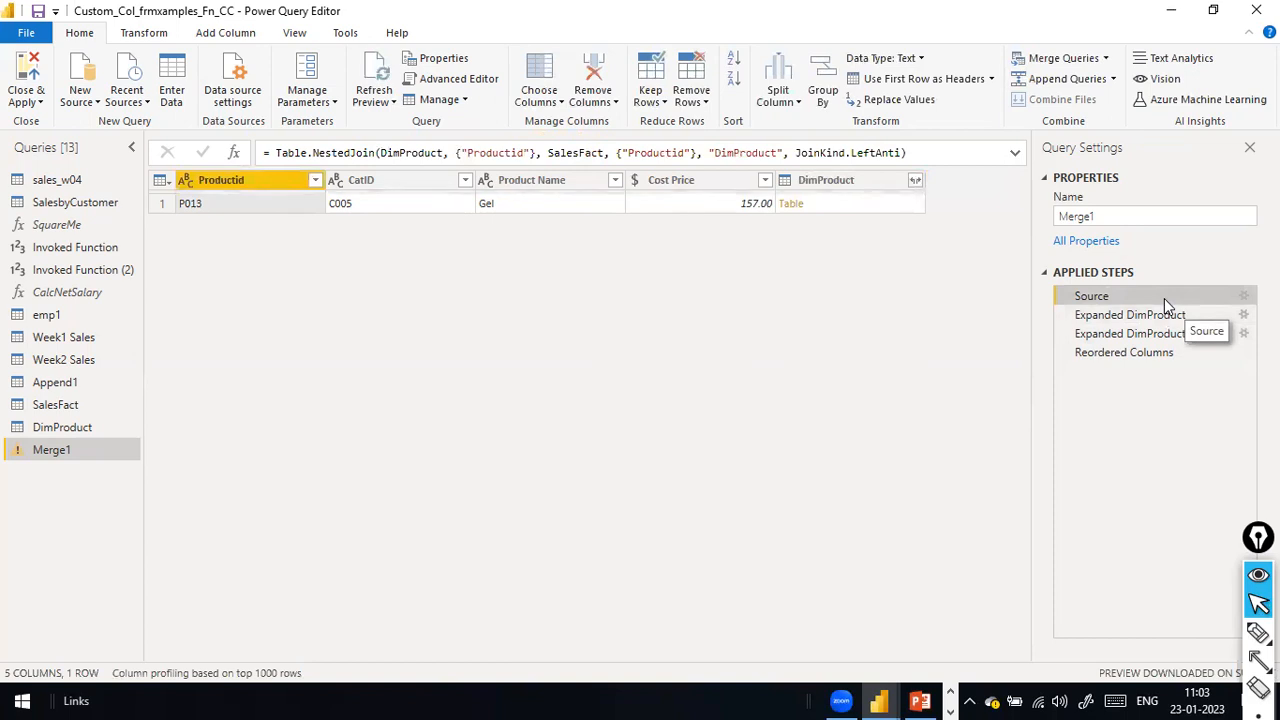
left_click(1243, 298)
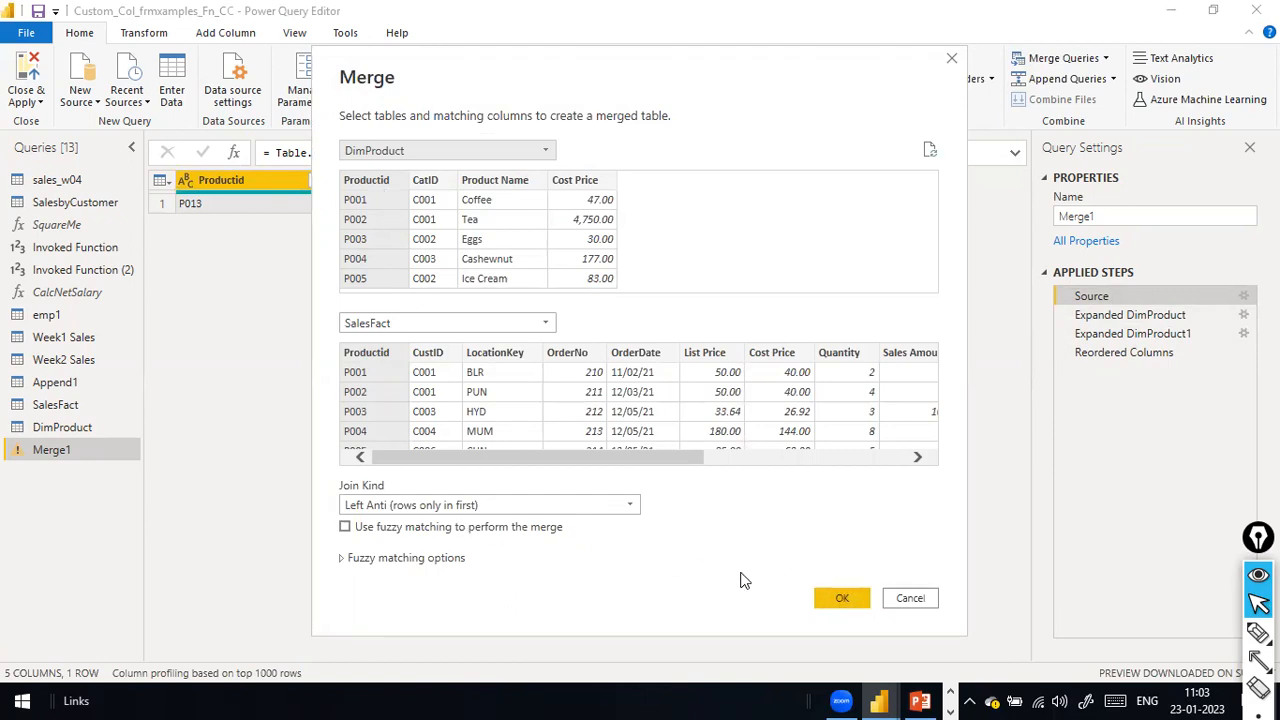
left_click(832, 598)
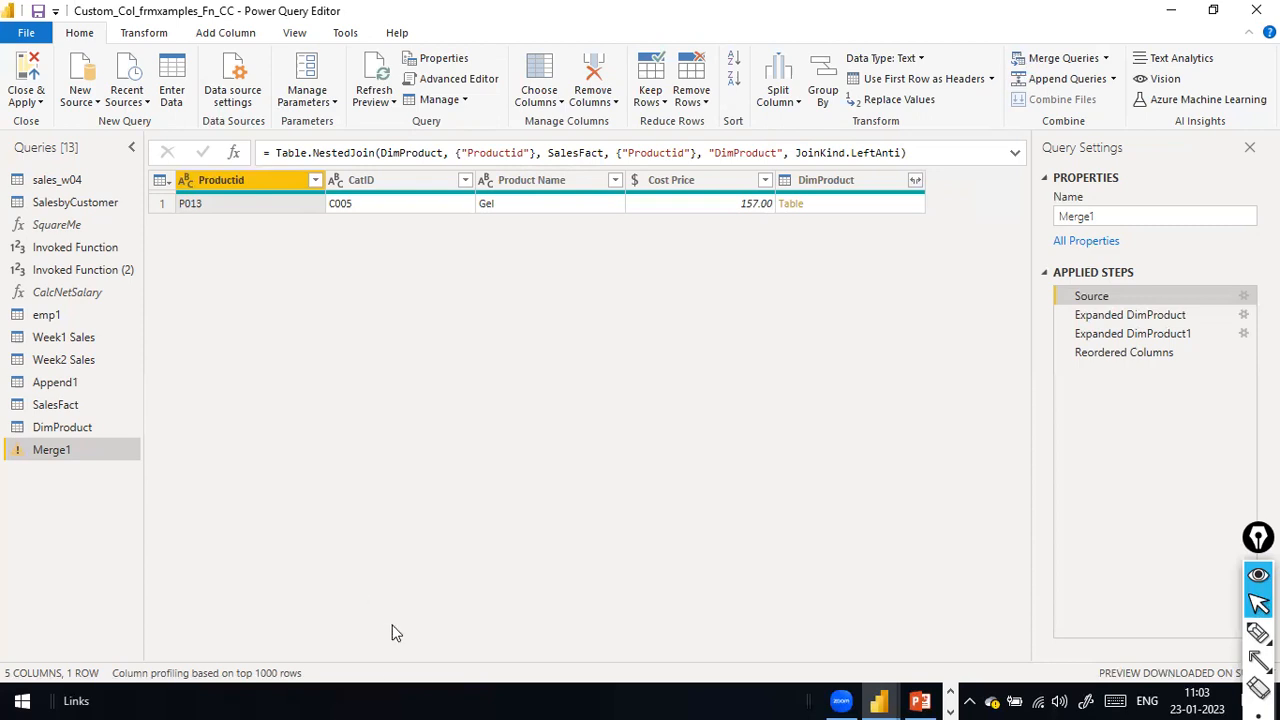
- With the screen pen, draw a small shaded two-circle diagram and two large overlapping circles with arrows labelled L and R
key("ctrl+shift+h")
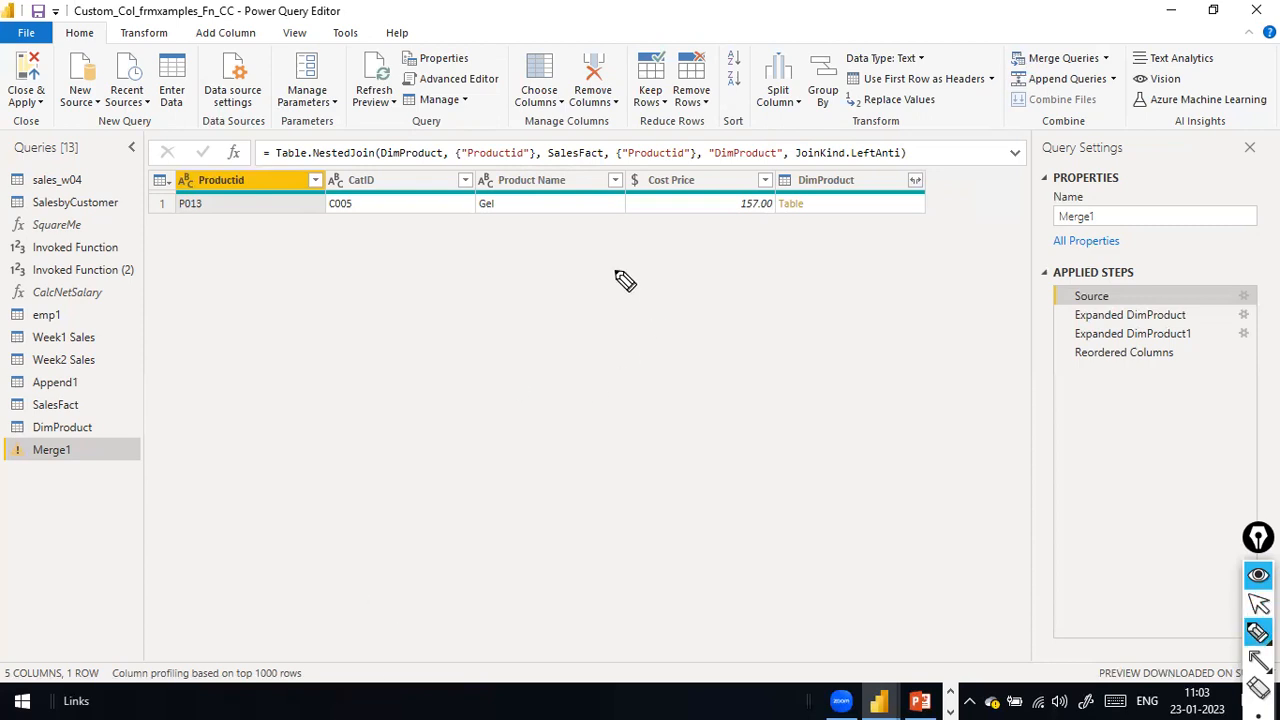
mouse_move(440, 328)
left_mouse_down()
mouse_move(577, 303)
mouse_move(510, 388)
mouse_move(591, 283)
left_mouse_up()
left_click_drag(724, 308, 838, 232)
left_click_drag(773, 335, 749, 306)
mouse_move(734, 486)
left_mouse_down()
mouse_move(726, 503)
mouse_move(762, 583)
left_mouse_up()
left_click_drag(963, 395, 983, 432)
left_click_drag(971, 436, 995, 419)
left_click_drag(998, 473, 1036, 466)
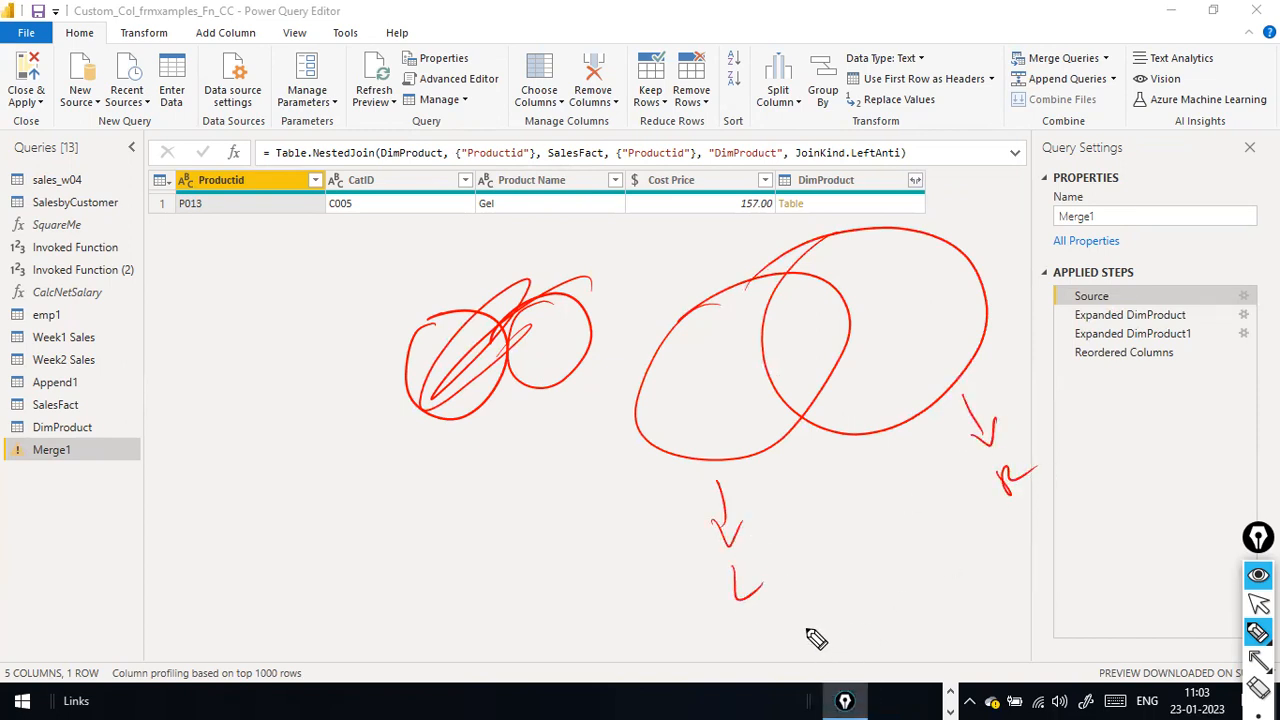
- Label the large circles product and order, shade the product circle, and write the swapped letters R and L beneath
left_click_drag(777, 531, 829, 500)
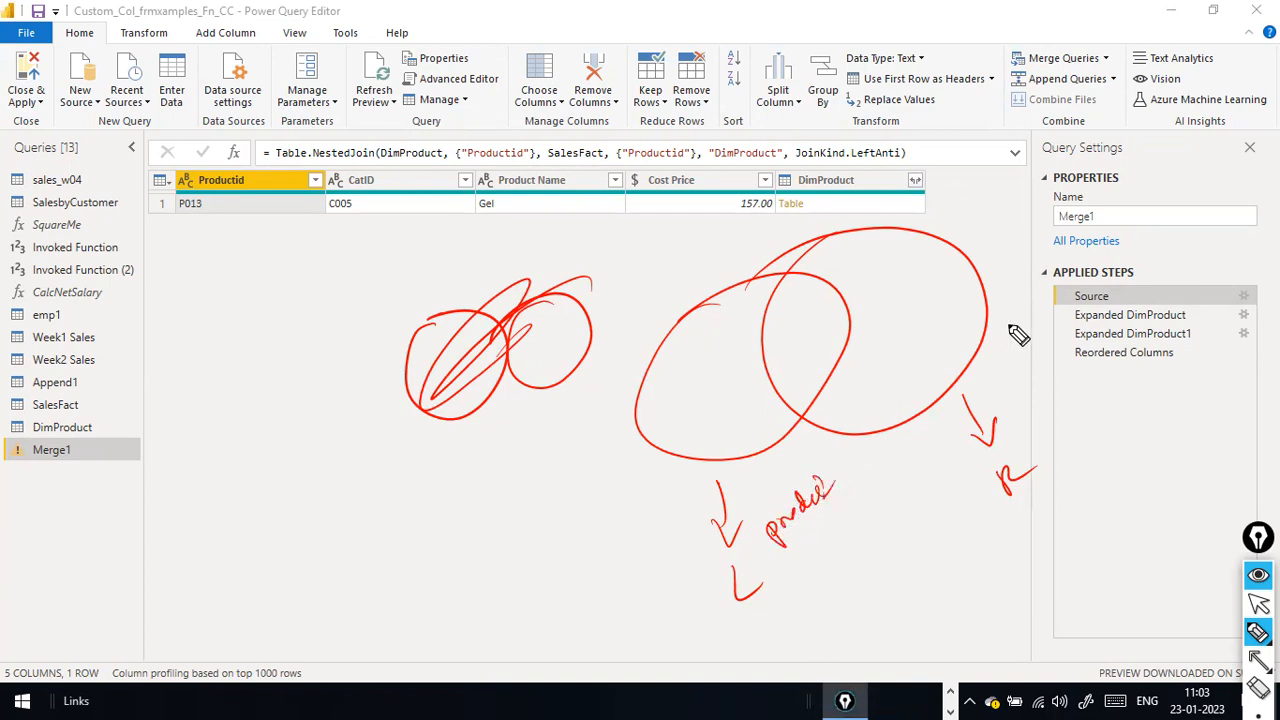
mouse_move(988, 378)
left_mouse_down()
mouse_move(1000, 371)
mouse_move(991, 391)
mouse_move(1028, 352)
left_mouse_up()
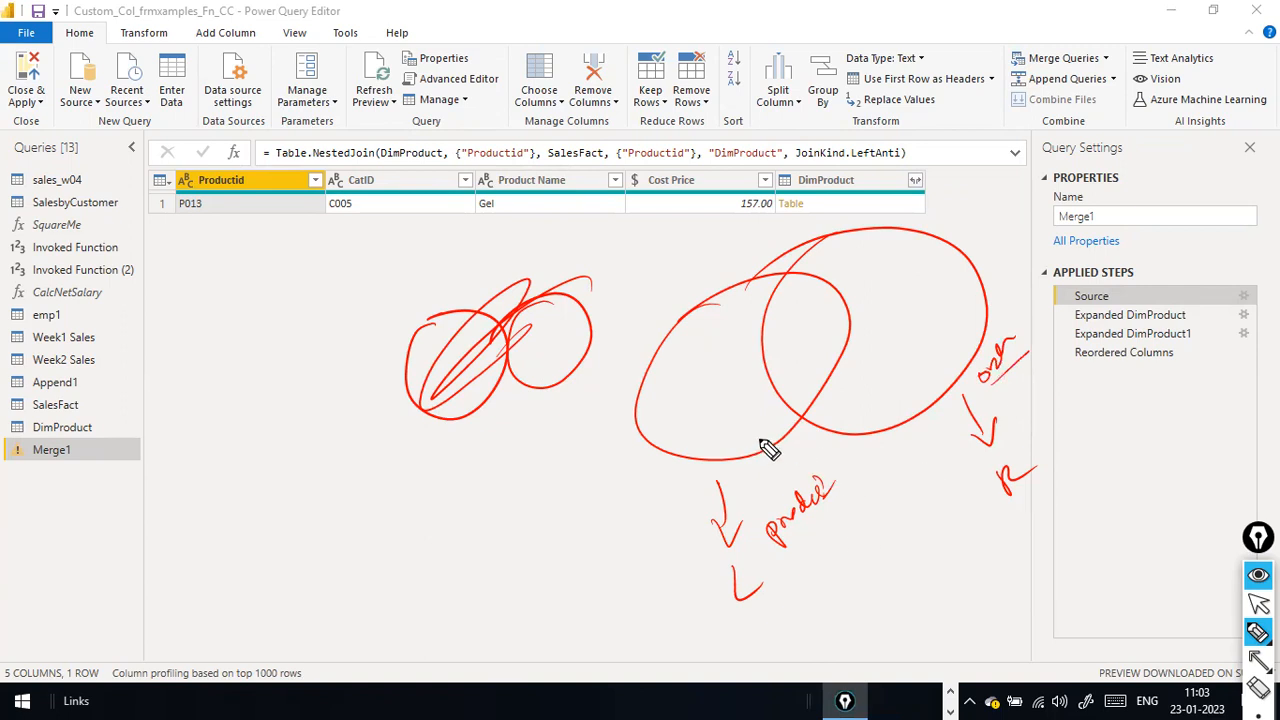
mouse_move(668, 402)
left_mouse_down()
mouse_move(794, 331)
mouse_move(780, 400)
mouse_move(708, 383)
mouse_move(832, 287)
mouse_move(737, 403)
left_mouse_up()
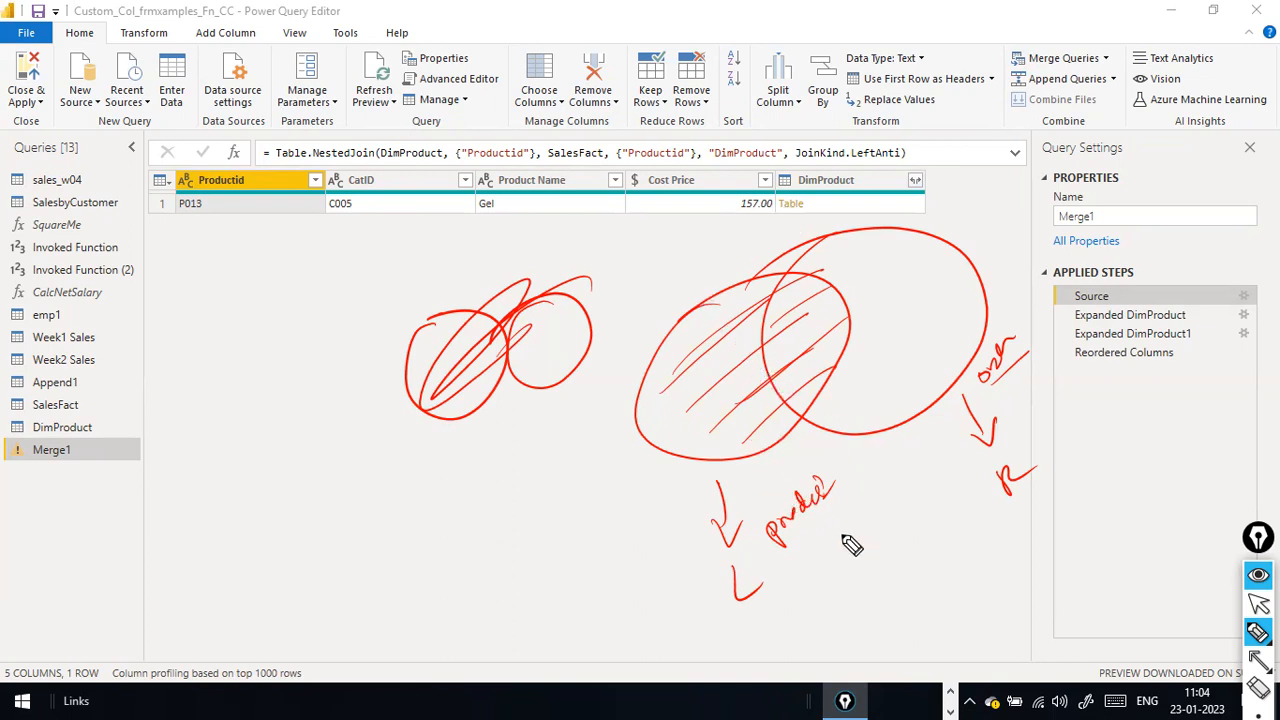
left_click_drag(810, 565, 862, 512)
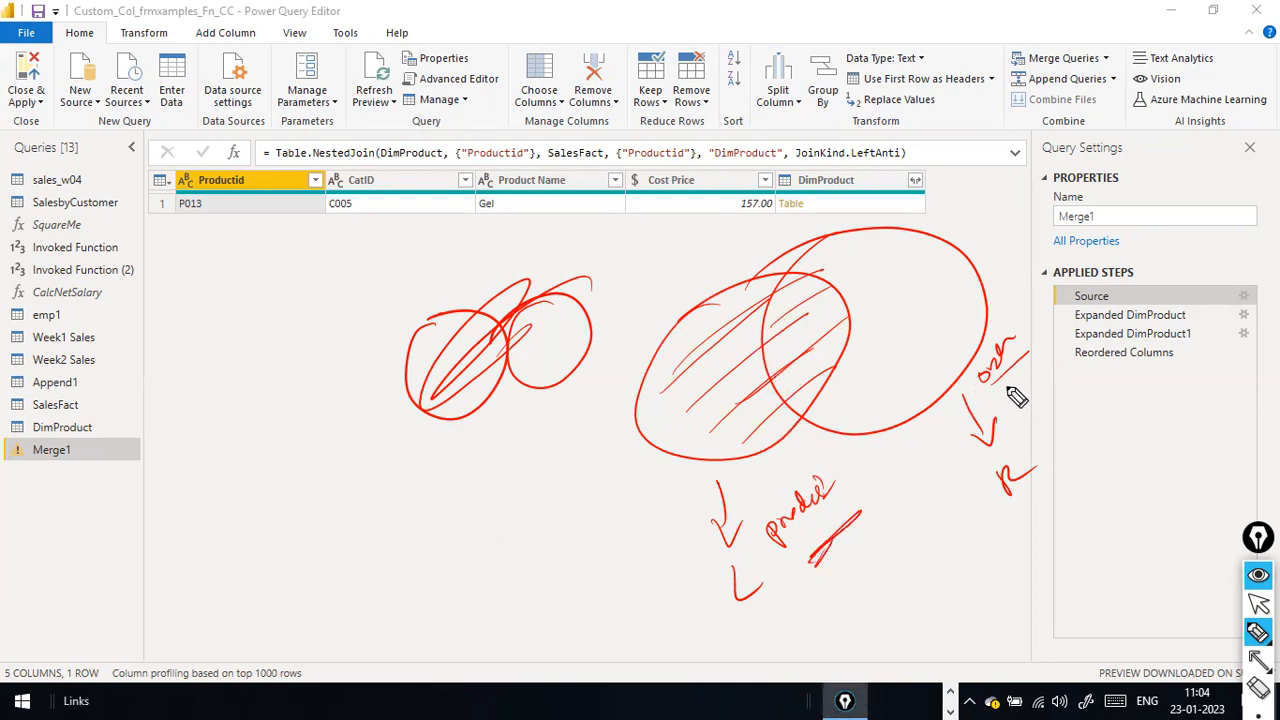
left_click_drag(845, 608, 880, 622)
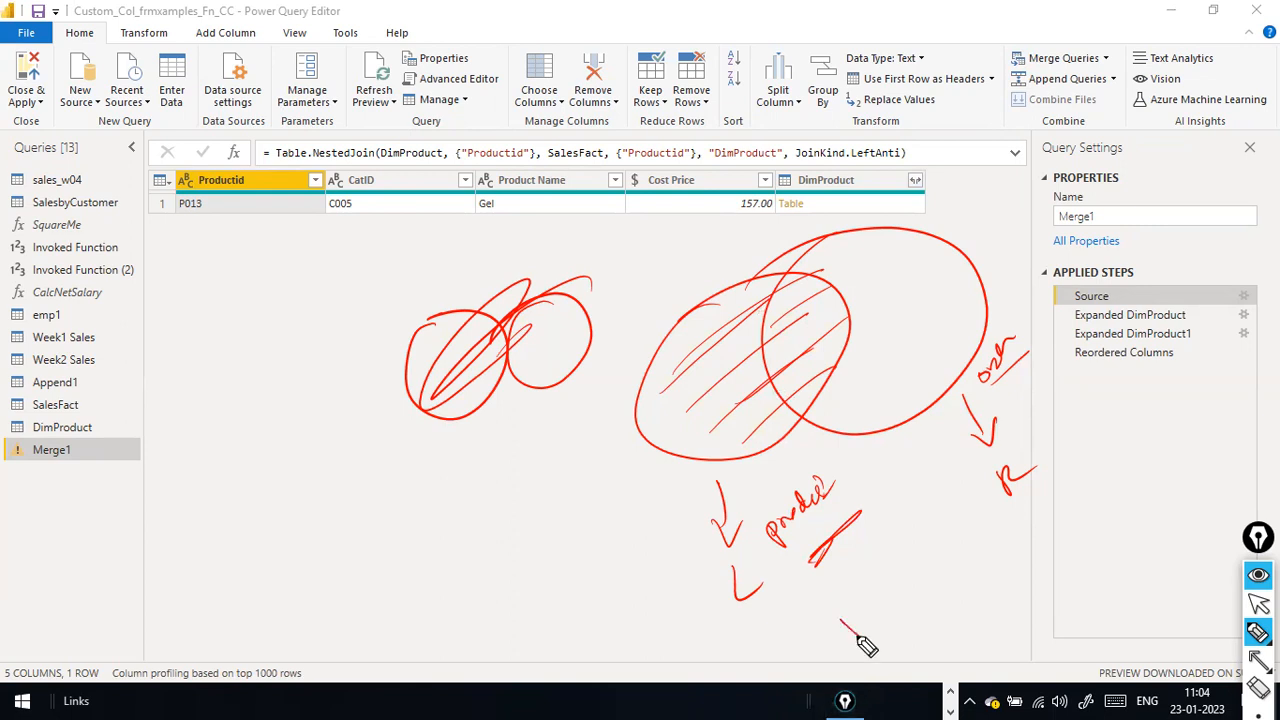
left_click_drag(981, 520, 1021, 530)
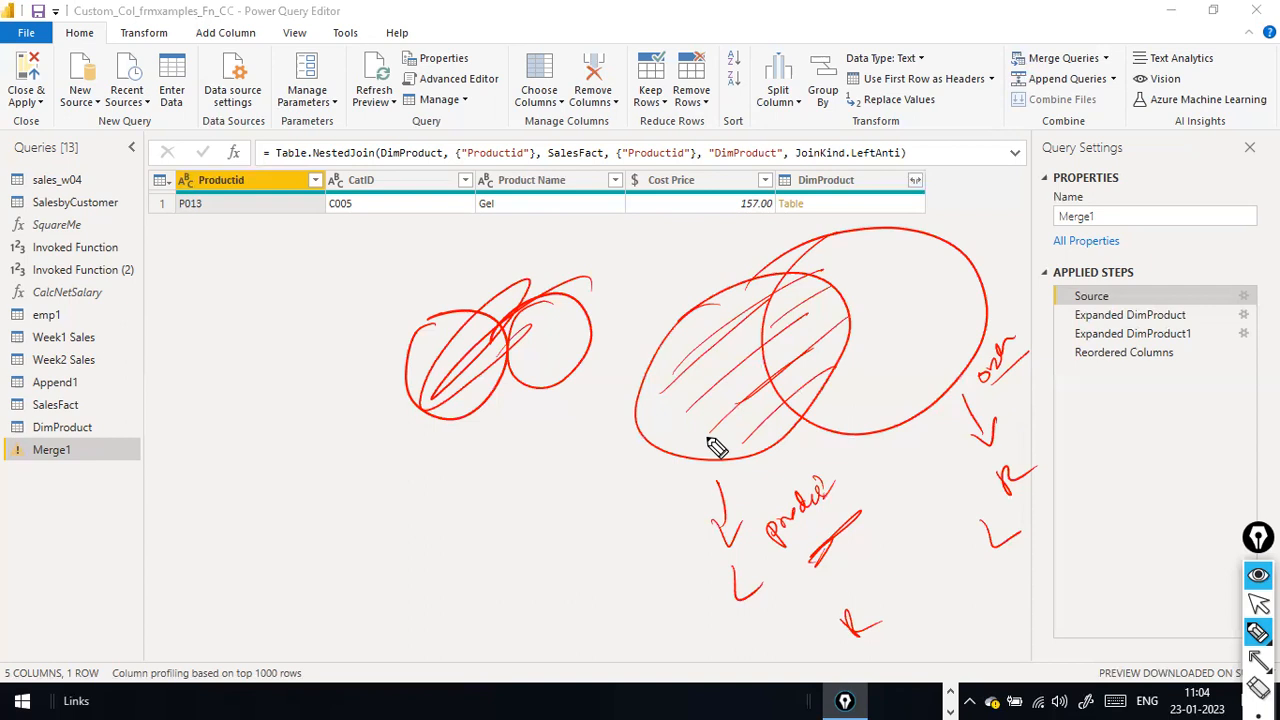
- Write underlined Product and order transaction notes beside the diagrams, add two downward arrows, and annotate Product as a lookup table
mouse_move(205, 470)
left_mouse_down()
mouse_move(212, 496)
mouse_move(274, 489)
mouse_move(290, 512)
left_mouse_up()
mouse_move(480, 454)
left_mouse_down()
mouse_move(515, 456)
mouse_move(517, 437)
mouse_move(574, 429)
mouse_move(571, 410)
left_mouse_up()
left_click_drag(502, 480, 594, 440)
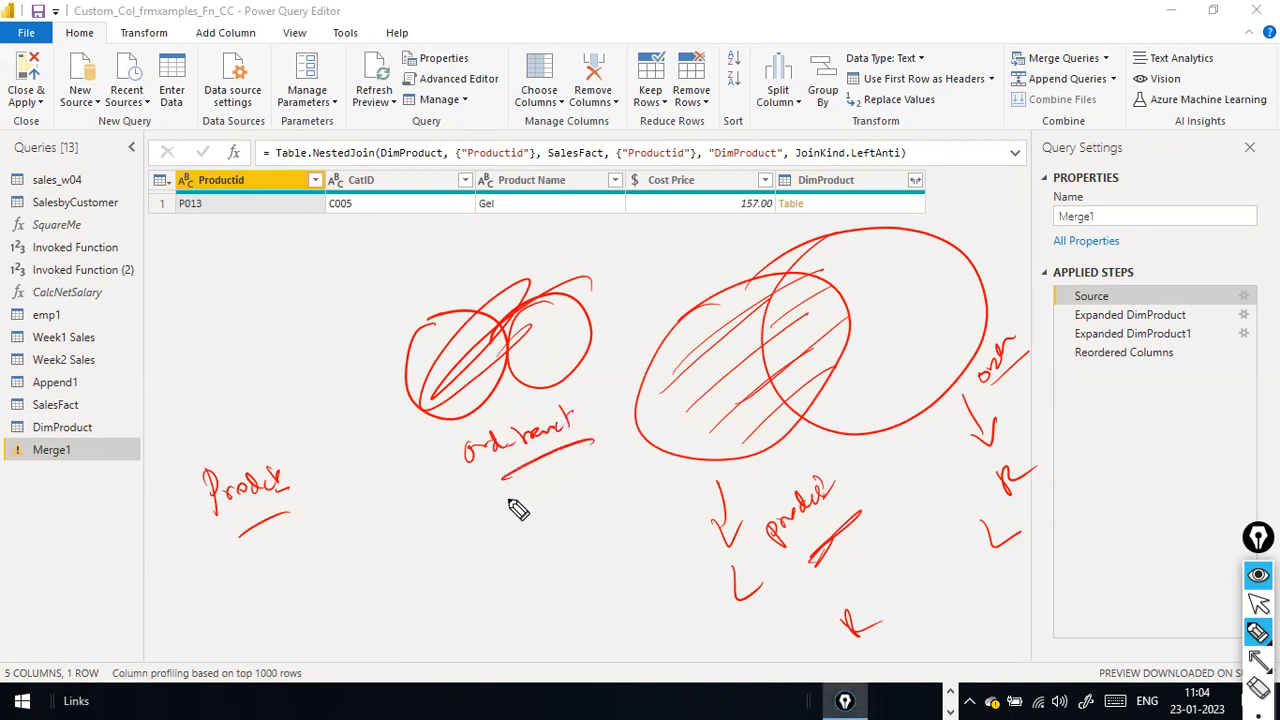
mouse_move(310, 268)
left_mouse_down()
mouse_move(300, 319)
mouse_move(313, 318)
left_mouse_up()
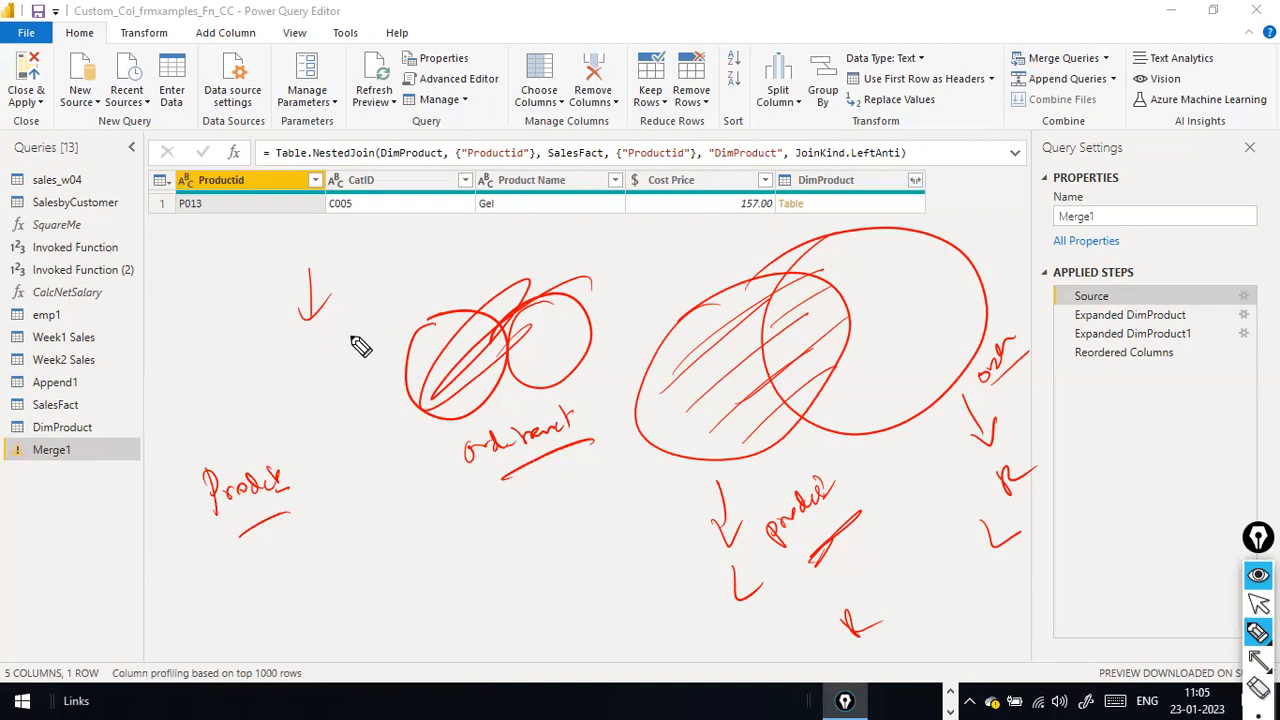
mouse_move(245, 380)
left_mouse_down()
mouse_move(250, 440)
mouse_move(265, 412)
left_mouse_up()
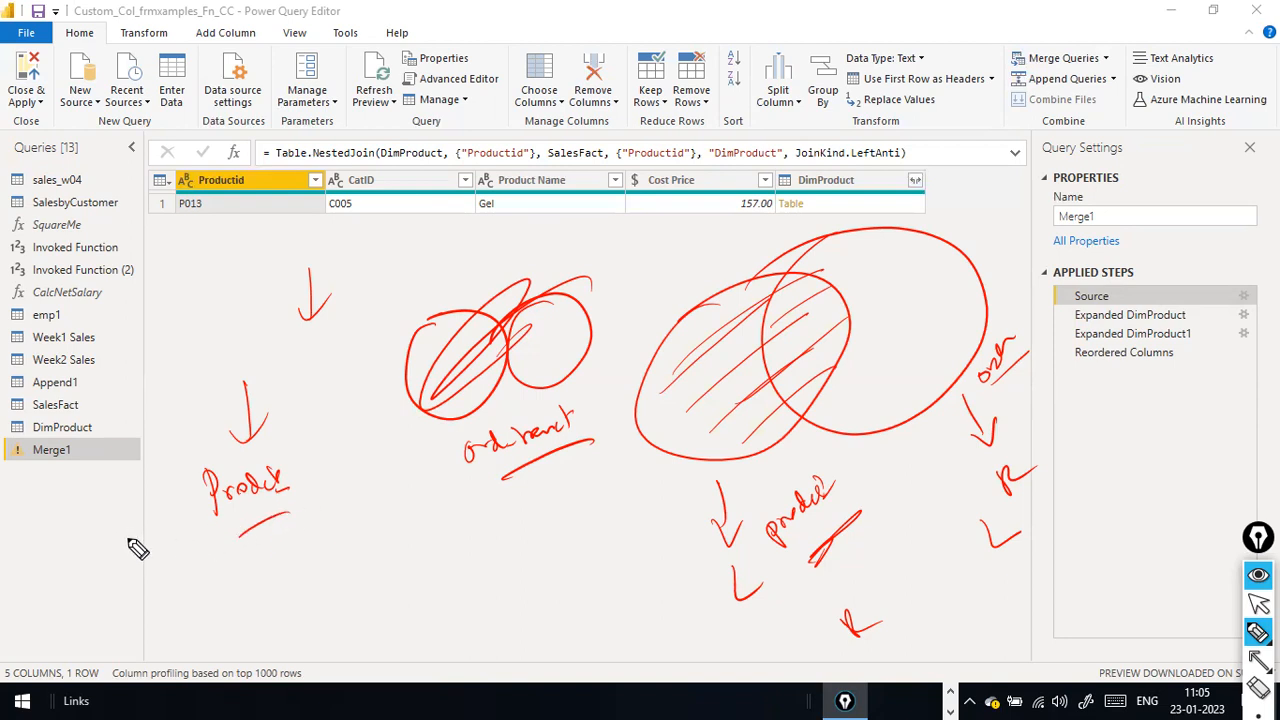
mouse_move(95, 505)
left_mouse_down()
mouse_move(117, 521)
mouse_move(185, 468)
mouse_move(143, 540)
left_mouse_up()
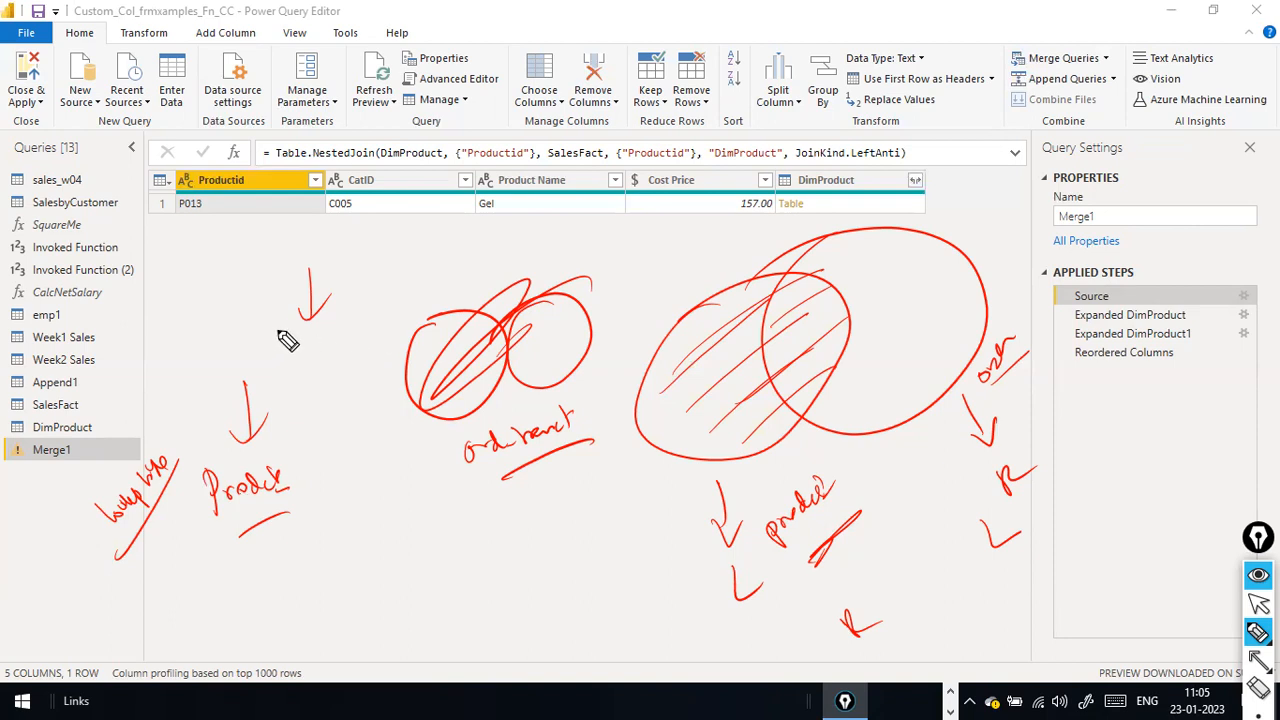
- With the screen pen, sketch a small table beneath the Product note containing P1 and P2 rows, and mark it with arrows on both sides
mouse_move(180, 548)
left_mouse_down()
mouse_move(196, 582)
mouse_move(300, 648)
mouse_move(180, 569)
mouse_move(206, 594)
left_mouse_up()
mouse_move(199, 579)
left_mouse_down()
mouse_move(215, 591)
mouse_move(249, 563)
left_mouse_up()
left_click_drag(213, 606, 217, 610)
left_click_drag(219, 608, 230, 618)
left_click_drag(248, 572, 285, 584)
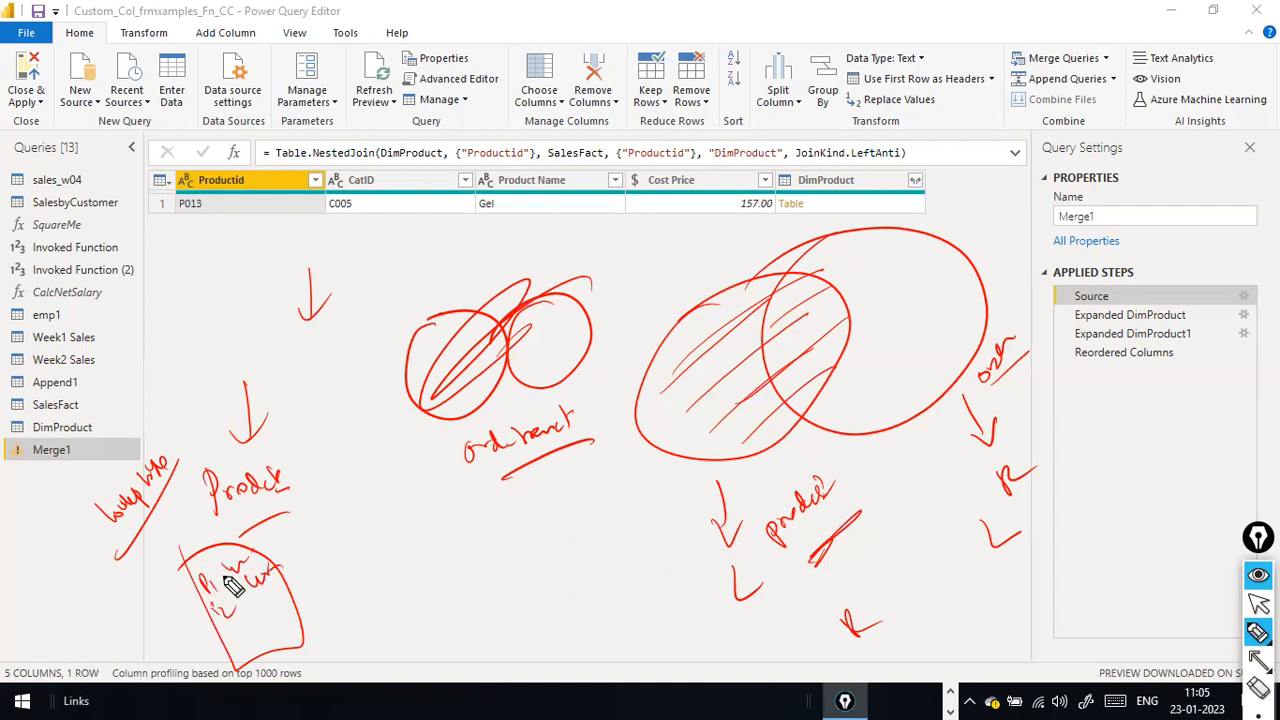
left_click_drag(288, 566, 300, 541)
left_click_drag(172, 512, 186, 548)
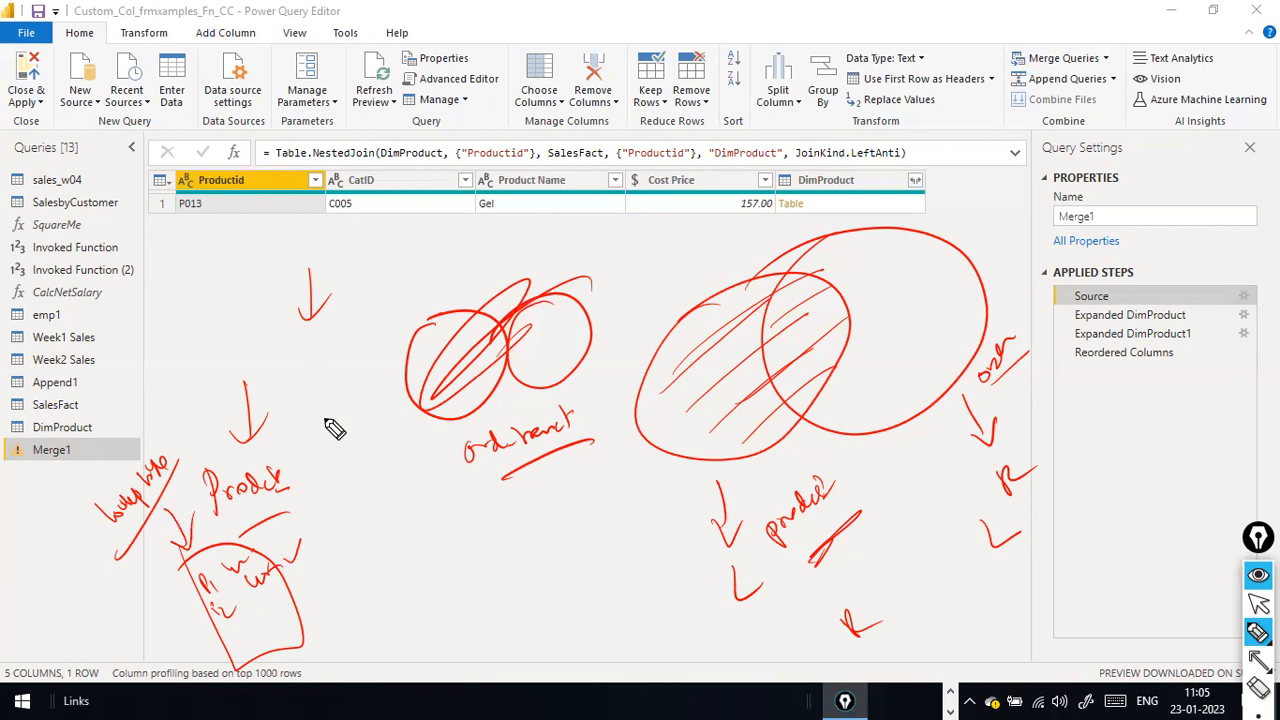
- Circle P2 in the sketched table, write P2 and a dash beside the small circles, and add a P3 row and another row beneath
left_click_drag(229, 606, 238, 622)
mouse_move(283, 390)
left_mouse_down()
mouse_move(288, 402)
mouse_move(405, 398)
left_mouse_up()
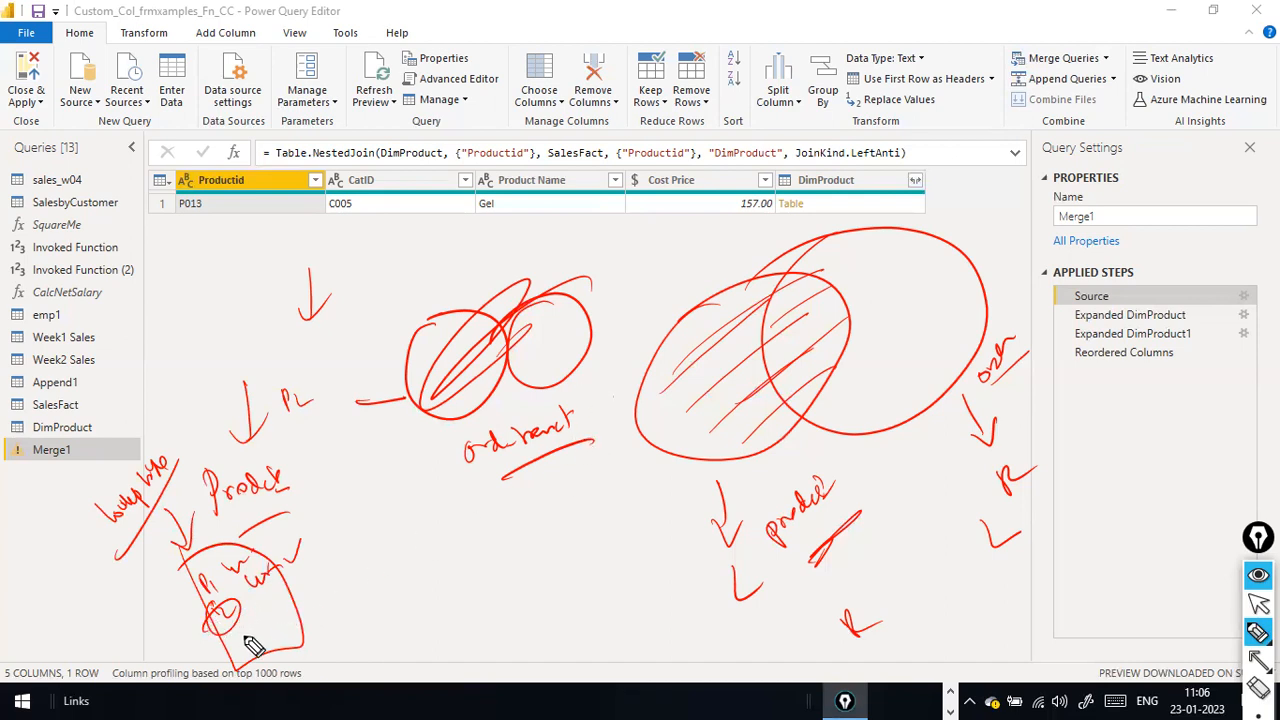
left_click_drag(238, 652, 246, 663)
left_click_drag(250, 653, 272, 656)
mouse_move(284, 522)
left_mouse_down()
mouse_move(305, 516)
mouse_move(332, 538)
left_mouse_up()
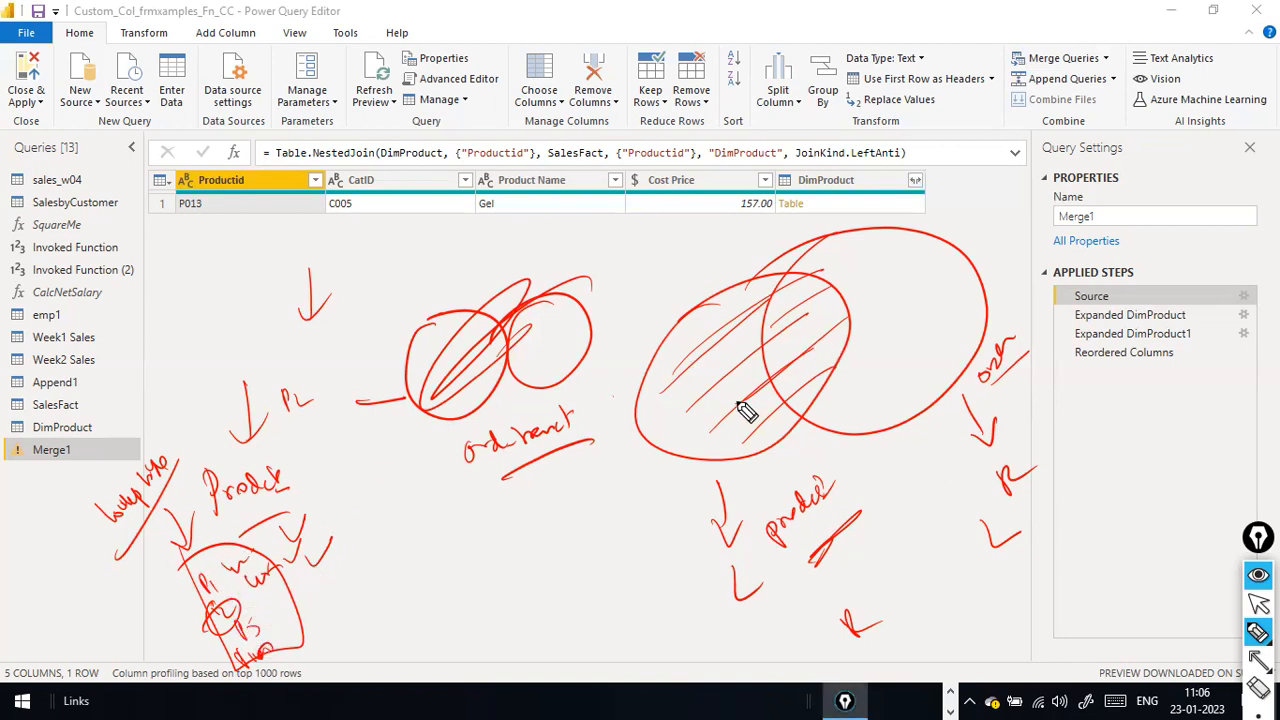
- Write P1, P2 and P5 in the large order circle with an arrow and ticks, and list P1 to P5 in the product circle
left_click_drag(930, 250, 1012, 157)
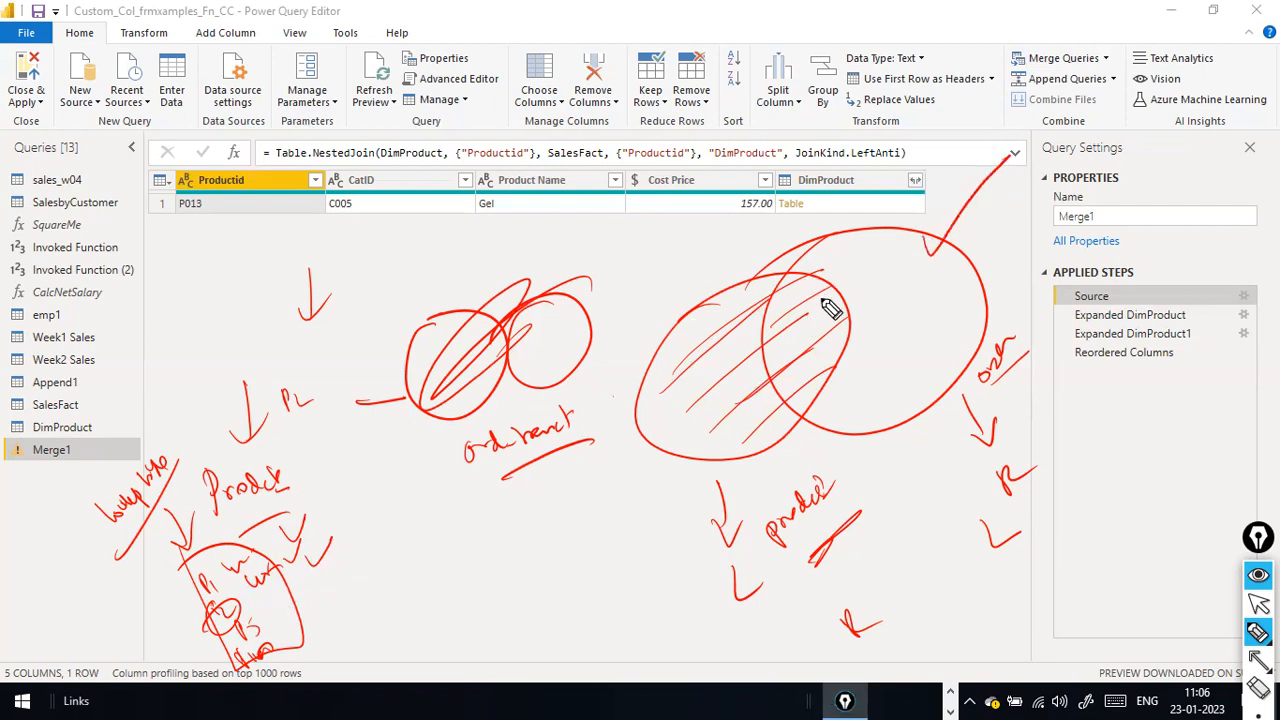
left_click_drag(858, 285, 870, 268)
left_click_drag(876, 312, 914, 363)
left_click_drag(887, 311, 914, 296)
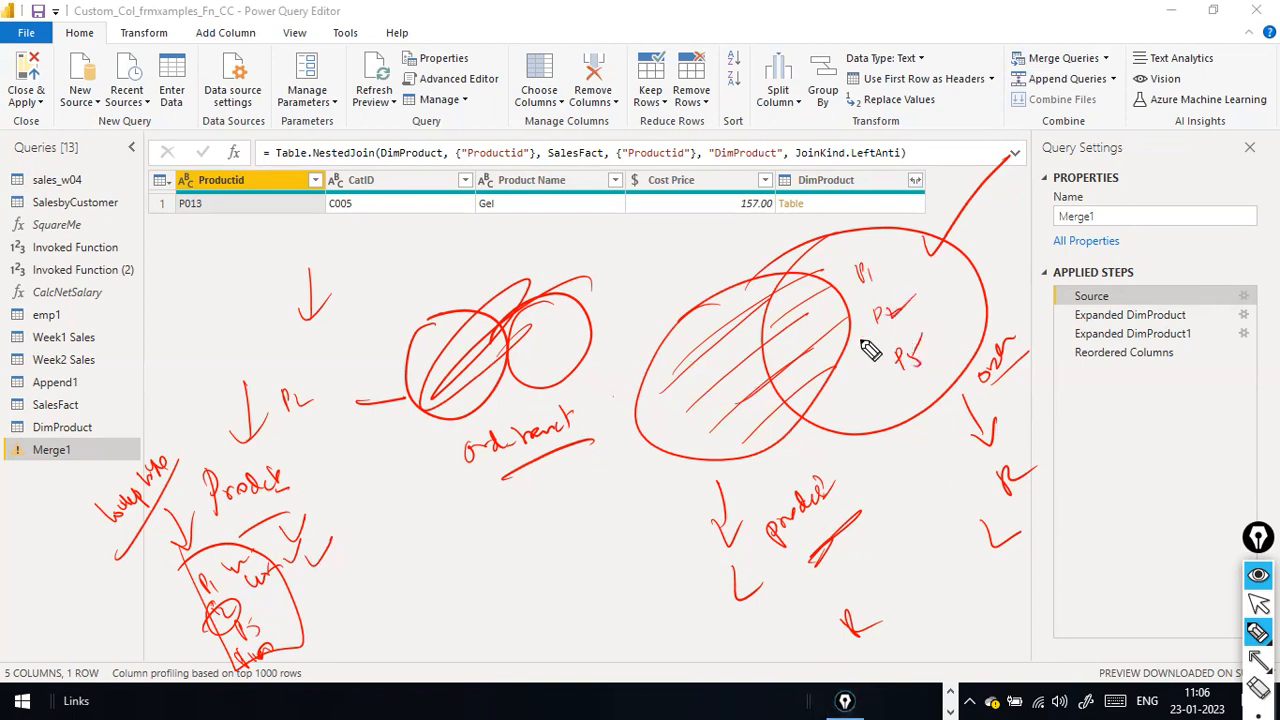
mouse_move(656, 375)
left_mouse_down()
mouse_move(661, 391)
mouse_move(660, 380)
mouse_move(693, 396)
mouse_move(683, 421)
mouse_move(714, 443)
mouse_move(746, 457)
mouse_move(757, 437)
left_mouse_up()
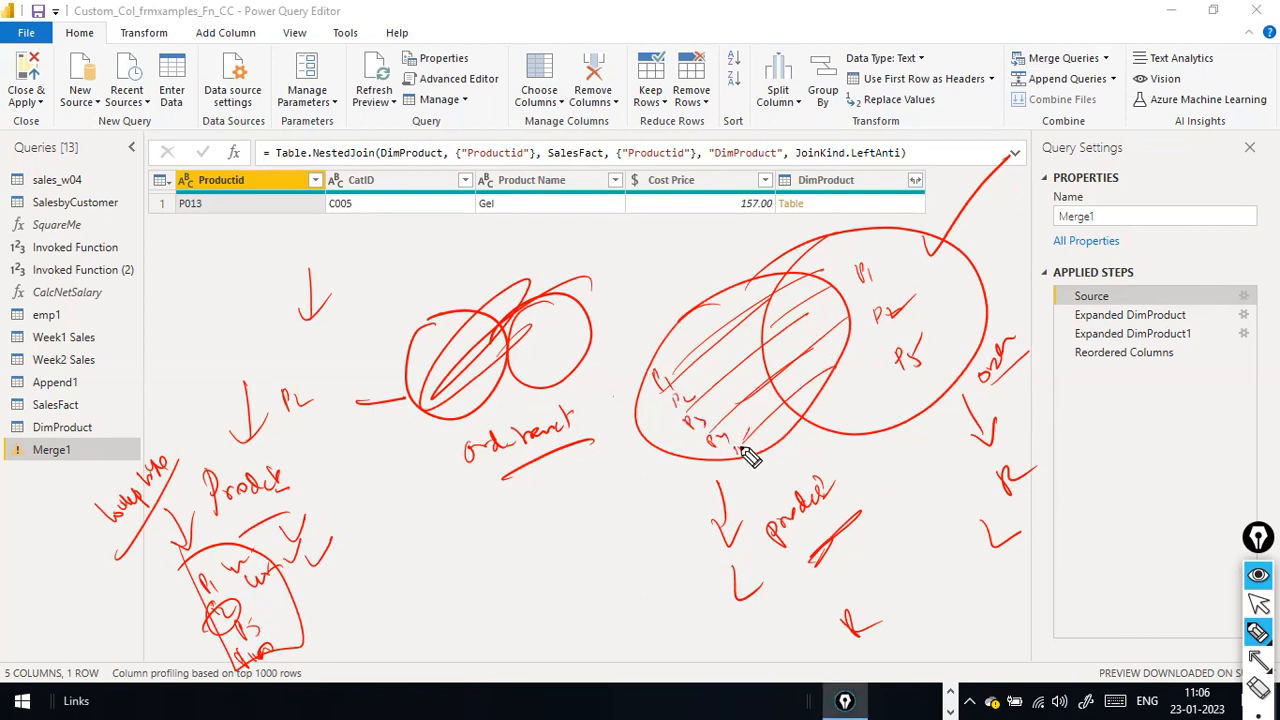
left_click_drag(893, 264, 922, 220)
- Write a P1 to P5 result list beneath the diagrams, tick P1, P2 and P5, circle the order circle's P1, and add row marks and the number 8
mouse_move(448, 551)
left_mouse_down()
mouse_move(486, 612)
mouse_move(536, 648)
mouse_move(536, 668)
mouse_move(582, 648)
left_mouse_up()
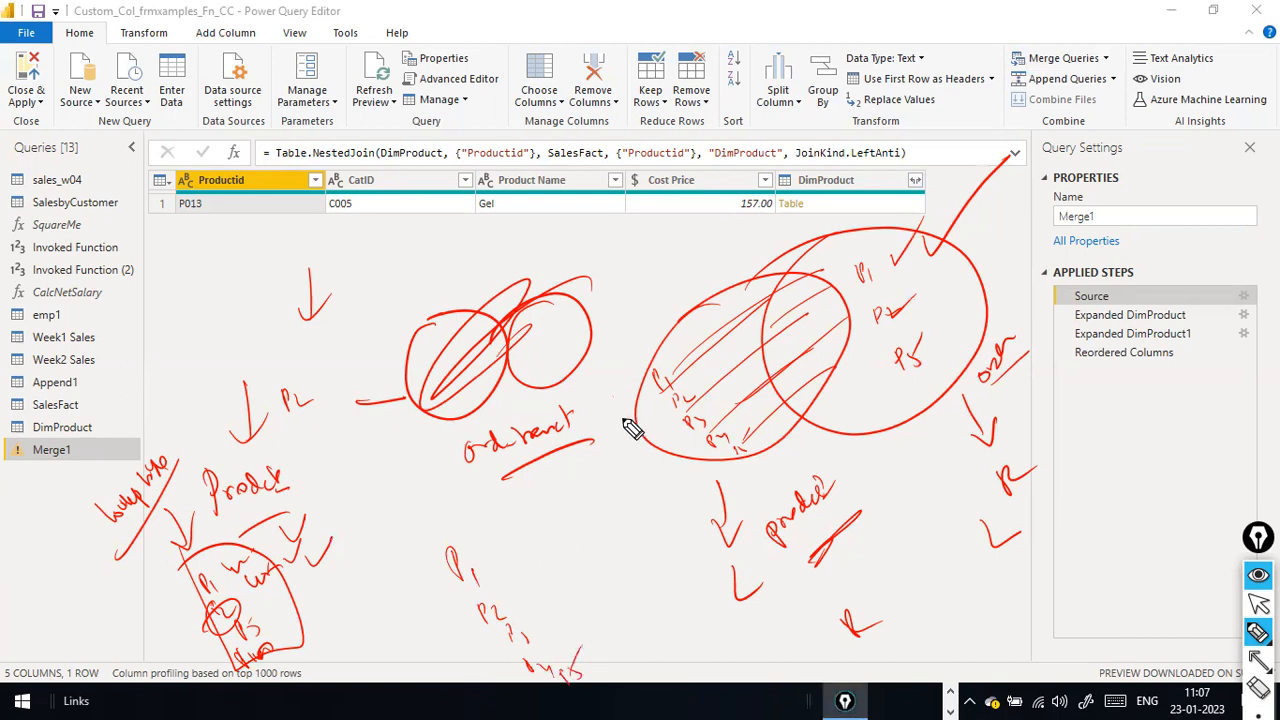
left_click_drag(828, 286, 832, 280)
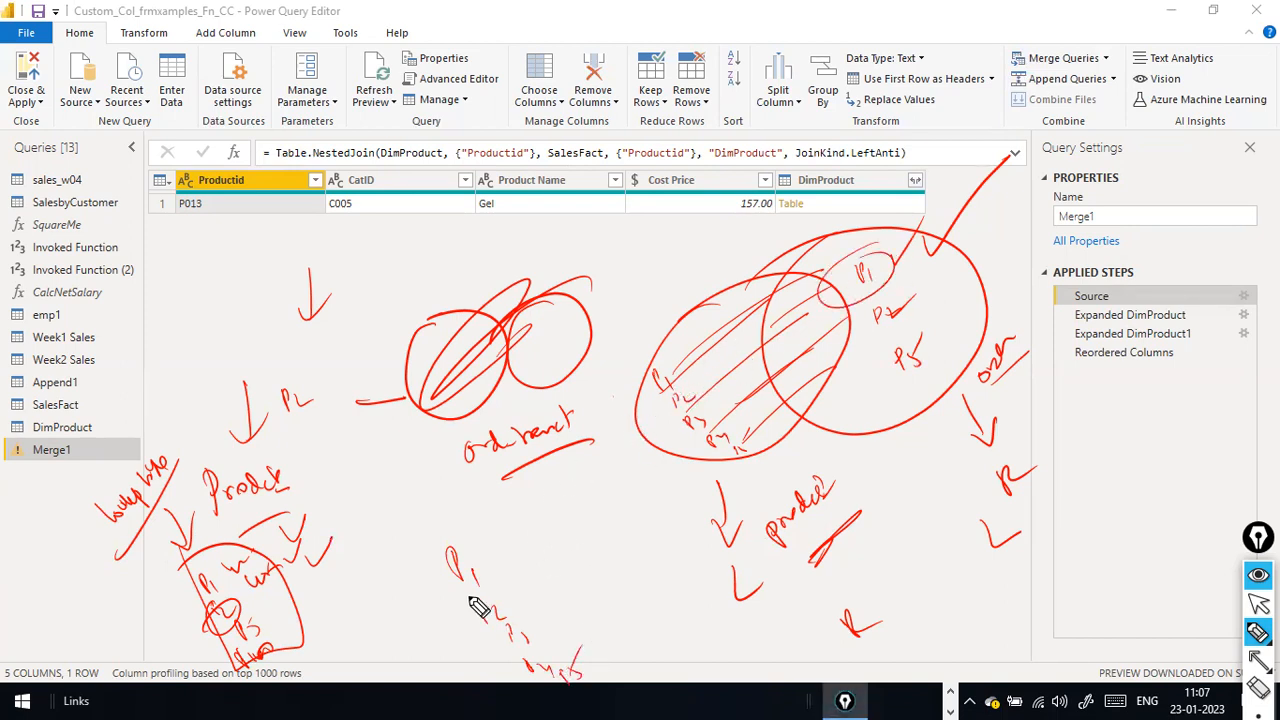
left_click_drag(437, 522, 410, 585)
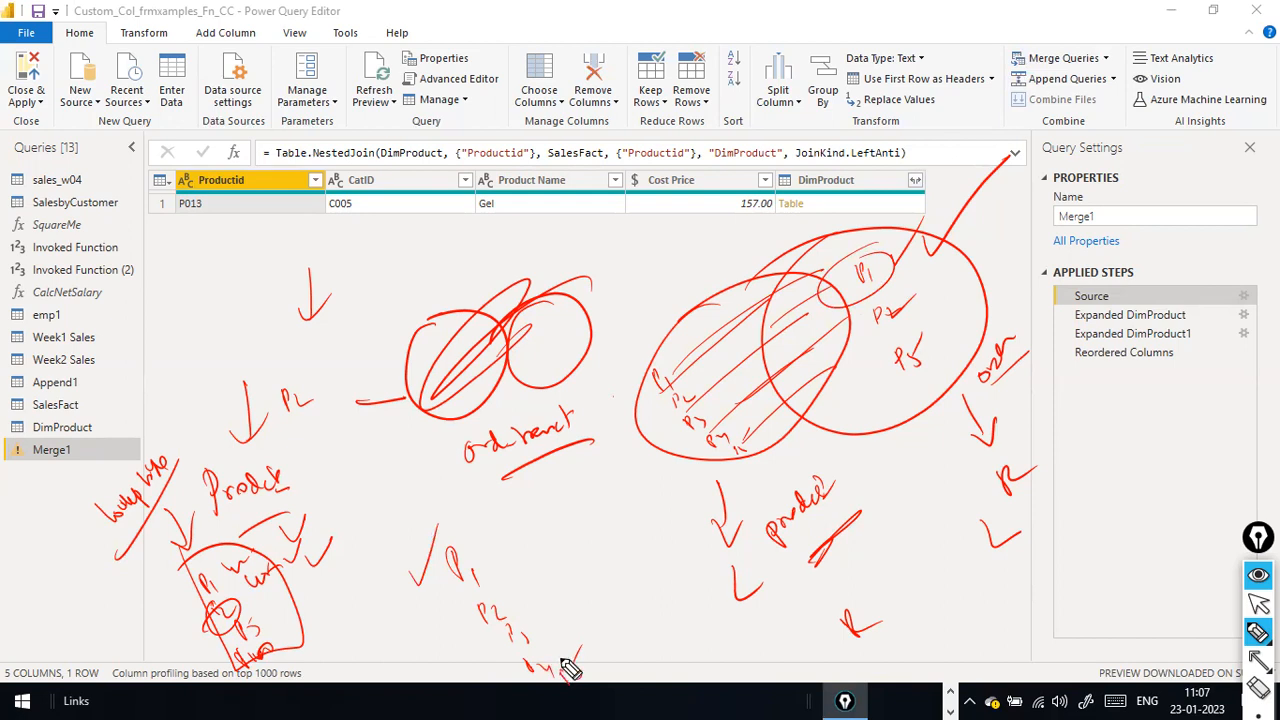
left_click_drag(605, 662, 620, 628)
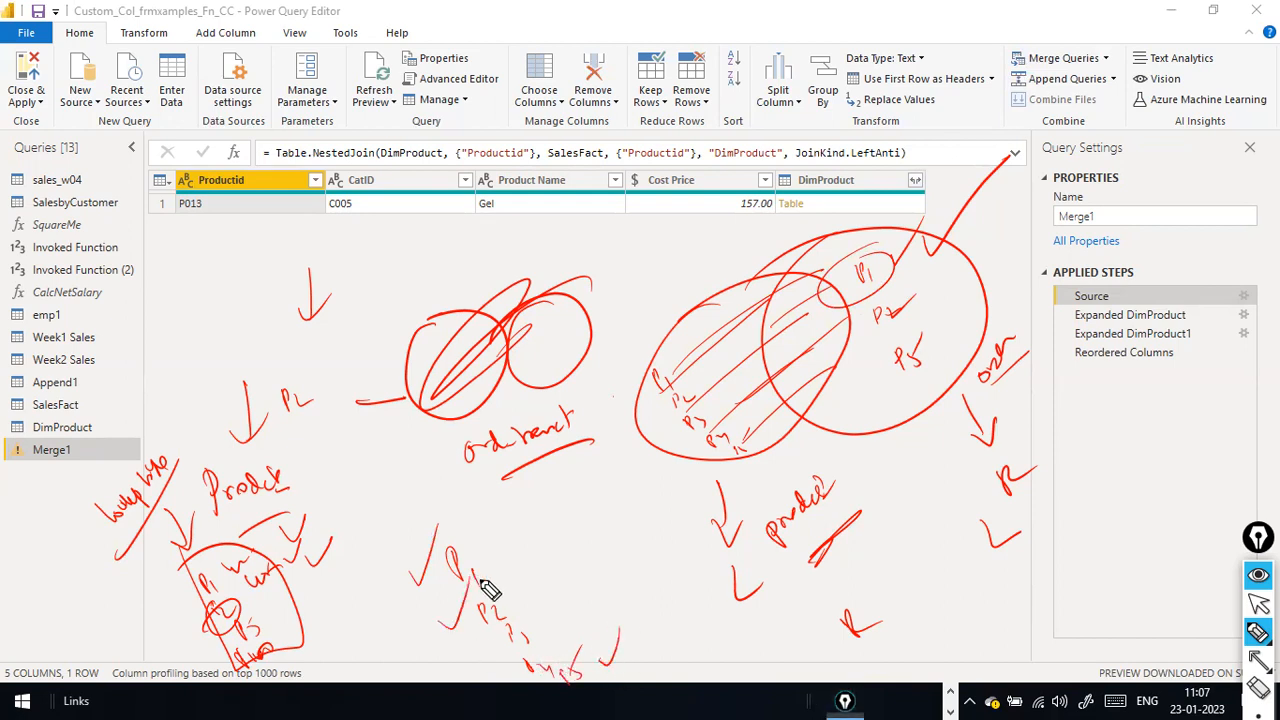
left_click_drag(537, 520, 630, 452)
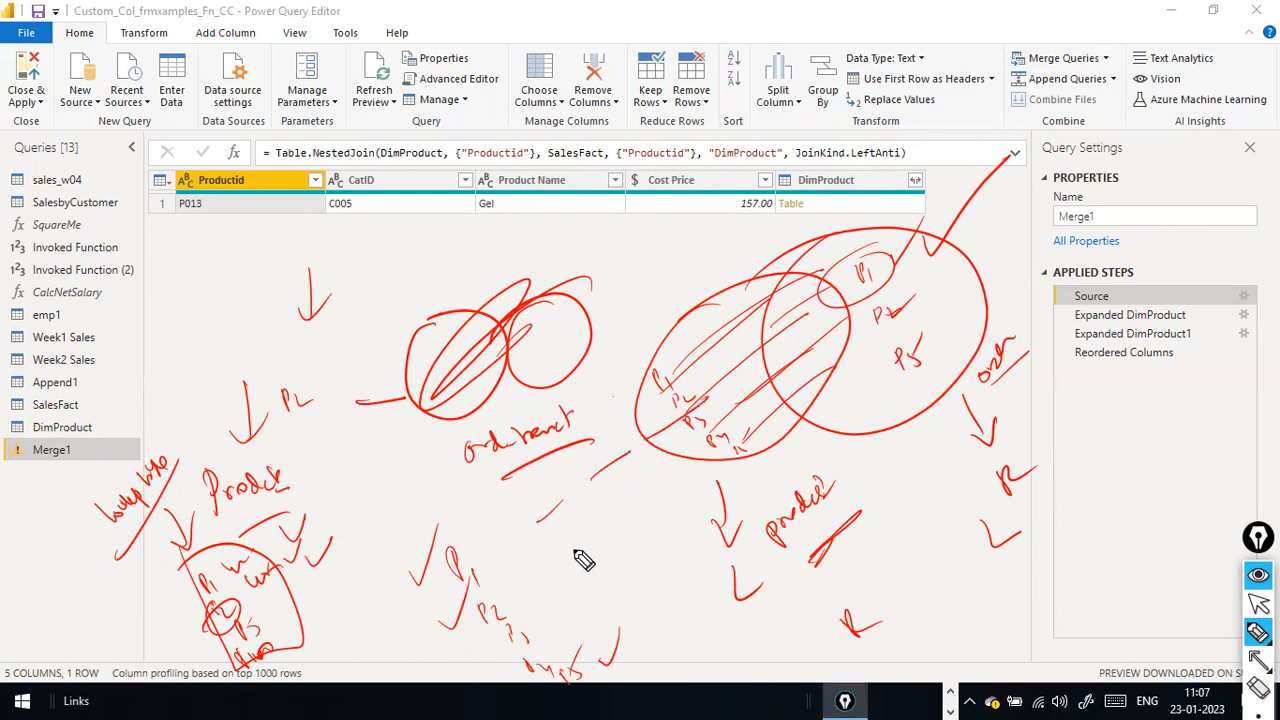
mouse_move(576, 546)
left_mouse_down()
mouse_move(597, 527)
mouse_move(593, 503)
mouse_move(616, 460)
mouse_move(636, 506)
left_mouse_up()
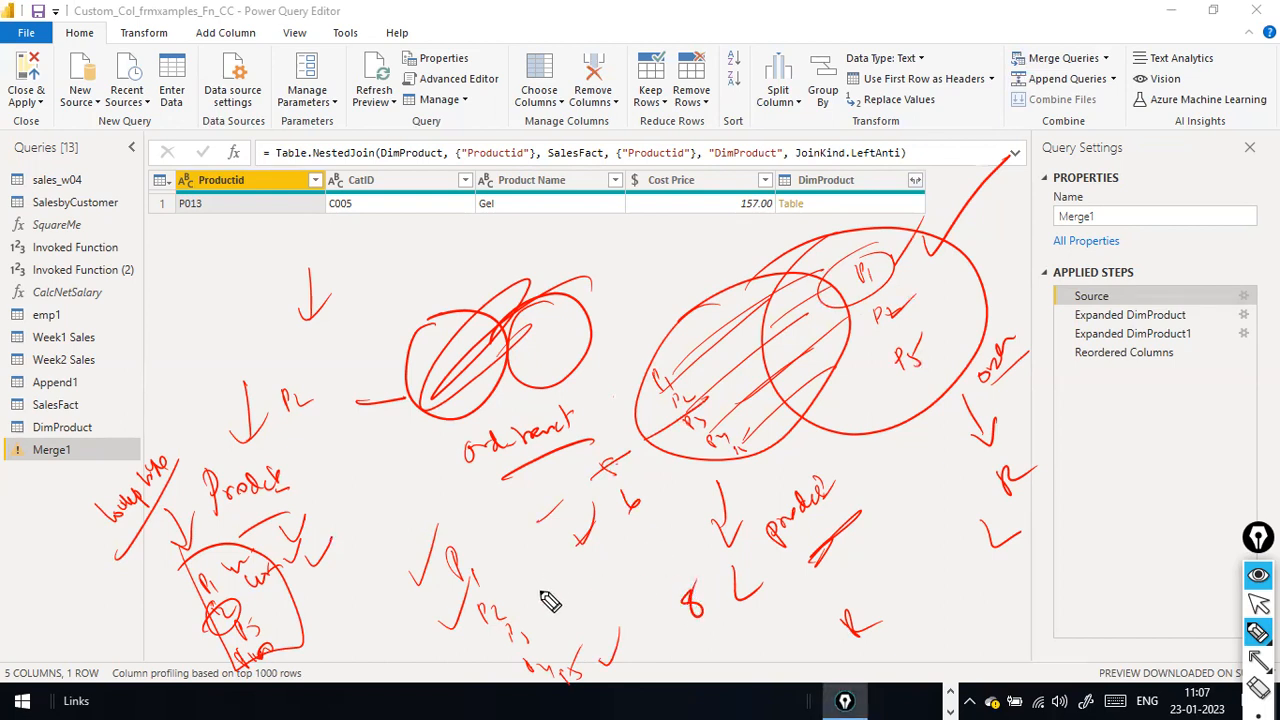
- Circle P3 and P4 in the result list and their two dashes, write 4 beside the order label, and erase all the drawings
left_click_drag(528, 634, 552, 612)
left_click_drag(641, 518, 647, 522)
left_click_drag(653, 525, 686, 540)
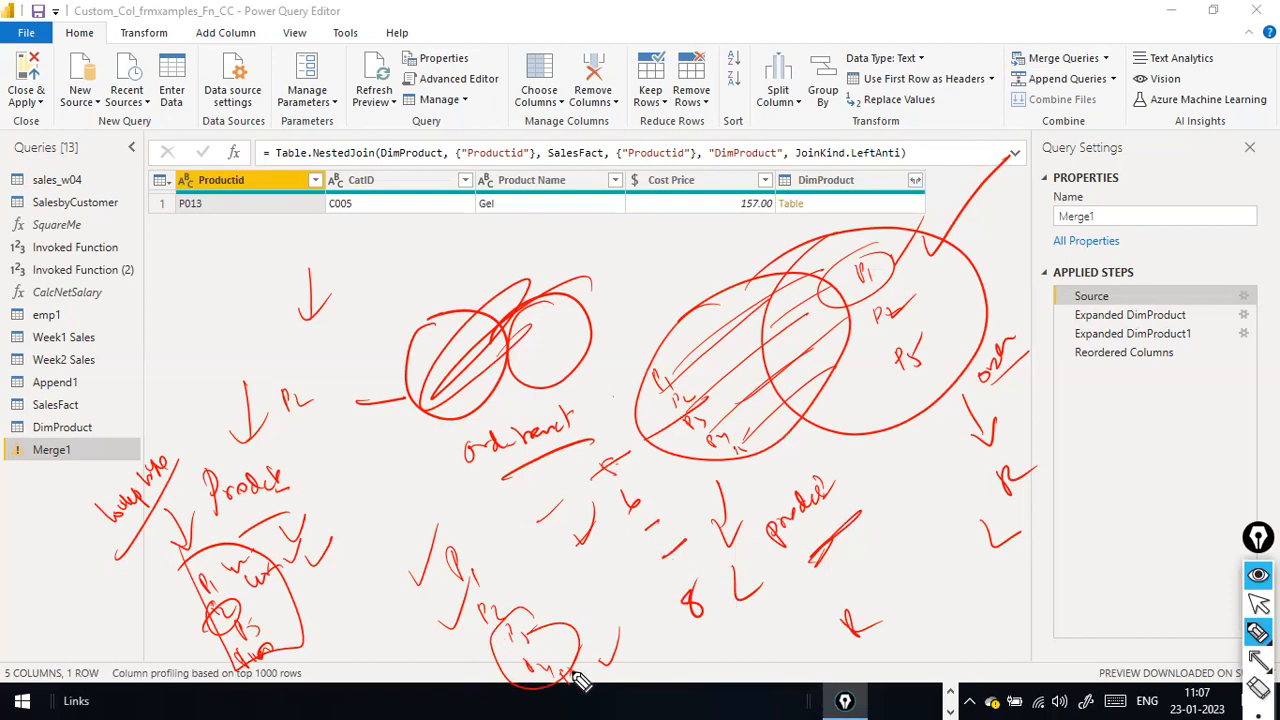
mouse_move(670, 518)
left_mouse_down()
mouse_move(615, 560)
mouse_move(688, 520)
left_mouse_up()
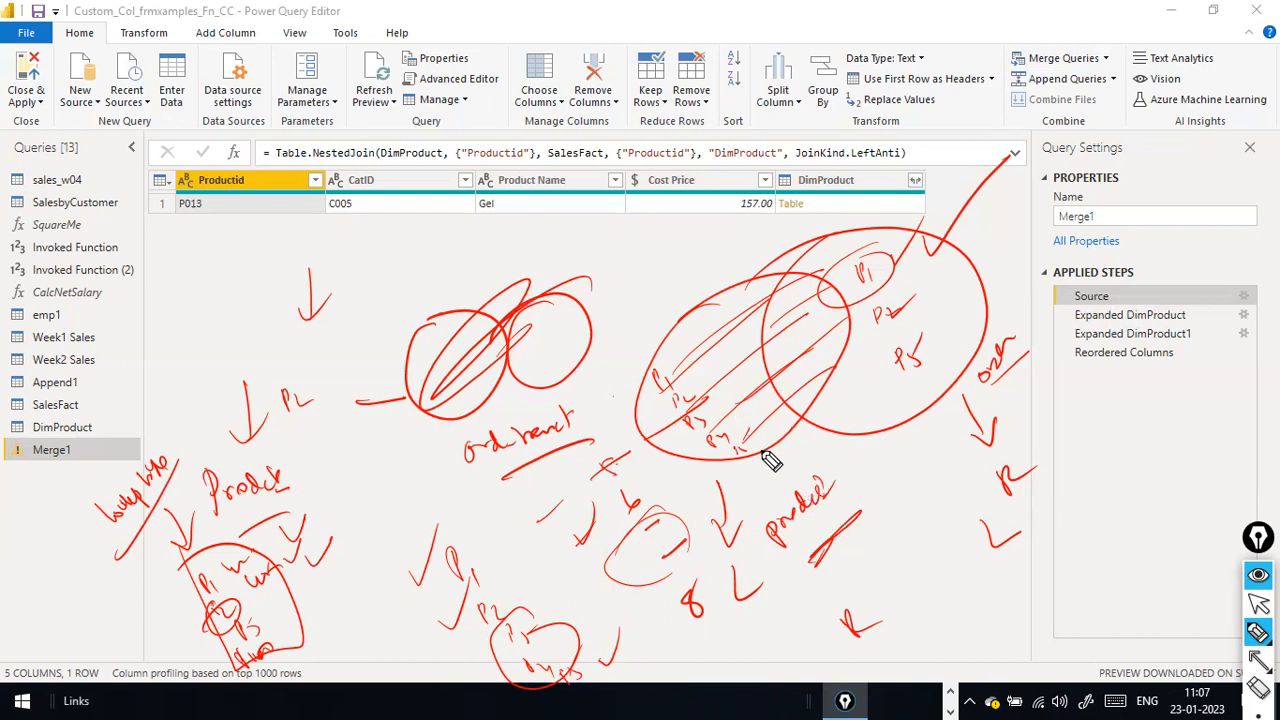
left_click(948, 329)
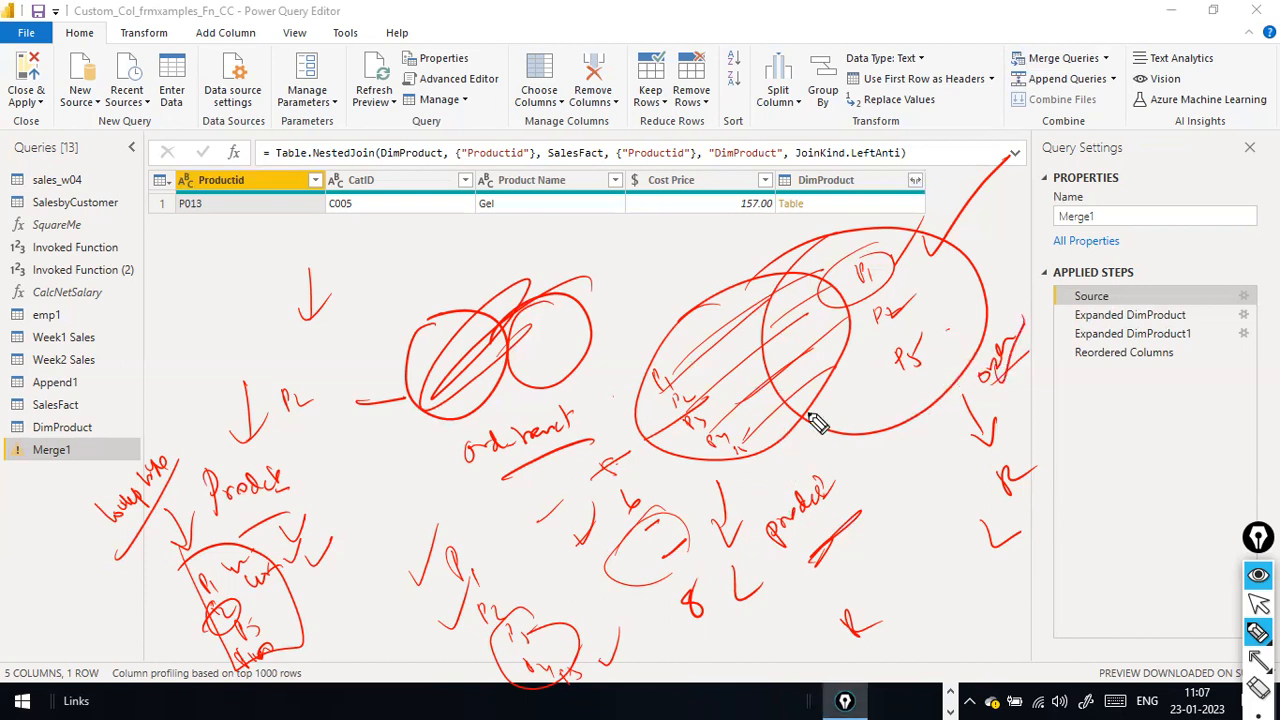
mouse_move(941, 396)
left_mouse_down()
mouse_move(957, 431)
mouse_move(1003, 398)
left_mouse_up()
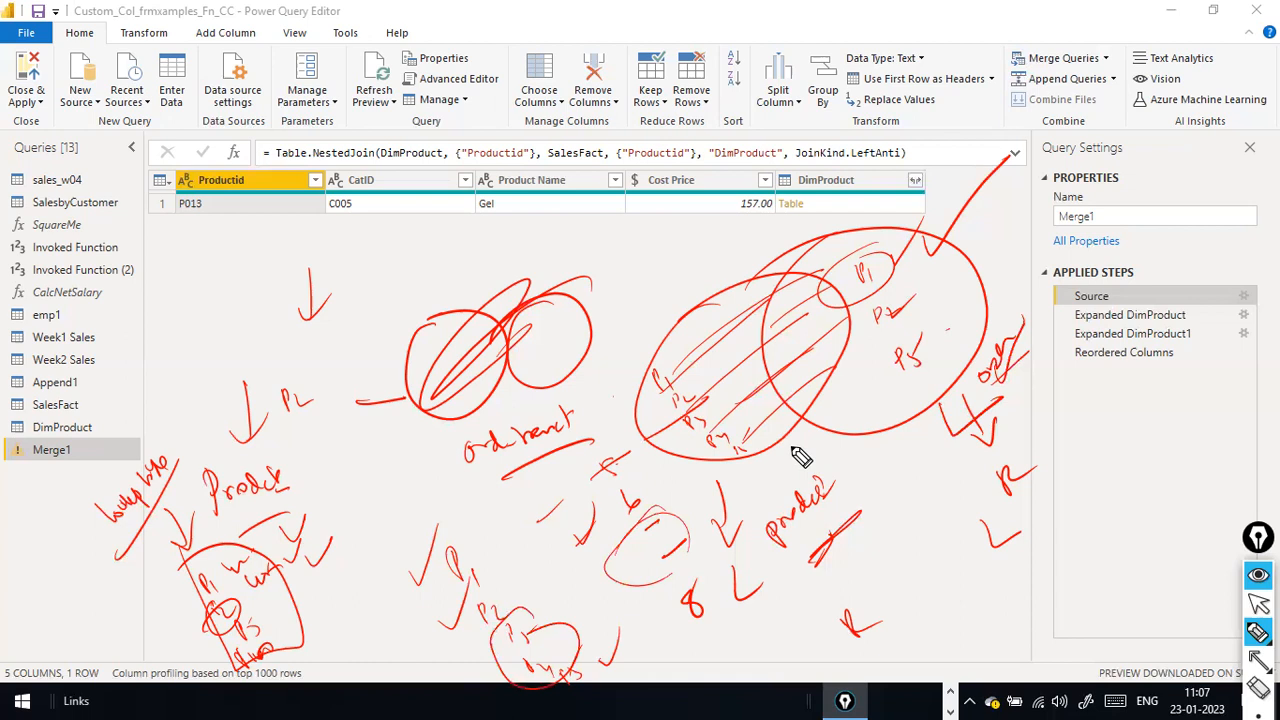
key("Escape")
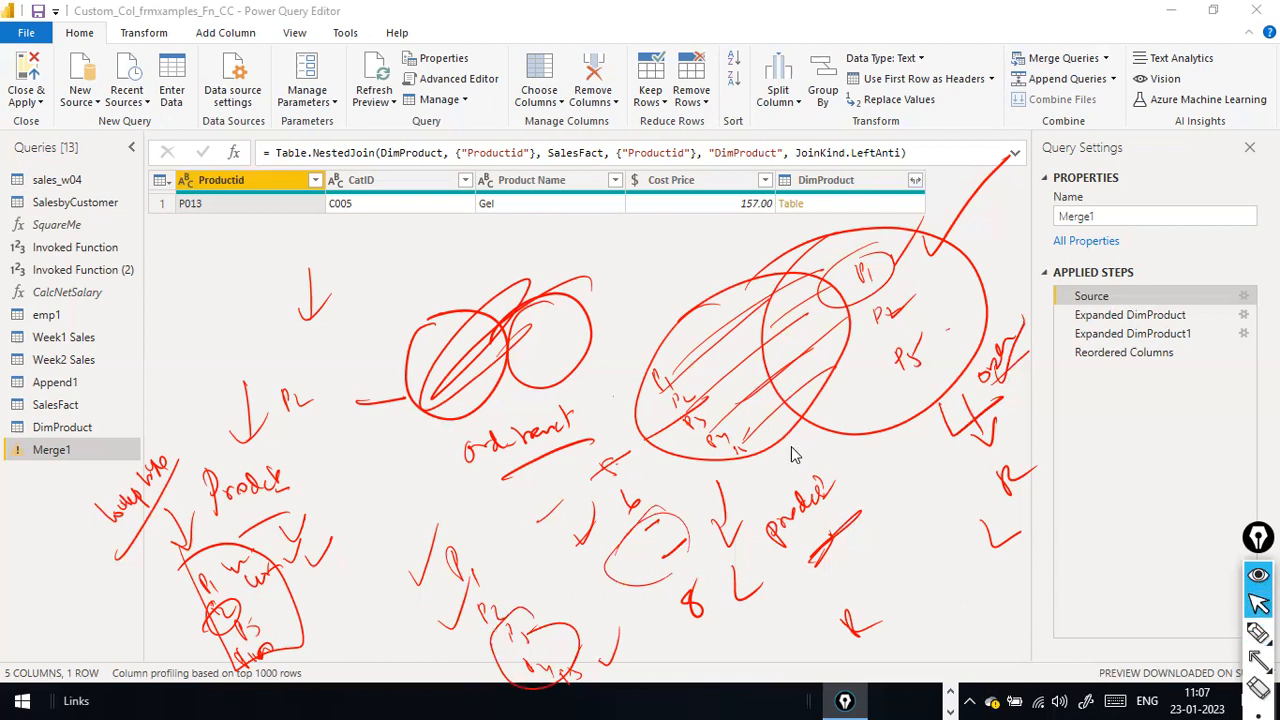
key("ctrl+shift+7")
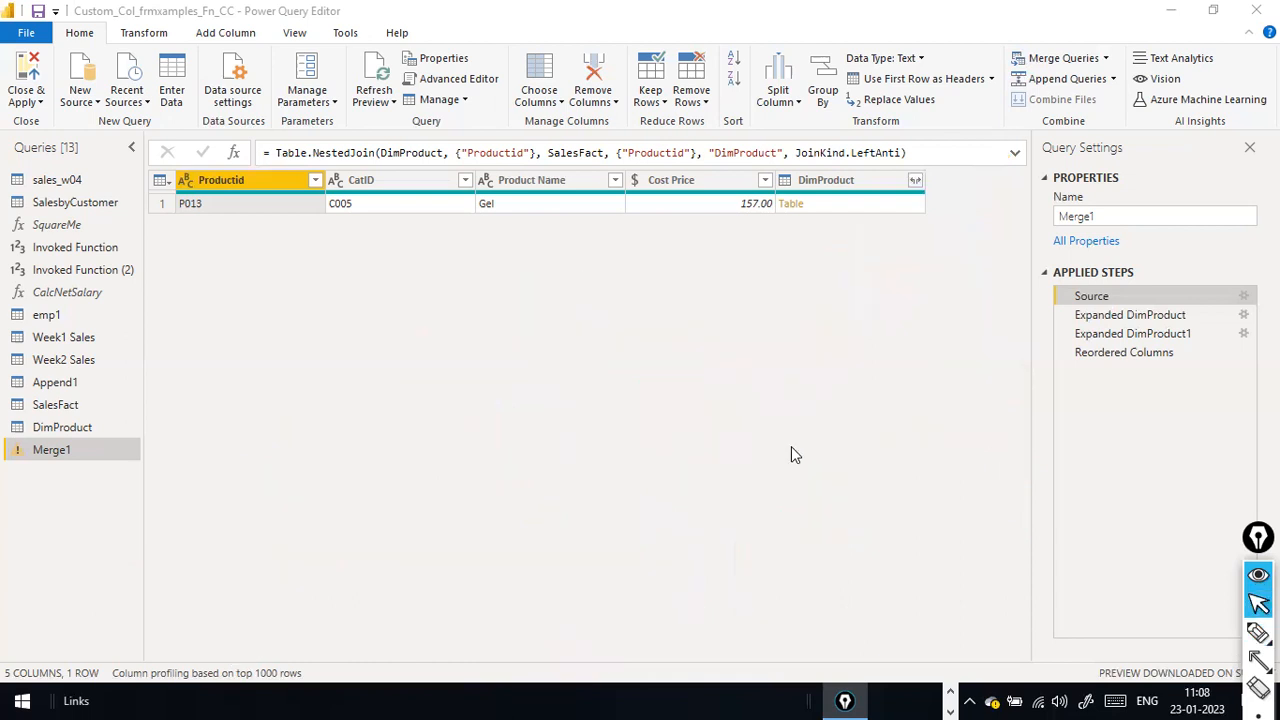
- Review the Source step's merge settings, keeping DimProduct as the first table, SalesFact as the second and Left Anti as the join kind
left_click(1244, 297)
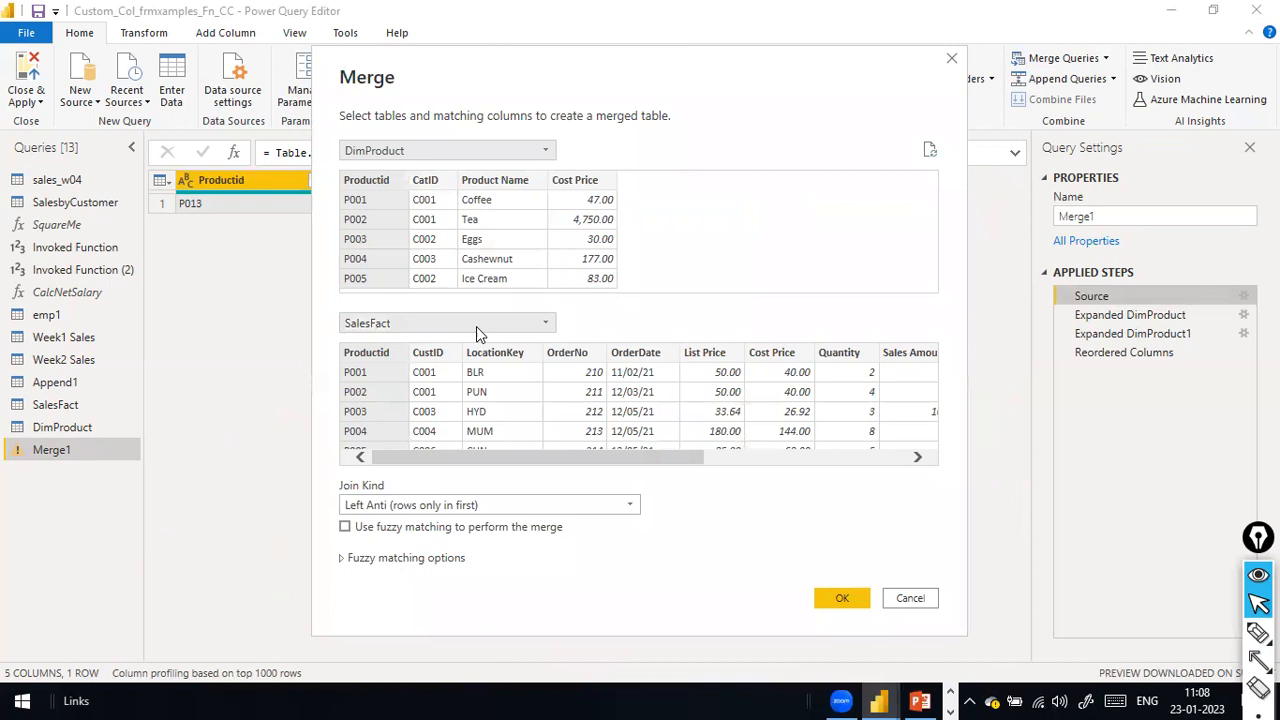
left_click(549, 150)
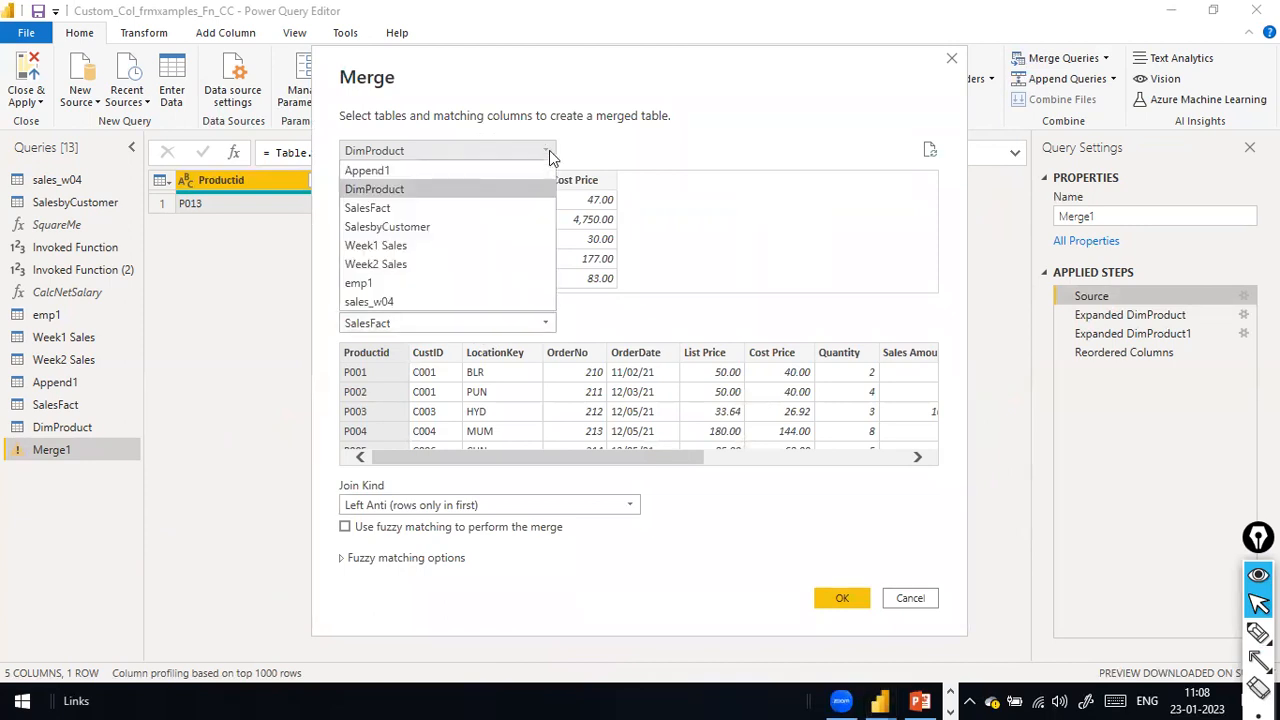
left_click(549, 150)
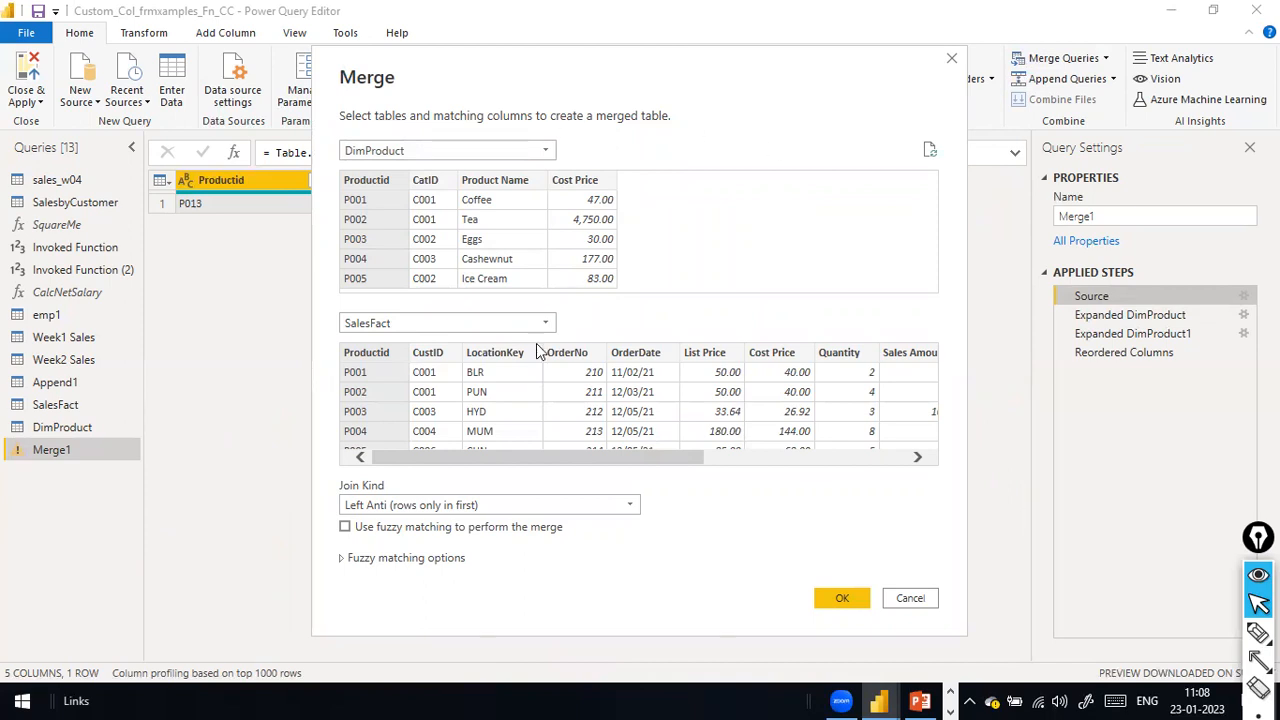
left_click(549, 150)
left_click(461, 193)
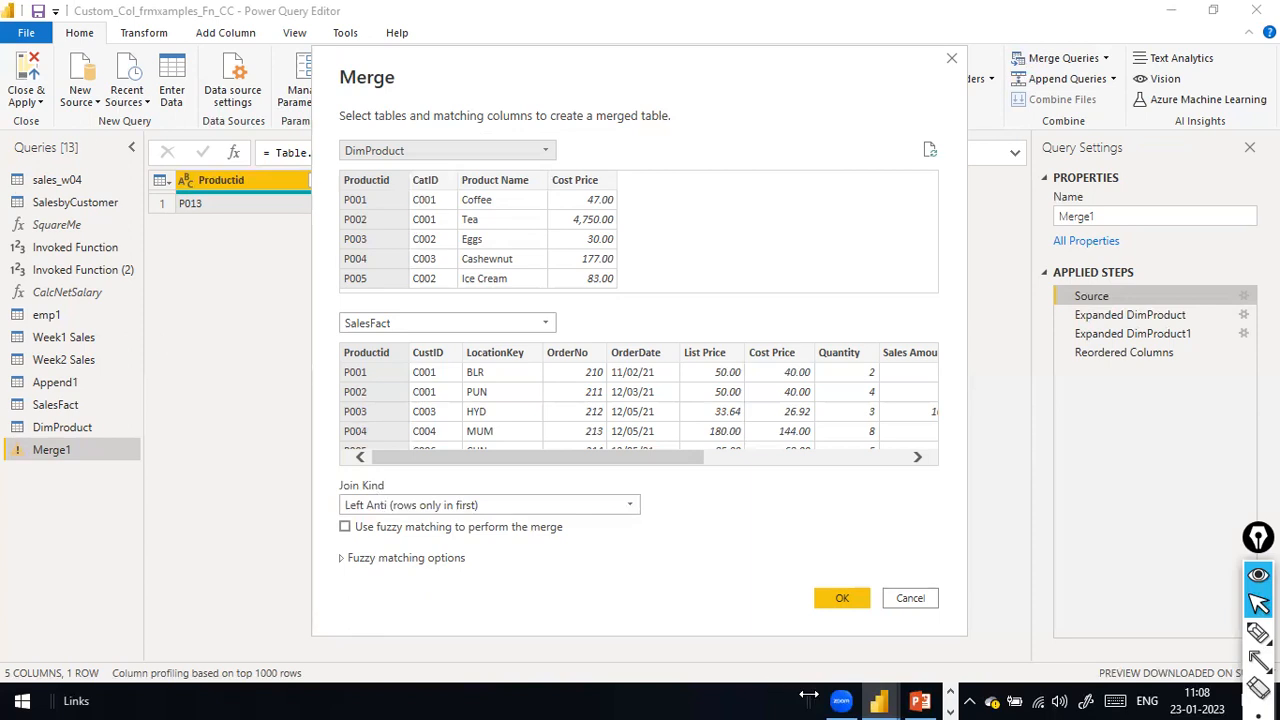
left_click(842, 598)
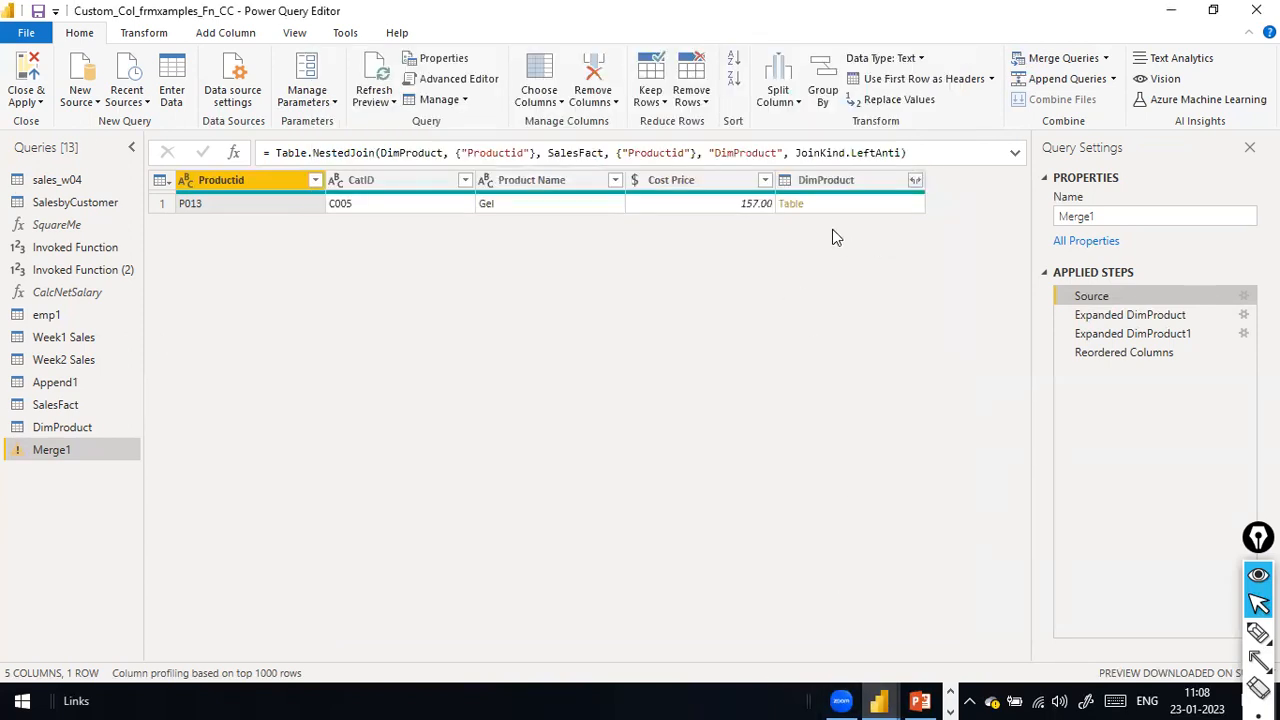
- Expand the merged DimProduct column to only Productid, Quantity and Sales Amount without a name prefix, inserting the step, and check the resulting columns
left_click(915, 180)
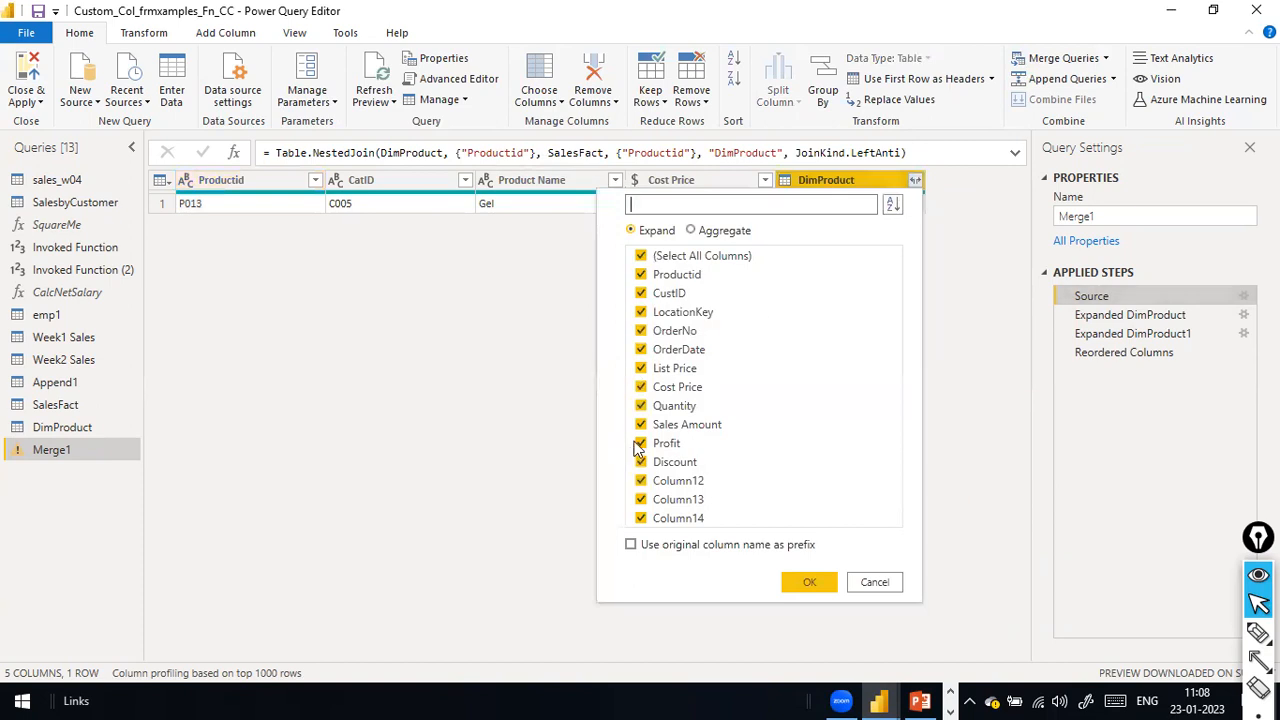
left_click(641, 257)
left_click(641, 406)
left_click(641, 426)
left_click(641, 274)
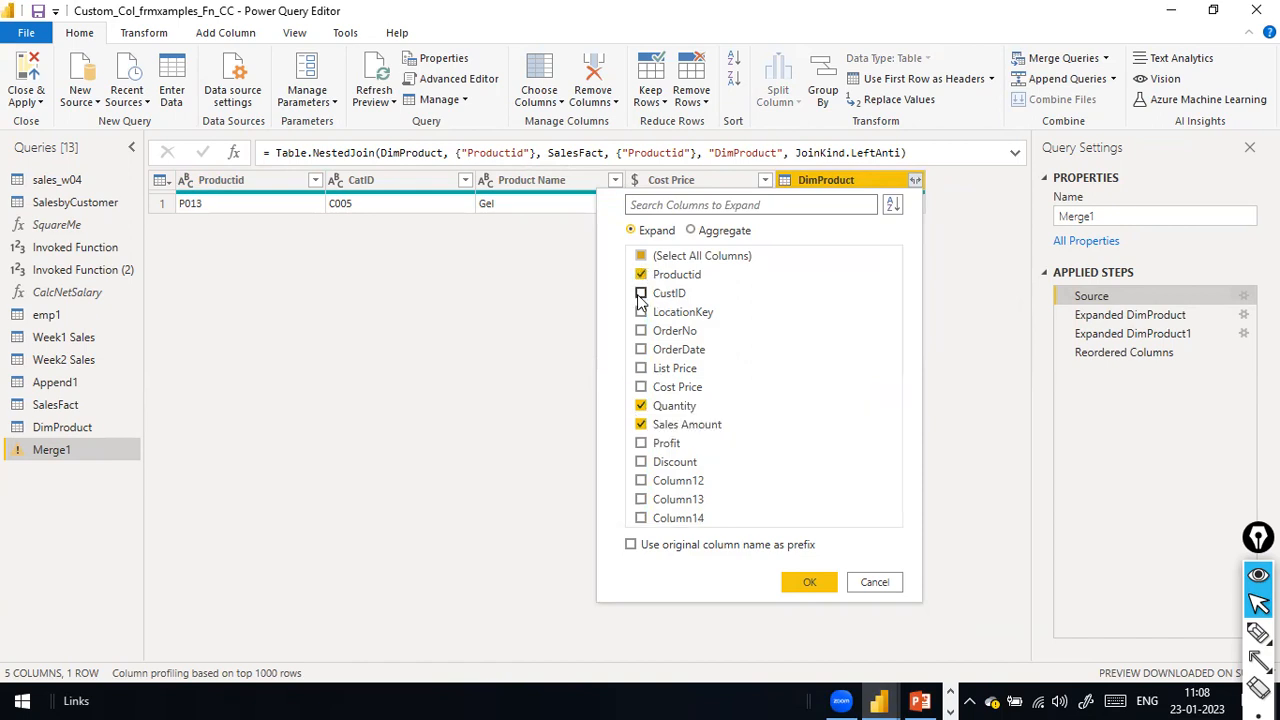
left_click(808, 585)
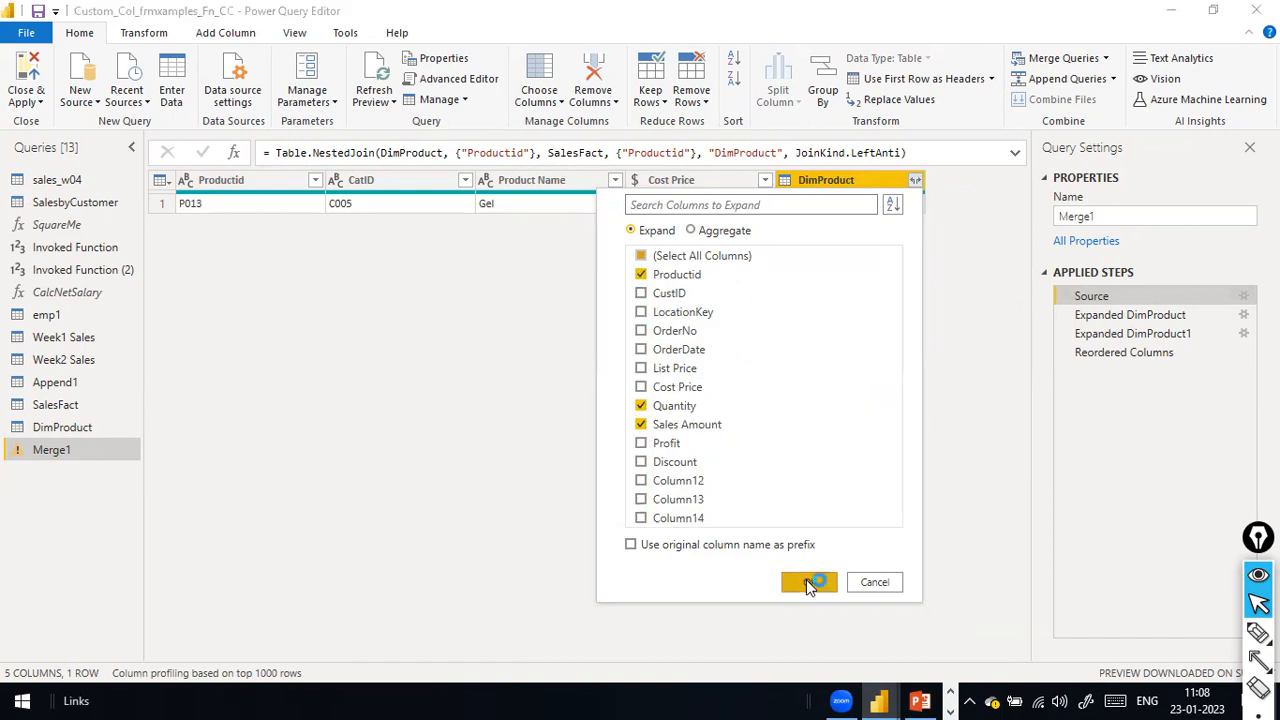
left_click(717, 390)
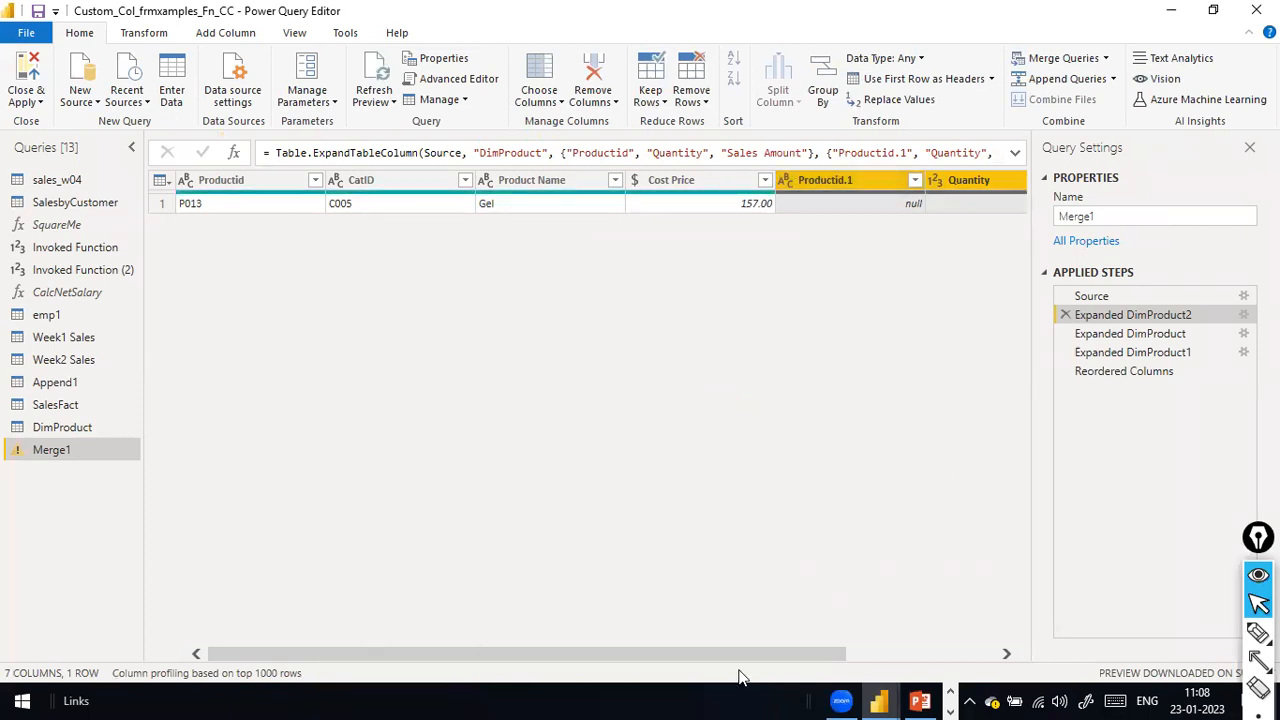
left_click_drag(742, 654, 1062, 657)
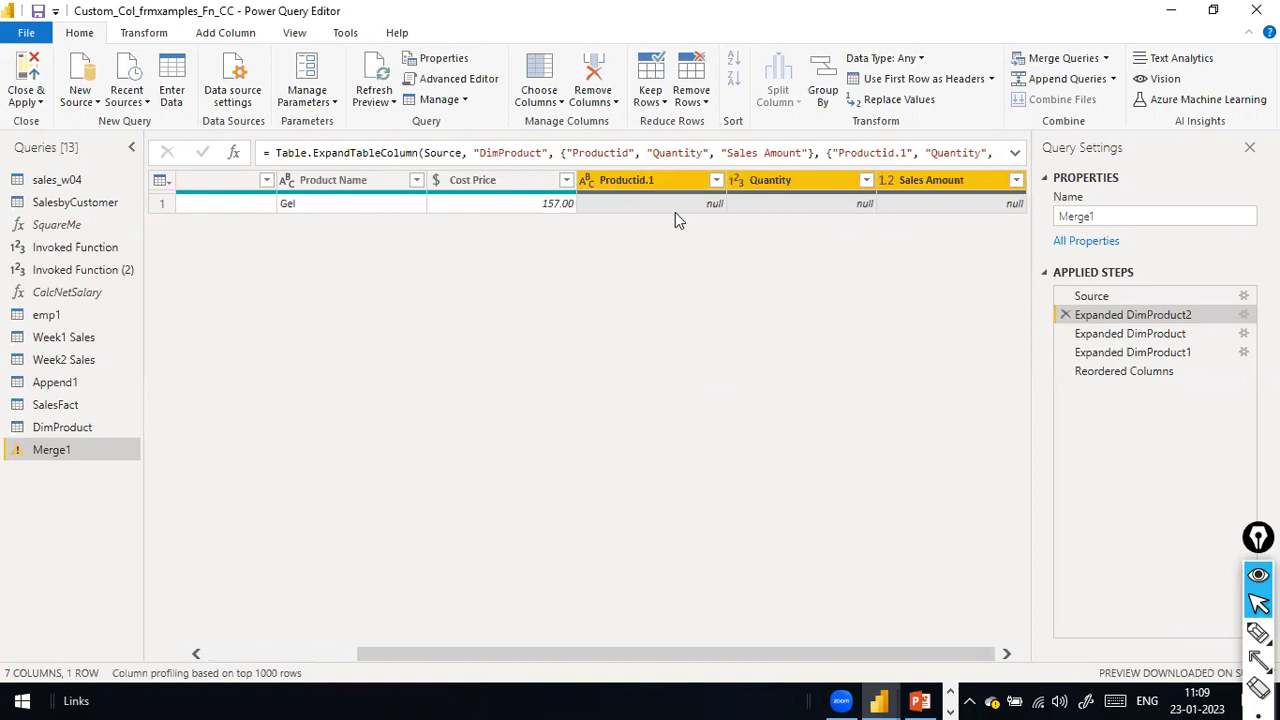
left_click(322, 654)
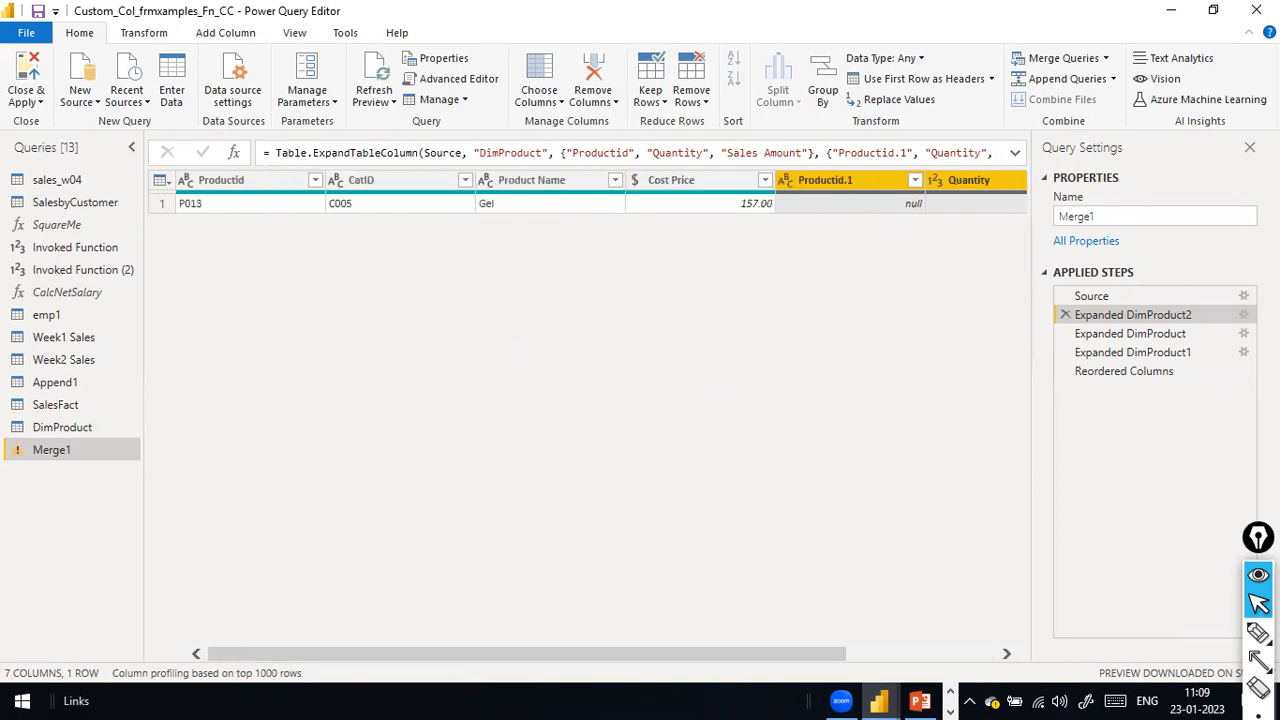
- Change the Source merge's join kind to Right Outer (all from second, matching from first), keeping DimProduct and SalesFact as the tables
left_click(1240, 294)
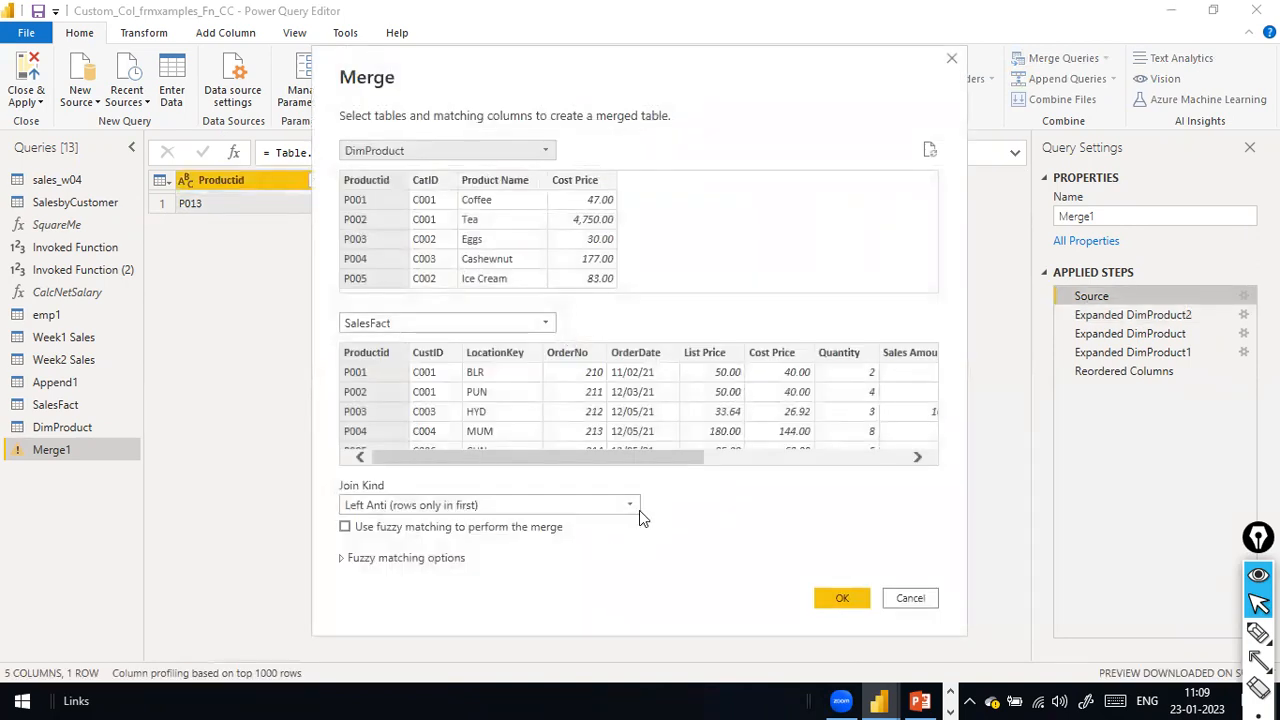
left_click(637, 507)
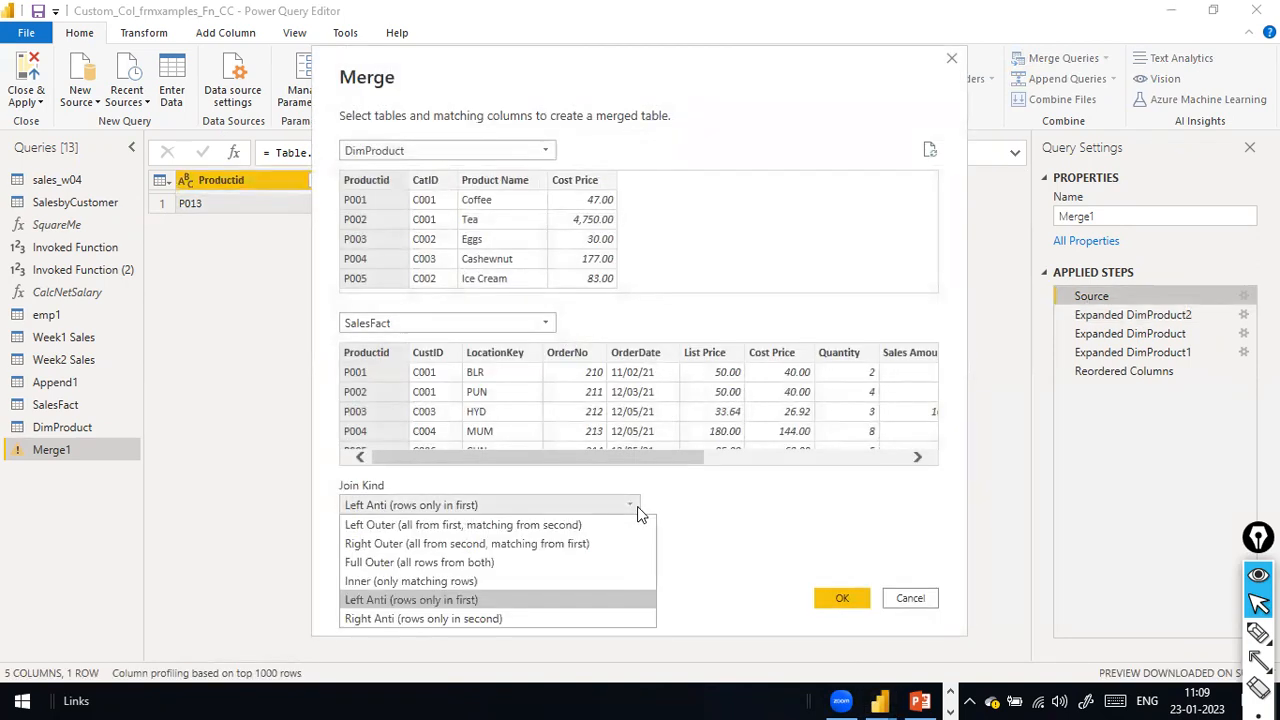
left_click(518, 553)
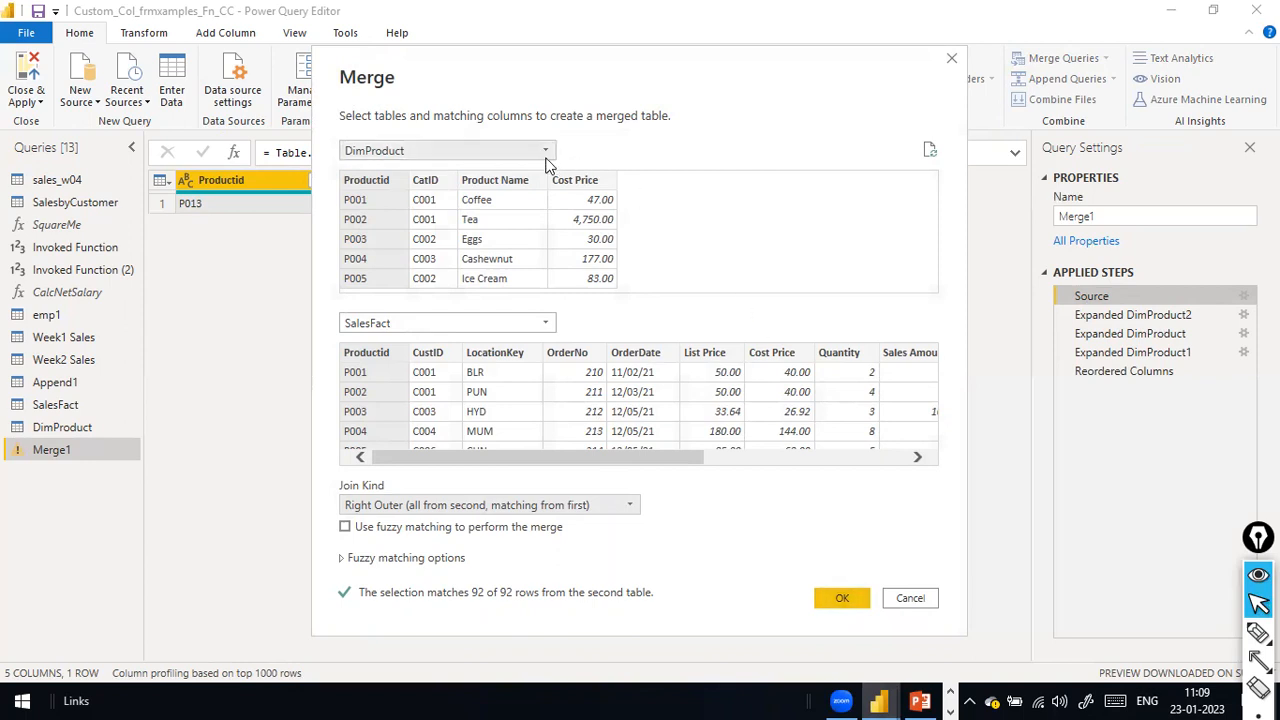
left_click(548, 323)
left_click(553, 322)
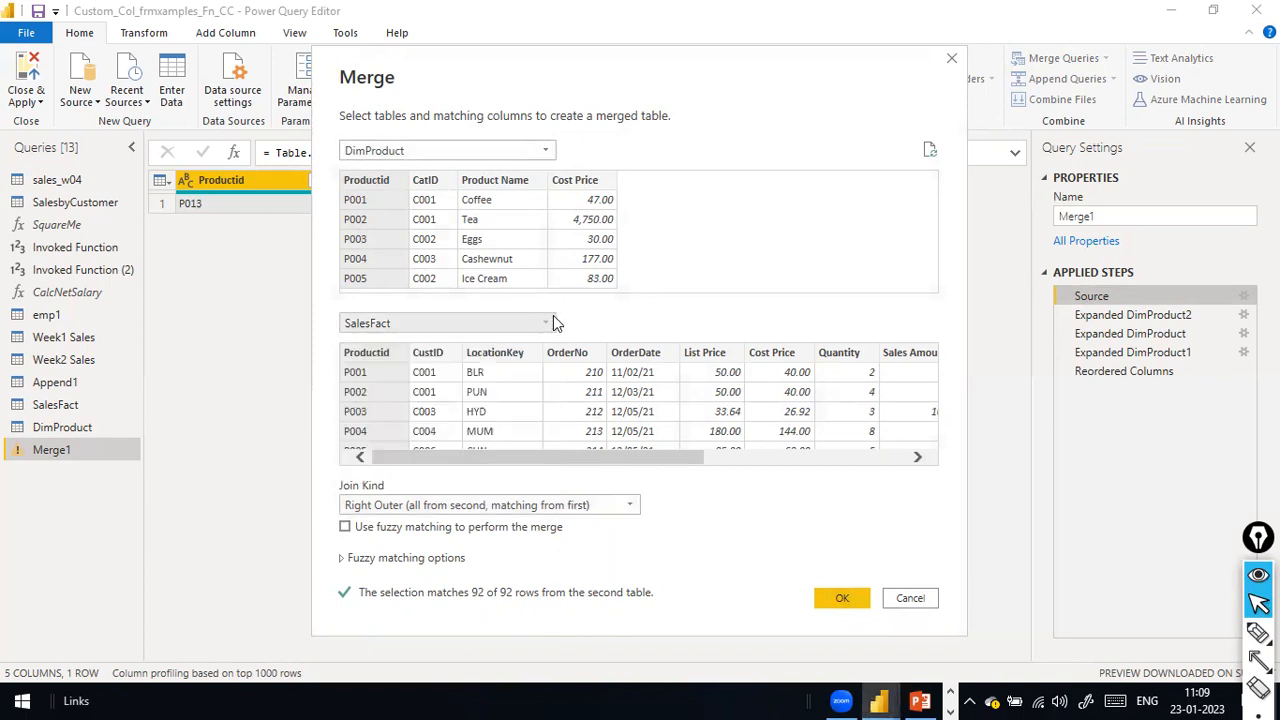
left_click(842, 598)
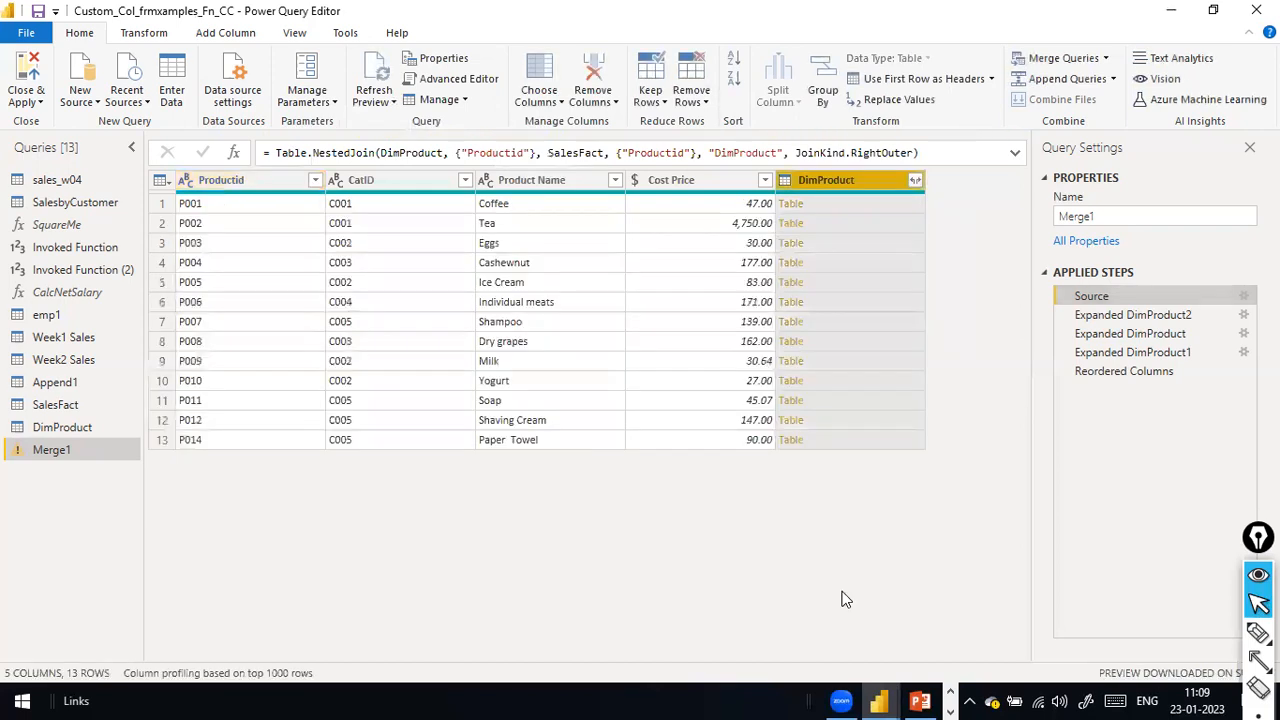
- Expand the merged DimProduct column to only Productid, Quantity and Sales Amount, without a name prefix, inserting it right after the Source step
left_click(914, 181)
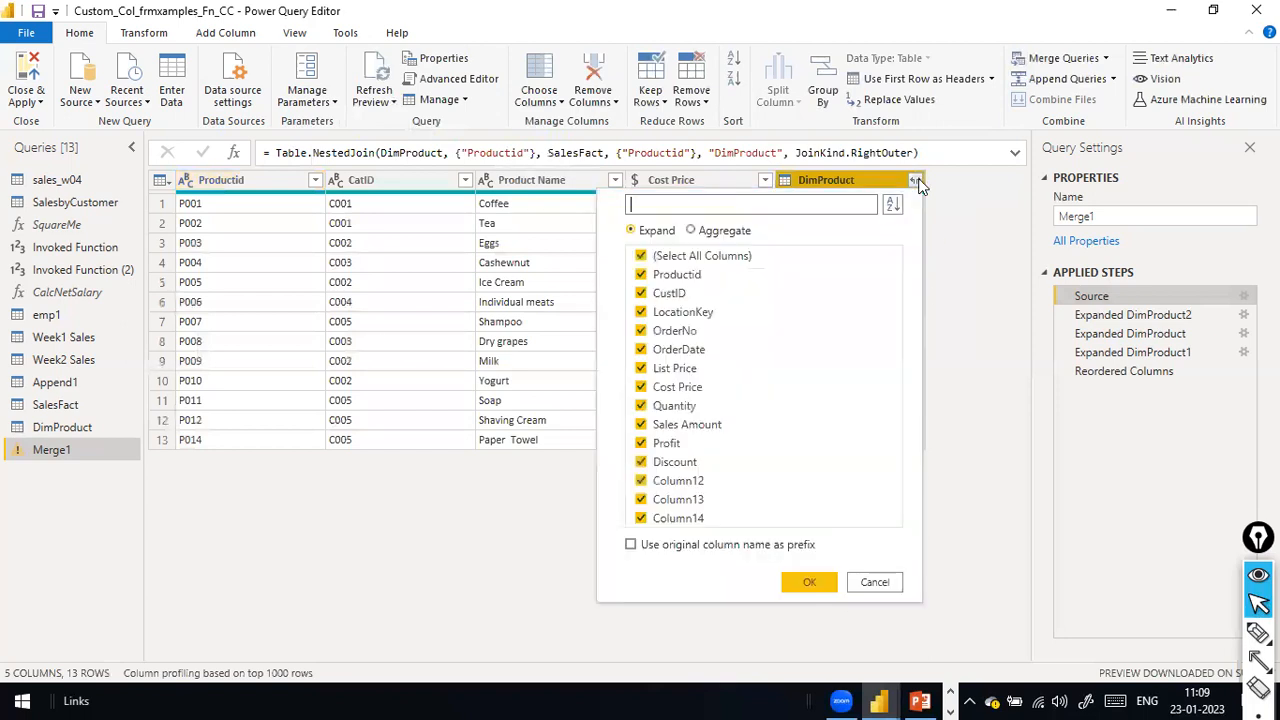
left_click(641, 256)
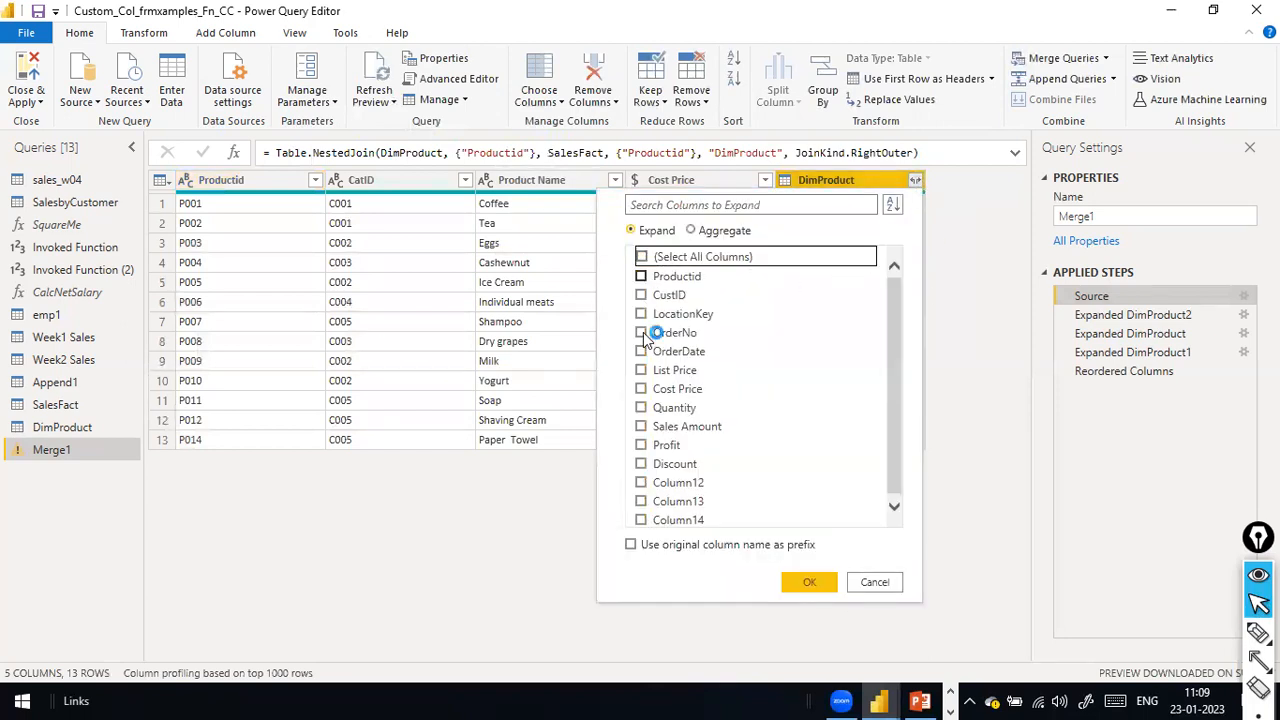
left_click(641, 425)
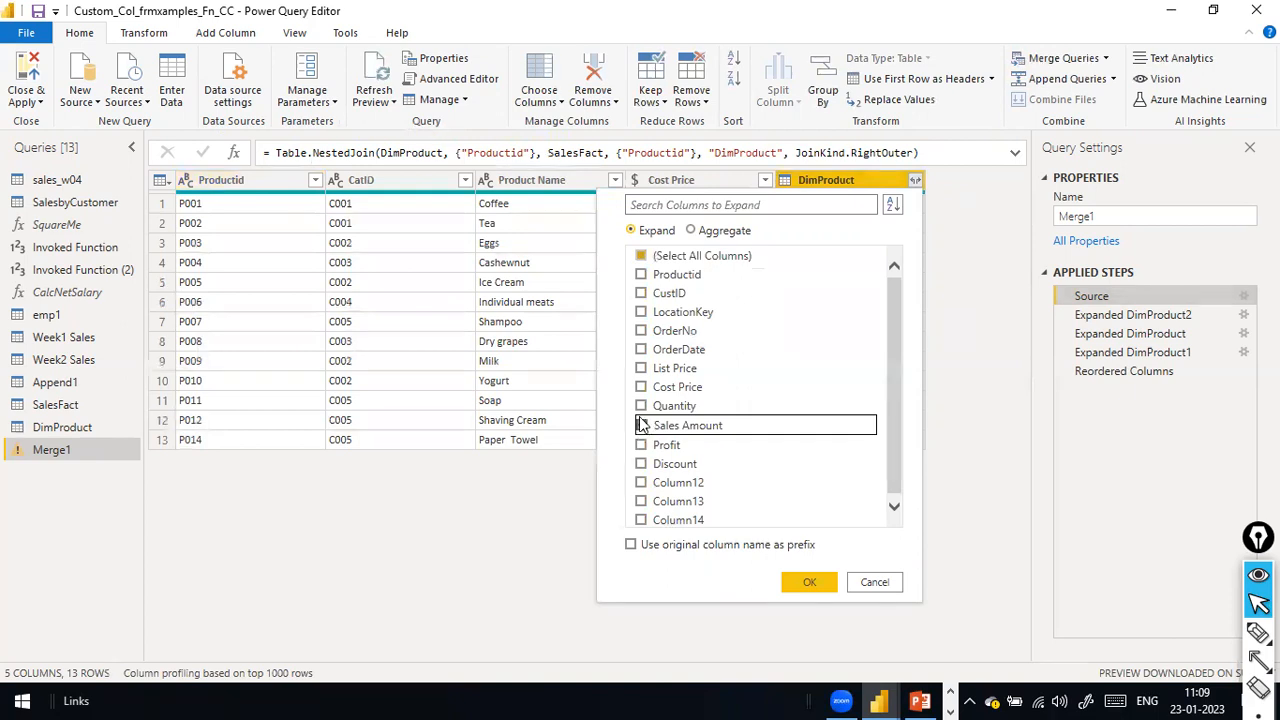
left_click(641, 406)
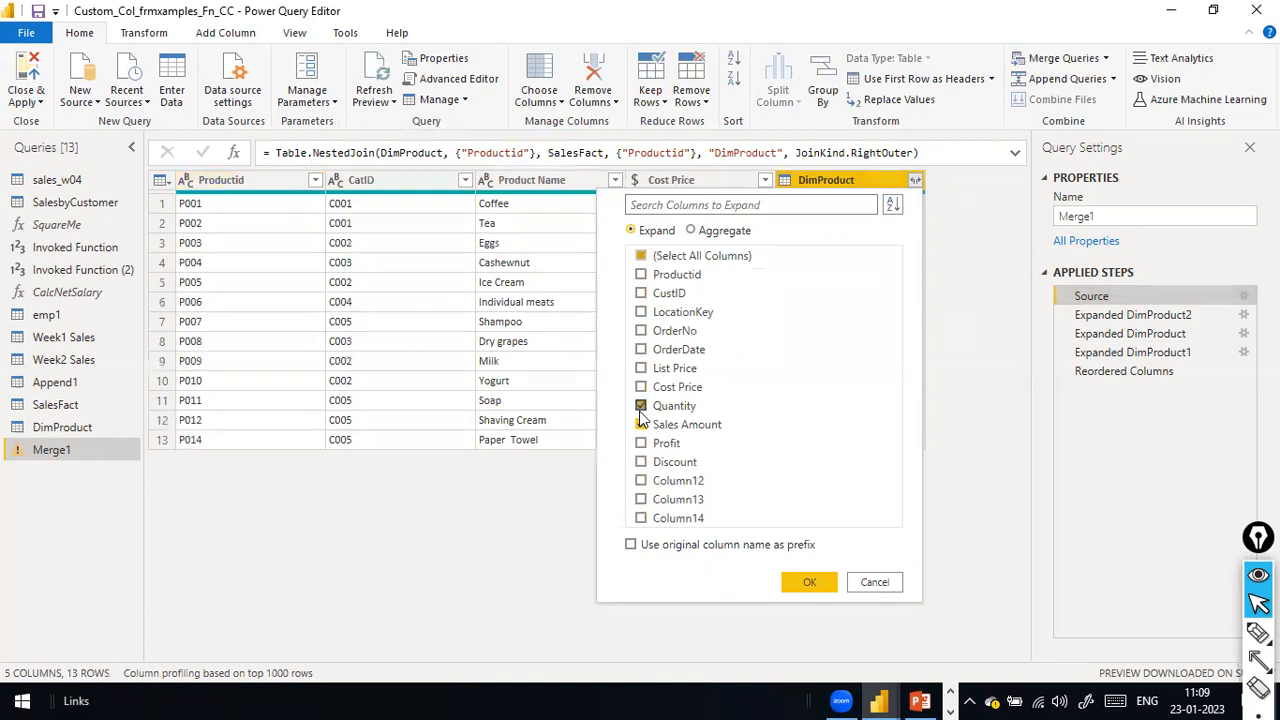
left_click(641, 275)
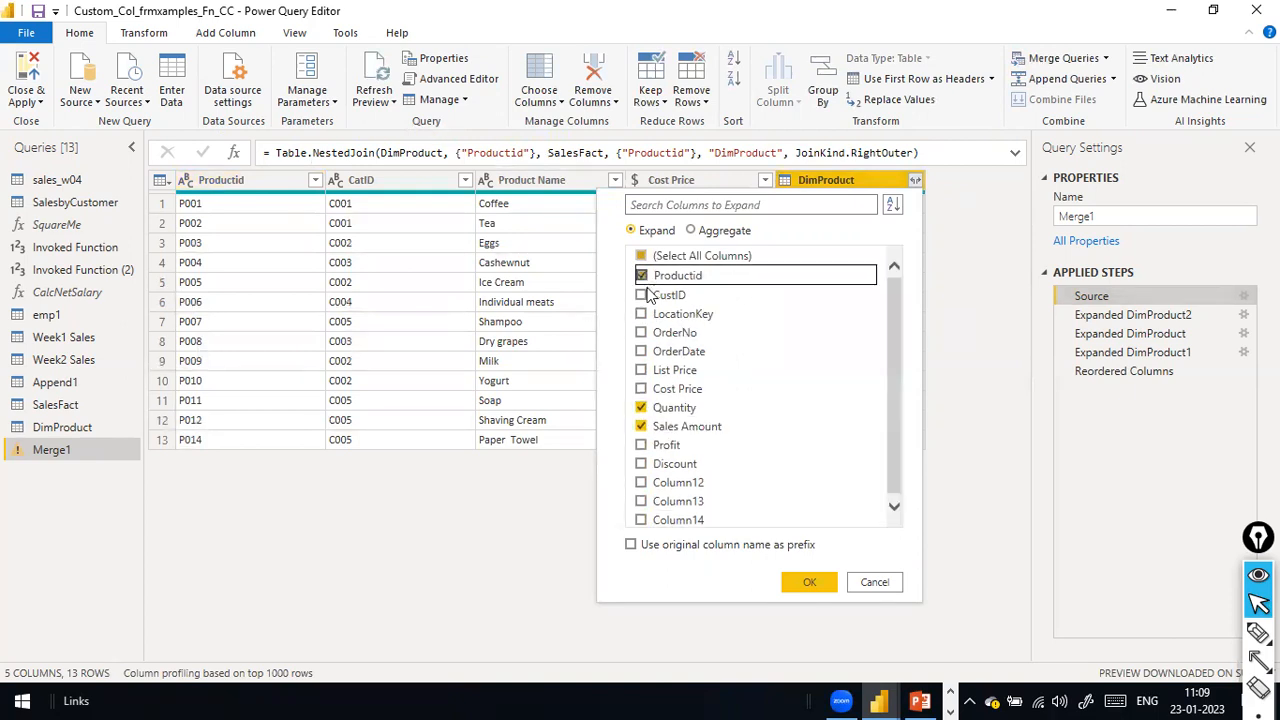
left_click(808, 582)
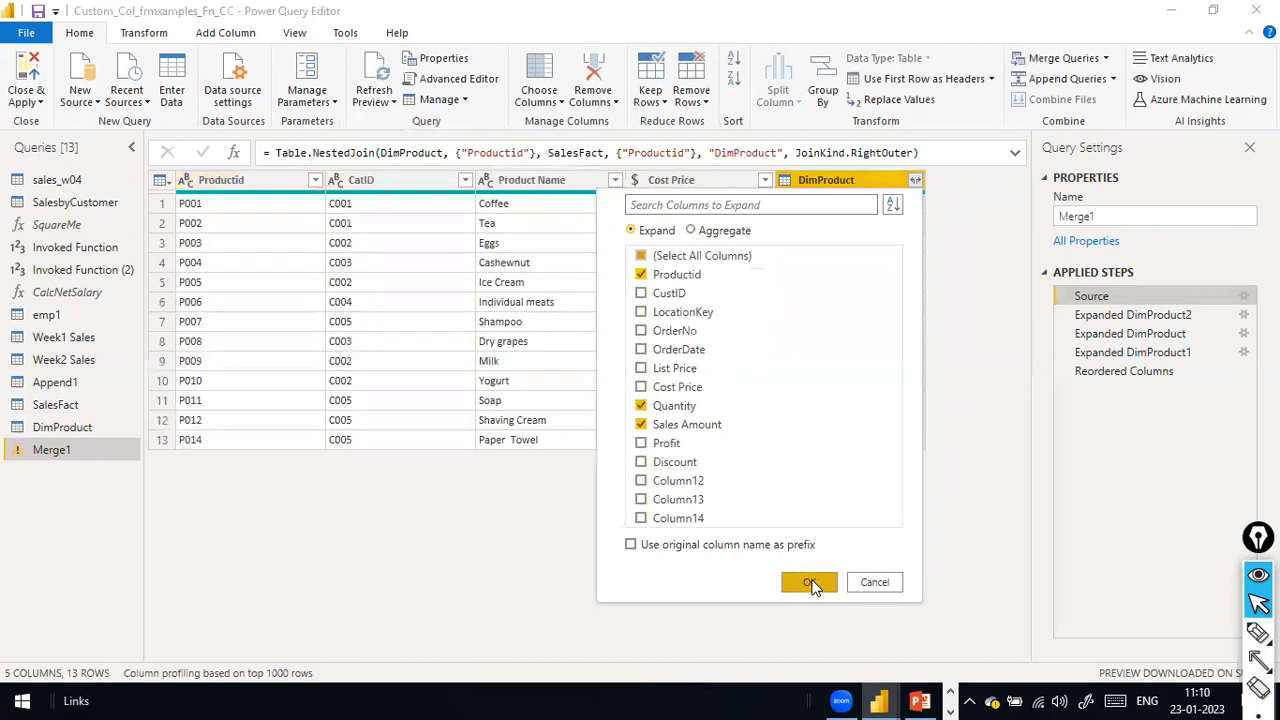
left_click(743, 390)
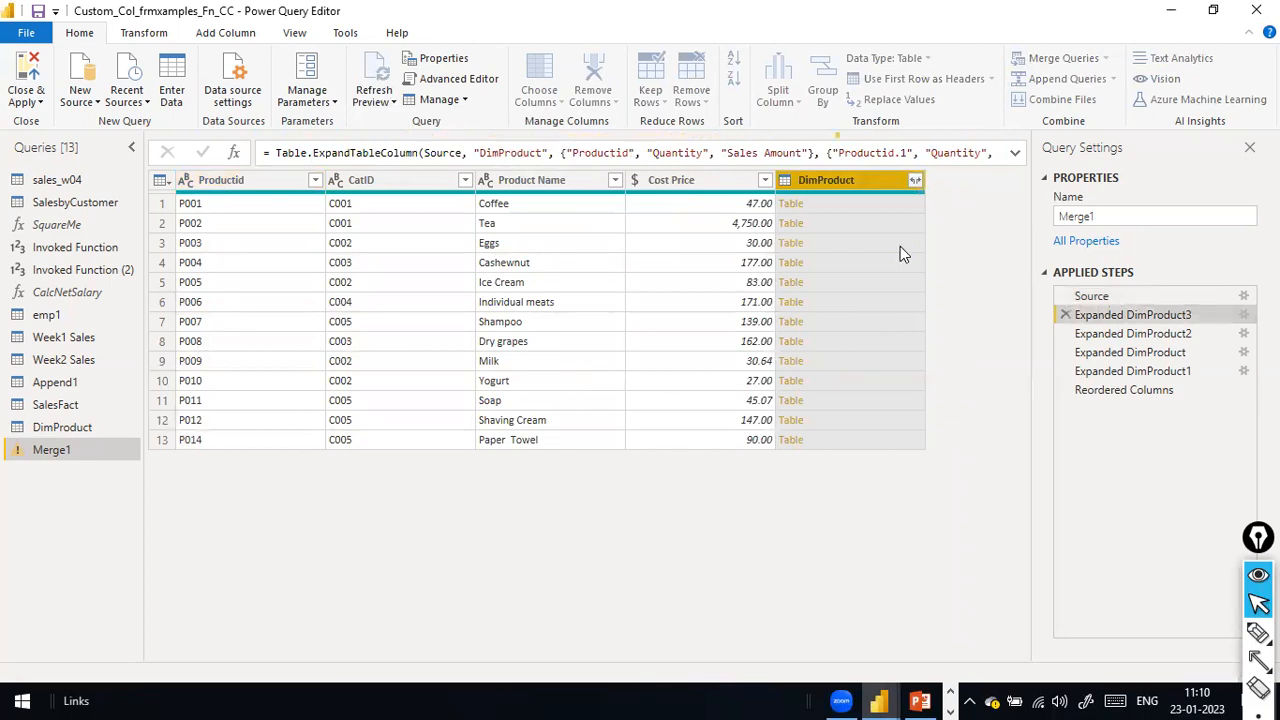
- Examine the expanded Right Outer rows in Merge1 and compare their product IDs with the DimProduct table
scroll(928, 380, "down", 19)
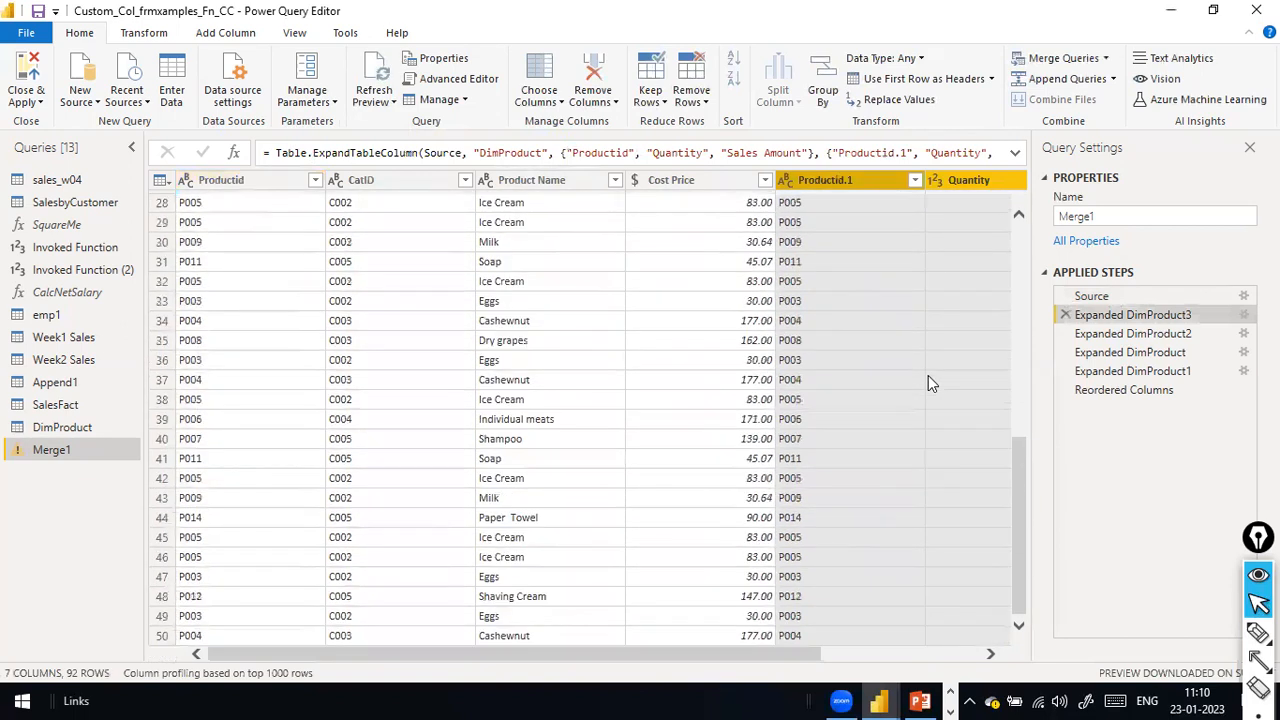
scroll(928, 380, "up", 10)
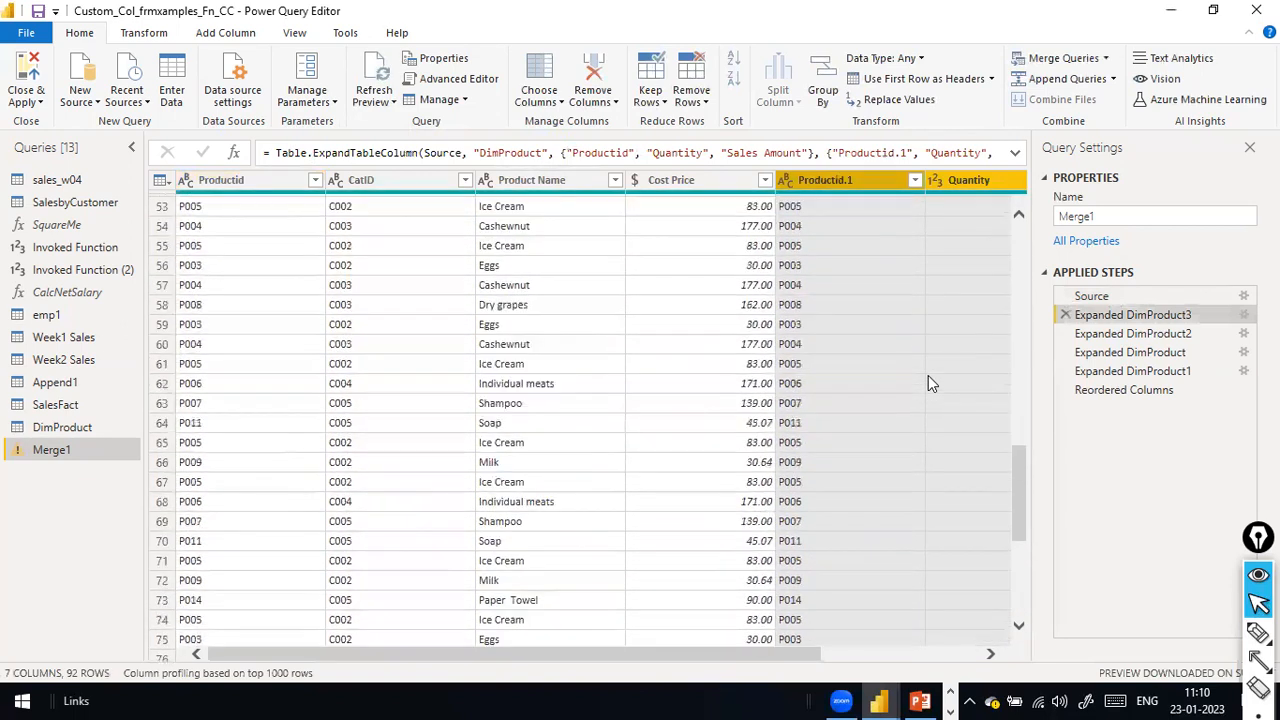
scroll(928, 383, "up", 9)
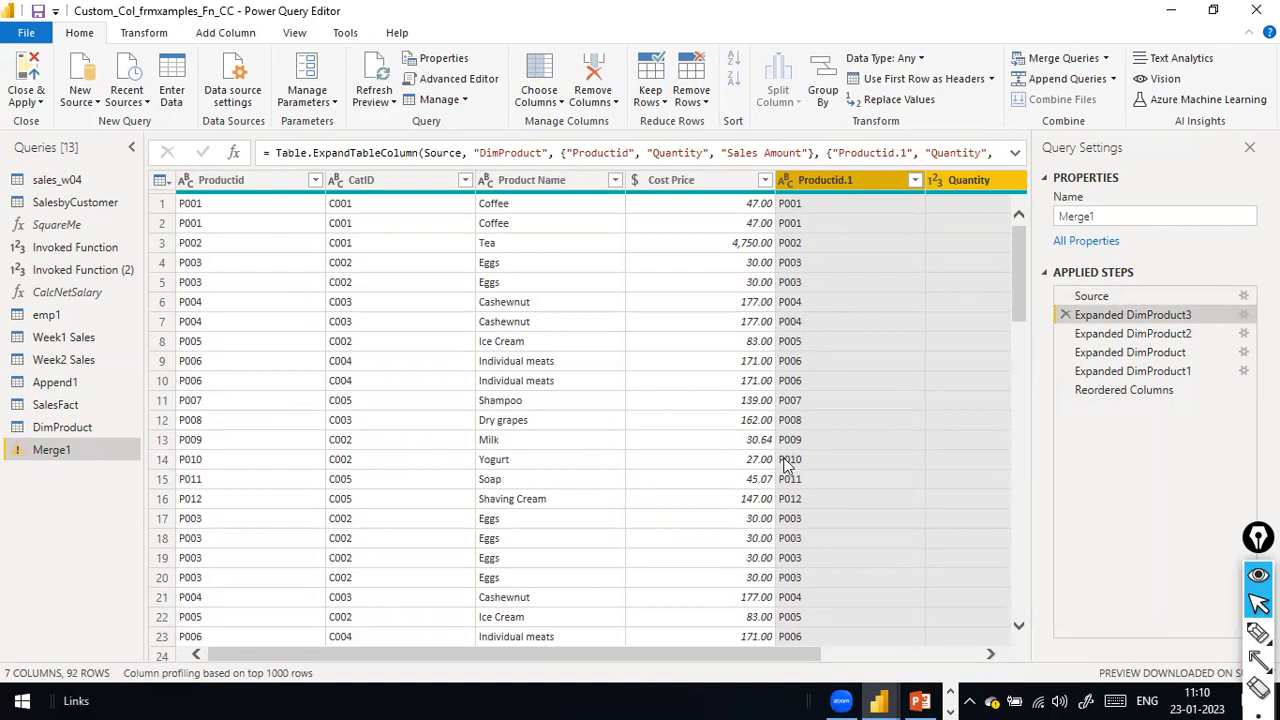
scroll(785, 465, "down", 5)
scroll(785, 465, "down", 1)
scroll(785, 465, "down", 1)
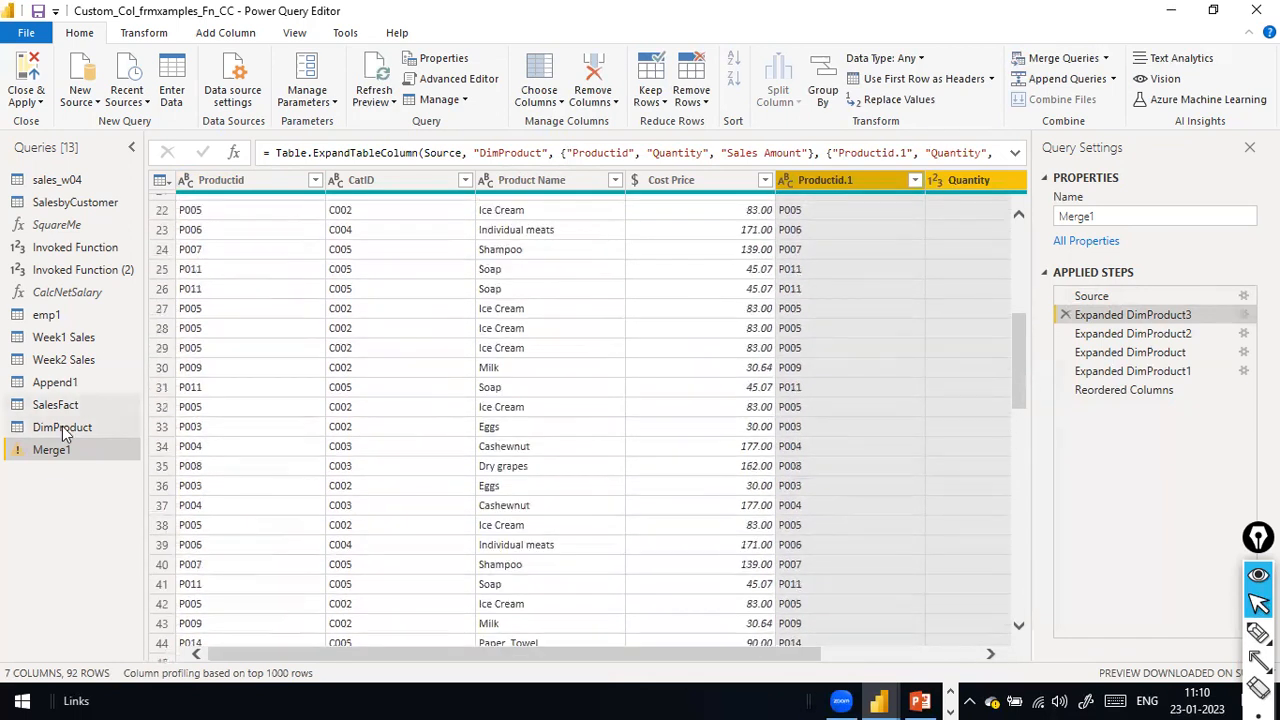
left_click(62, 427)
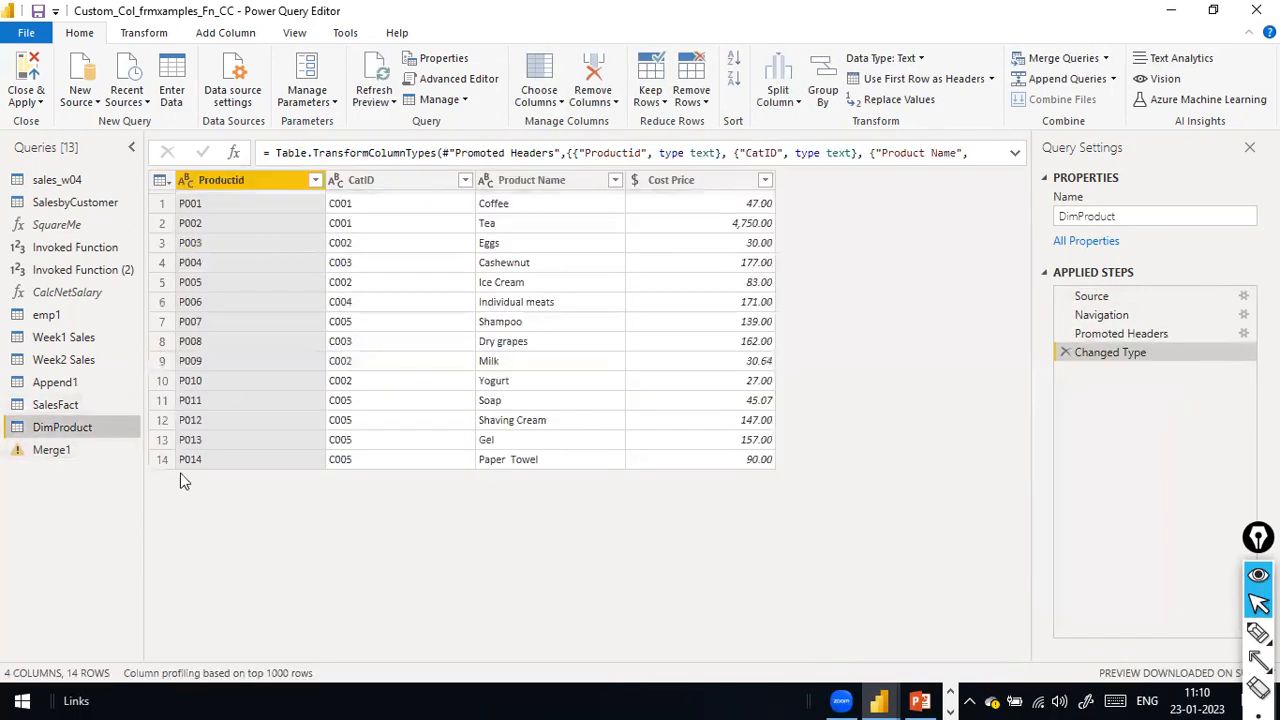
- Delete the Reordered Columns, Expanded DimProduct1, Expanded DimProduct and Expanded DimProduct2 steps from the Merge1 query
left_click(101, 450)
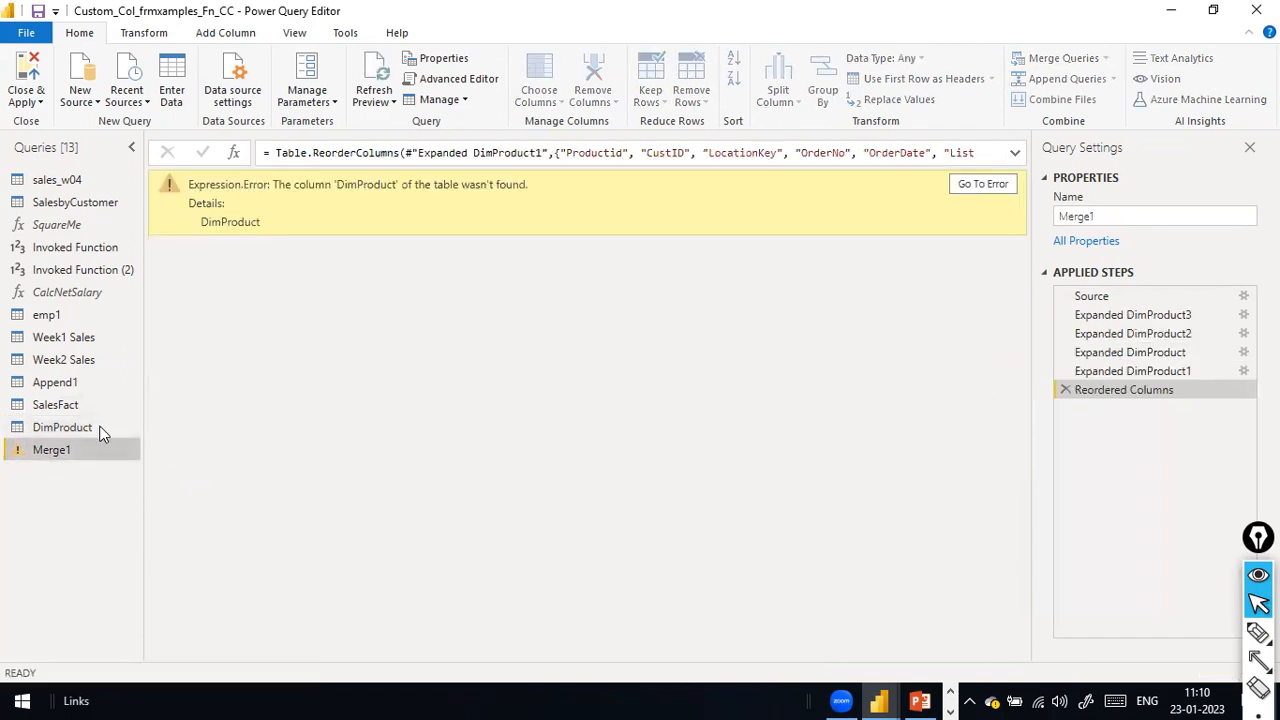
left_click(101, 430)
left_click(100, 450)
left_click(1066, 371)
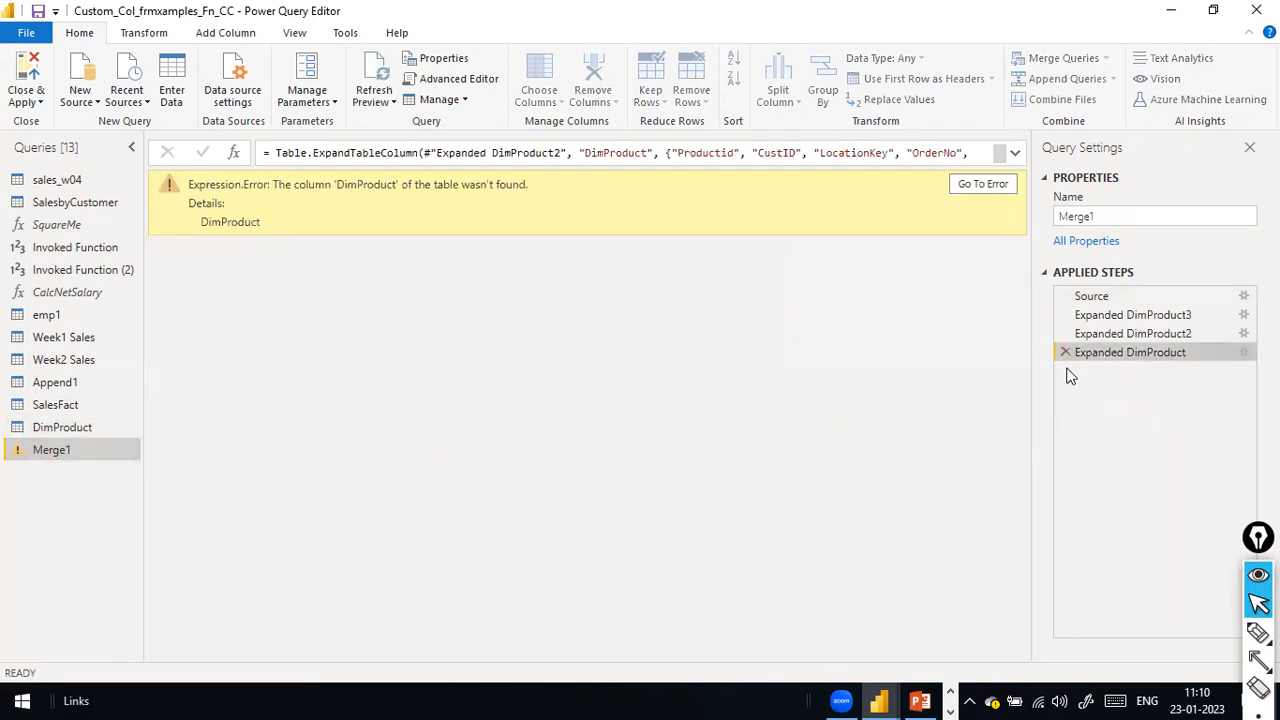
left_click(1065, 353)
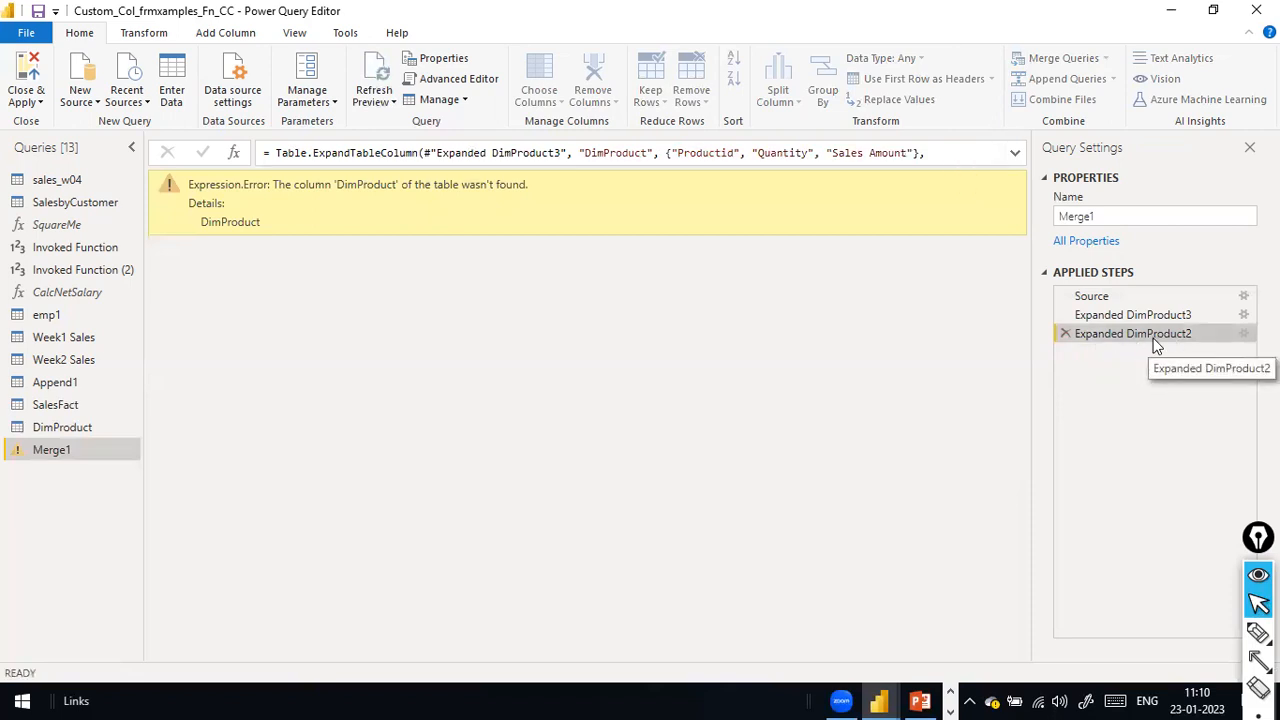
left_click(1066, 334)
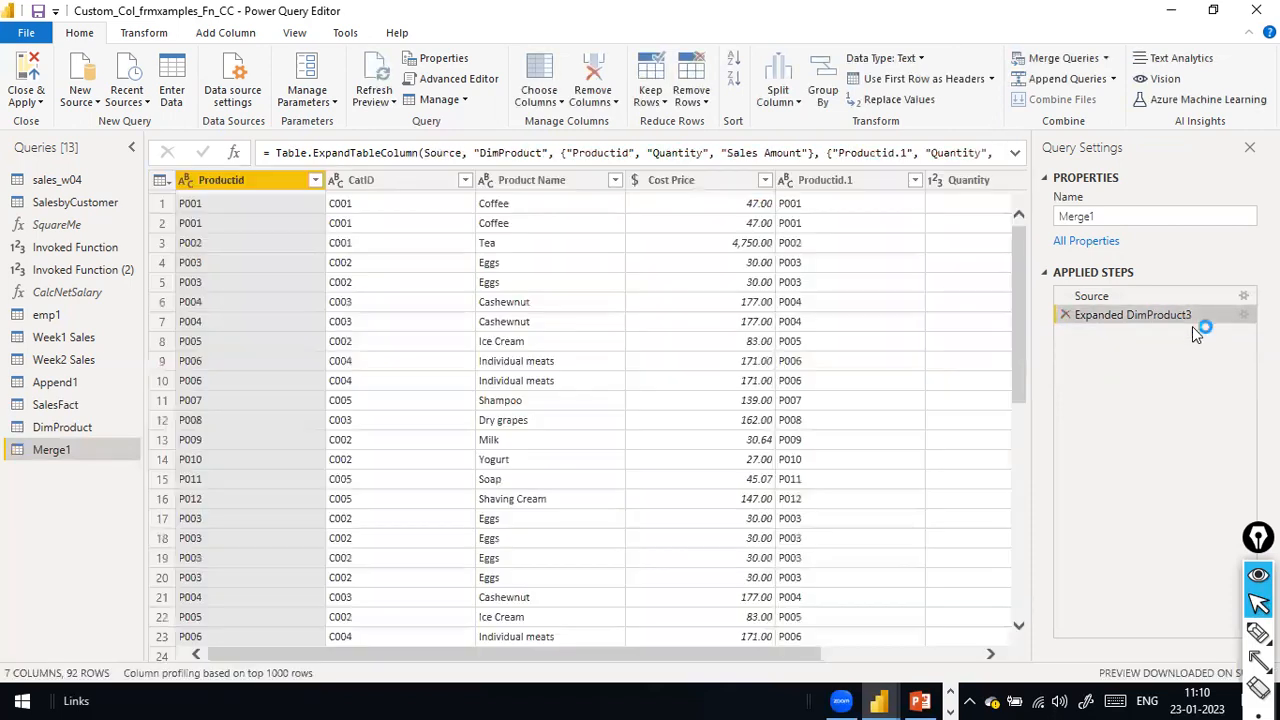
- Compare Merge1's rows with DimProduct and review the distinct Productid.1 values without applying a filter
left_click(553, 640)
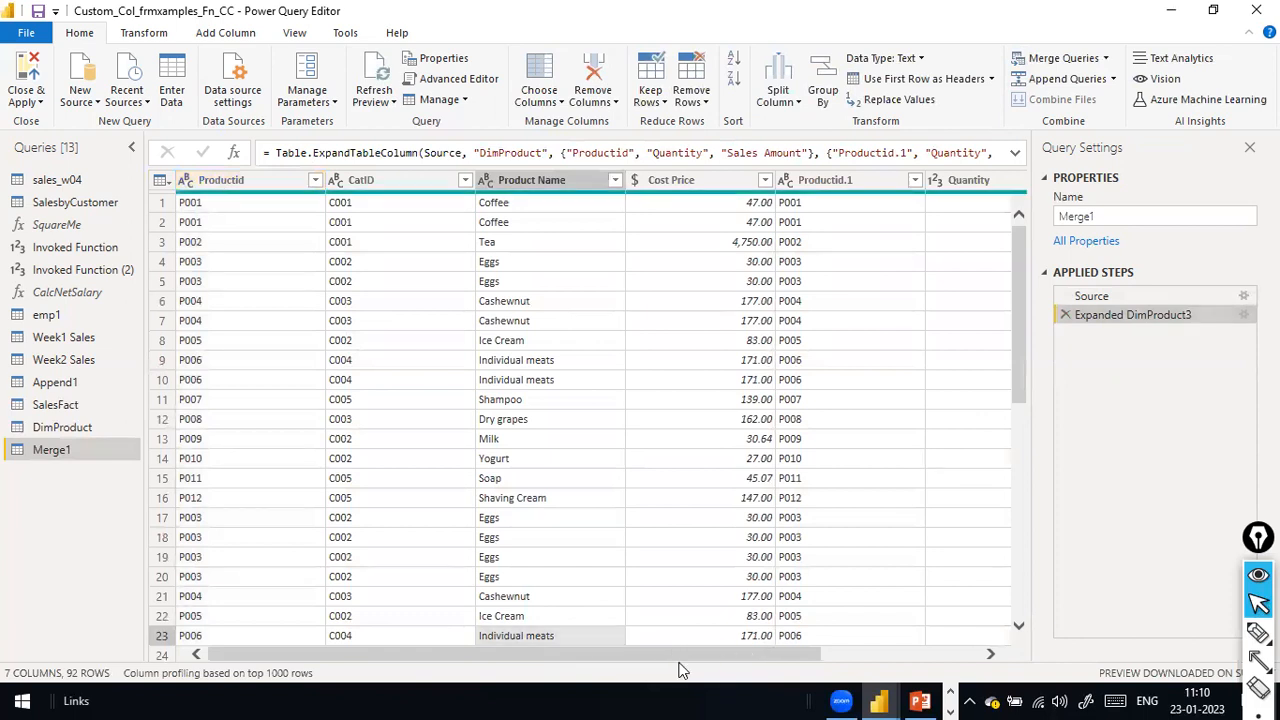
left_click(98, 428)
left_click(45, 450)
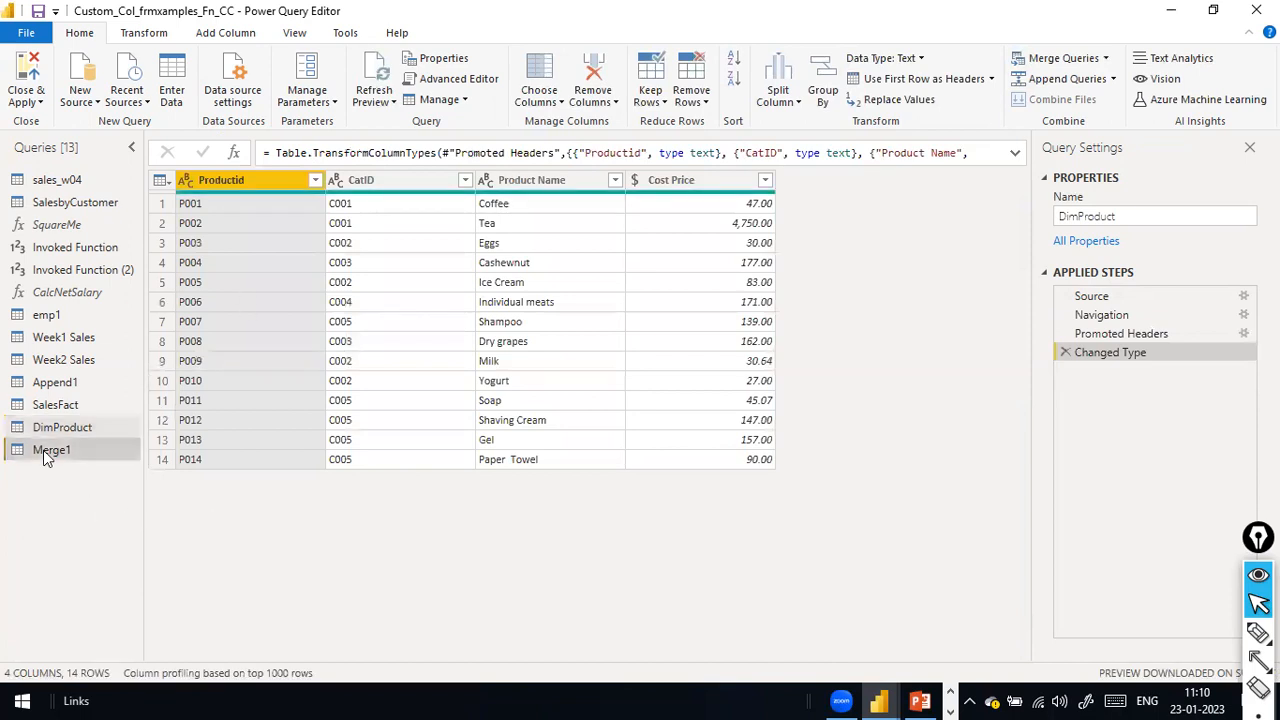
scroll(596, 497, "down", 20)
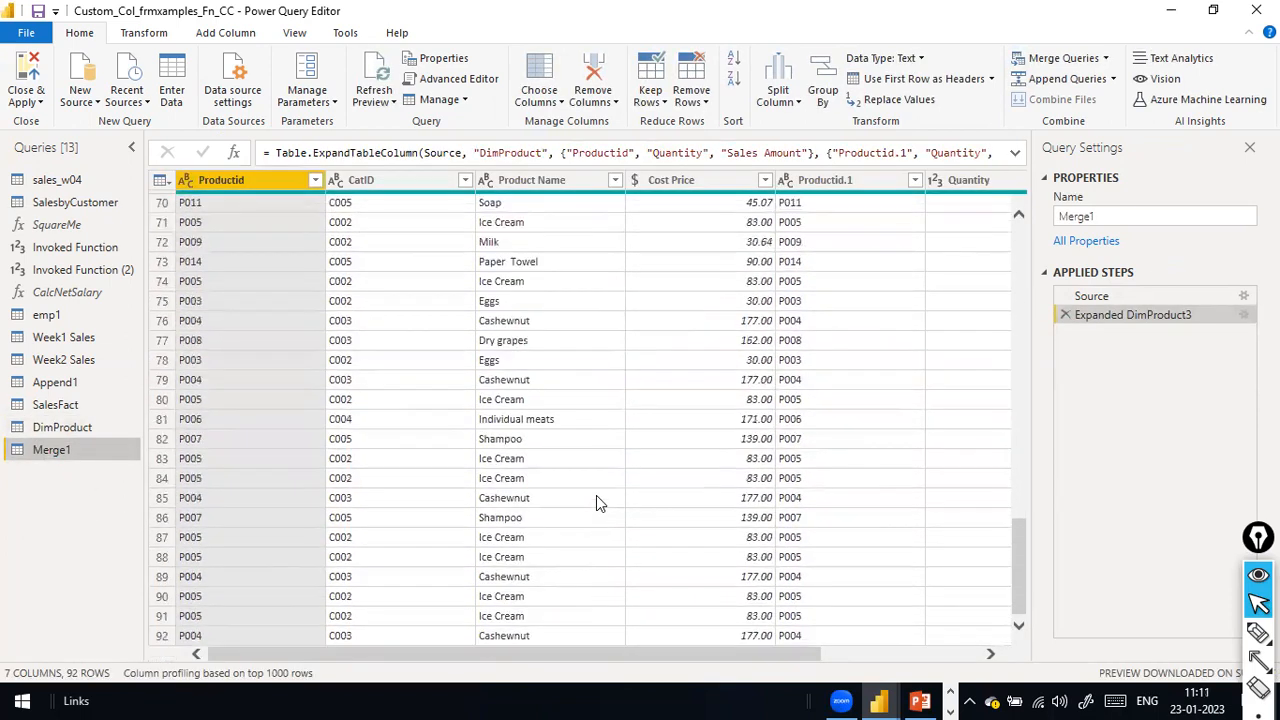
scroll(596, 503, "up", 13)
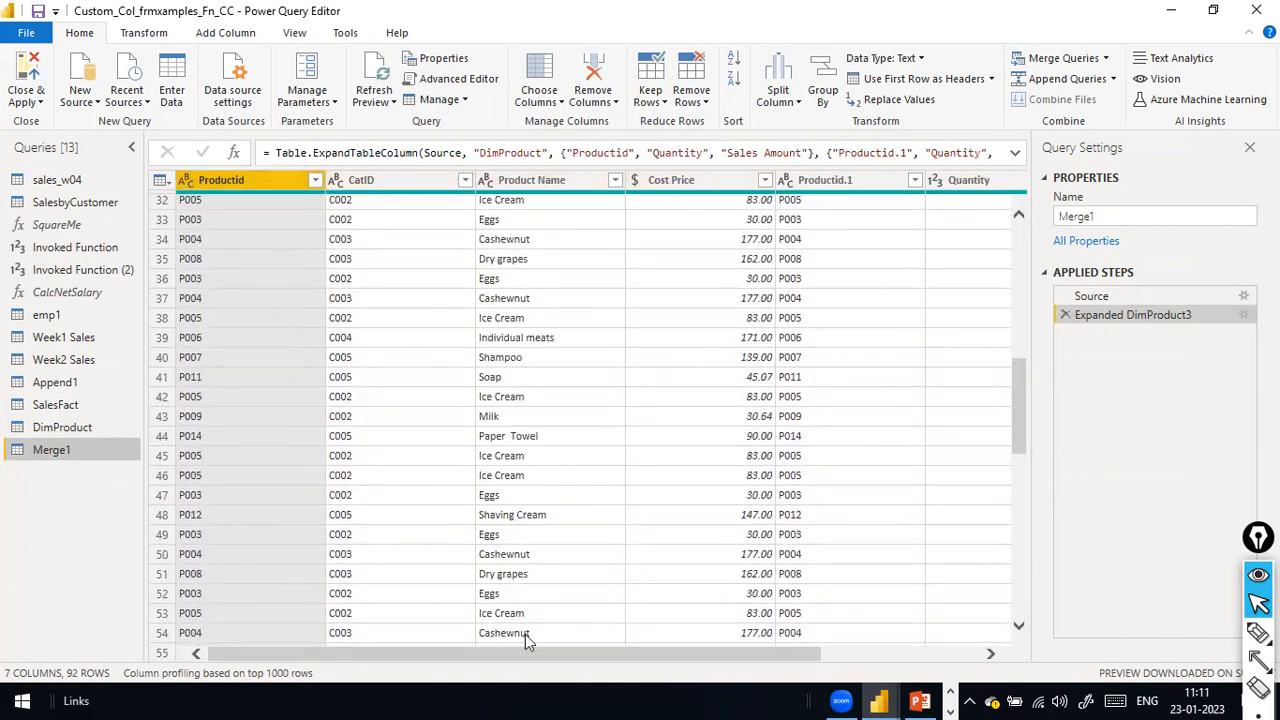
left_click_drag(520, 654, 1001, 660)
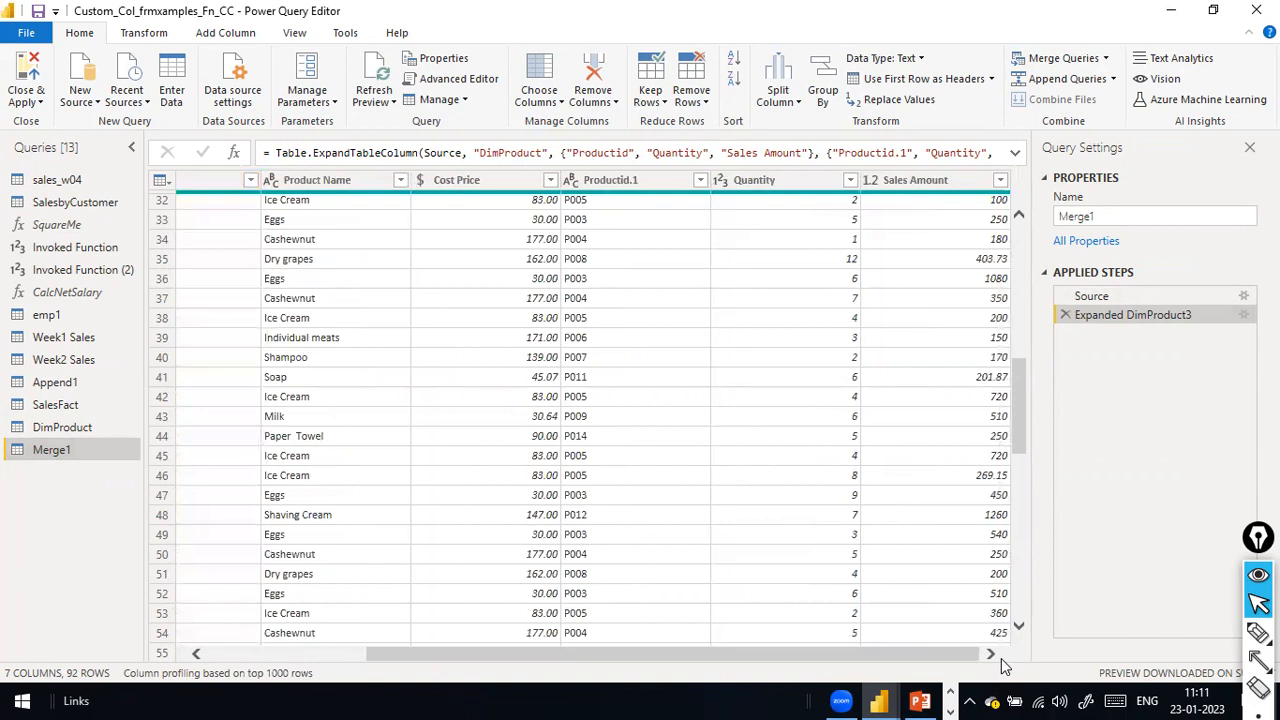
left_click(699, 179)
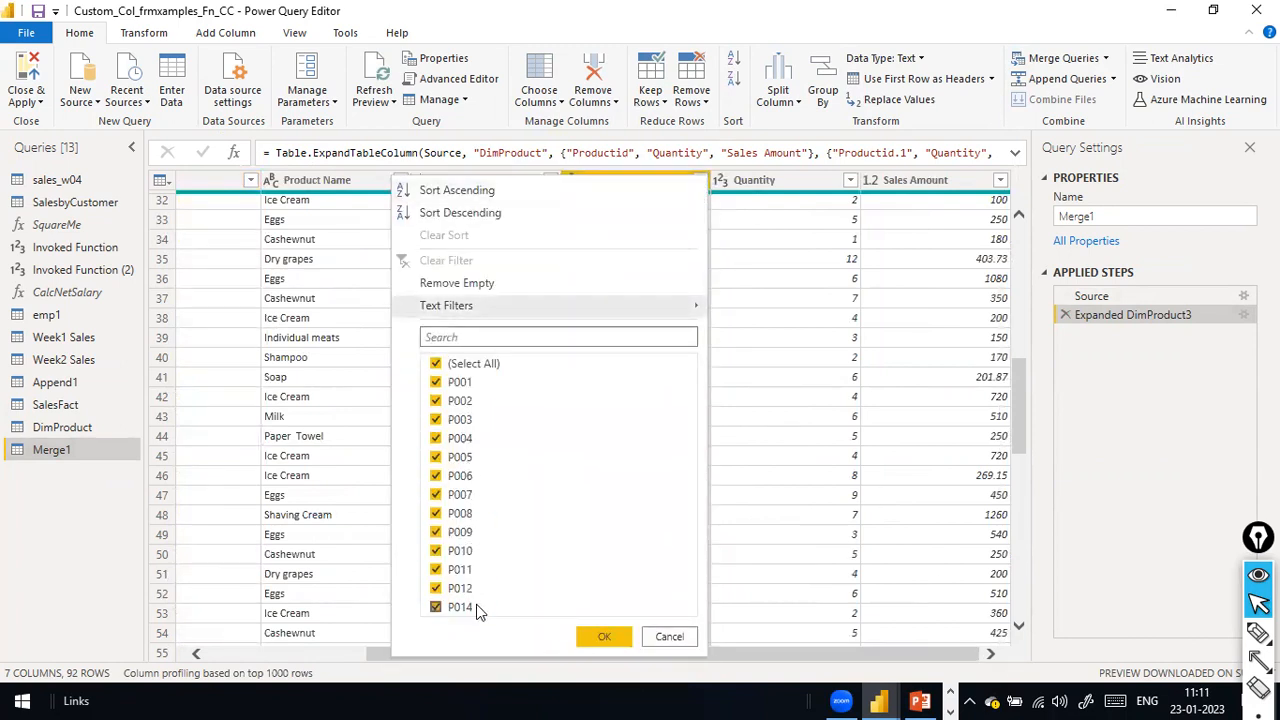
left_click(669, 637)
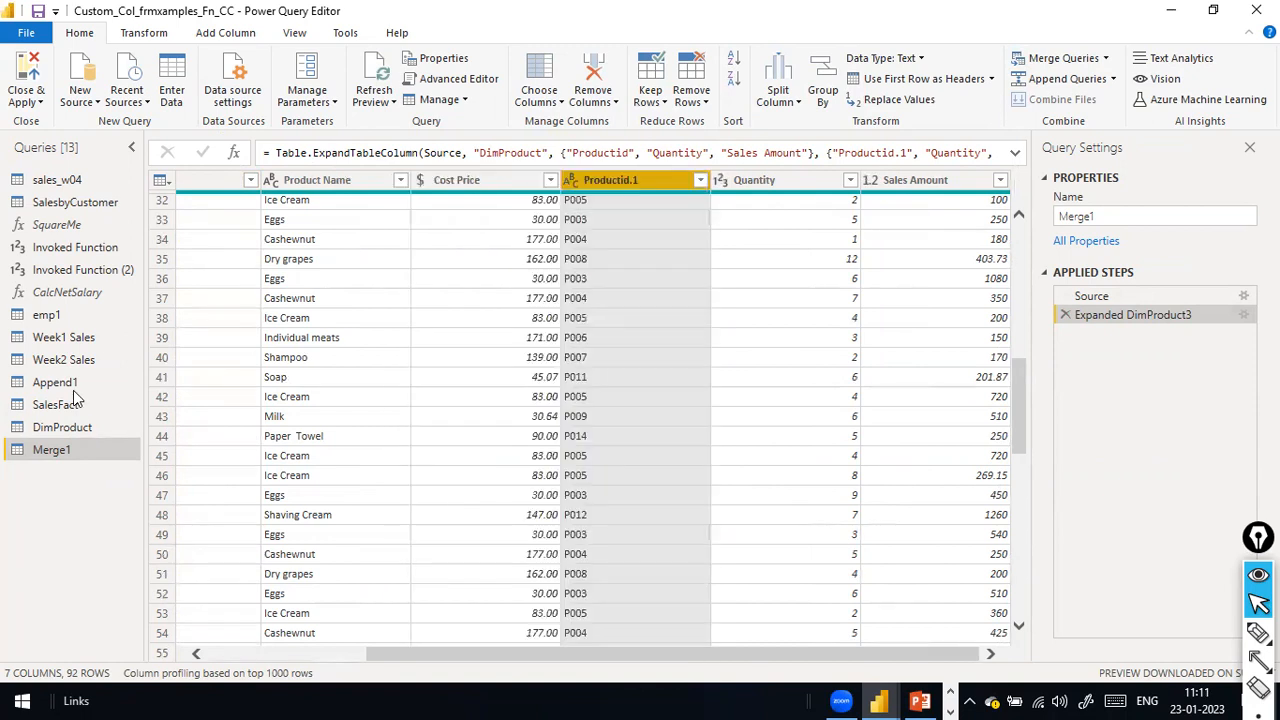
- Recheck DimProduct against the Merge1 rows and apply a filter on Productid.1 with all product IDs selected
left_click(77, 429)
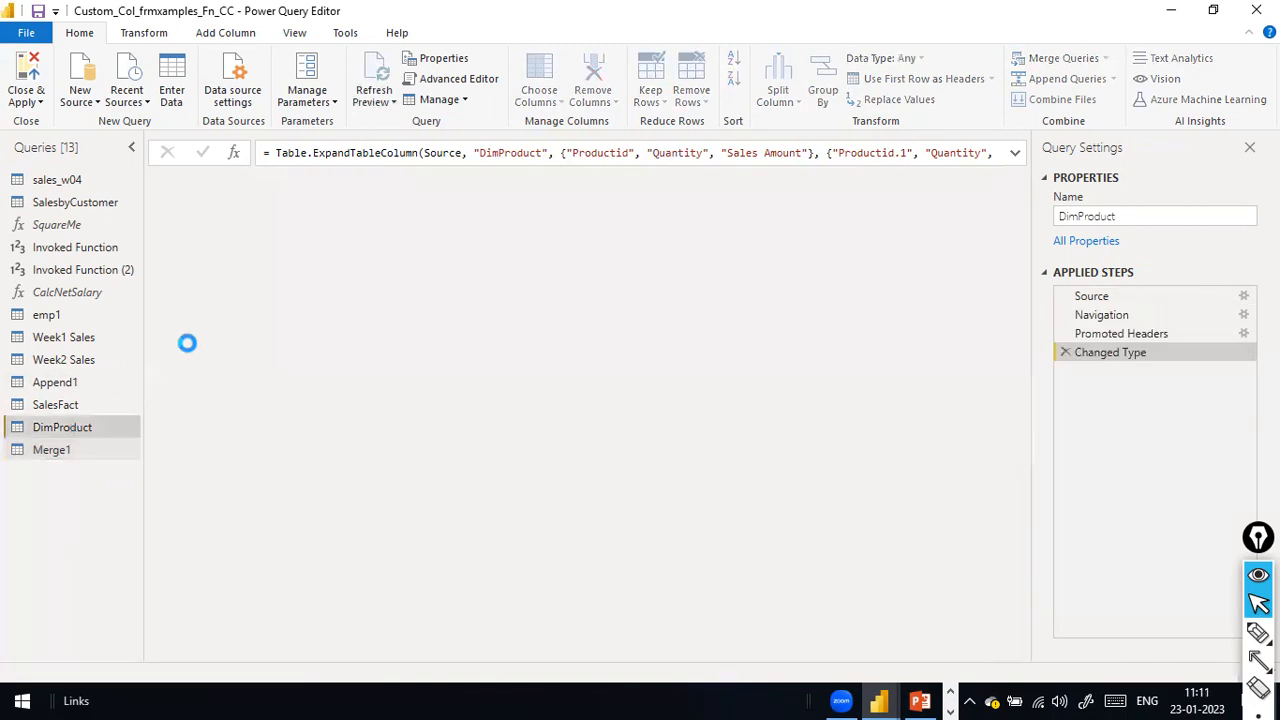
left_click(108, 453)
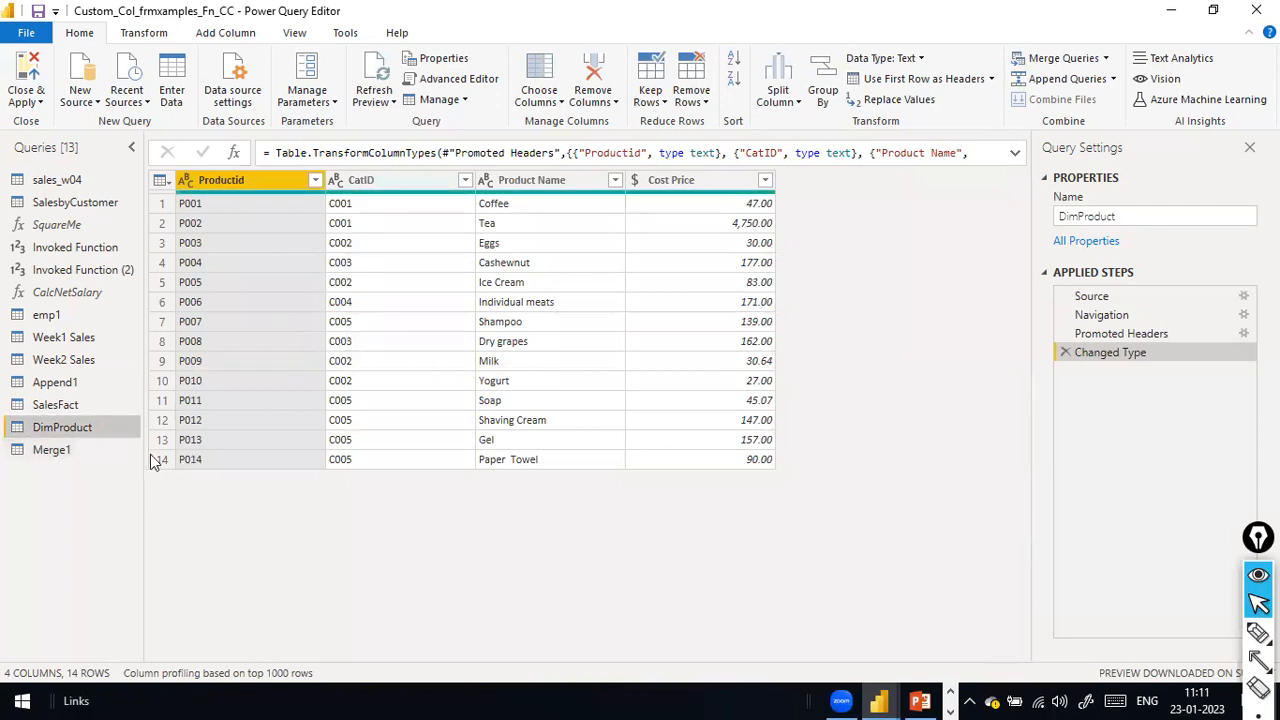
scroll(817, 414, "down", 8)
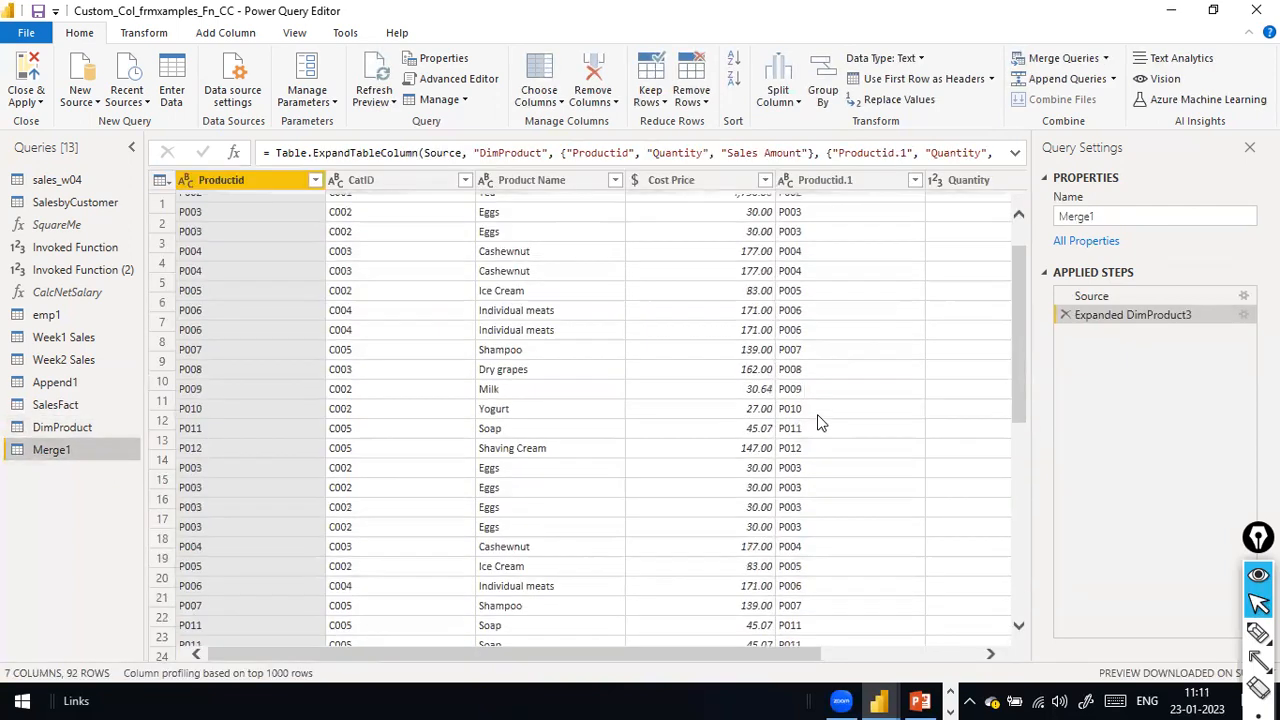
scroll(817, 418, "down", 1)
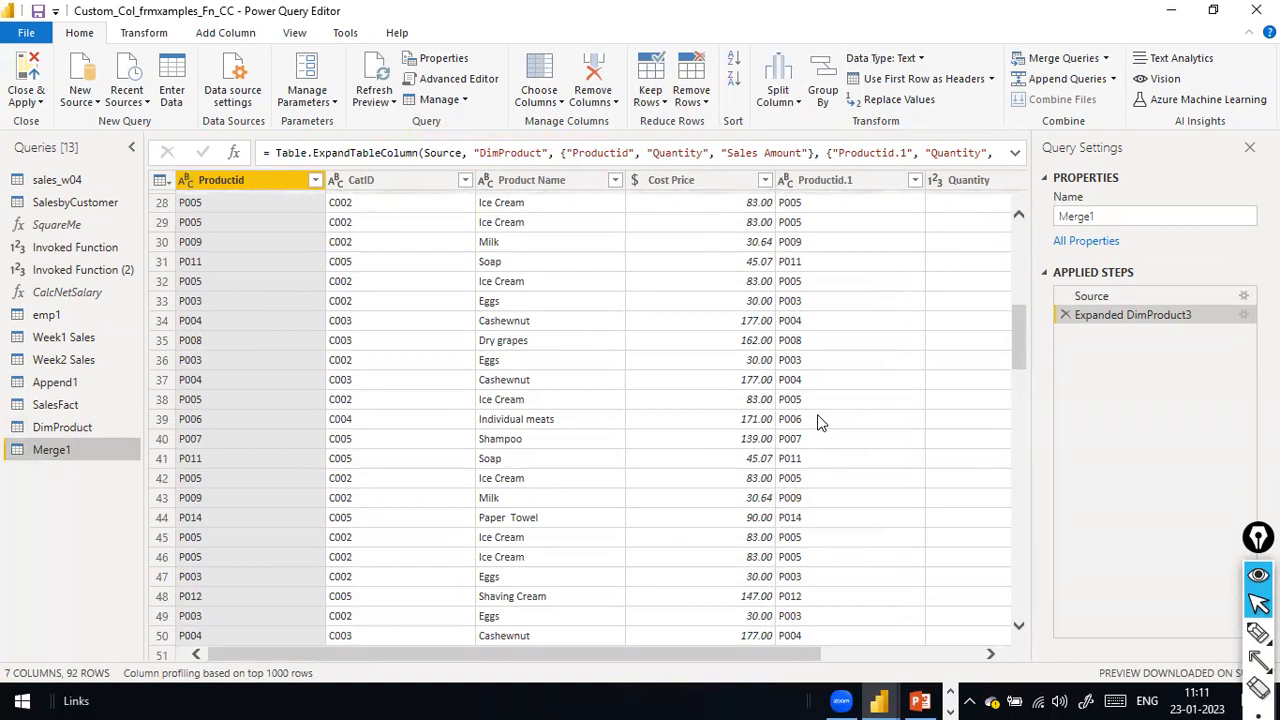
left_click(914, 181)
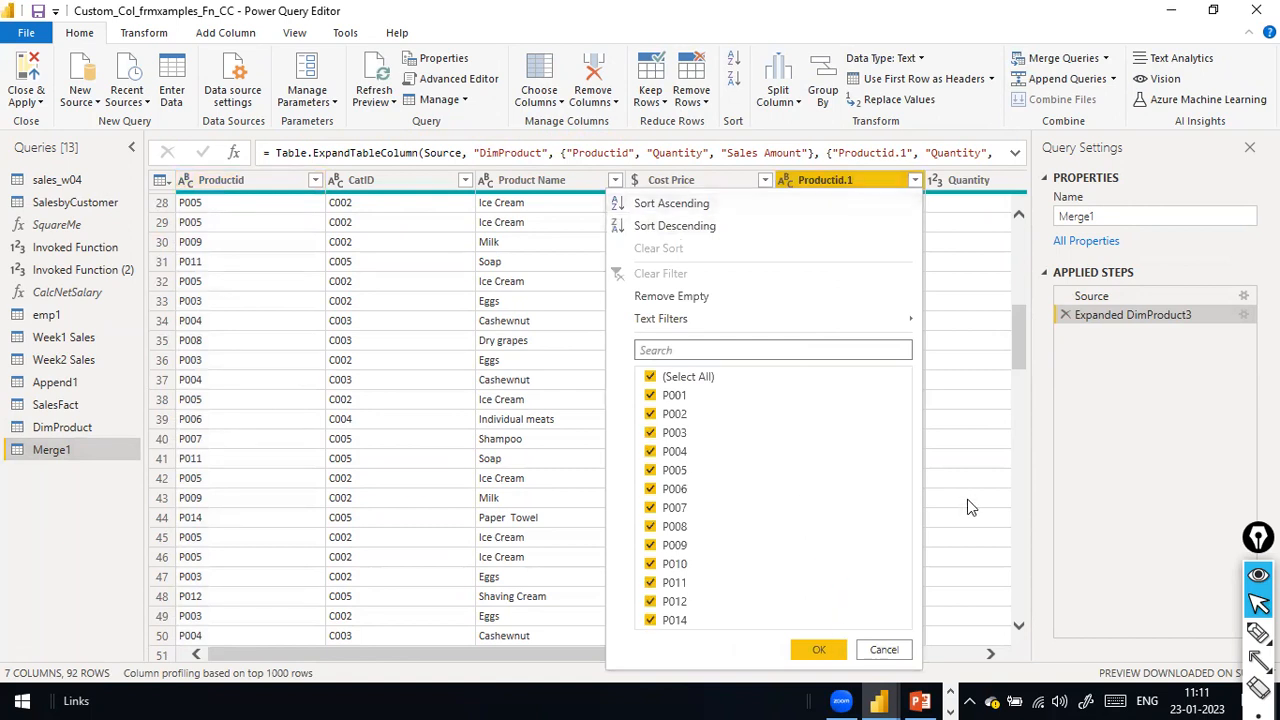
left_click(824, 647)
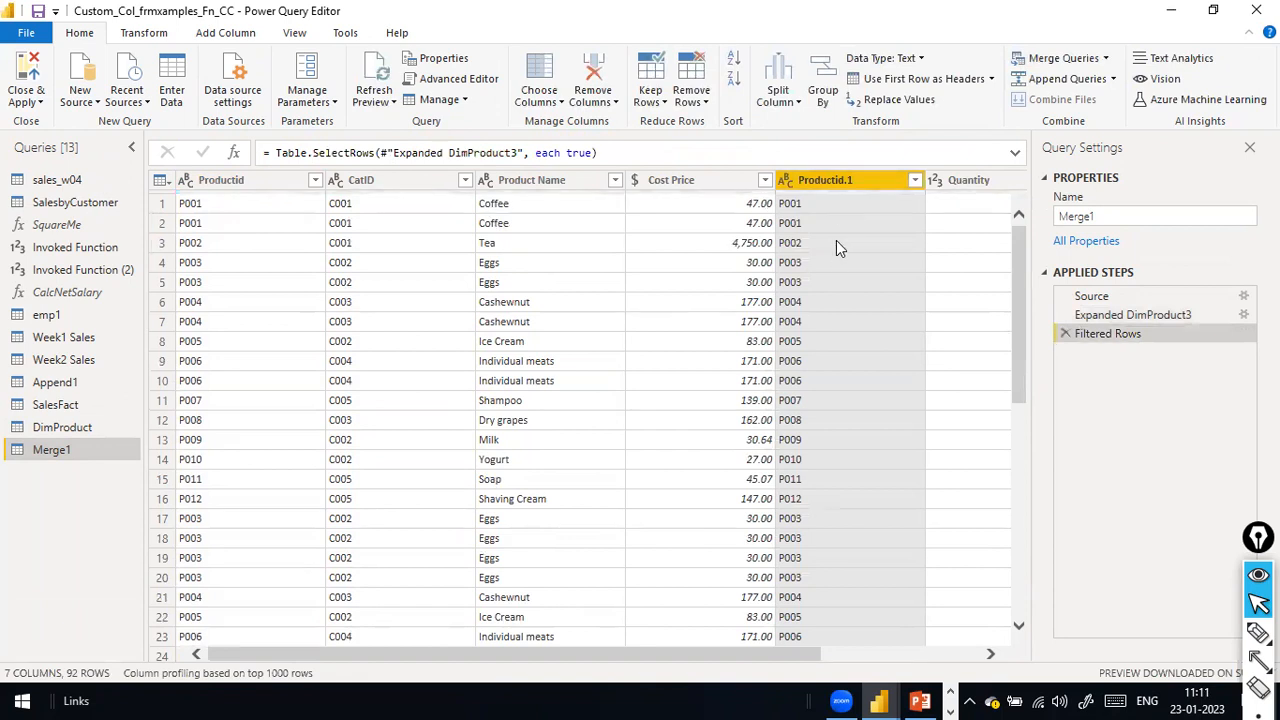
- Review the filtered Merge1 rows and the Productid.1 value list, and compare them with the products in DimProduct
scroll(837, 245, "down", 15)
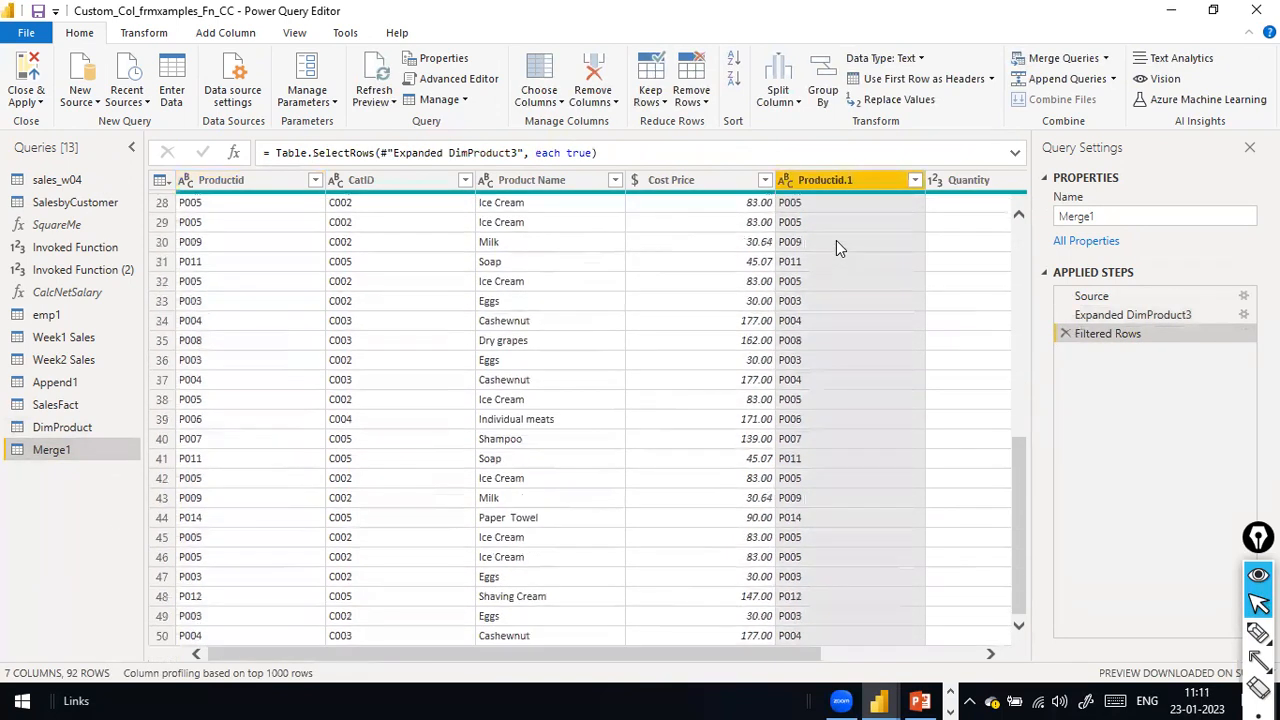
scroll(838, 248, "down", 8)
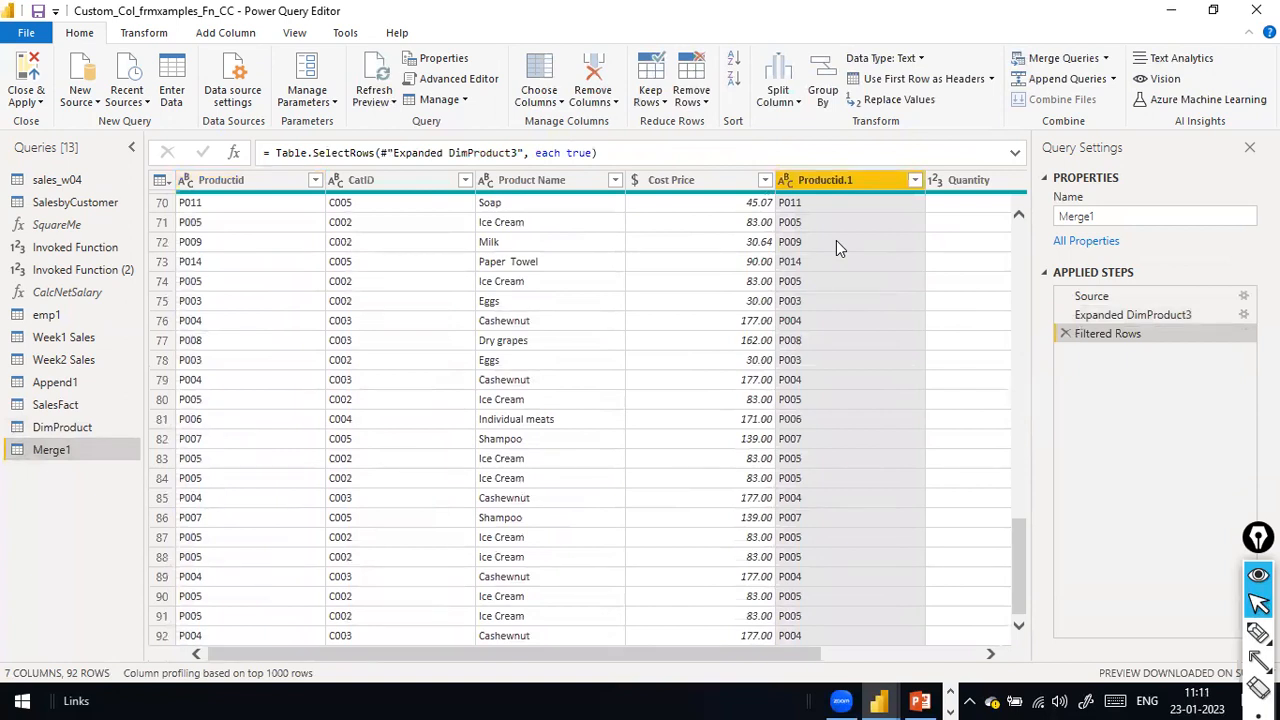
scroll(836, 240, "up", 17)
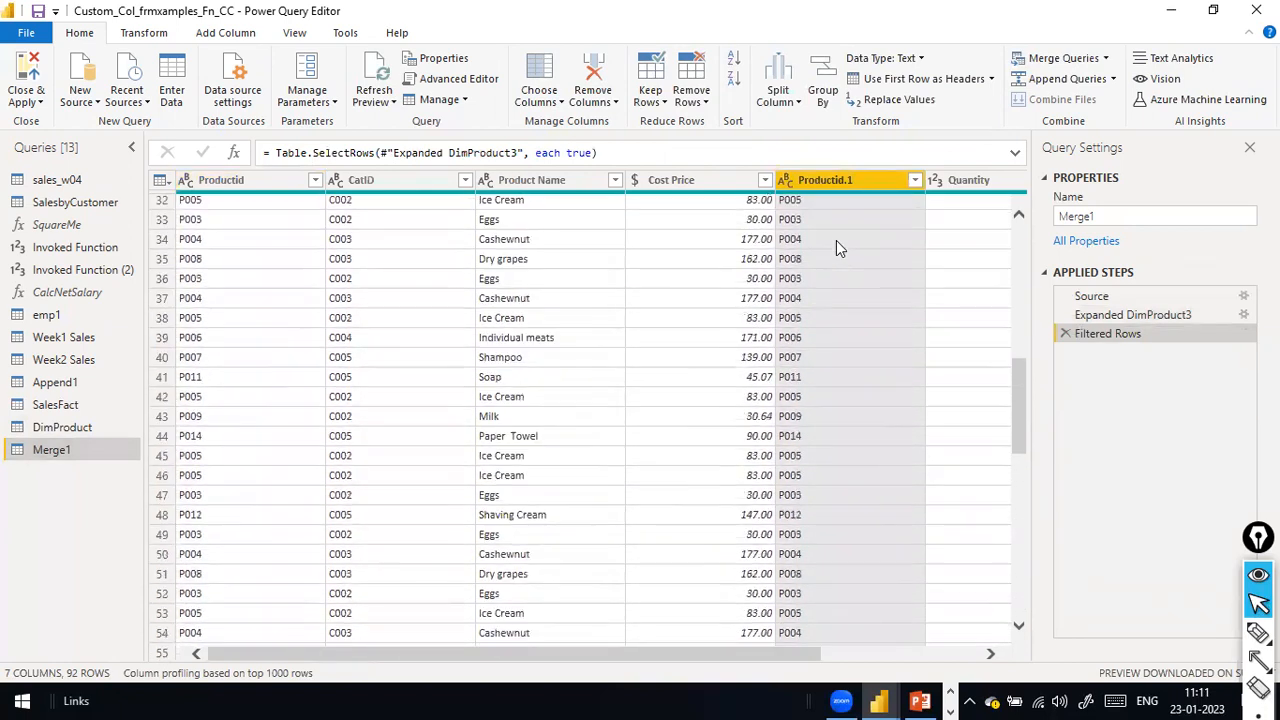
left_click(915, 181)
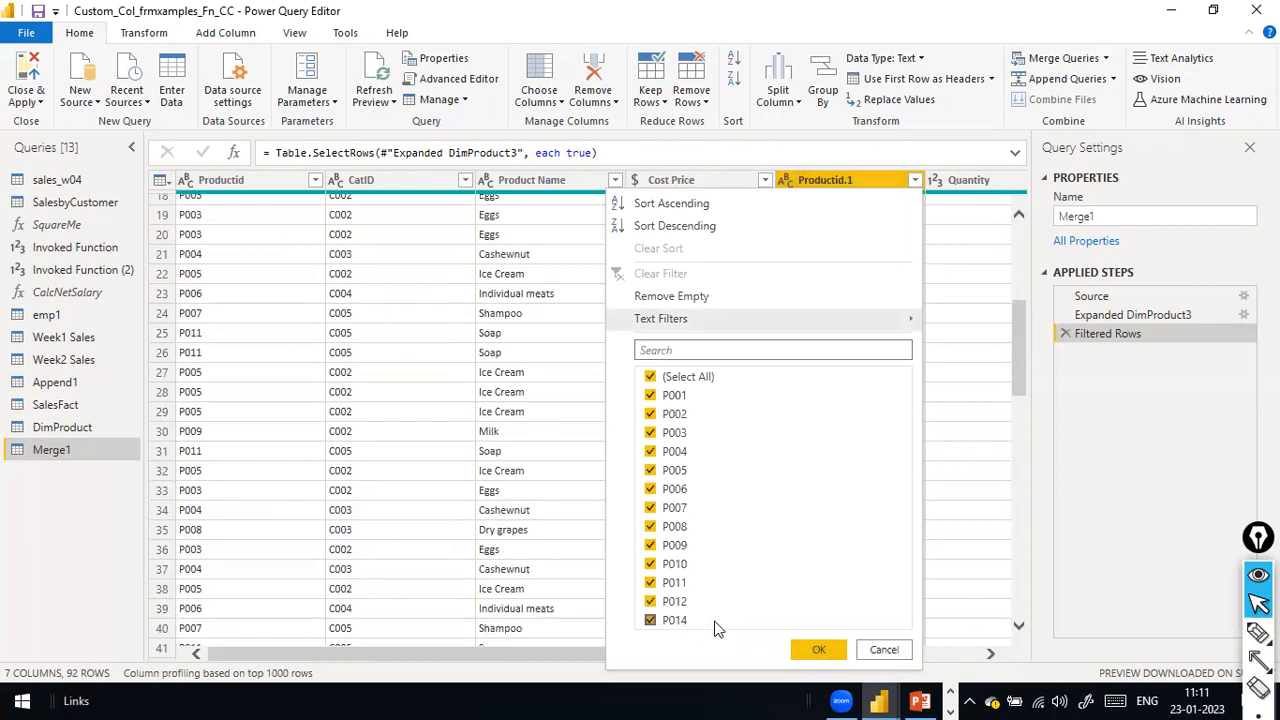
left_click(818, 649)
left_click(89, 421)
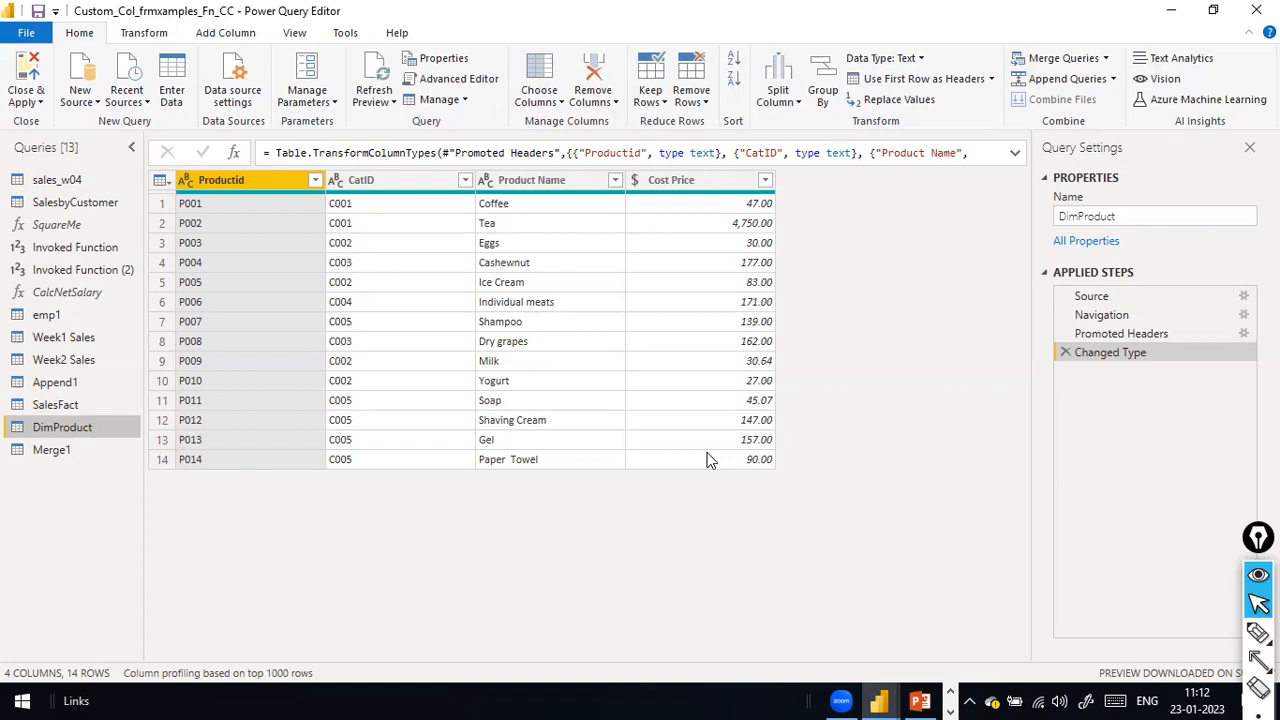
left_click(48, 450)
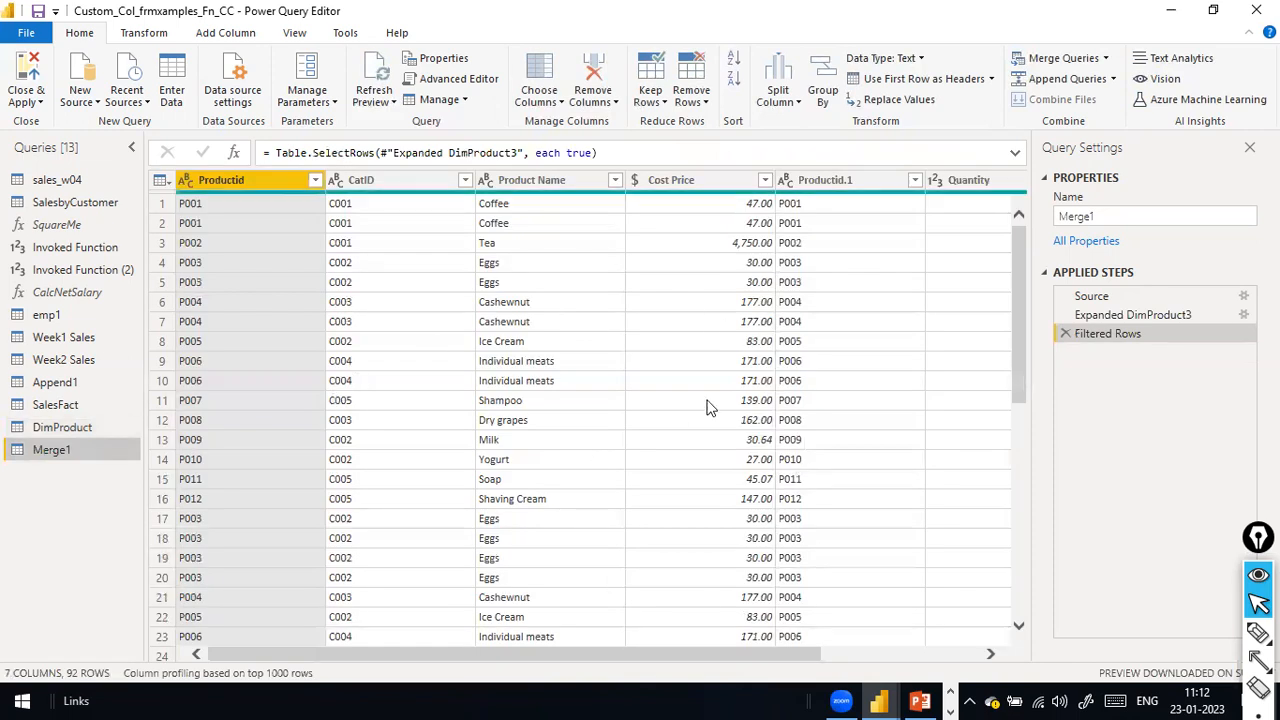
- Review the remaining Merge1 rows and the Productid.1 value list, keeping all product IDs selected in the filter
scroll(706, 408, "down", 19)
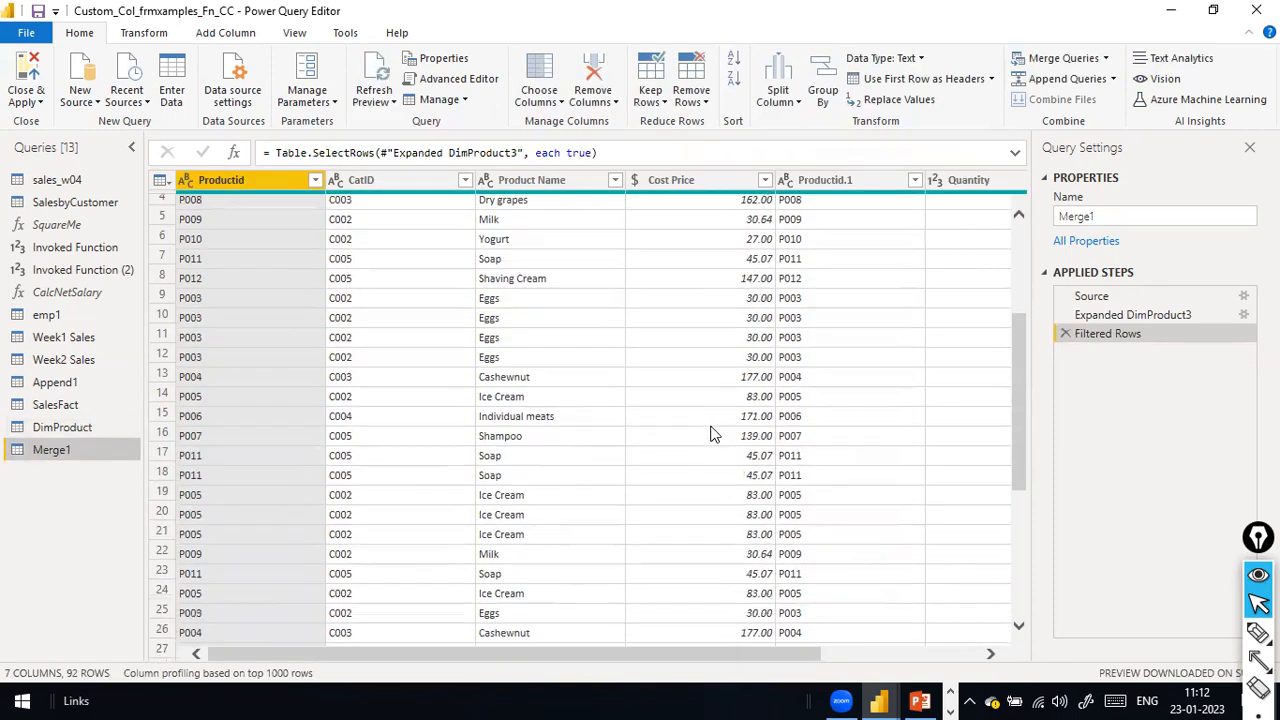
scroll(713, 434, "down", 4)
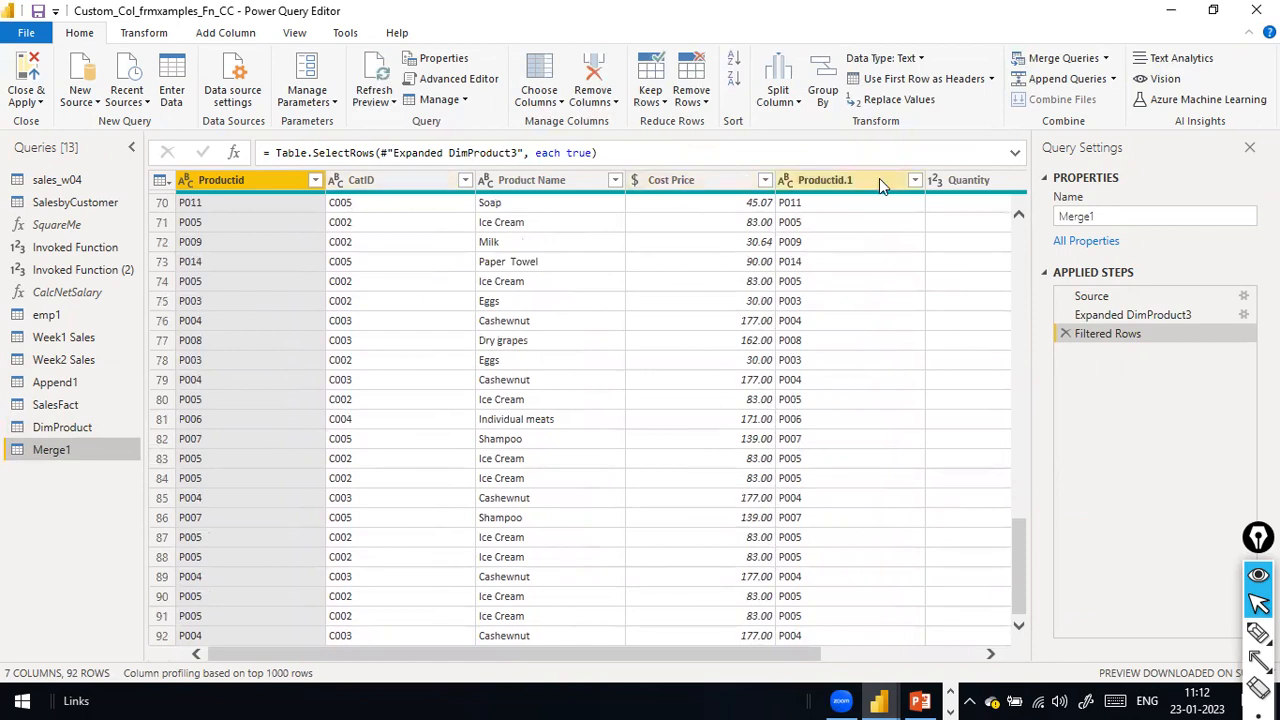
left_click(914, 181)
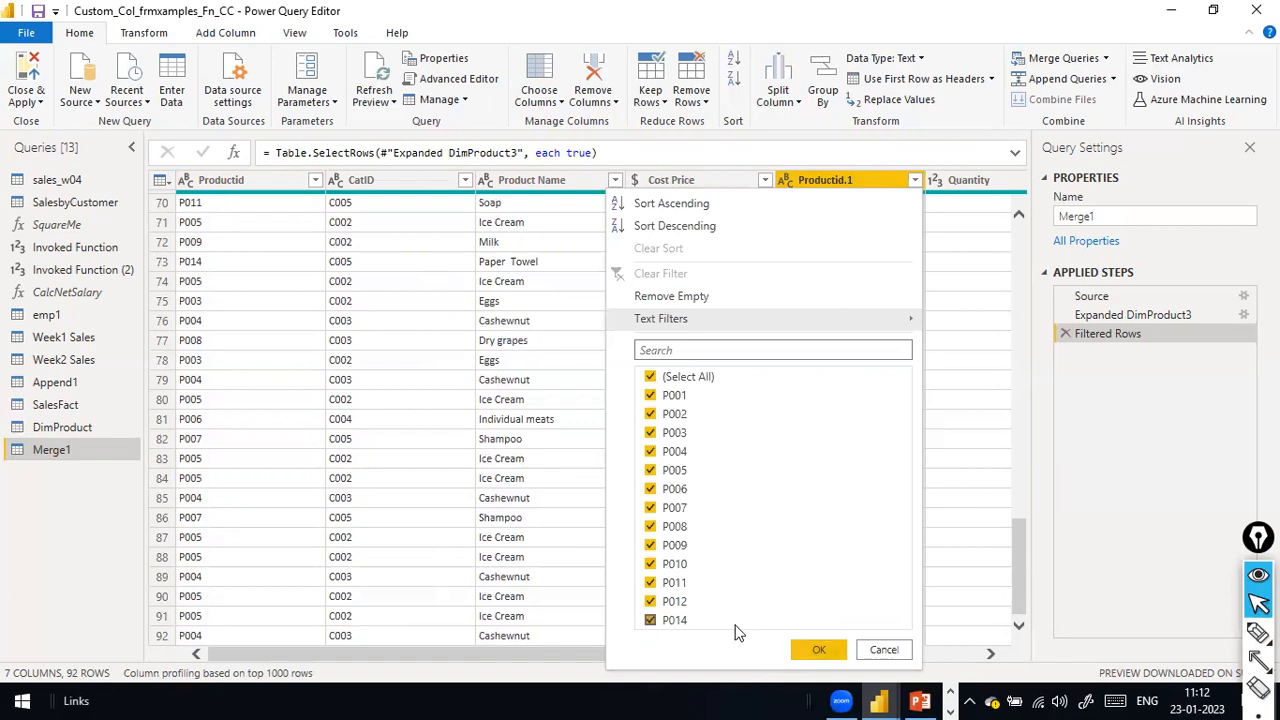
left_click(817, 649)
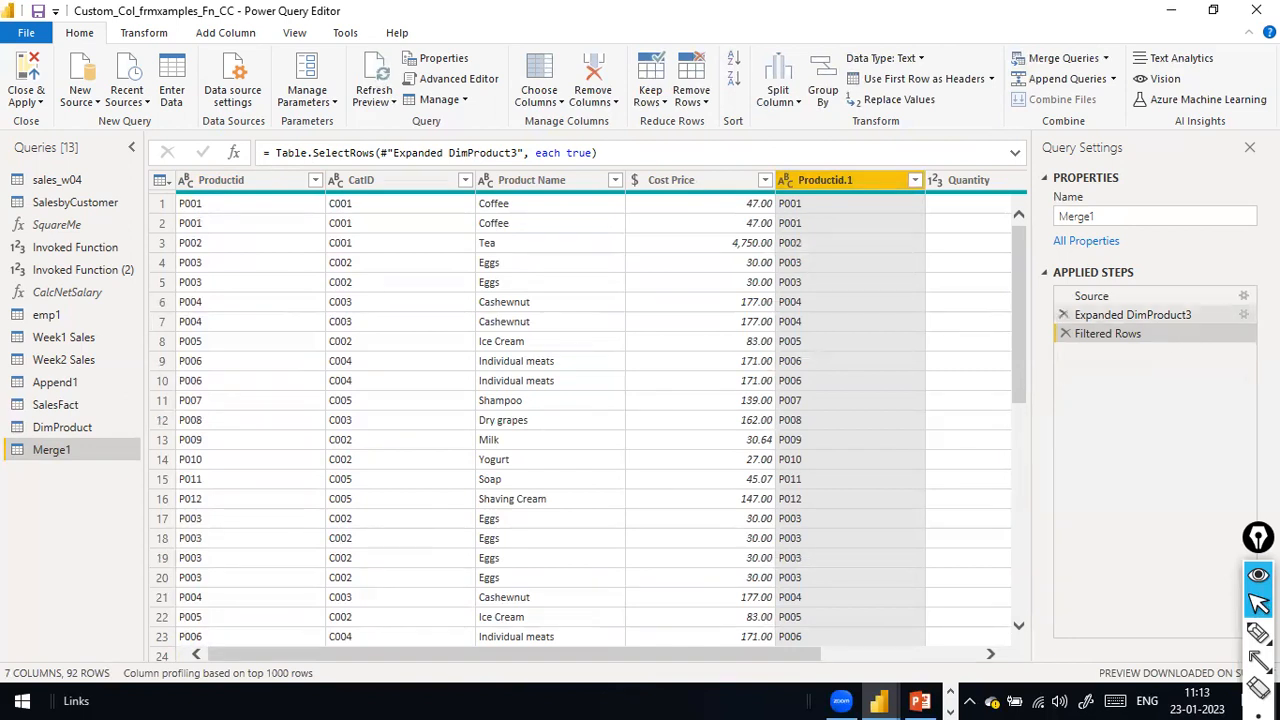
- Edit the merge in Merge1's Source step to use SalesFact as the first table and DimProduct as the second
left_click(1100, 296)
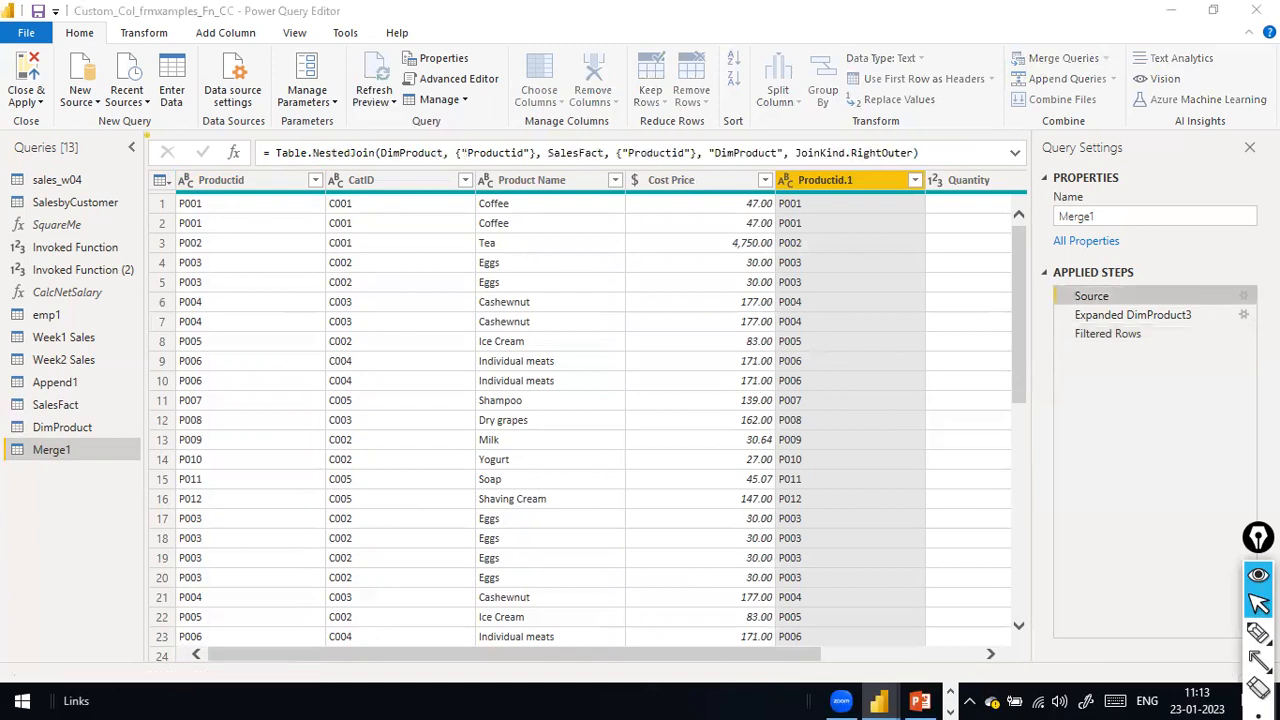
left_click(1243, 296)
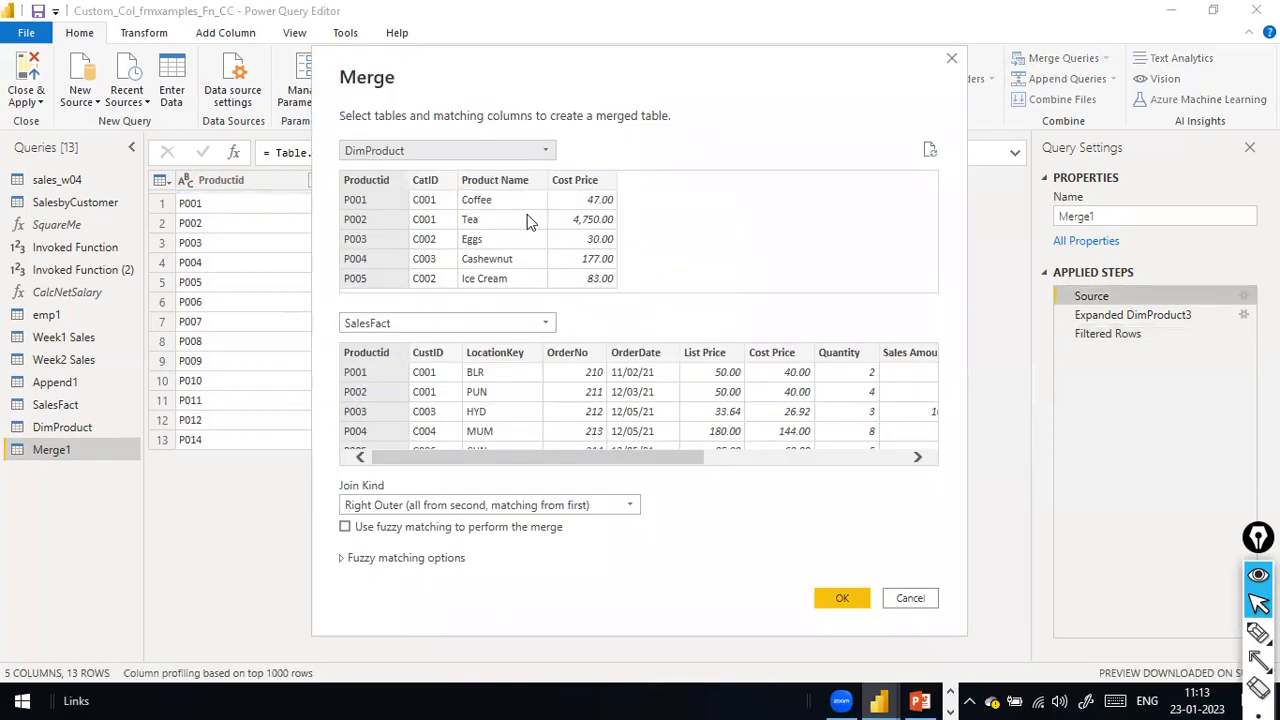
left_click(531, 151)
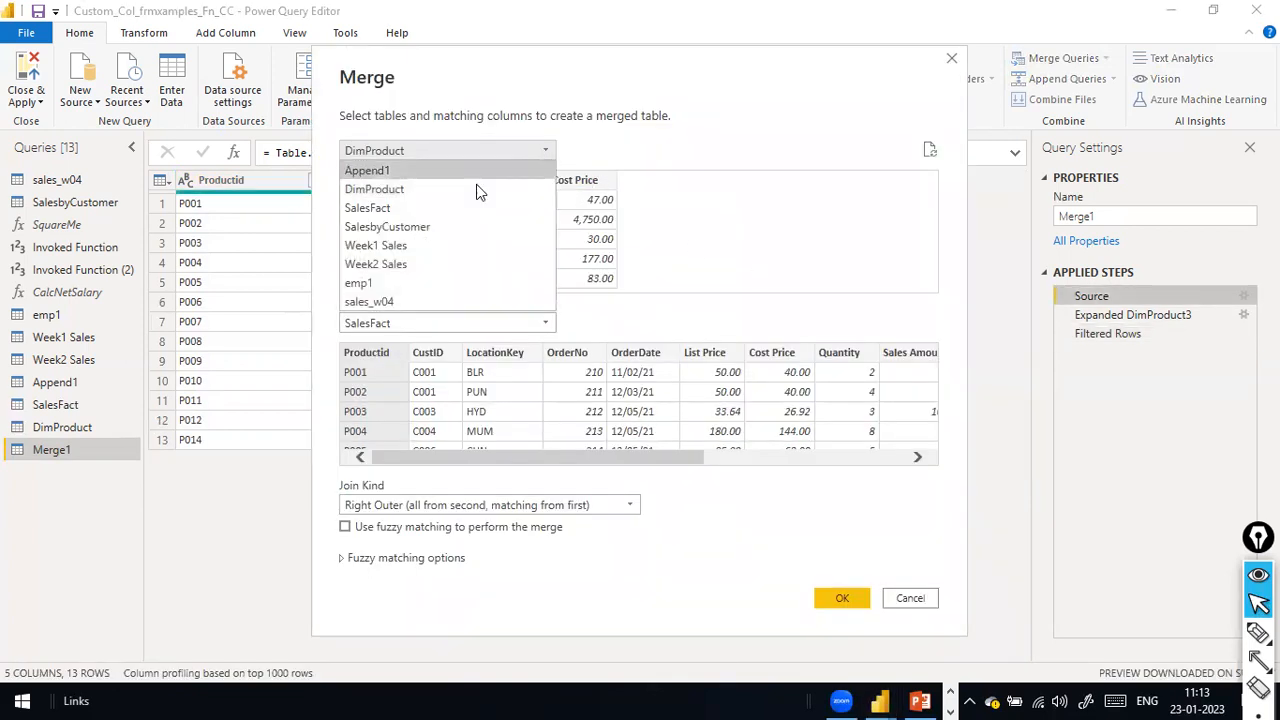
left_click(440, 212)
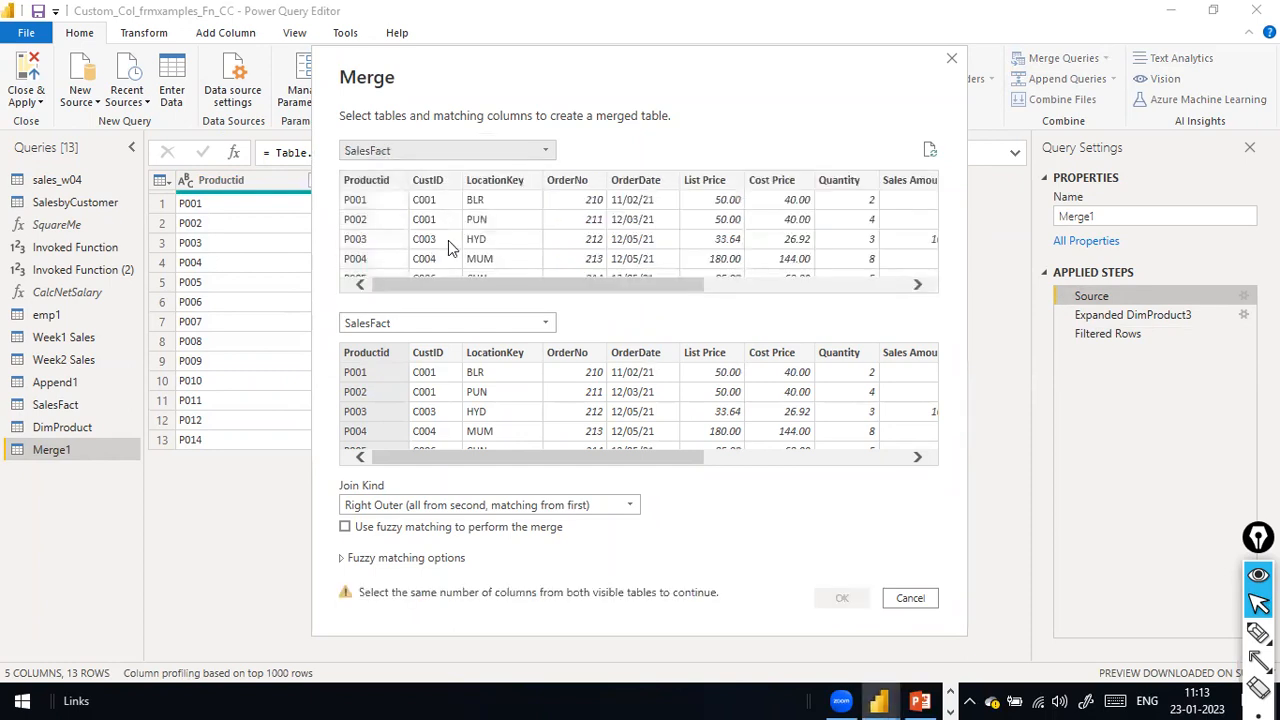
left_click(546, 330)
left_click(475, 361)
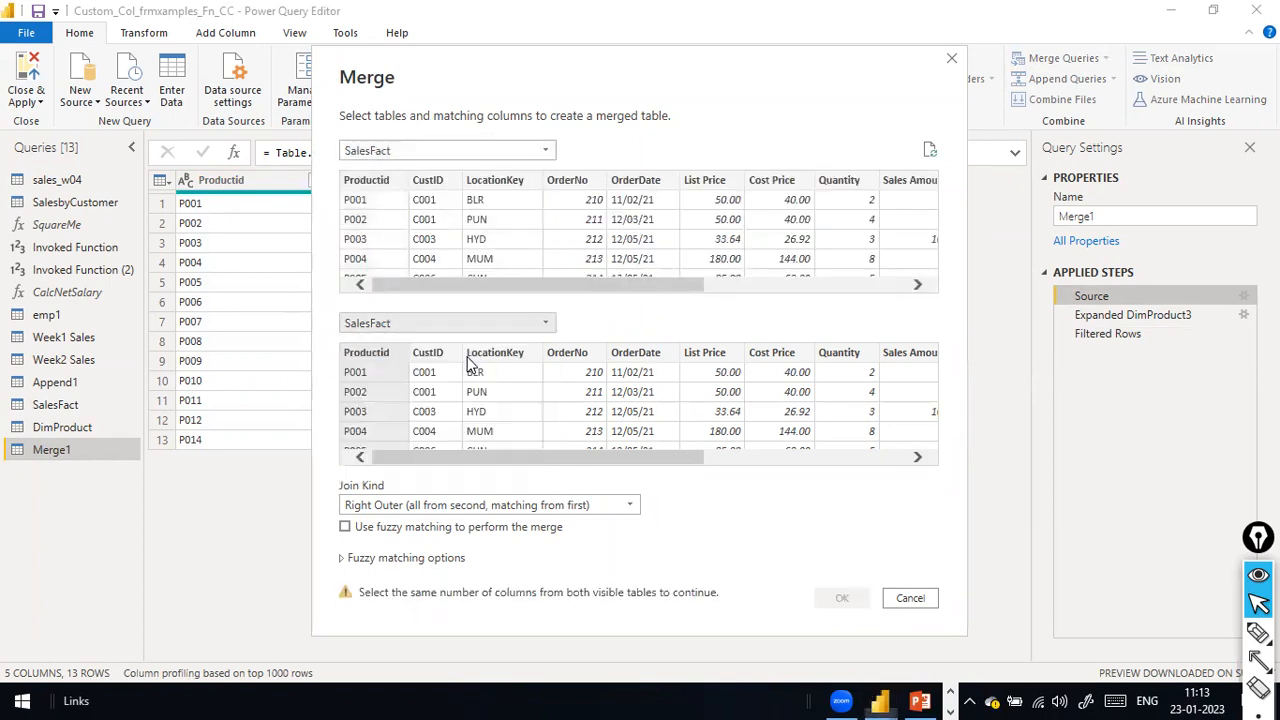
- Set the join kind to Left Outer, match both tables on Productid, and apply the merge
left_click(630, 505)
left_click(497, 526)
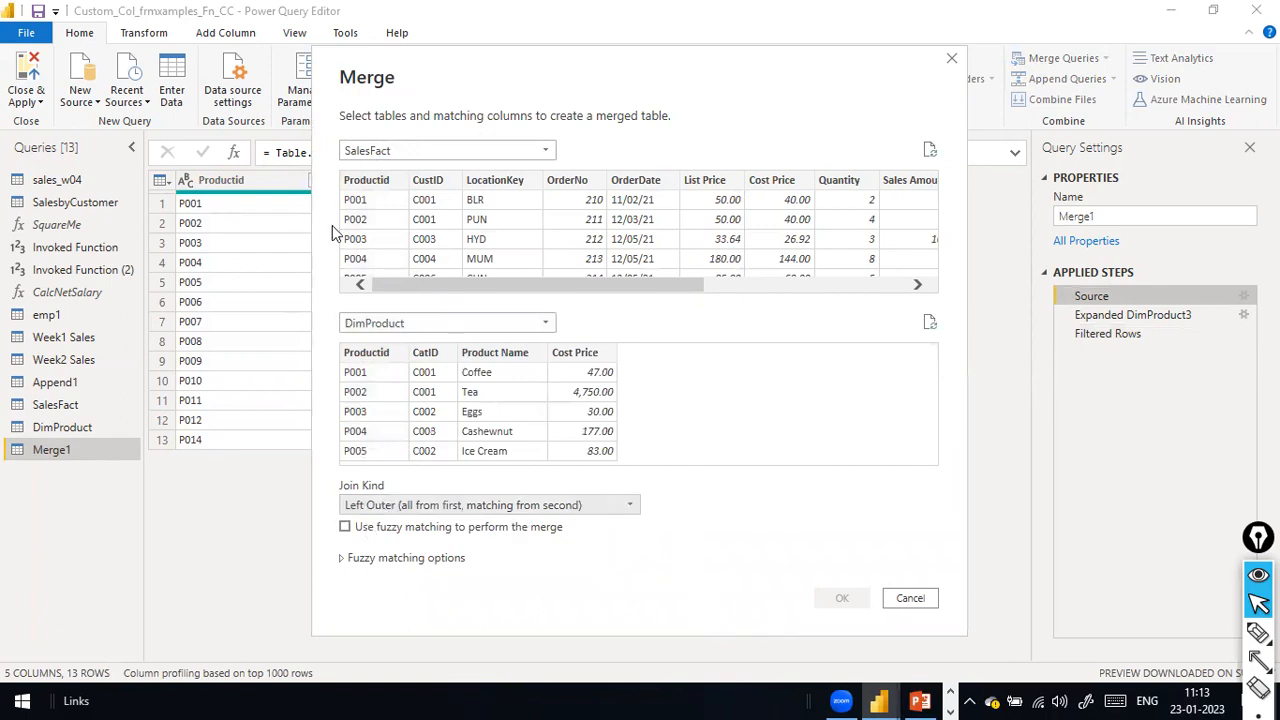
left_click(364, 200)
left_click(372, 360)
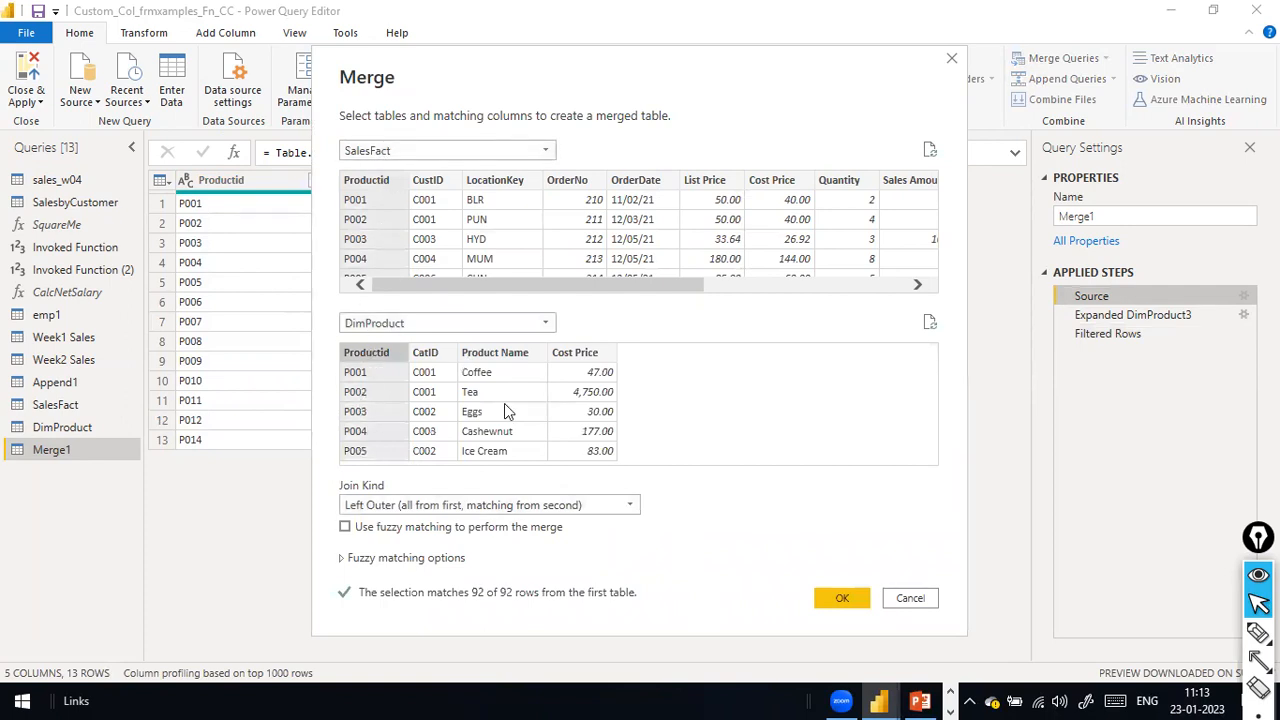
left_click(823, 600)
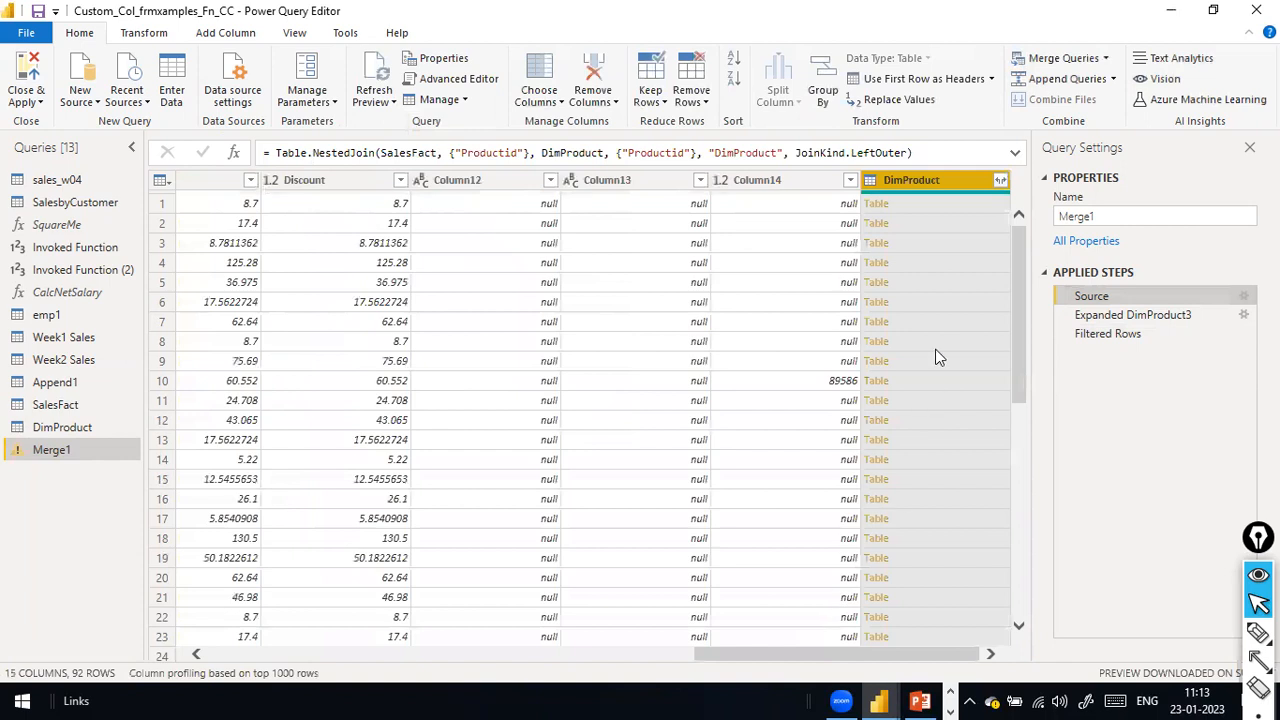
- Expand only Product Name from the DimProduct column, without a prefix, as an inserted step, and look over the rows
left_click(1000, 180)
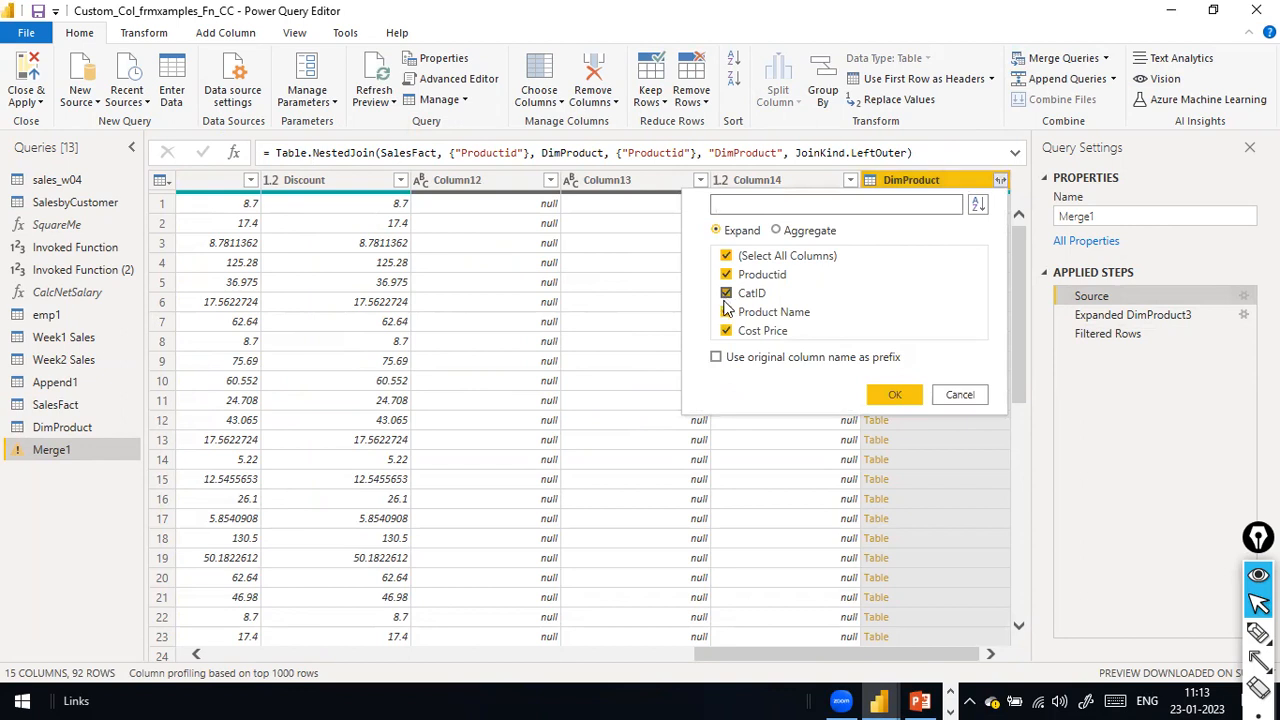
left_click(726, 256)
left_click(727, 314)
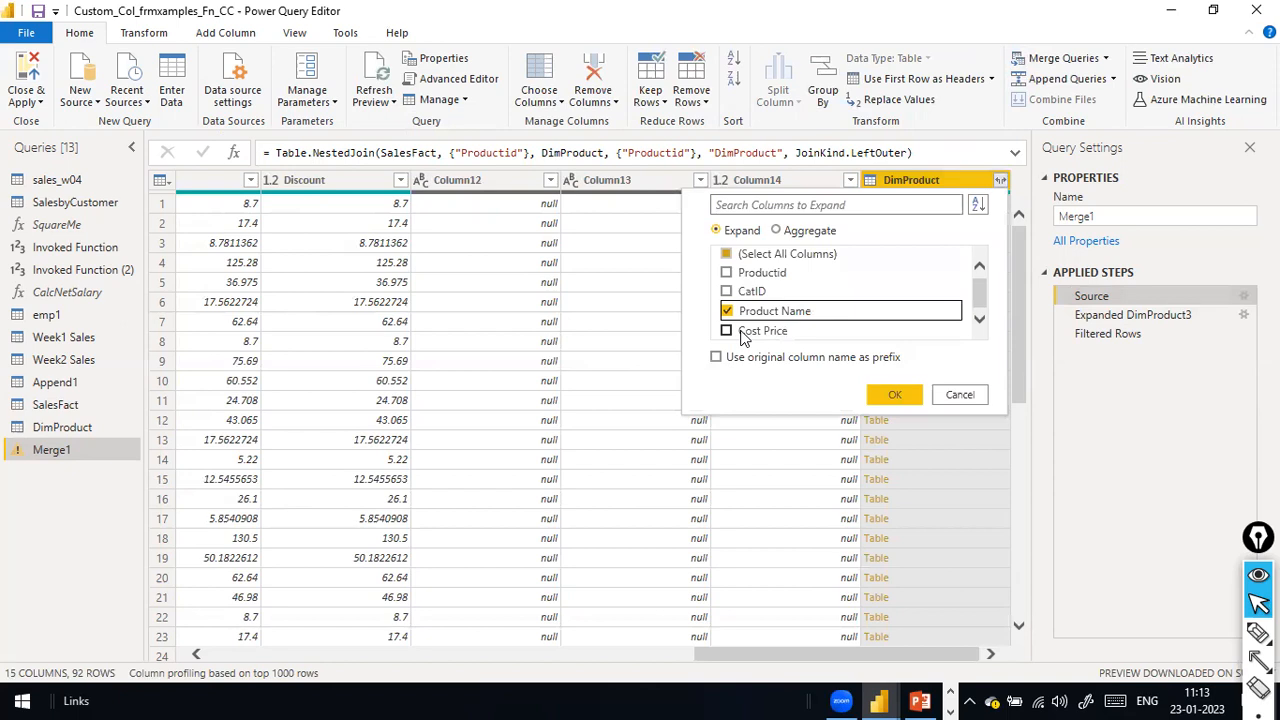
scroll(743, 300, "up", 1)
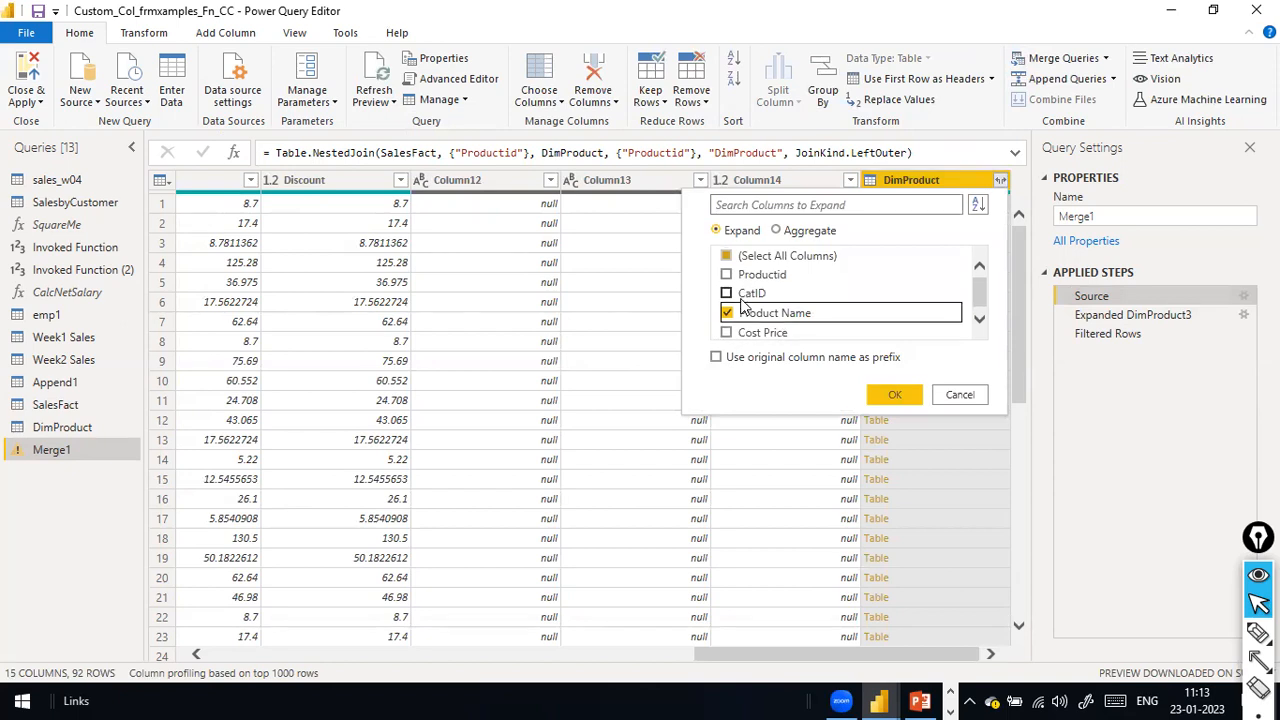
left_click(894, 394)
left_click(721, 381)
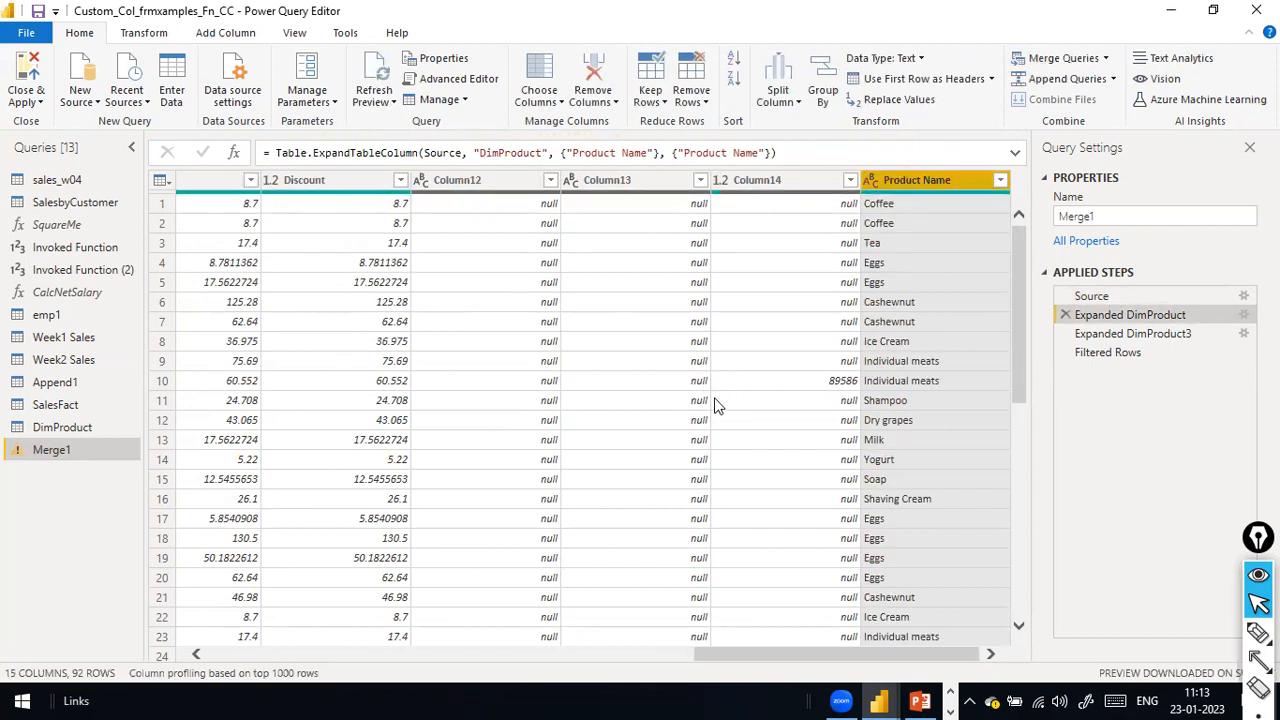
scroll(731, 440, "down", 4)
scroll(731, 440, "up", 4)
left_click(500, 184)
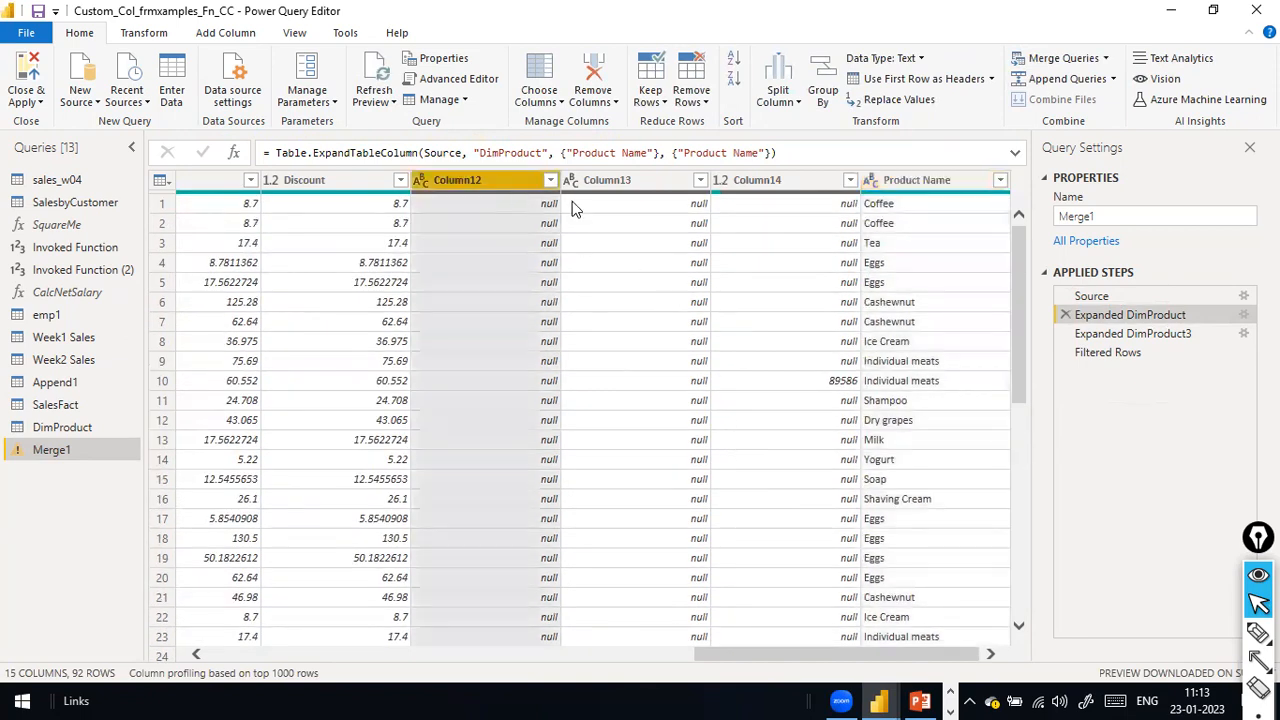
left_click(774, 182, "ctrl")
right_click(774, 182)
left_click(700, 203)
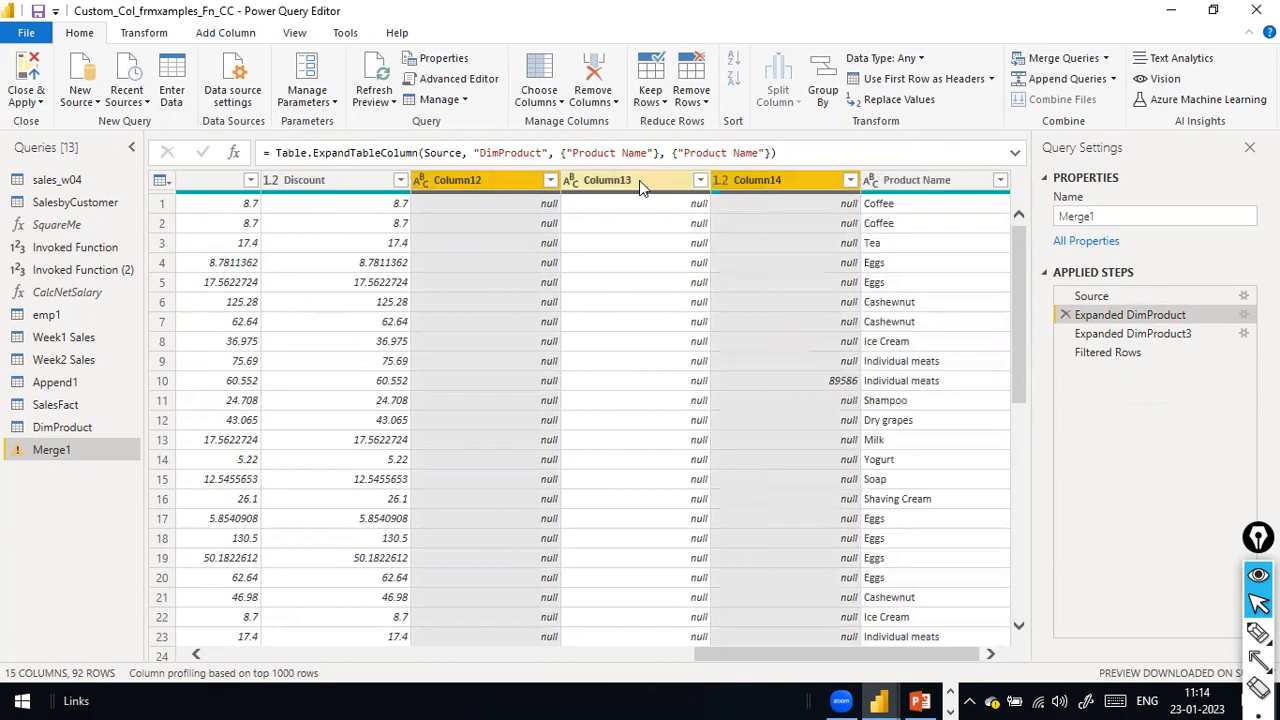
left_click(640, 184)
left_click(718, 186)
left_click(490, 180)
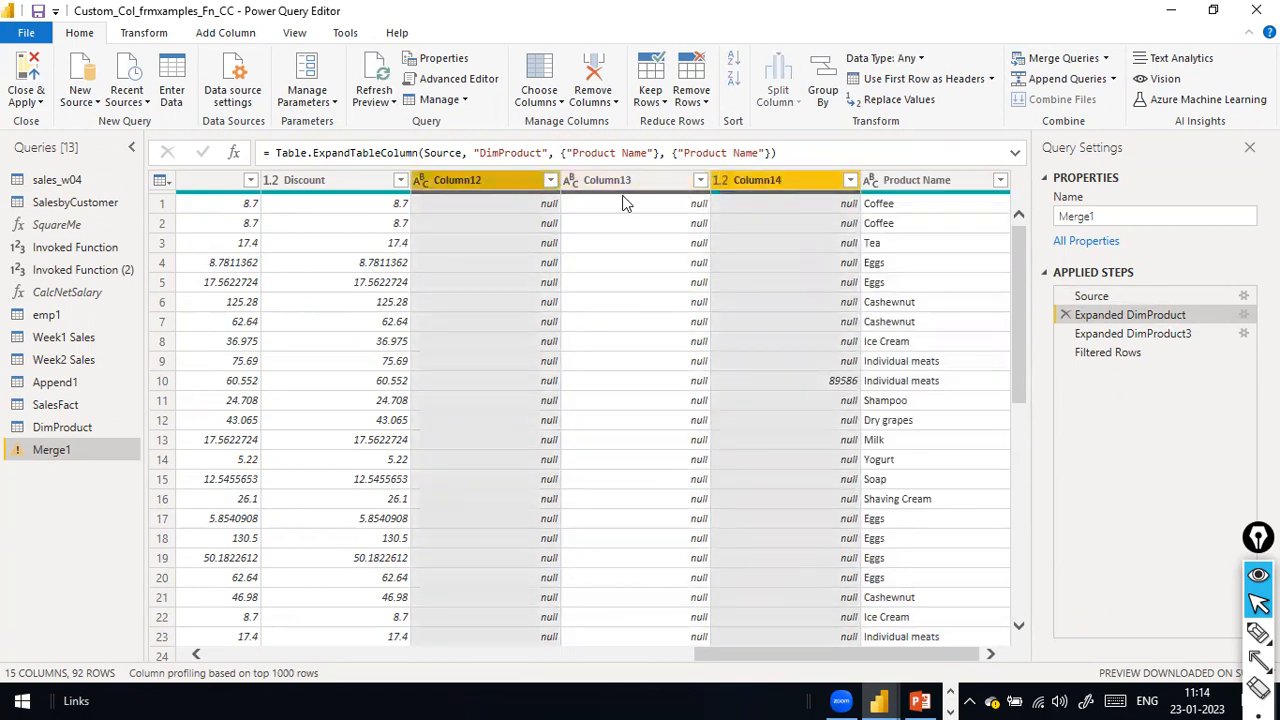
left_click(624, 203)
- Remove Column12, Column13 and Column14 from Merge1 as an inserted step
left_click(506, 182)
left_click(611, 182, "ctrl")
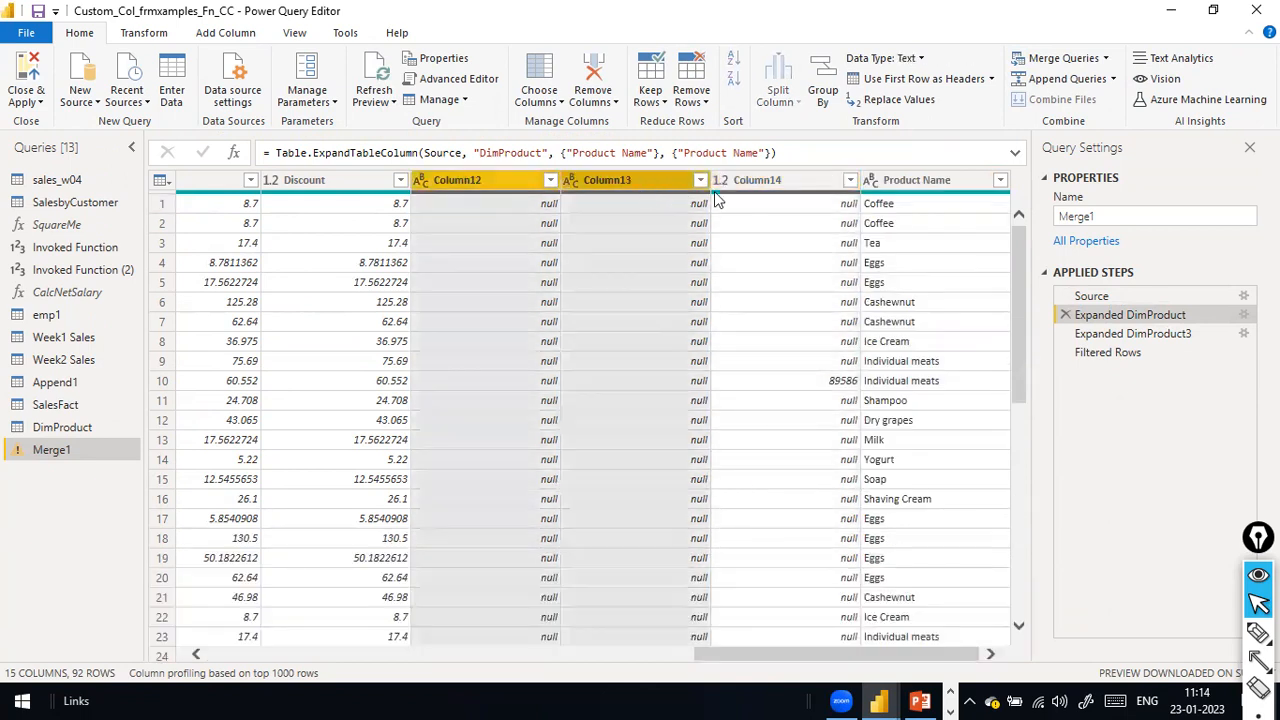
left_click(765, 180, "ctrl")
right_click(765, 180)
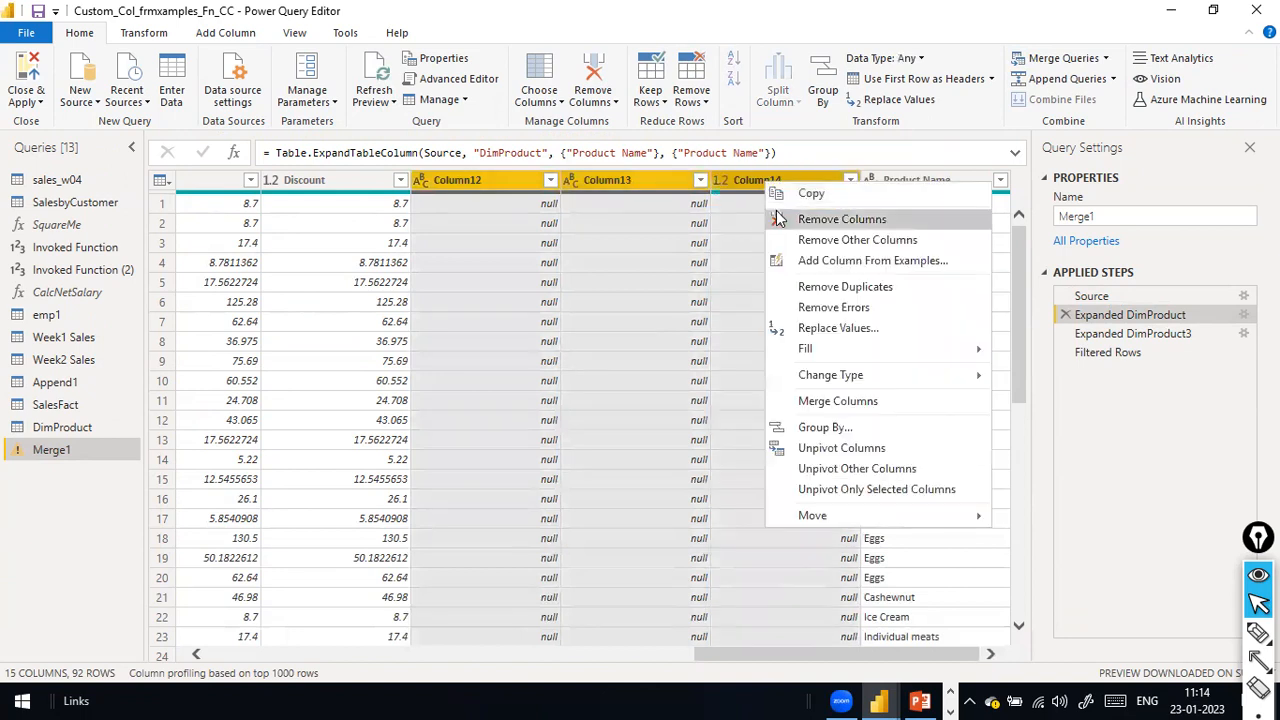
left_click(790, 219)
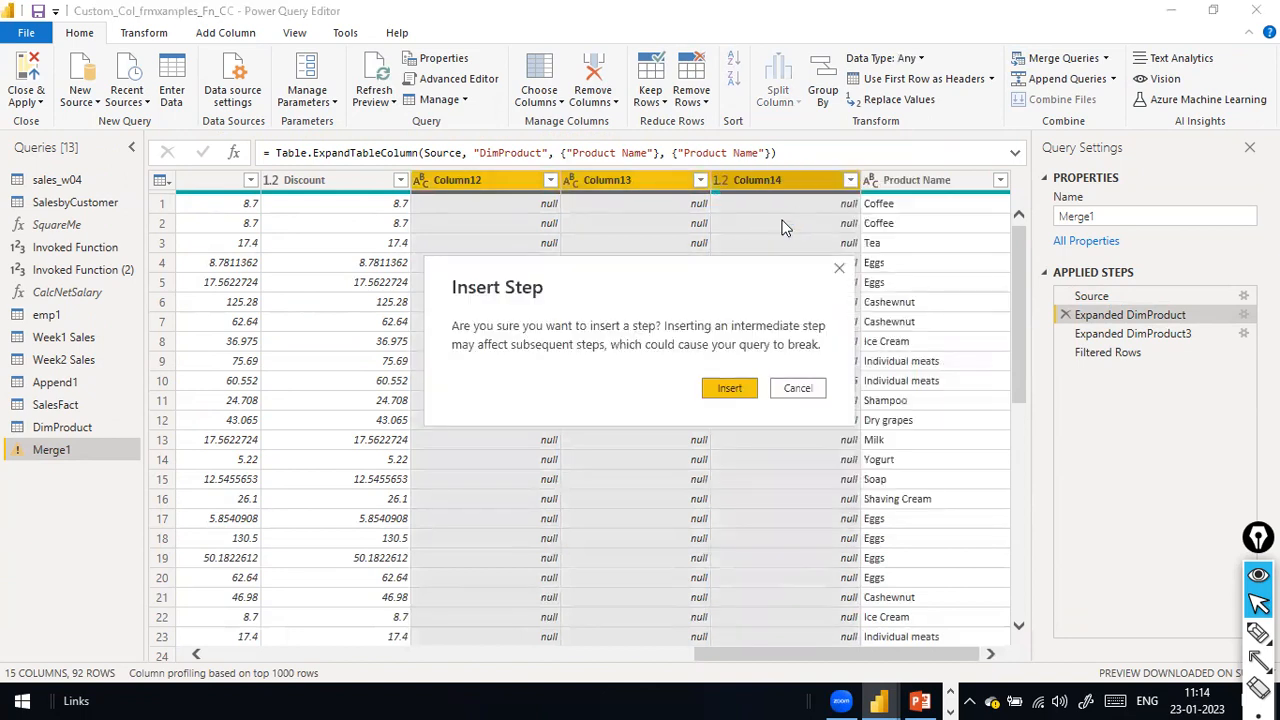
left_click(727, 390)
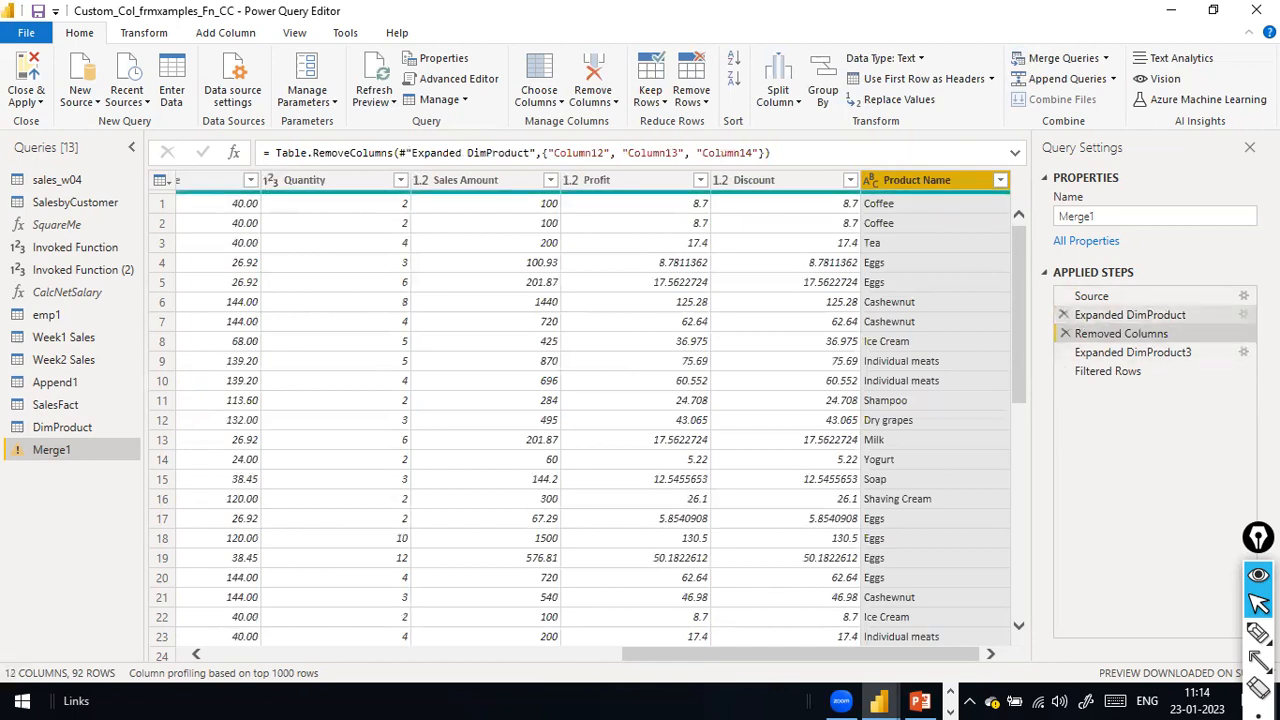
- Add Productid to the columns expanded in the Expanded DimProduct step and review the Productid.1 value list
double_click(1200, 314)
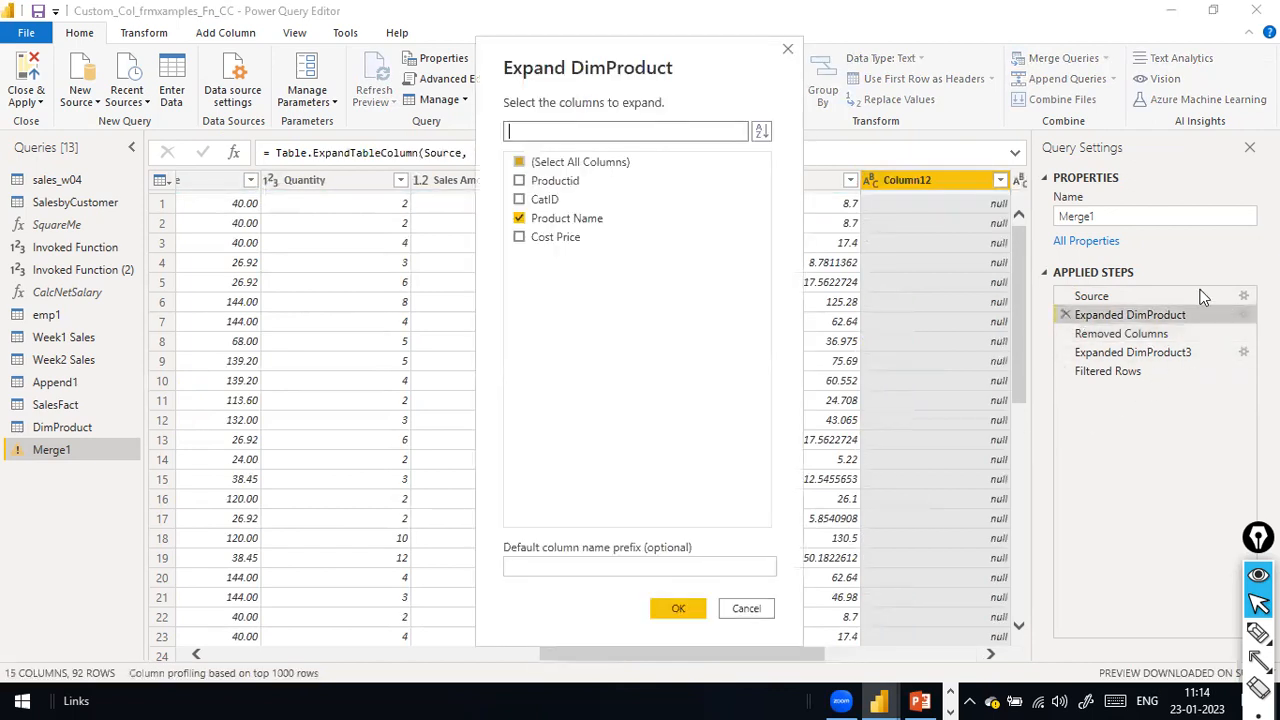
left_click(519, 180)
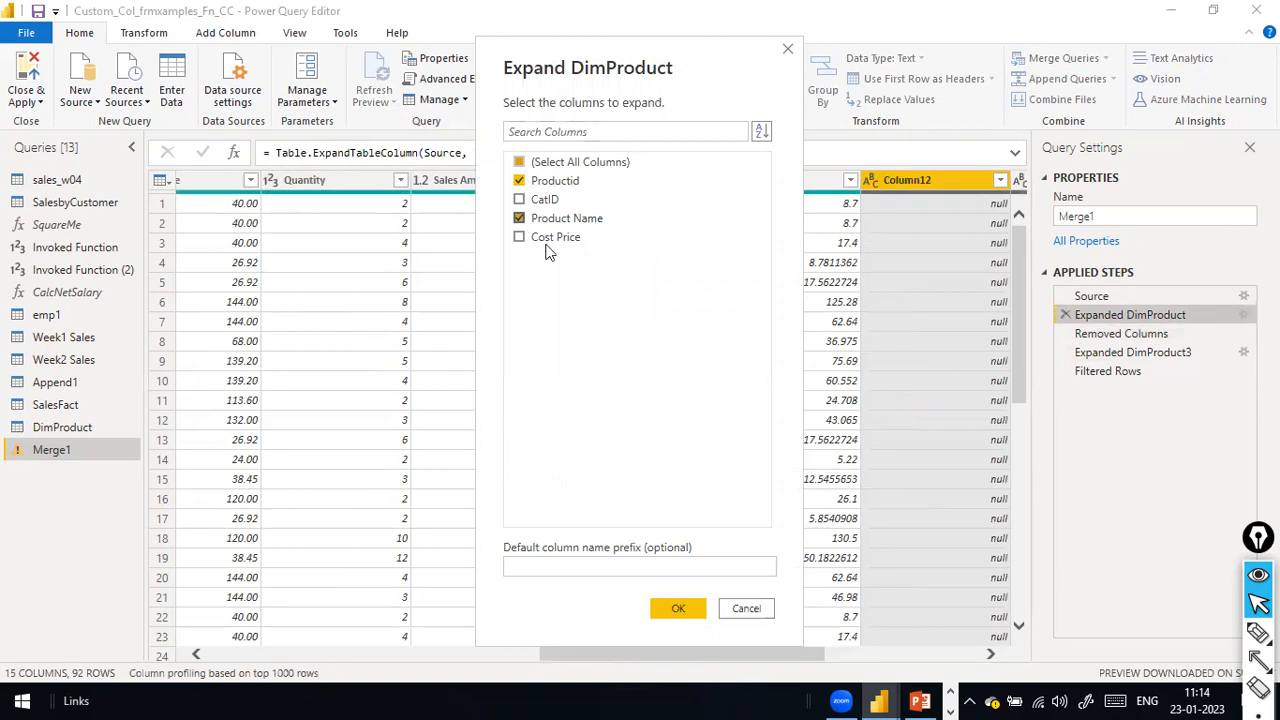
left_click(677, 613)
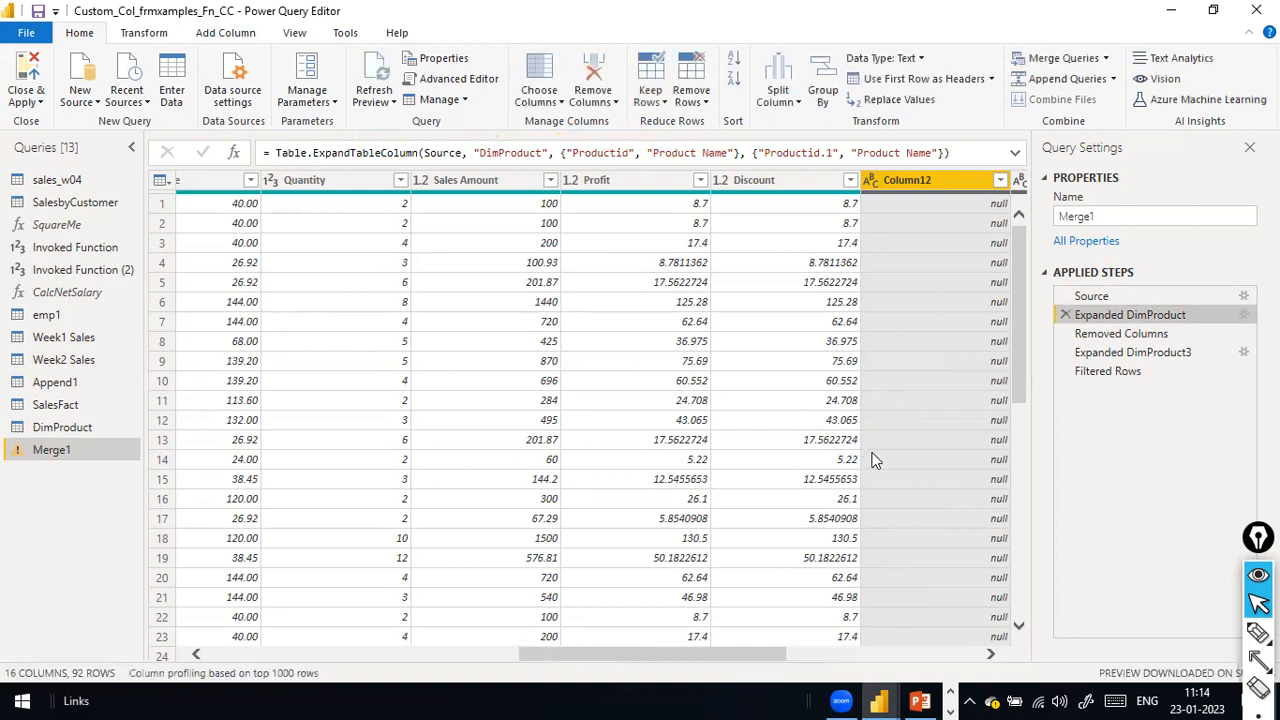
left_click_drag(712, 664, 1143, 676)
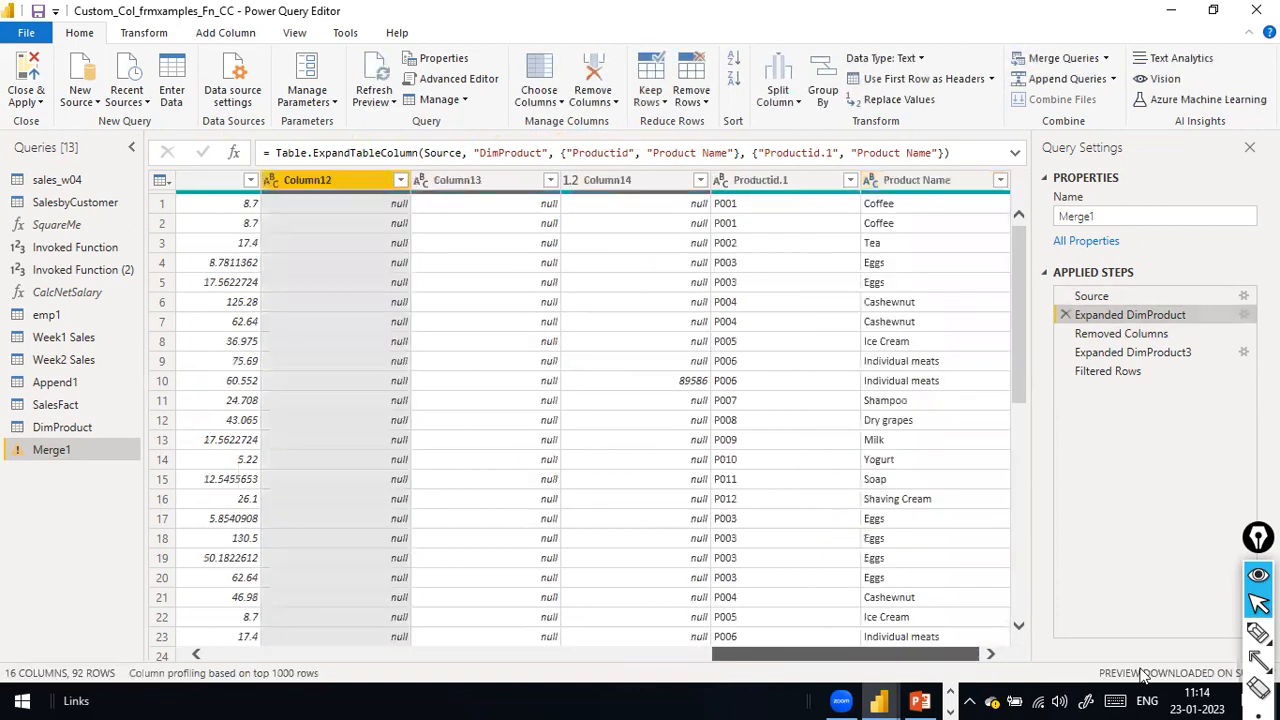
left_click(849, 180)
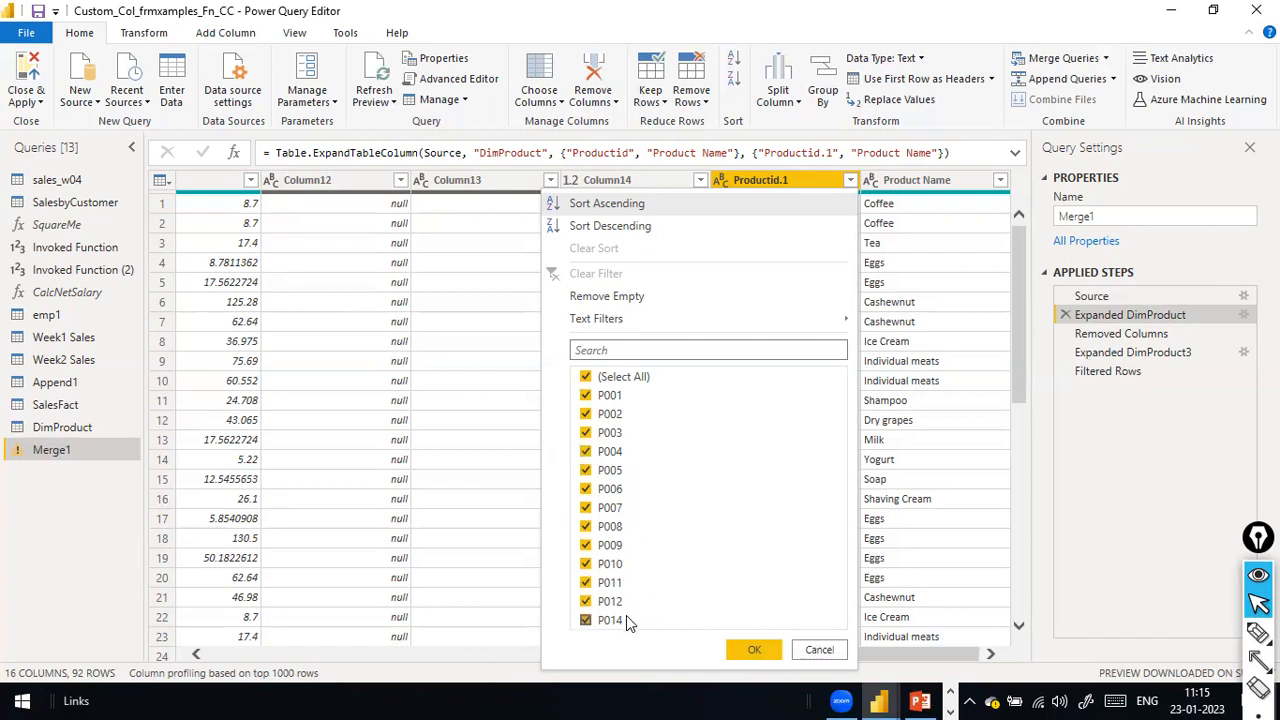
left_click(754, 649)
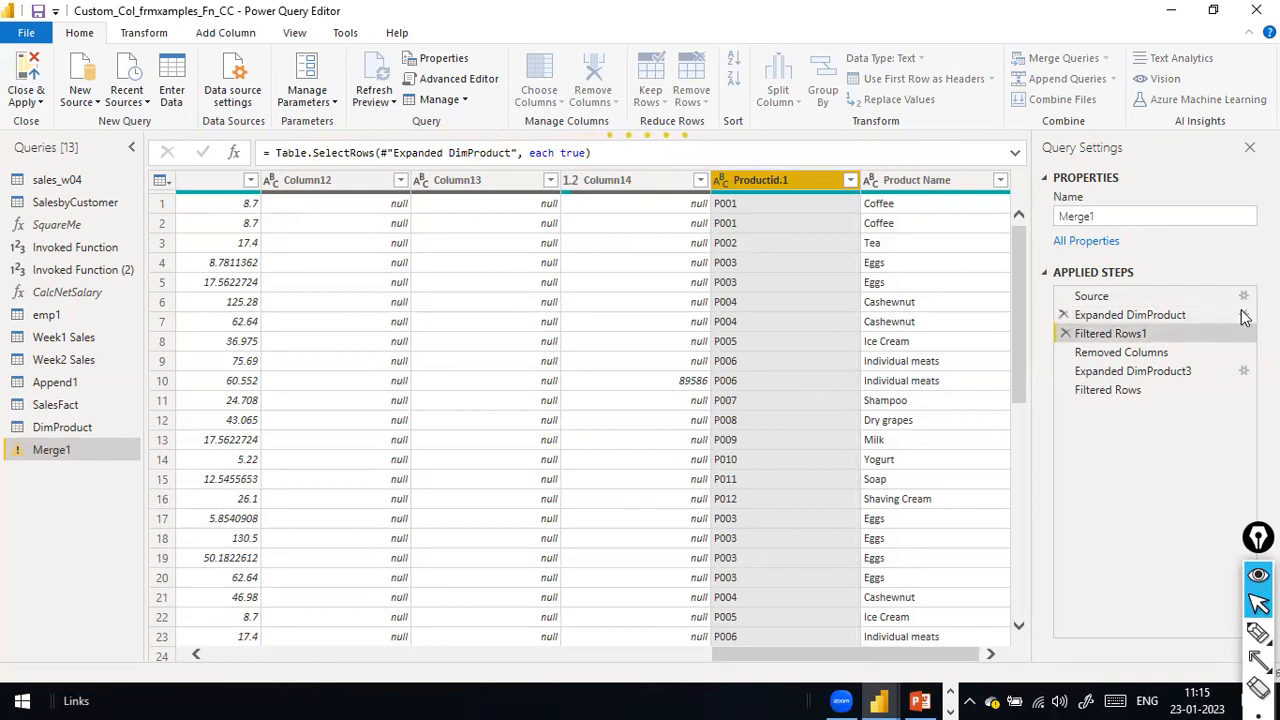
left_click(1244, 316)
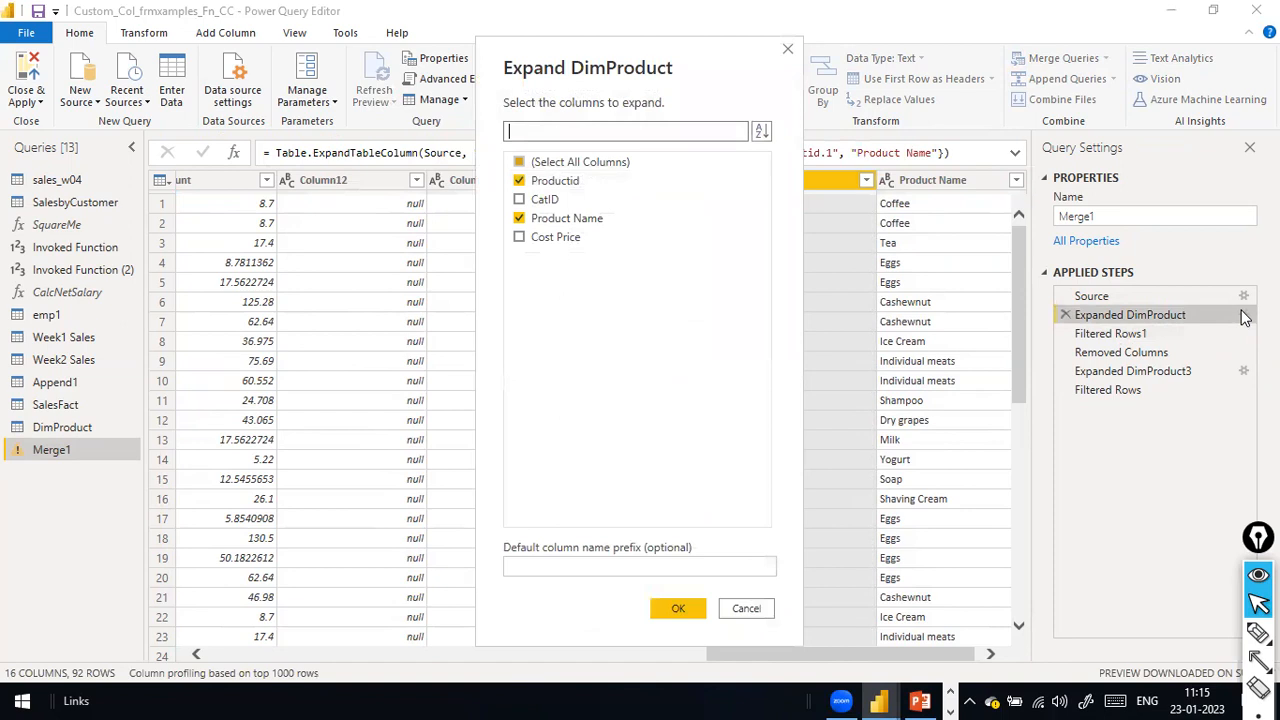
left_click(745, 608)
- Edit the Source merge to use DimProduct first and SalesFact second, matched on Productid with a Left Outer join
left_click(1245, 295)
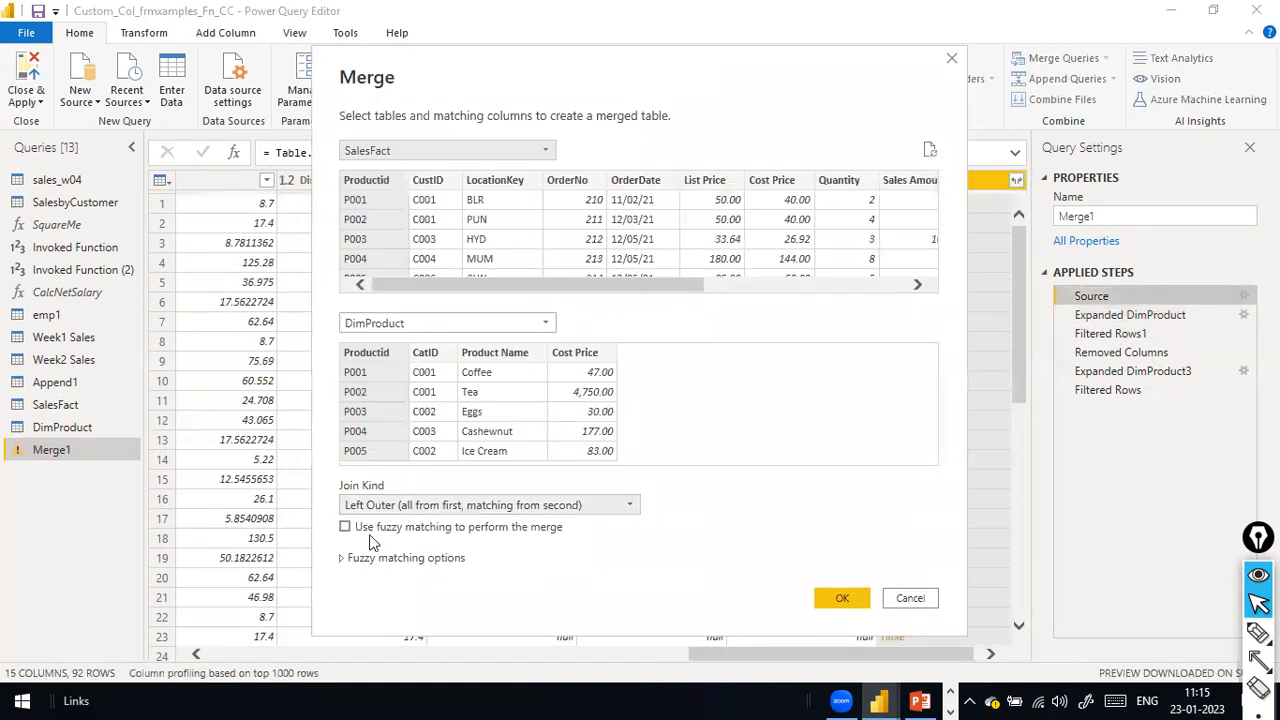
left_click(624, 505)
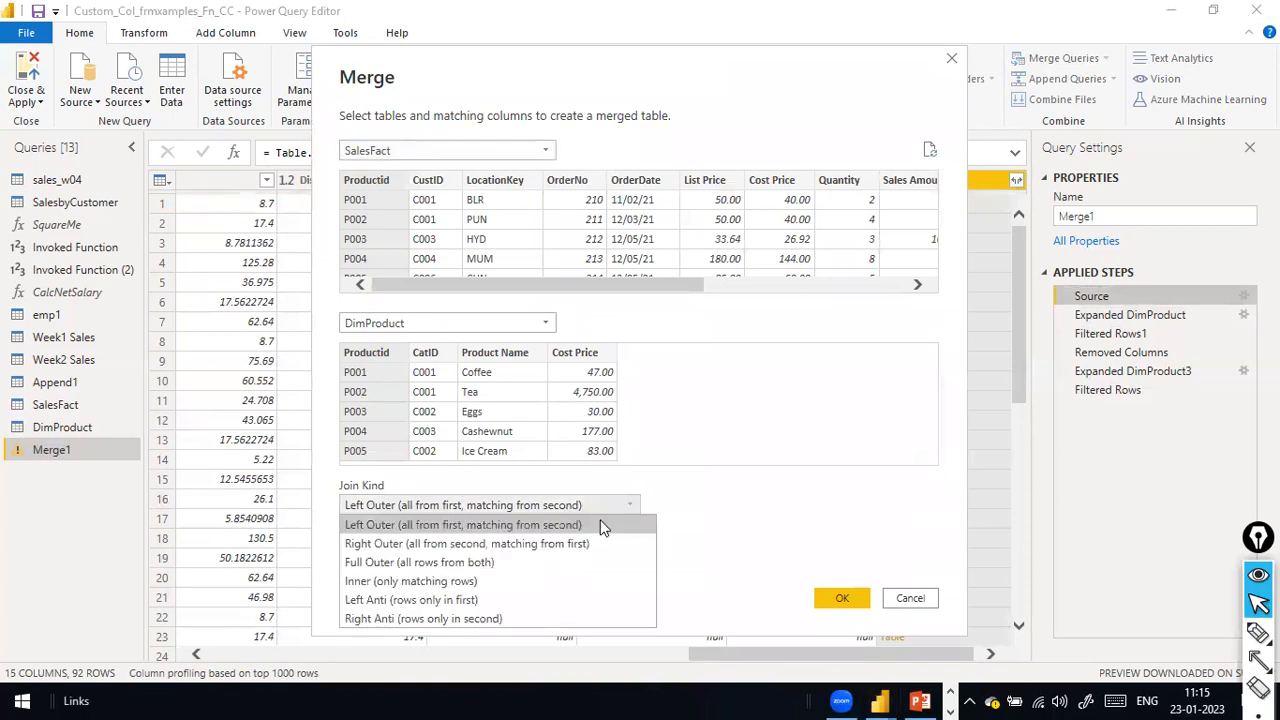
left_click(533, 528)
left_click(542, 153)
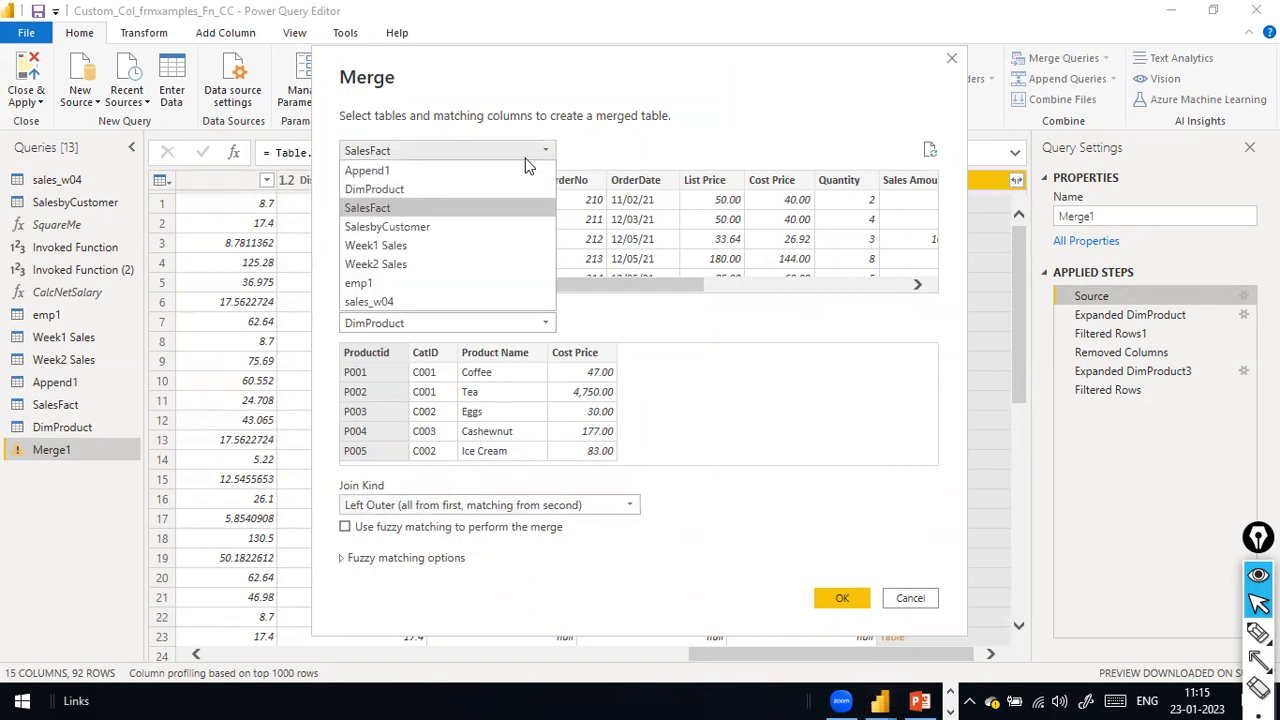
left_click(430, 189)
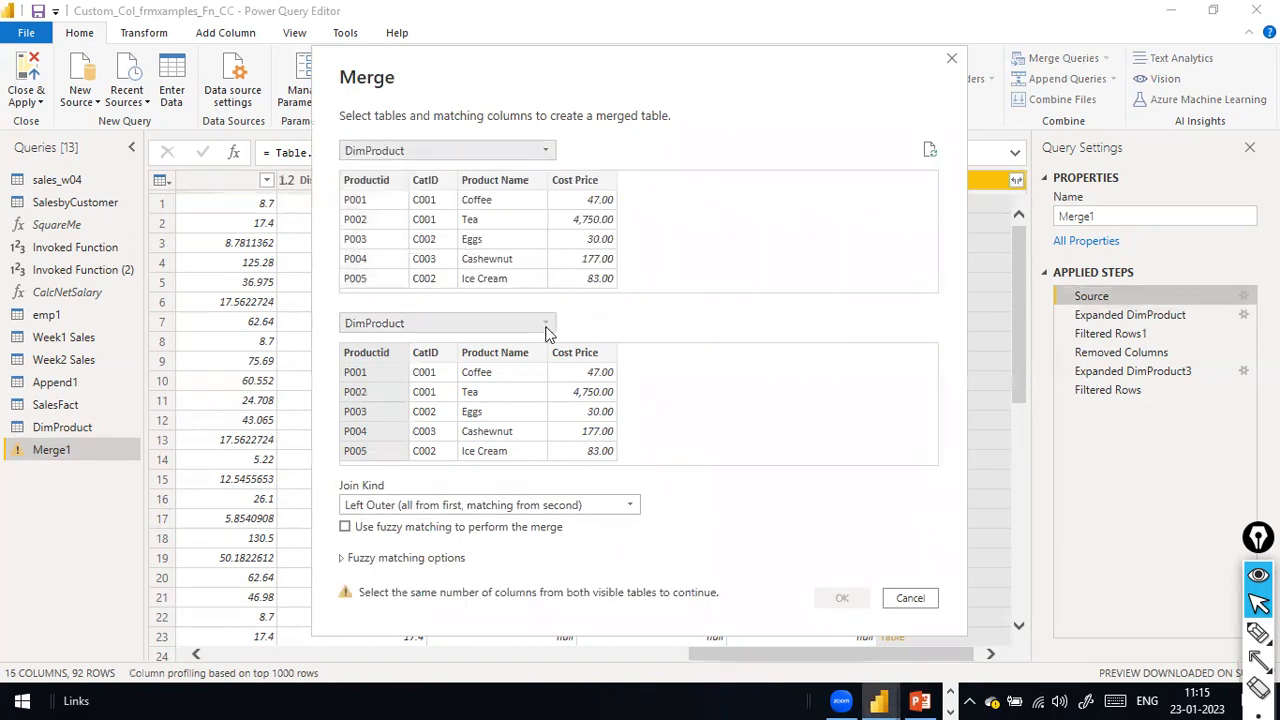
left_click(552, 325)
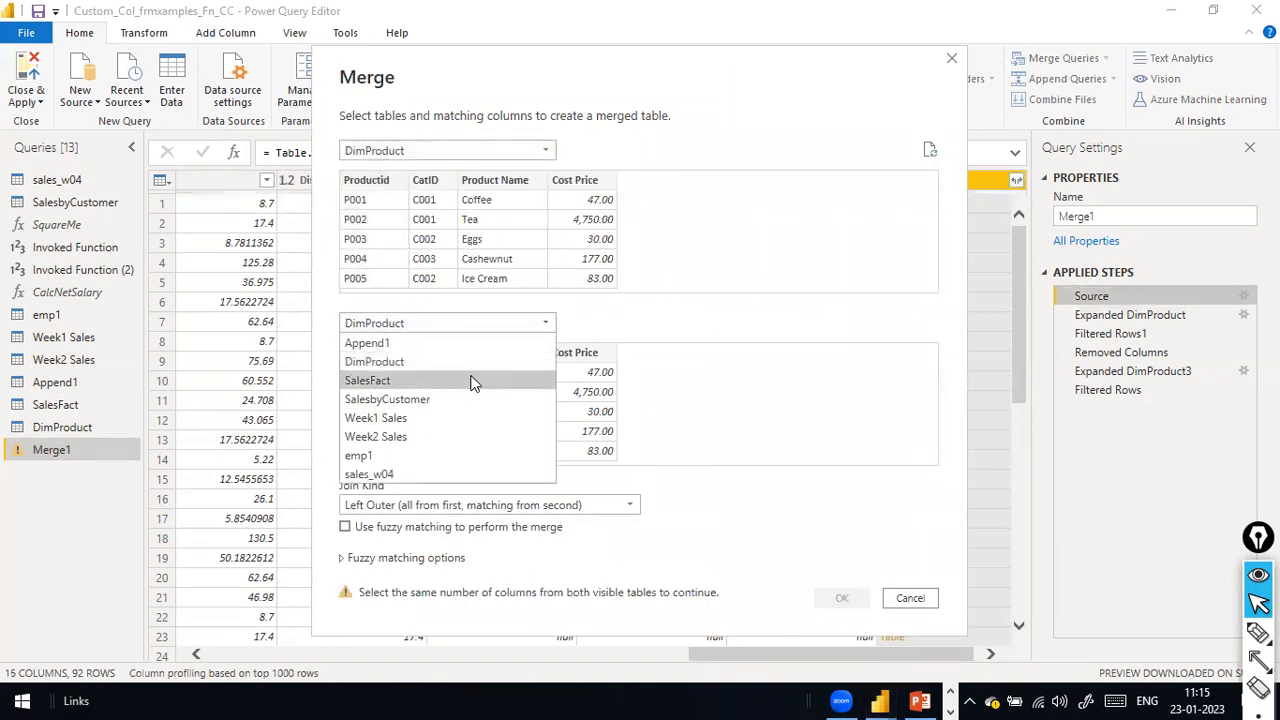
left_click(468, 378)
left_click(378, 184)
left_click(370, 352)
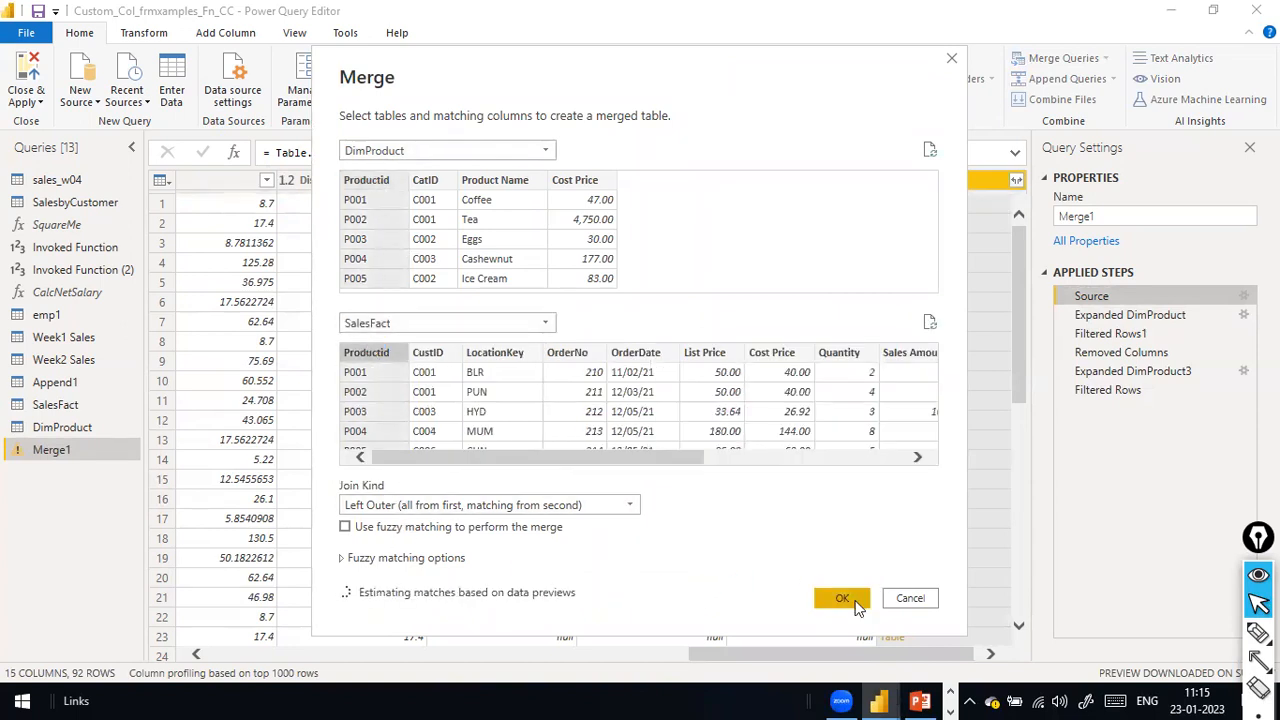
left_click(856, 603)
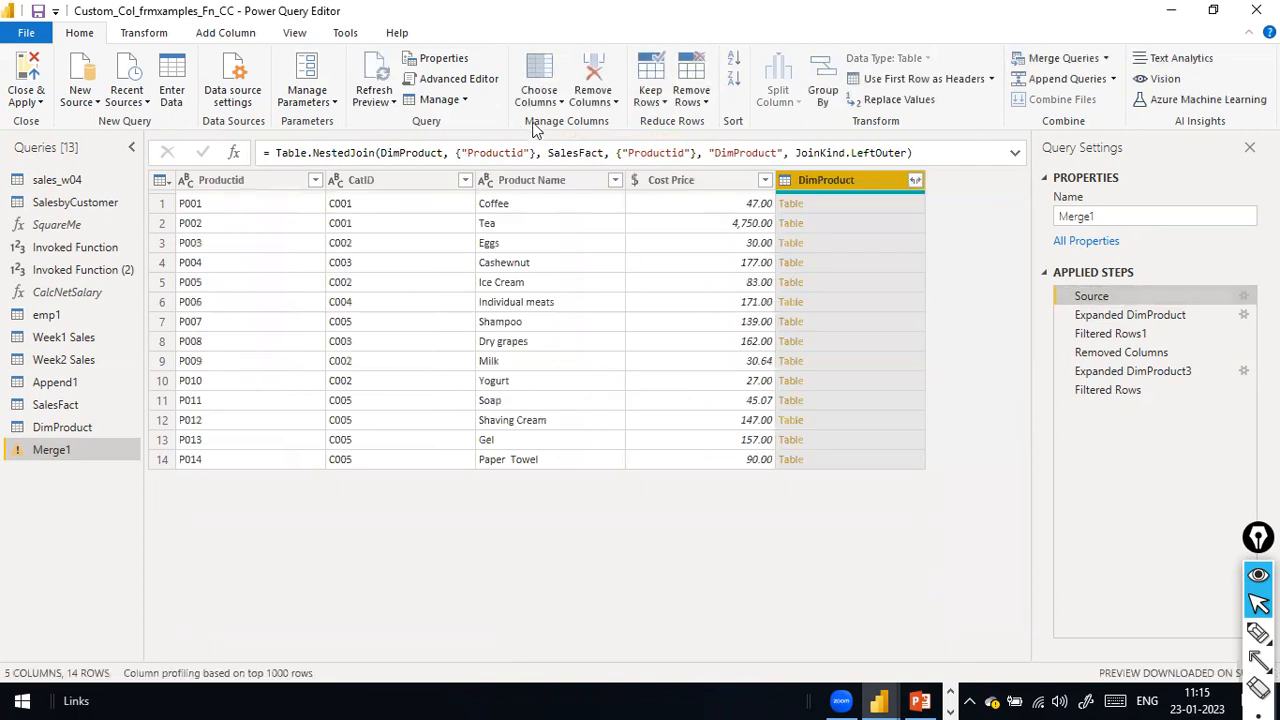
- Expand only Productid and Sales Amount from the DimProduct column, without a prefix, as an inserted step, and review the Productid.1 value list
left_click(907, 182)
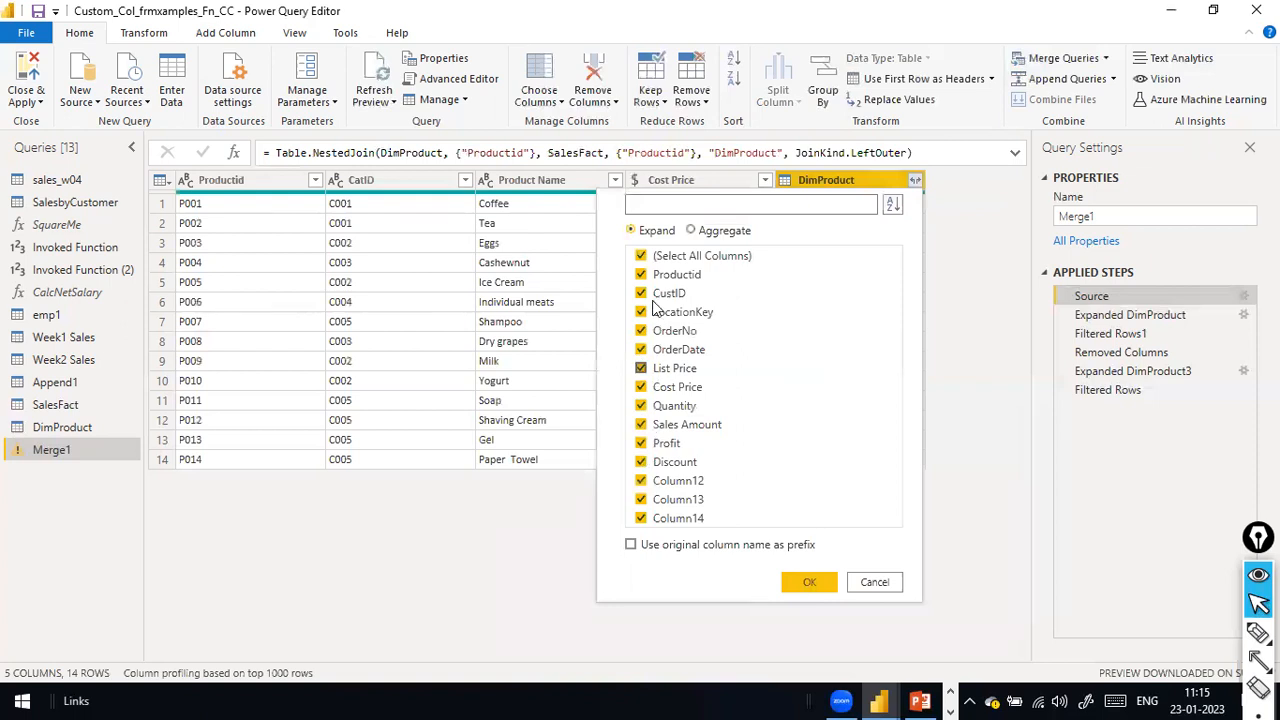
left_click(641, 257)
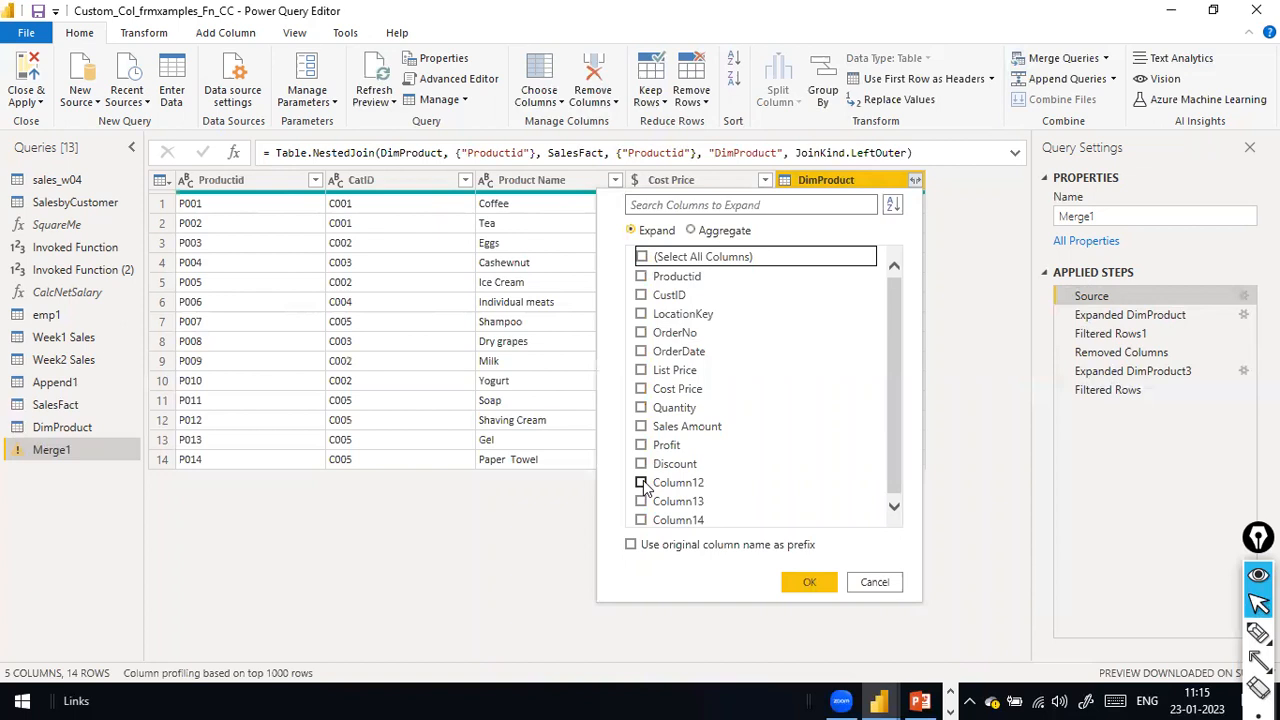
left_click(641, 425)
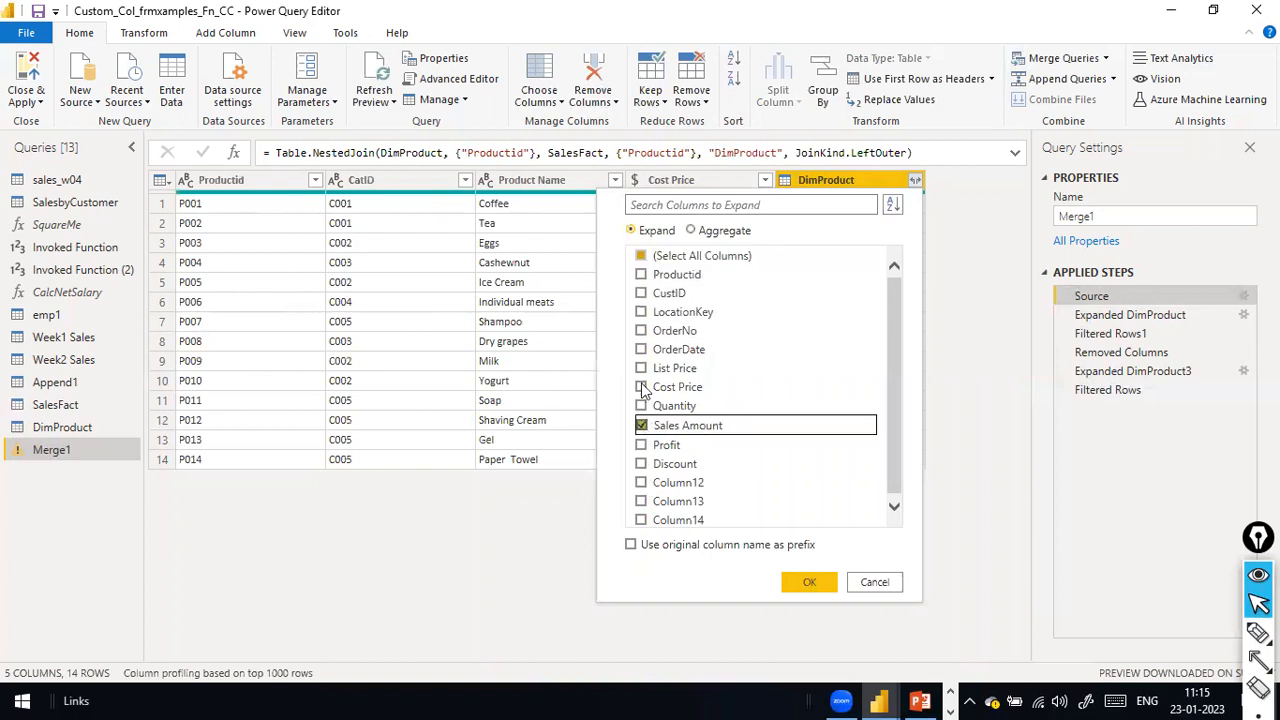
left_click(642, 276)
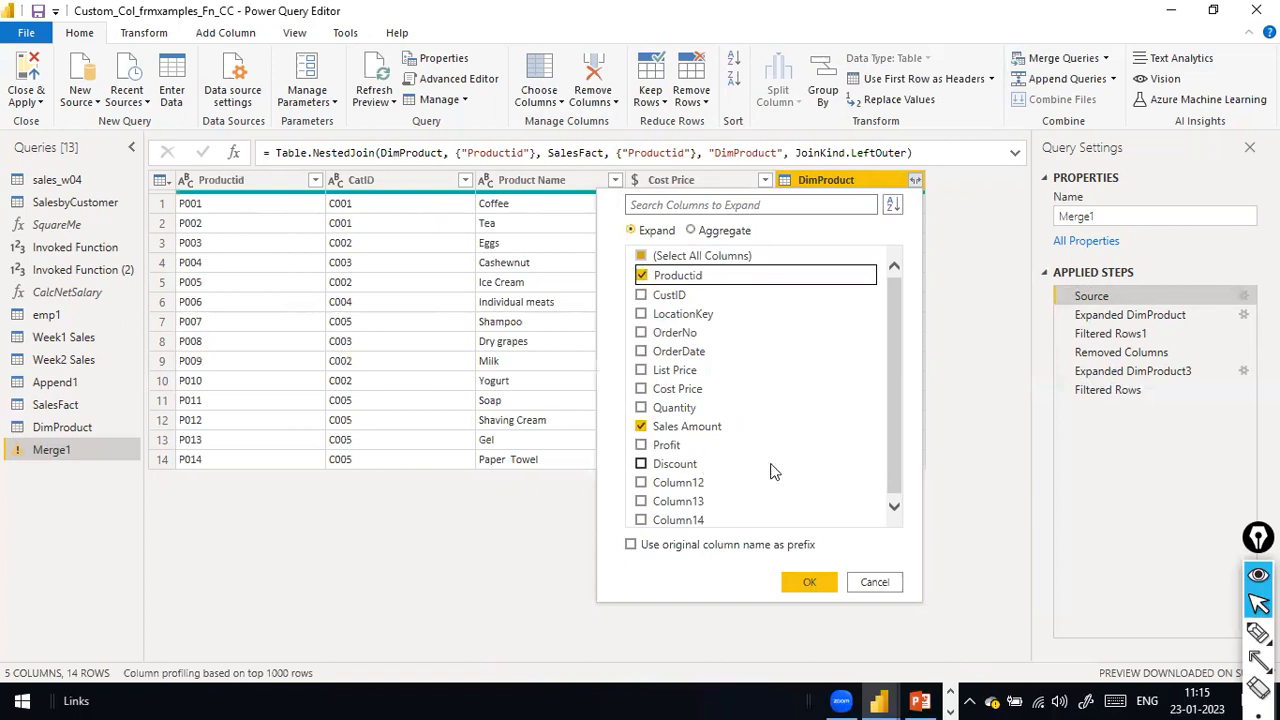
left_click(808, 584)
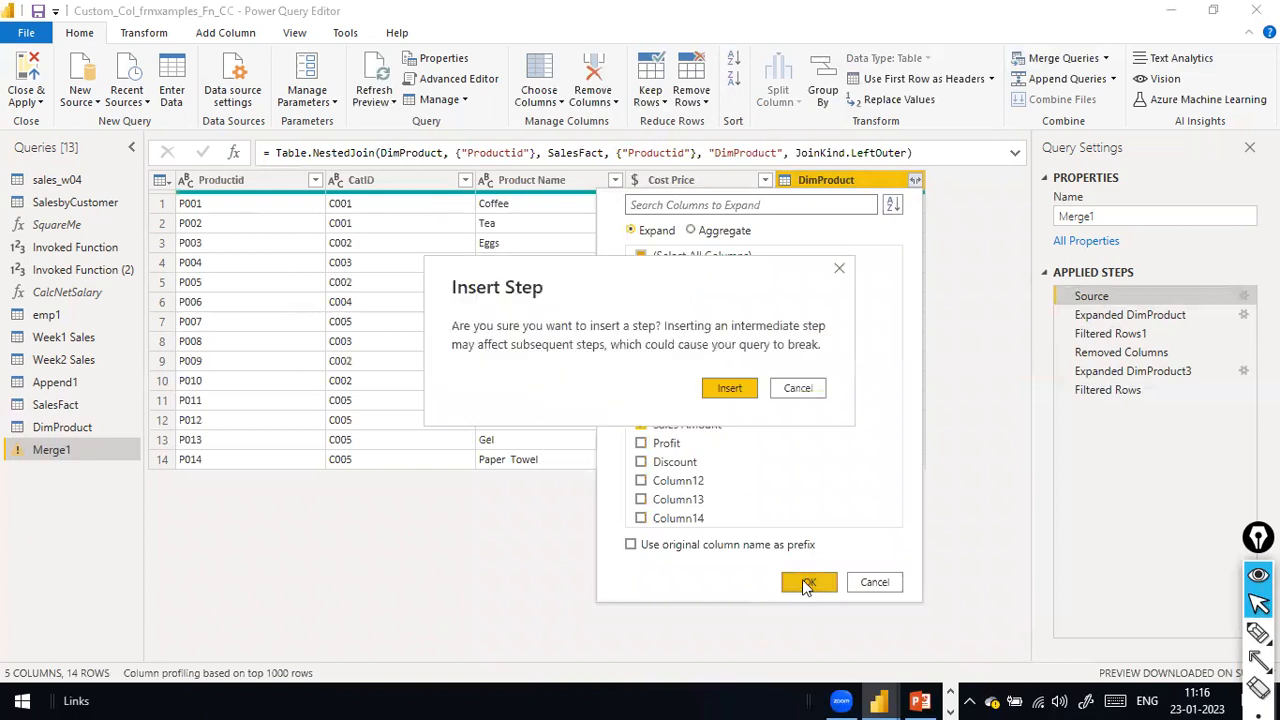
left_click(730, 386)
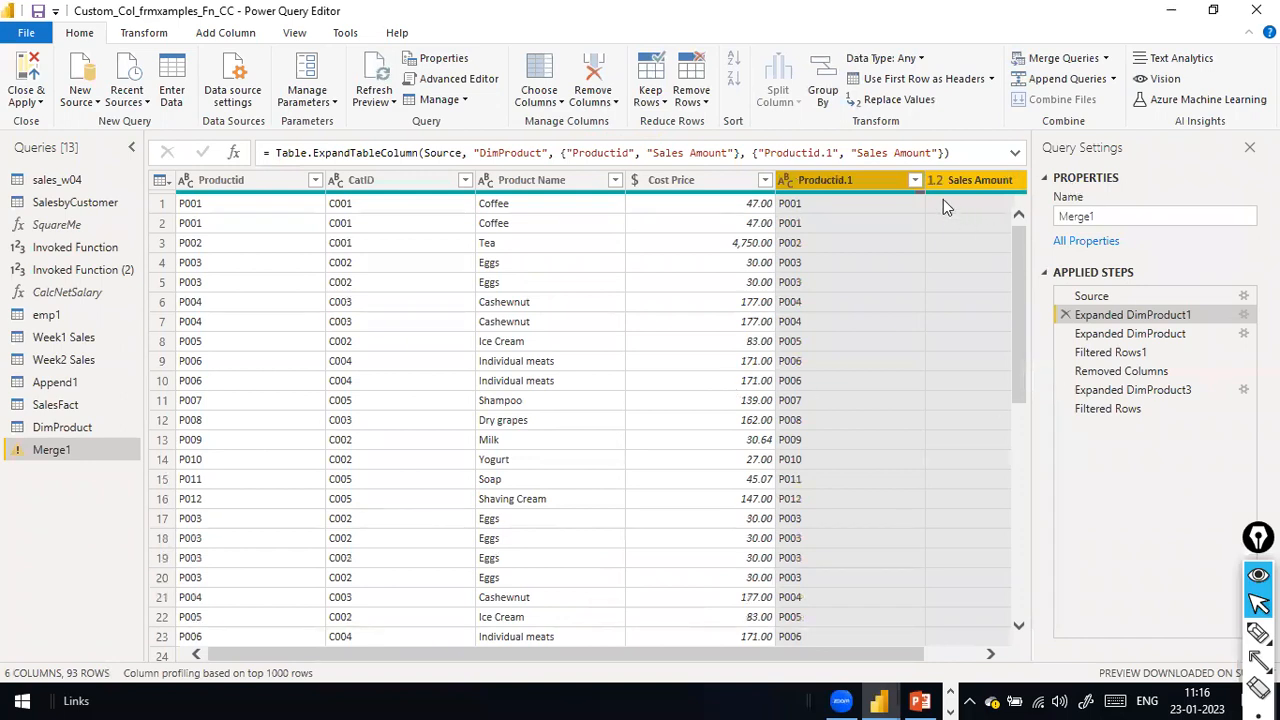
left_click(913, 180)
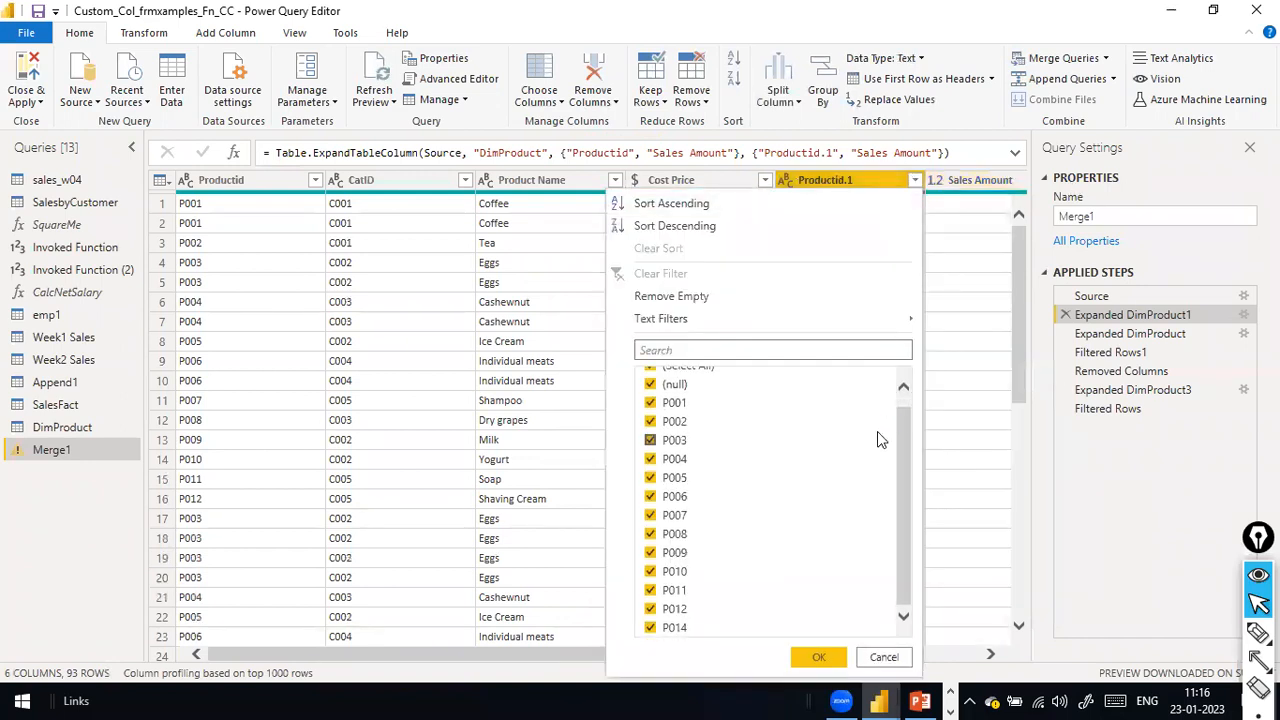
left_click(884, 656)
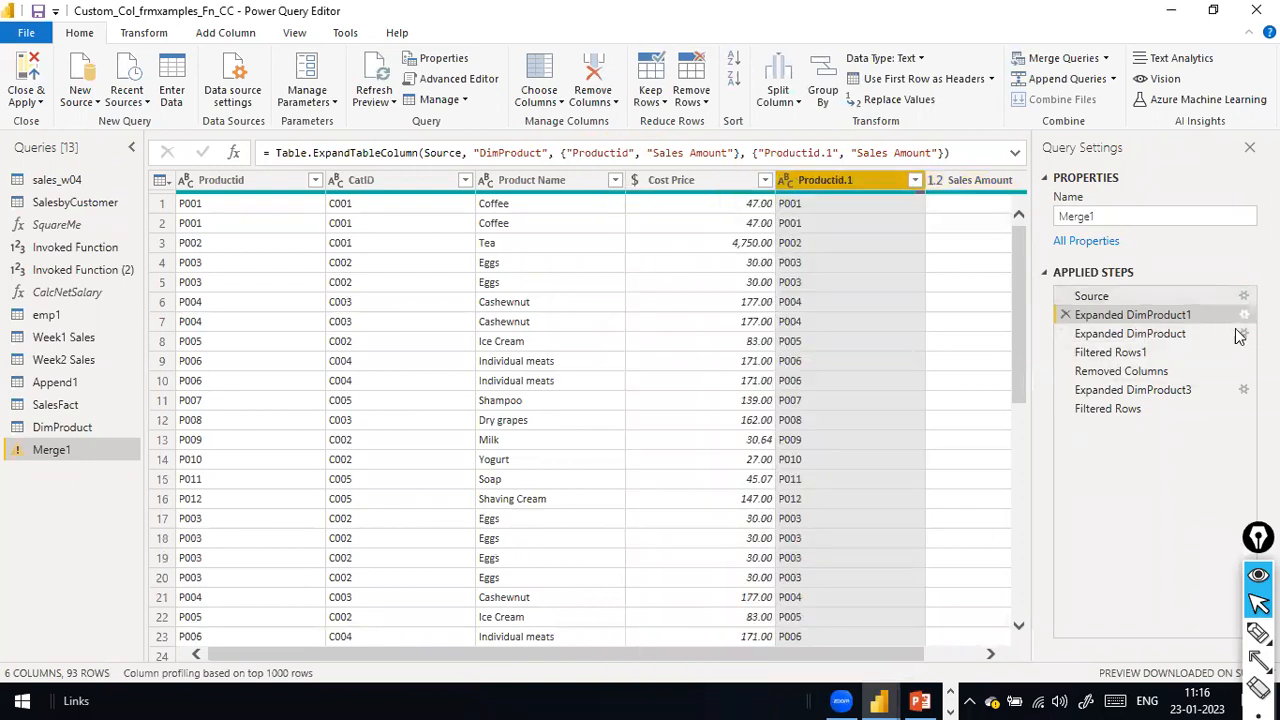
- Delete the Expanded DimProduct, Filtered Rows1, Removed Columns, Expanded DimProduct3 and Filtered Rows steps from Merge1
left_click(1066, 336)
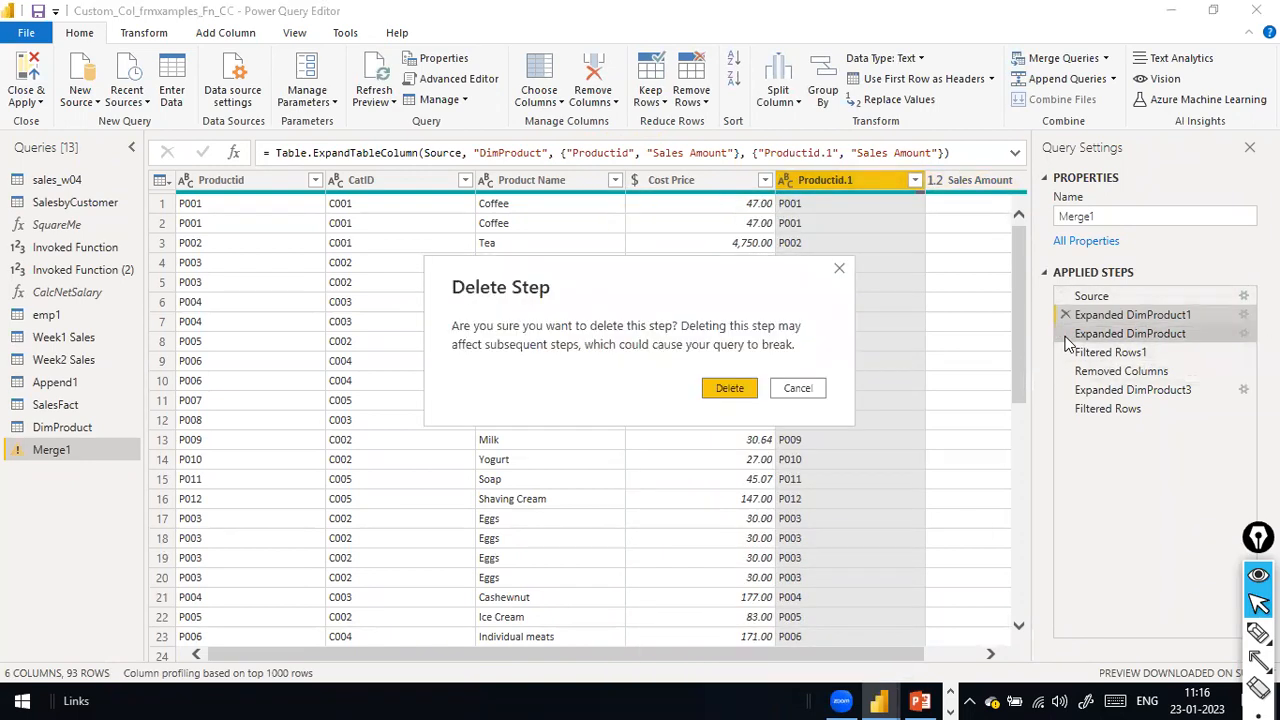
left_click(733, 389)
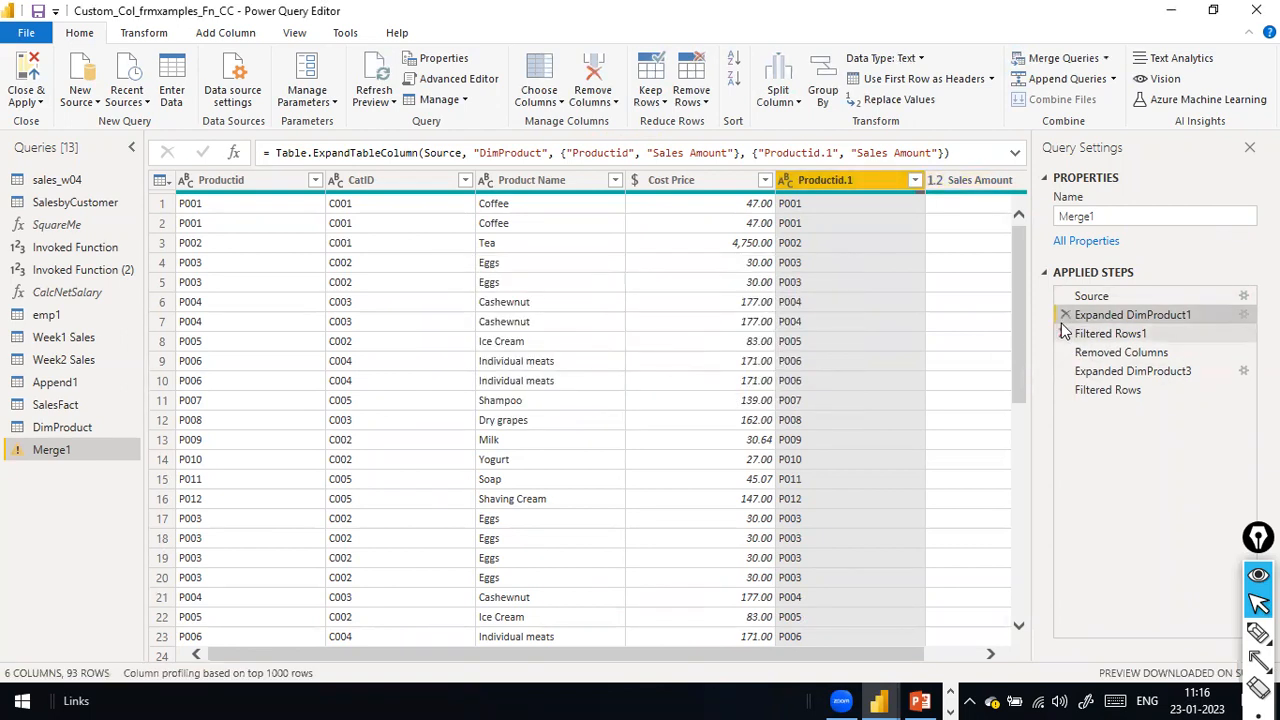
left_click(1066, 336)
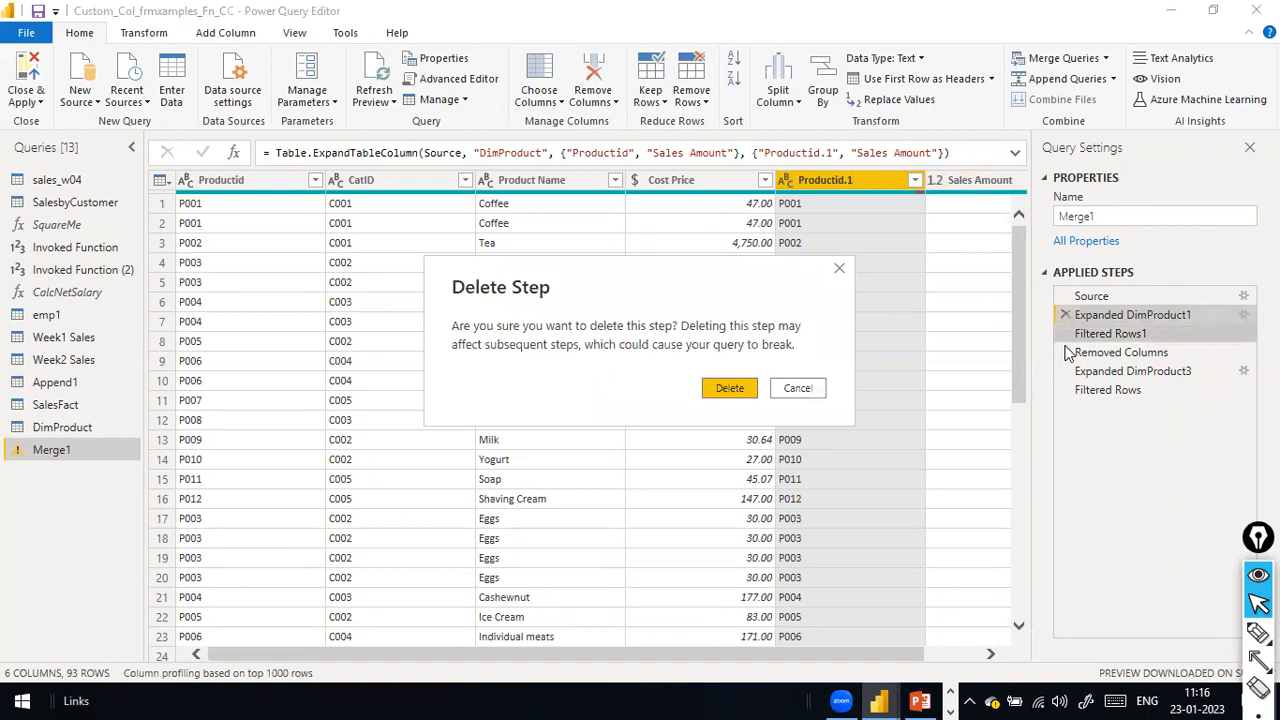
left_click(716, 386)
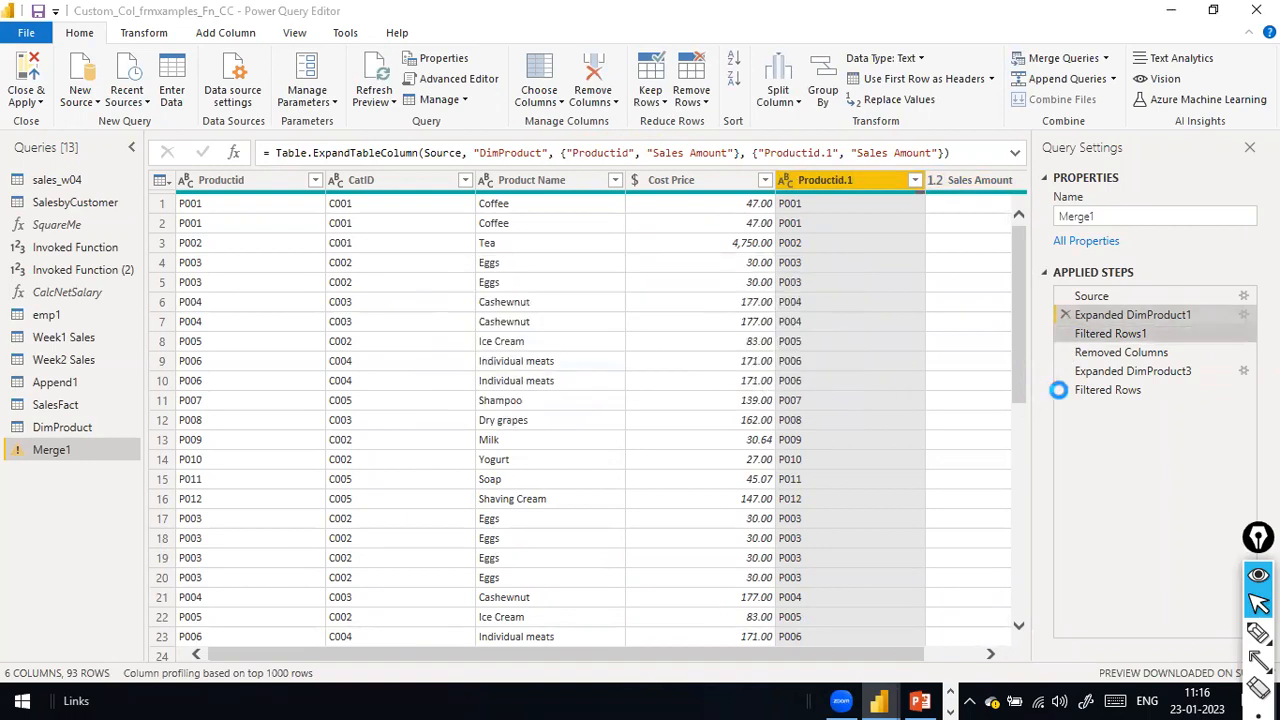
left_click(1065, 371)
left_click(1064, 353)
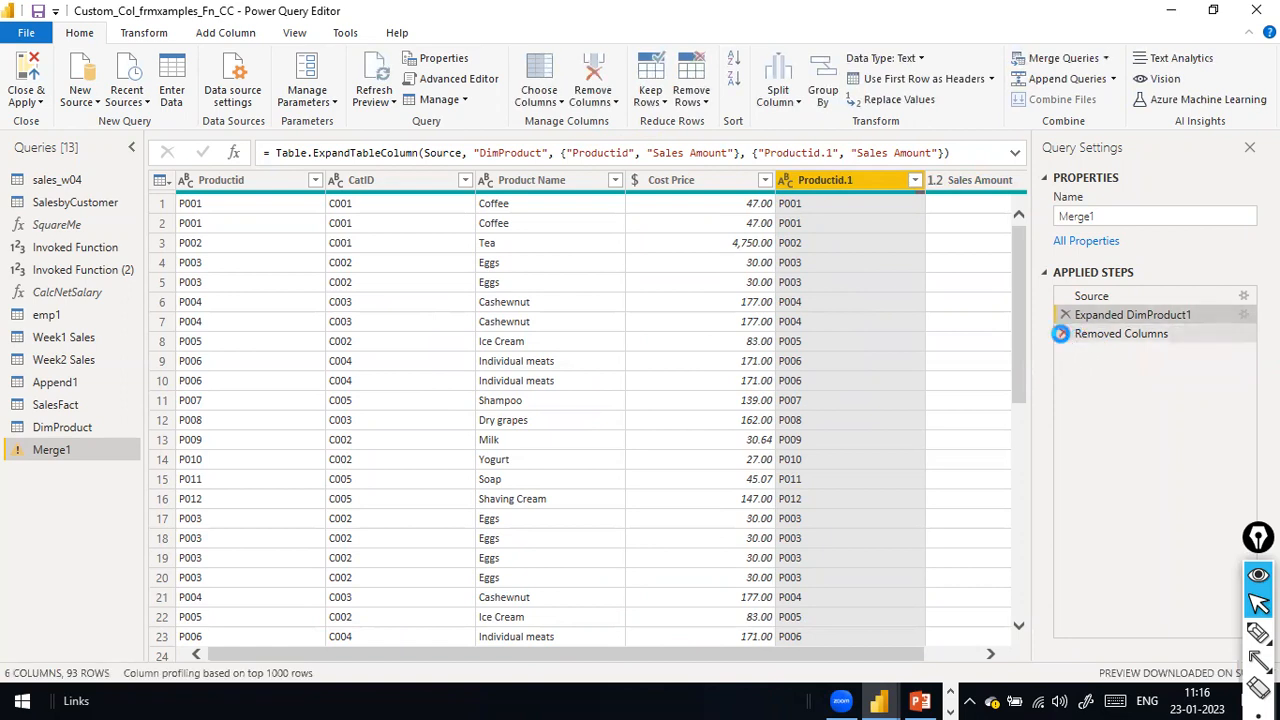
left_click(1064, 335)
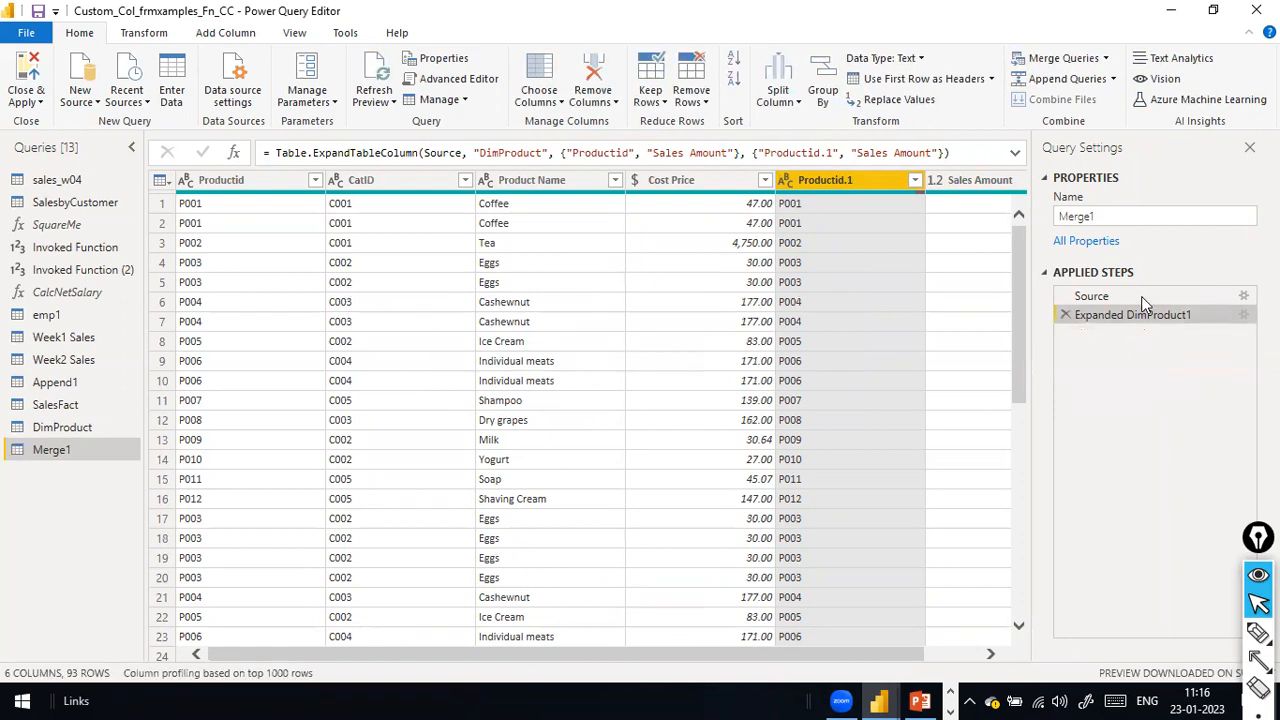
- Review the merge settings of the Source step and the columns available for expansion in the DimProduct column
left_click(1244, 296)
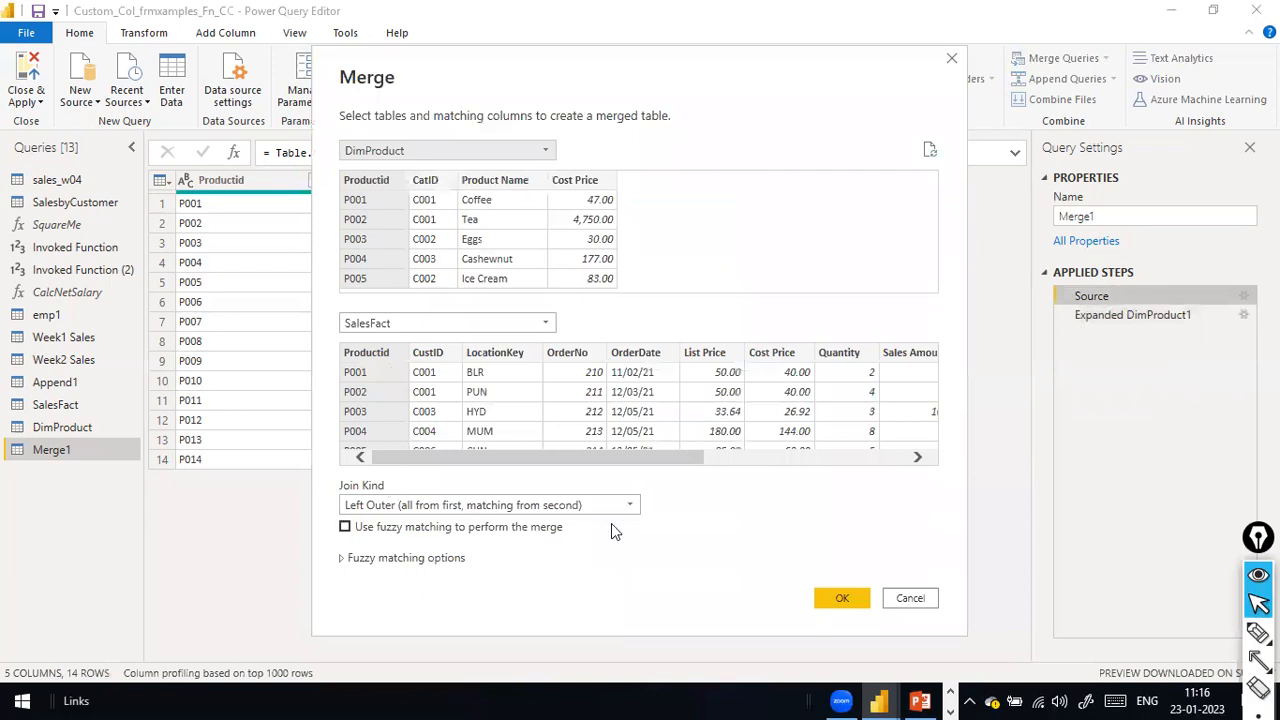
left_click(843, 599)
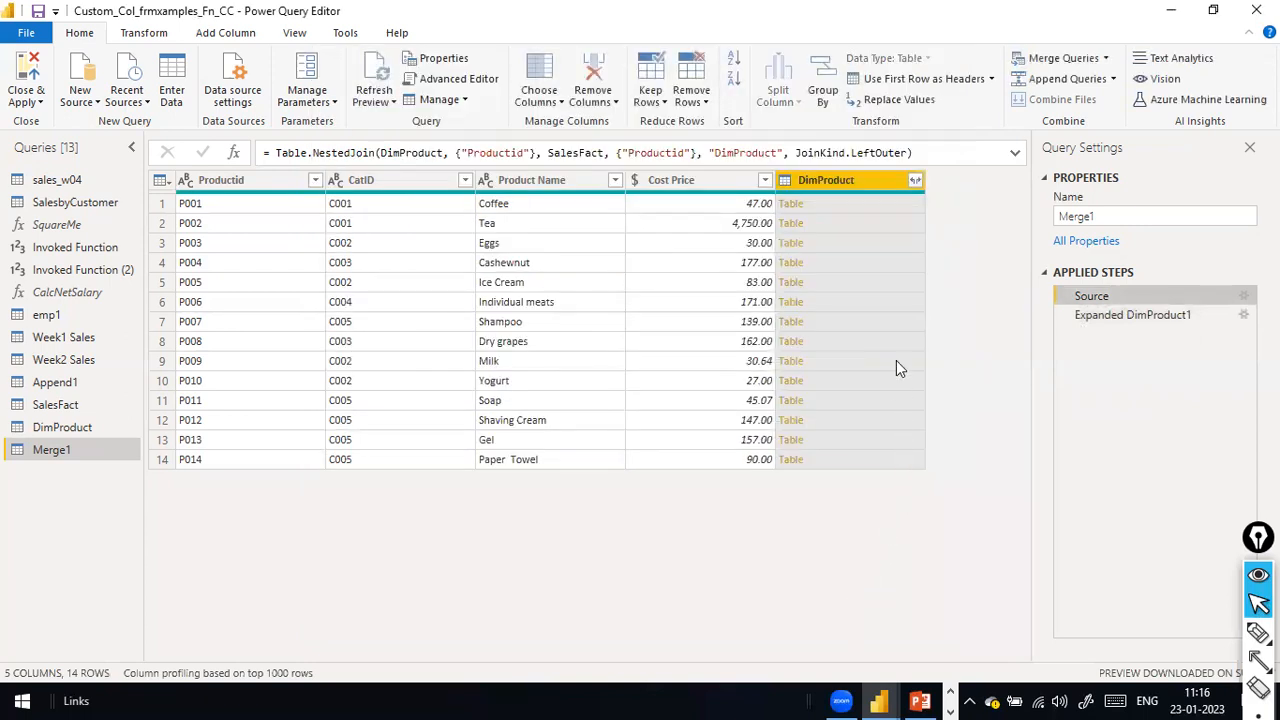
left_click(914, 182)
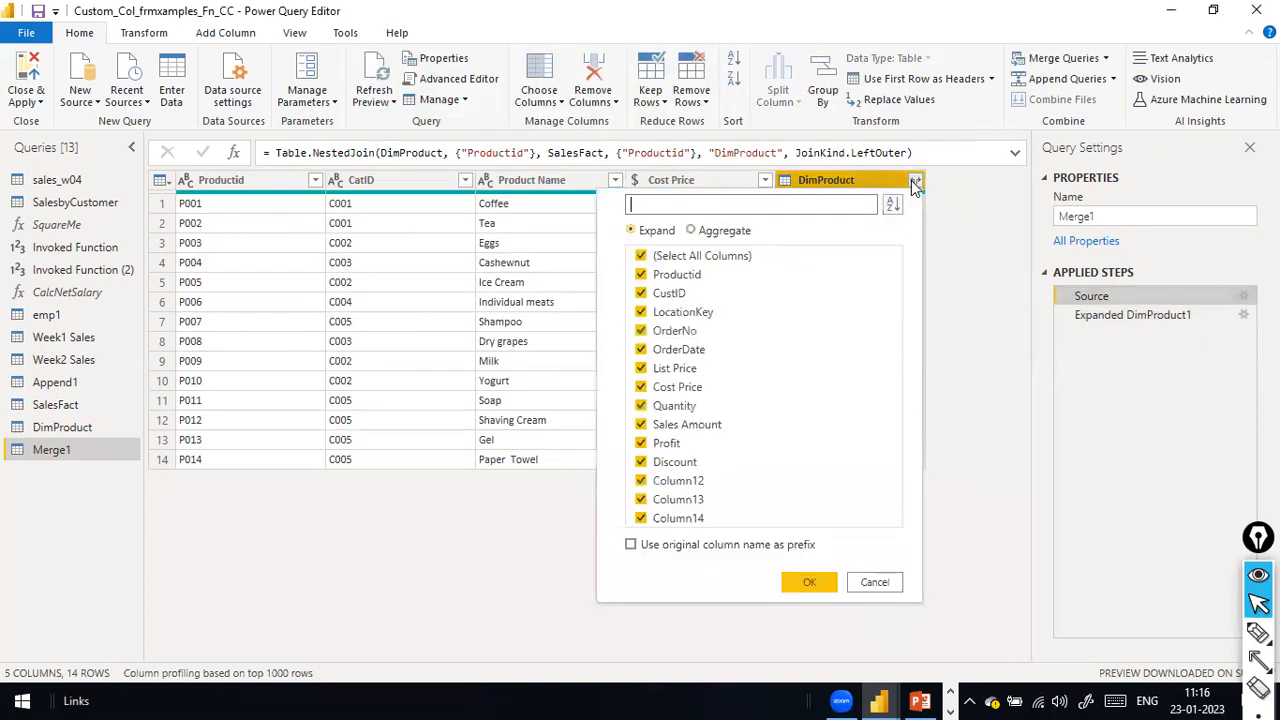
left_click(876, 582)
- Delete the Expanded DimProduct1 step and expand only Productid, Quantity and Sales Amount from the DimProduct column, without a prefix
left_click(1142, 318)
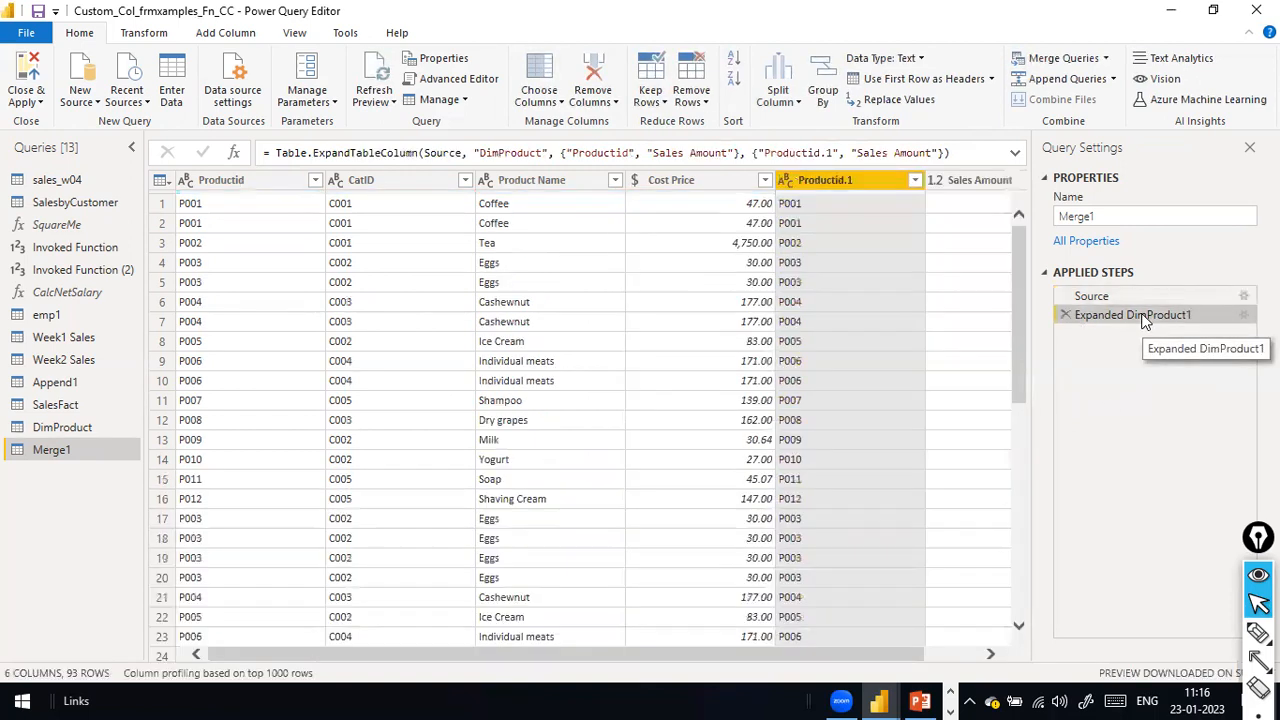
left_click(1064, 314)
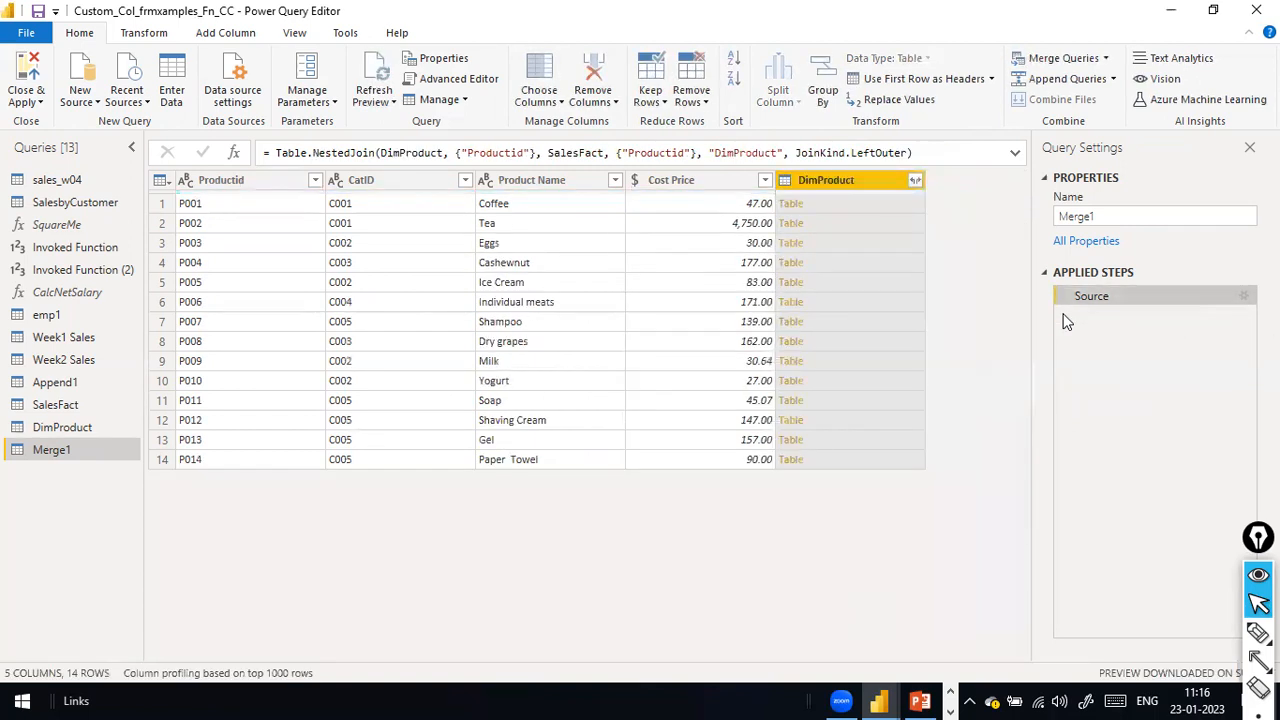
left_click(912, 181)
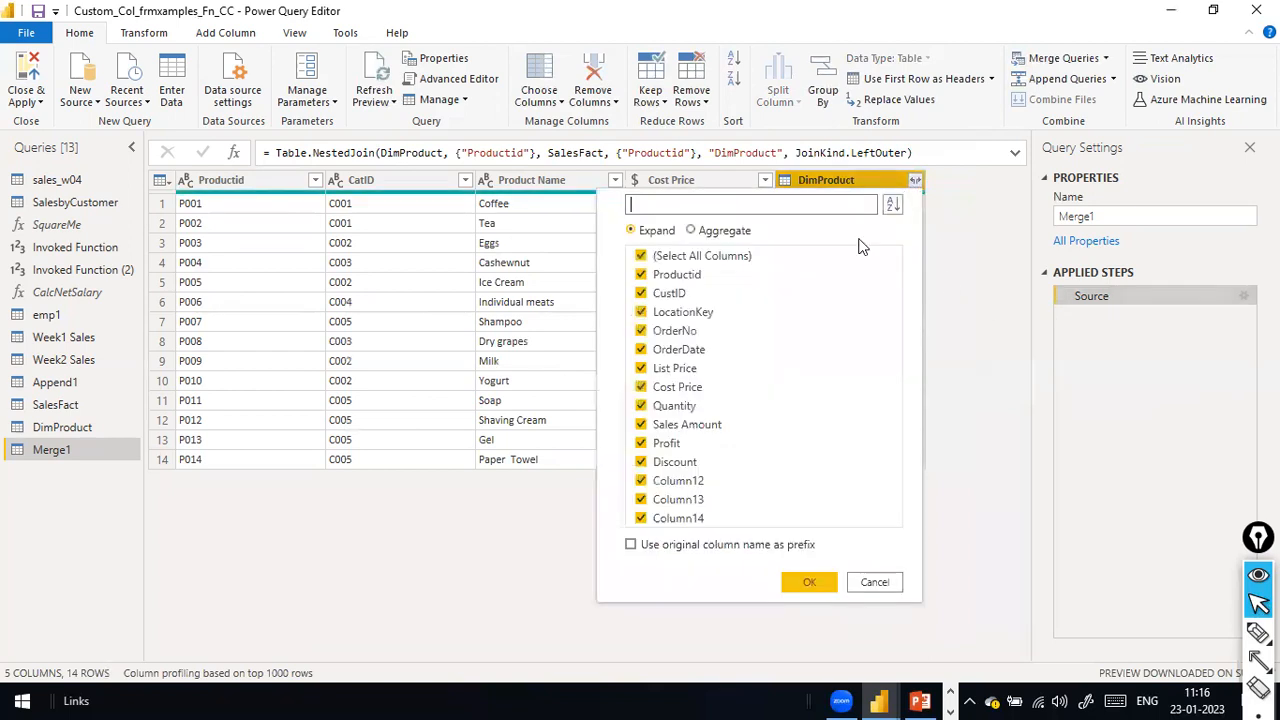
left_click(641, 256)
left_click(643, 277)
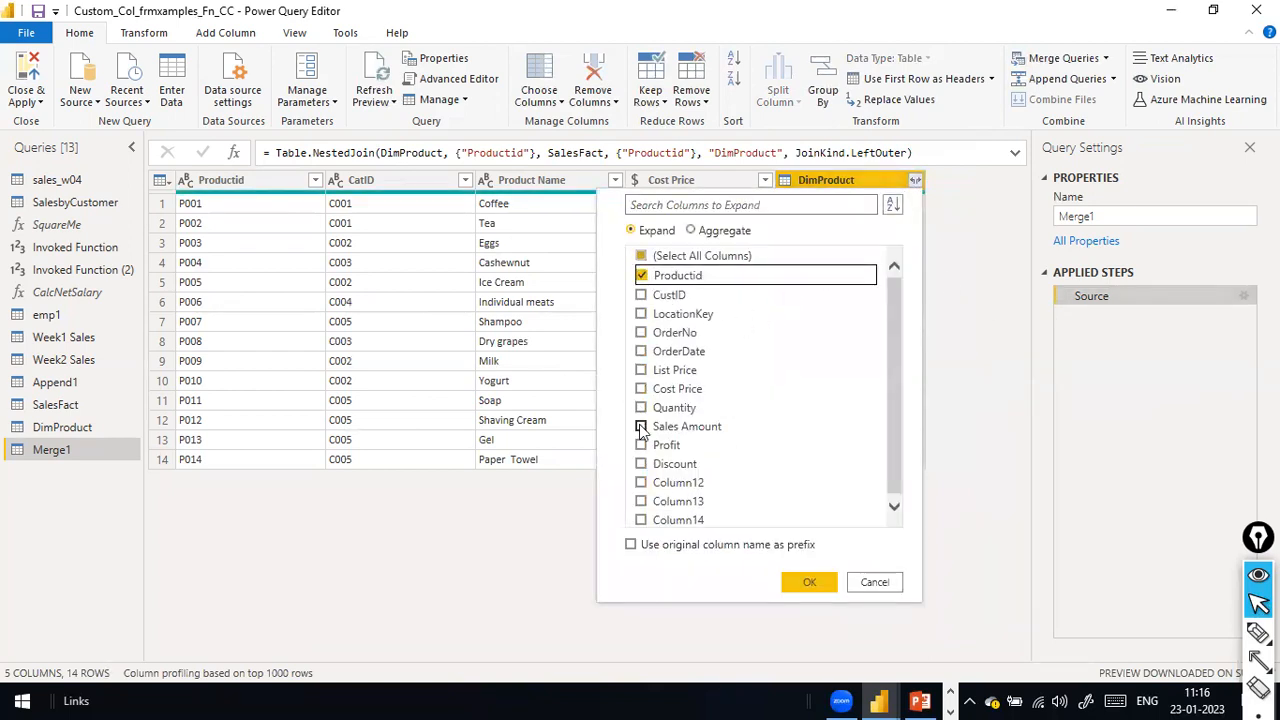
left_click(641, 427)
left_click(641, 407)
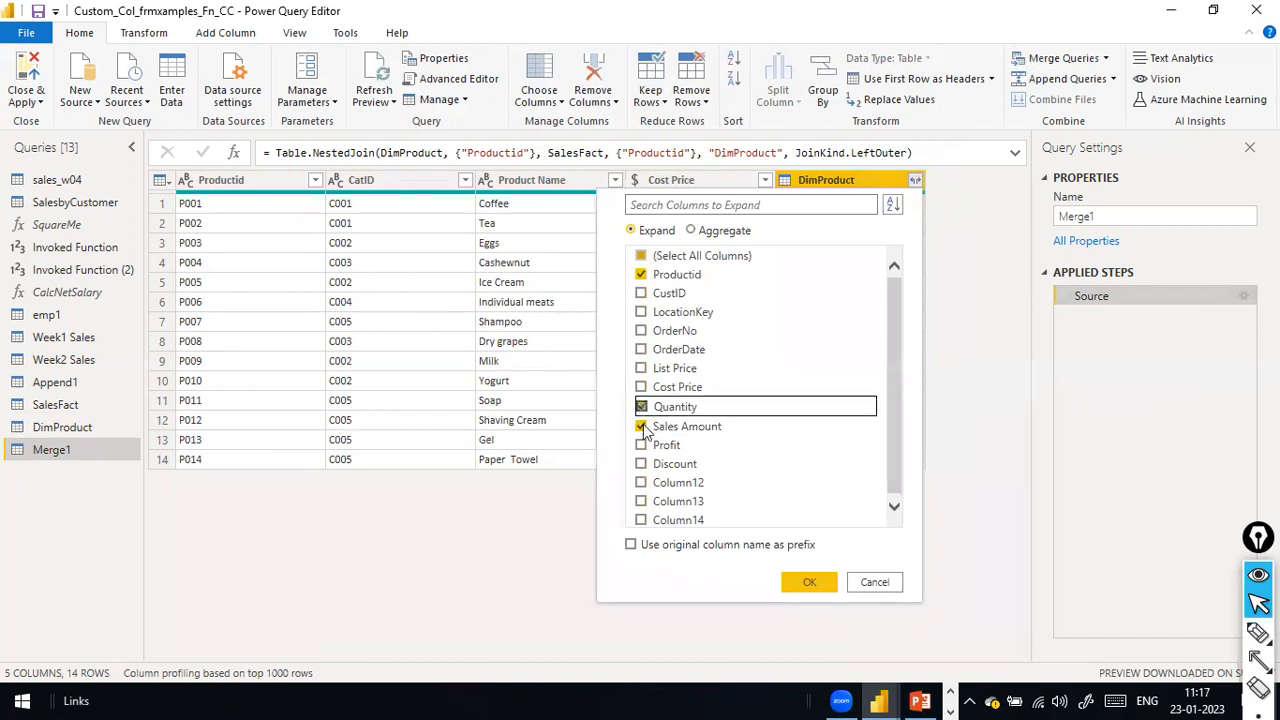
left_click(808, 583)
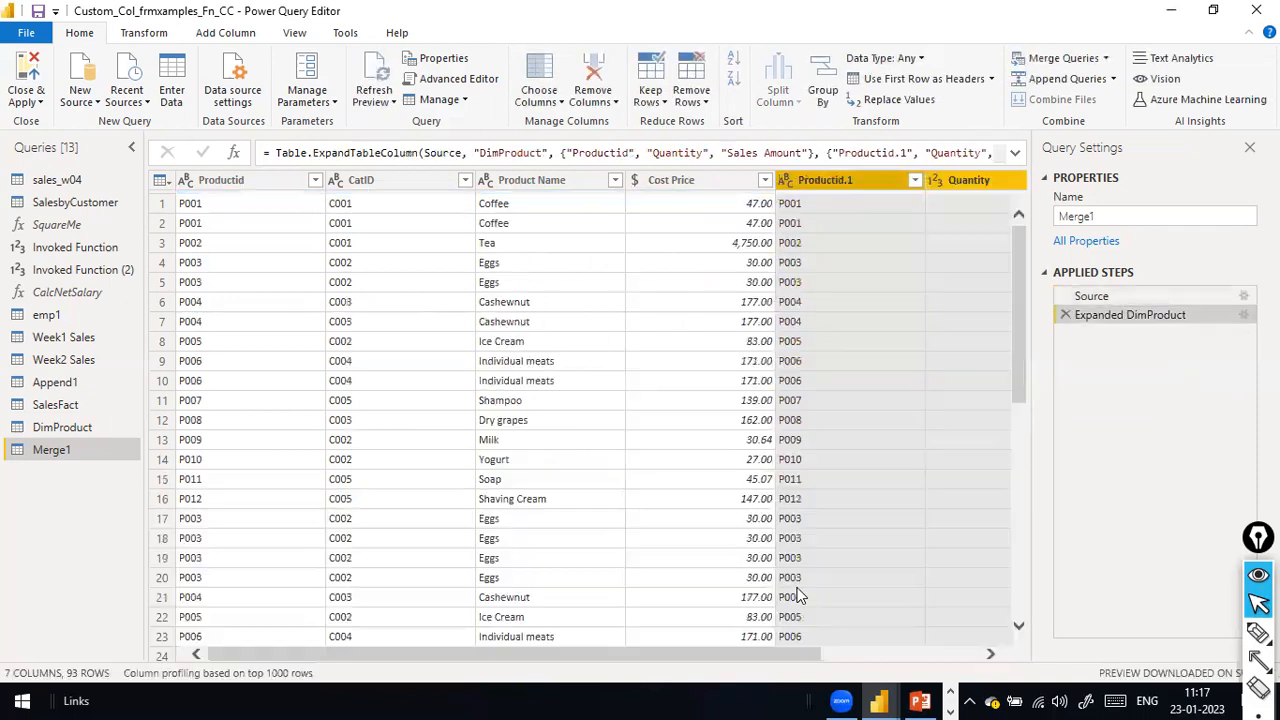
- Apply the Productid.1 filter with all values selected, including null, and review its value list again
left_click(914, 180)
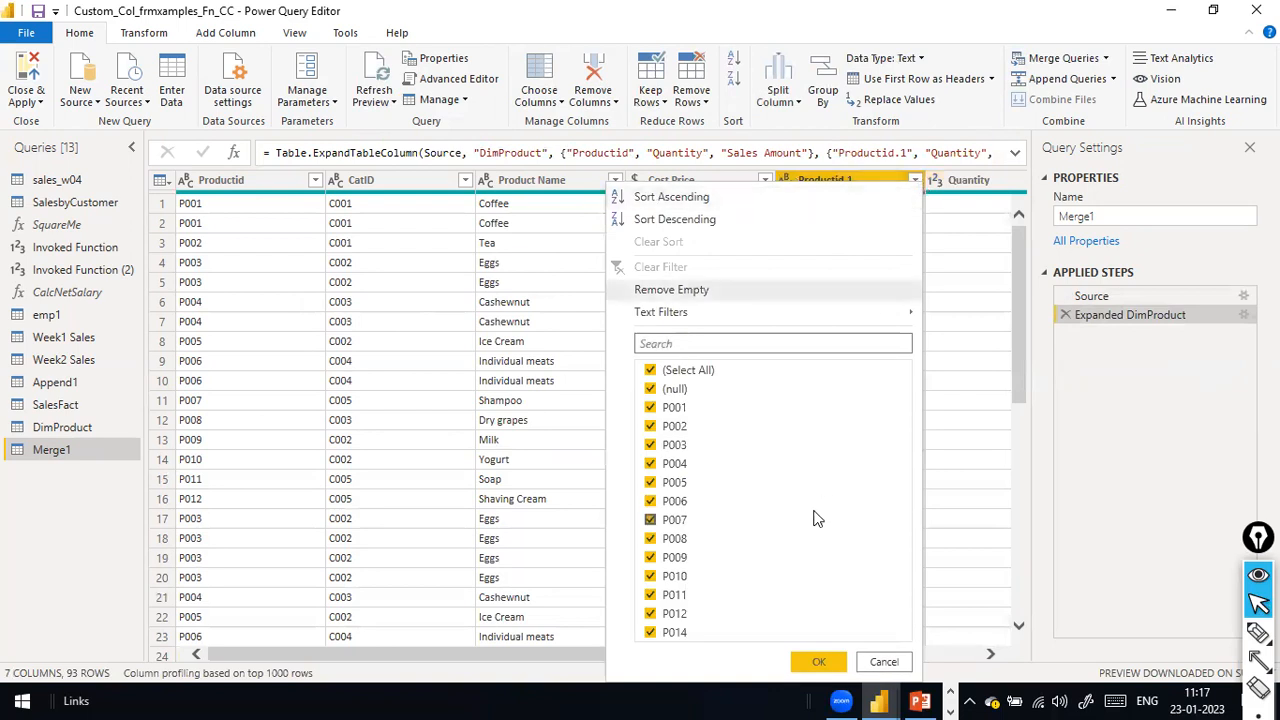
left_click(815, 662)
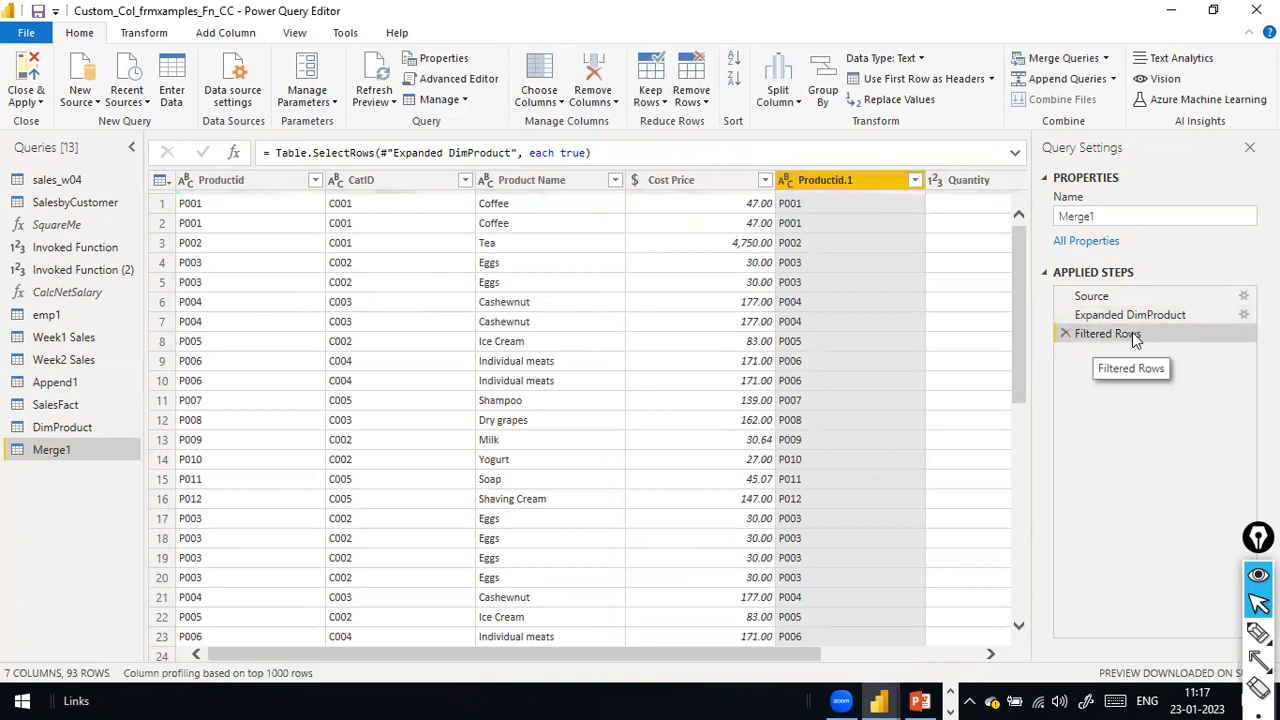
left_click(914, 180)
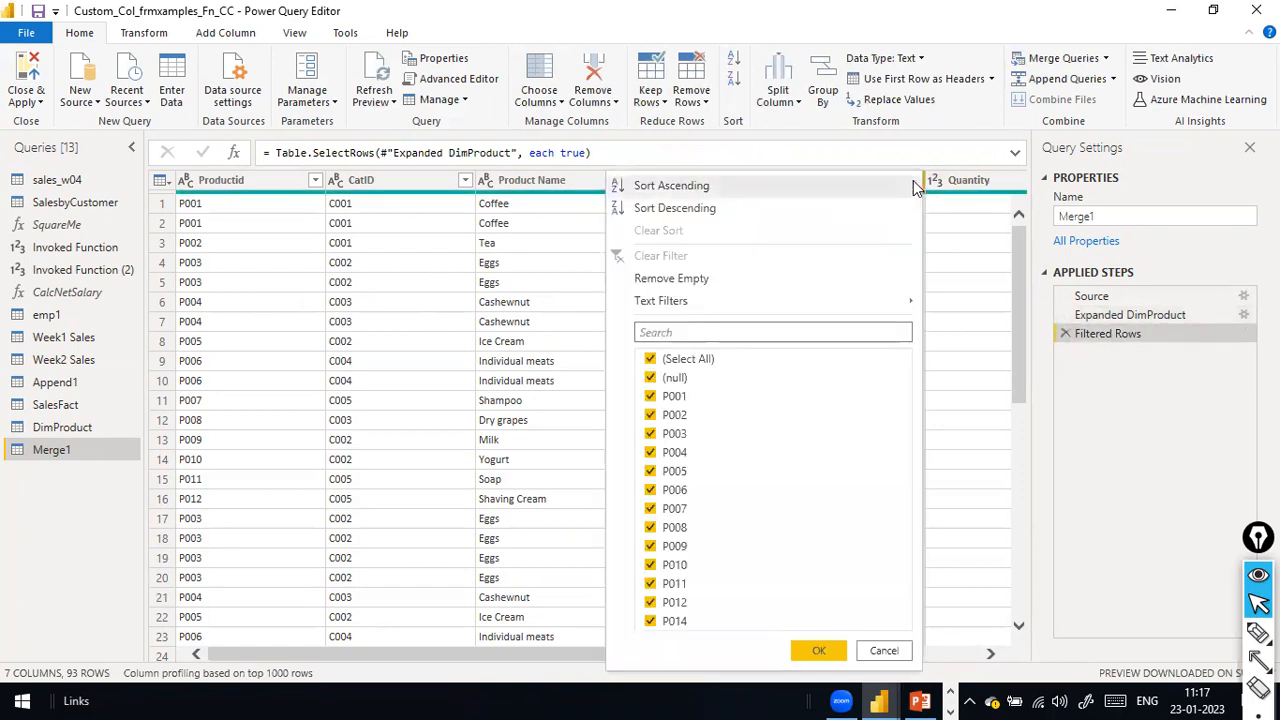
- Change the join kind in Merge1's Source step to Inner (only matching rows), keeping DimProduct first and SalesFact second
left_click(883, 652)
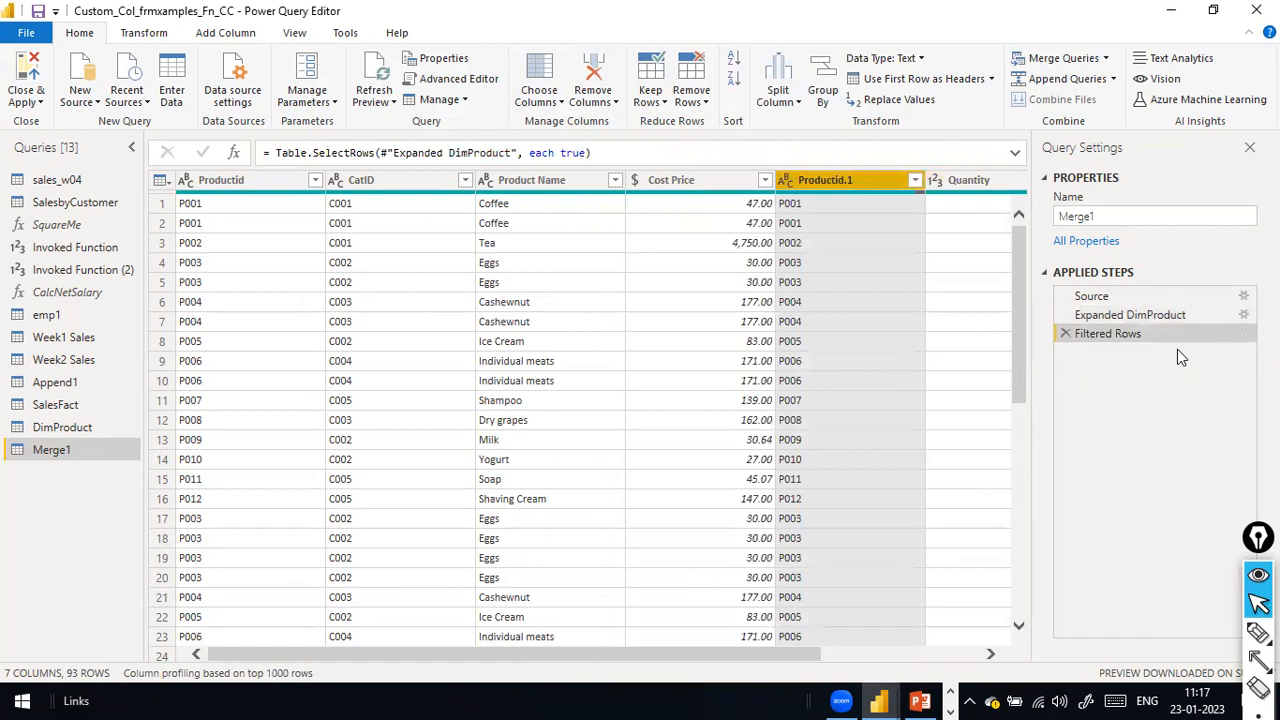
left_click(1244, 296)
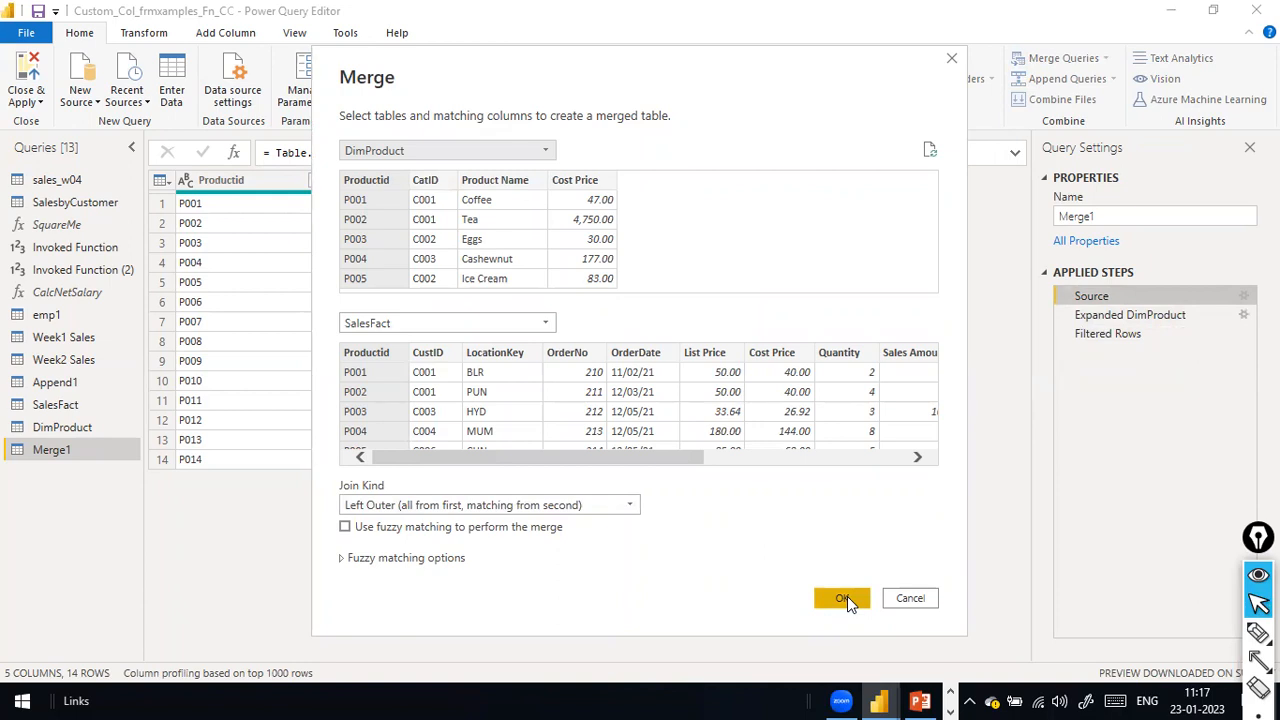
left_click(630, 506)
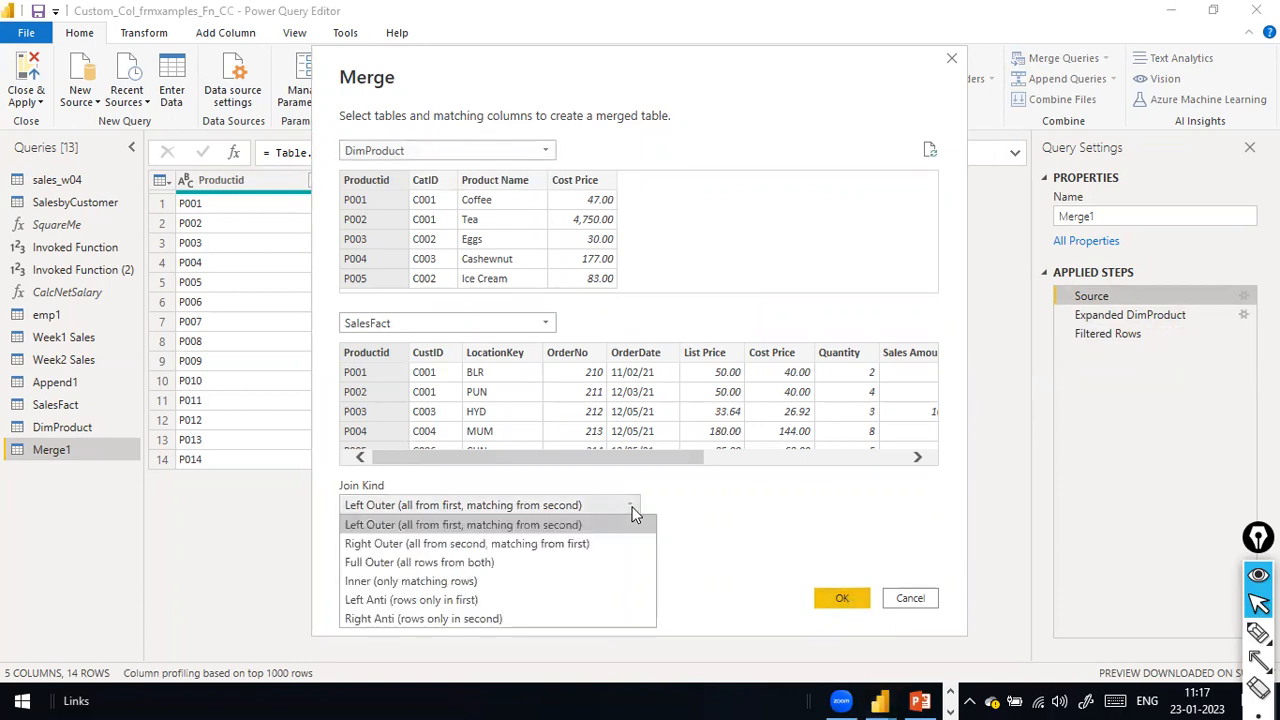
left_click(583, 579)
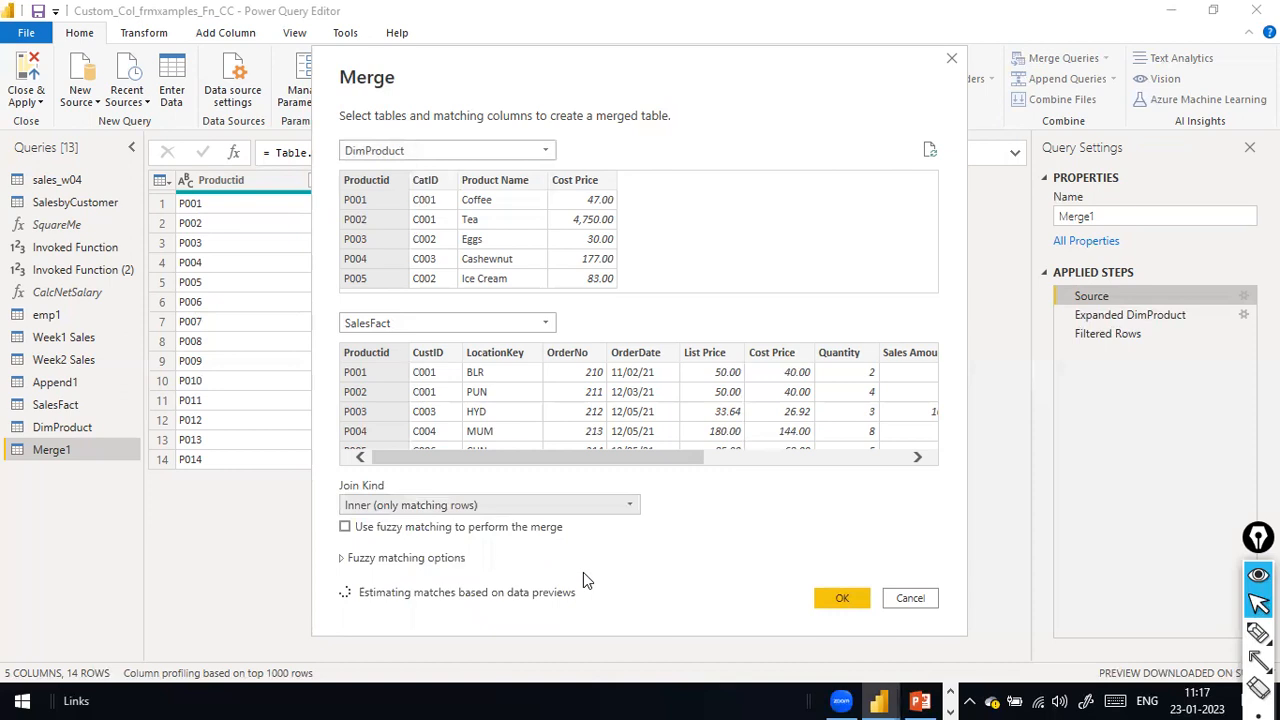
left_click(838, 598)
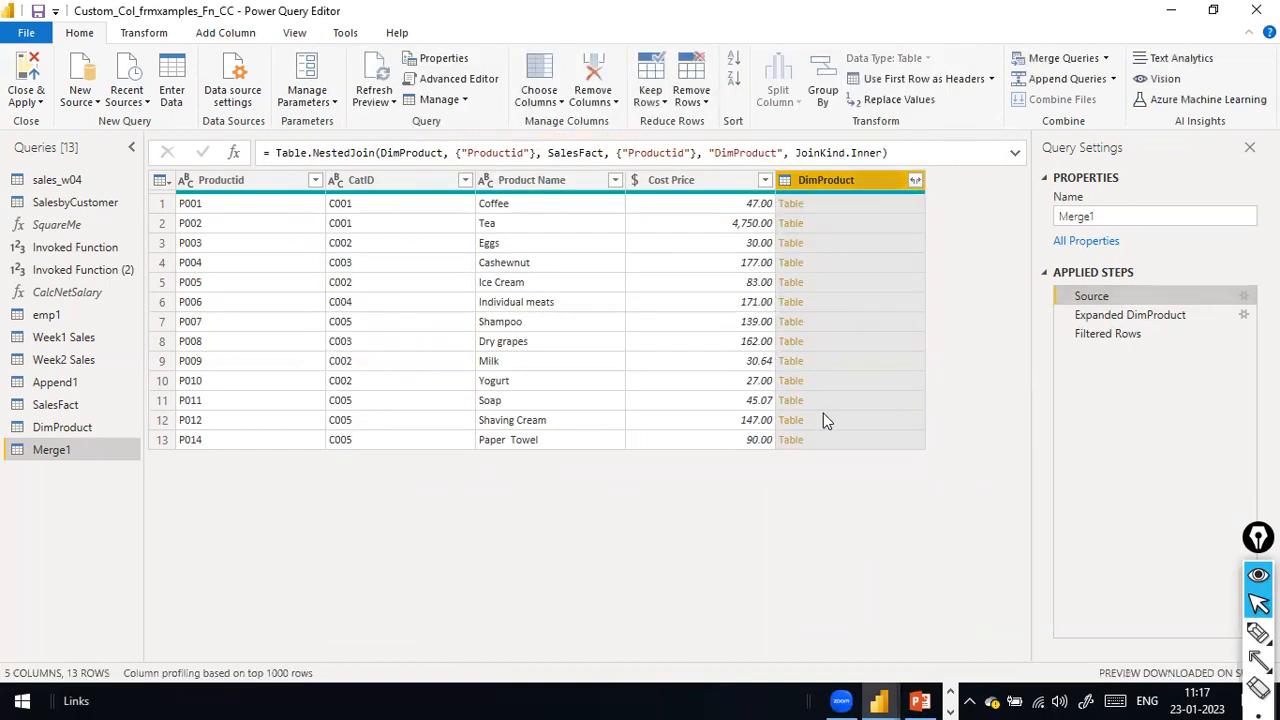
- Delete the Expanded DimProduct and Filtered Rows steps from Merge1
left_click(1062, 335)
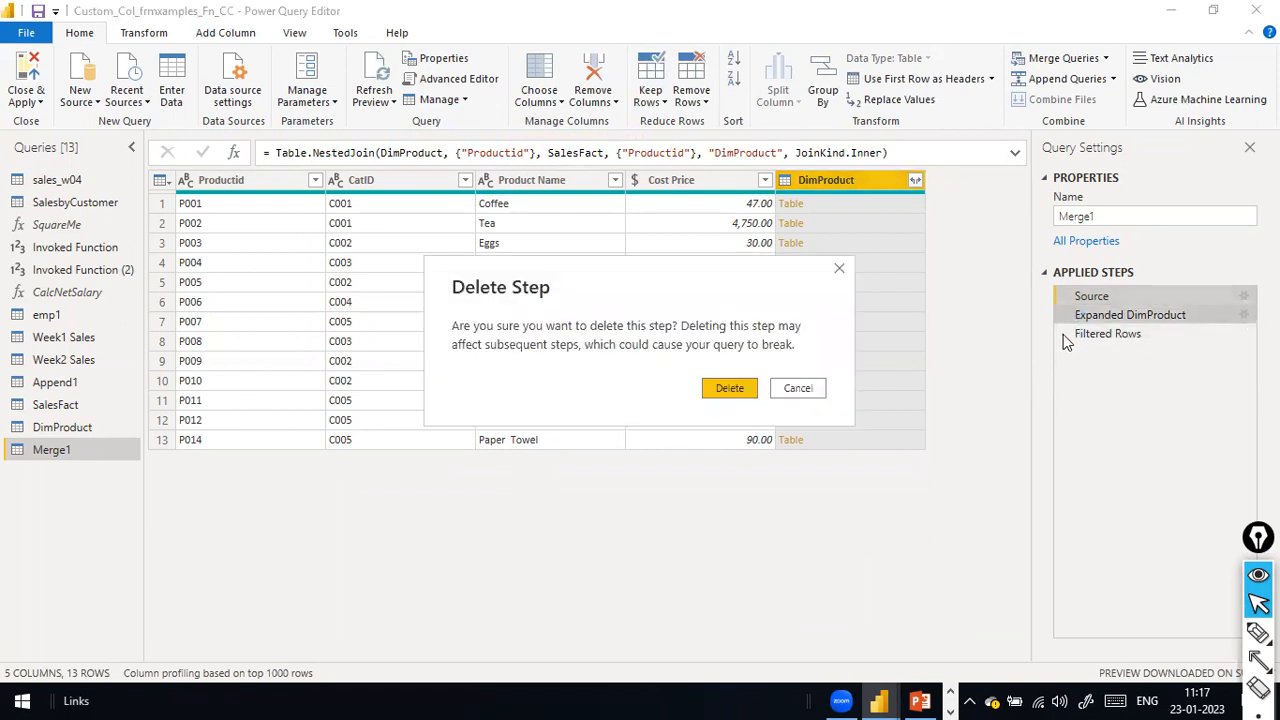
left_click(737, 391)
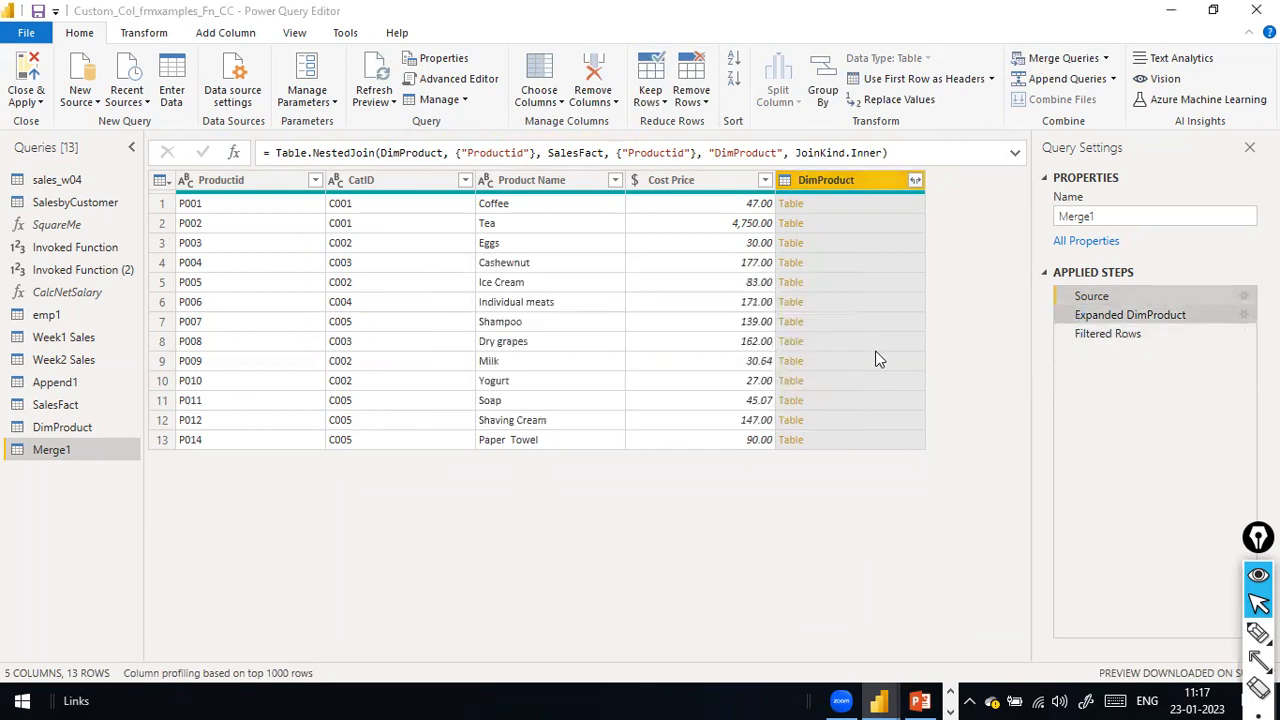
left_click(1063, 315)
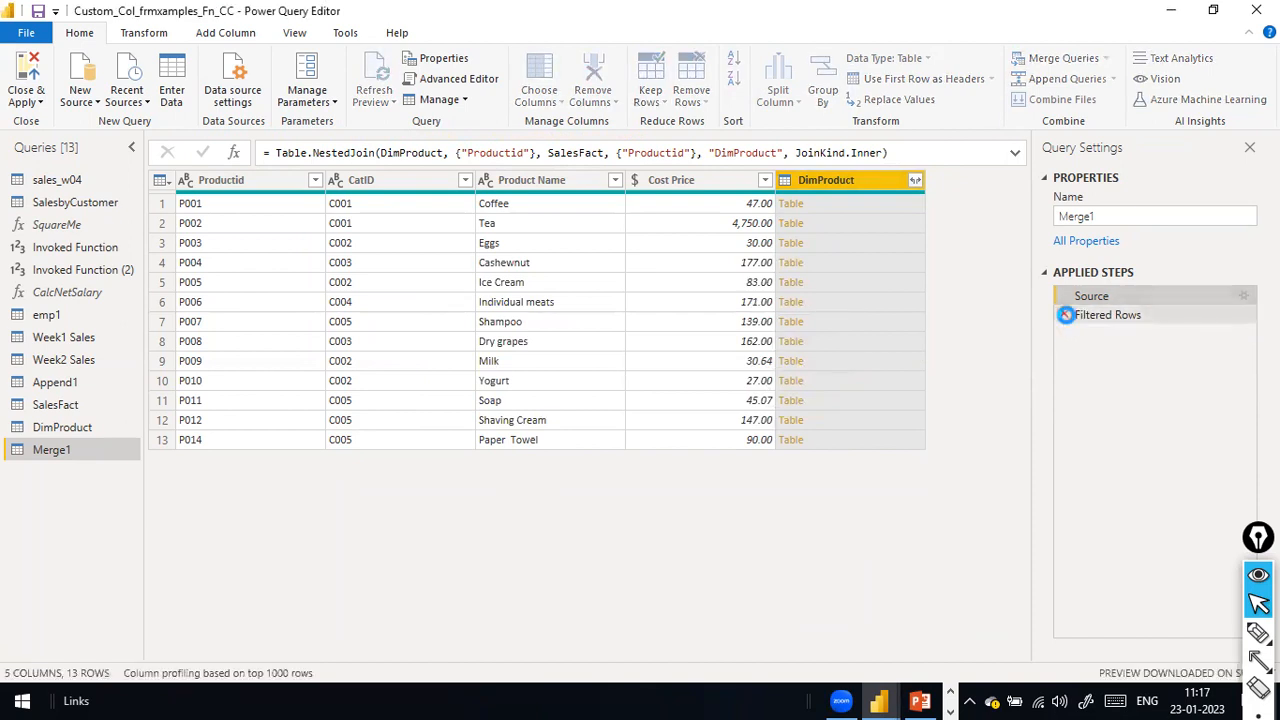
- Expand only Productid and Sales Amount from the DimProduct column, without a prefix, and review the value list of Productid.1
left_click(914, 181)
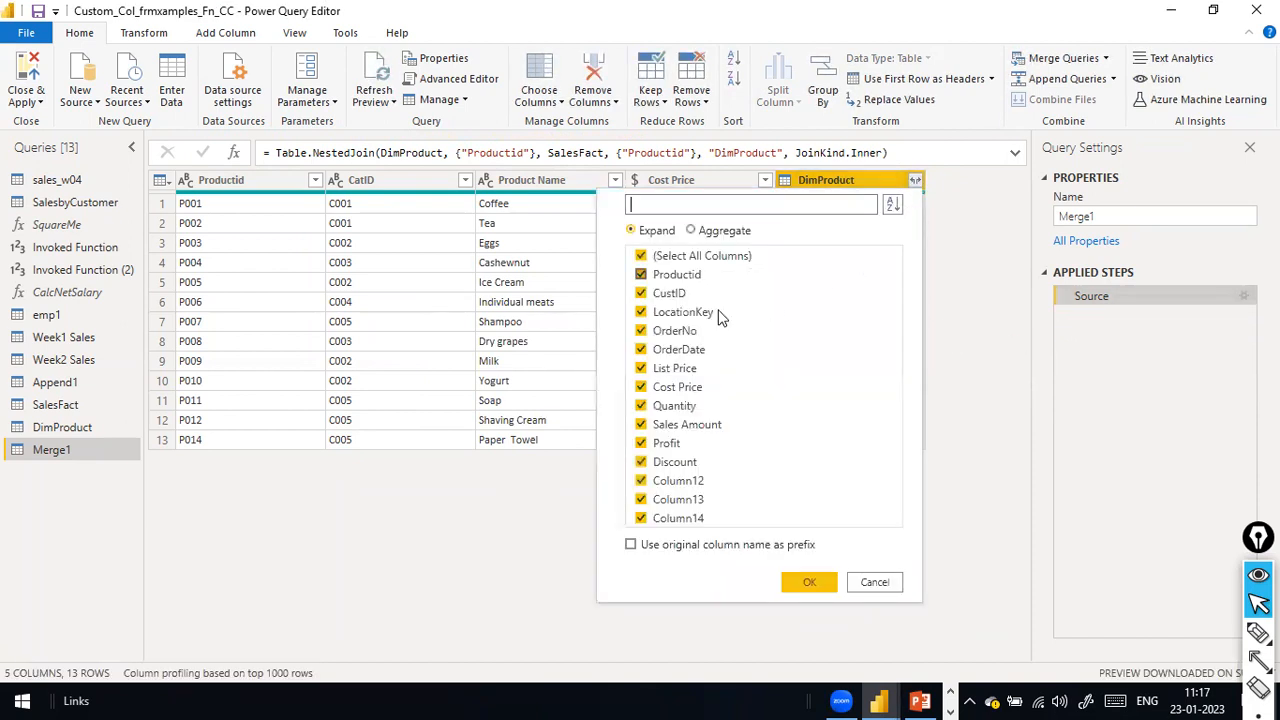
left_click(641, 256)
left_click(641, 275)
left_click(641, 426)
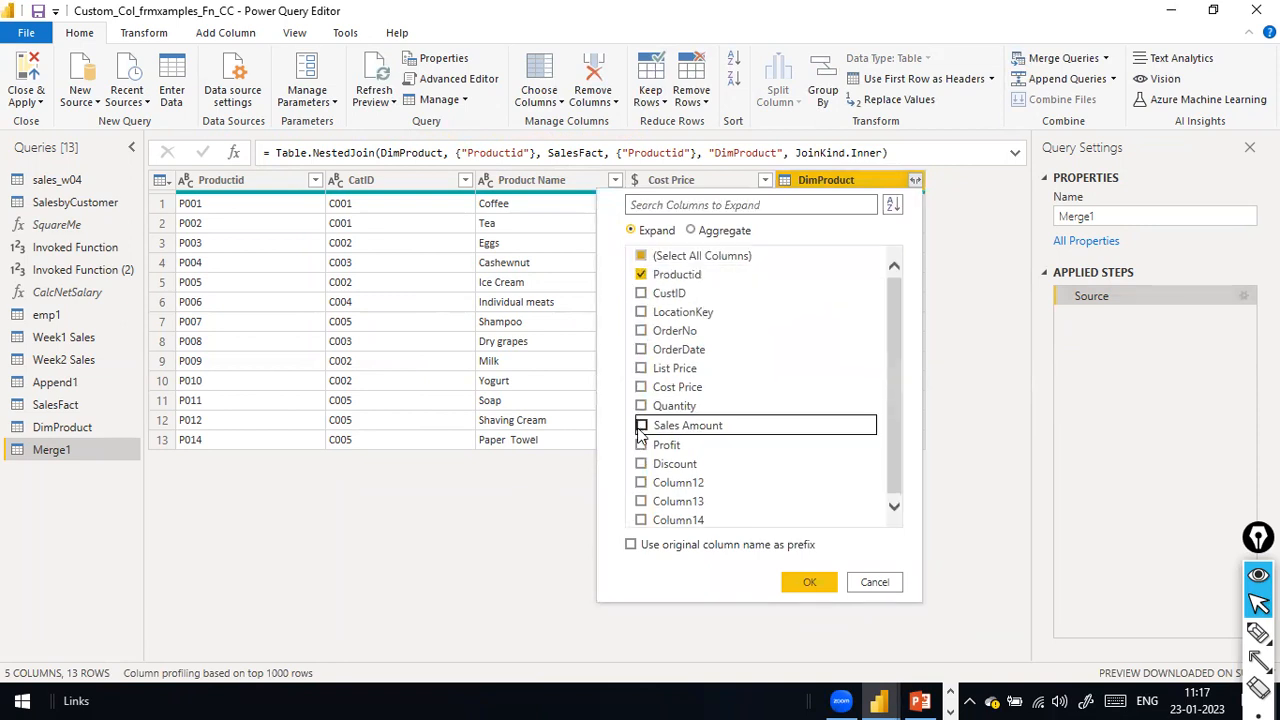
left_click(790, 583)
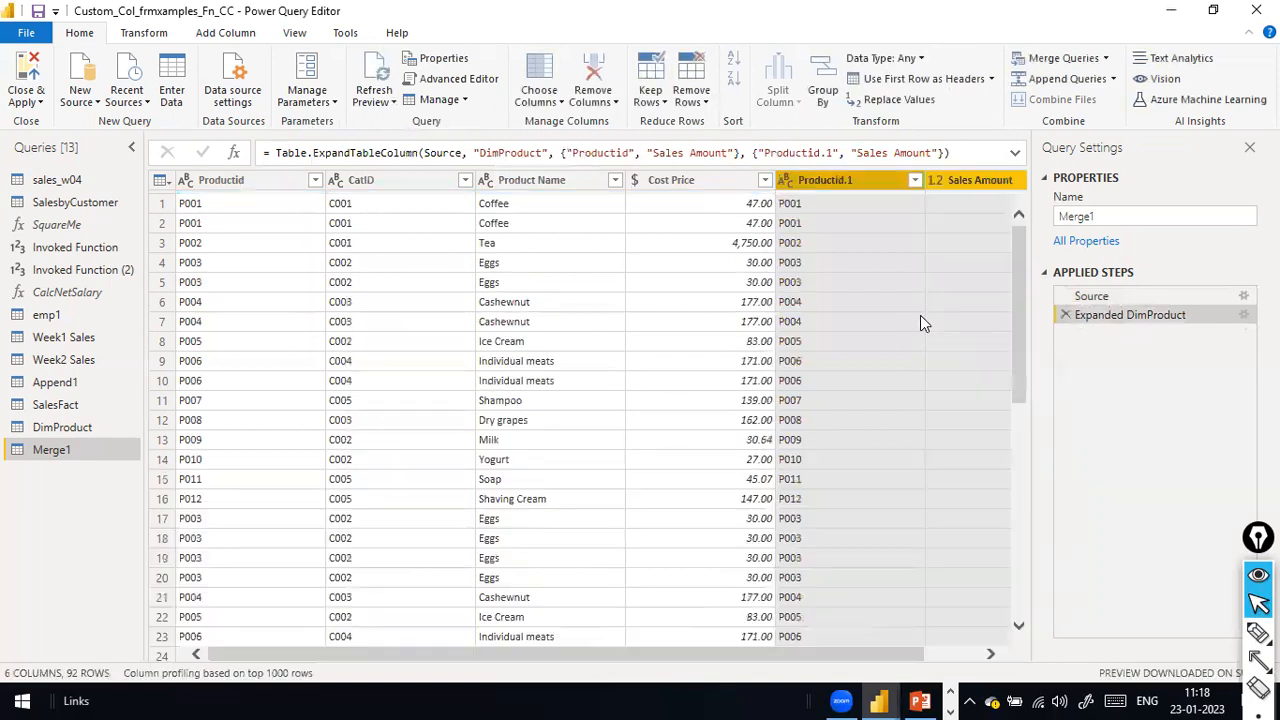
left_click(915, 180)
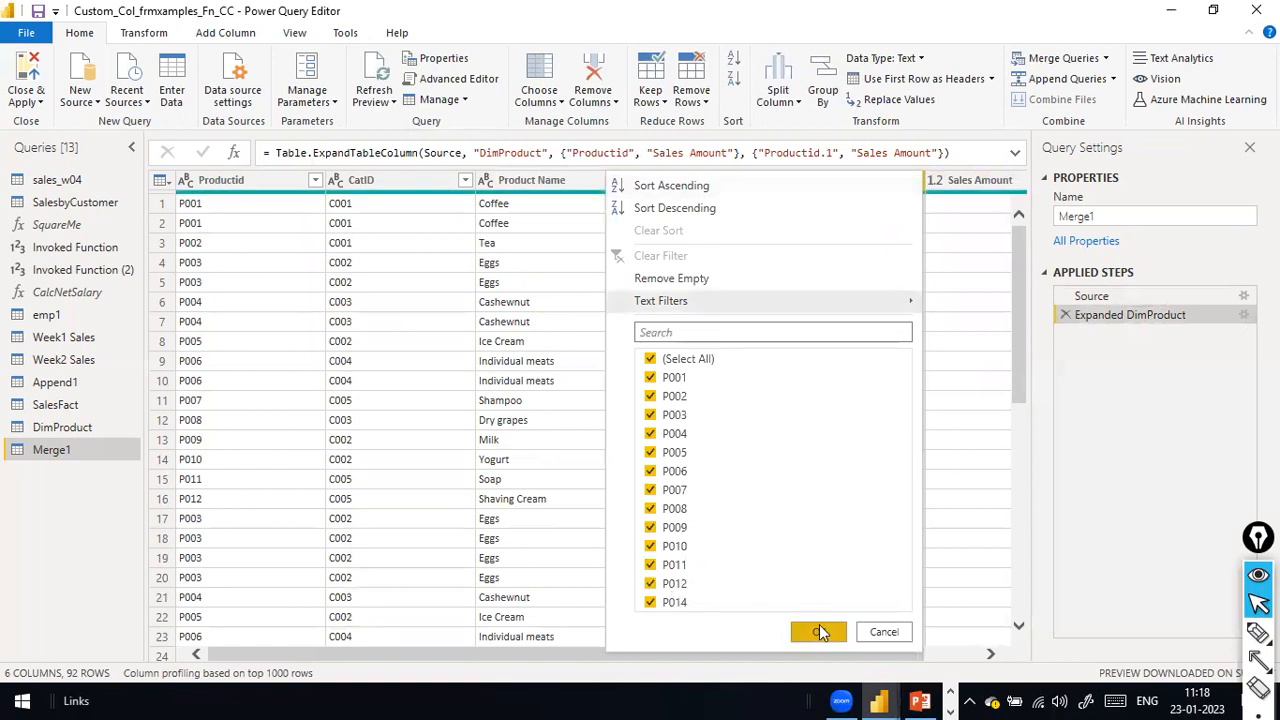
left_click(884, 632)
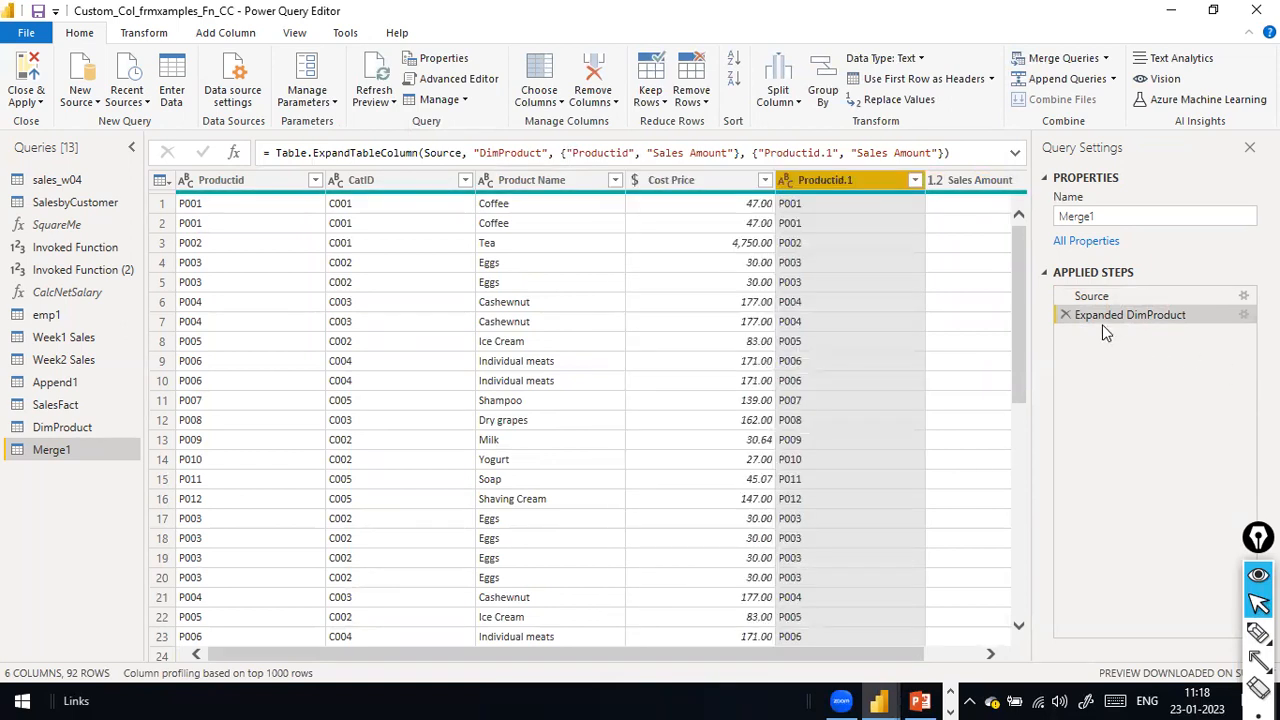
- Delete the Expanded DimProduct step and set the join kind in Merge1's Source step to Left Outer
left_click(1065, 315)
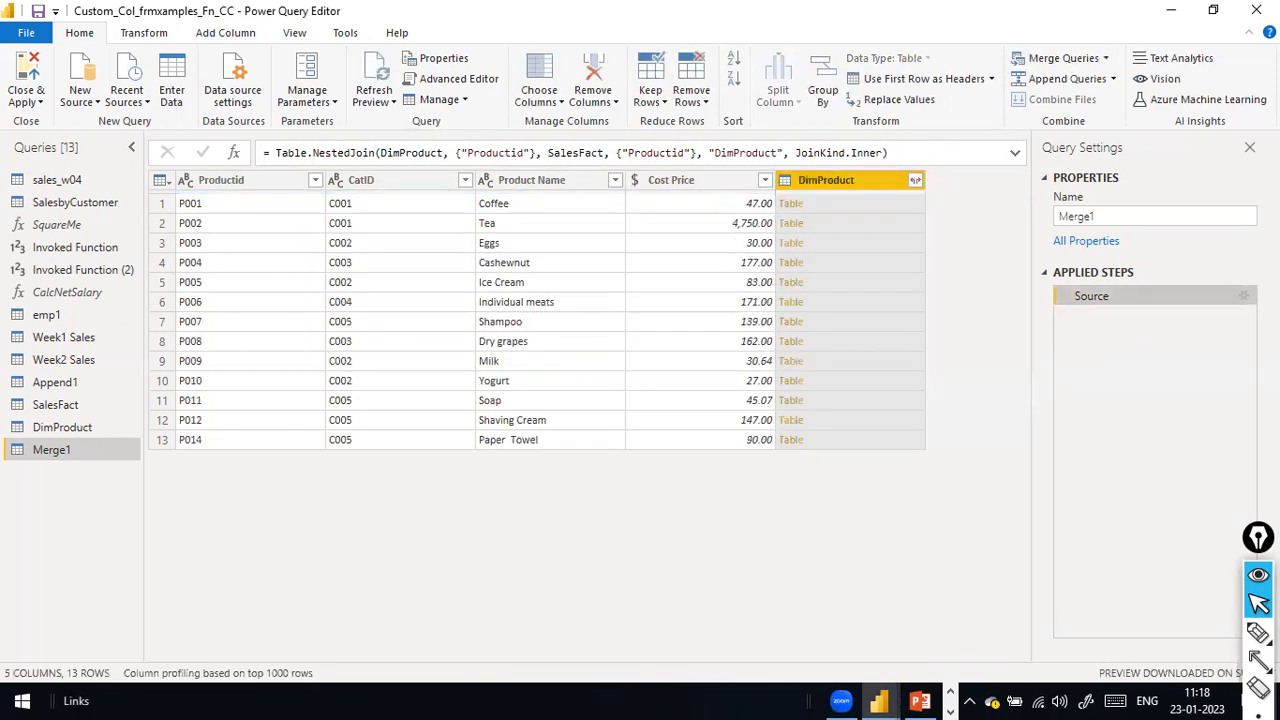
left_click(1243, 295)
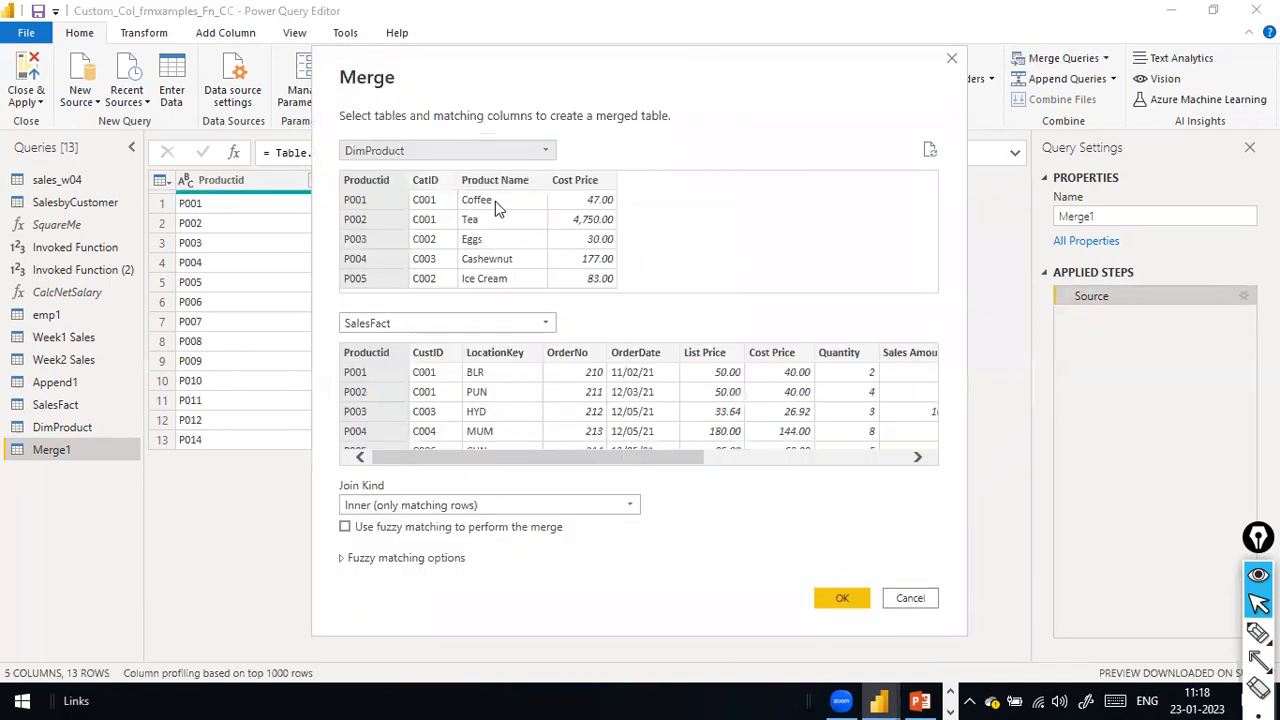
left_click(638, 505)
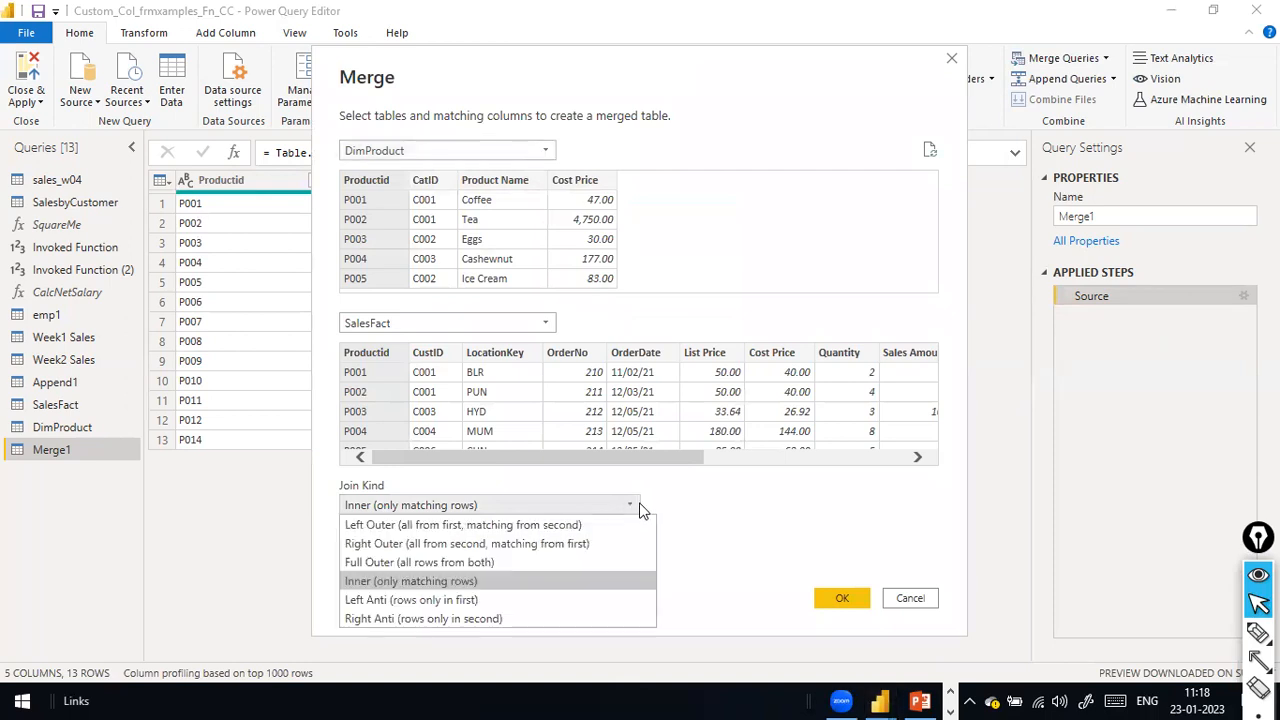
left_click(535, 525)
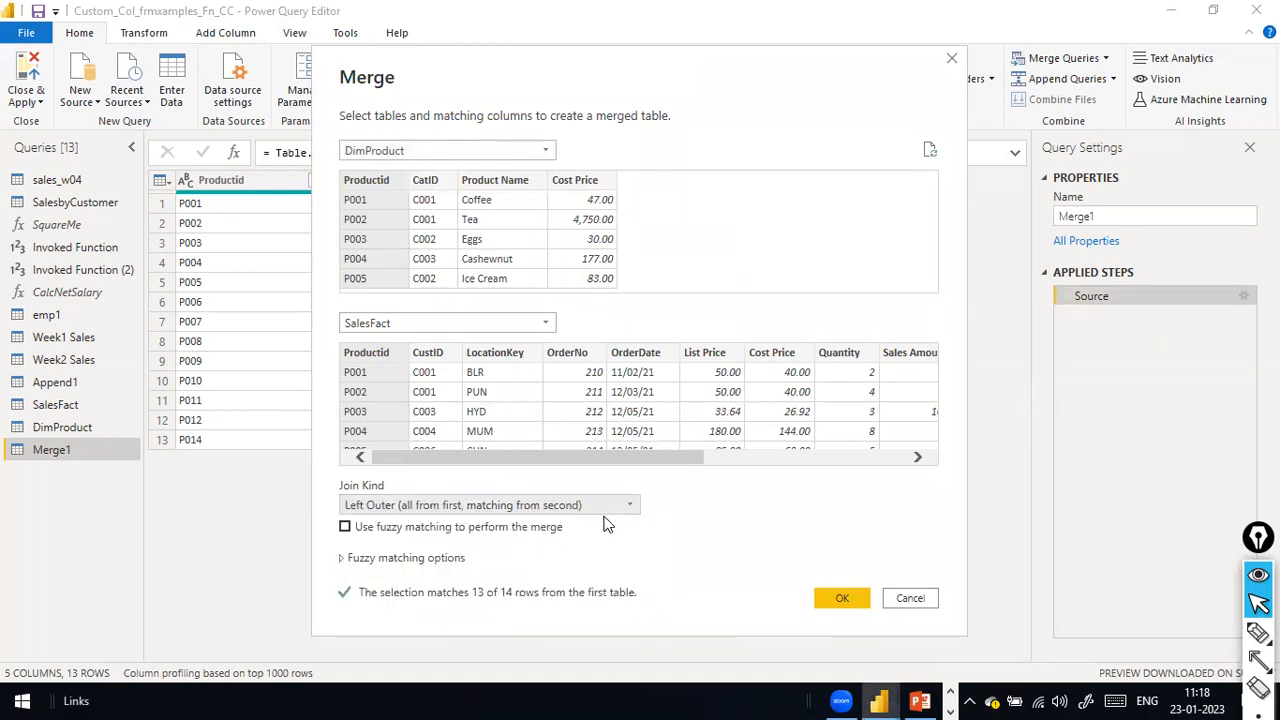
left_click(845, 605)
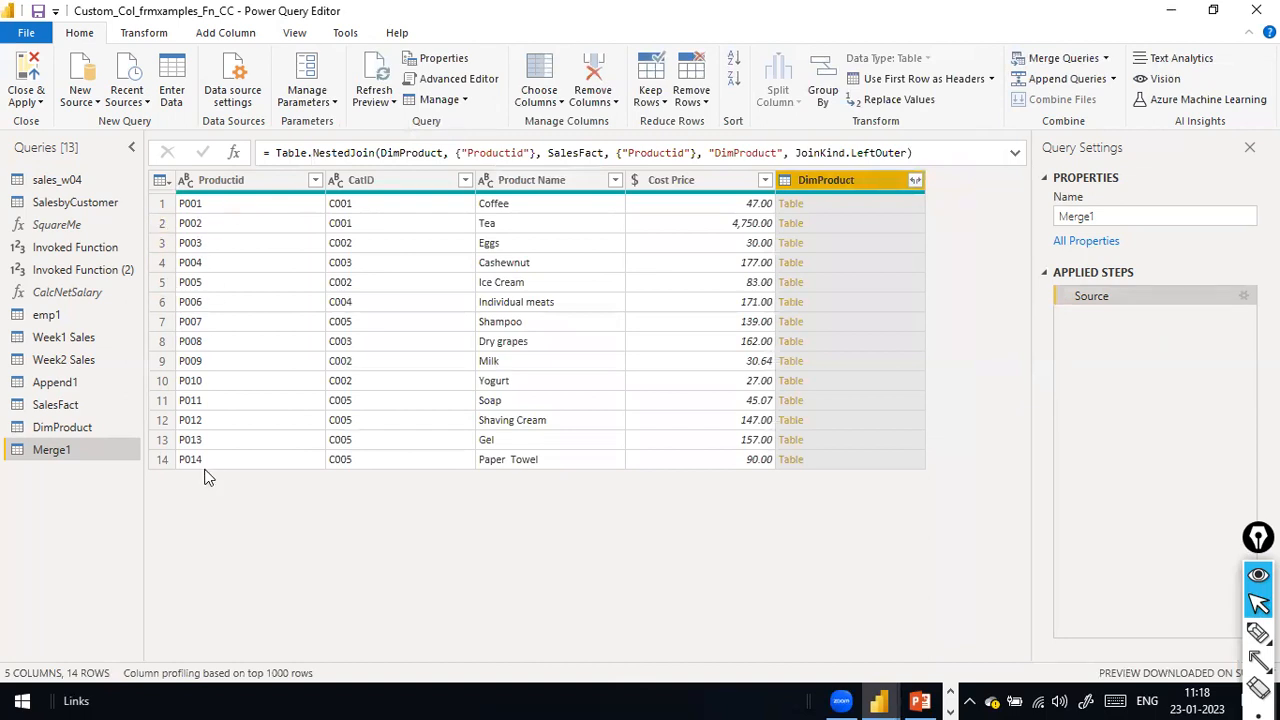
- Review the columns available for expansion in Merge1's DimProduct column without expanding them
mouse_move(913, 200)
left_click(913, 182)
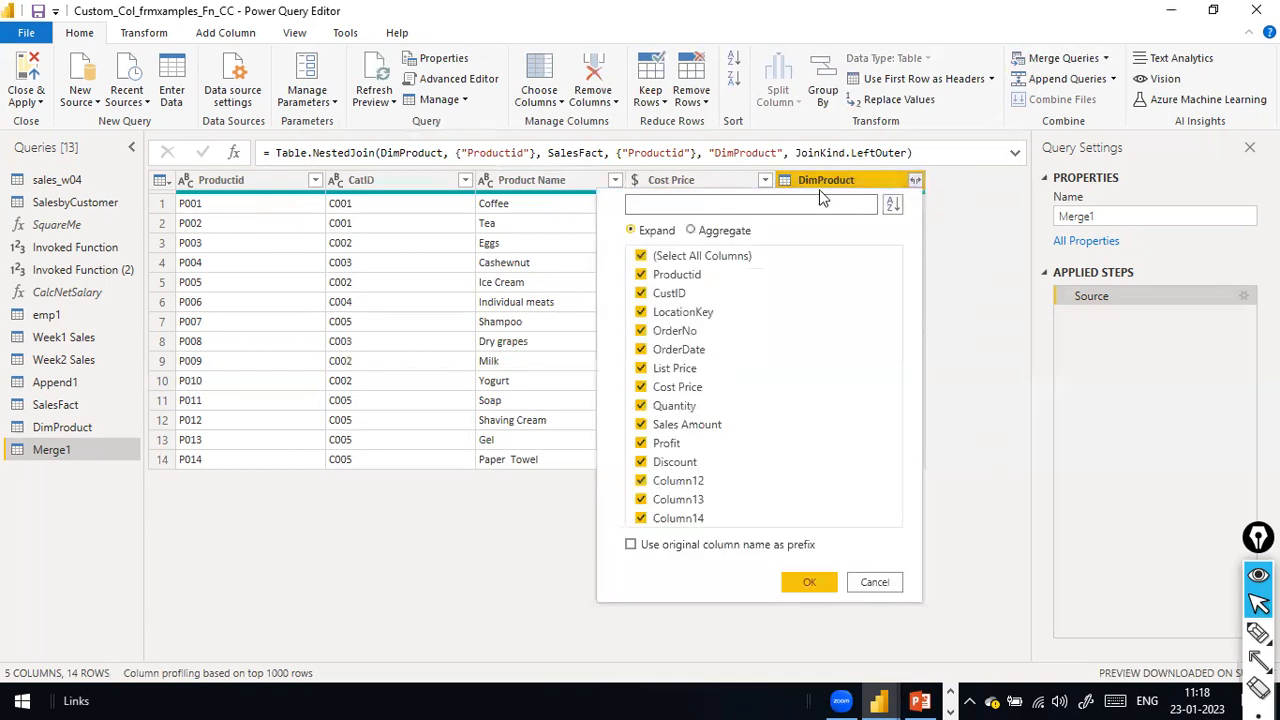
left_click(872, 581)
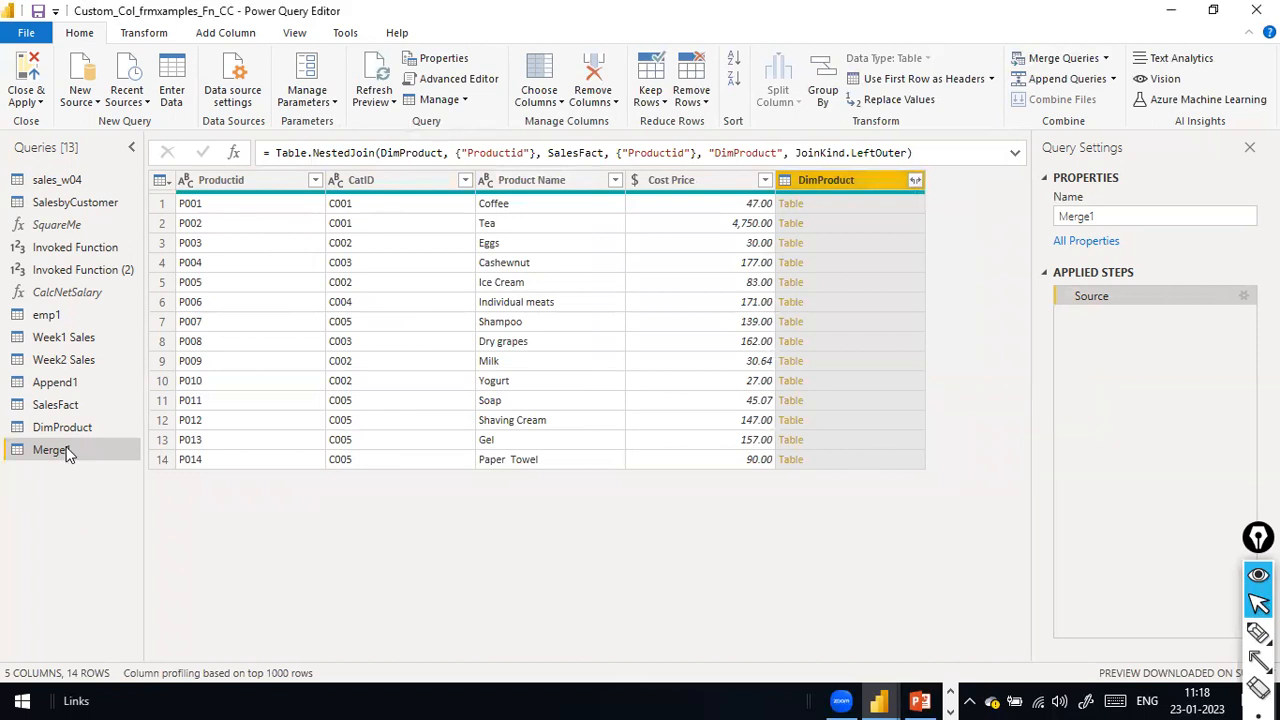
- Merge DimProduct with SalesFact as a new query, matching on Productid in both tables with a Left Outer join
left_click(1105, 58)
left_click(1090, 103)
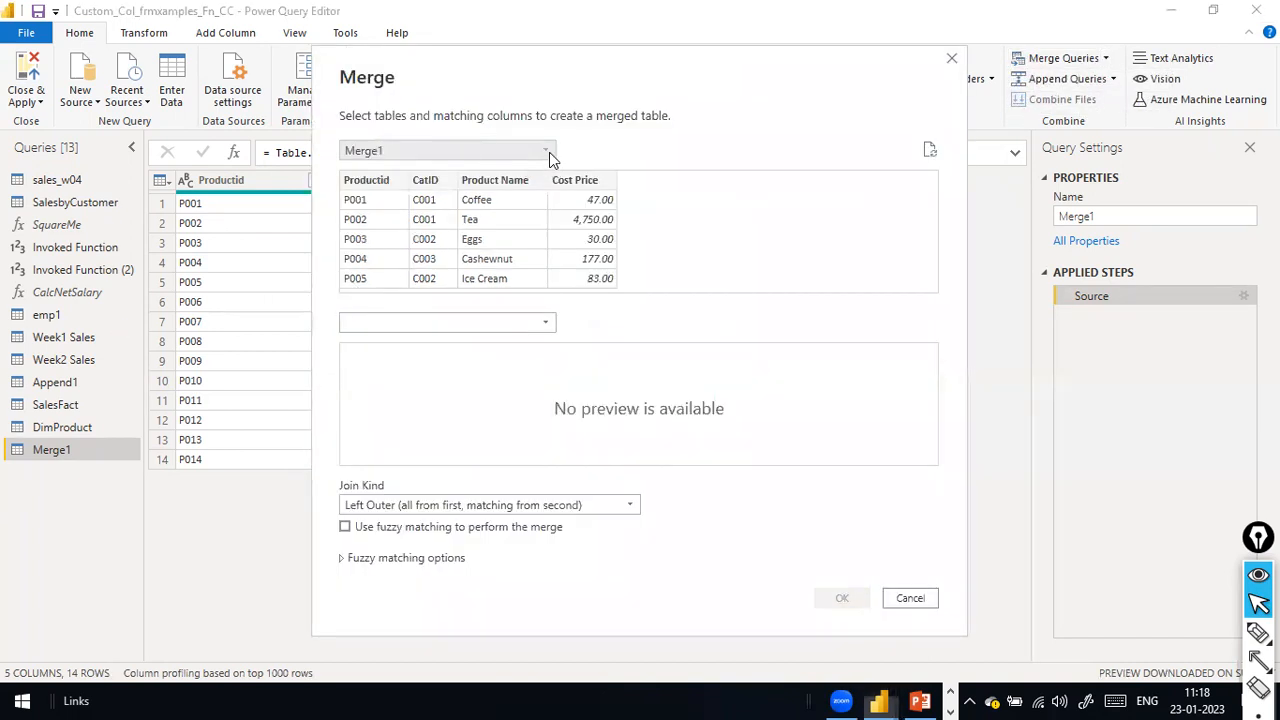
left_click(547, 151)
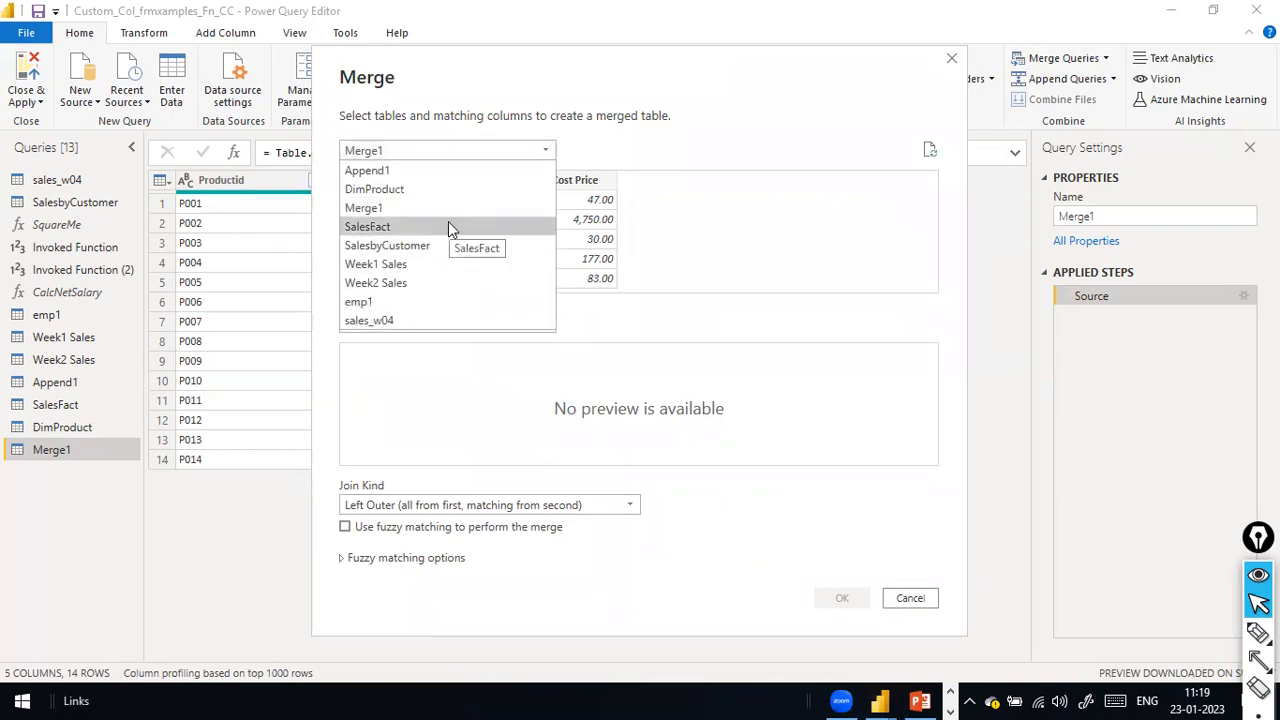
left_click(458, 190)
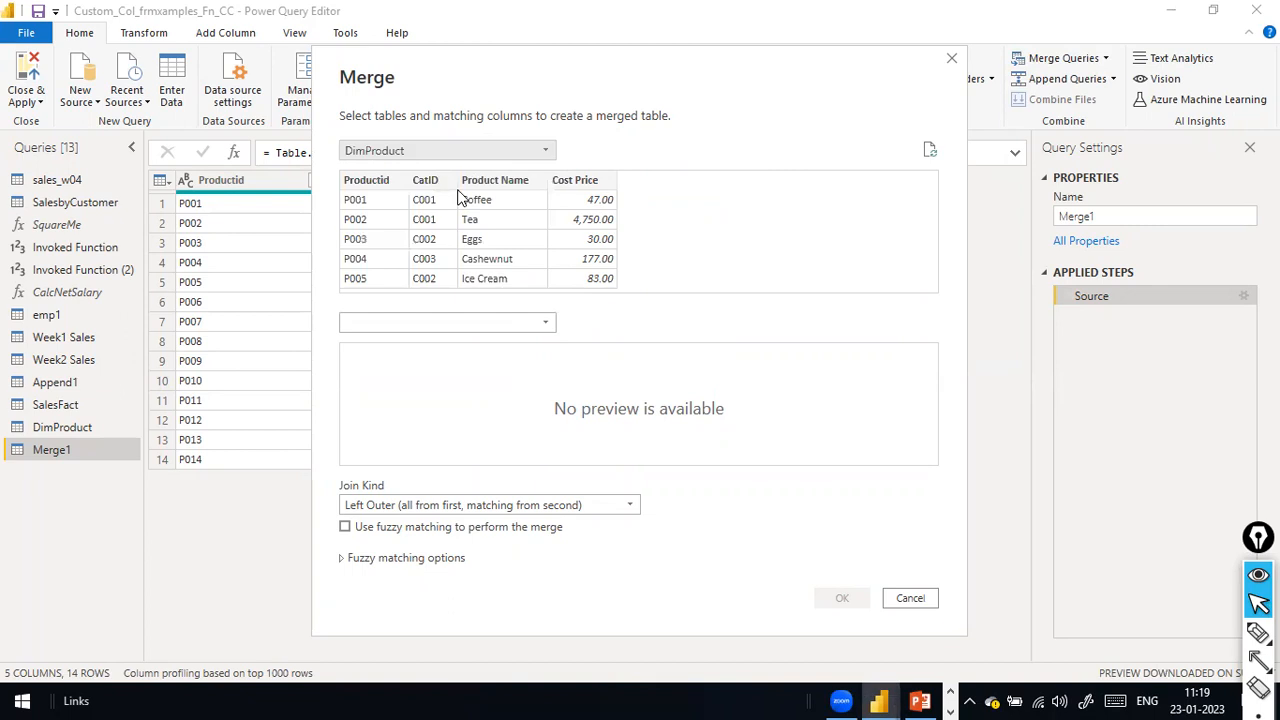
left_click(450, 321)
left_click(443, 405)
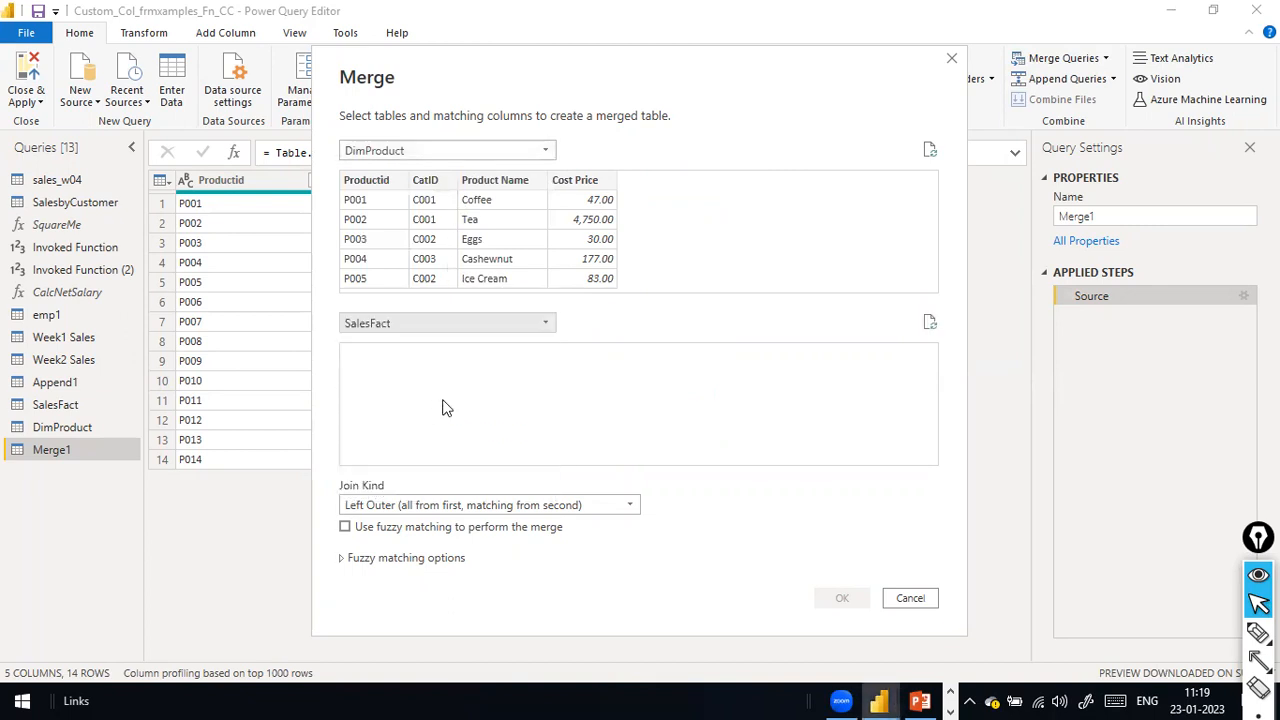
left_click(392, 182)
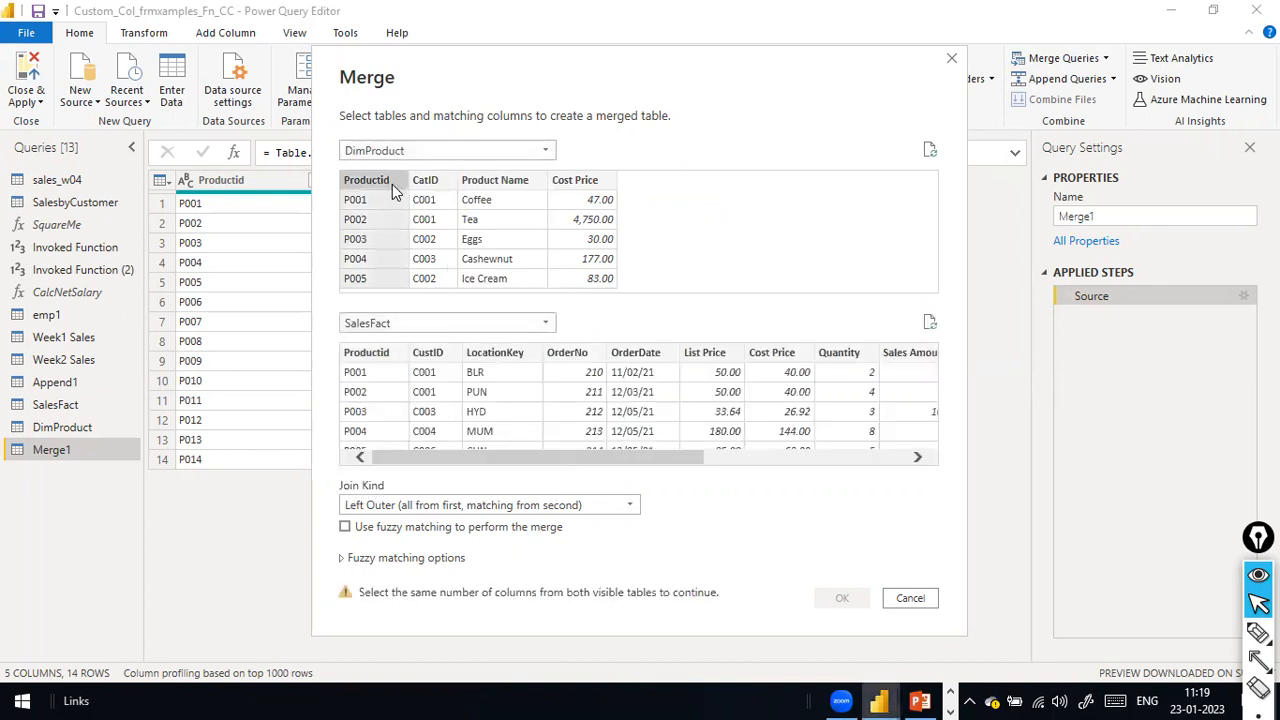
left_click(372, 355)
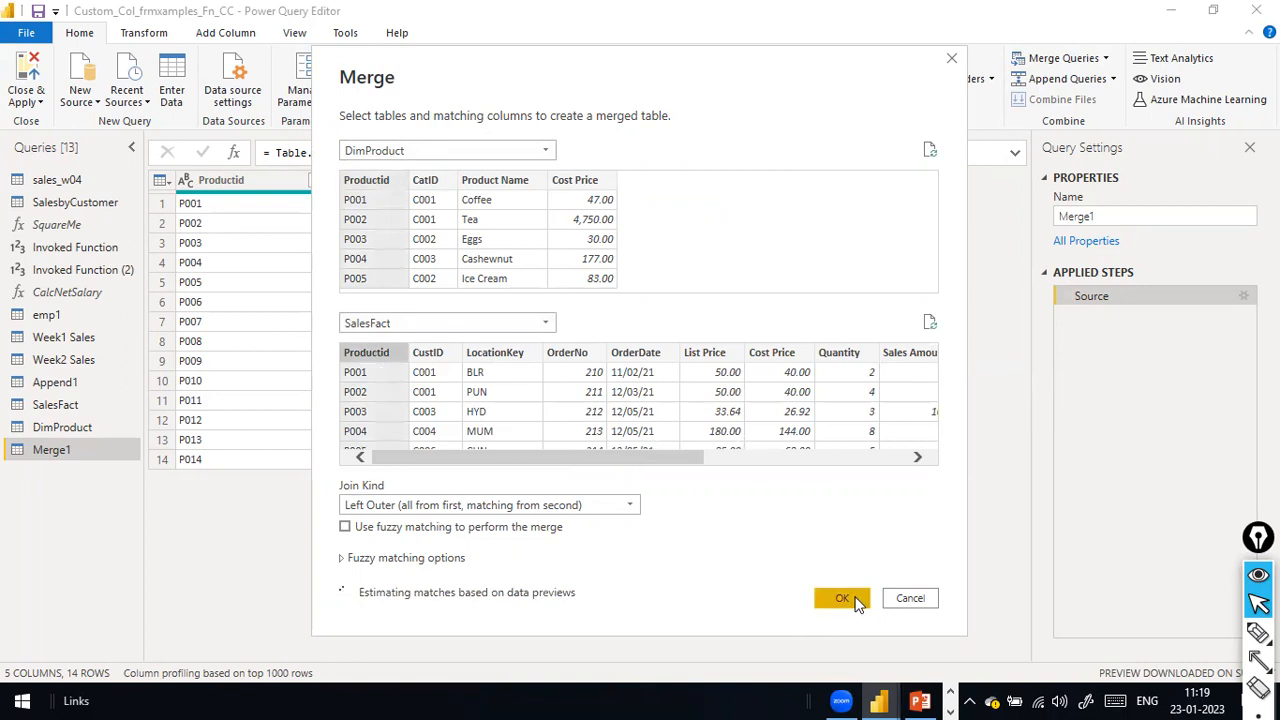
left_click(847, 597)
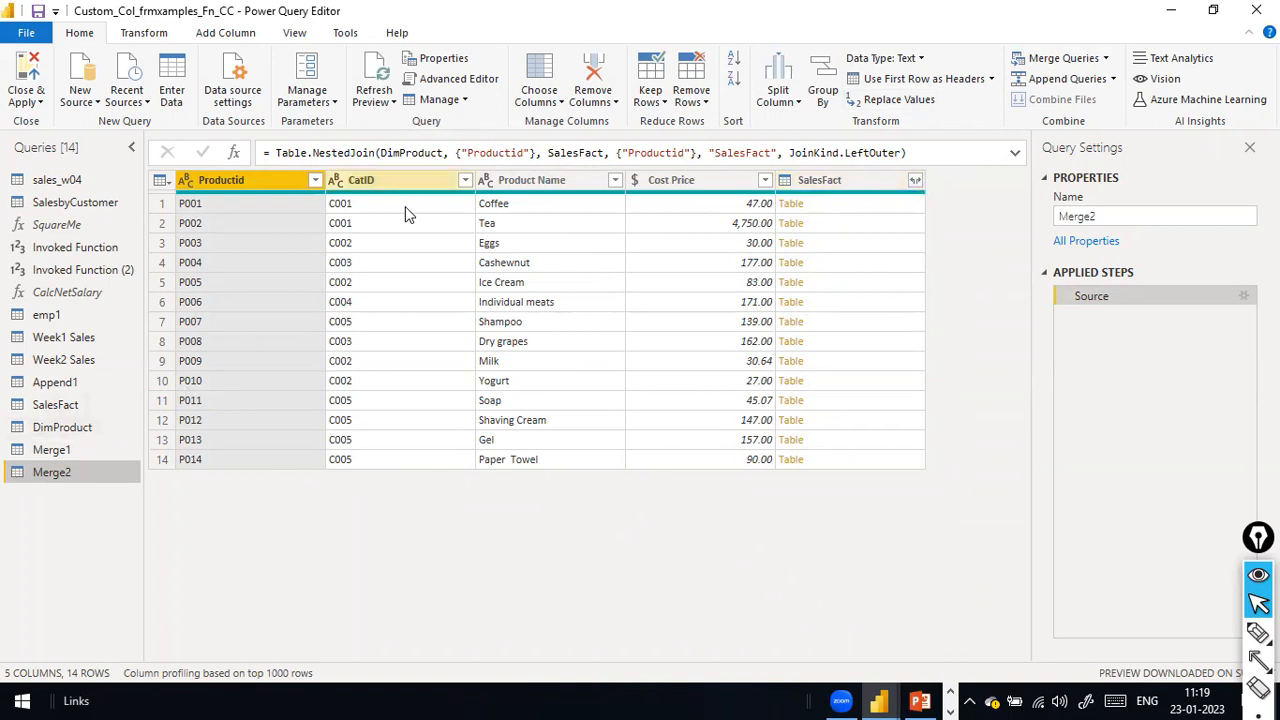
- Expand only Productid and Sales Amount from the SalesFact column of Merge2, without a prefix
left_click(915, 180)
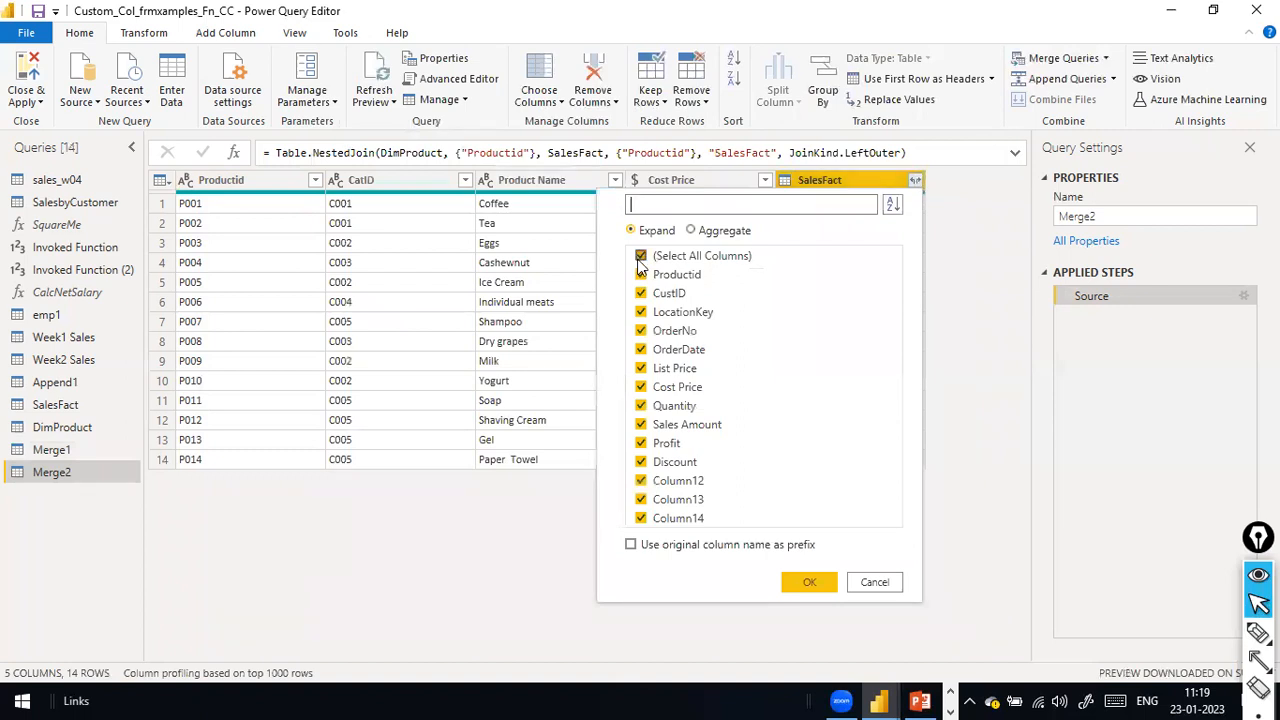
left_click(641, 256)
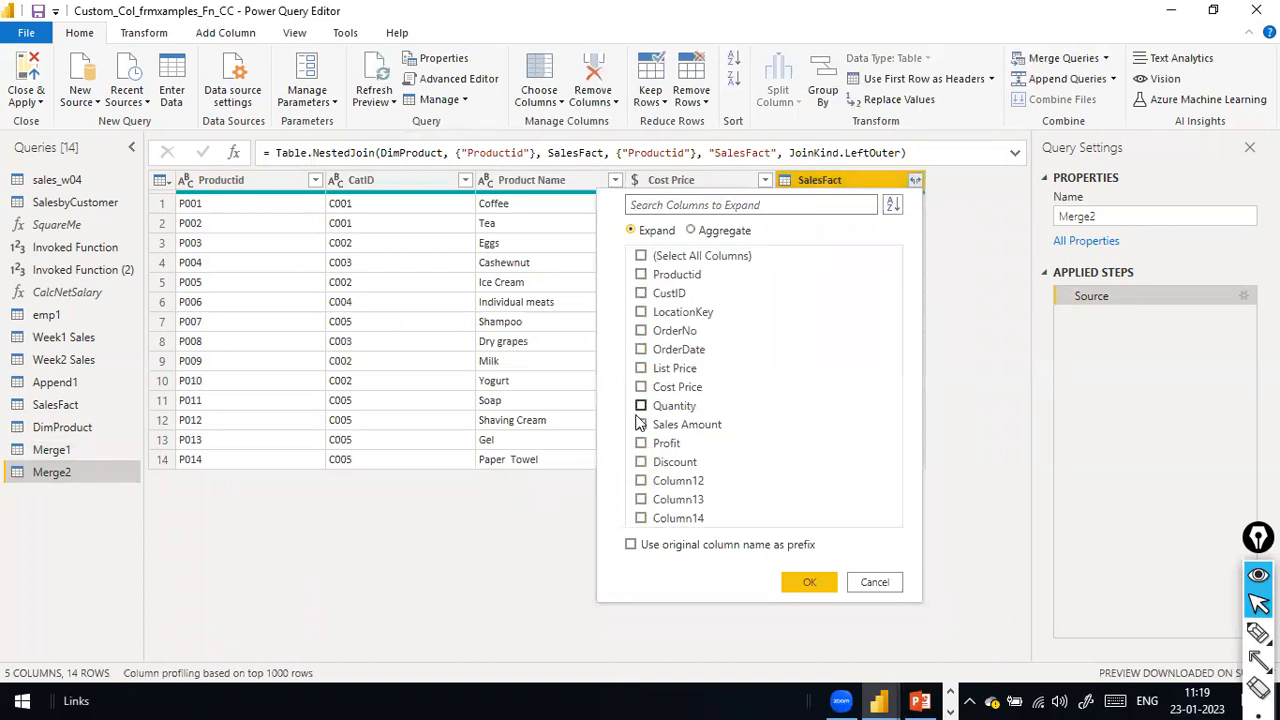
left_click(642, 275)
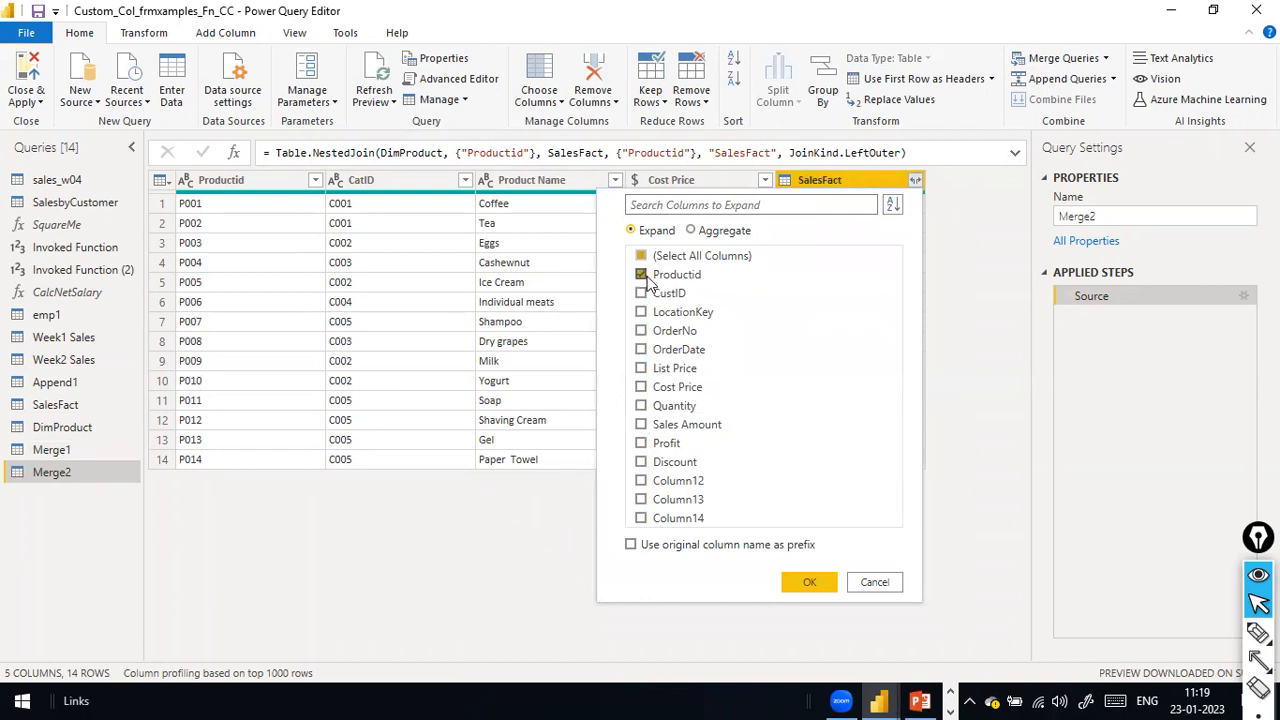
left_click(641, 425)
left_click(808, 583)
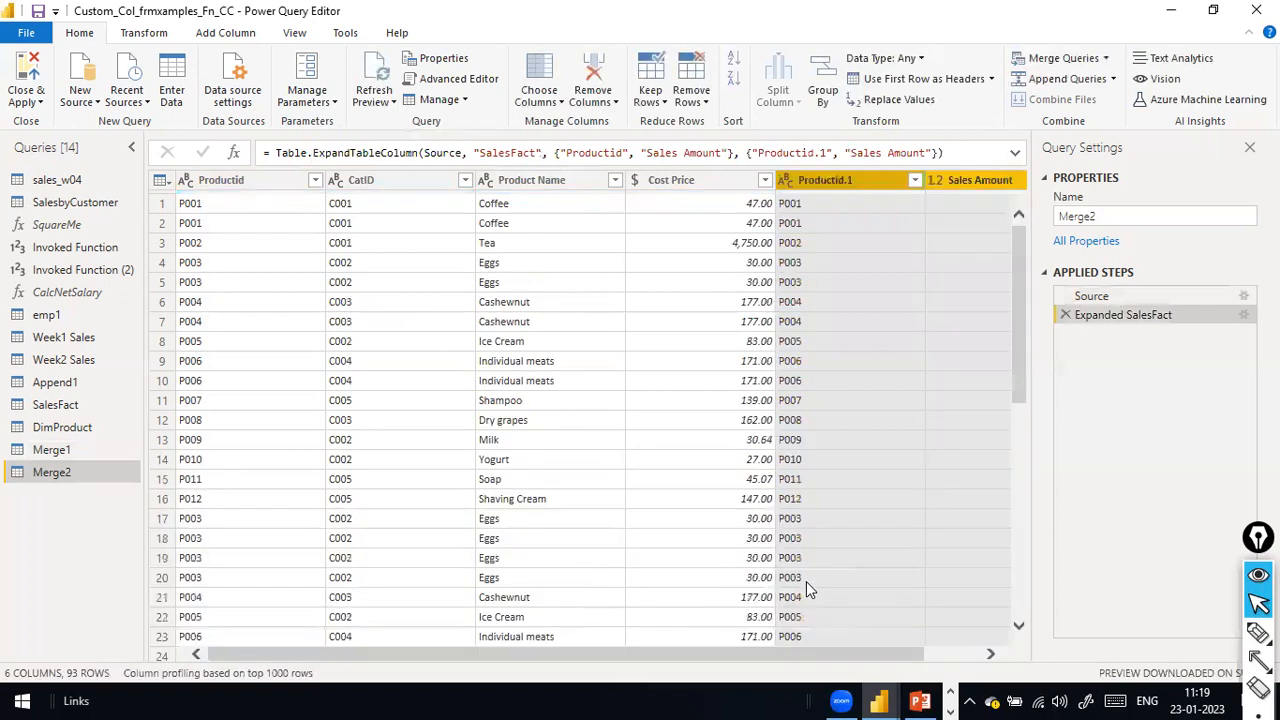
- Apply the Productid.1 filter with all values selected, including null, and compare the Productid value list and the merged rows
left_click(913, 184)
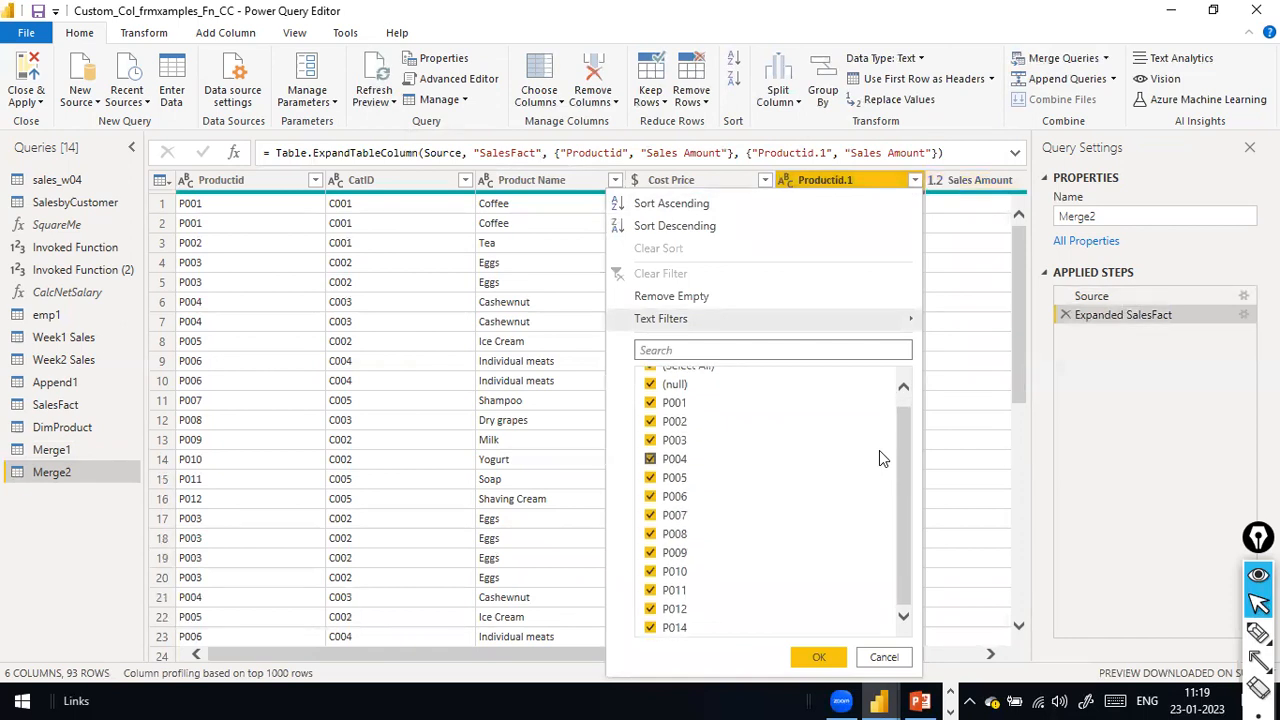
left_click(818, 659)
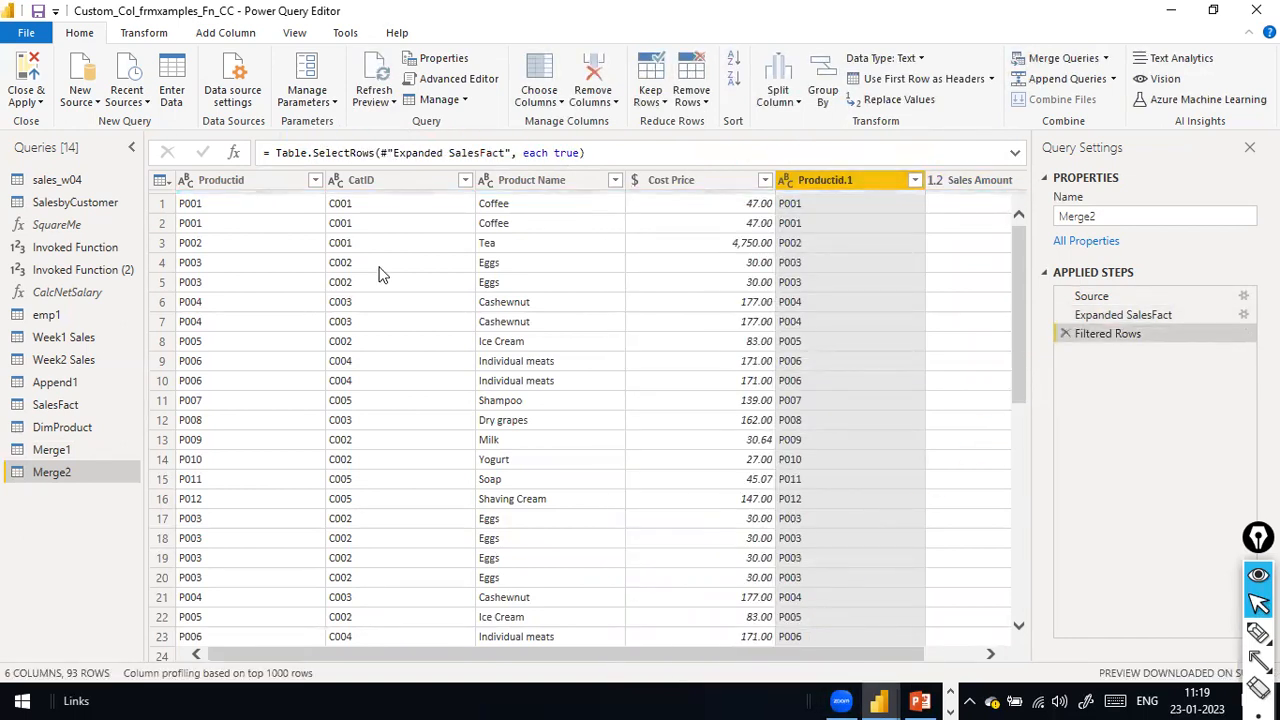
left_click(315, 181)
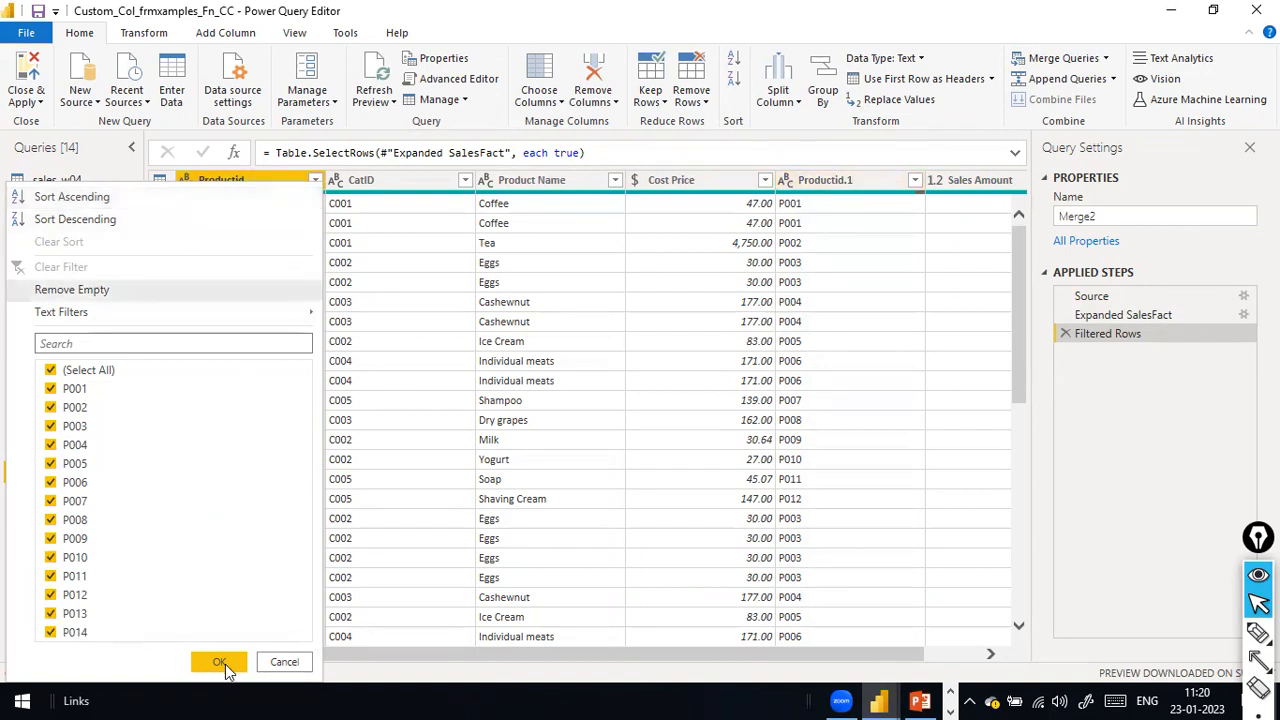
left_click(284, 662)
scroll(281, 600, "down", 10)
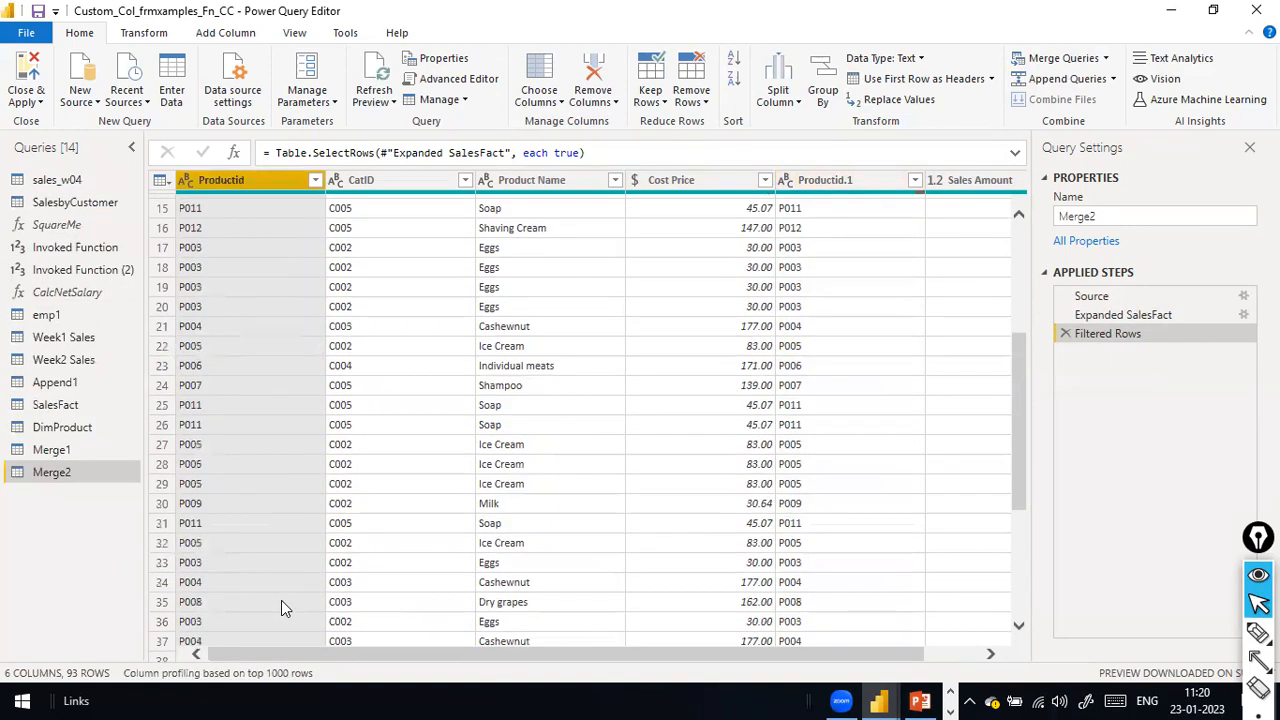
scroll(281, 600, "down", 12)
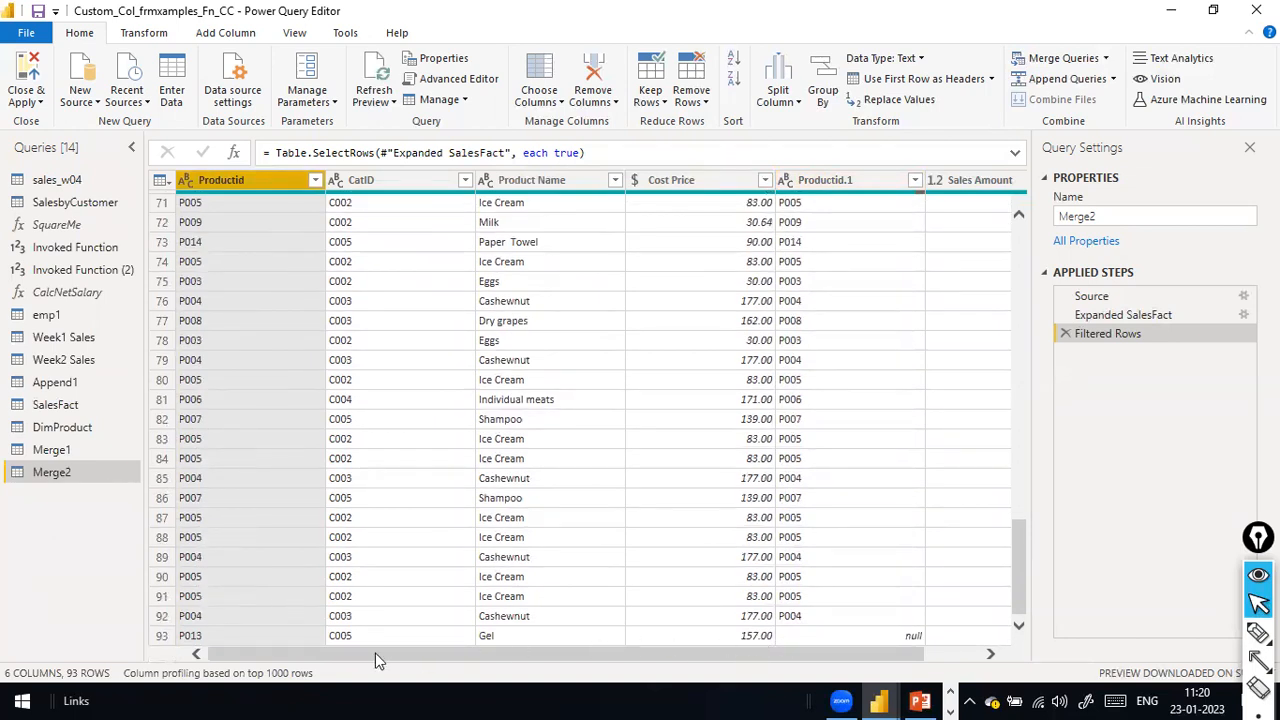
- Rename the Merge2 query to Left Outer Join
left_click_drag(772, 645, 897, 645)
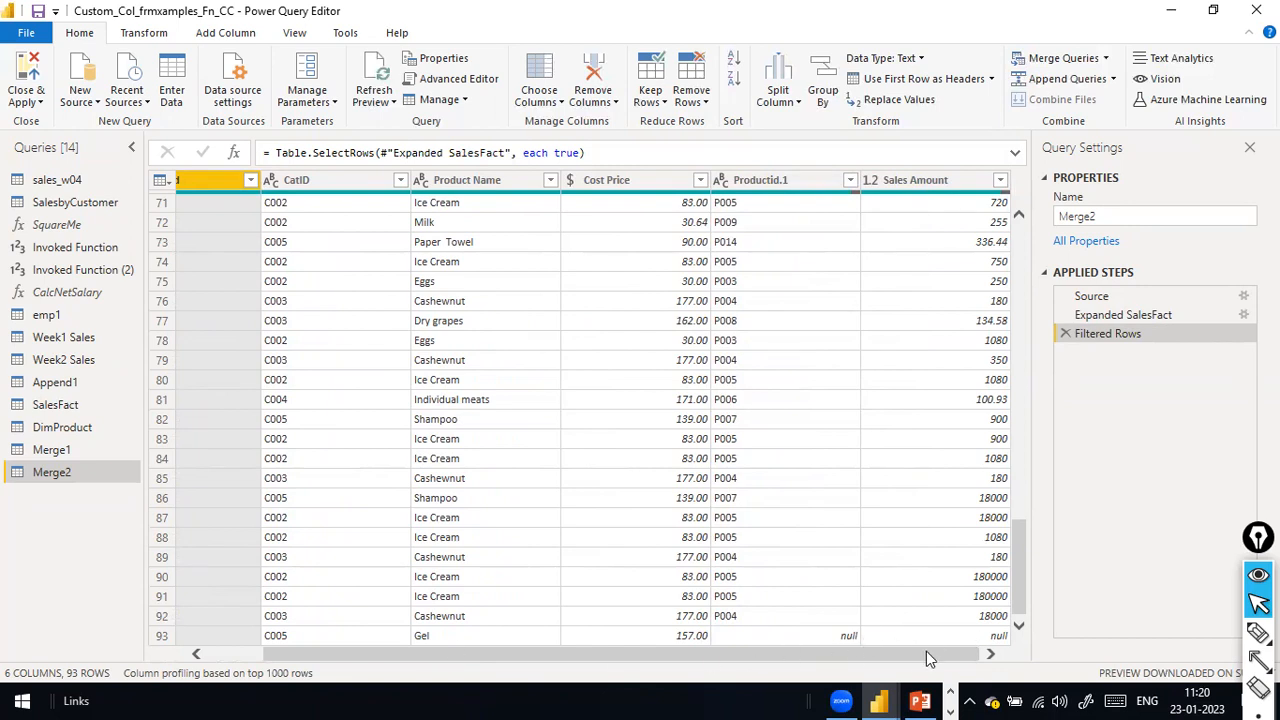
right_click(71, 477)
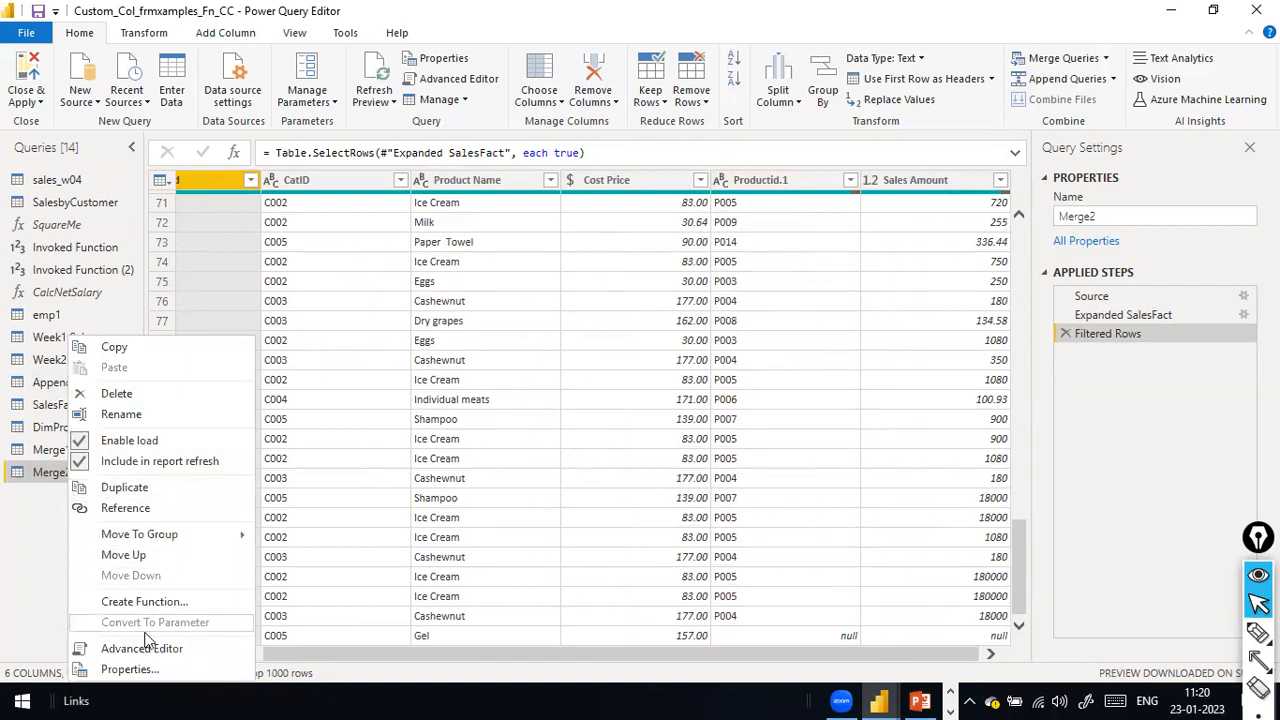
left_click(164, 416)
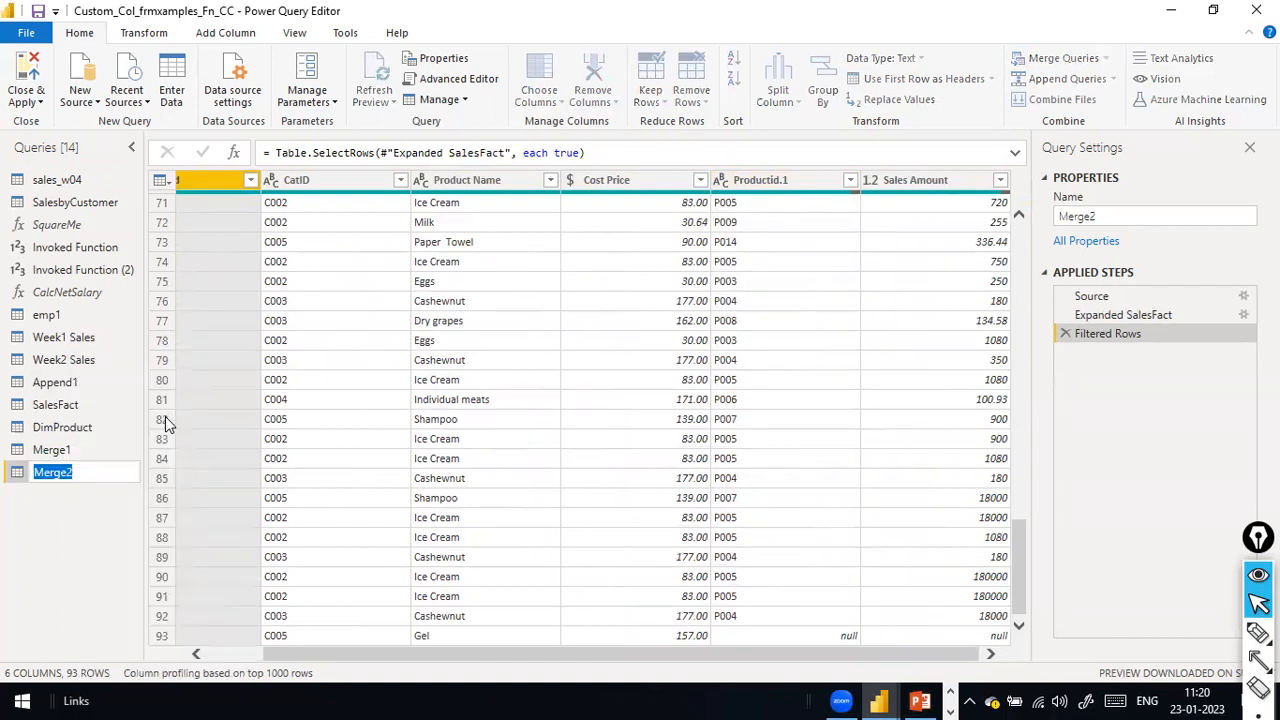
type("Left Outer Joini")
key("Return")
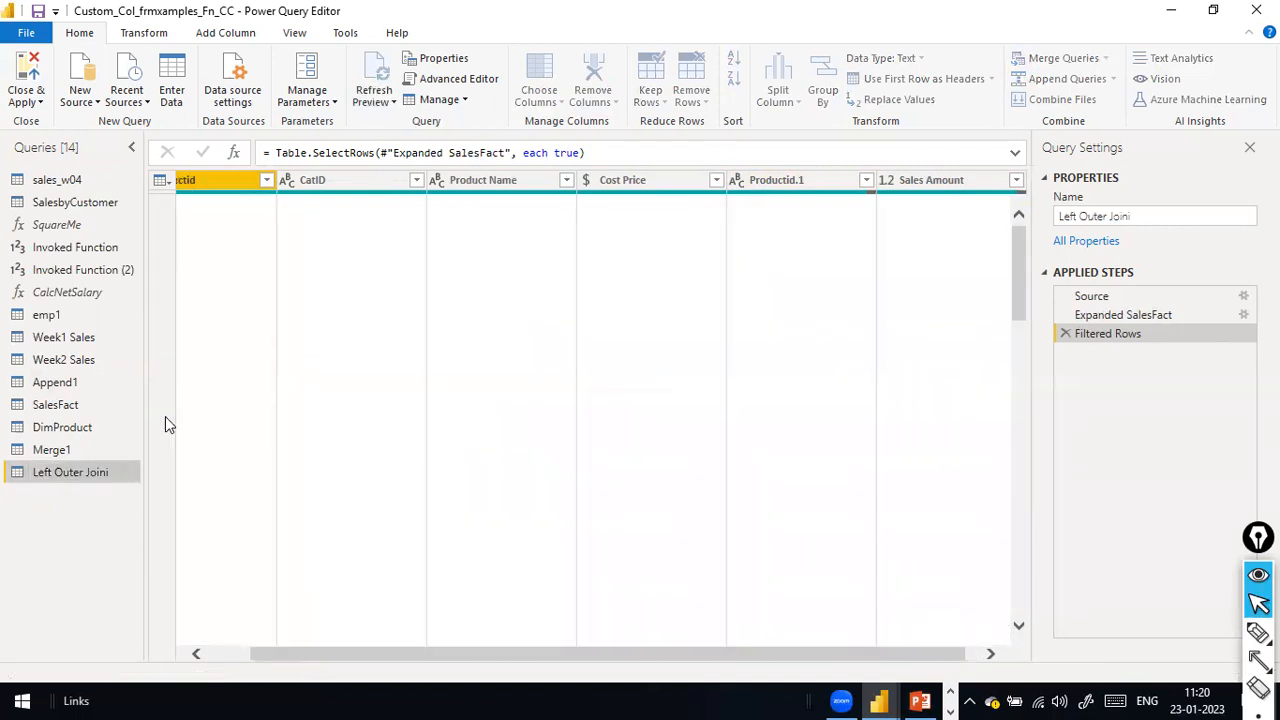
double_click(116, 477)
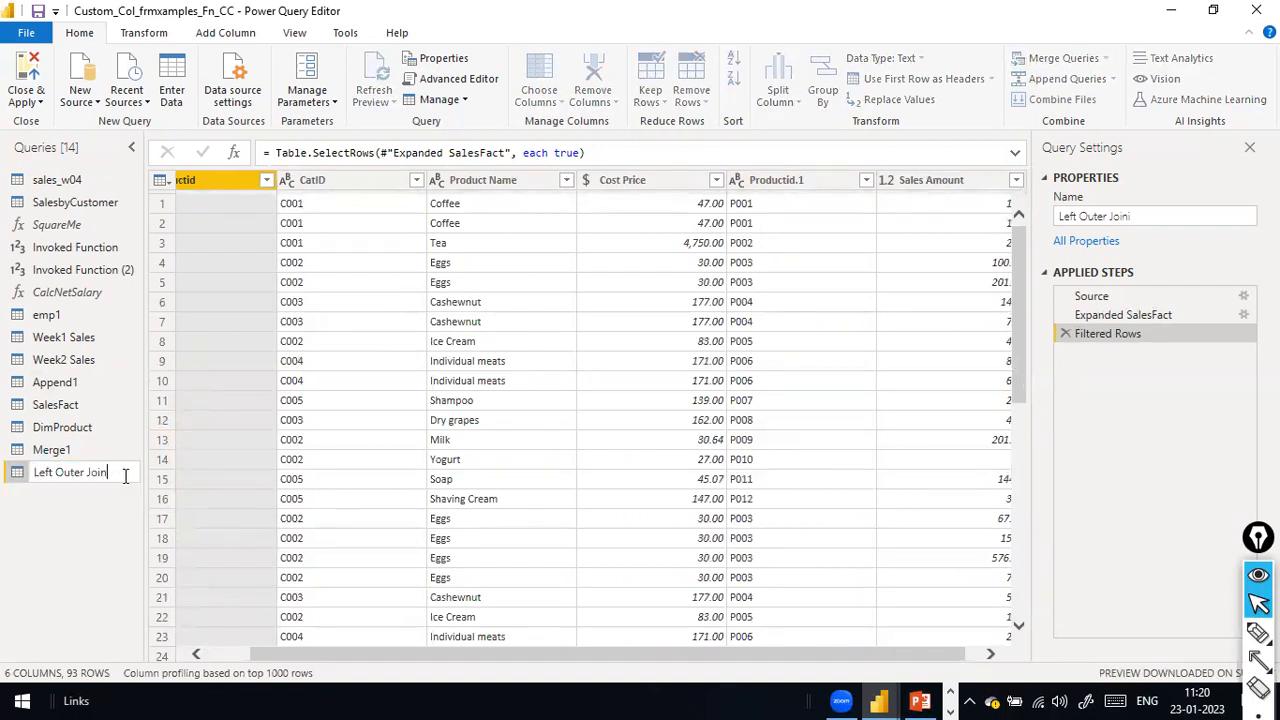
key("Return")
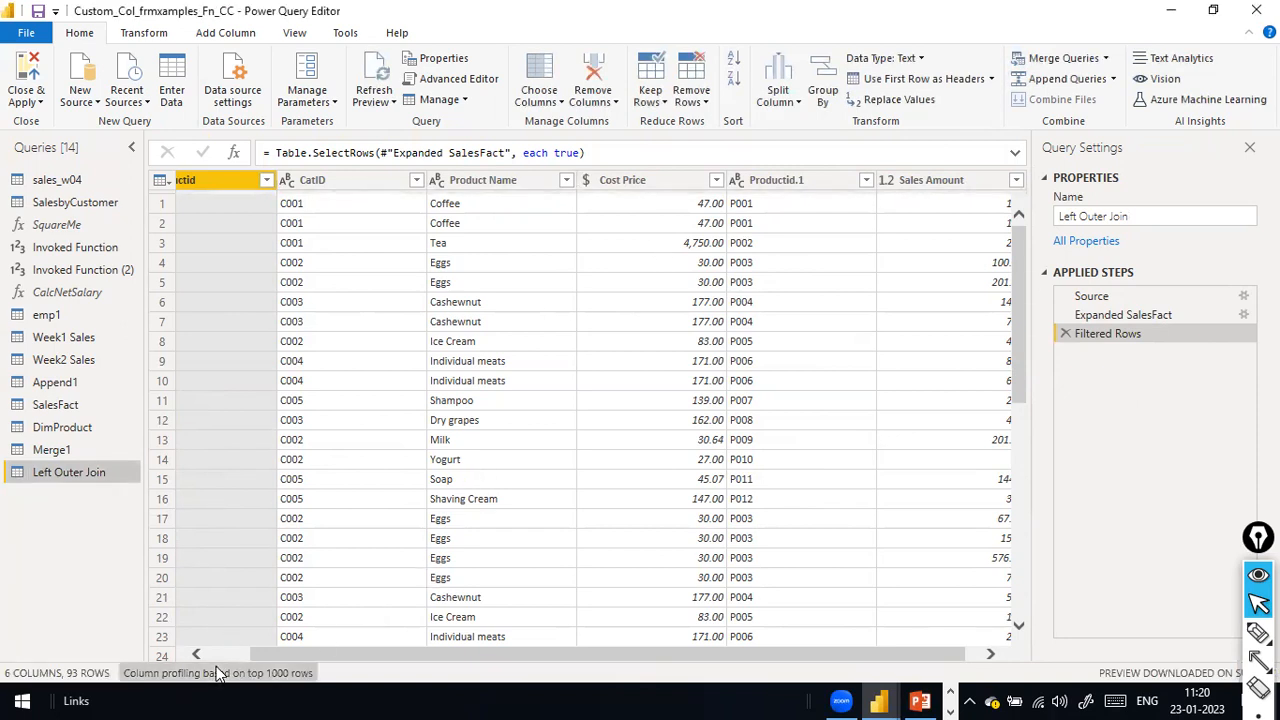
left_click(249, 653)
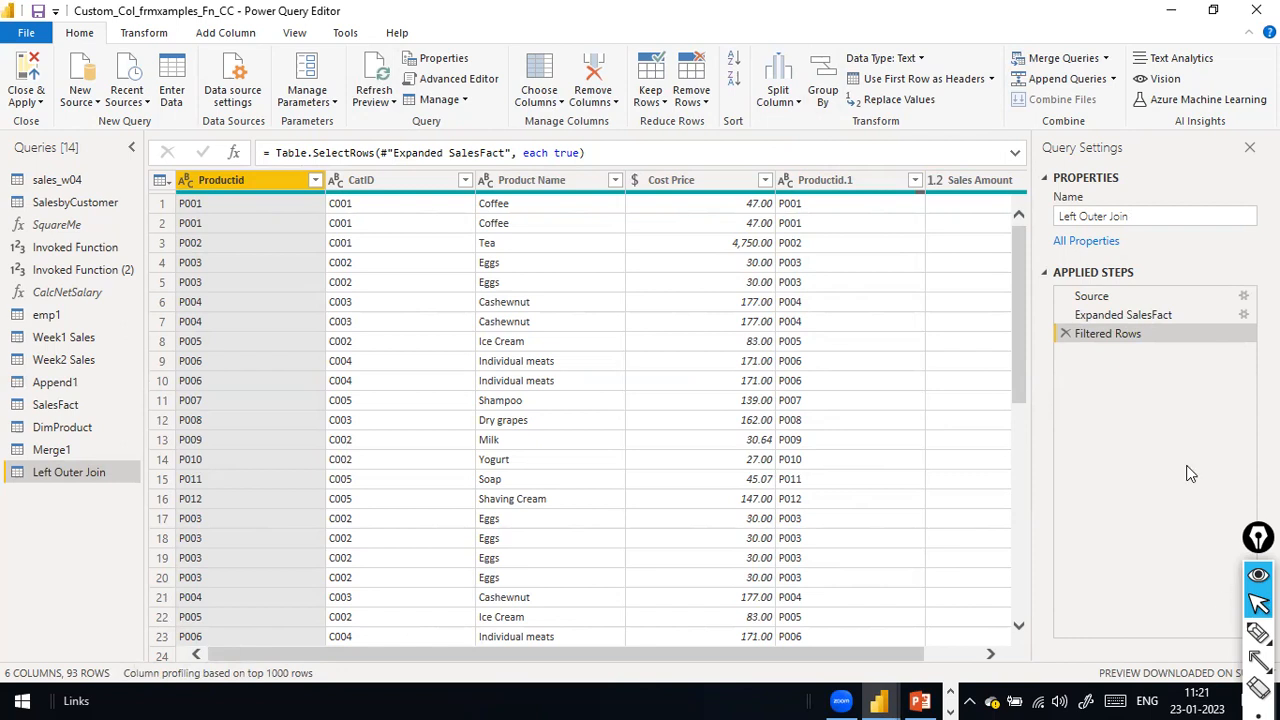
- Close the query editor and apply all pending query changes to the report's data model
left_click(24, 36)
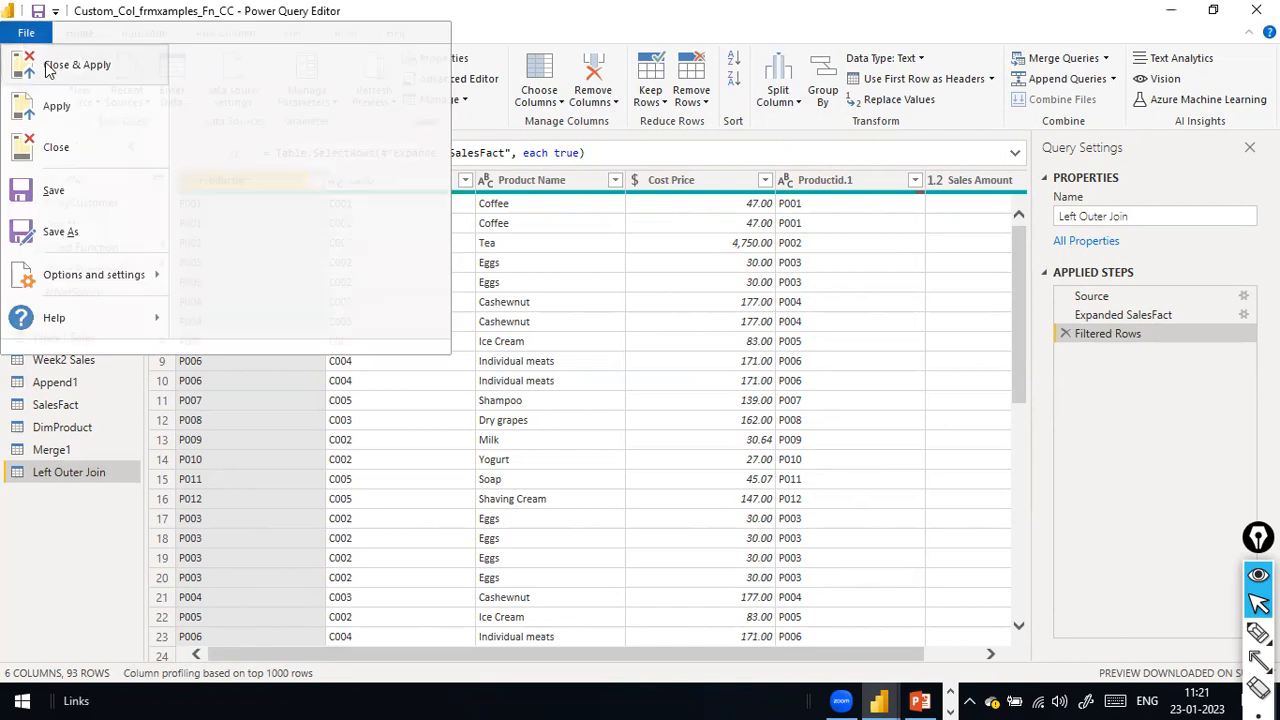
left_click(49, 67)
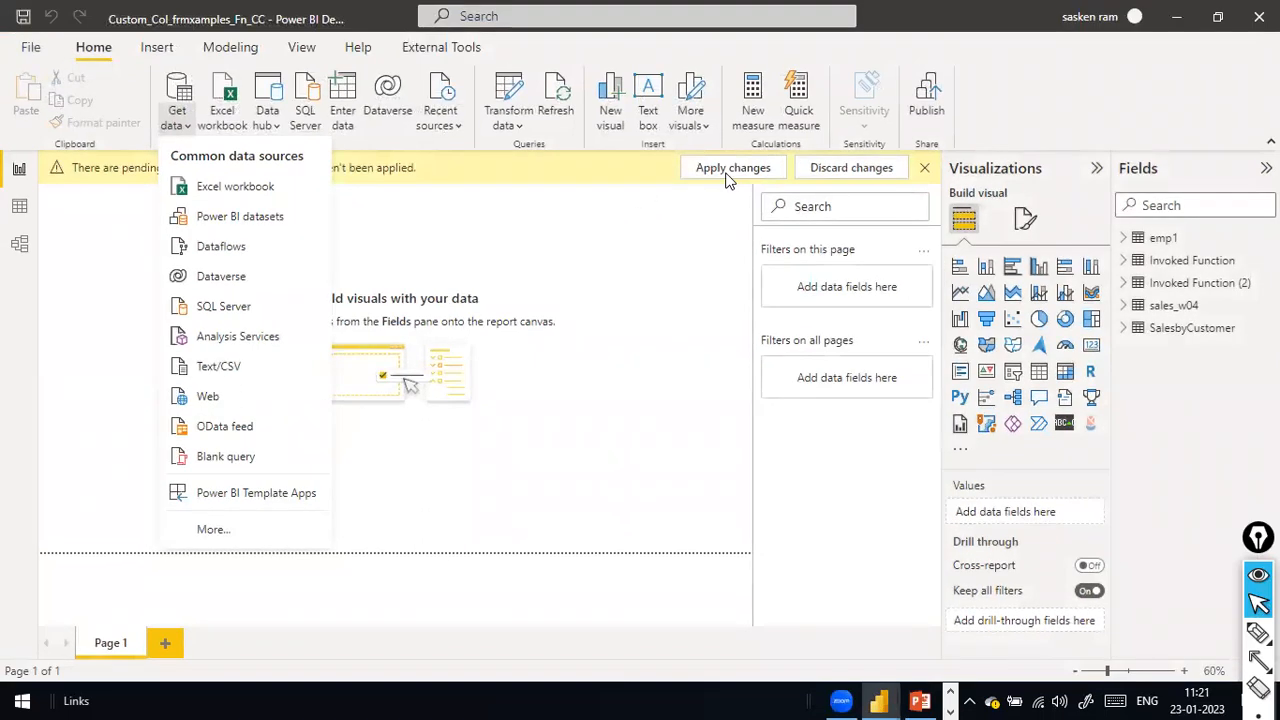
left_click(728, 170)
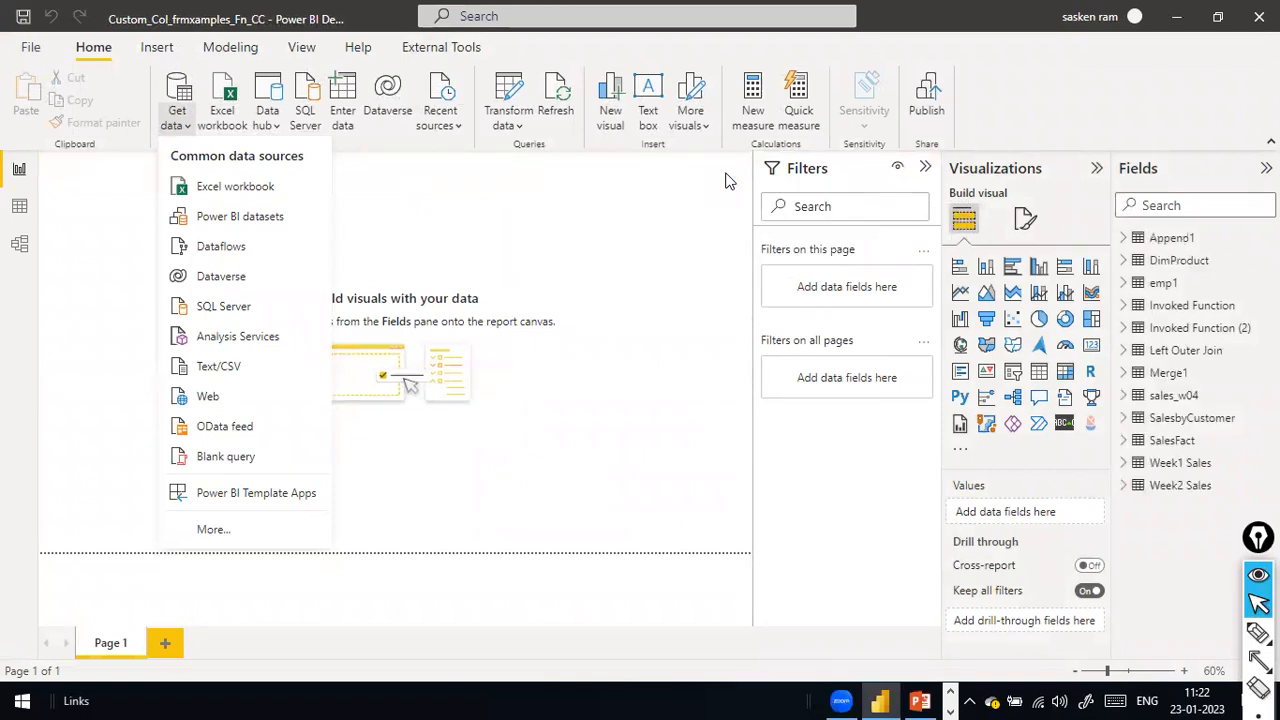
- Sketch two overlapping circles labelled Product and SalesFact with the screen pen, listing prodid 1, 2, 3, 4 and 1, 3, 4 beneath
key("ctrl+shift+3")
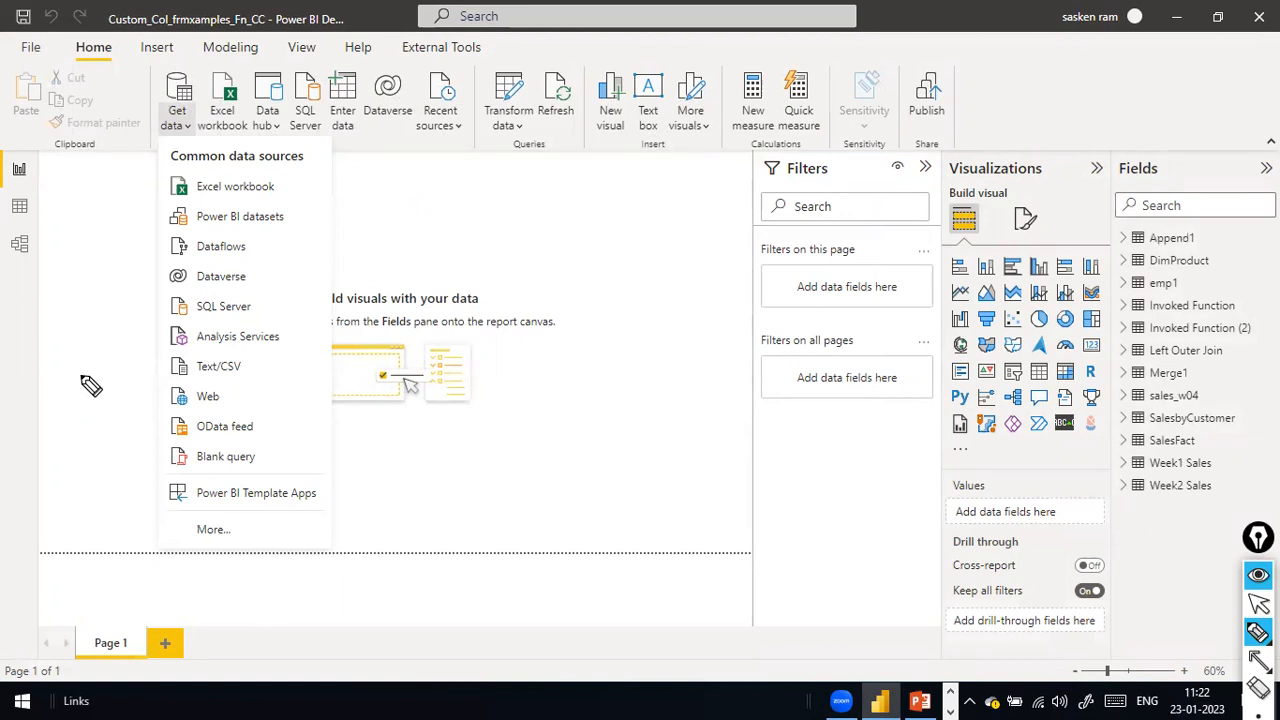
mouse_move(417, 214)
left_mouse_down()
mouse_move(503, 222)
mouse_move(415, 233)
left_mouse_up()
mouse_move(515, 186)
left_mouse_down()
mouse_move(587, 185)
mouse_move(511, 219)
left_mouse_up()
mouse_move(420, 371)
left_mouse_down()
mouse_move(452, 375)
mouse_move(468, 352)
left_mouse_up()
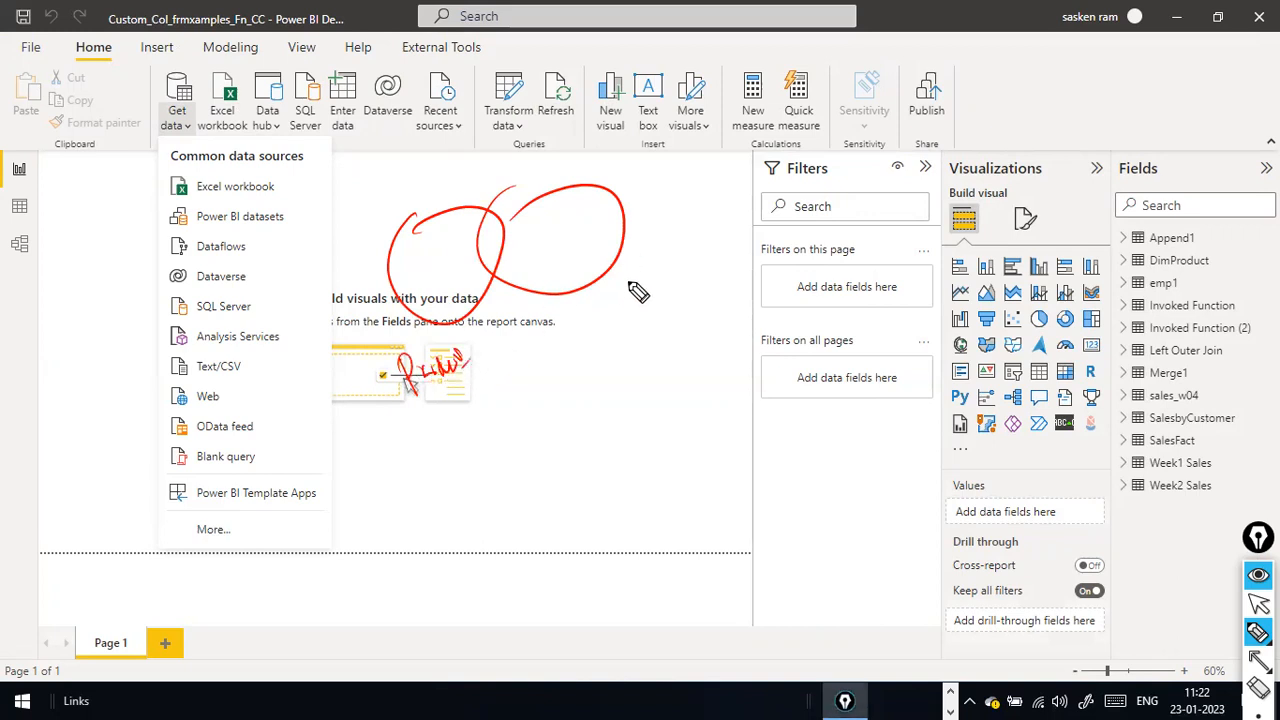
mouse_move(634, 284)
left_mouse_down()
mouse_move(626, 292)
mouse_move(672, 282)
mouse_move(714, 242)
left_mouse_up()
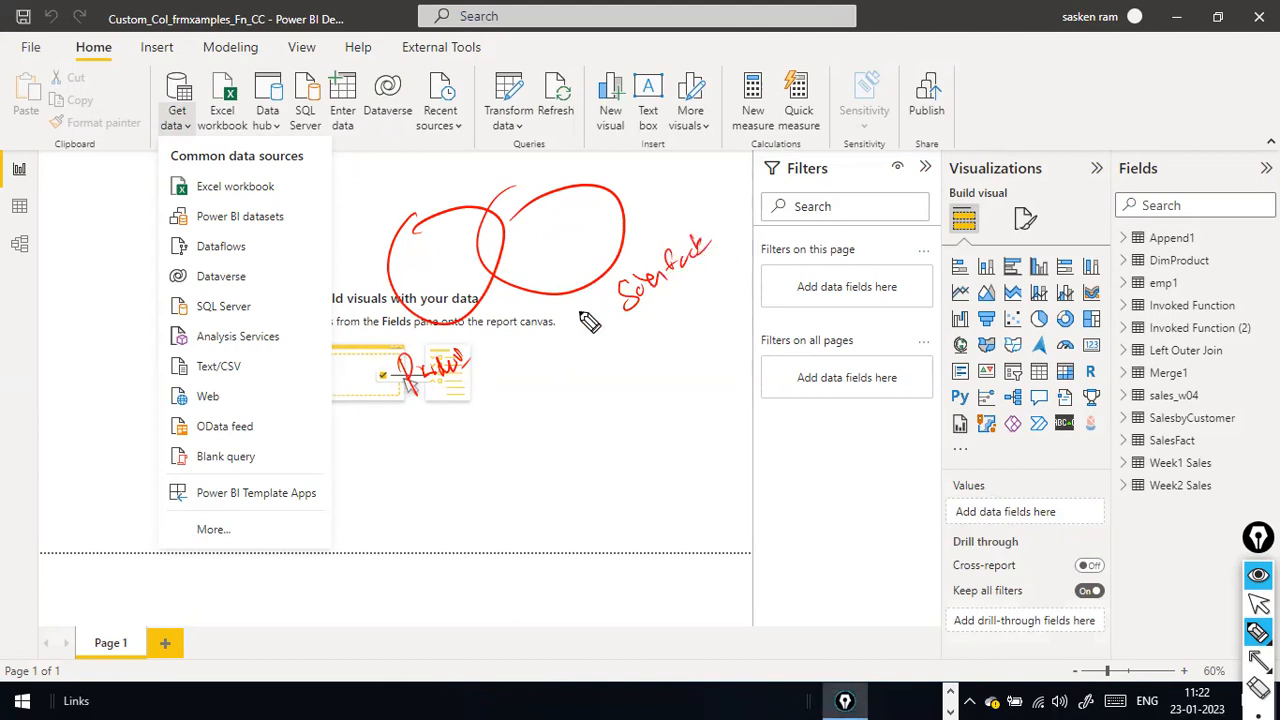
left_click_drag(428, 403, 473, 376)
left_click_drag(624, 312, 714, 260)
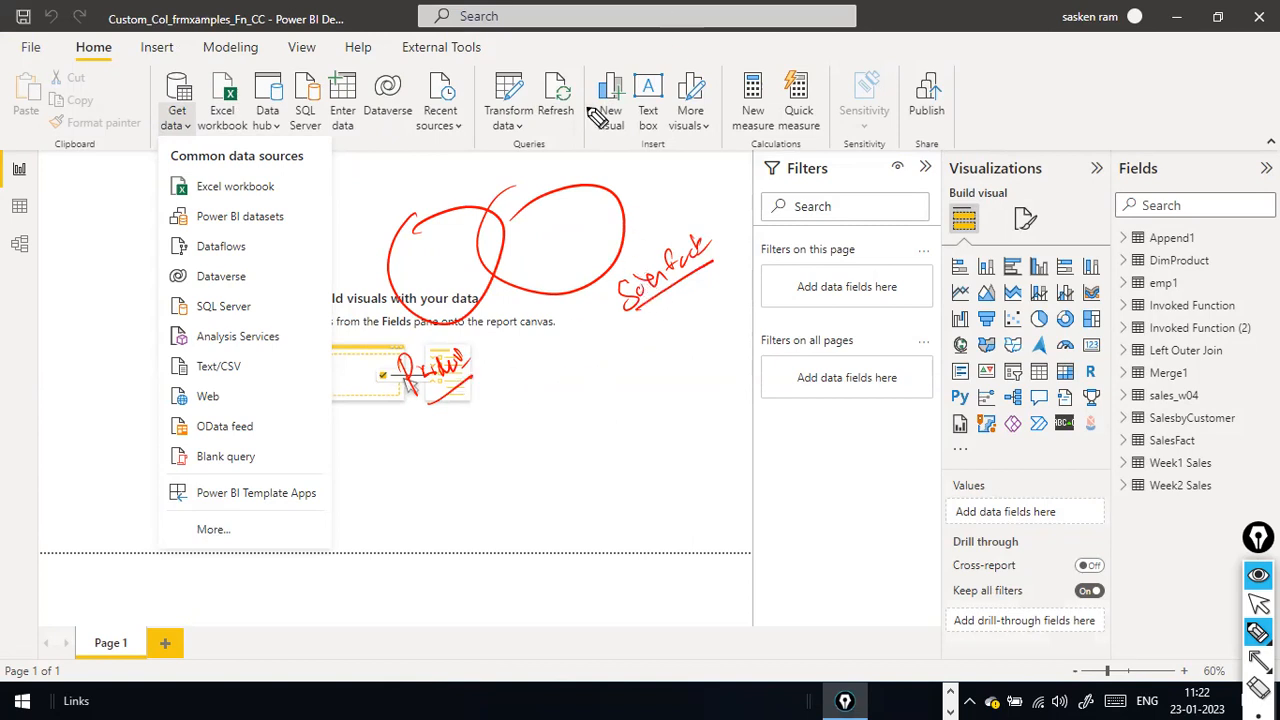
left_click_drag(436, 430, 484, 412)
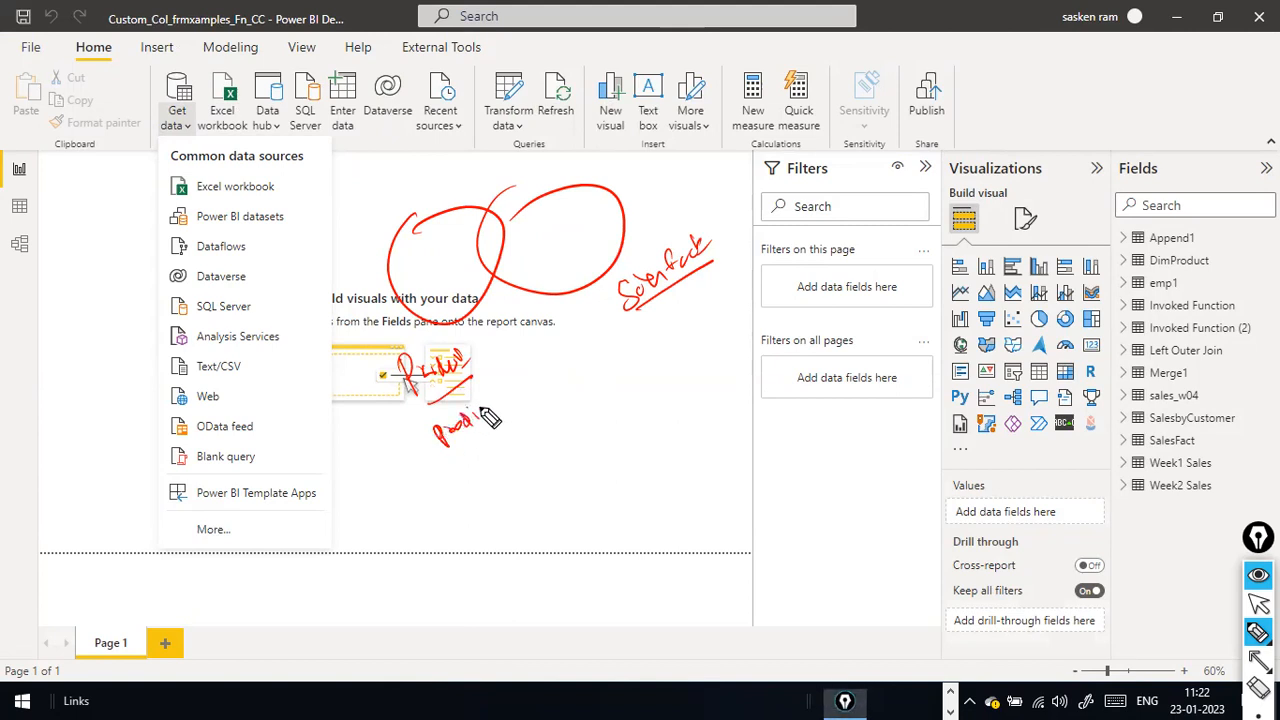
mouse_move(655, 330)
left_mouse_down()
mouse_move(690, 322)
mouse_move(700, 292)
left_mouse_up()
left_click_drag(617, 352, 630, 340)
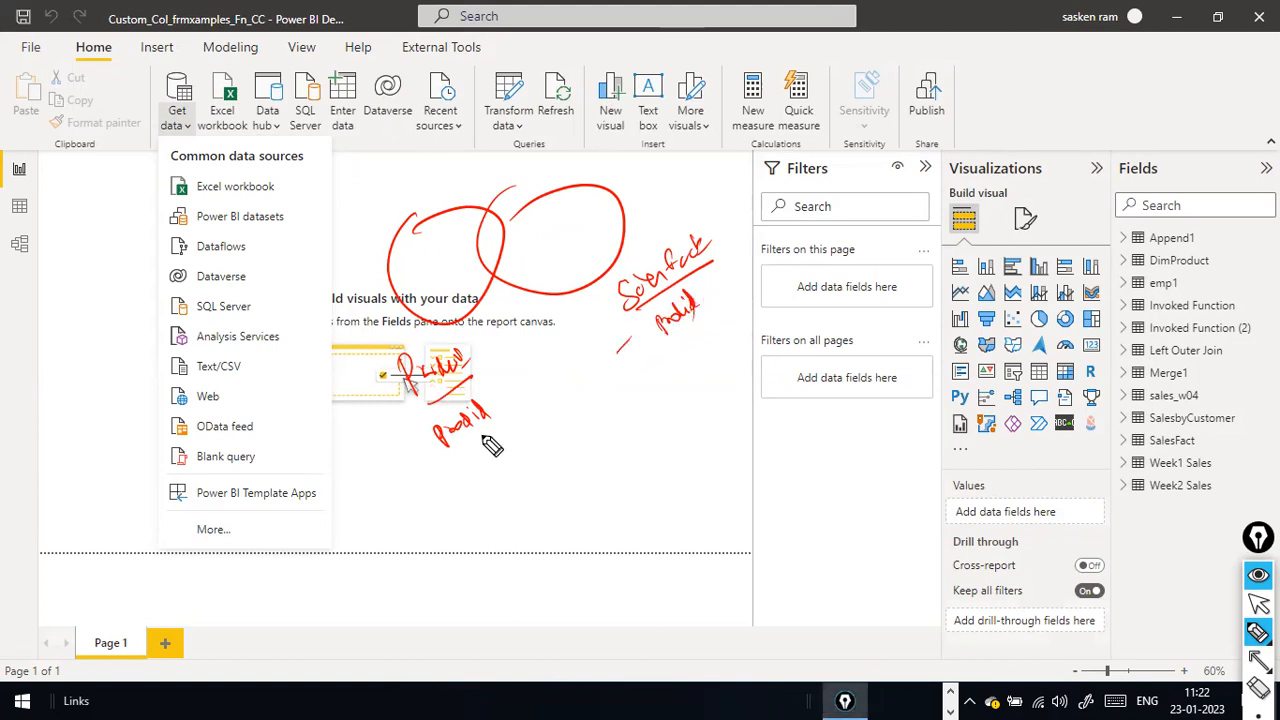
left_click_drag(484, 440, 570, 530)
mouse_move(686, 336)
left_mouse_down()
mouse_move(708, 384)
mouse_move(736, 400)
left_mouse_up()
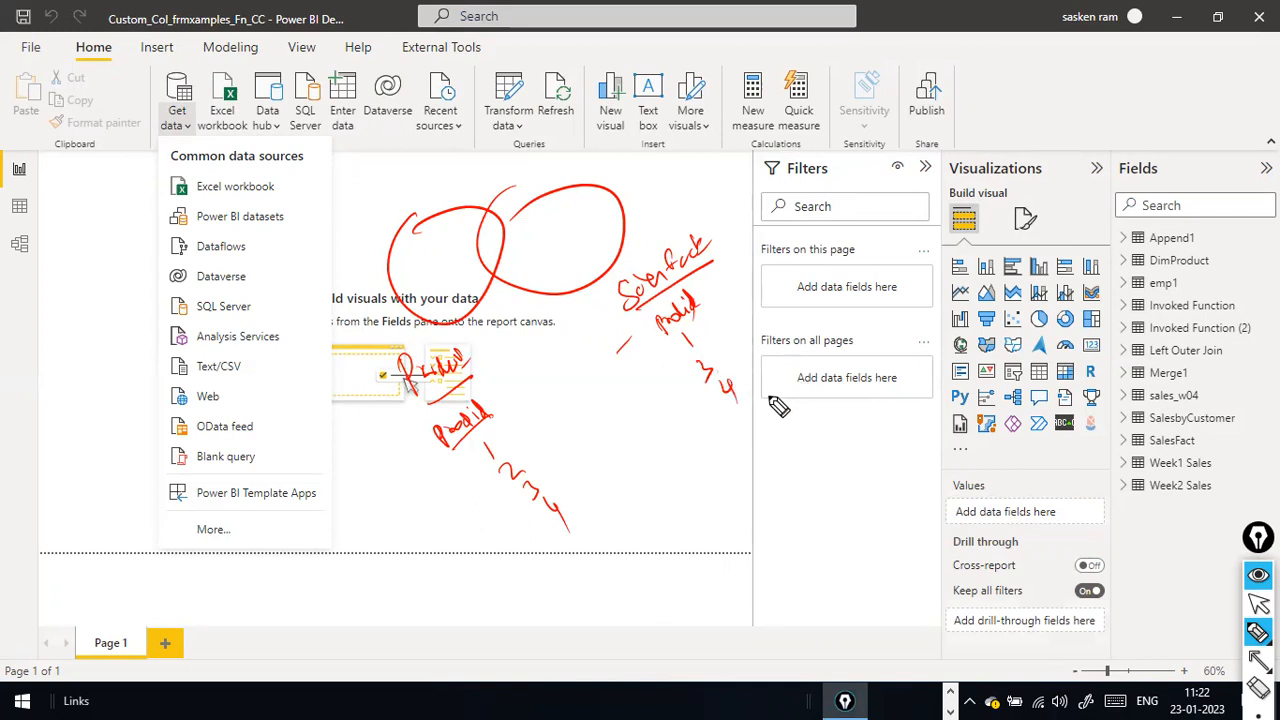
- Tick the SalesFact ids, shade the Product circle, ring the Product ids and link id 2 to the SalesFact list
left_click_drag(636, 184, 648, 235)
left_click_drag(657, 204, 658, 224)
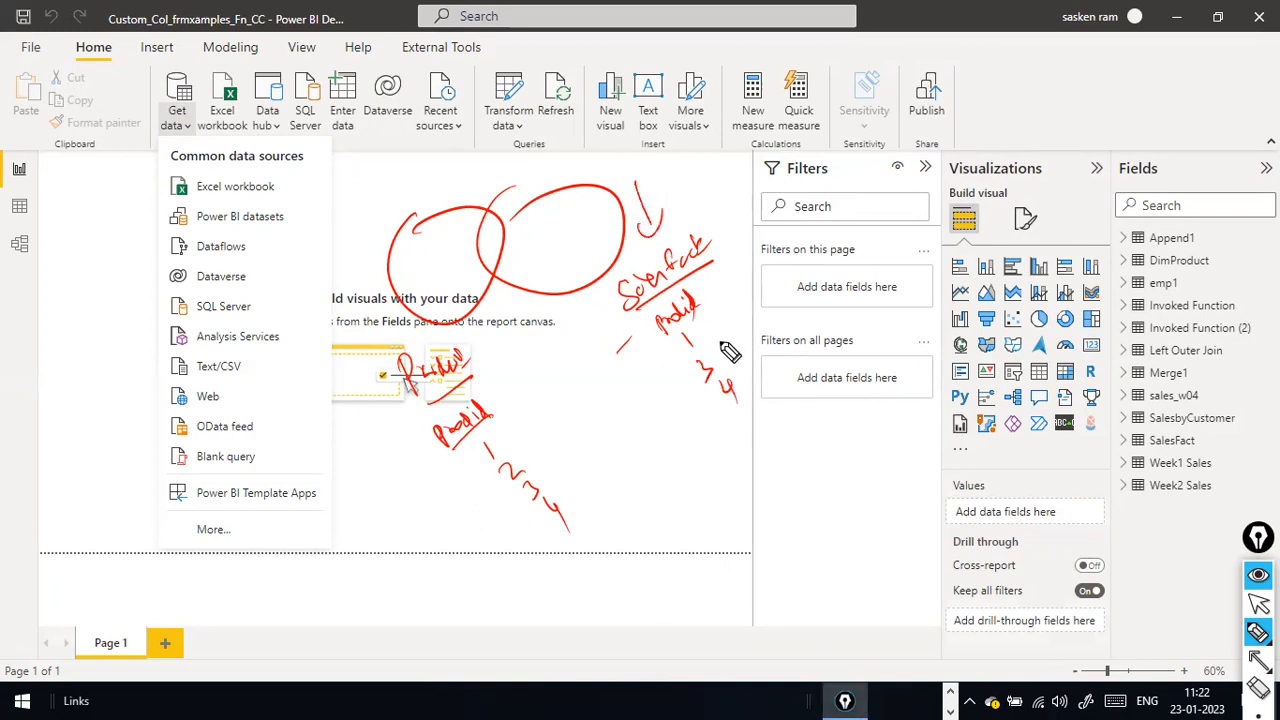
left_click_drag(707, 330, 733, 301)
left_click_drag(724, 353, 738, 331)
left_click_drag(745, 380, 770, 353)
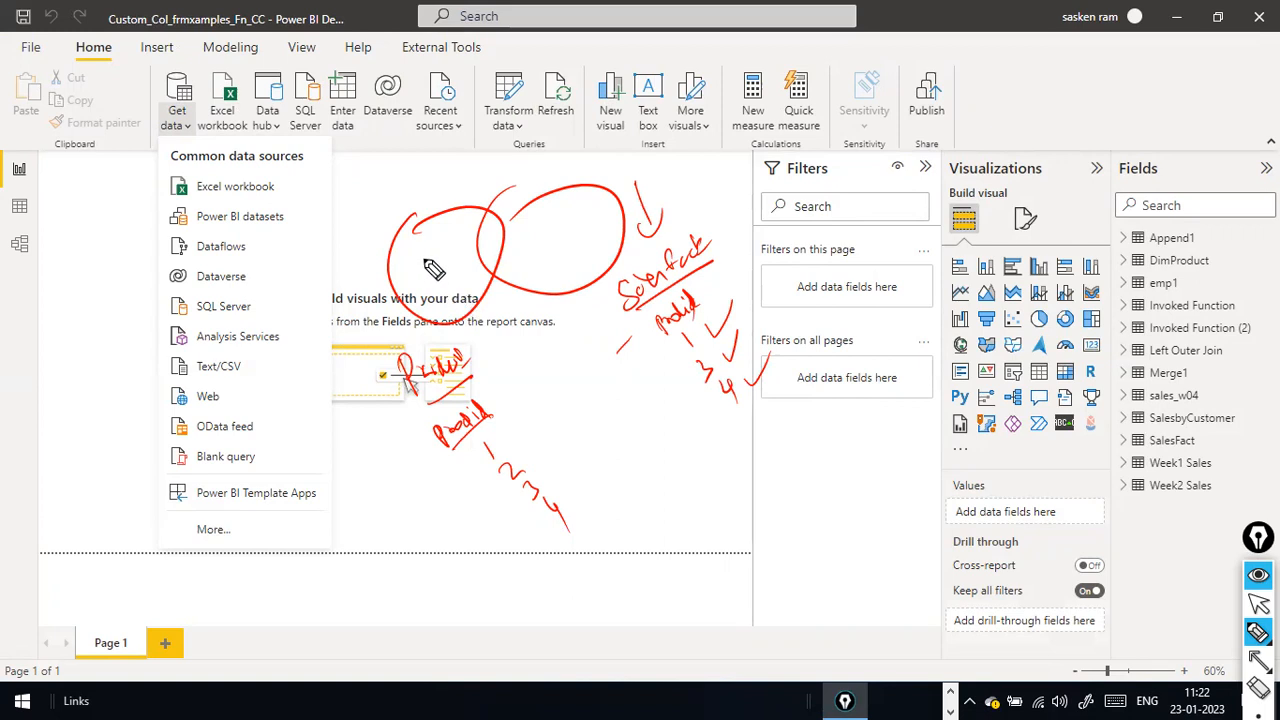
mouse_move(390, 258)
left_mouse_down()
mouse_move(470, 208)
mouse_move(408, 308)
left_mouse_up()
left_click_drag(500, 245, 455, 302)
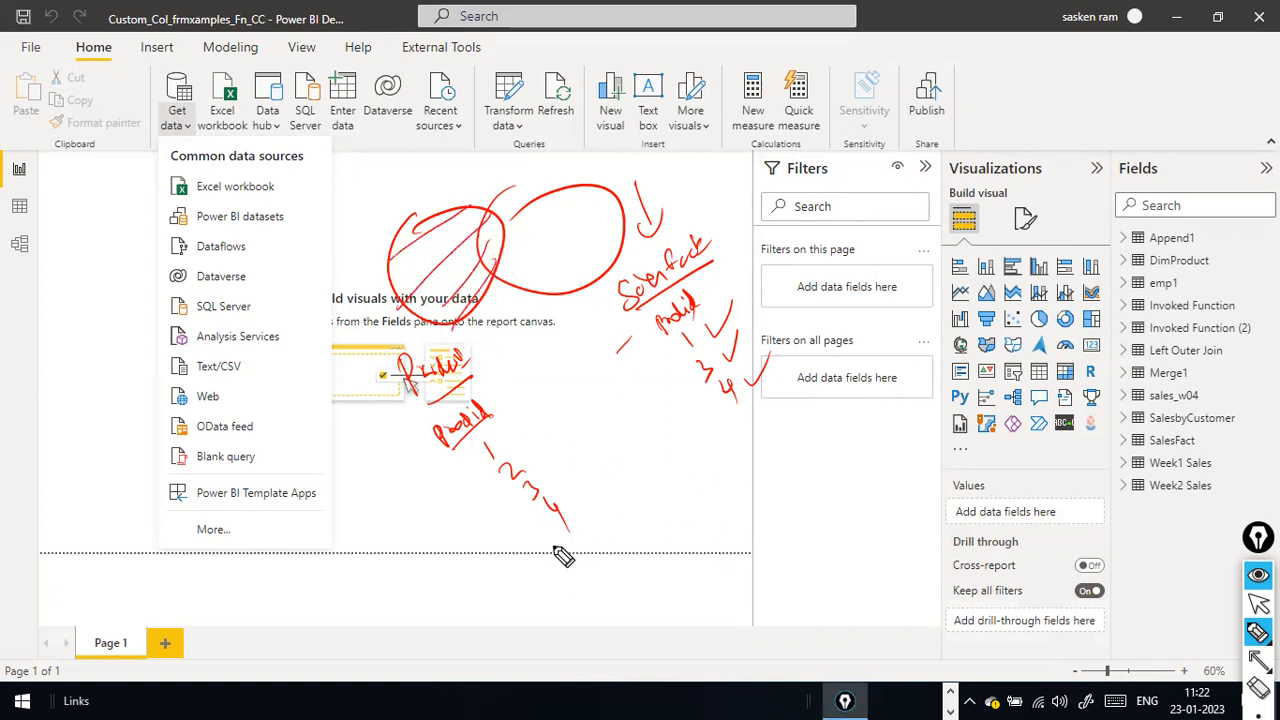
mouse_move(488, 428)
left_mouse_down()
mouse_move(580, 437)
mouse_move(665, 355)
mouse_move(660, 372)
mouse_move(700, 348)
mouse_move(685, 352)
left_mouse_up()
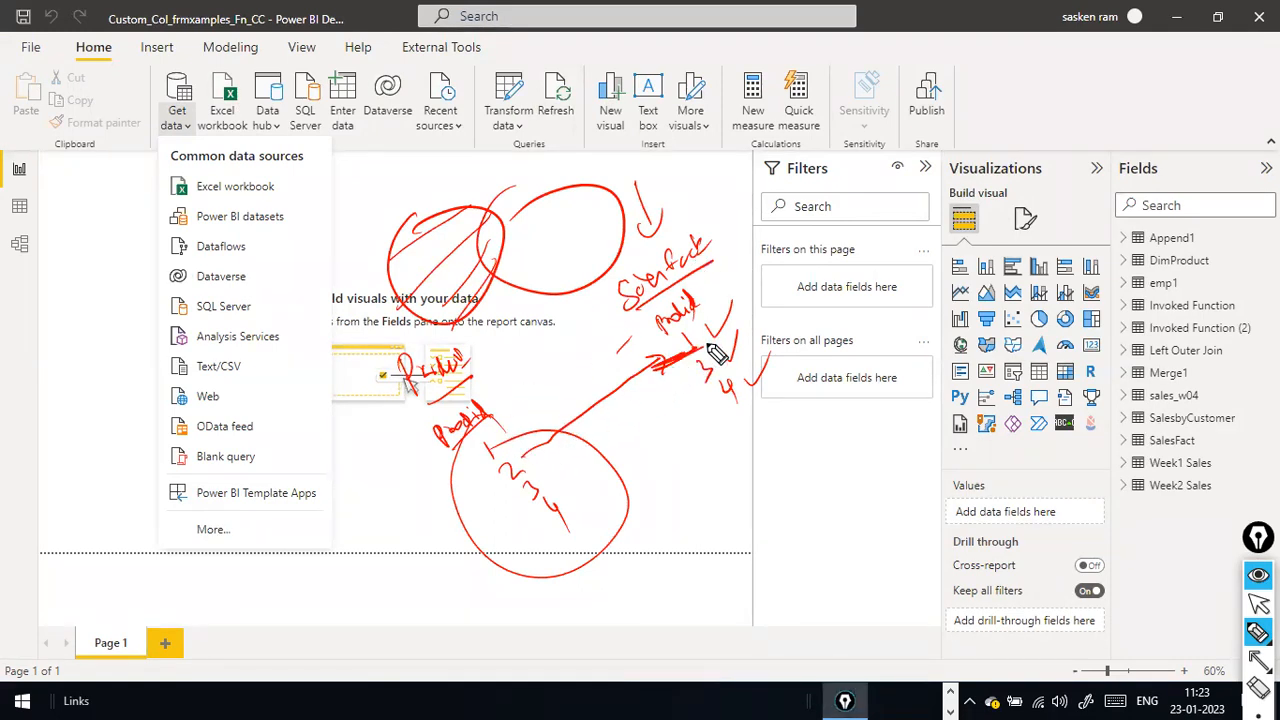
left_click_drag(703, 363, 760, 295)
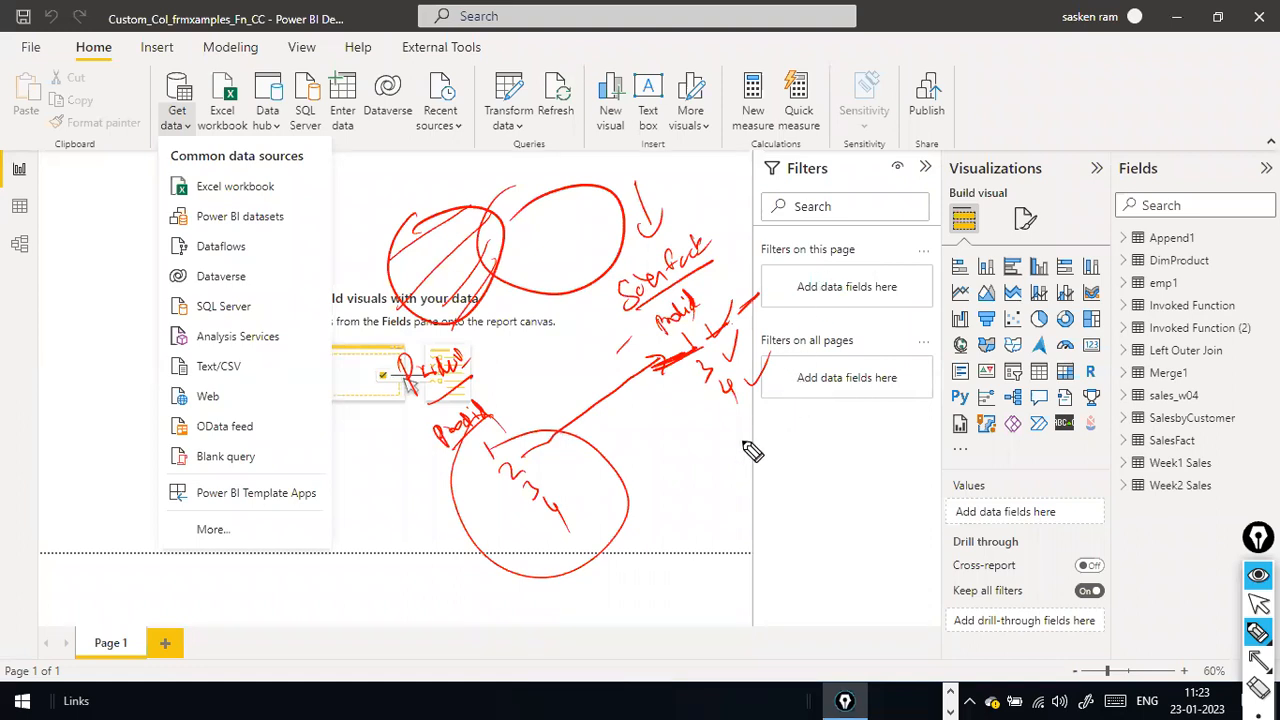
- Label the circles Salesfact and Product for the swapped join, write Left twice, list ids 1, 3, 4 and ring the Product label
mouse_move(318, 223)
left_mouse_down()
mouse_move(302, 257)
mouse_move(358, 238)
mouse_move(395, 195)
left_mouse_up()
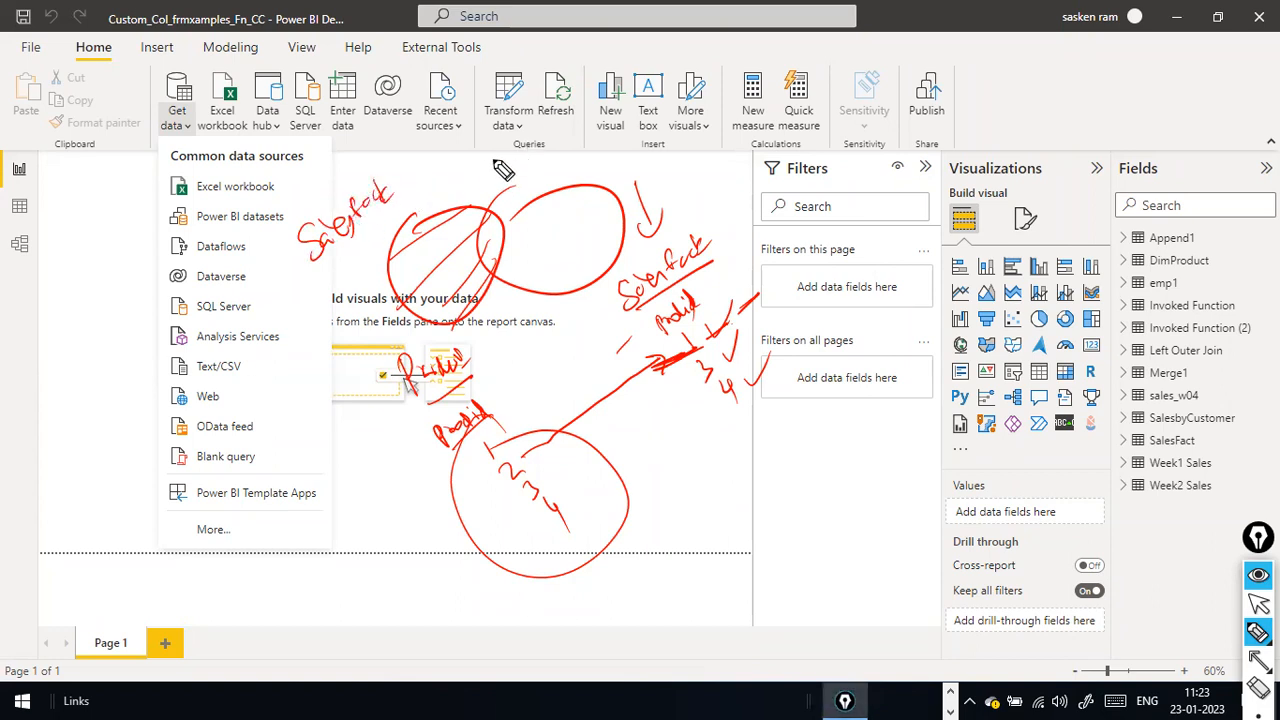
mouse_move(520, 162)
left_mouse_down()
mouse_move(526, 176)
mouse_move(563, 175)
mouse_move(580, 160)
left_mouse_up()
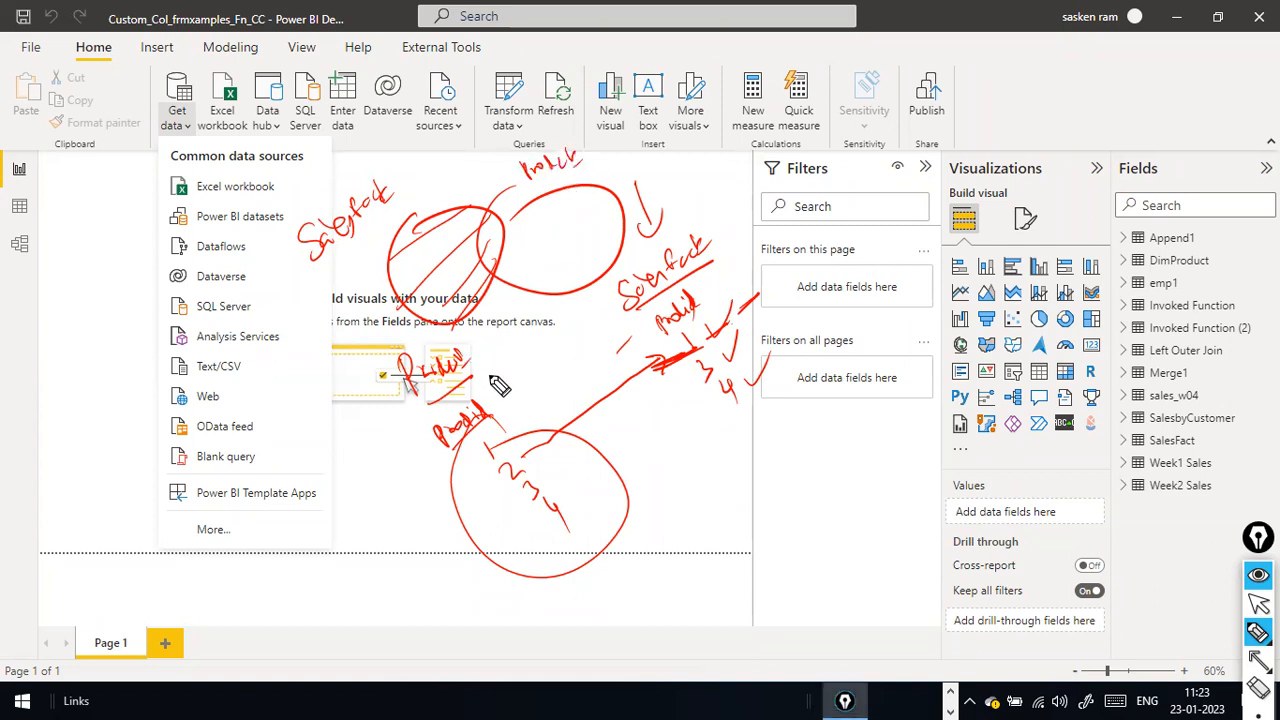
mouse_move(300, 342)
left_mouse_down()
mouse_move(312, 366)
mouse_move(350, 335)
left_mouse_up()
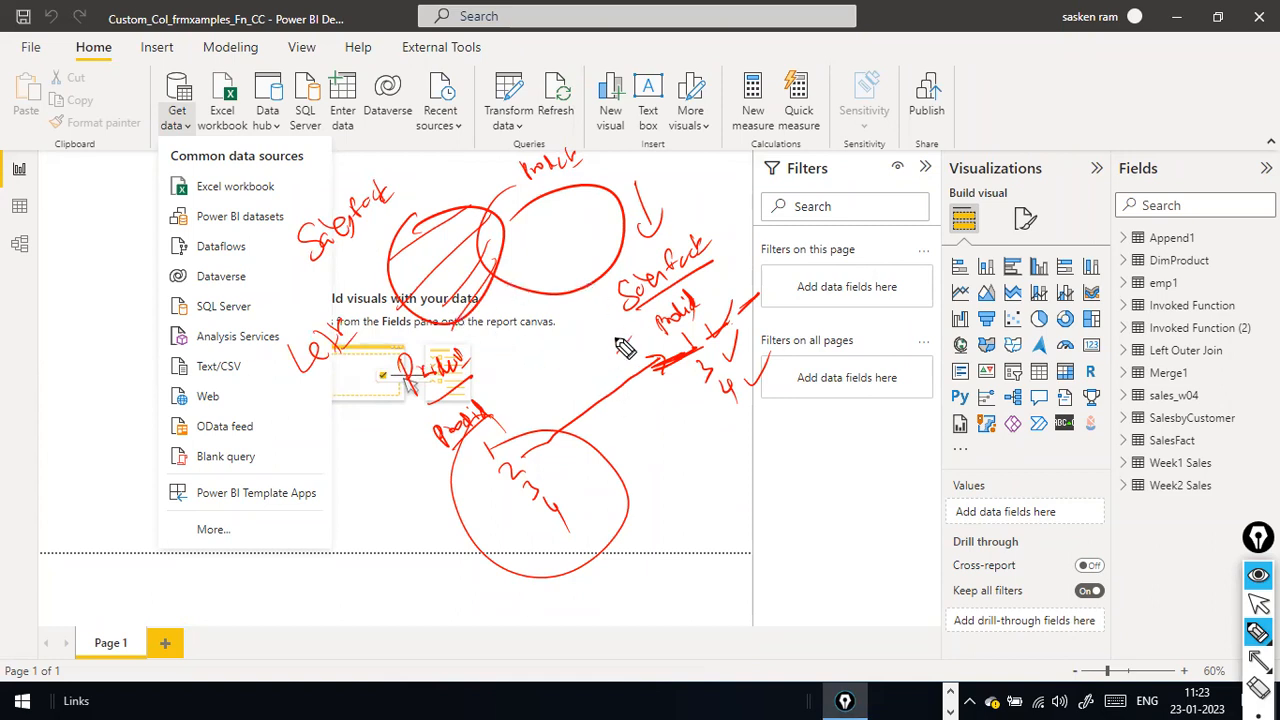
left_click_drag(712, 466, 782, 580)
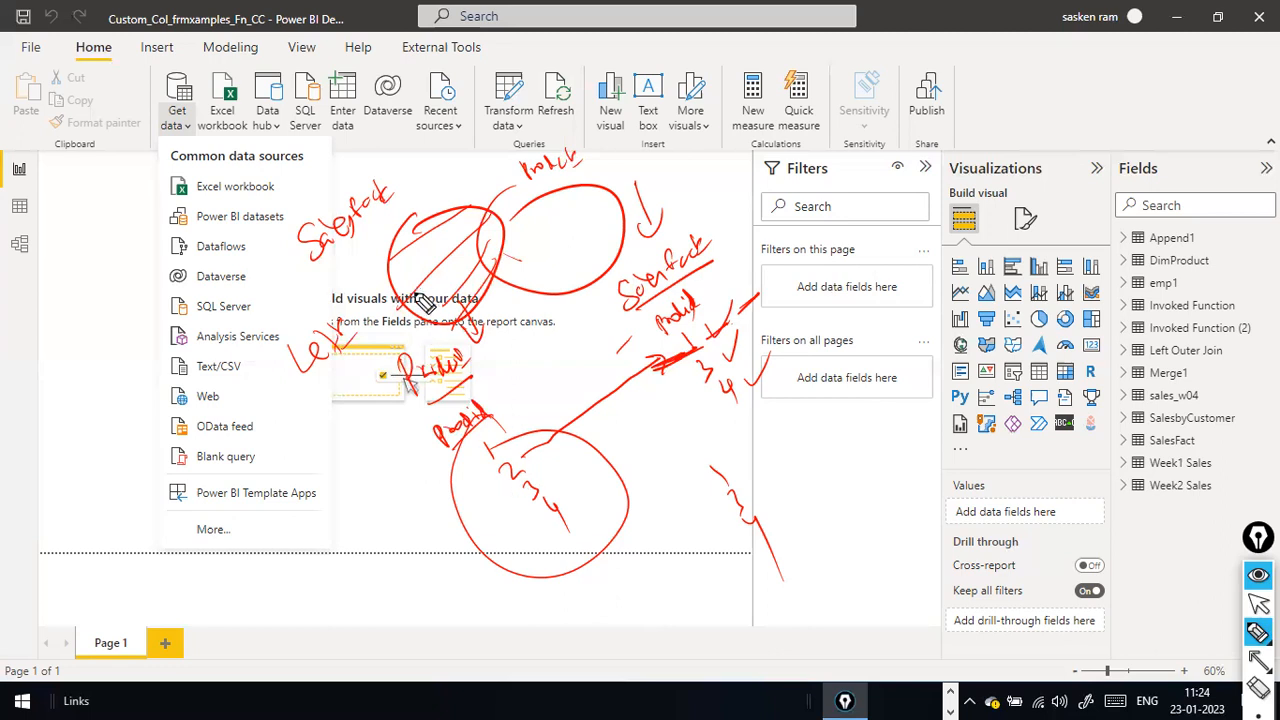
mouse_move(322, 533)
left_mouse_down()
mouse_move(344, 556)
mouse_move(374, 537)
left_mouse_up()
left_click_drag(372, 506, 390, 525)
left_click_drag(358, 601, 408, 525)
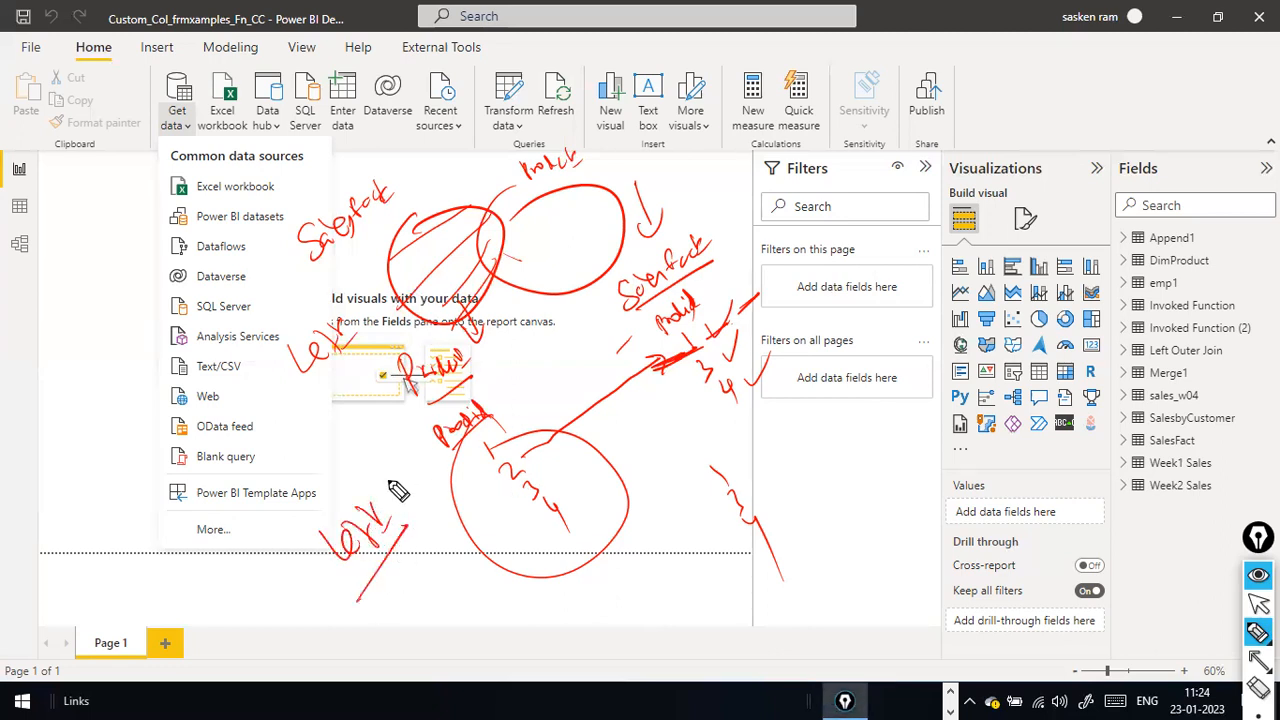
mouse_move(476, 340)
left_mouse_down()
mouse_move(485, 457)
mouse_move(449, 366)
left_mouse_up()
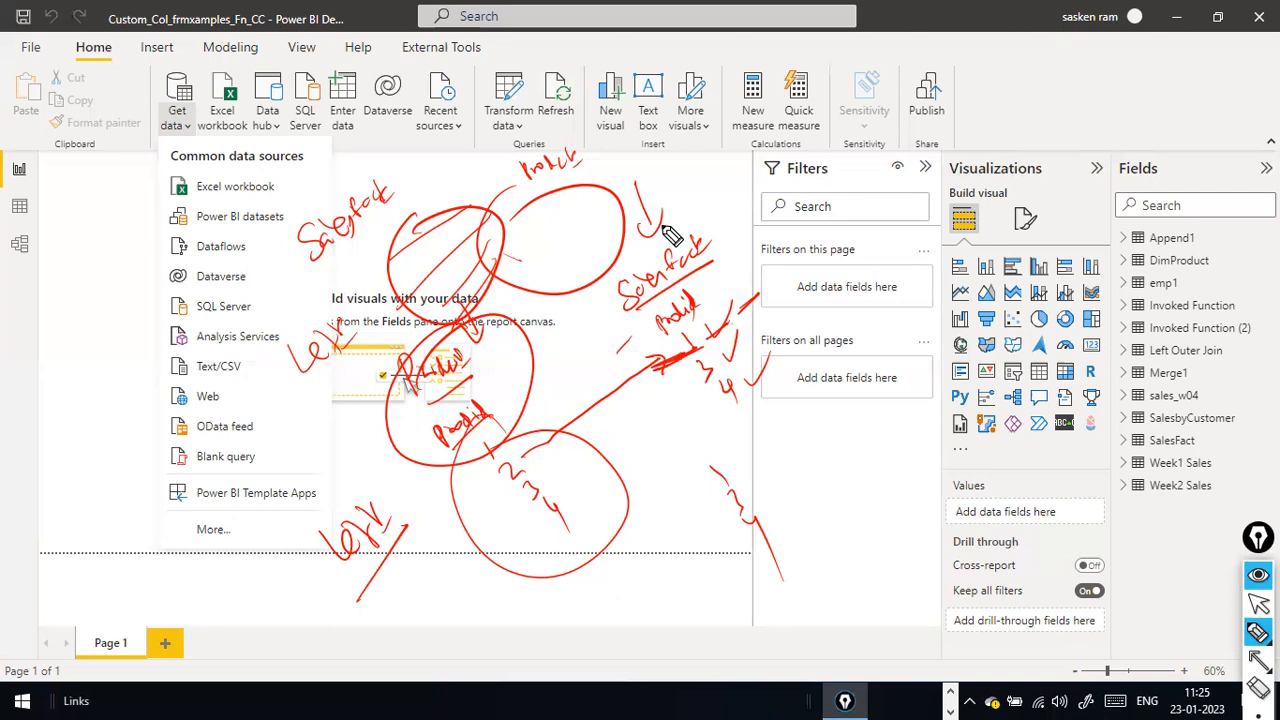
- Erase all pen annotations, return to the normal pointer and dismiss the open list of data sources
key("ctrl+shift+7")
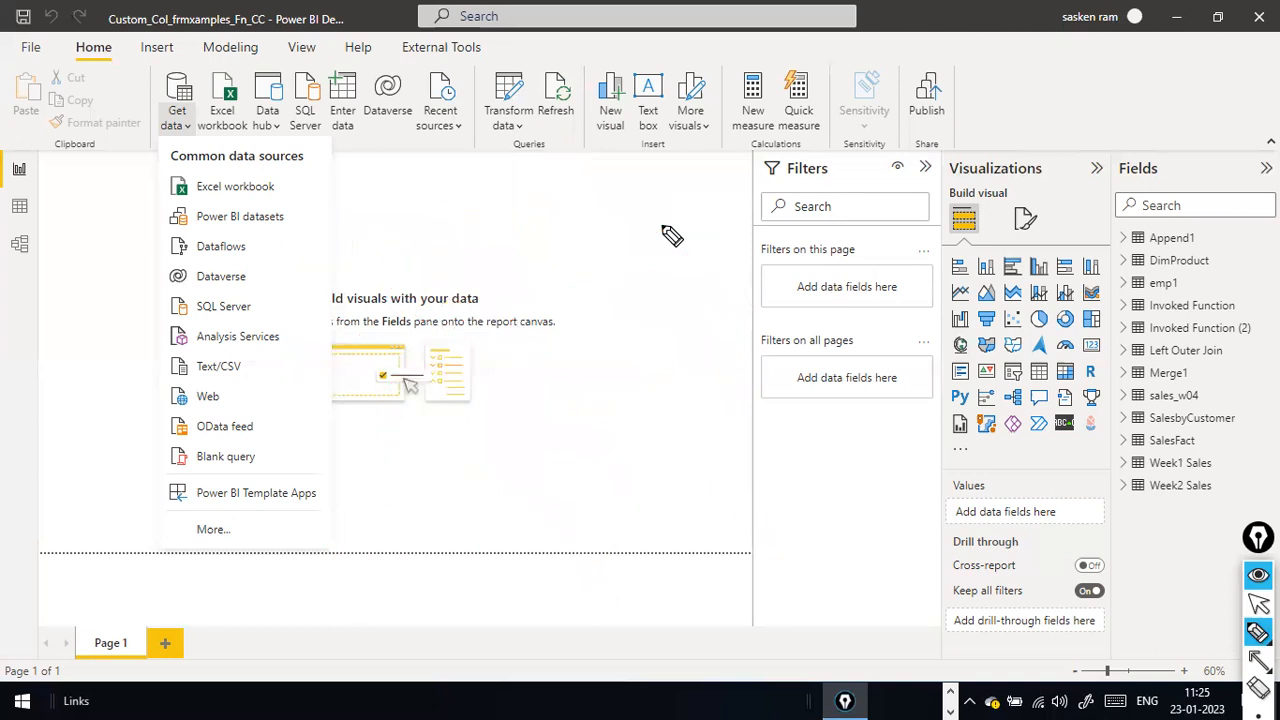
key("ctrl+shift+1")
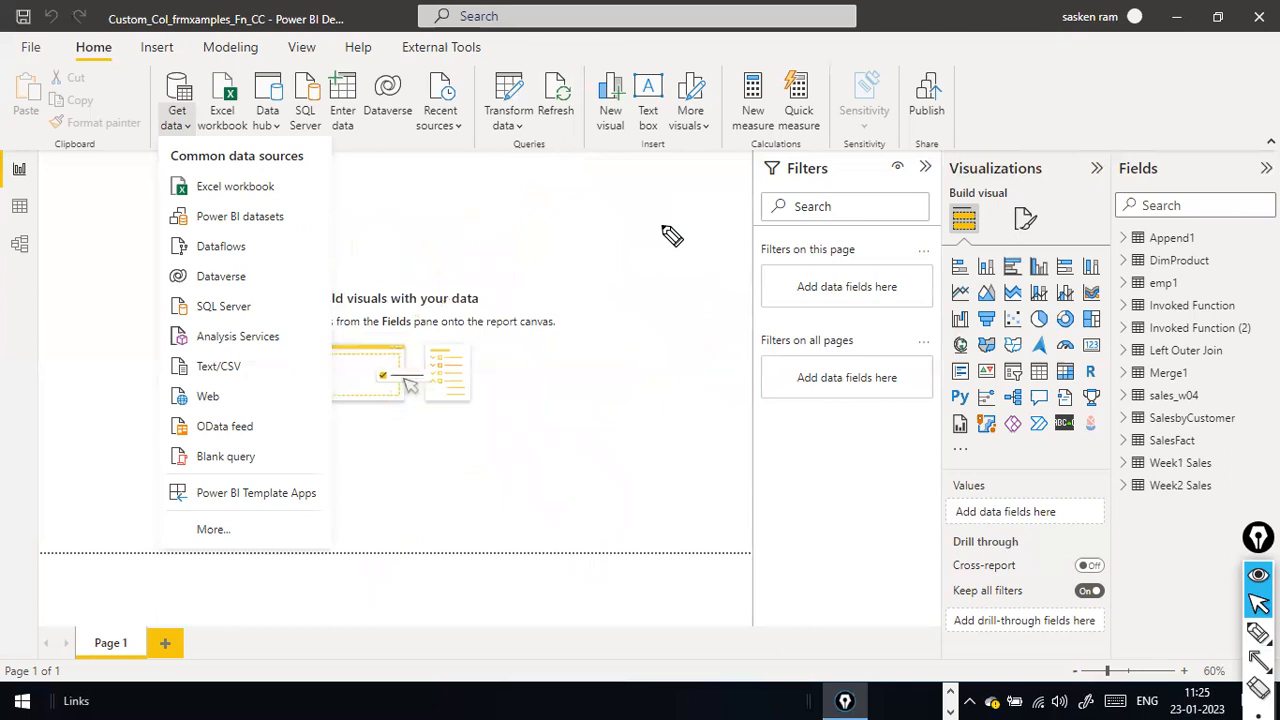
left_click(672, 236)
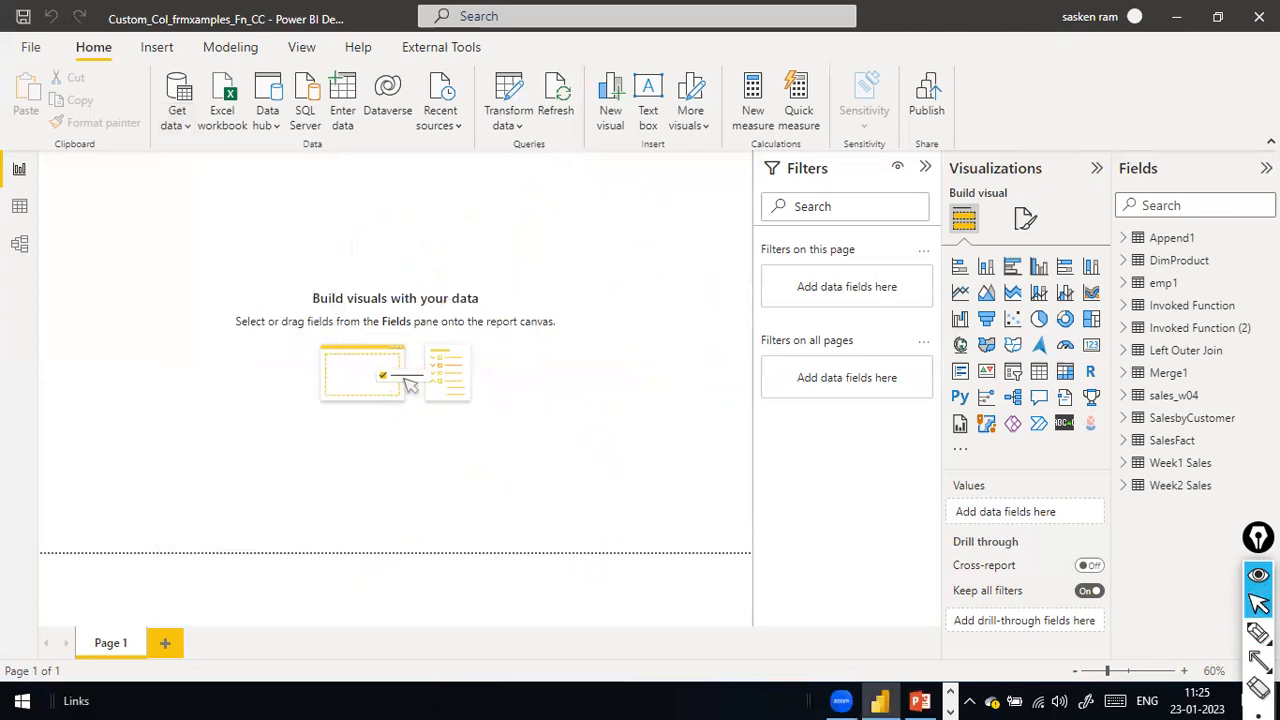